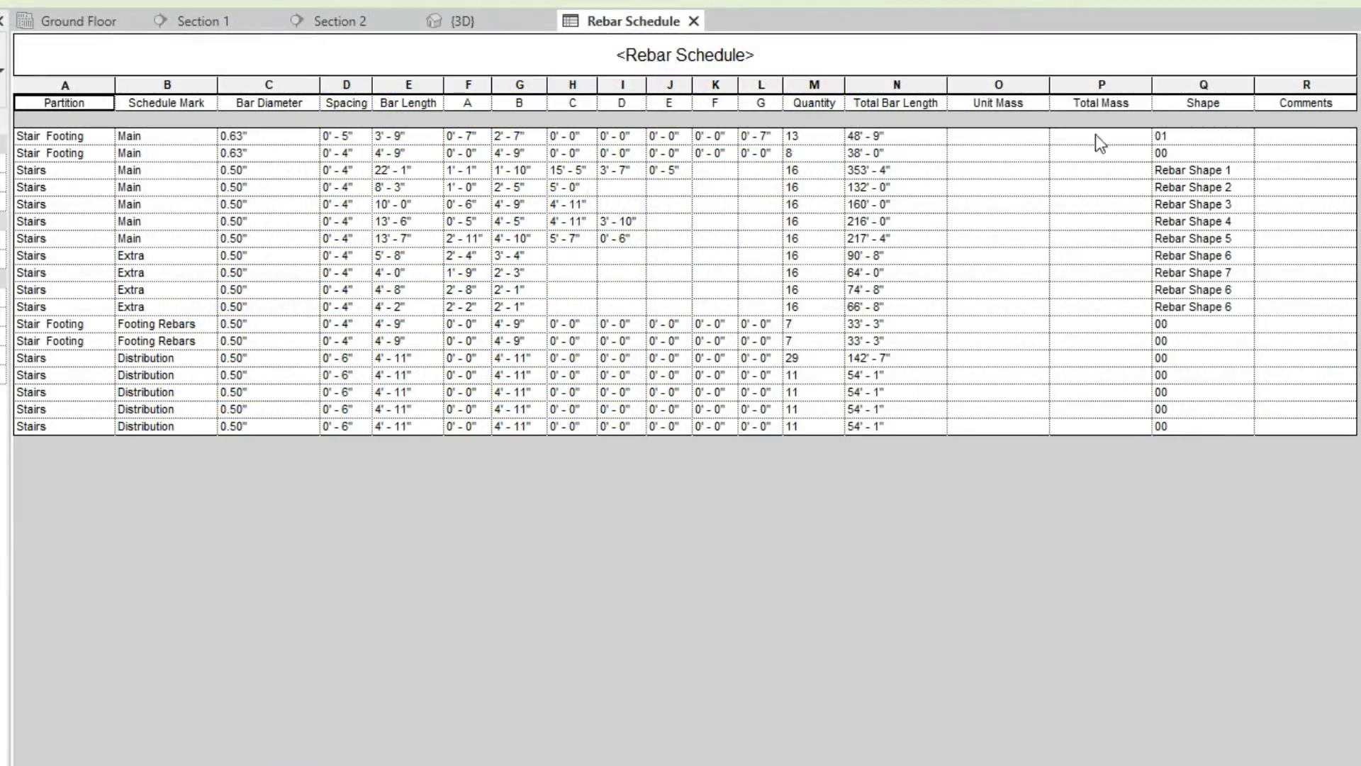
Examine the concrete stair, its footing and its upper slab in the 3D view, Section 1 and Section 2.
click(997, 137)
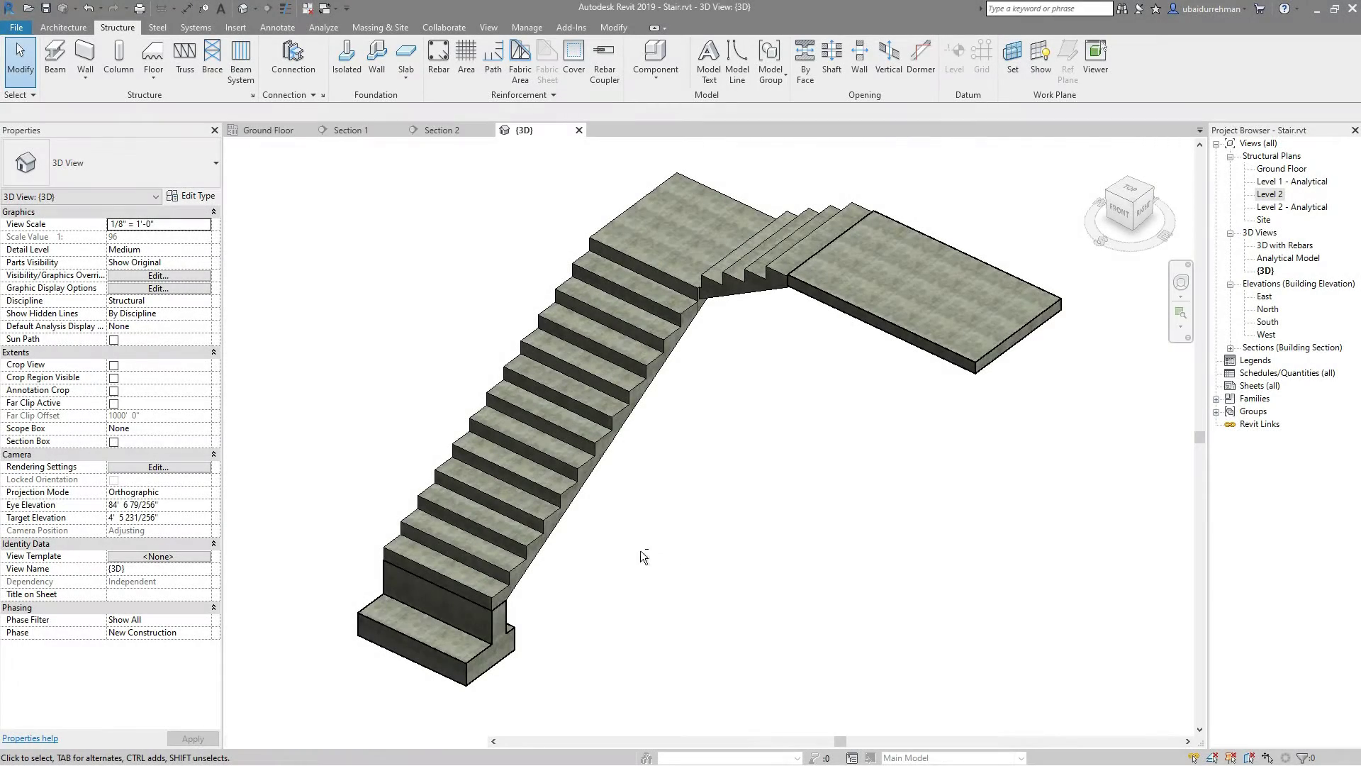
shift+middle_drag(692, 534, 999, 432)
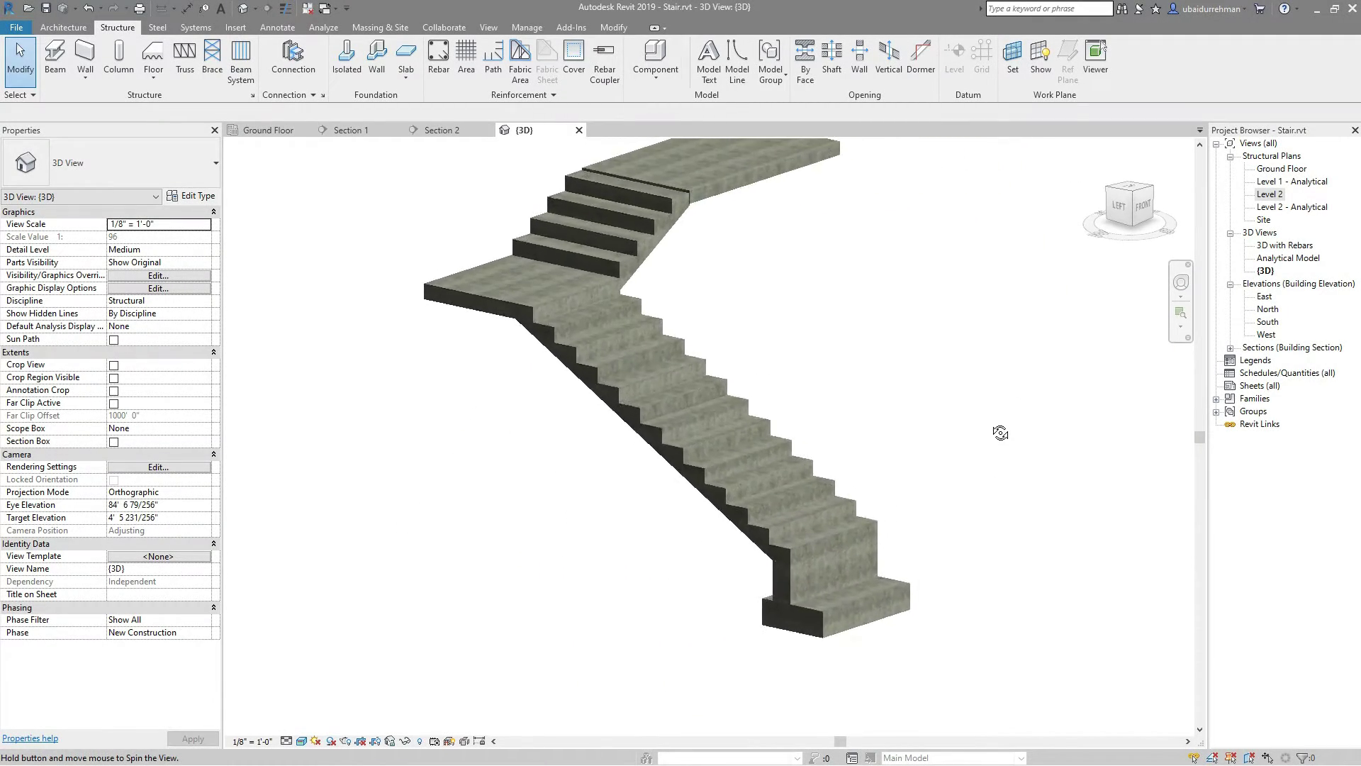
scroll(854, 659, up, 5)
scroll(951, 510, down, 5)
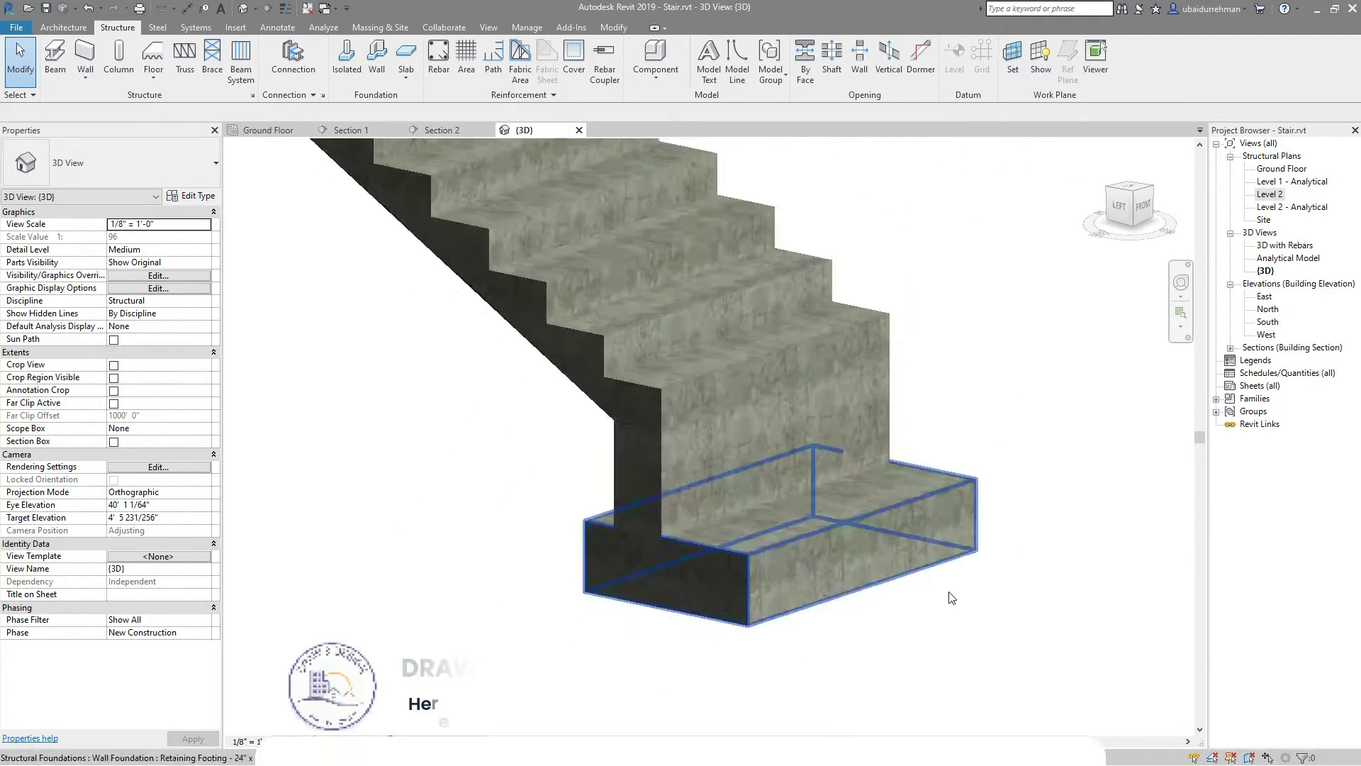
scroll(709, 346, up, 6)
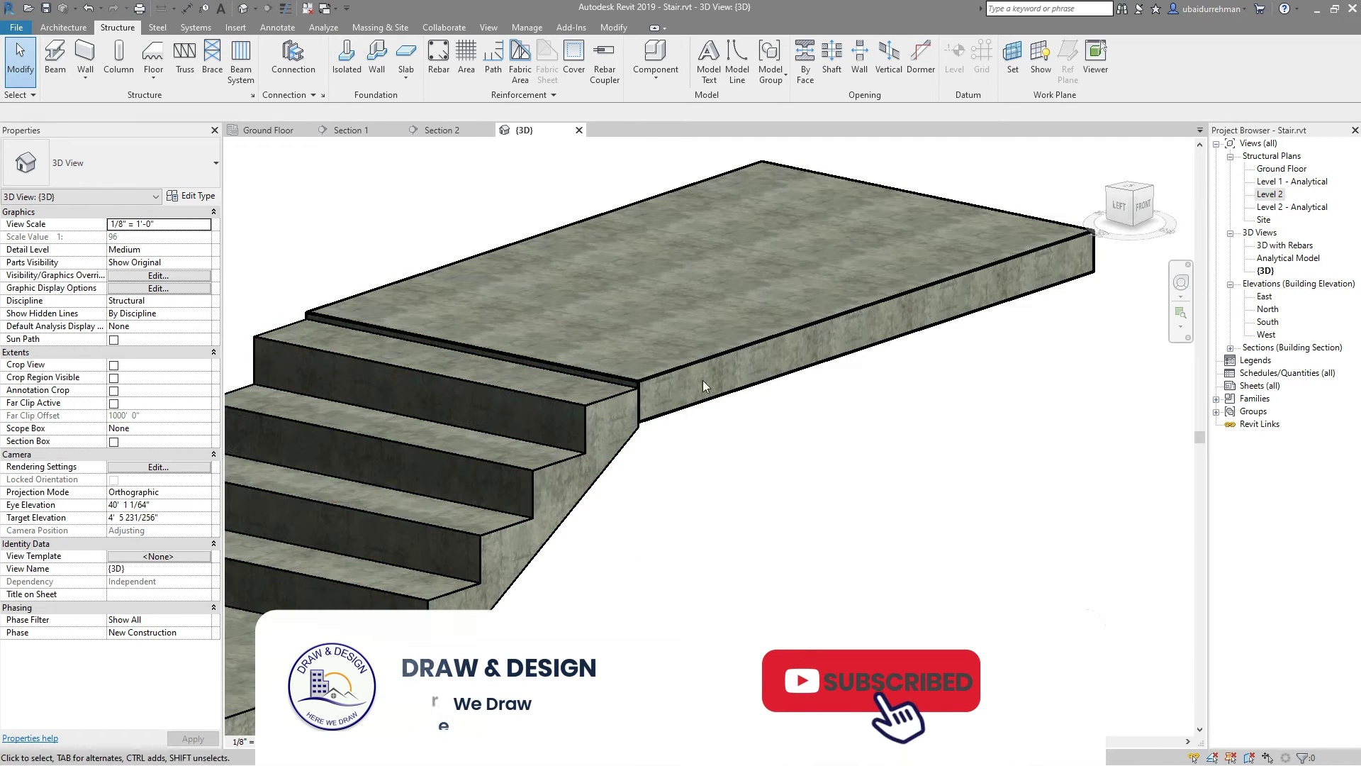
click(348, 130)
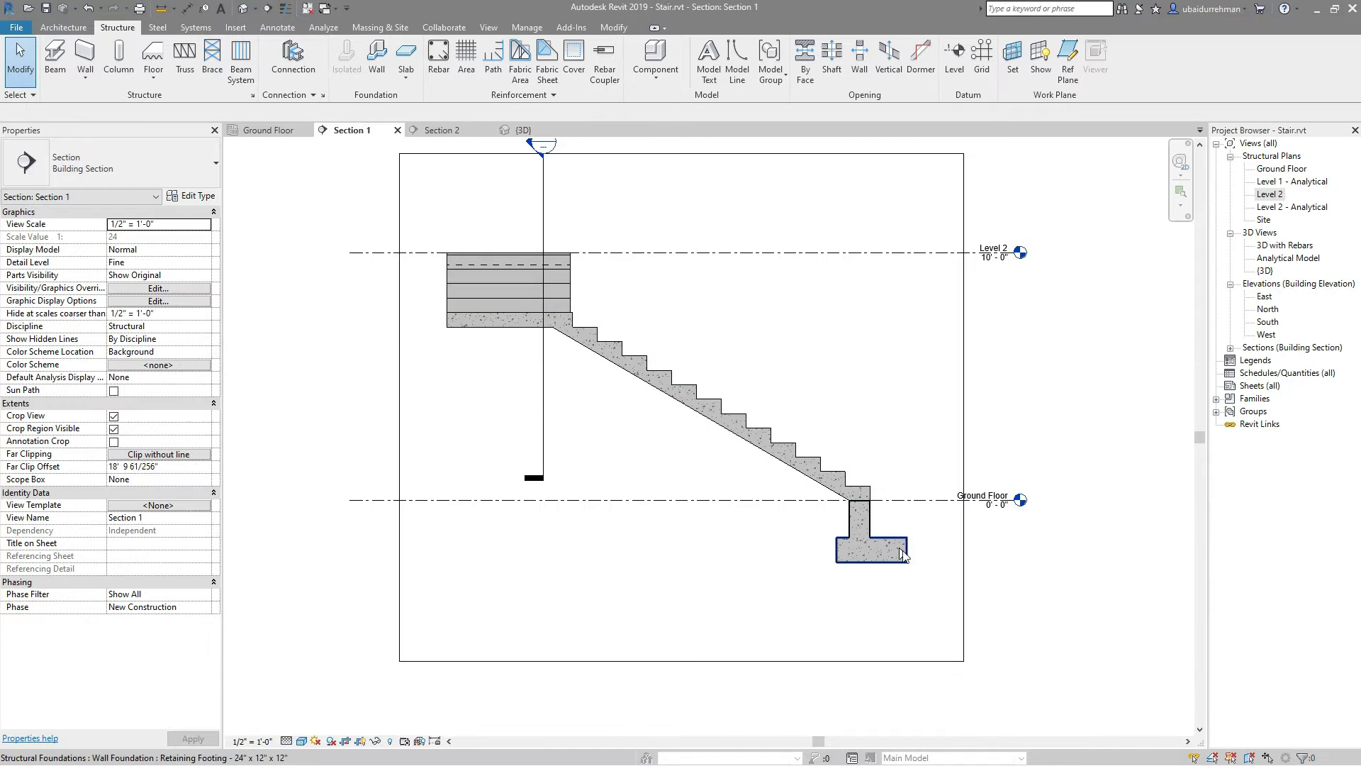
scroll(895, 550, up, 3)
scroll(880, 526, down, 3)
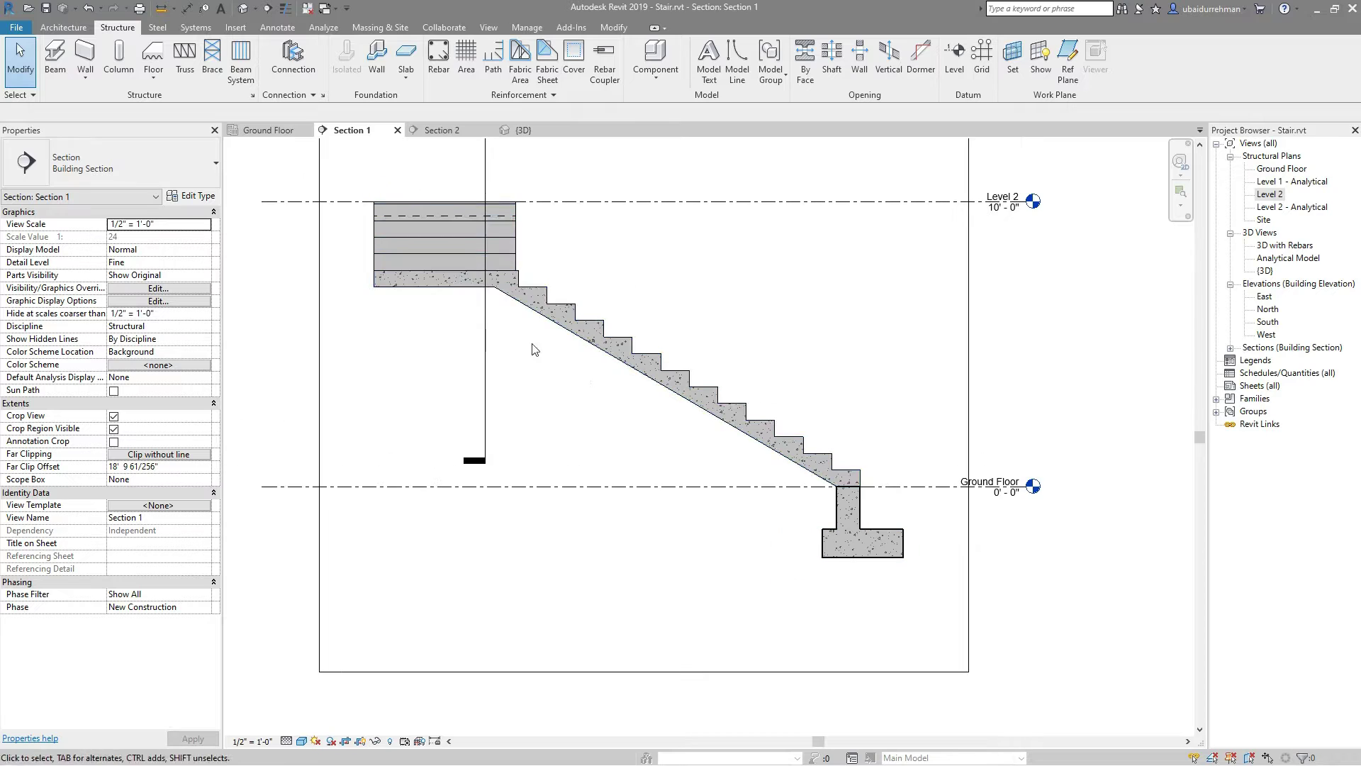
click(442, 130)
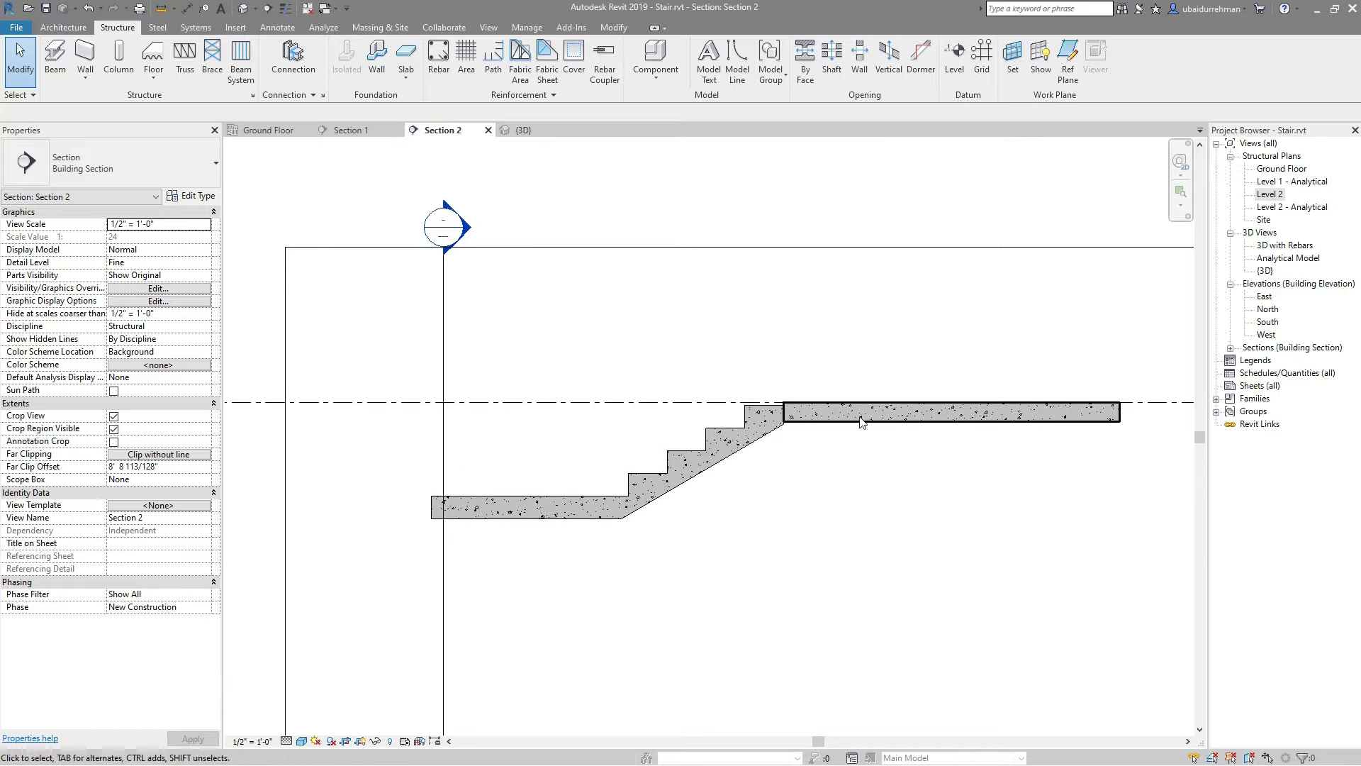
In Section 1, place a hooked Rebar Shape 01 bar along the bottom of the stair footing, parallel to the current work plane.
click(350, 129)
scroll(536, 368, up, 2)
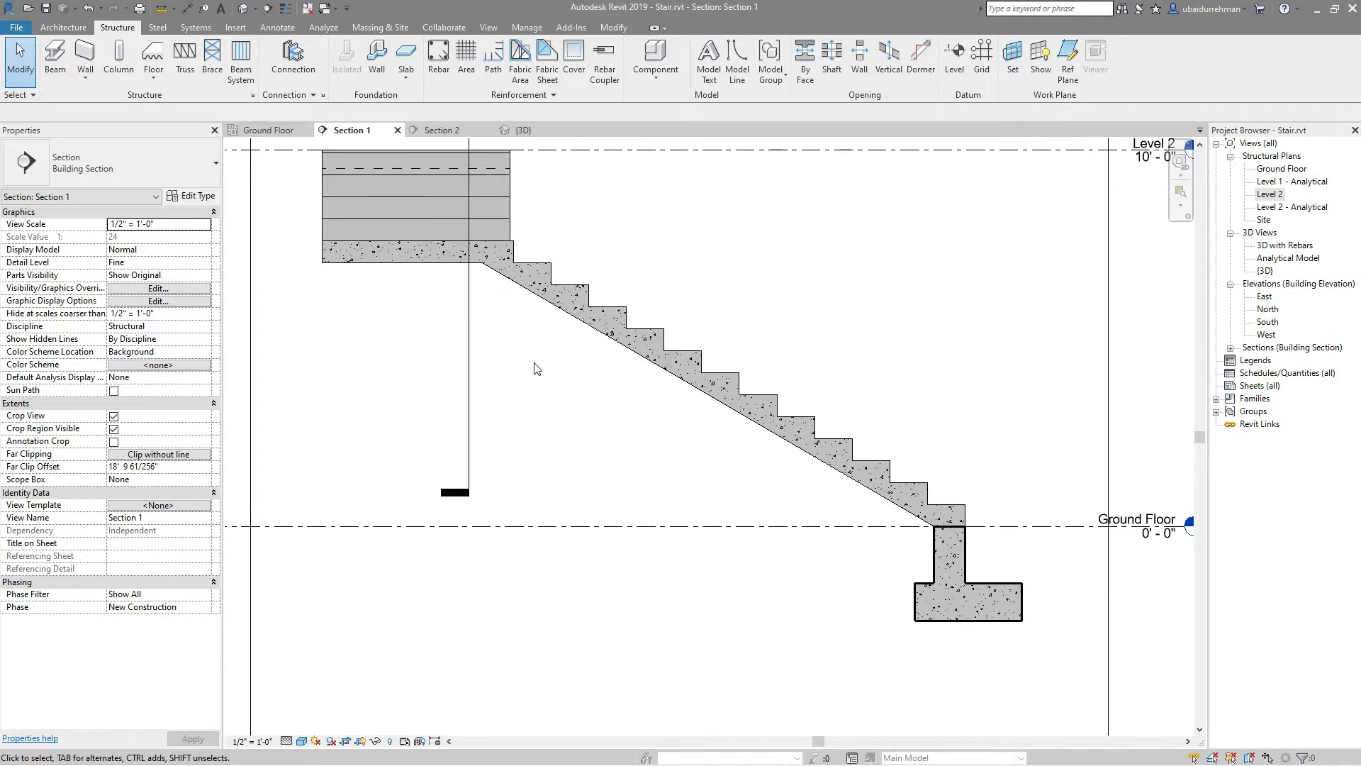
click(434, 60)
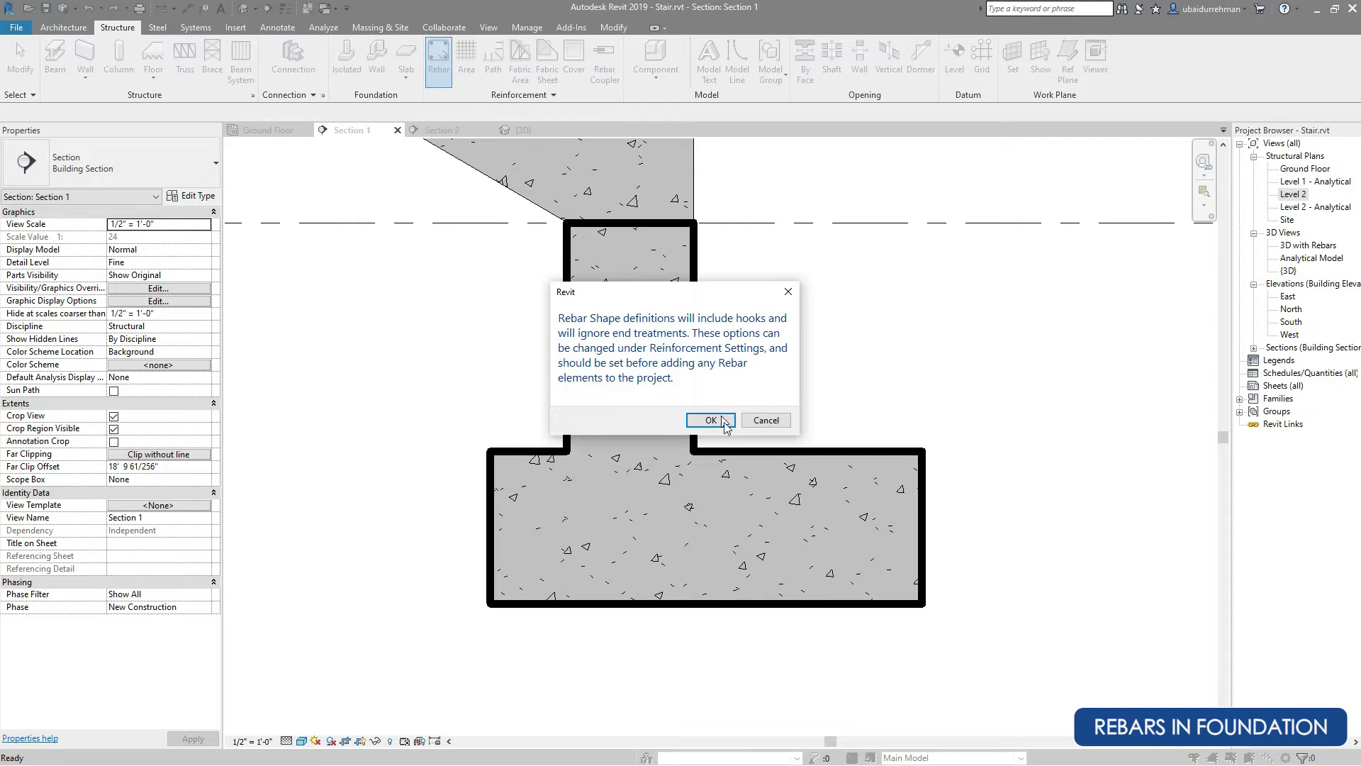
click(726, 422)
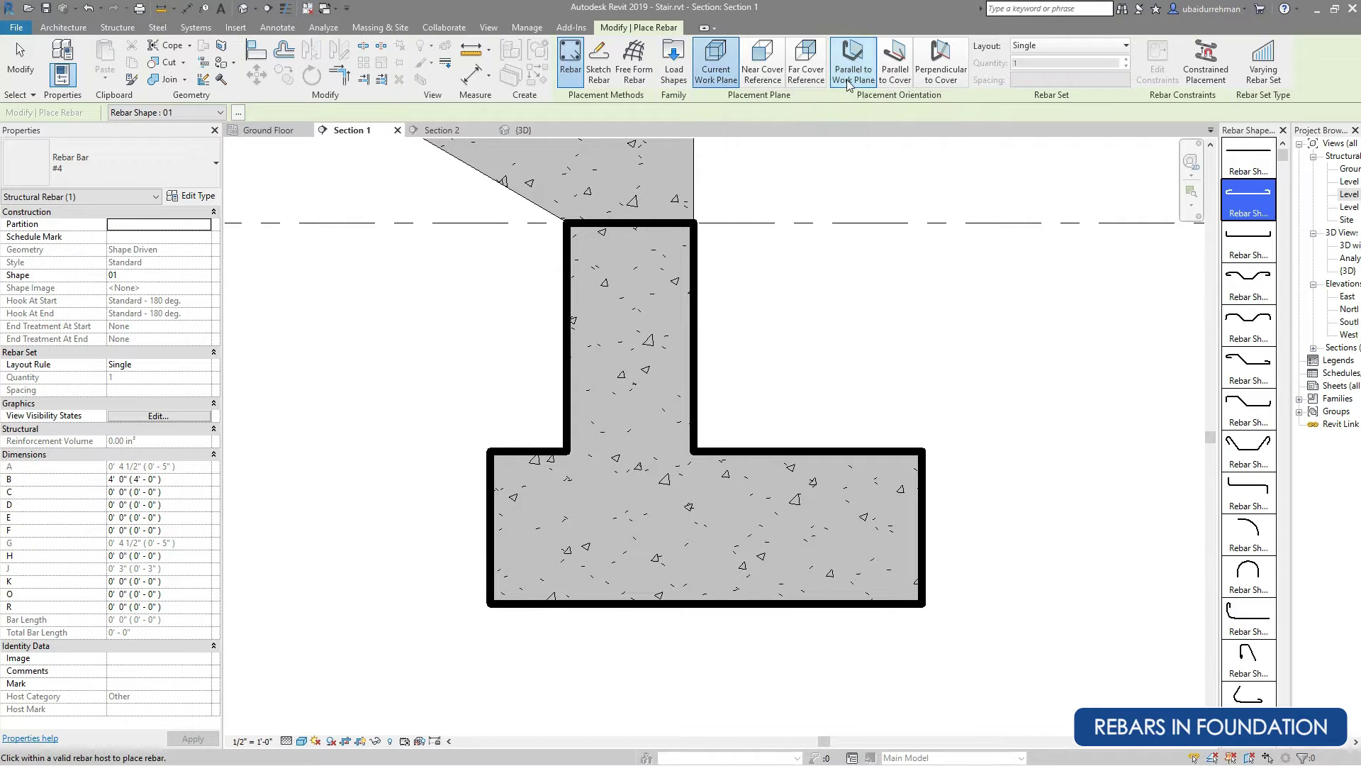
click(856, 86)
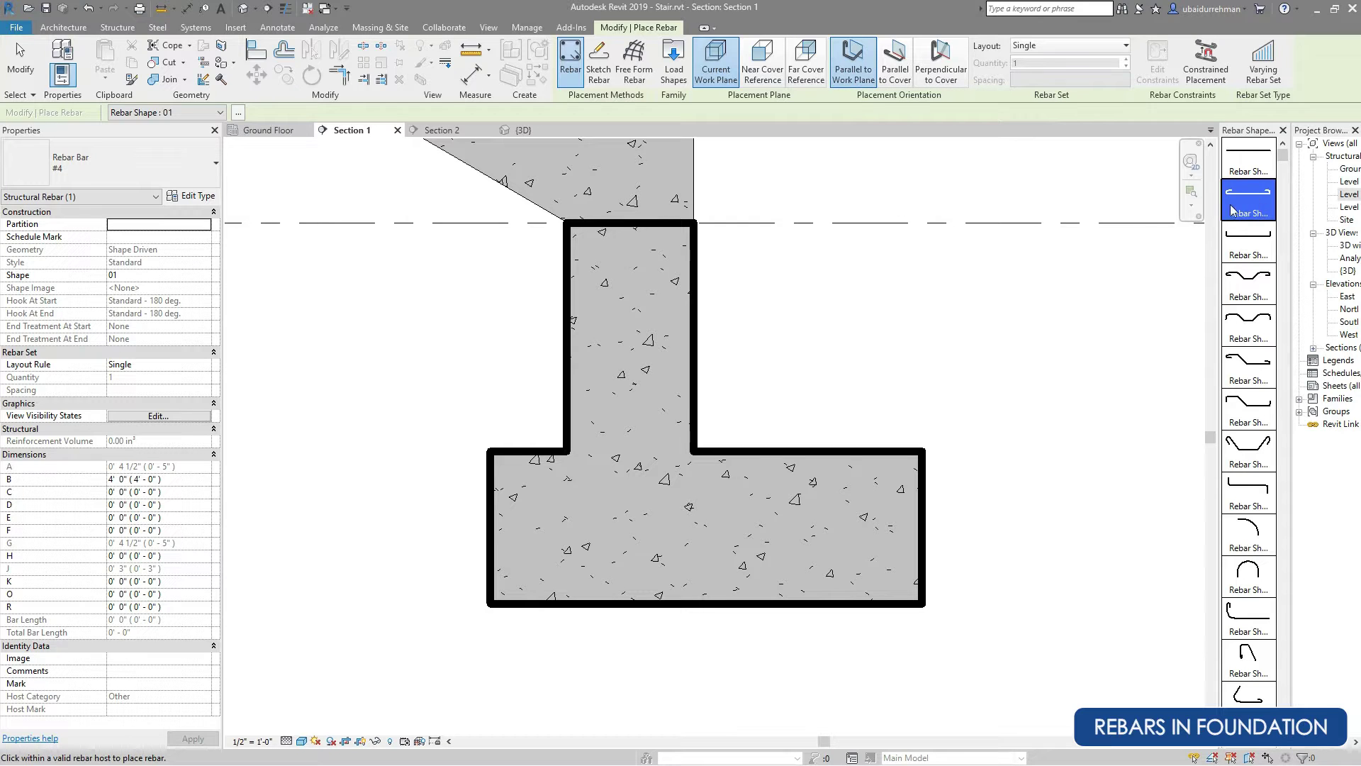
drag(1219, 212, 1092, 213)
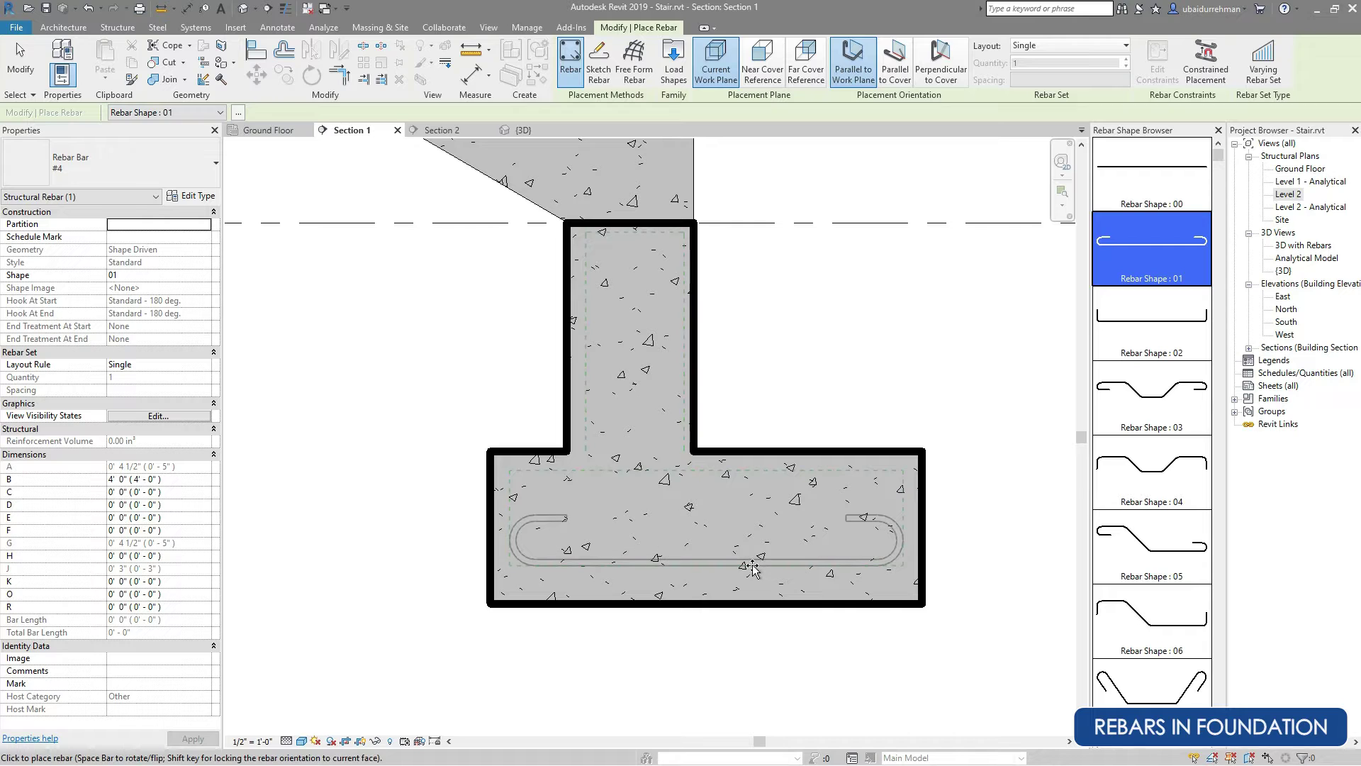
click(753, 567)
key(Escape)
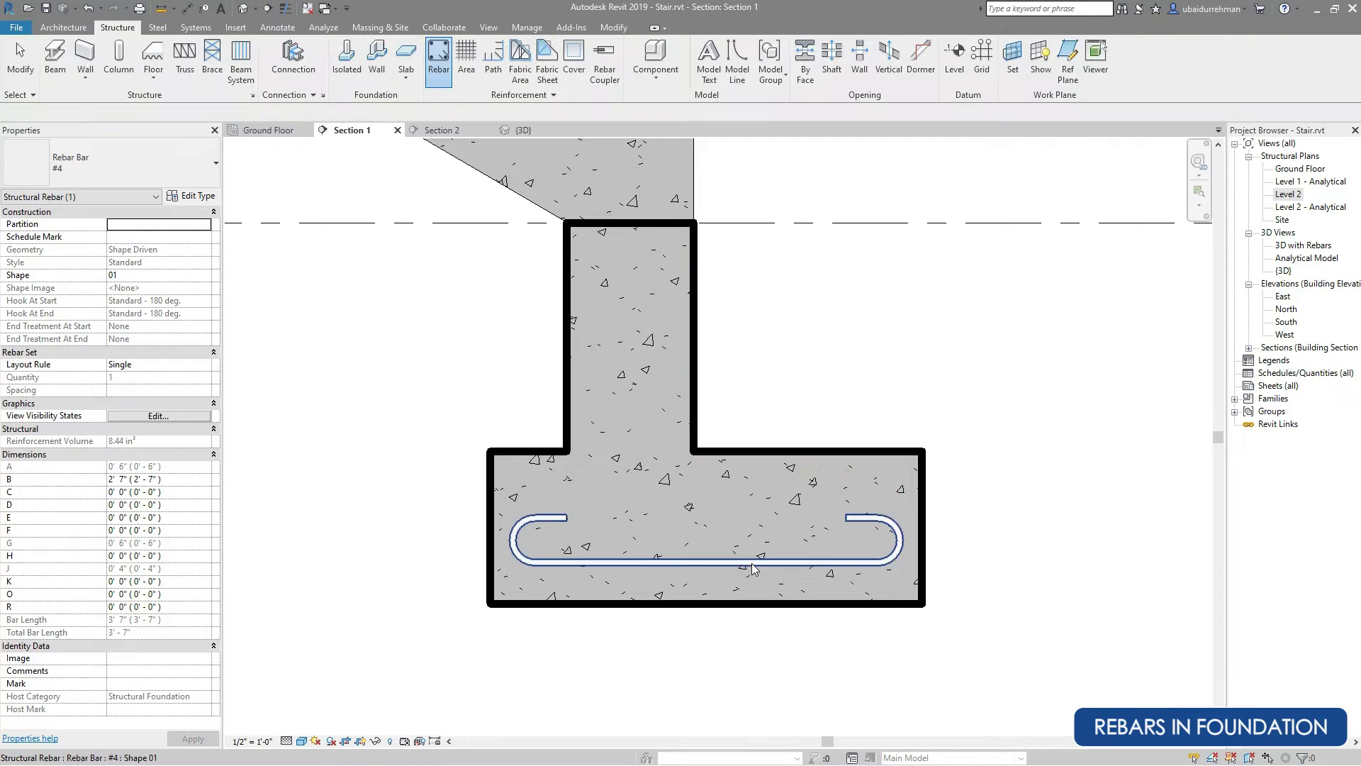
Change the footing's hooked bar to the #5 rebar type.
click(757, 564)
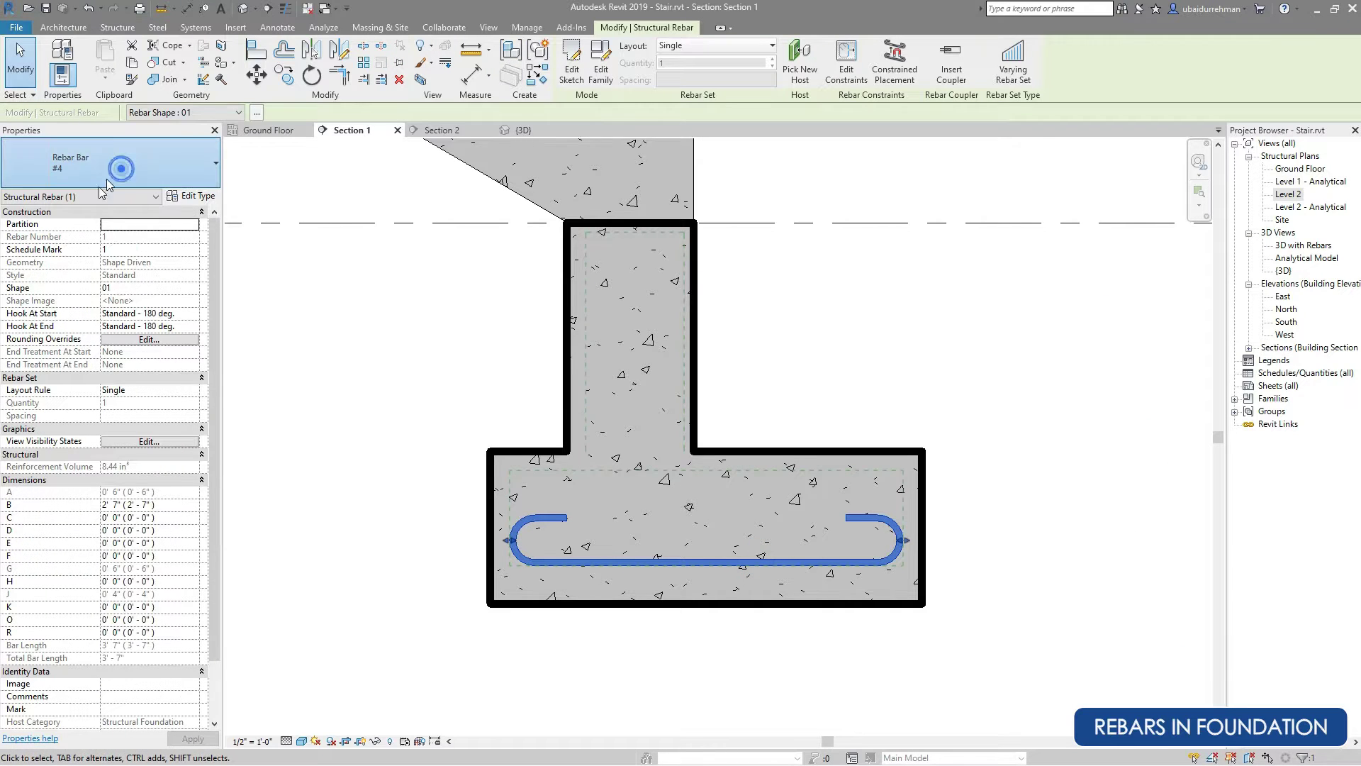
click(121, 168)
click(54, 266)
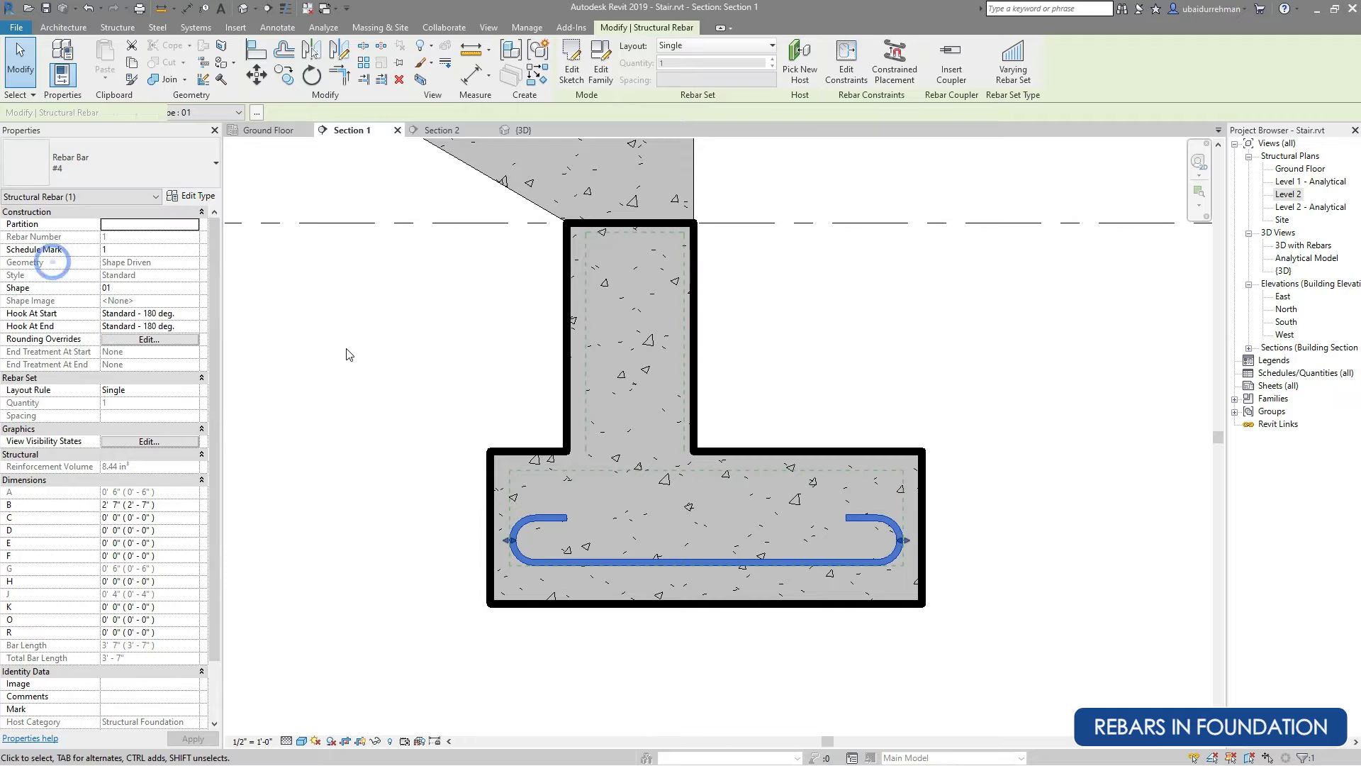
Set the hooked bar's Partition to Stair Footing and its Schedule Mark to Main.
click(132, 226)
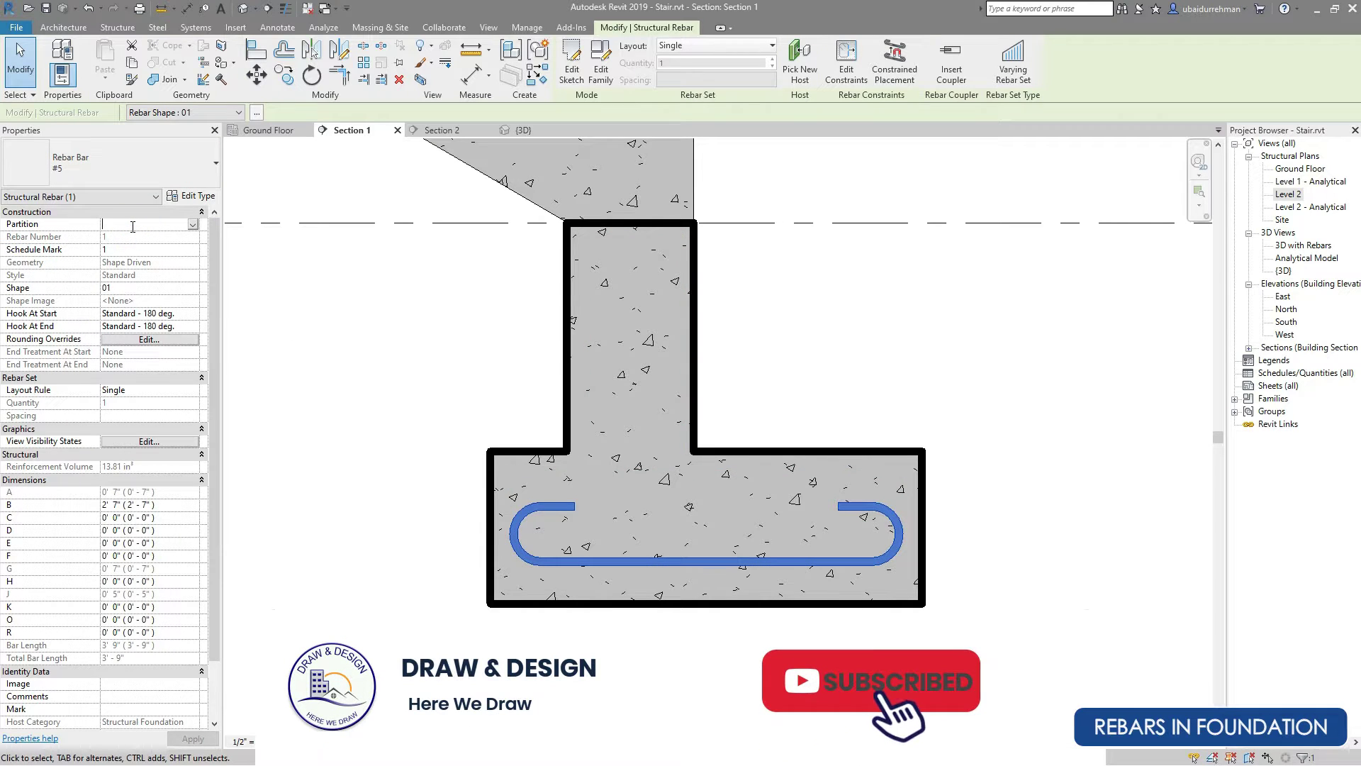
text(Stair)
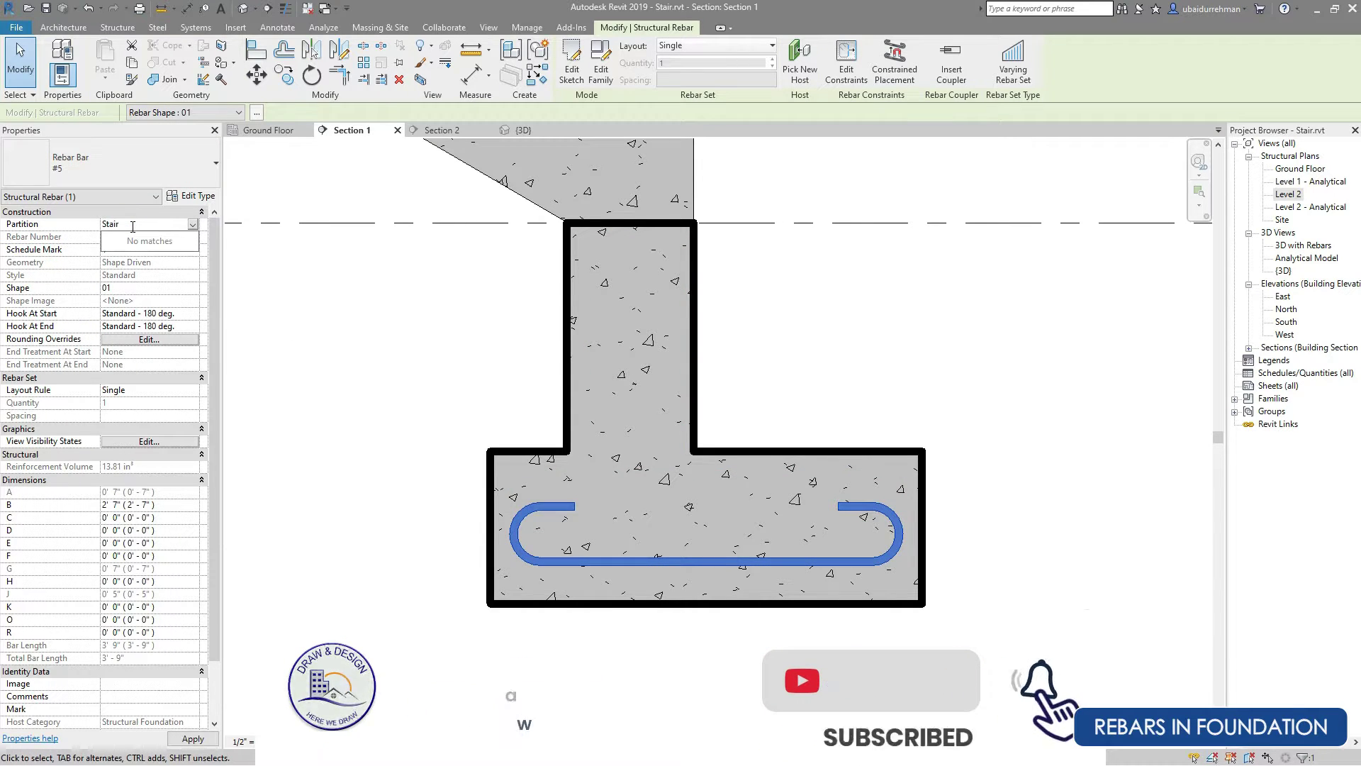
text( Footing)
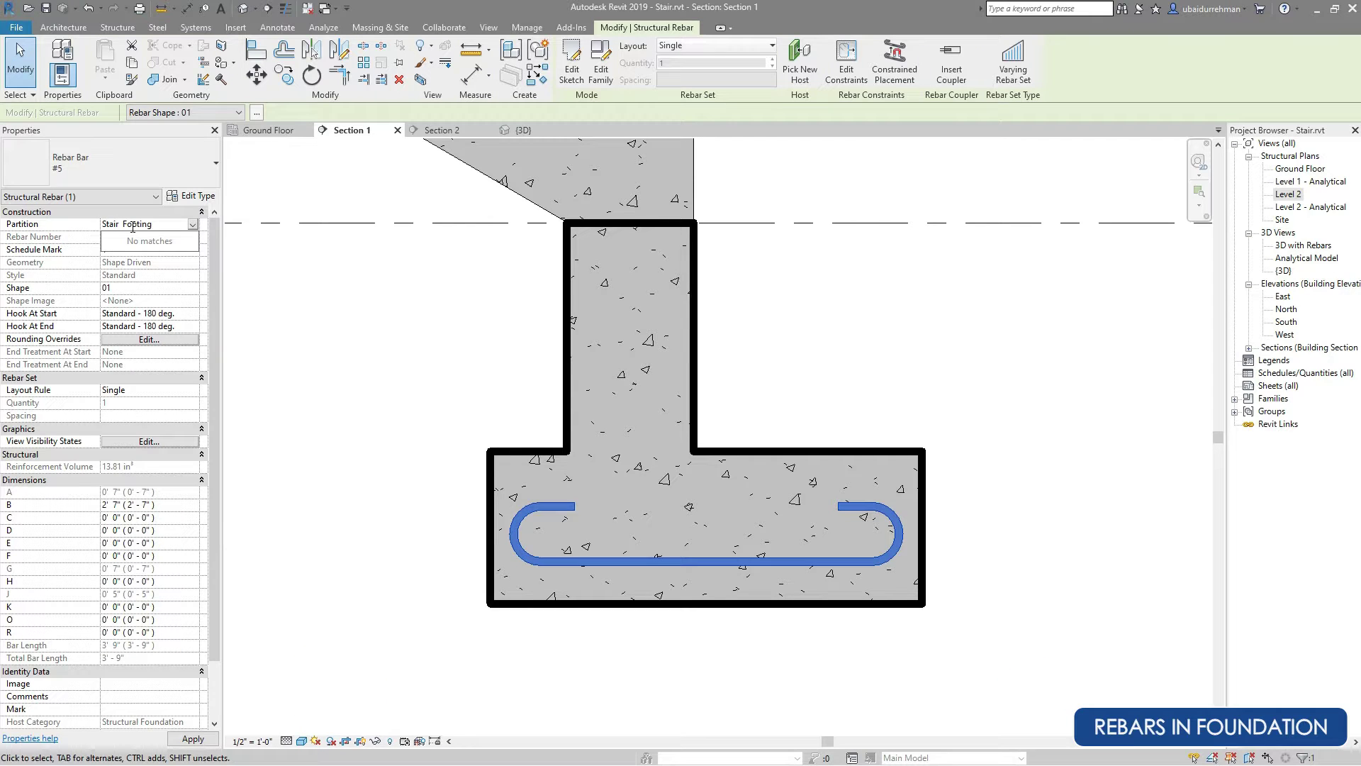
key(Return)
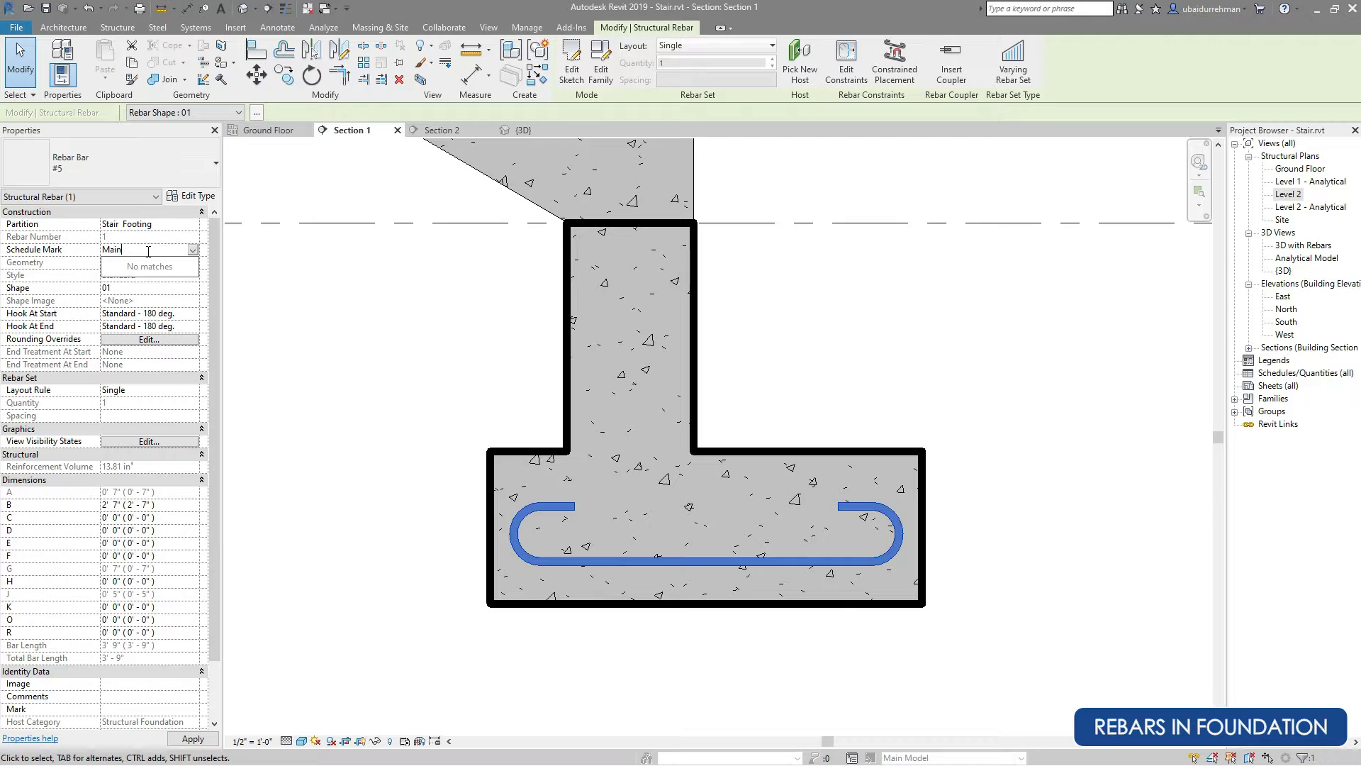
key(Return)
click(440, 457)
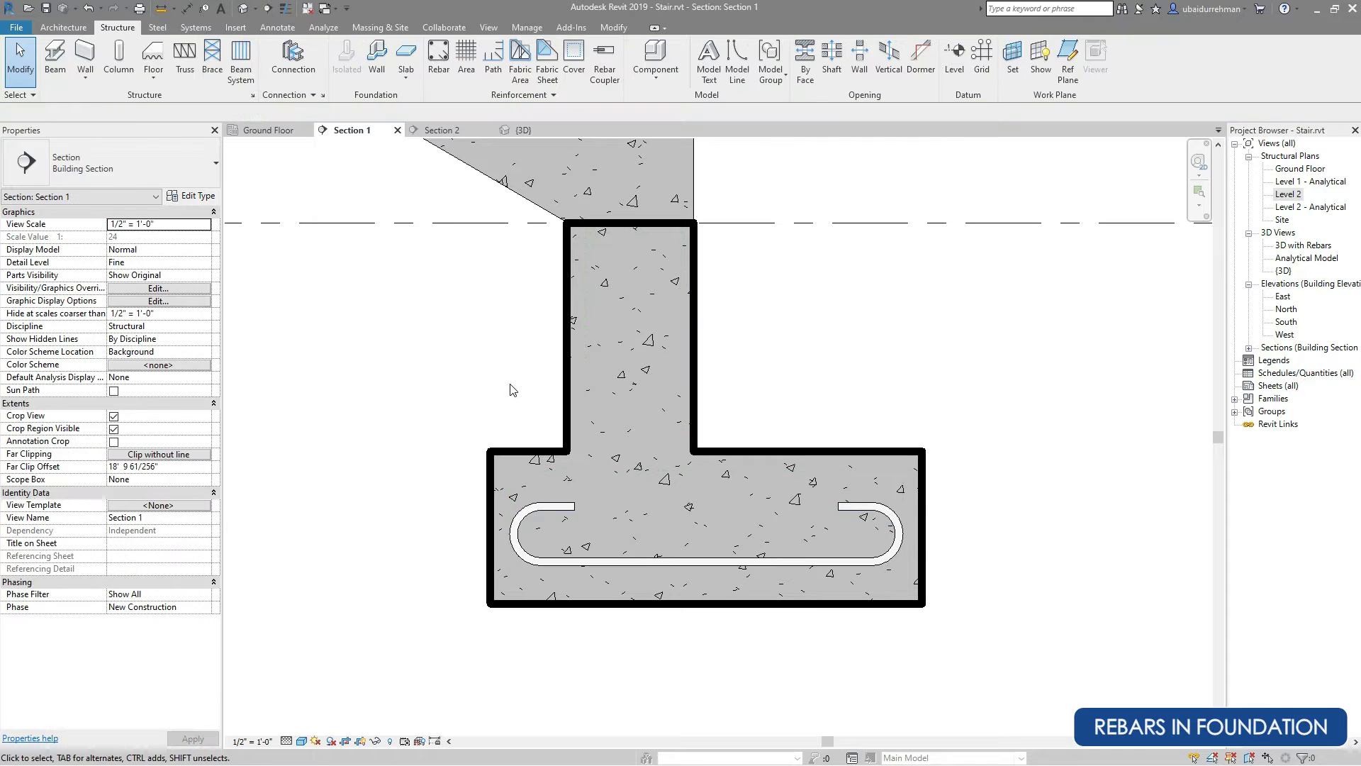
Place a straight #5 Rebar Shape 00 bar inside the footing's right hook, Near Cover Reference, Parallel to Cover, Partition Stair Footing, Schedule Mark Dist.
click(439, 56)
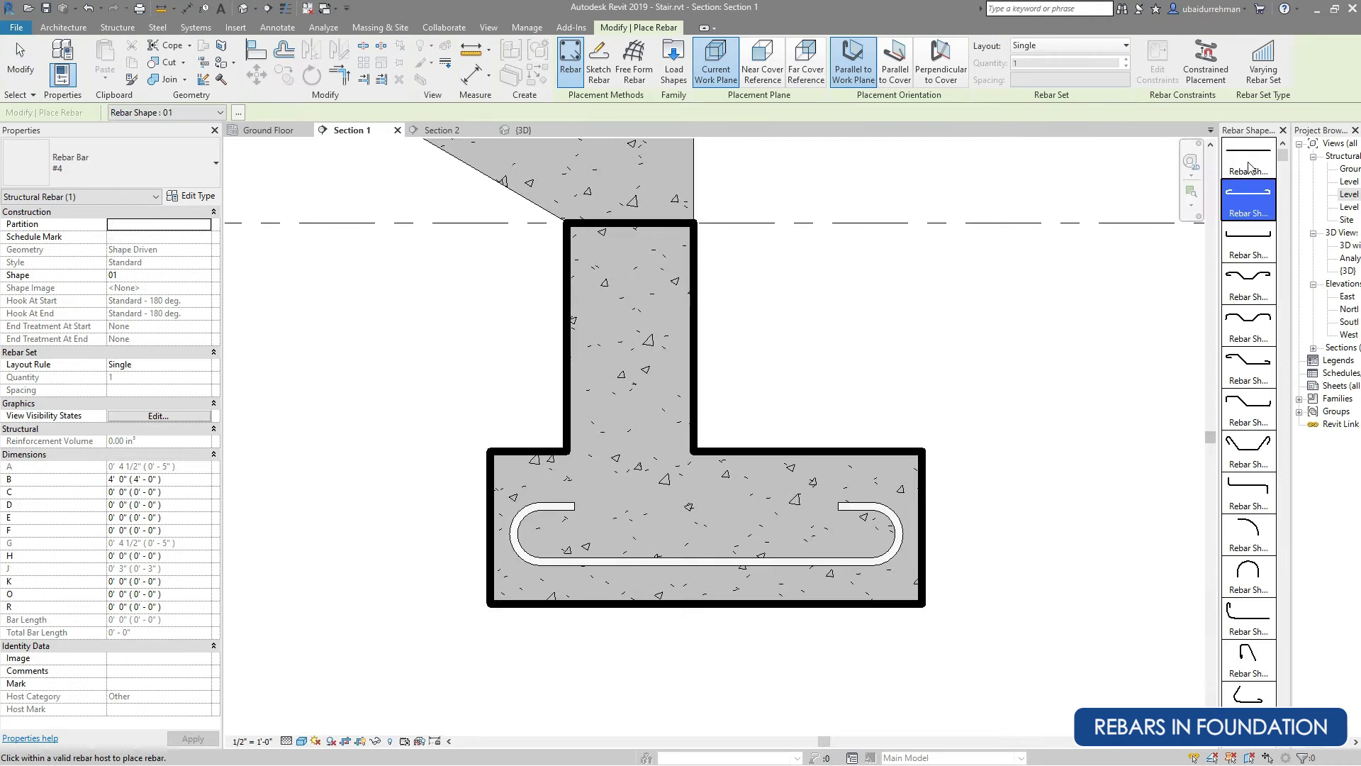
click(1249, 167)
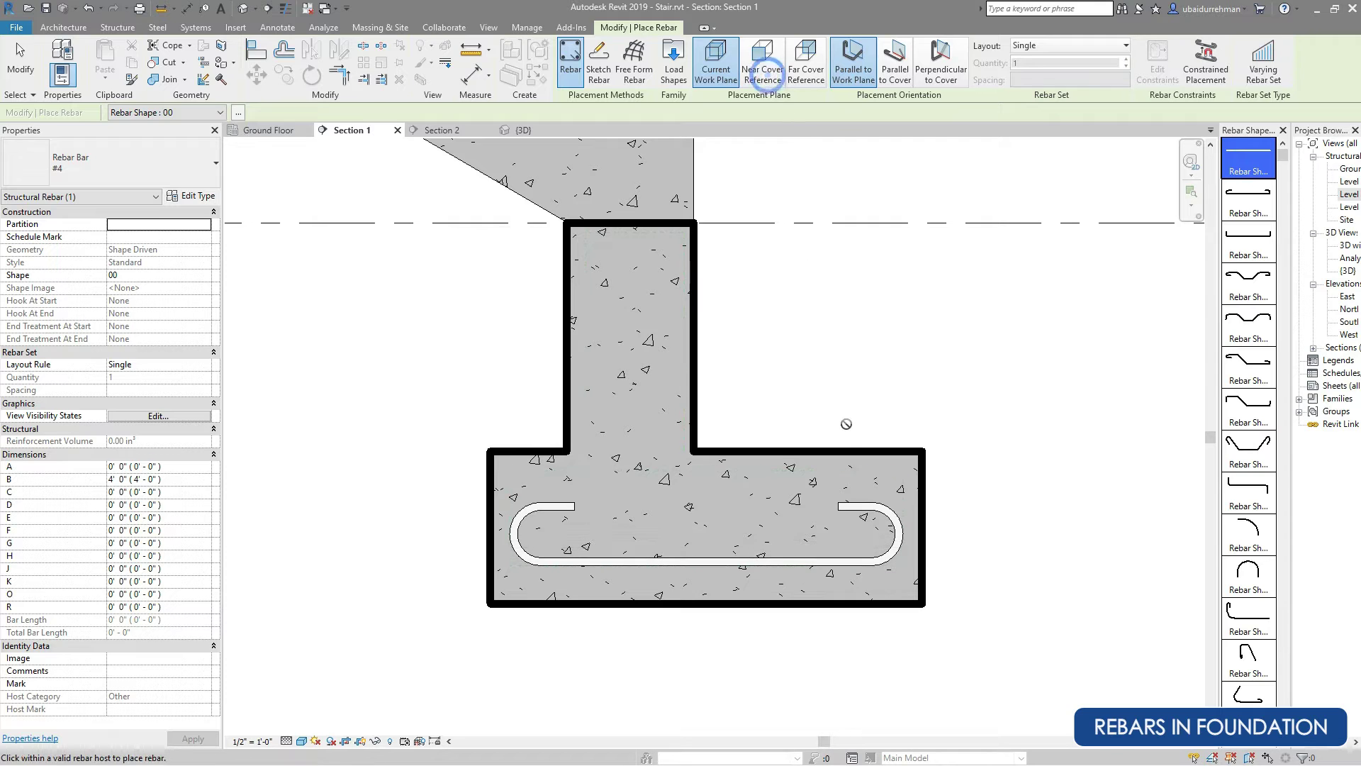
scroll(900, 547, up, 3)
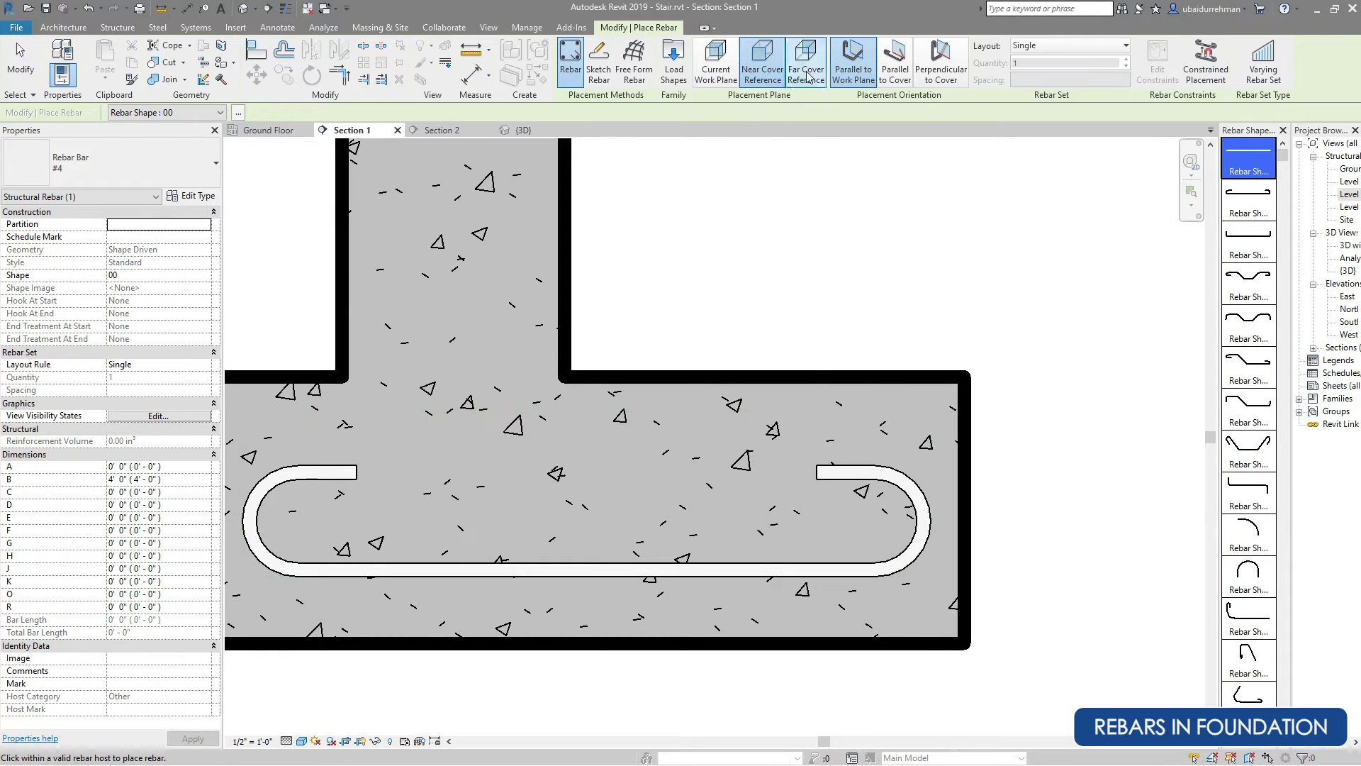
click(895, 70)
scroll(890, 557, up, 4)
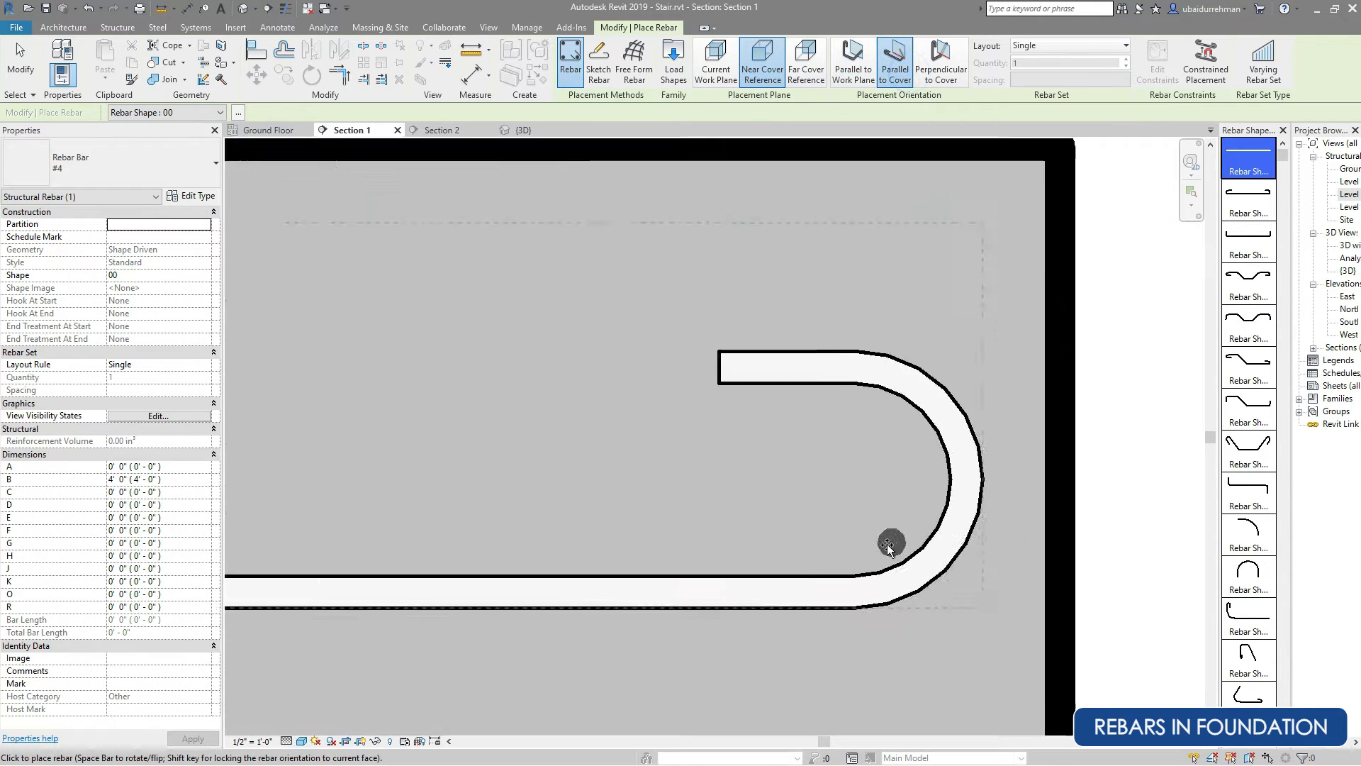
click(142, 163)
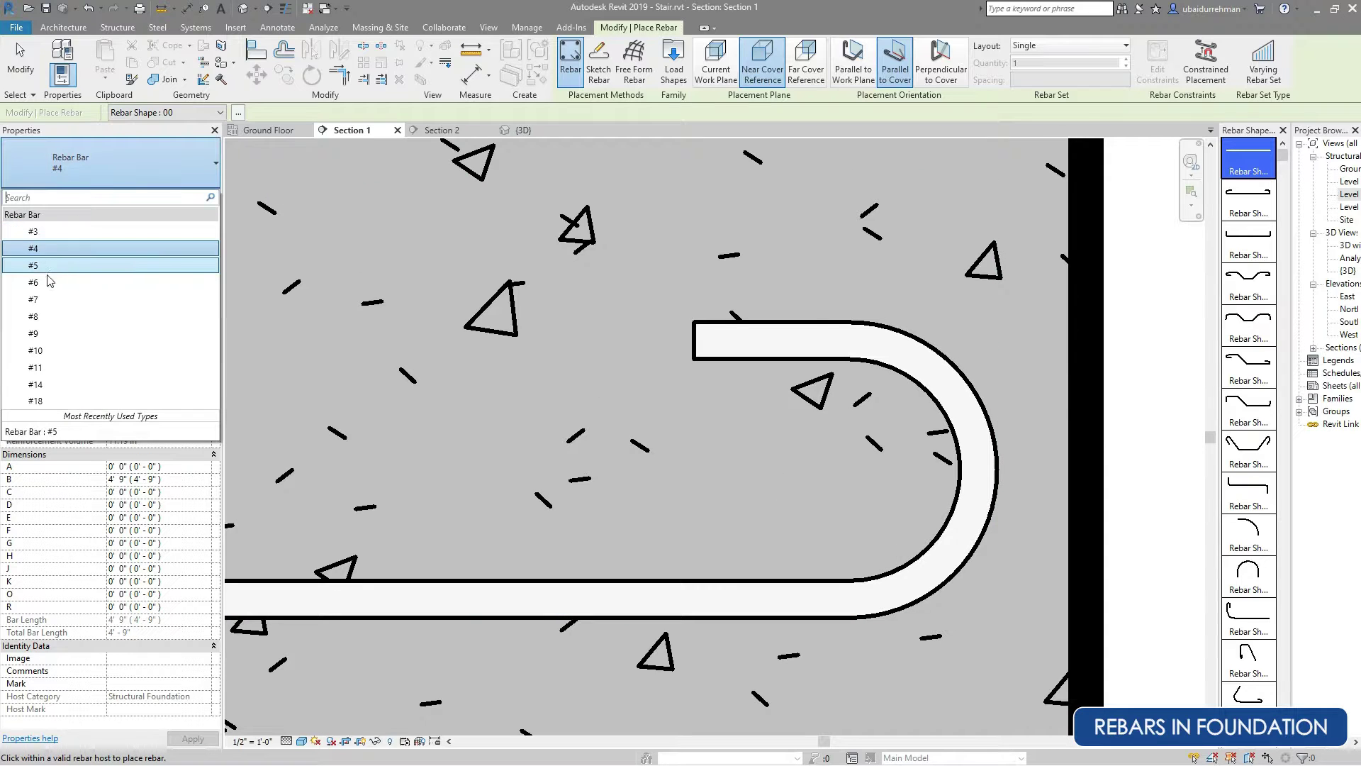
click(107, 265)
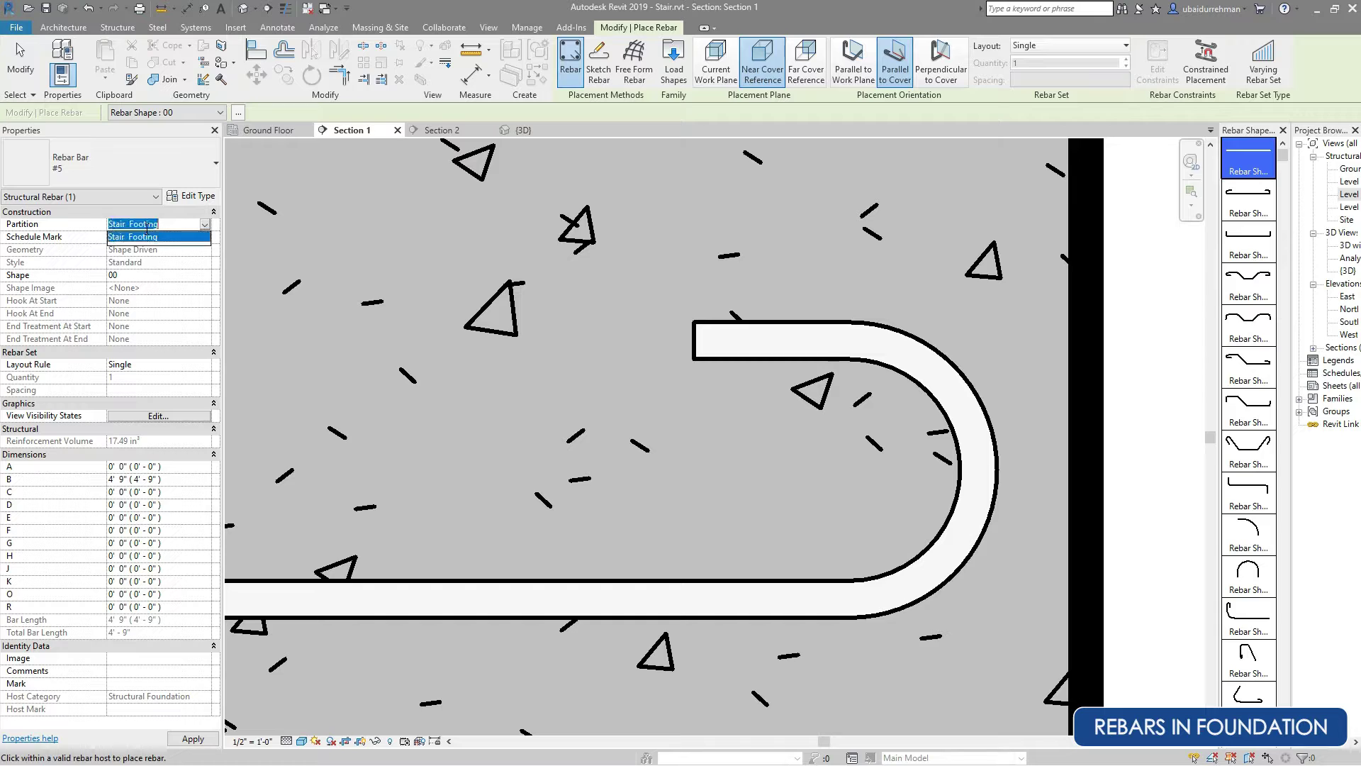
click(149, 235)
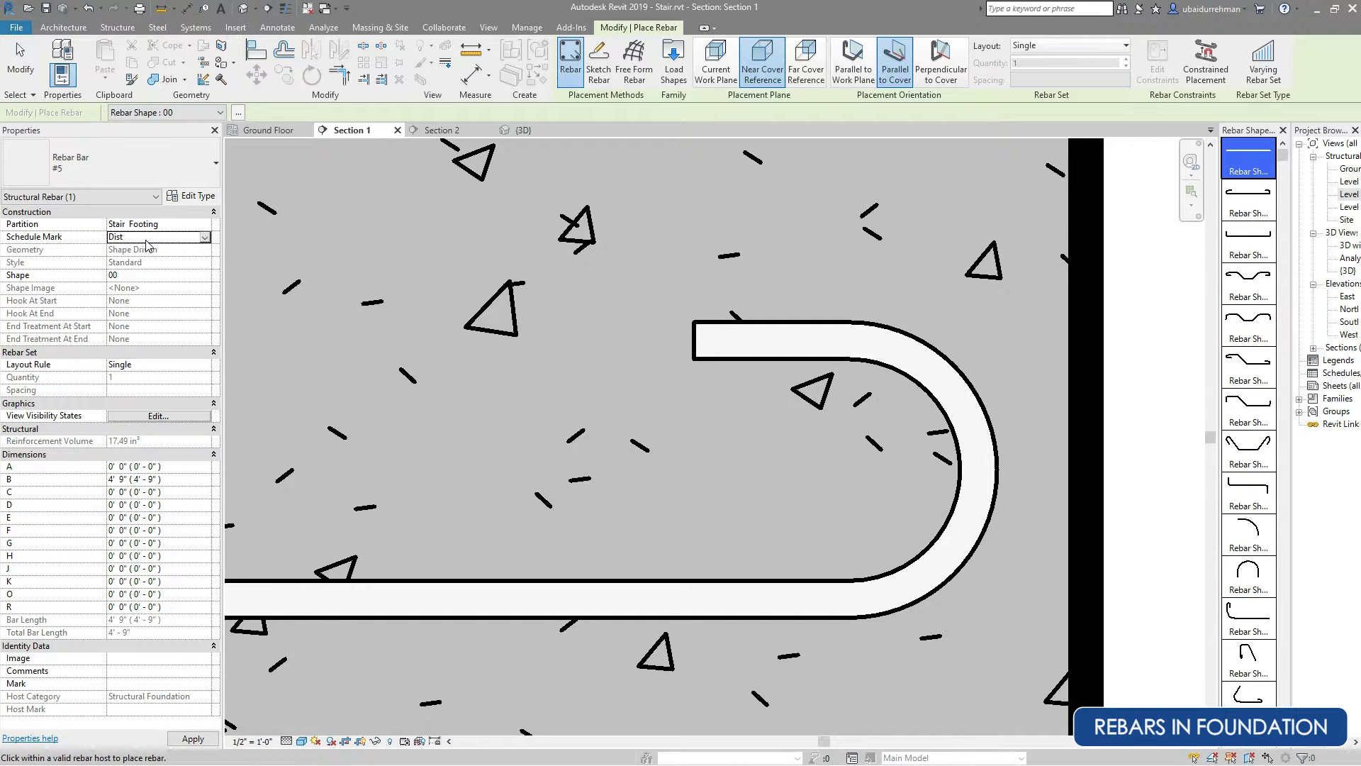
scroll(844, 343, down, 3)
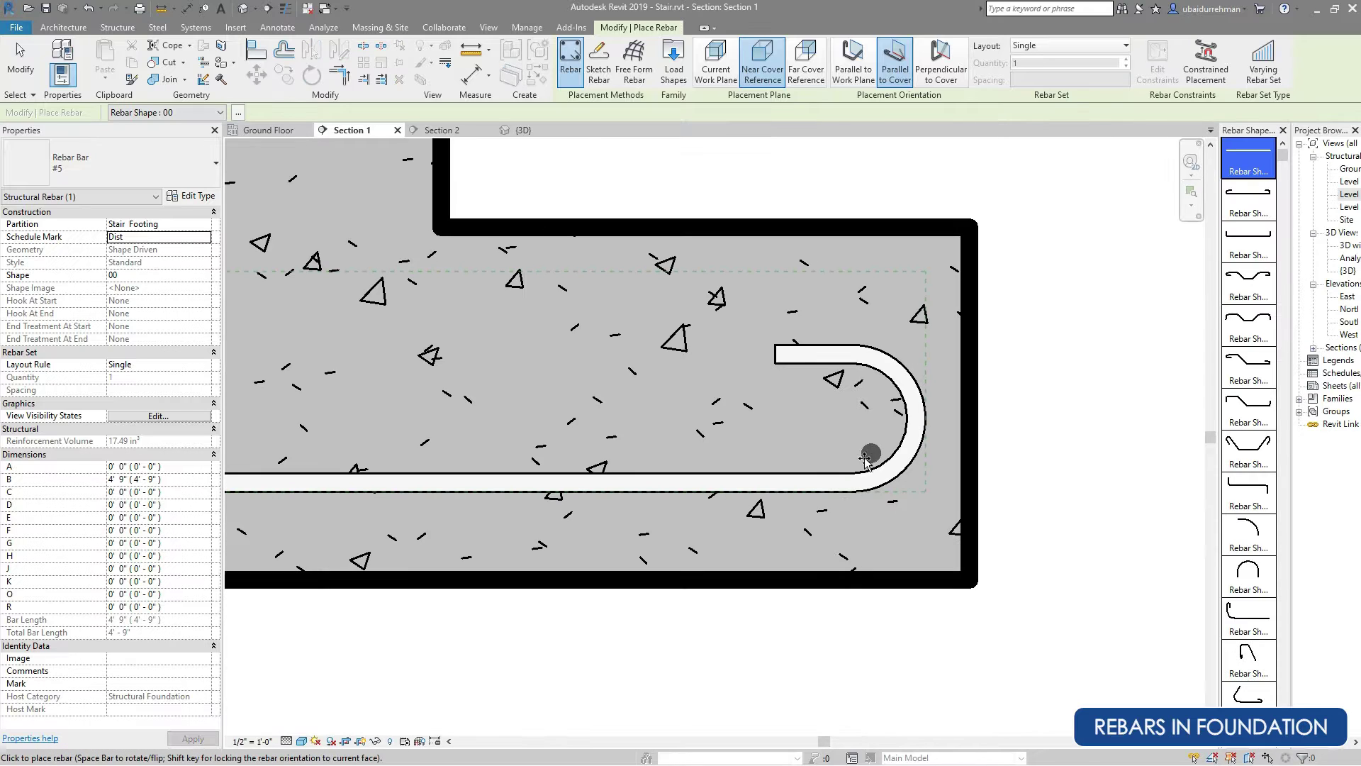
click(868, 454)
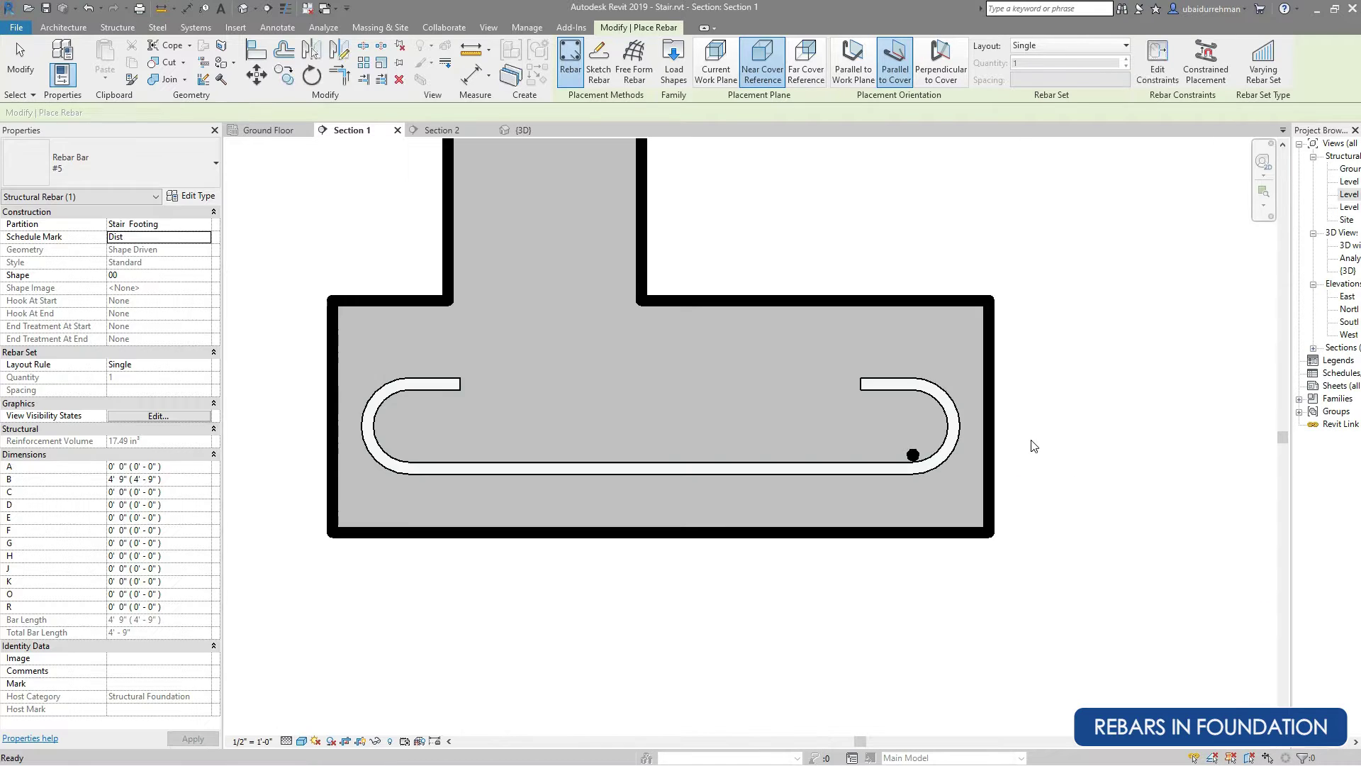
key(Escape)
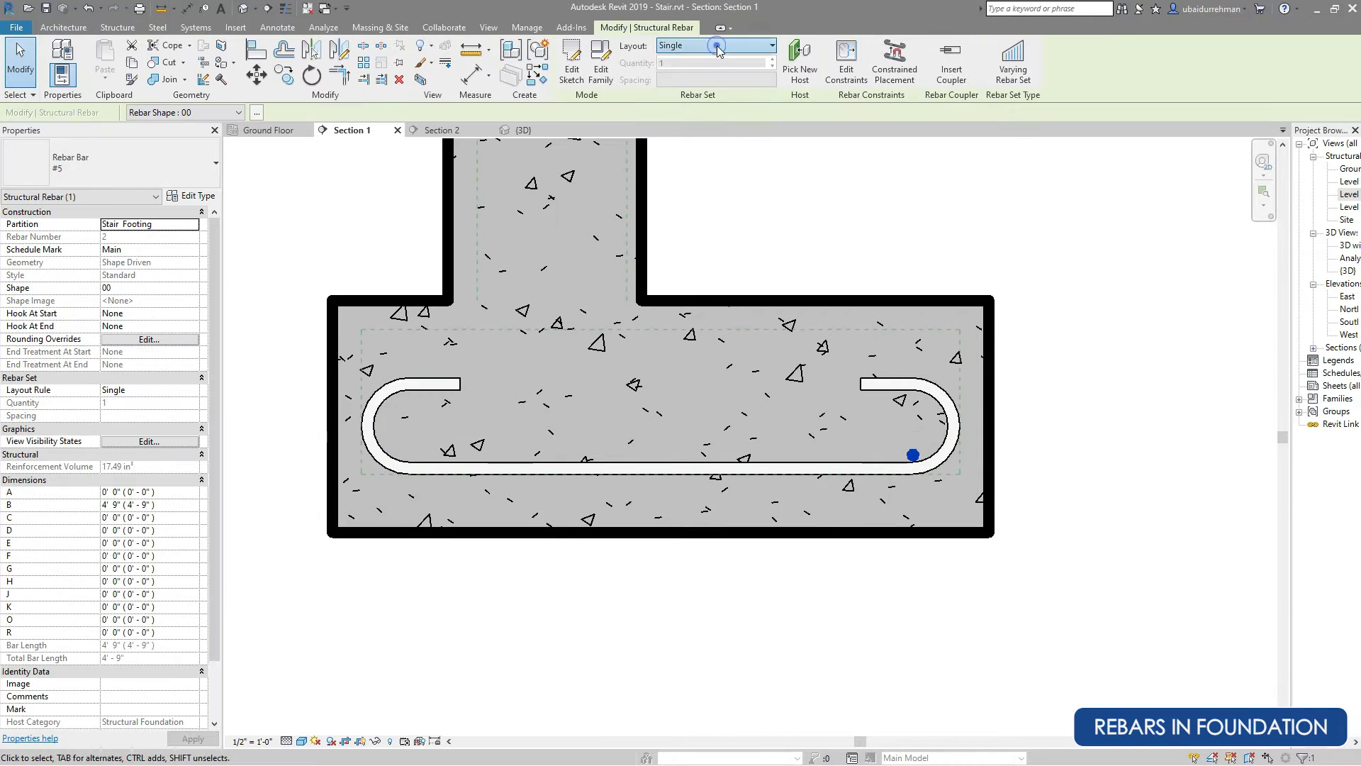
Lay out the straight bar at 4-inch Maximum Spacing, rotating the set 90 degrees and positioning it along the bottom of the hooked bar.
click(718, 46)
click(705, 82)
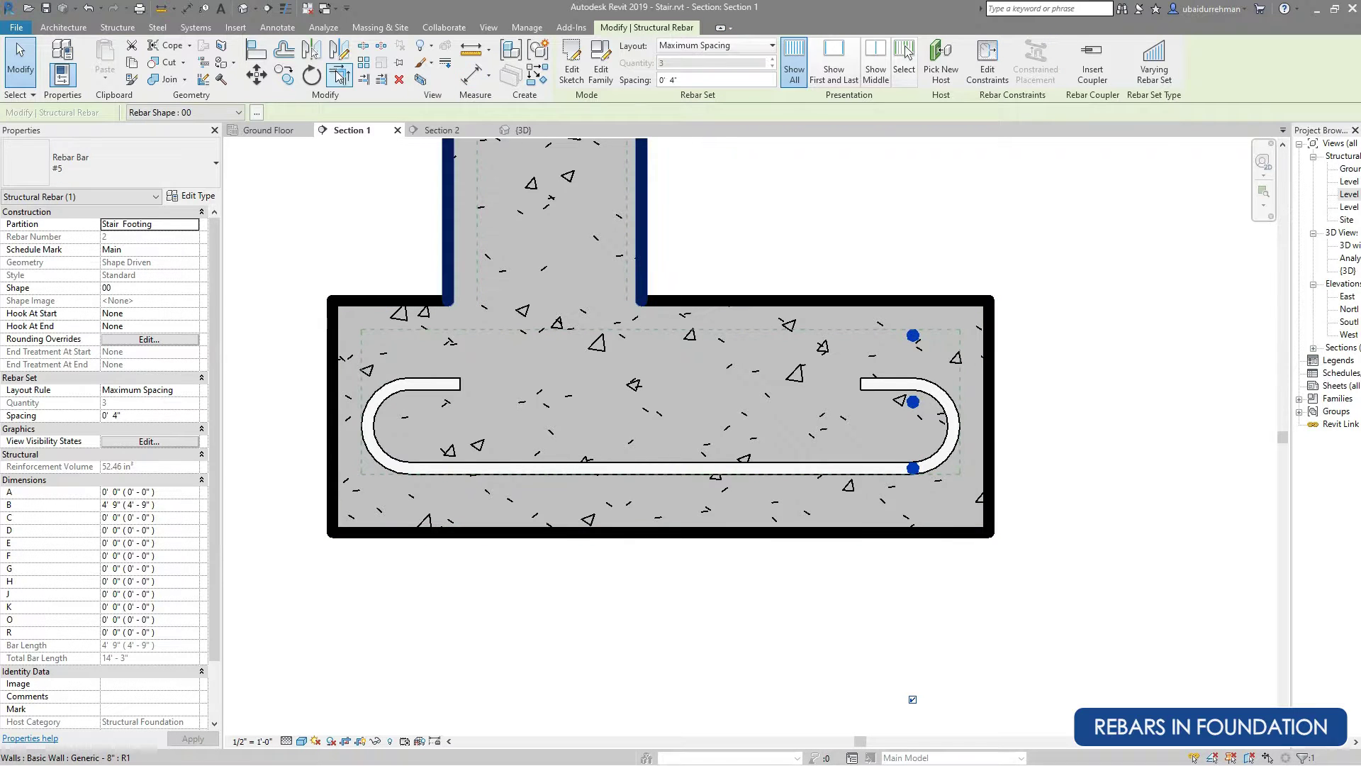
click(312, 74)
click(1081, 401)
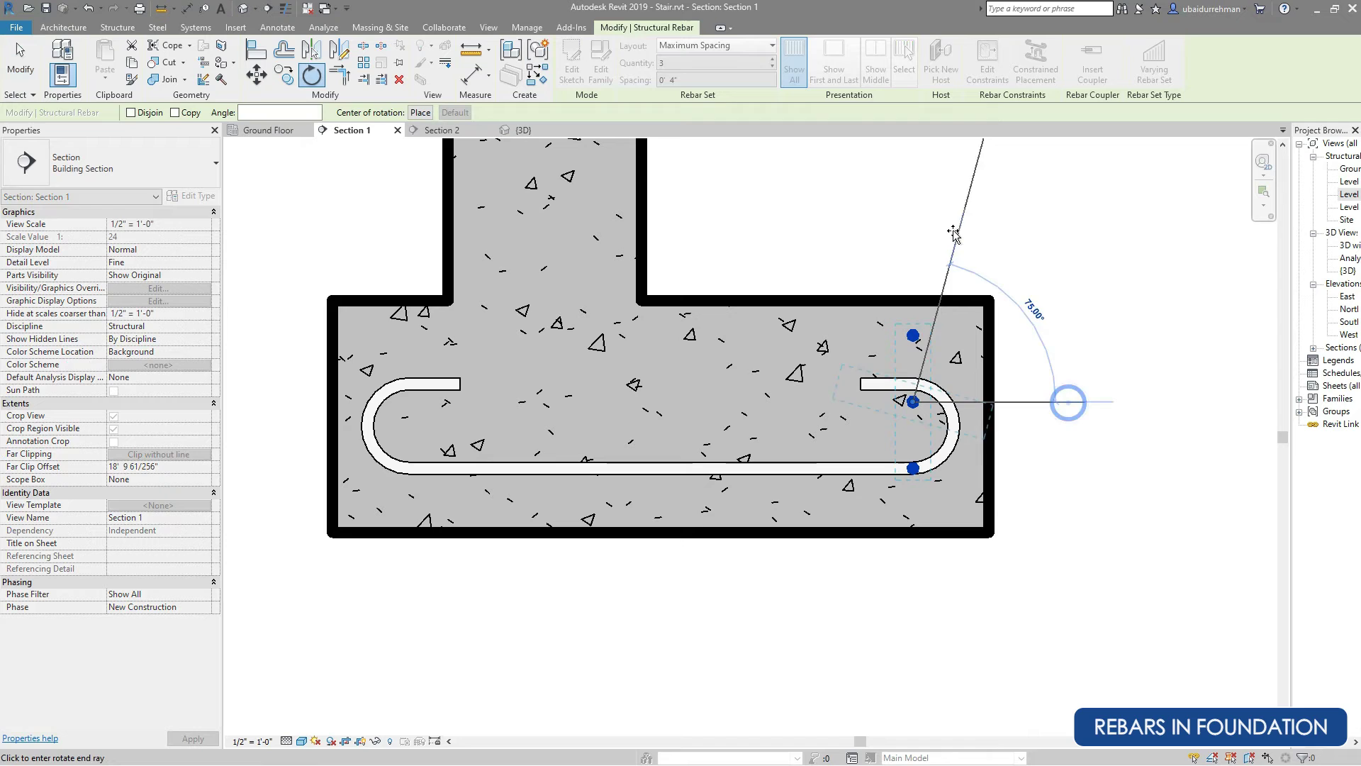
click(913, 211)
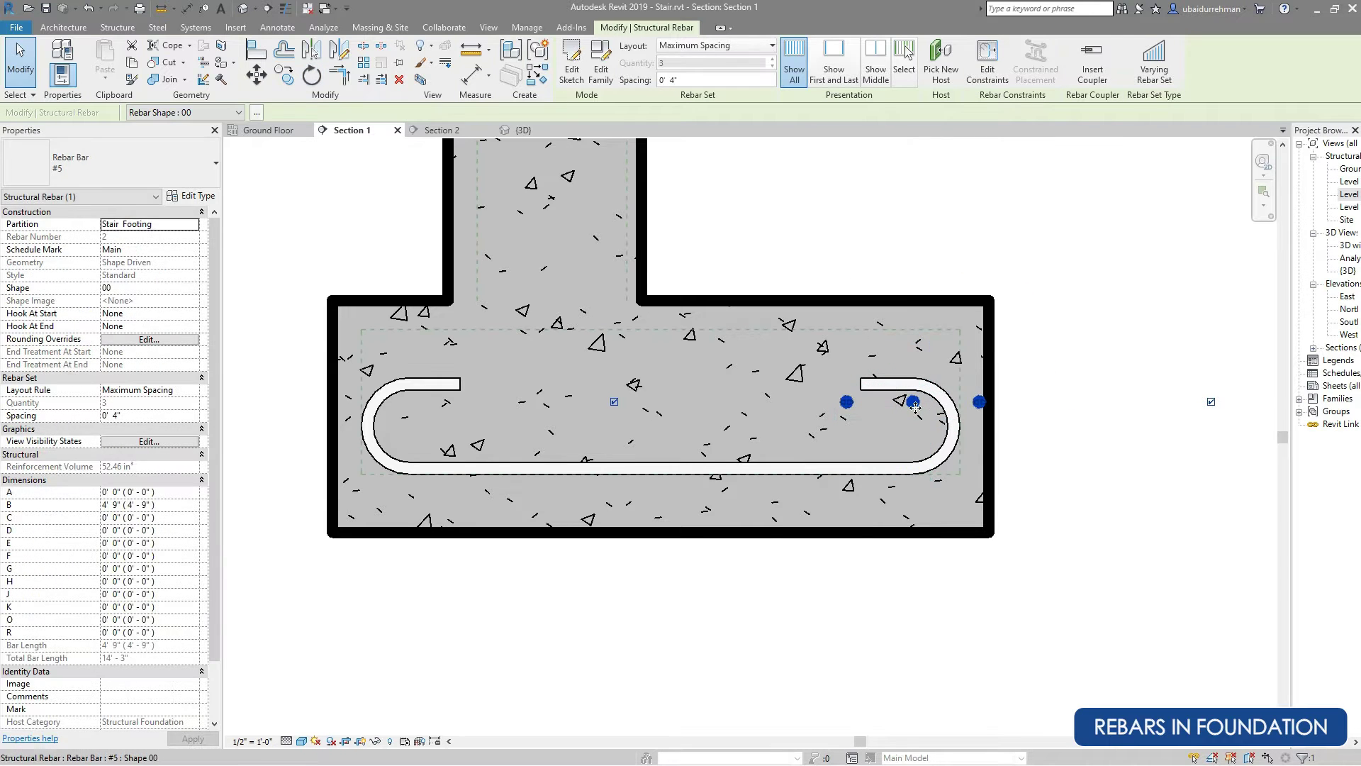
drag(915, 406, 412, 469)
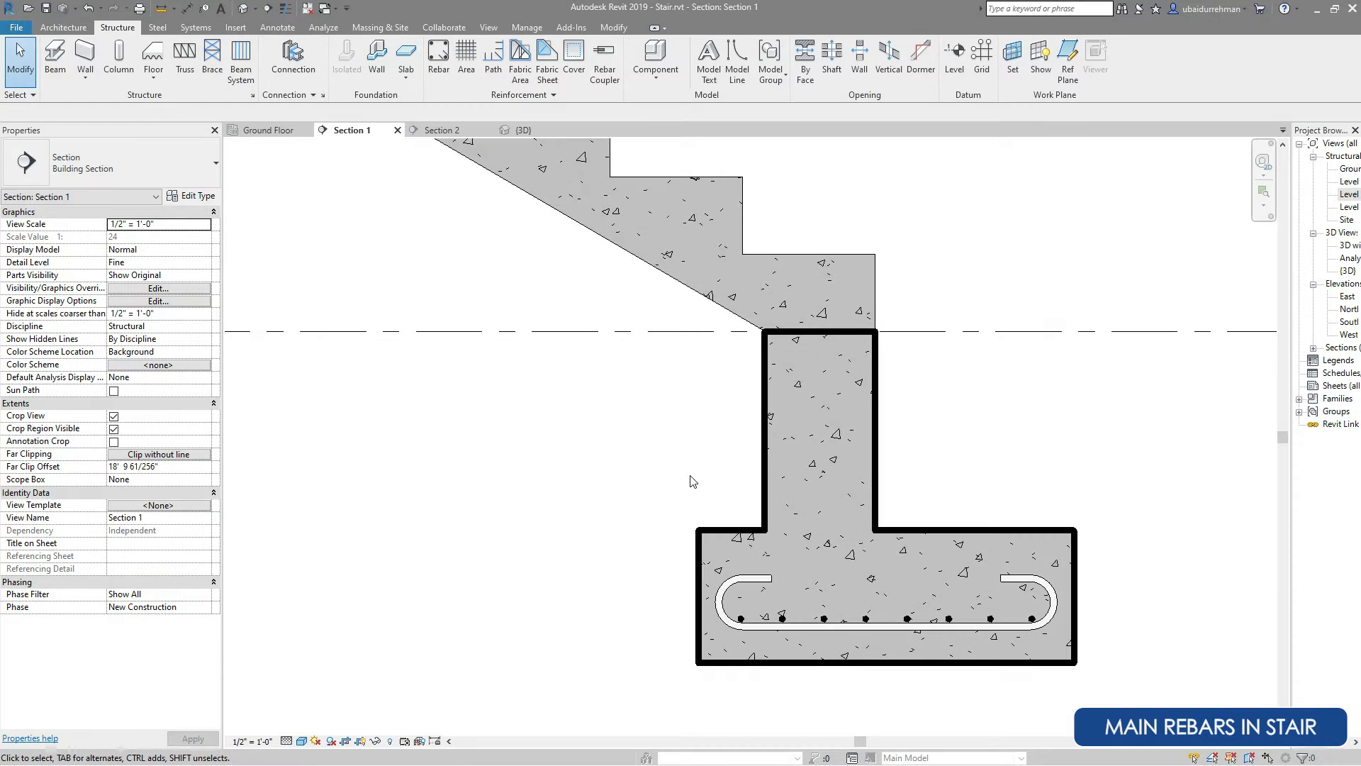
Start a sketched rebar hosted by the stair and add lines offset 0.5 inch from the pedestal's right face and the stair's sloped soffit.
click(440, 60)
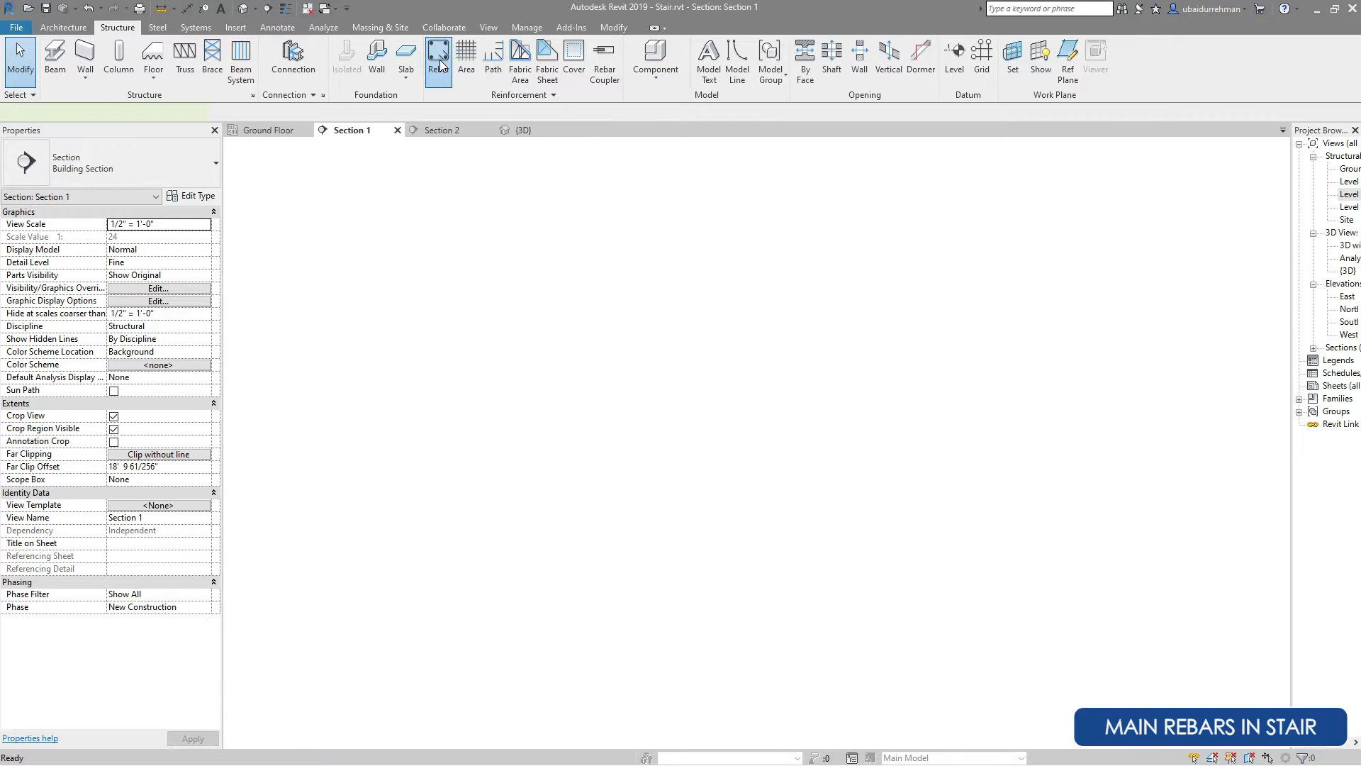
key(Escape)
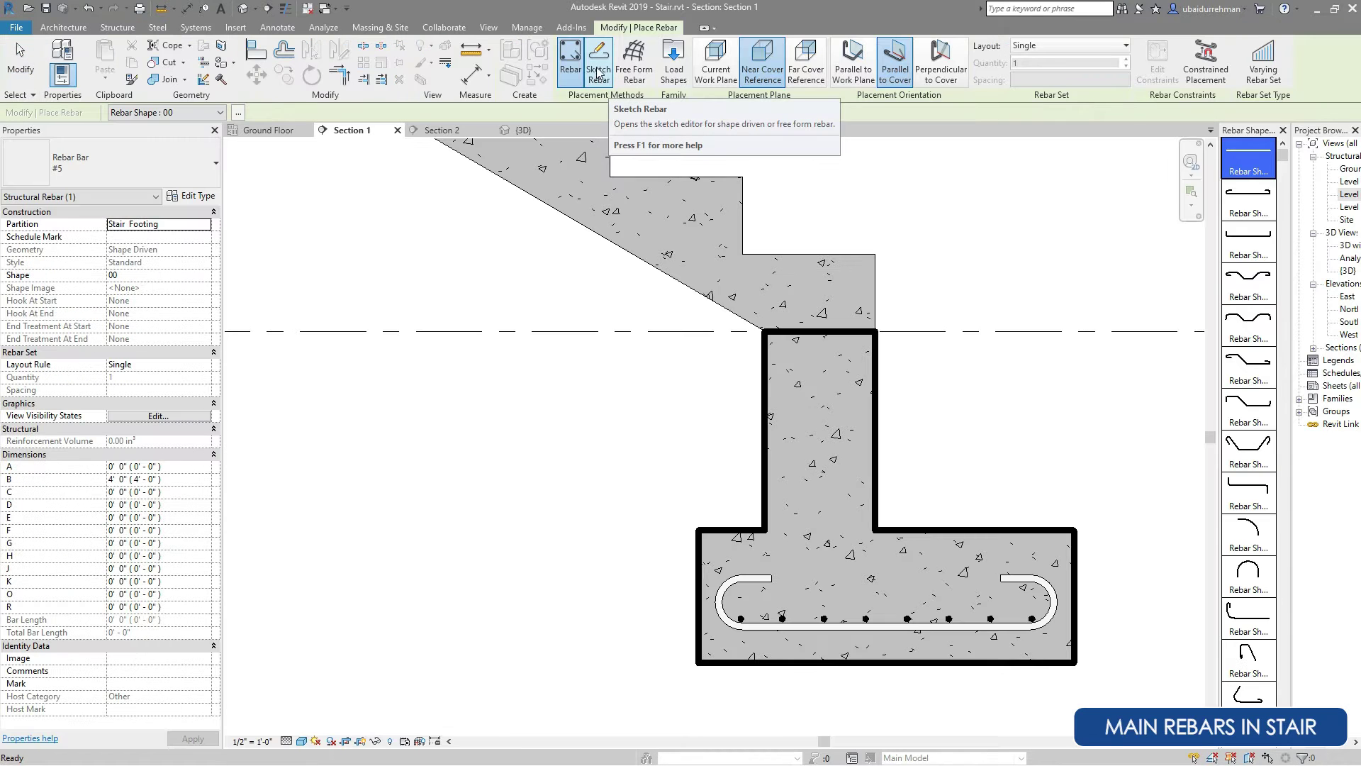
click(599, 70)
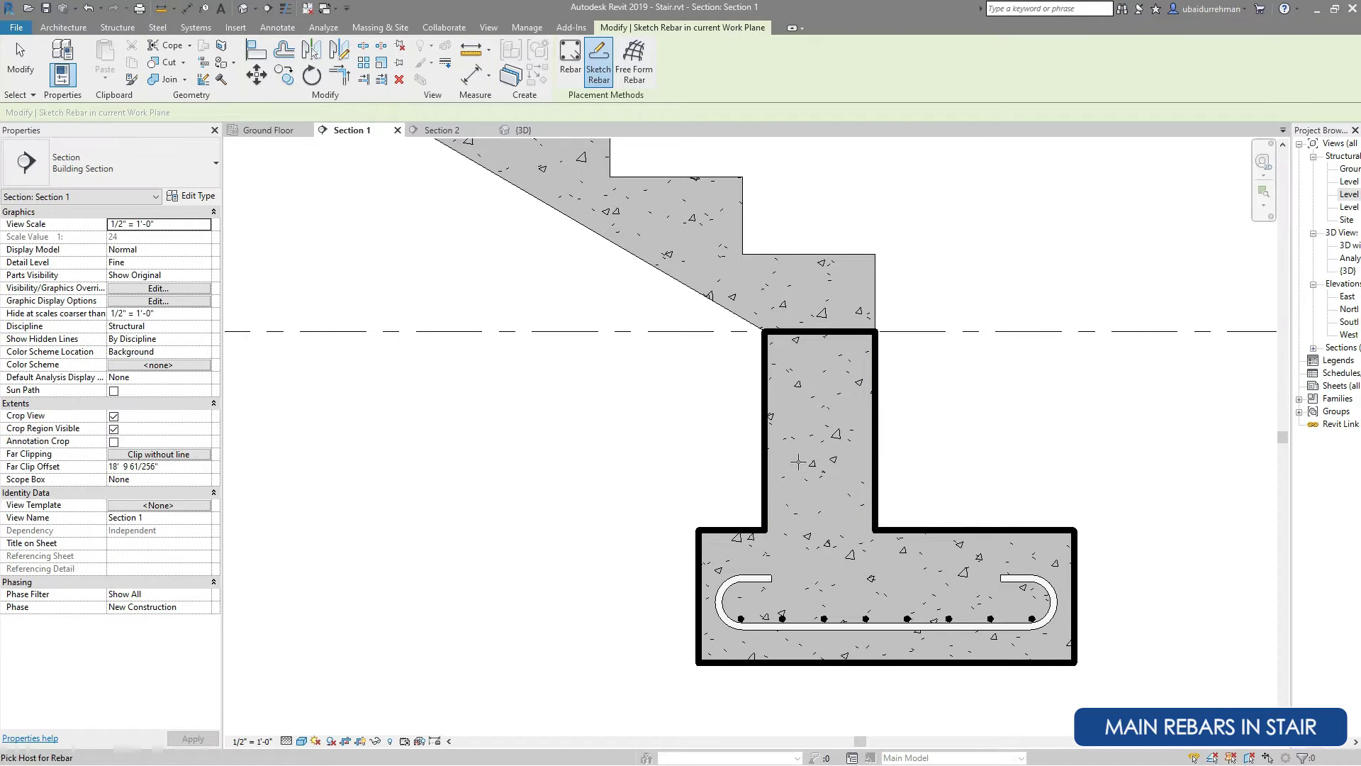
click(698, 295)
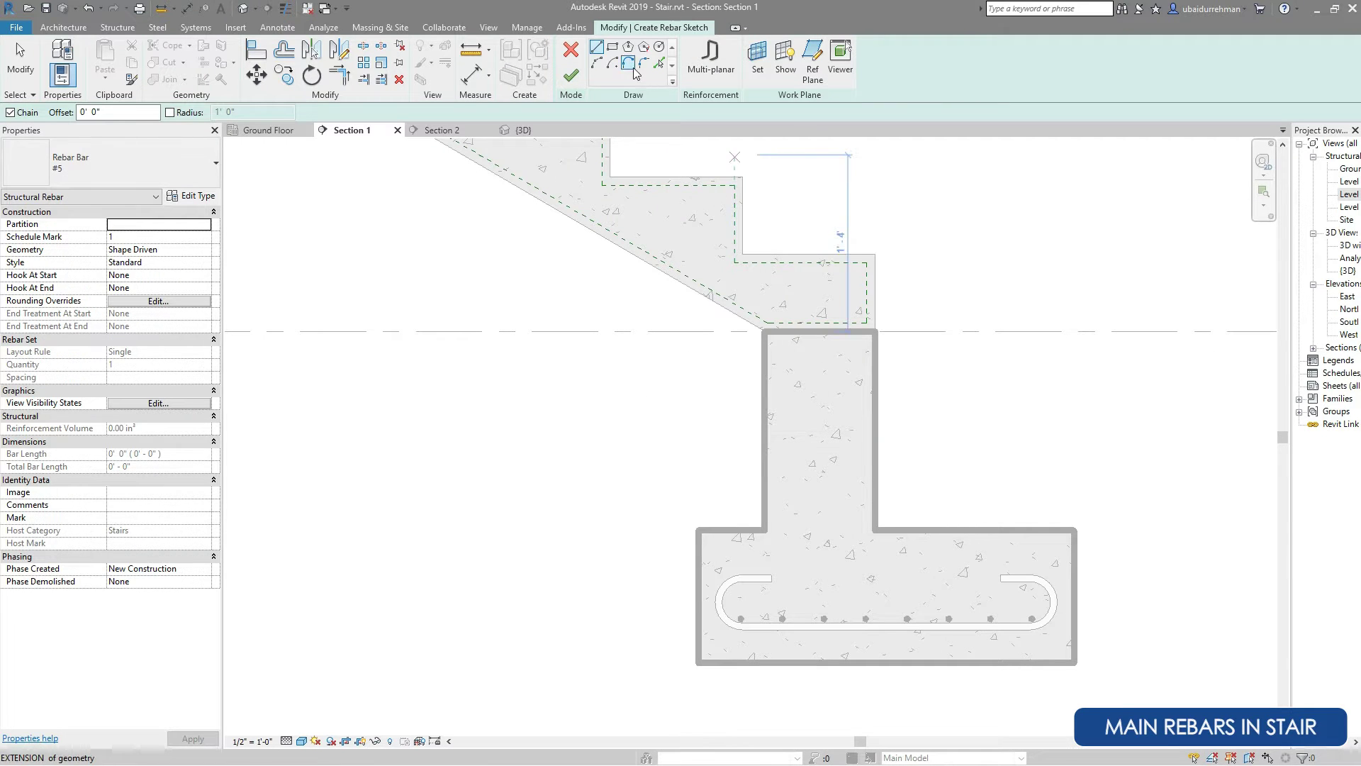
click(658, 64)
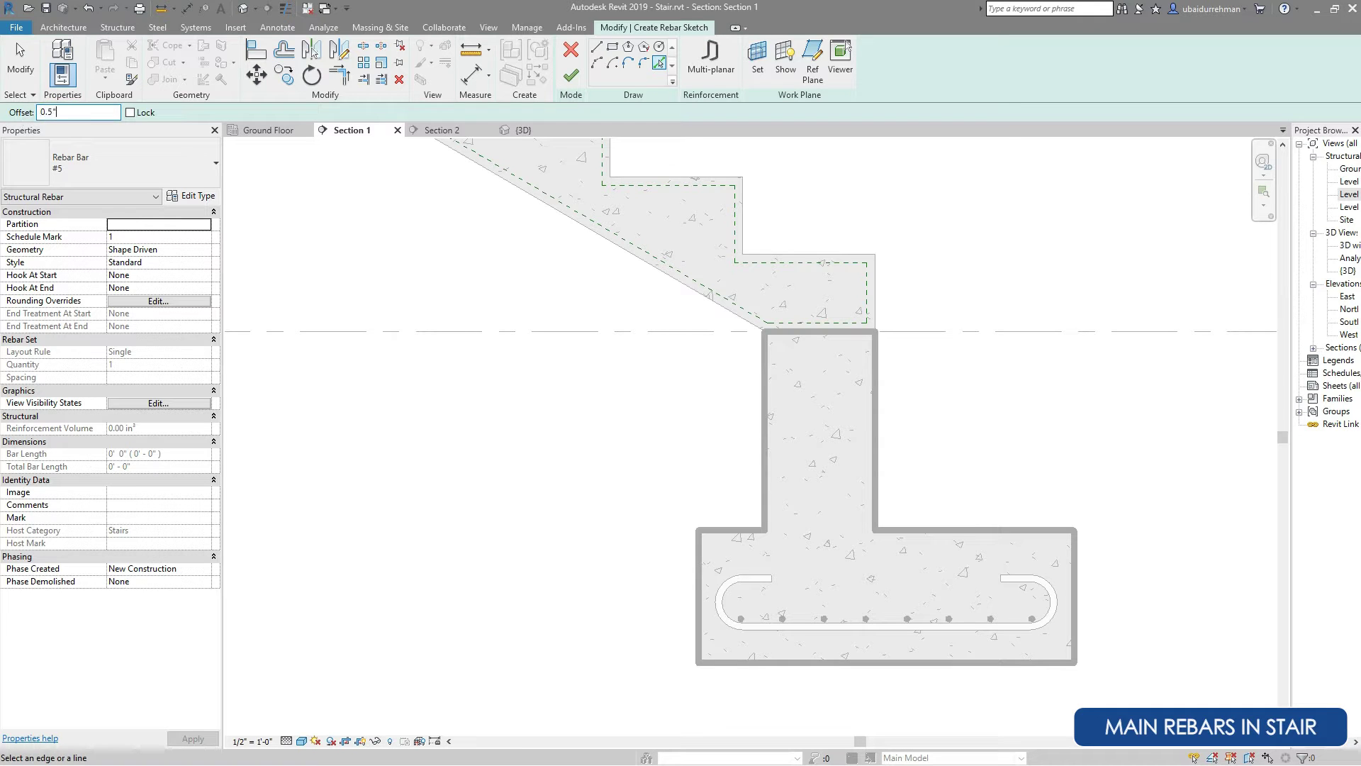
click(870, 420)
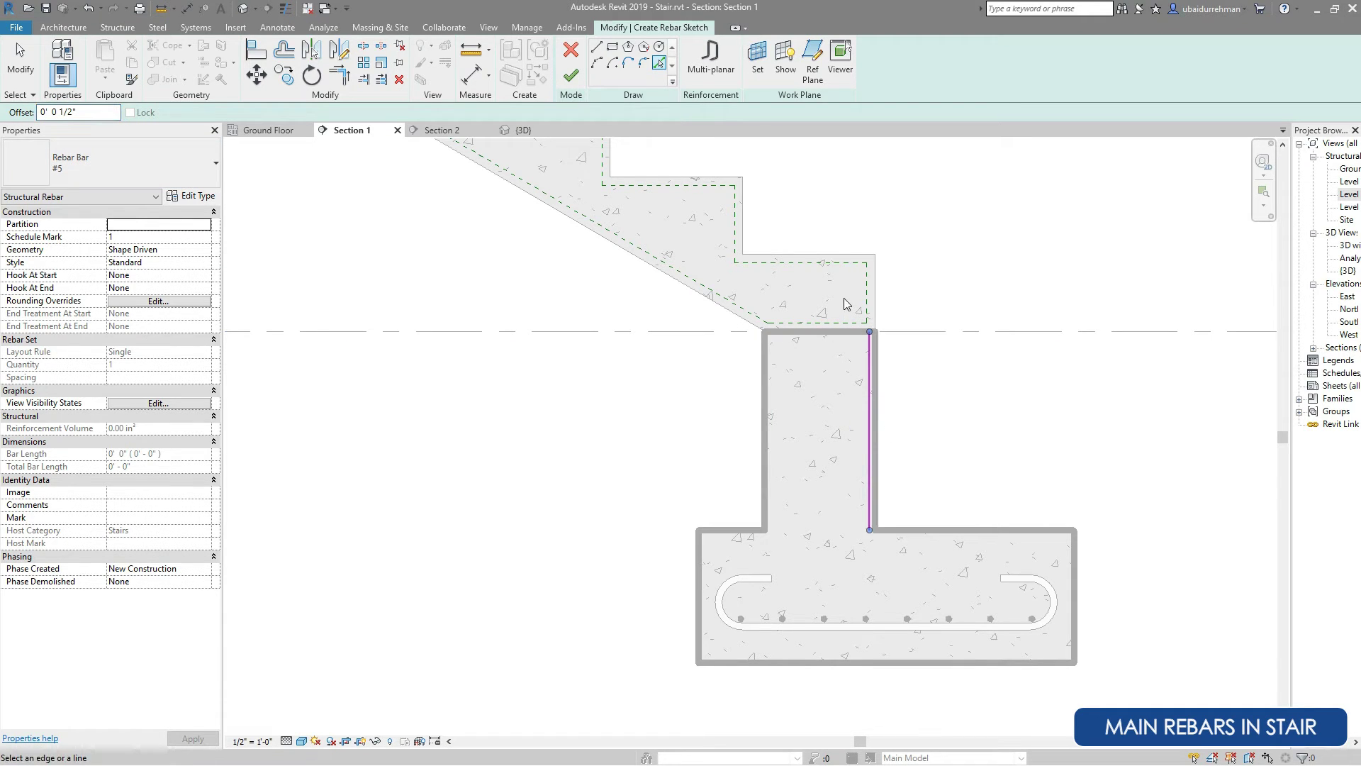
click(708, 300)
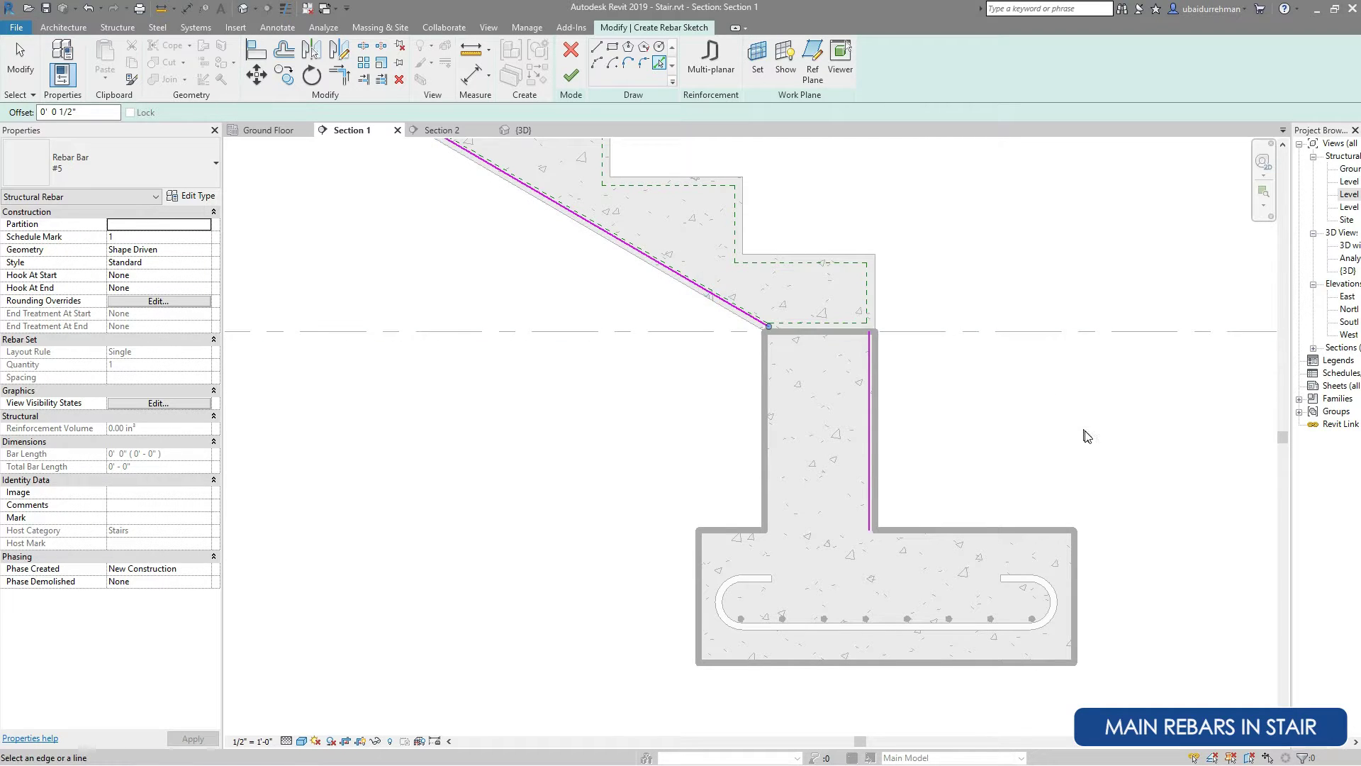
Add rebar sketch lines offset 1/2 inch inside the landing's top edge and its left end face.
scroll(1001, 471, down, 3)
scroll(674, 234, up, 5)
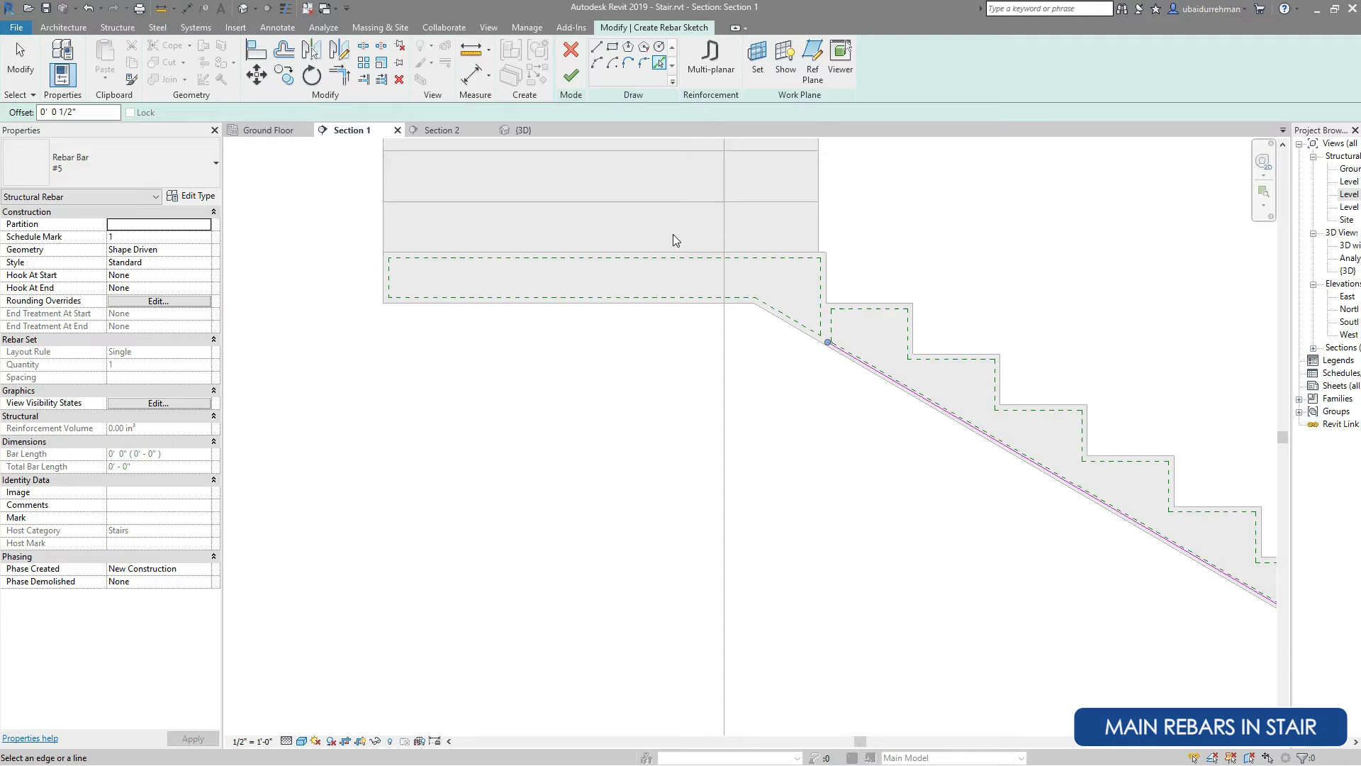
click(606, 257)
scroll(558, 372, down, 2)
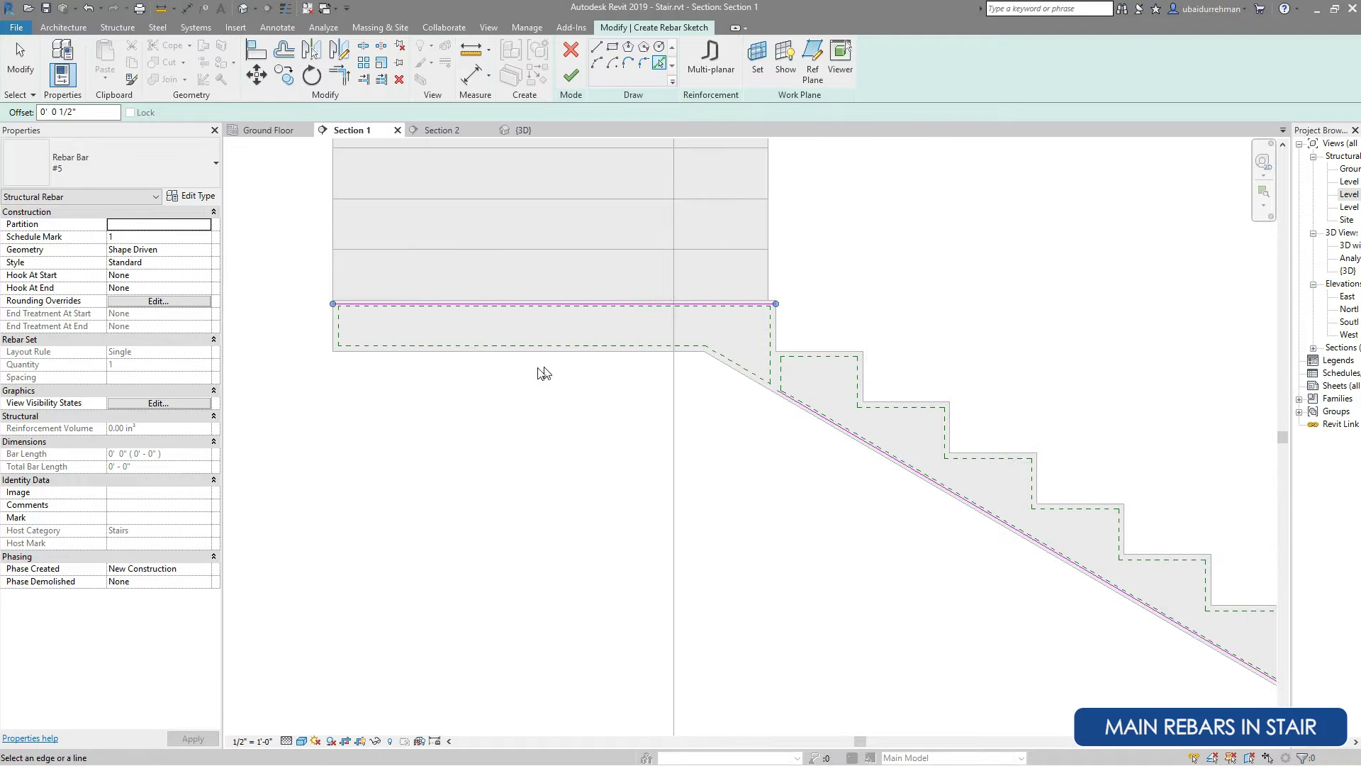
scroll(258, 317, up, 4)
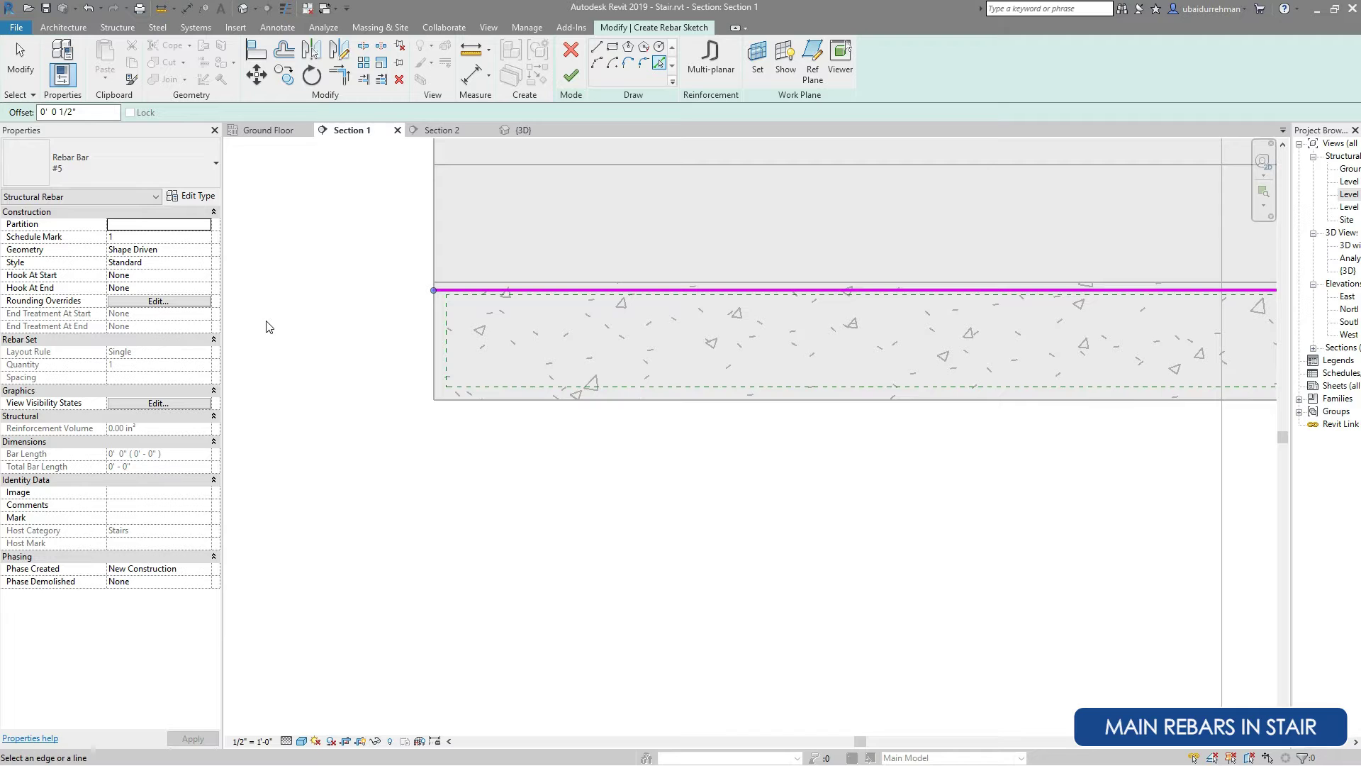
click(436, 342)
scroll(343, 348, down, 2)
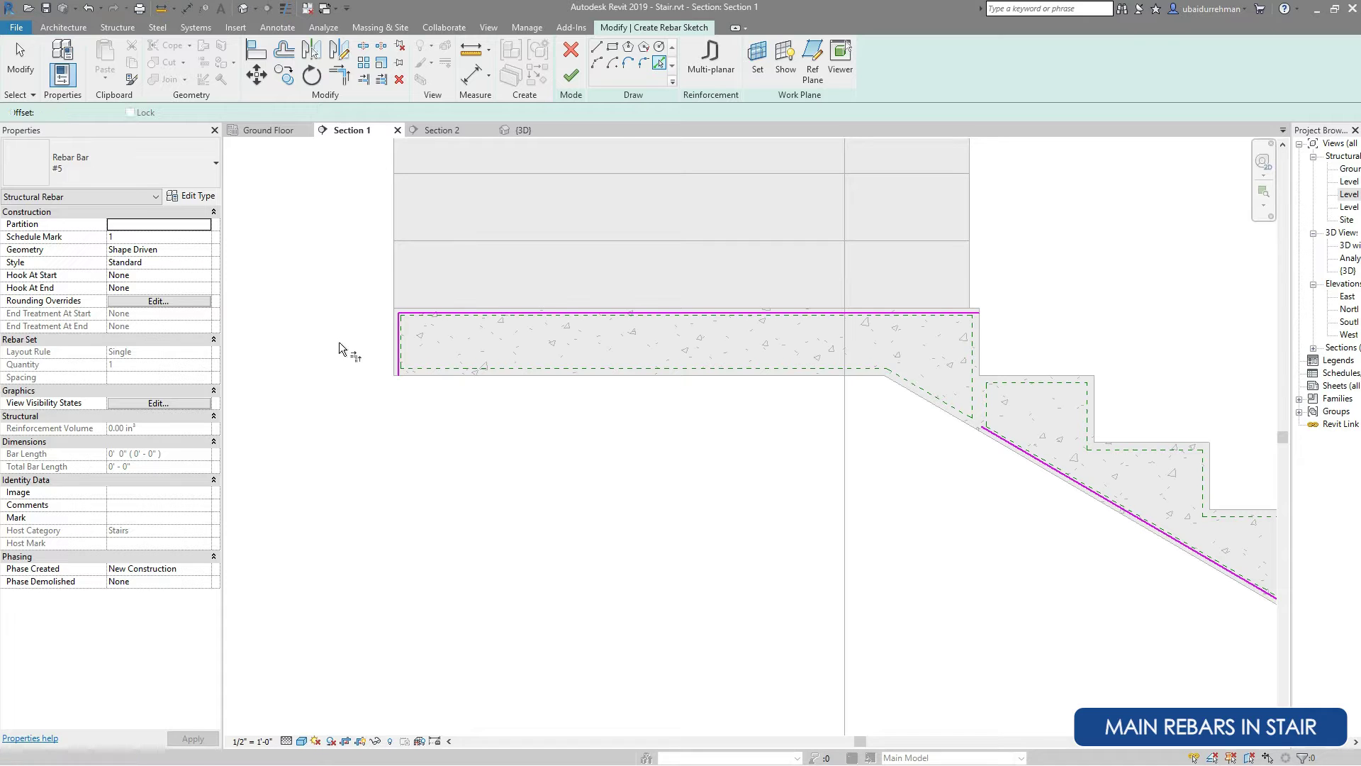
Trim the sloped sketch line to corners with the landing's top line and the vertical pedestal line.
key(t)
key(r)
click(703, 315)
click(1006, 441)
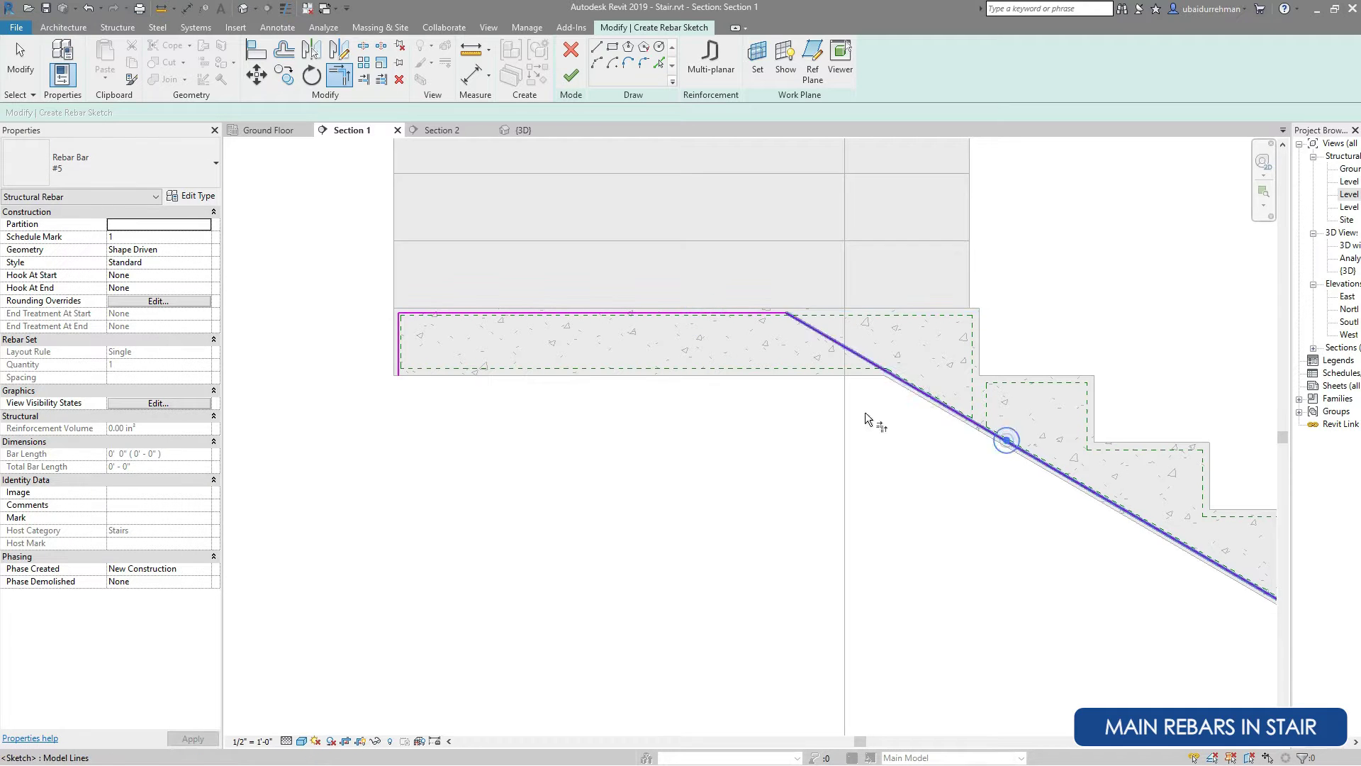
scroll(313, 295, down, 4)
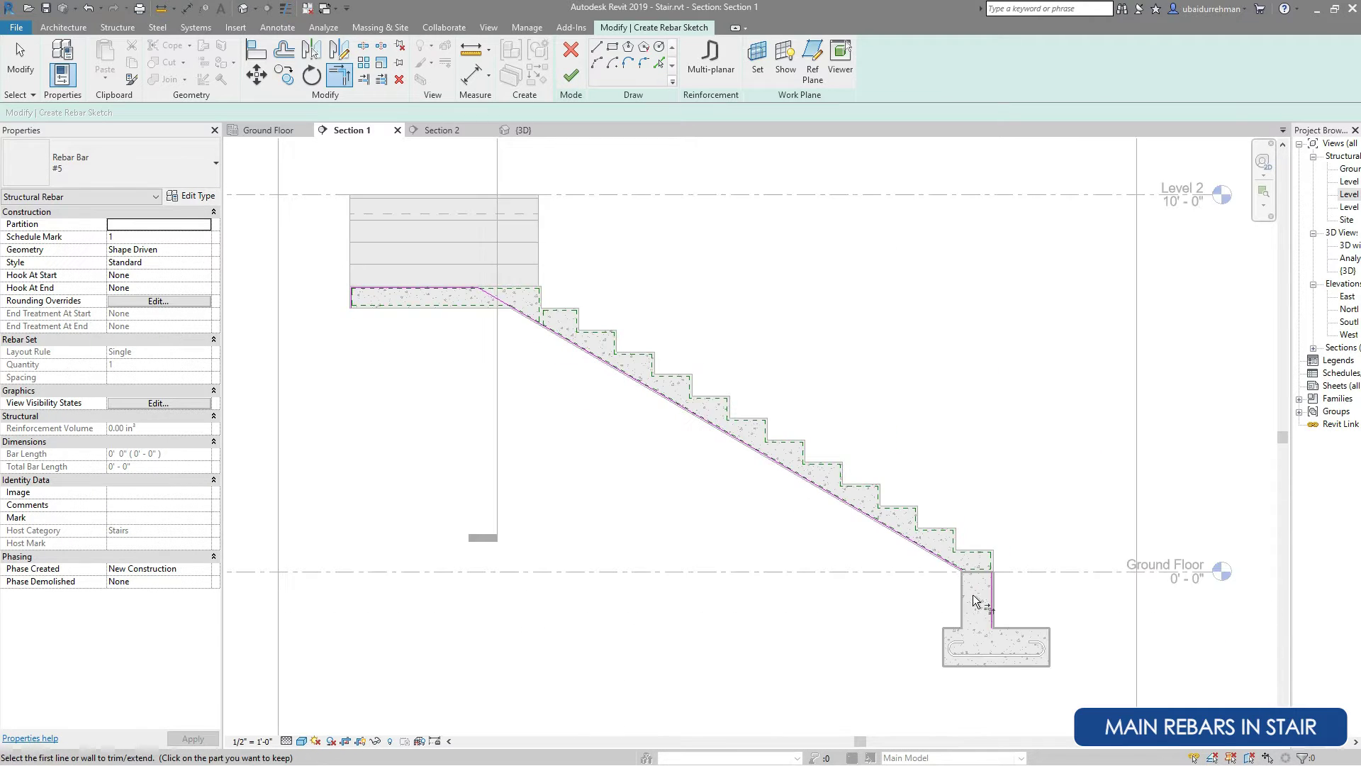
scroll(975, 601, up, 3)
click(933, 511)
click(1054, 629)
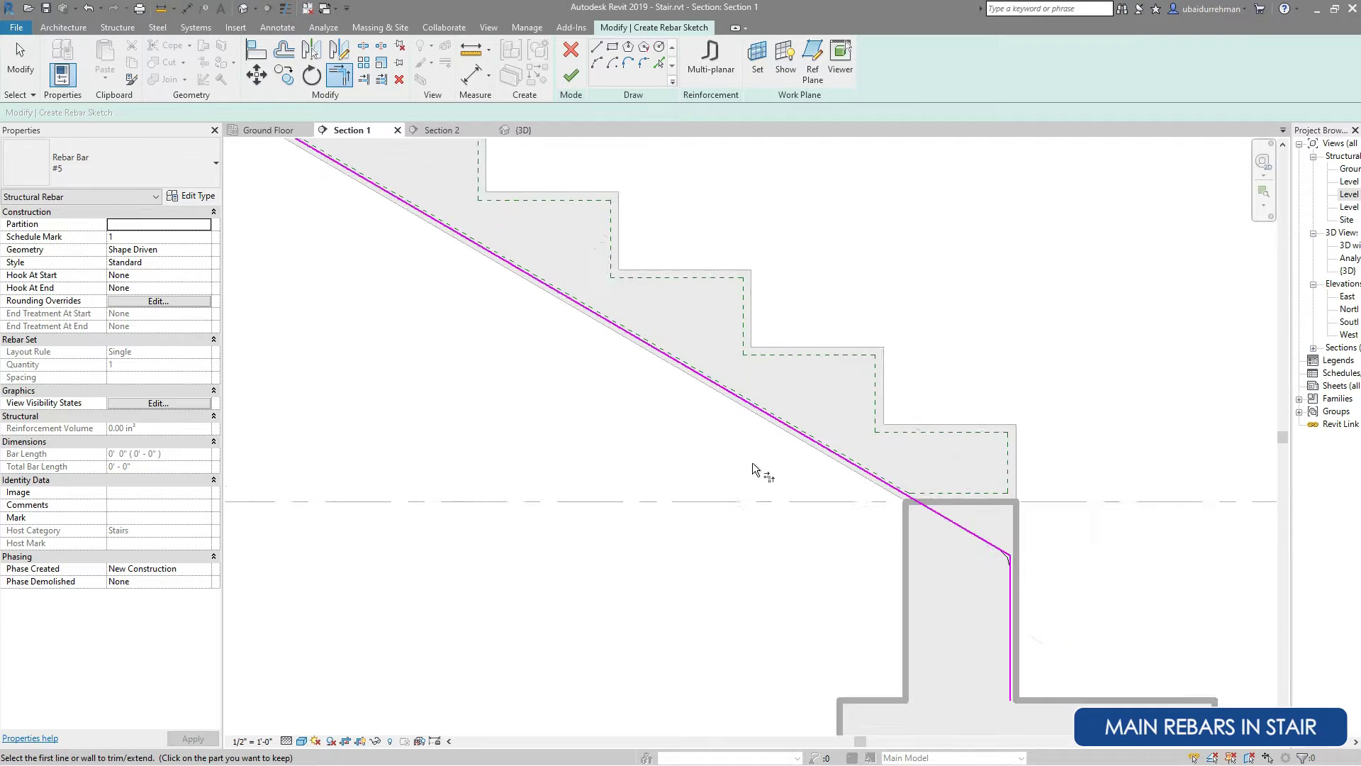
Add a horizontal sketch line along the footing's distribution bars and trim it to a corner with the vertical pedestal line.
scroll(753, 470, down, 2)
scroll(904, 654, up, 3)
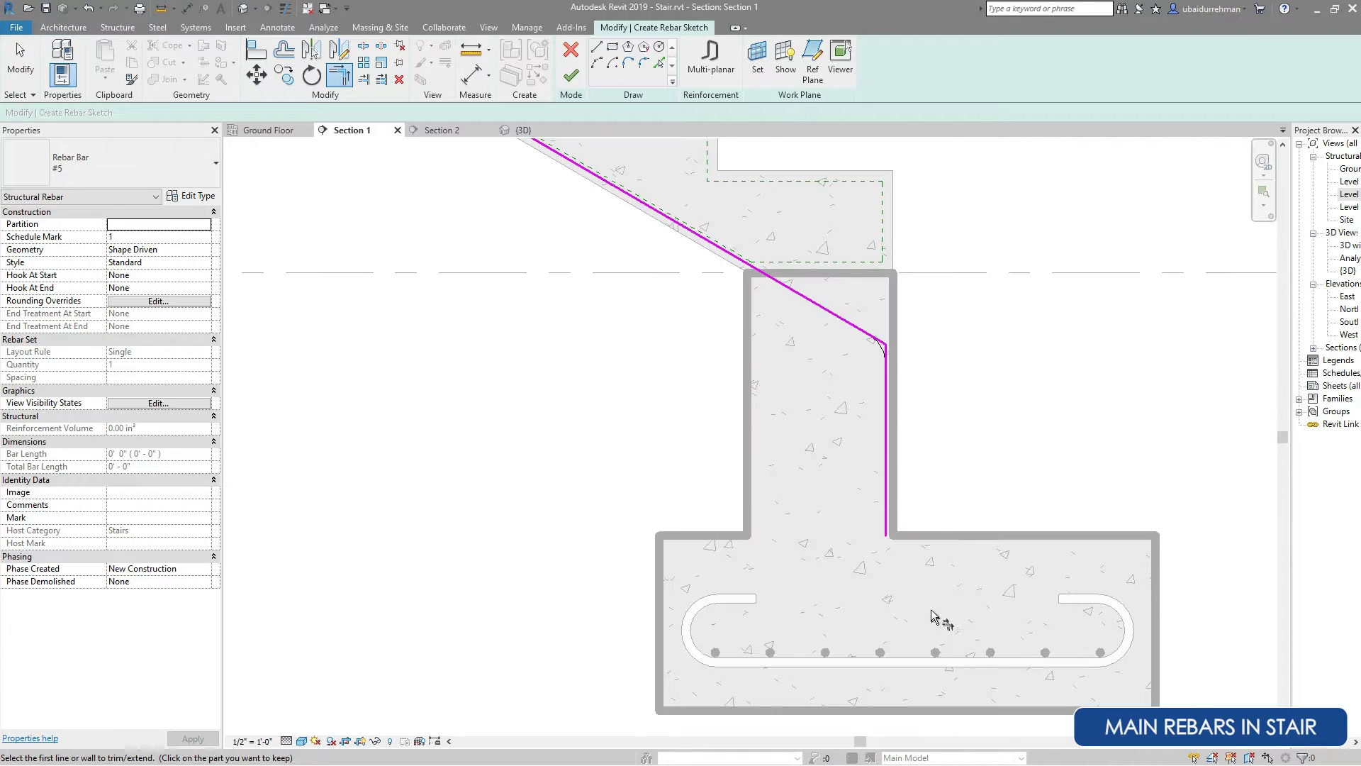
key(Escape)
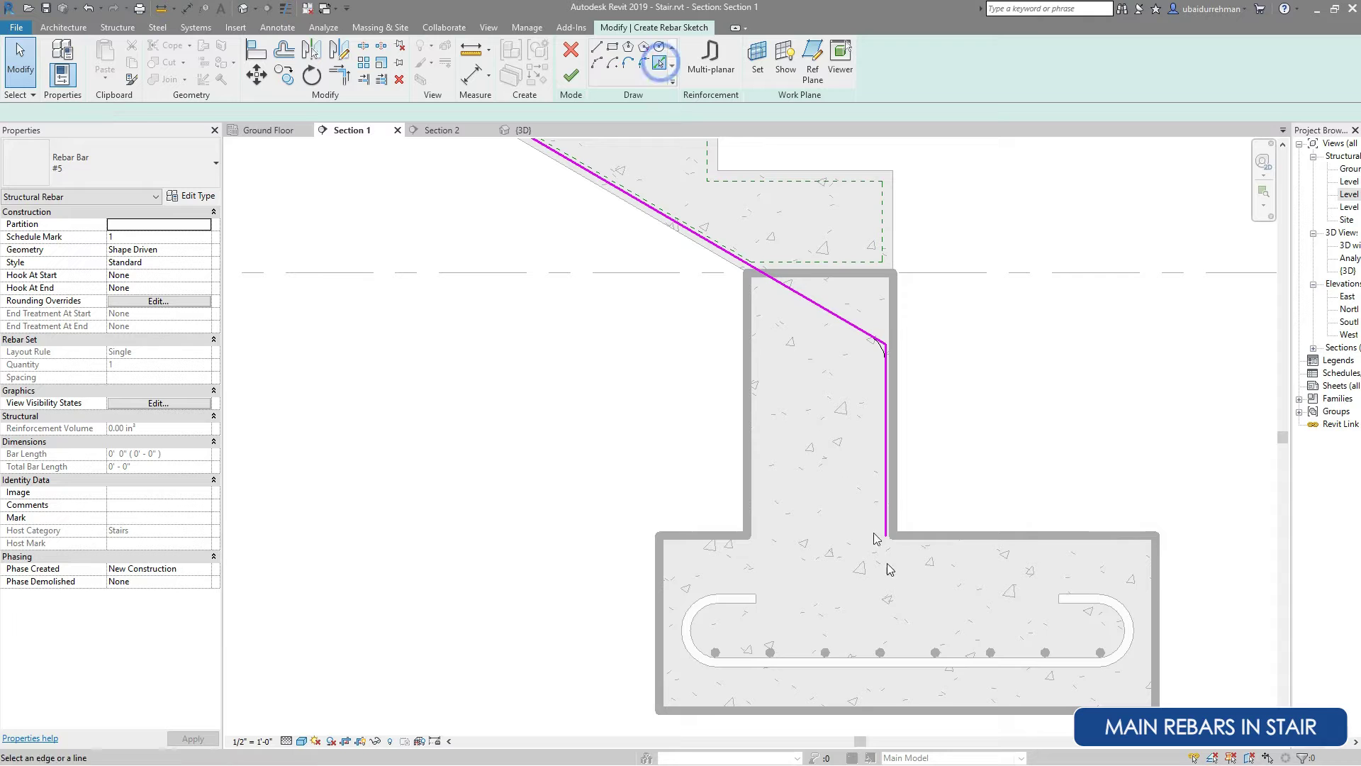
click(921, 654)
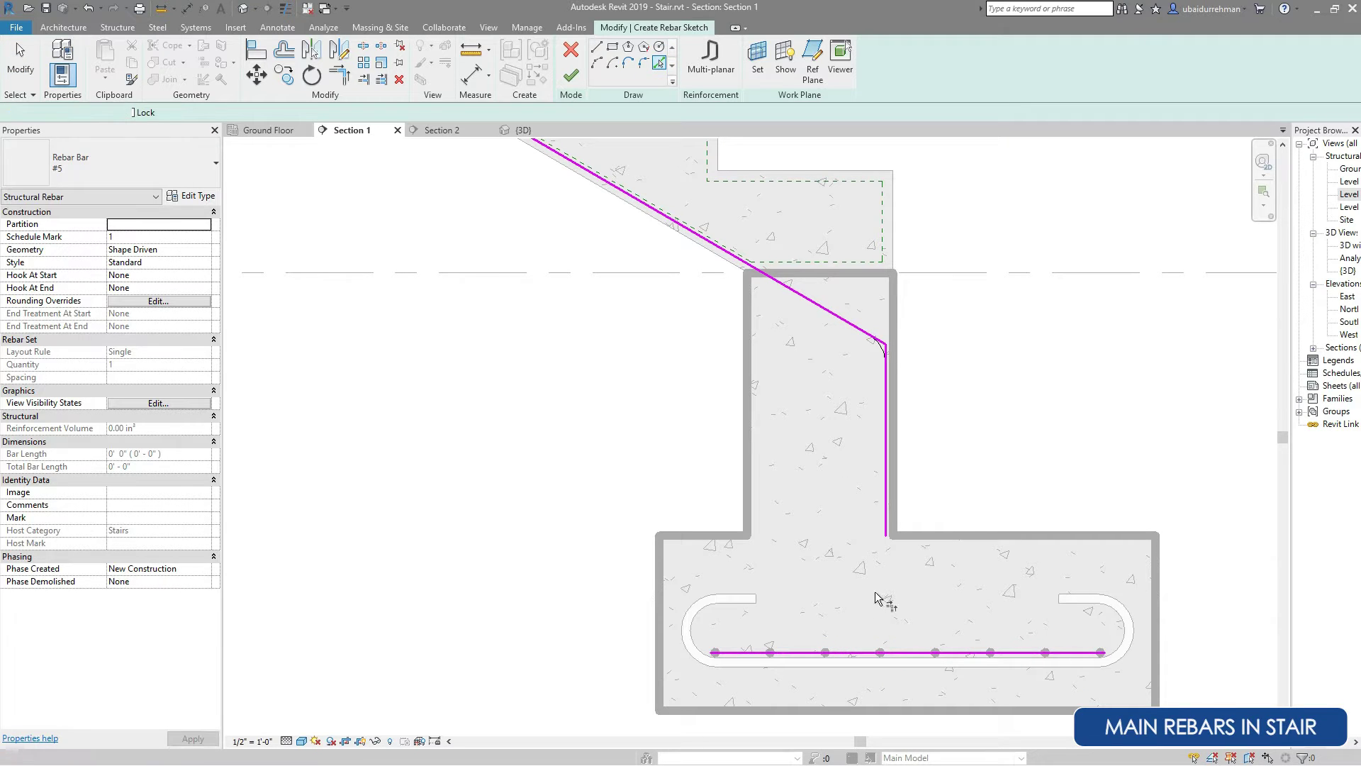
key(t)
key(r)
click(886, 510)
click(936, 652)
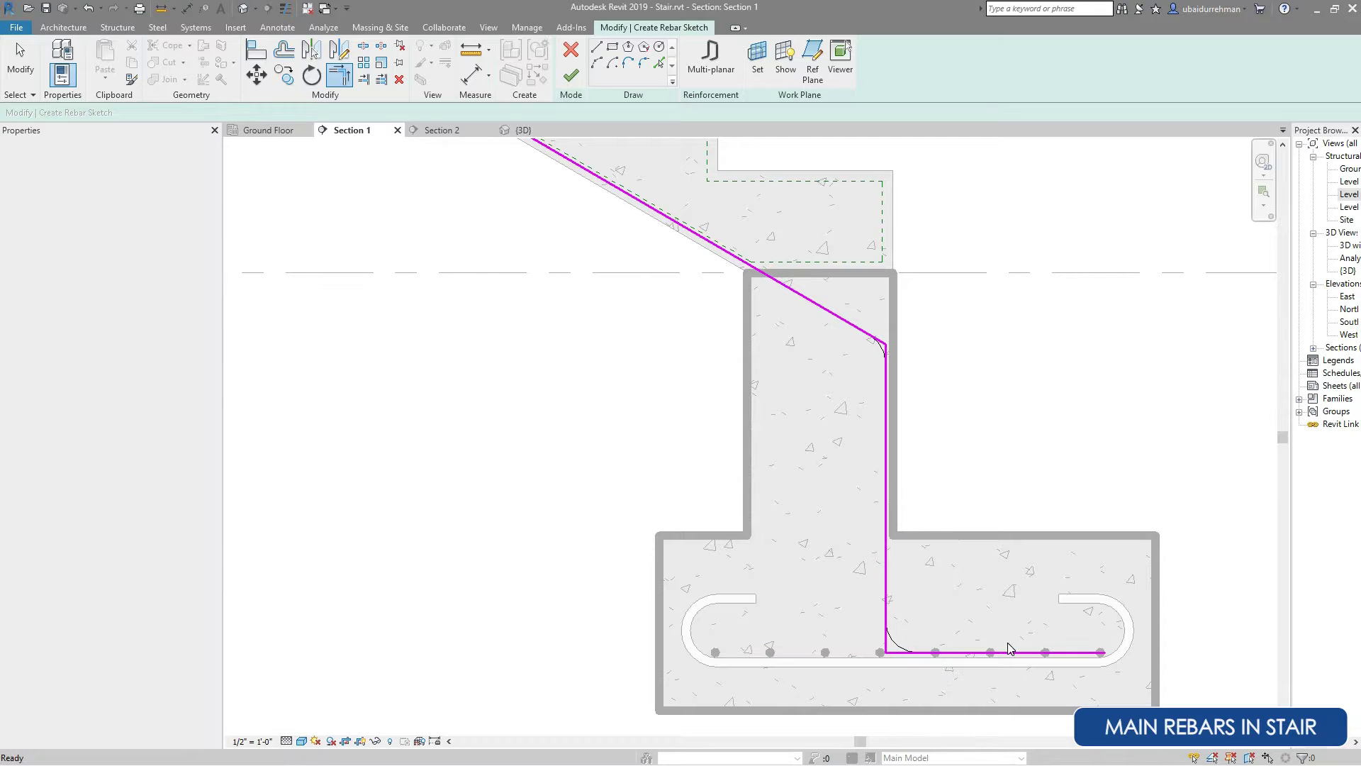
Set the horizontal footing leg's length to 1 foot and move it up slightly above the distribution bars.
key(Escape)
click(1010, 651)
drag(1105, 652, 997, 656)
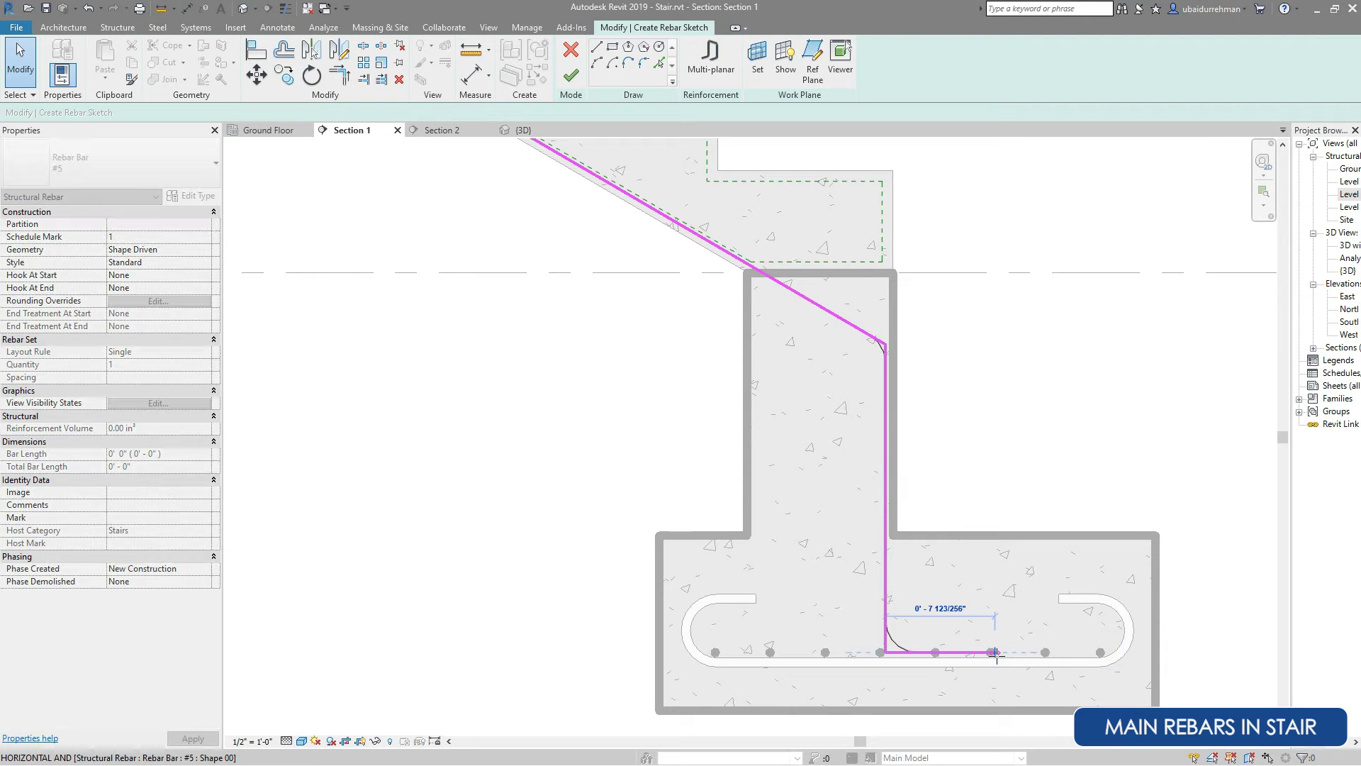
click(940, 608)
text(1)
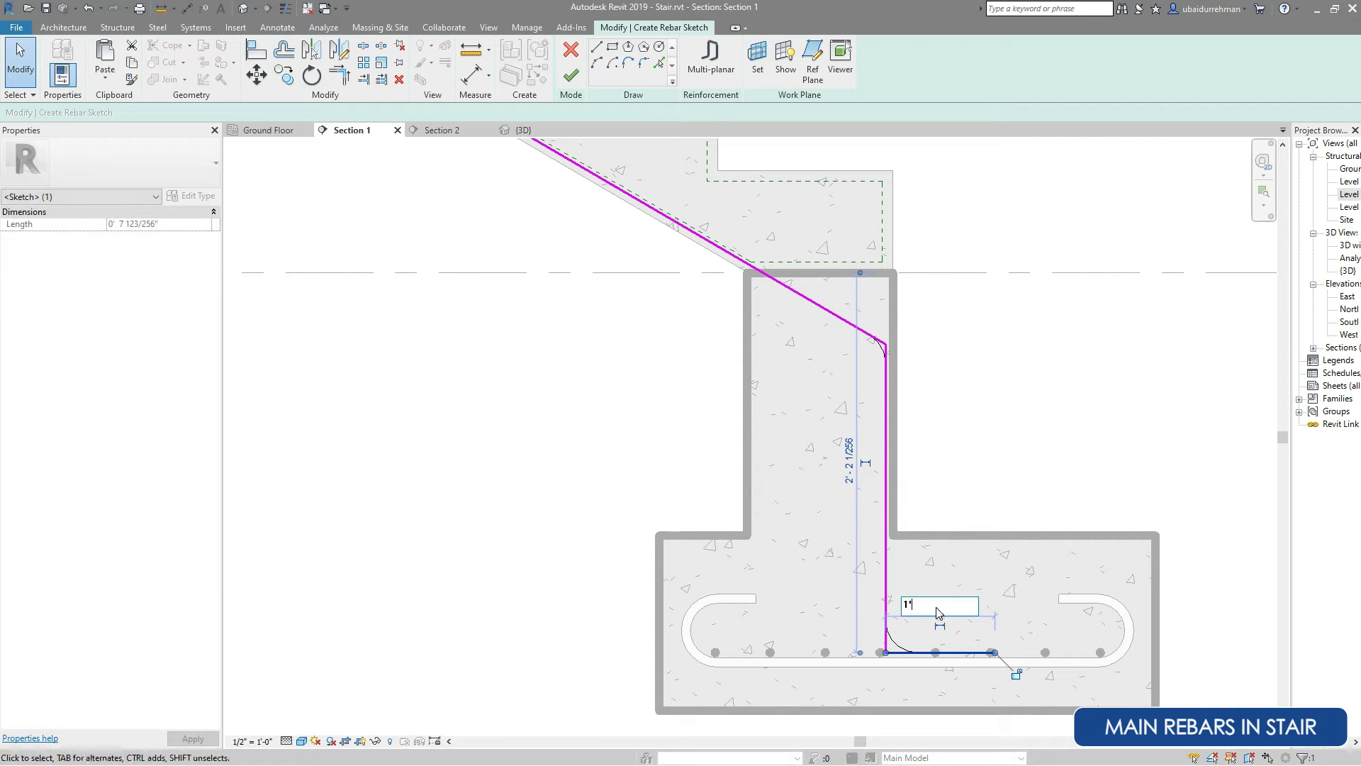
key(Return)
drag(949, 651, 949, 642)
click(864, 608)
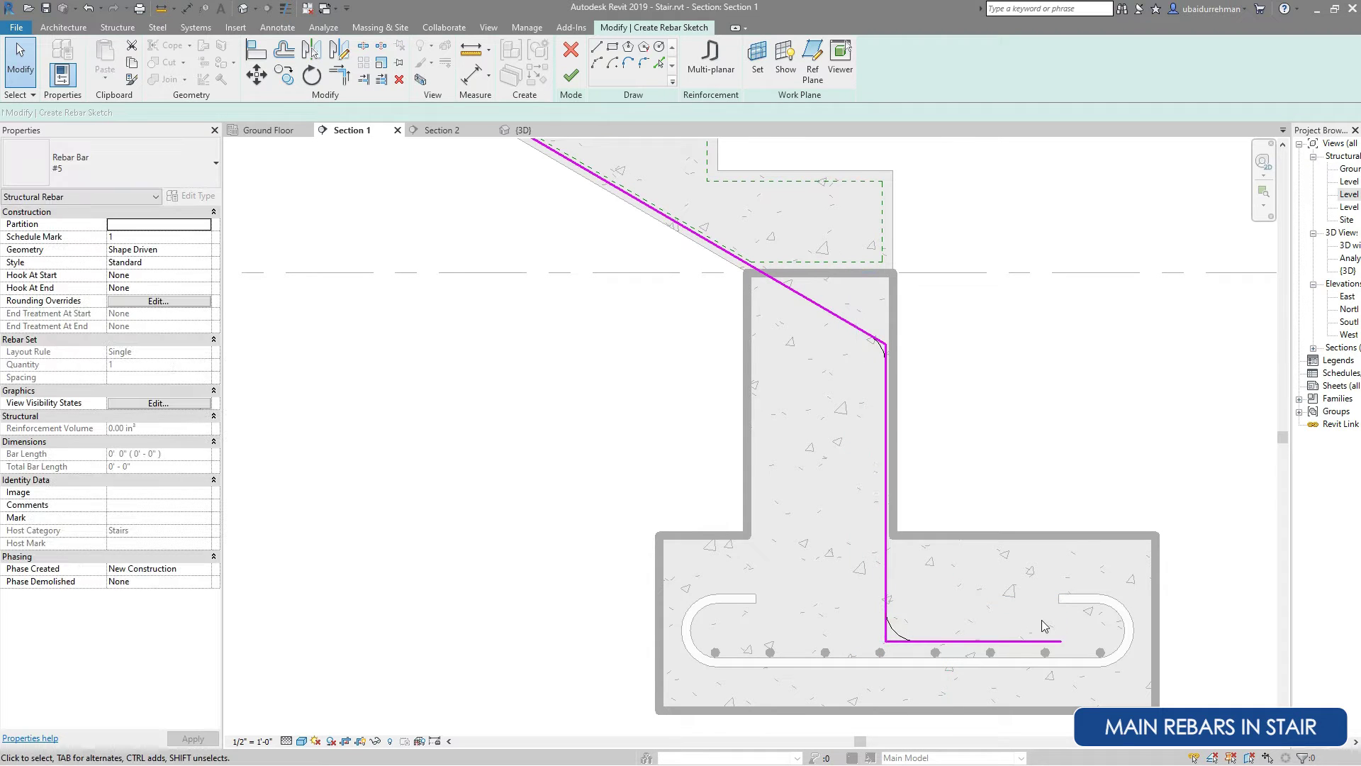
Shorten the vertical leg at the landing's left end to the bottom cover line, about 5 3/4 inches long.
scroll(1064, 631, down, 5)
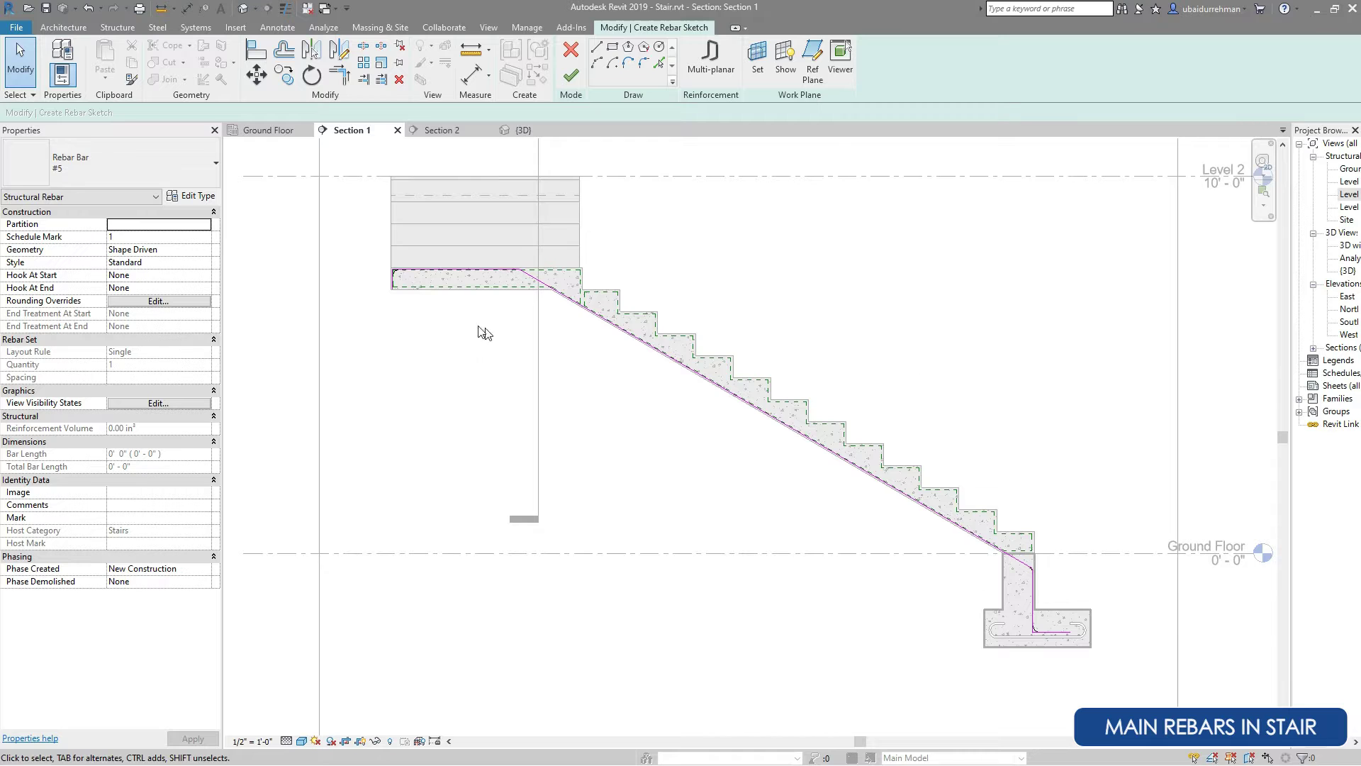
scroll(390, 277, up, 5)
scroll(458, 320, up, 1)
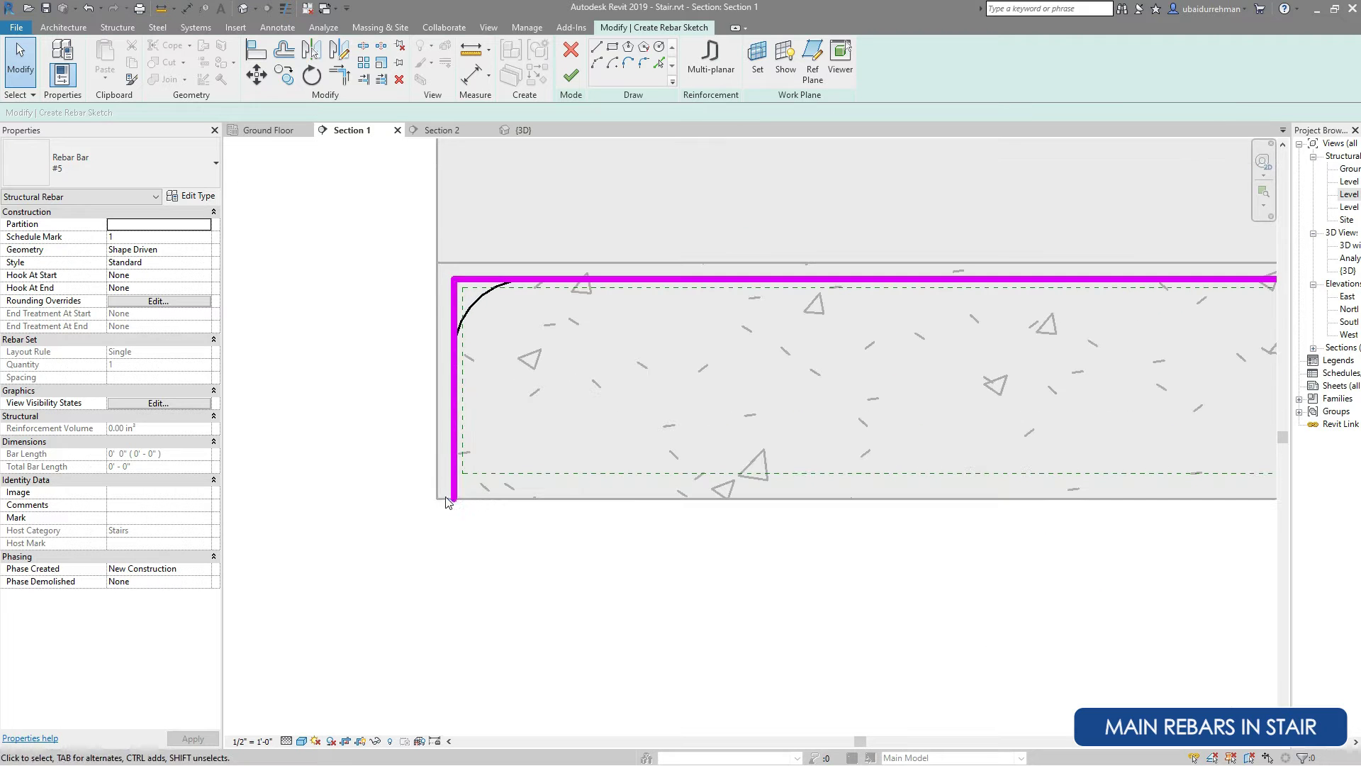
click(454, 488)
drag(452, 484, 454, 473)
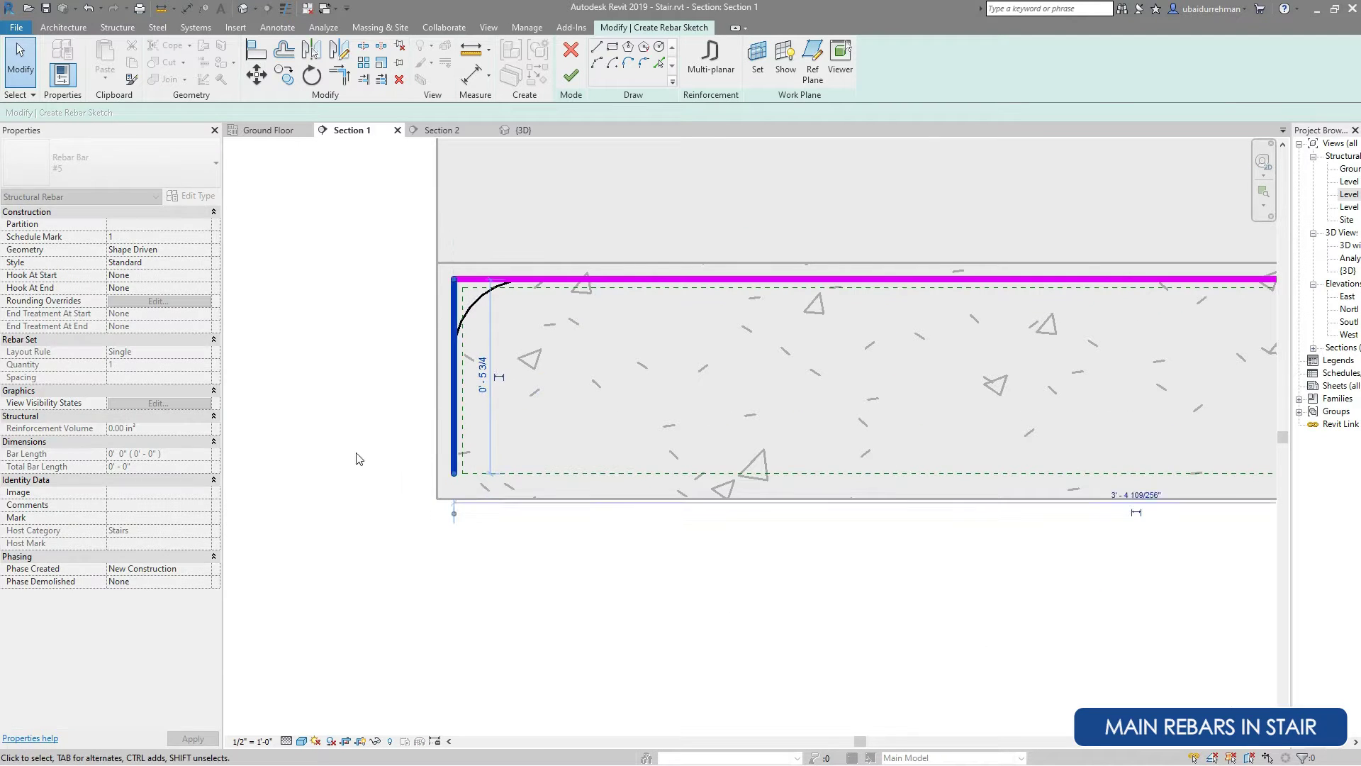
click(358, 457)
scroll(334, 430, down, 5)
scroll(410, 312, down, 4)
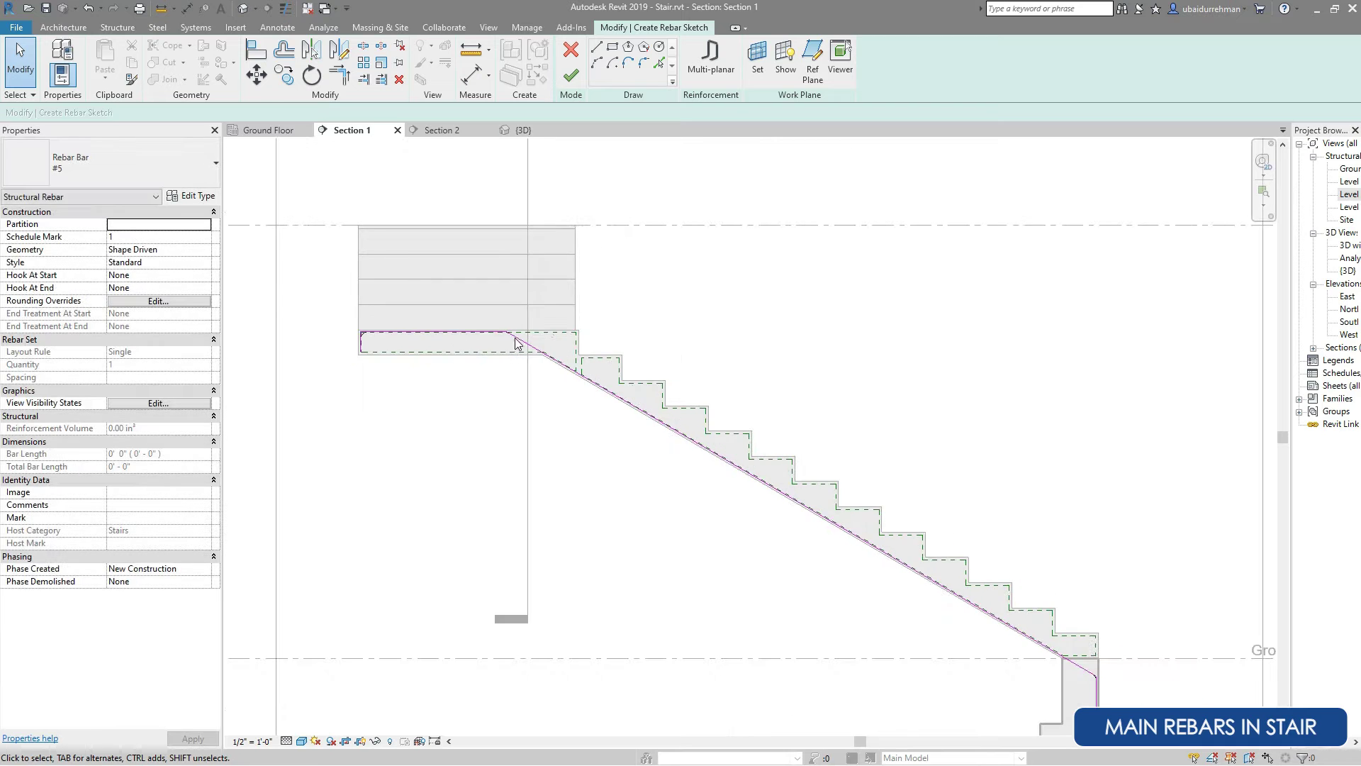
Finish the rebar sketch and change the new stair bar to the #4 rebar type.
click(571, 75)
scroll(359, 352, up, 5)
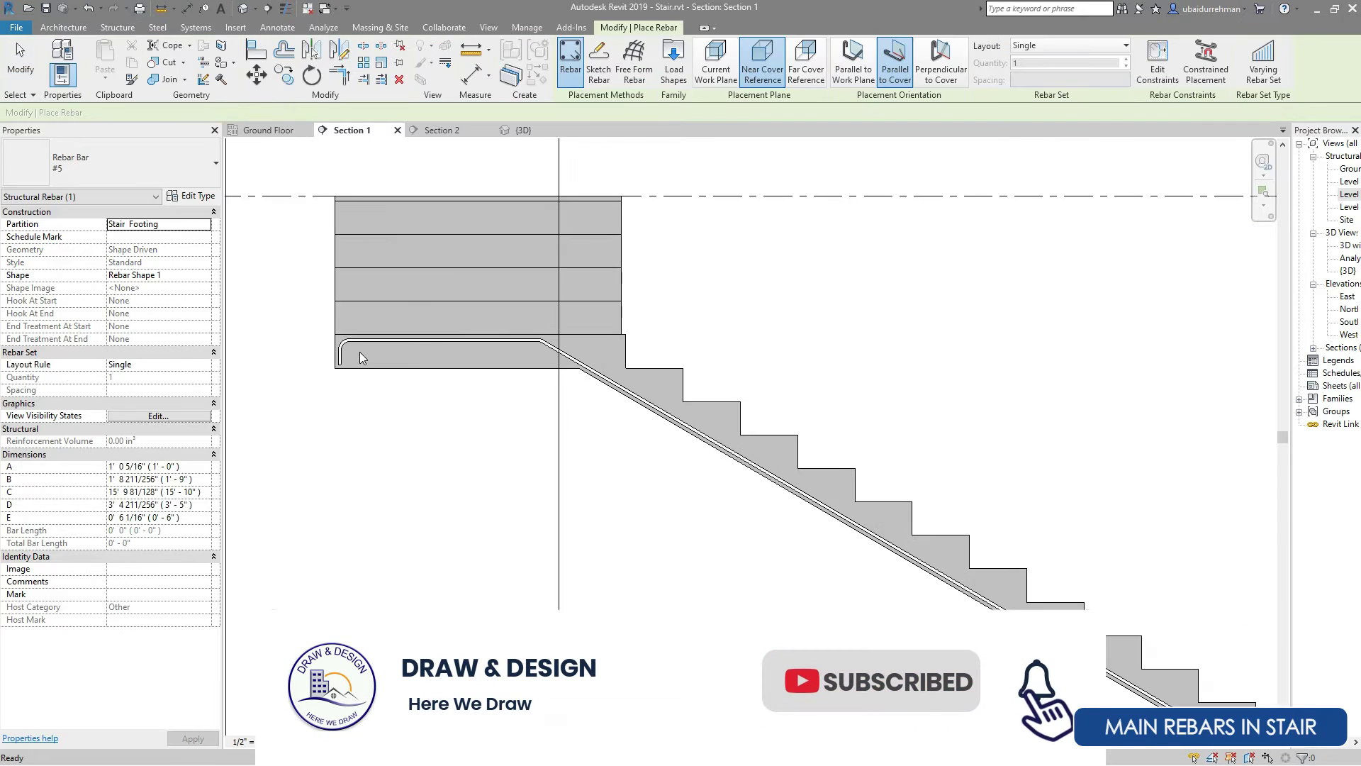
key(Escape)
click(333, 331)
click(334, 333)
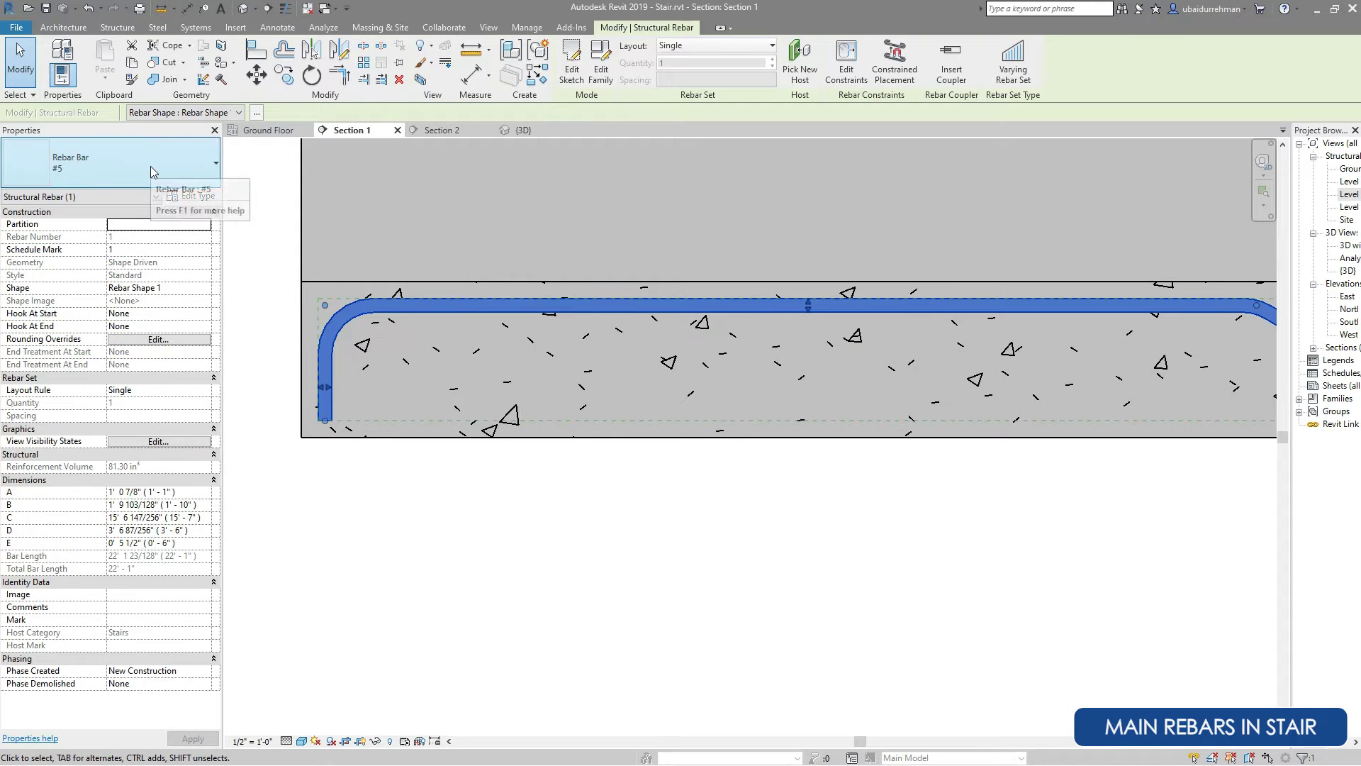
click(150, 166)
click(149, 249)
click(437, 468)
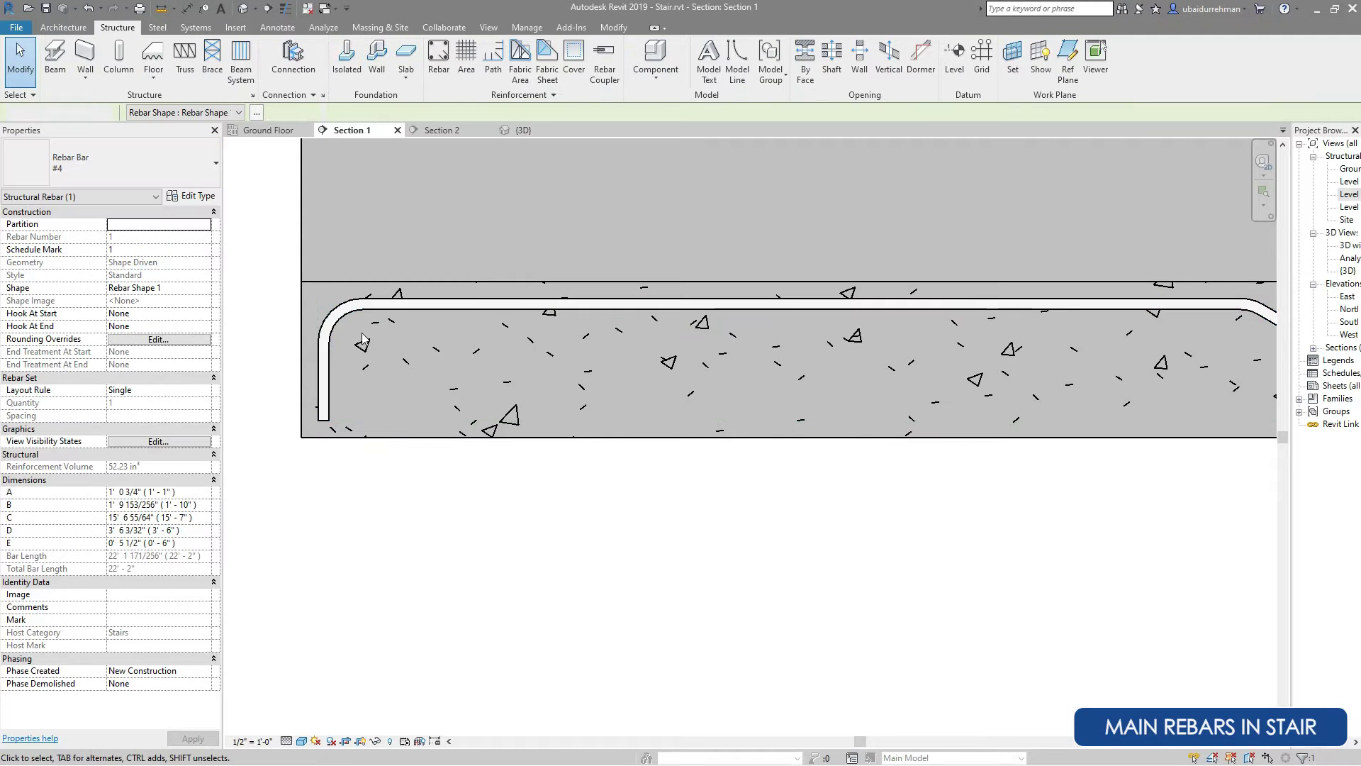
Start sketching a new rebar hosted by the stair and pick the pedestal's left face as a vertical sketch line.
scroll(368, 258, down, 5)
scroll(961, 653, up, 5)
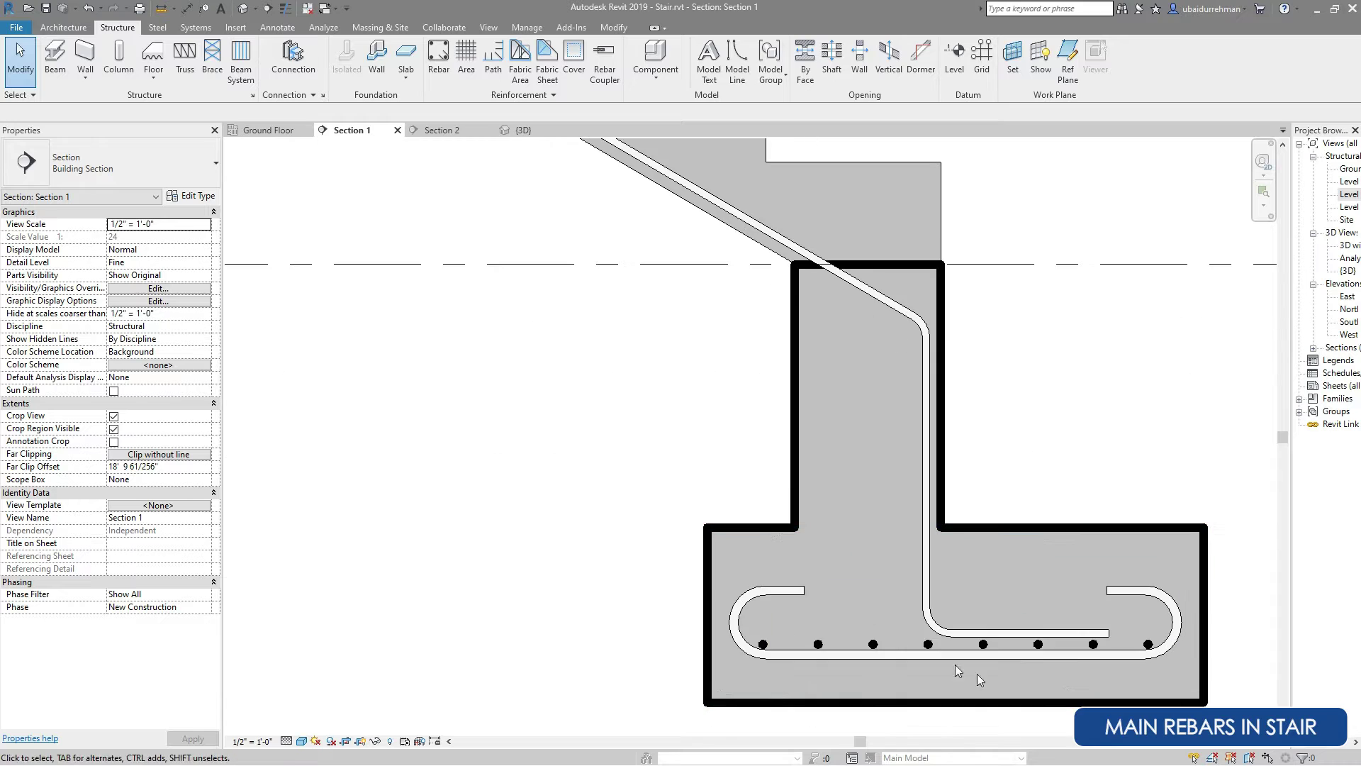
scroll(1021, 546, down, 2)
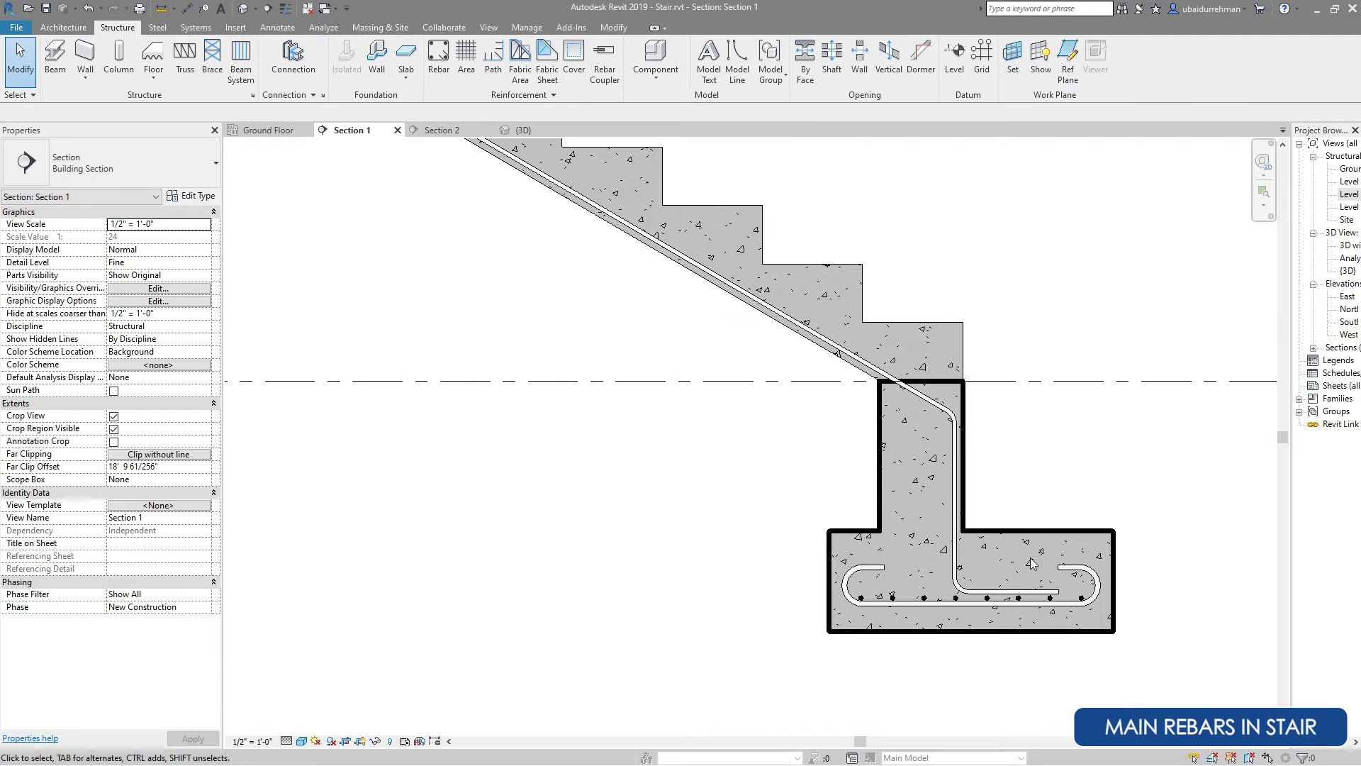
scroll(1053, 585, down, 3)
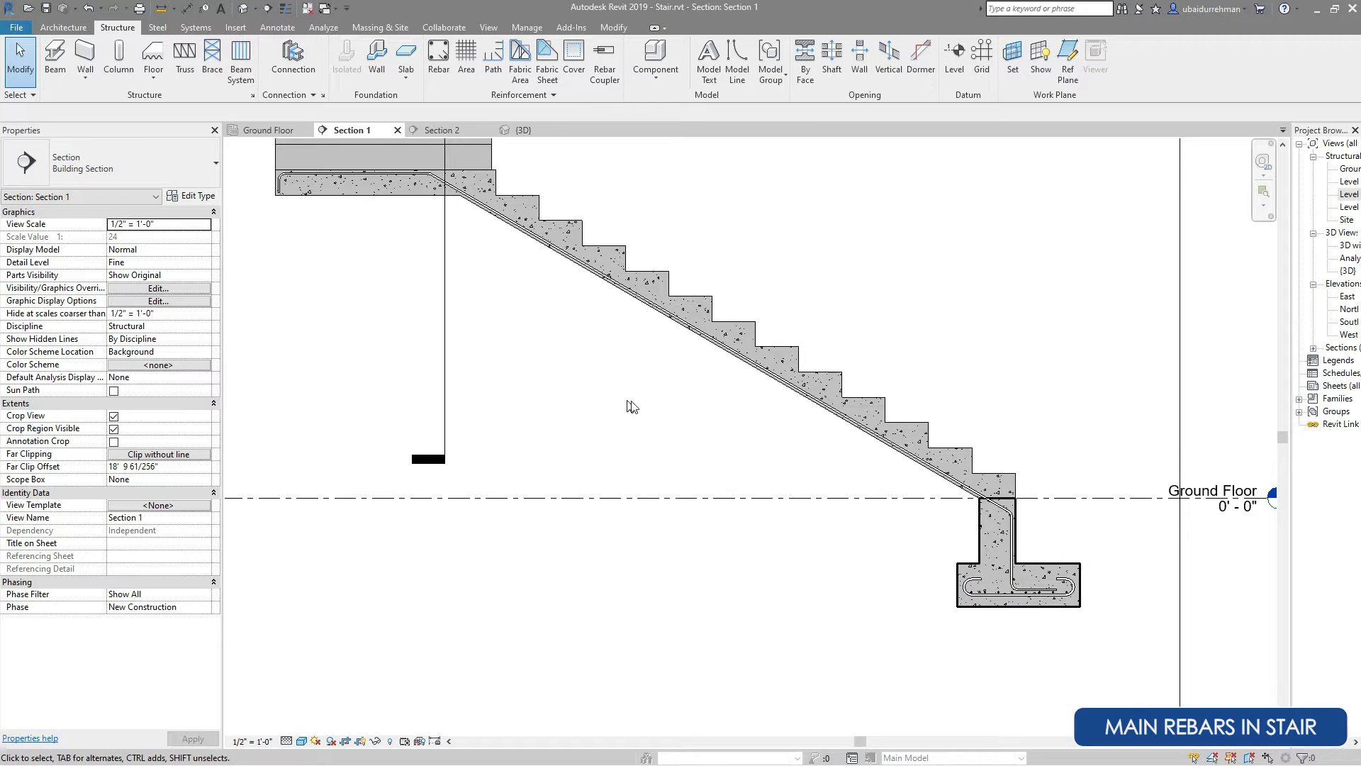
click(439, 57)
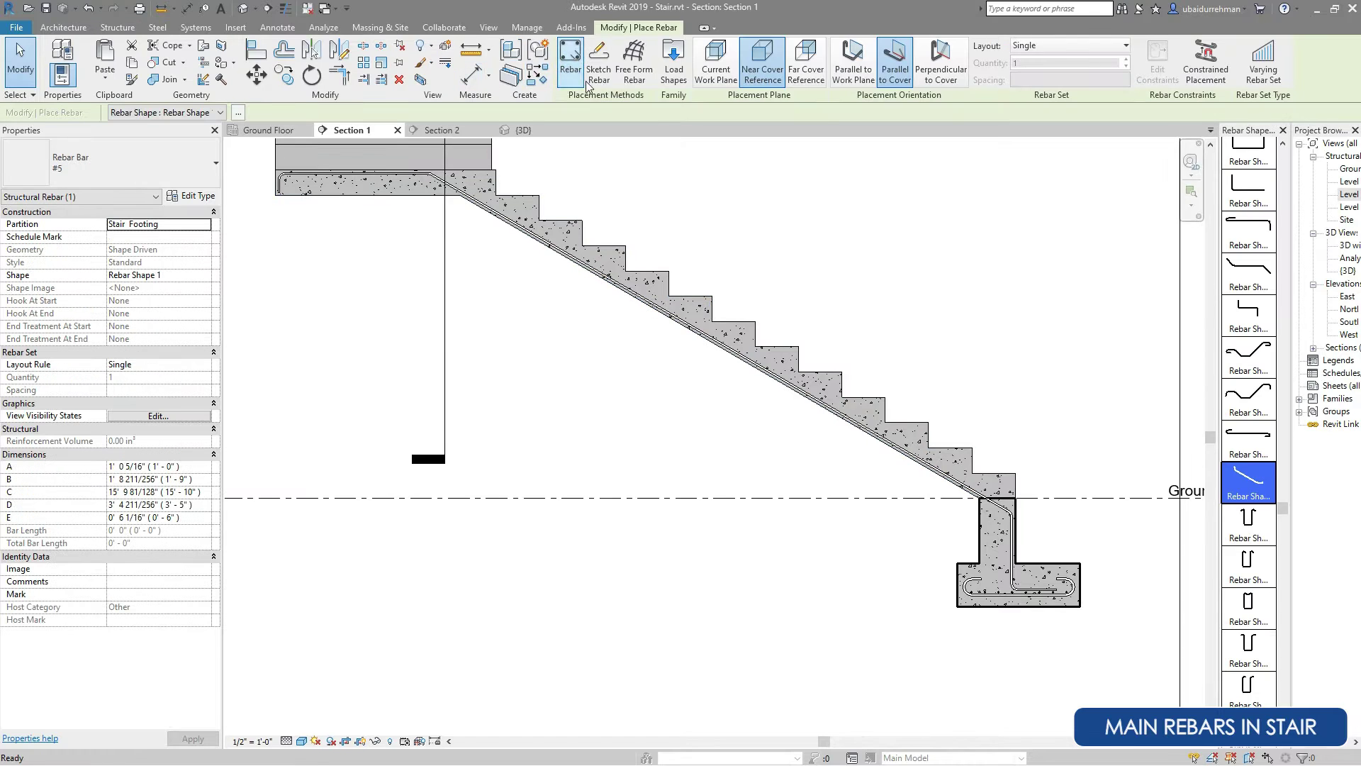
click(603, 77)
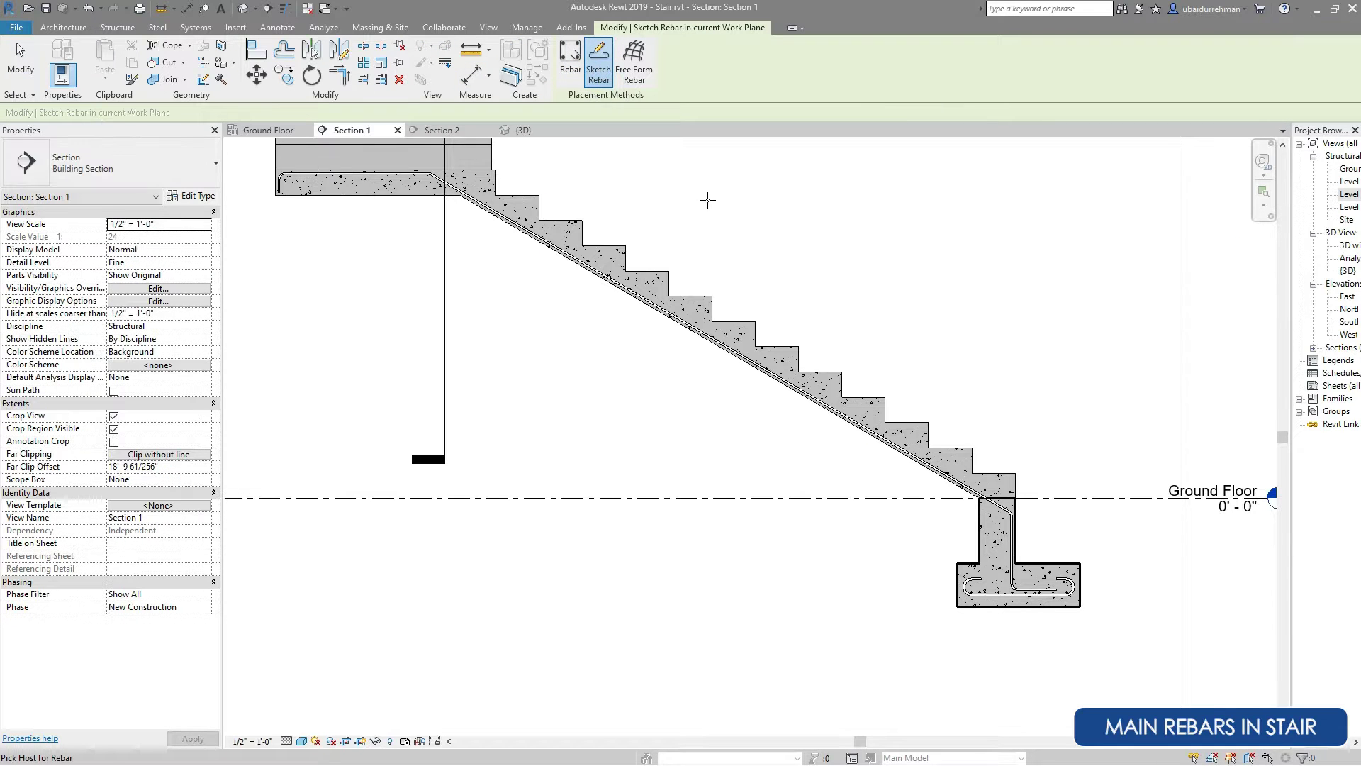
click(723, 312)
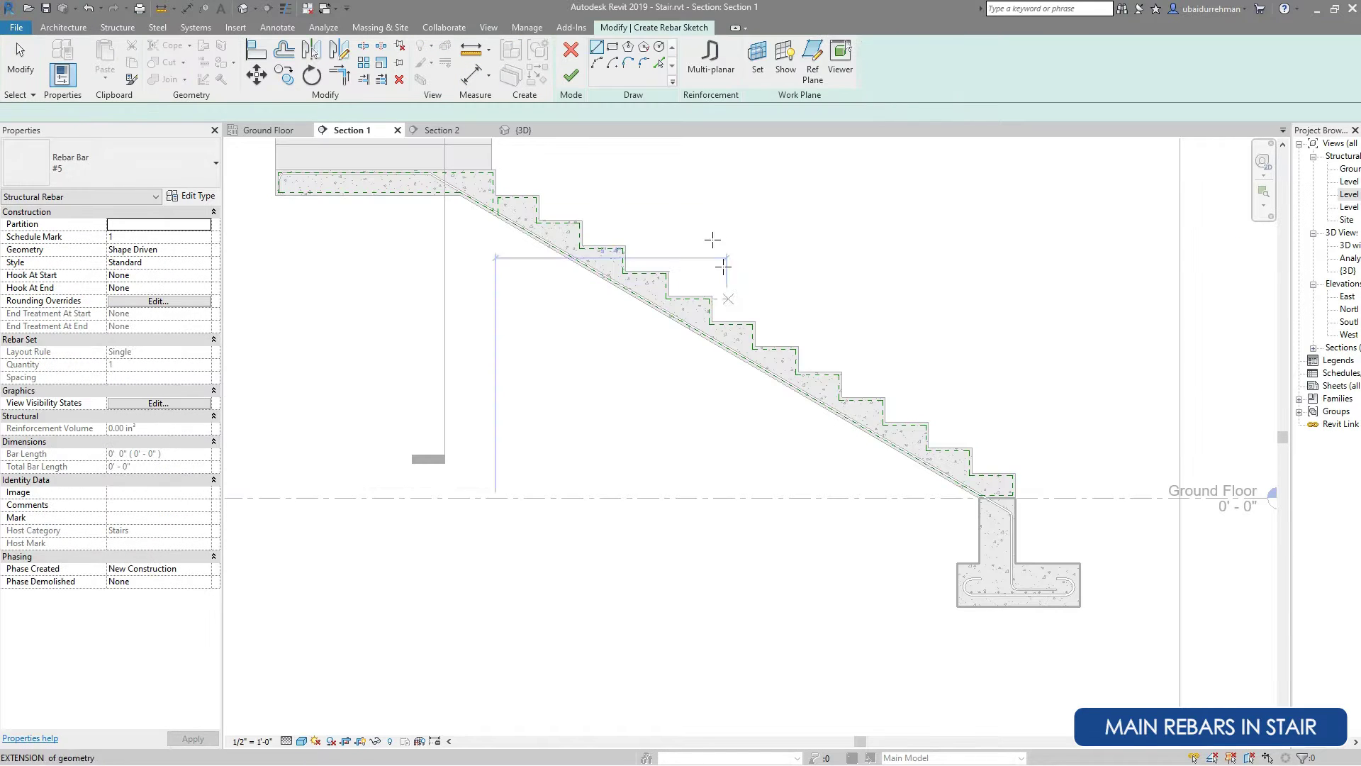
click(660, 65)
scroll(944, 514, up, 5)
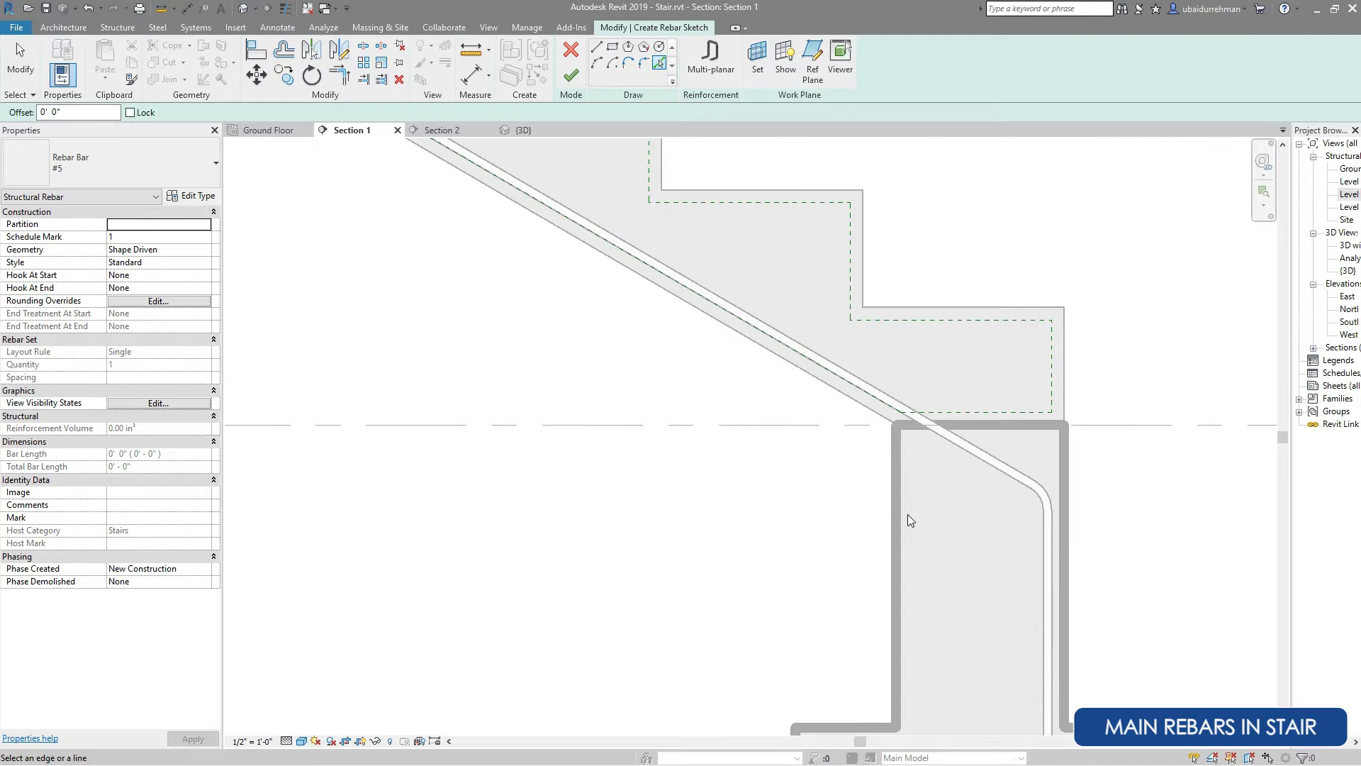
click(901, 517)
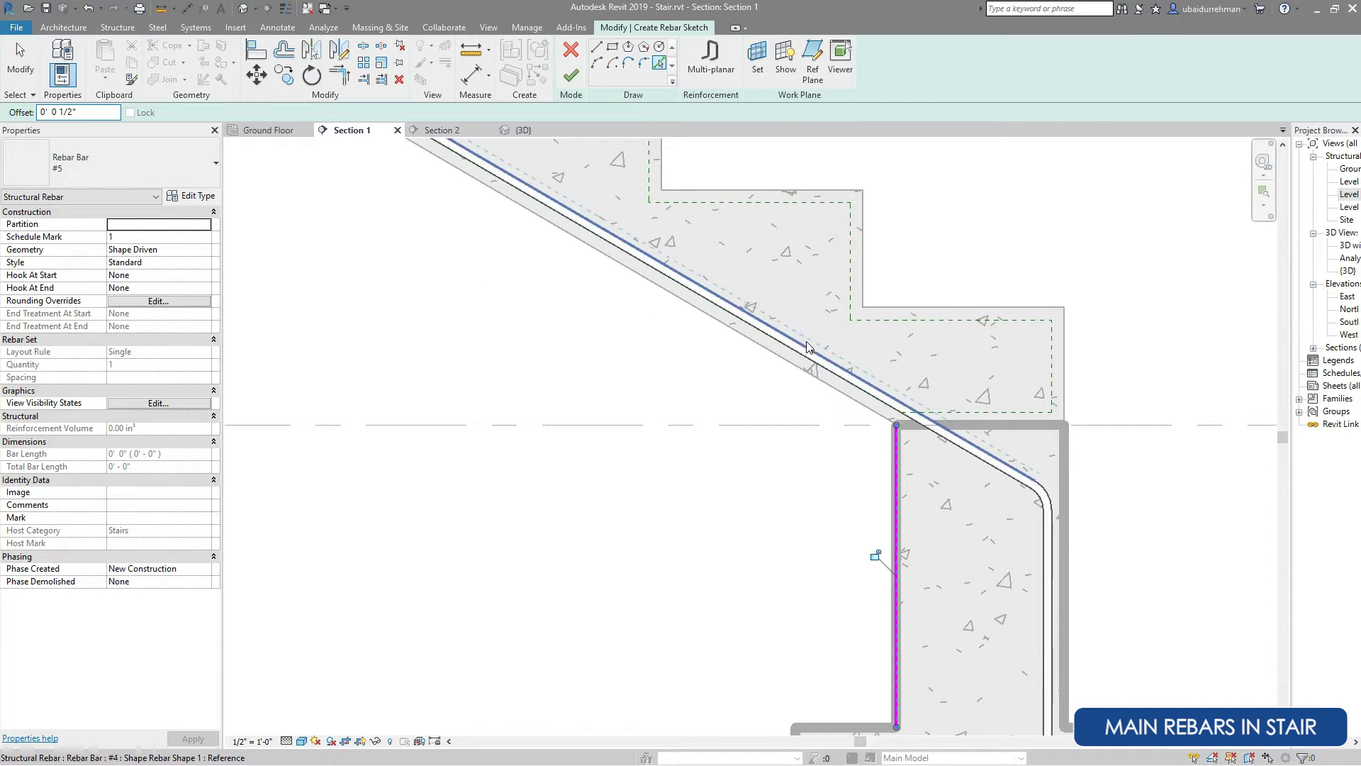
Draw a sloped sketch line with a 1/2 inch offset between the inner cover corners of the two lowest steps.
click(597, 48)
click(850, 320)
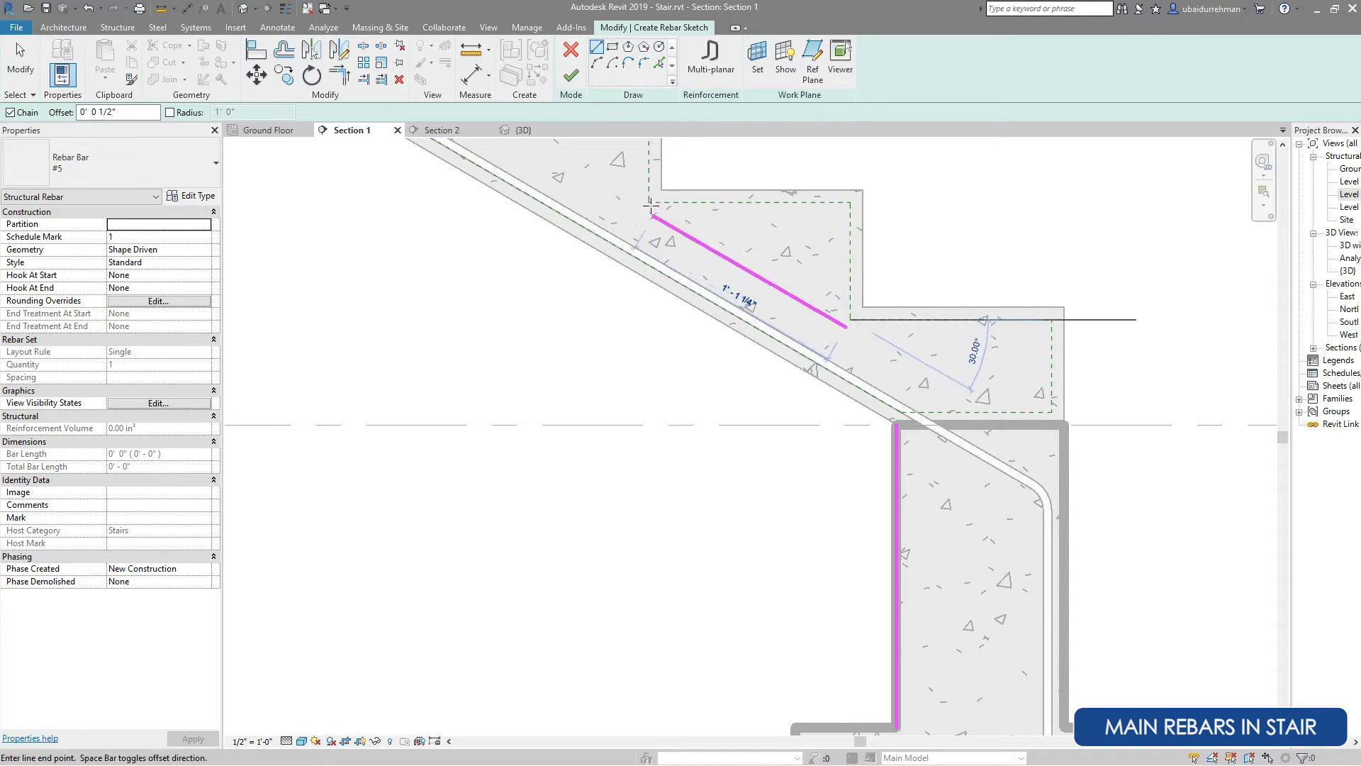
click(649, 202)
key(Escape)
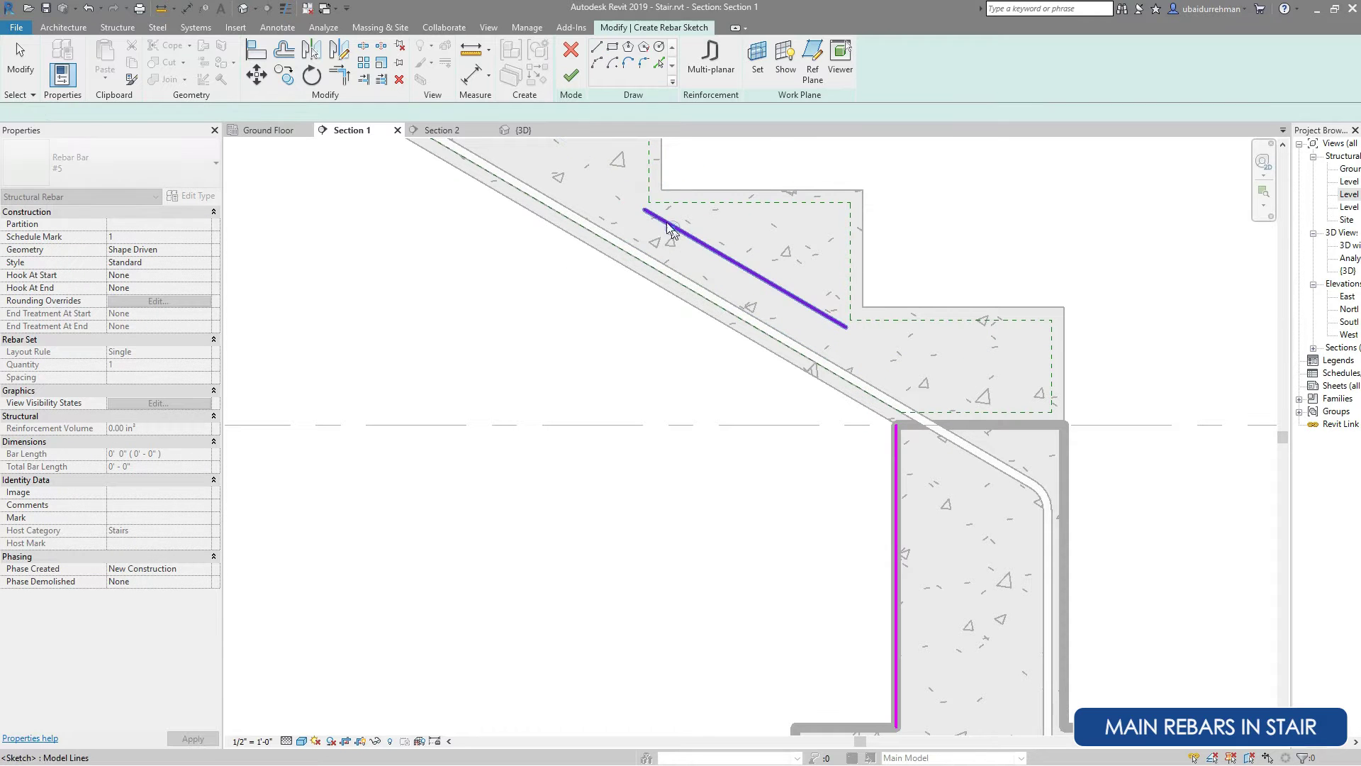
Snap both ends of the sloped sketch line exactly onto the inner cover corners of the steps.
click(667, 222)
scroll(642, 210, up, 5)
drag(642, 209, 656, 186)
click(656, 187)
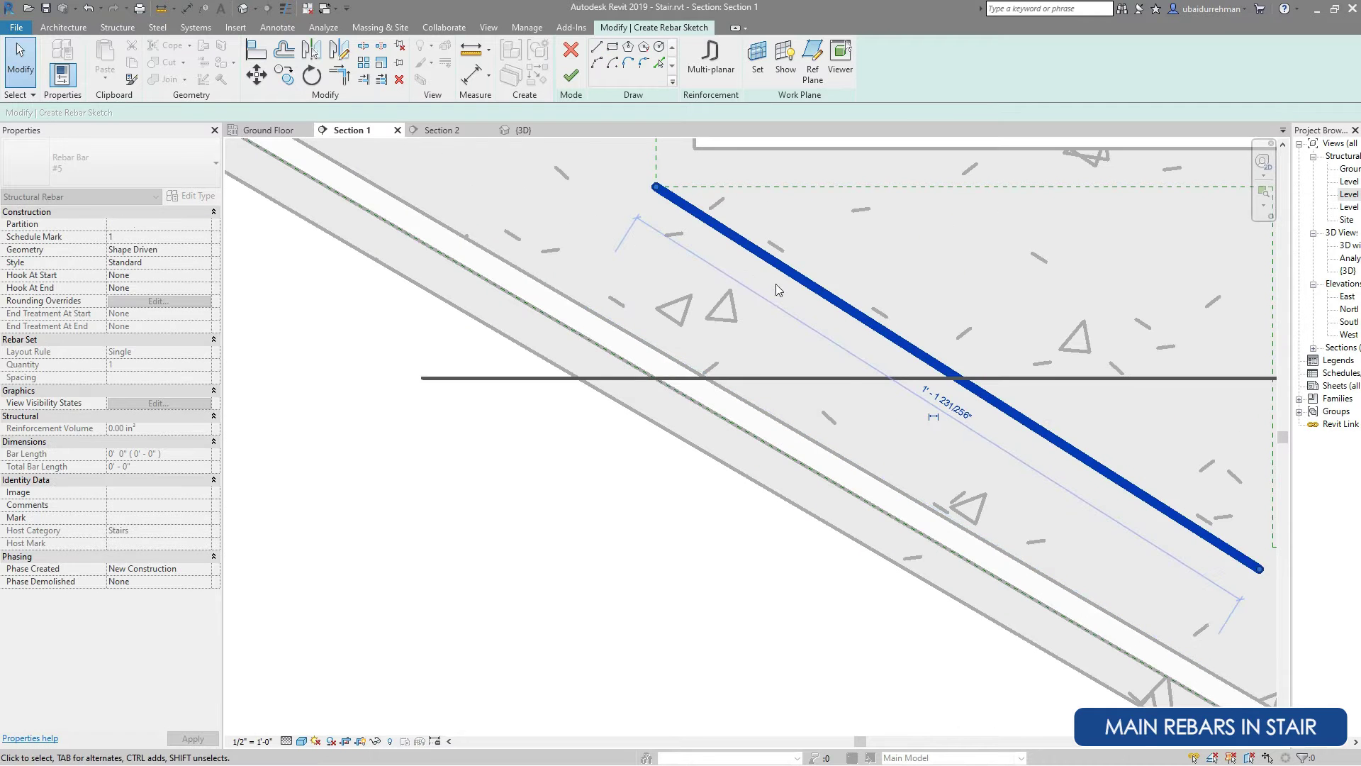
scroll(776, 284, down, 2)
scroll(953, 393, up, 1)
drag(951, 394, 962, 374)
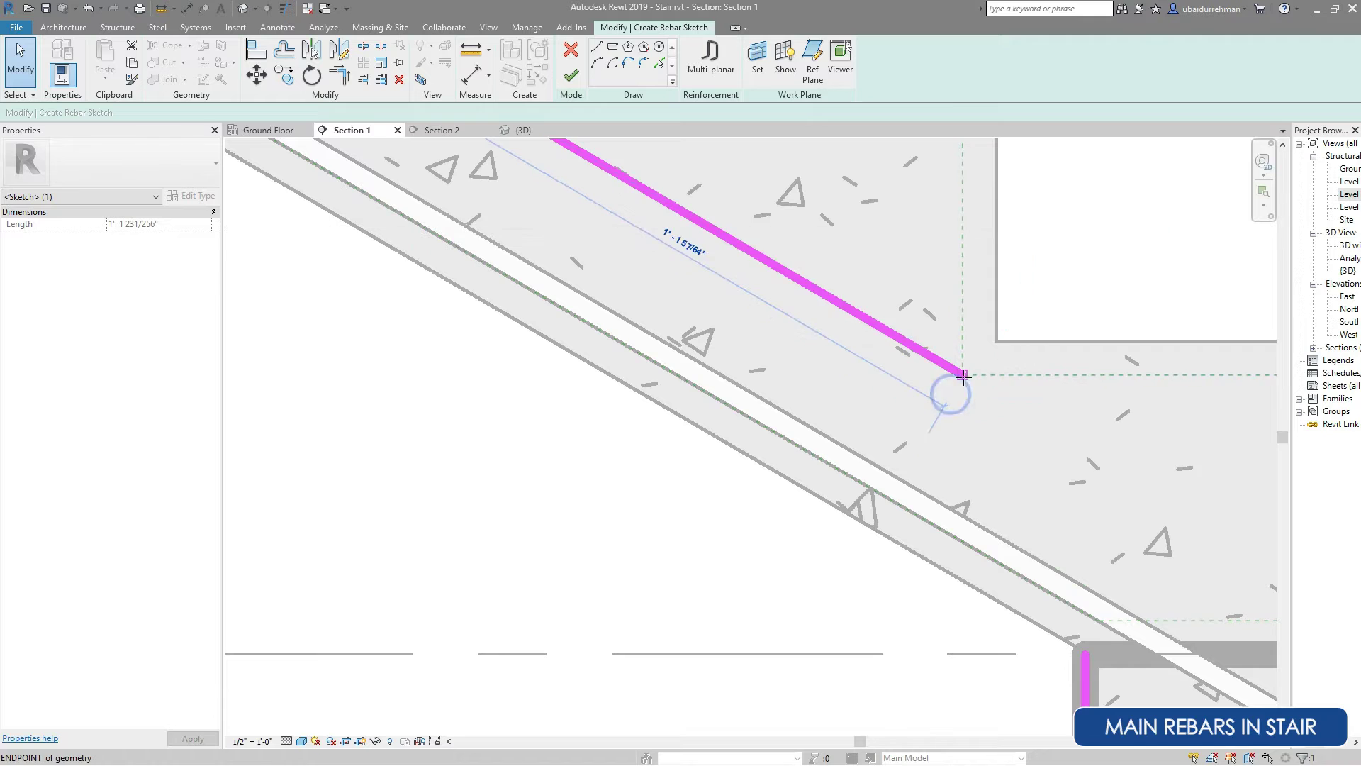
scroll(939, 403, down, 6)
click(854, 418)
Extend the sloped line's upper end up the flight to another step's inner cover corner, about 4 feet 7 1/2 inches long.
scroll(906, 426, down, 3)
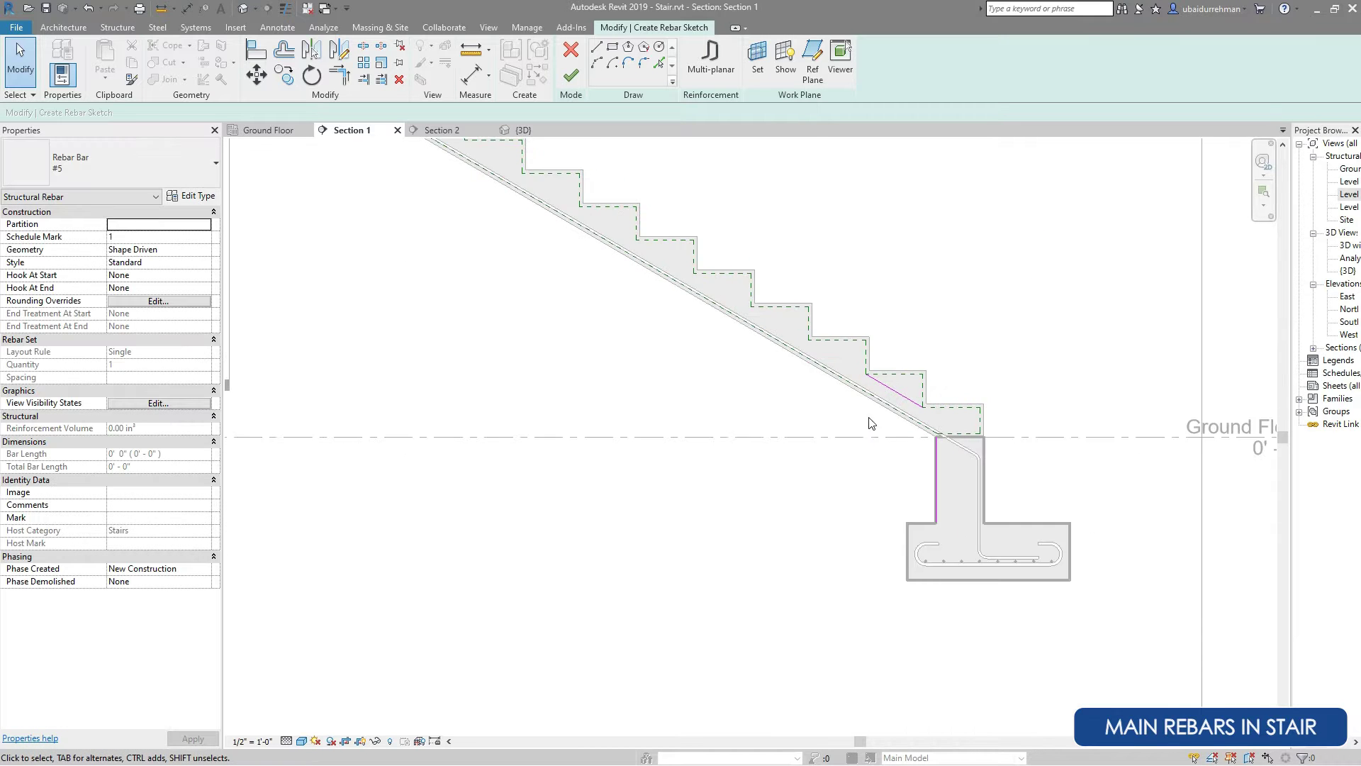
scroll(805, 345, up, 4)
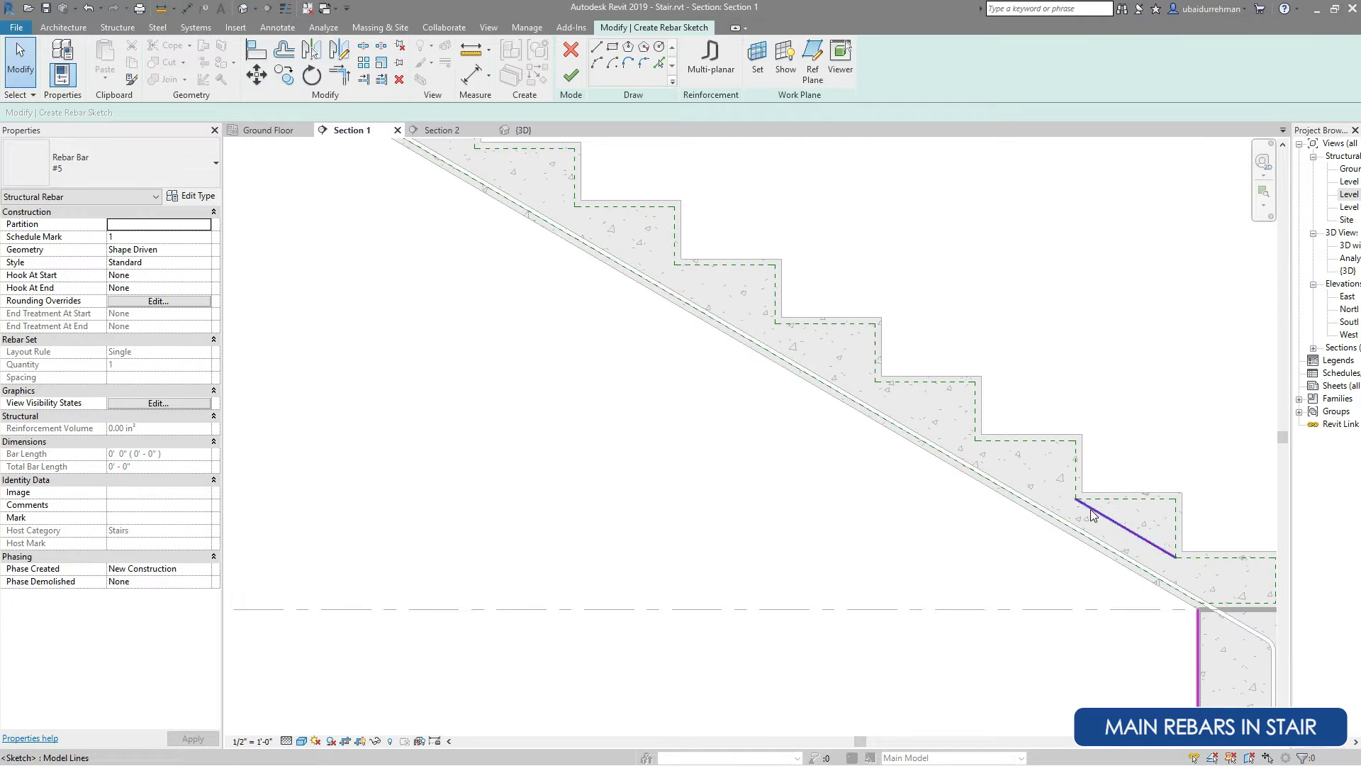
click(1091, 509)
drag(1076, 498, 776, 323)
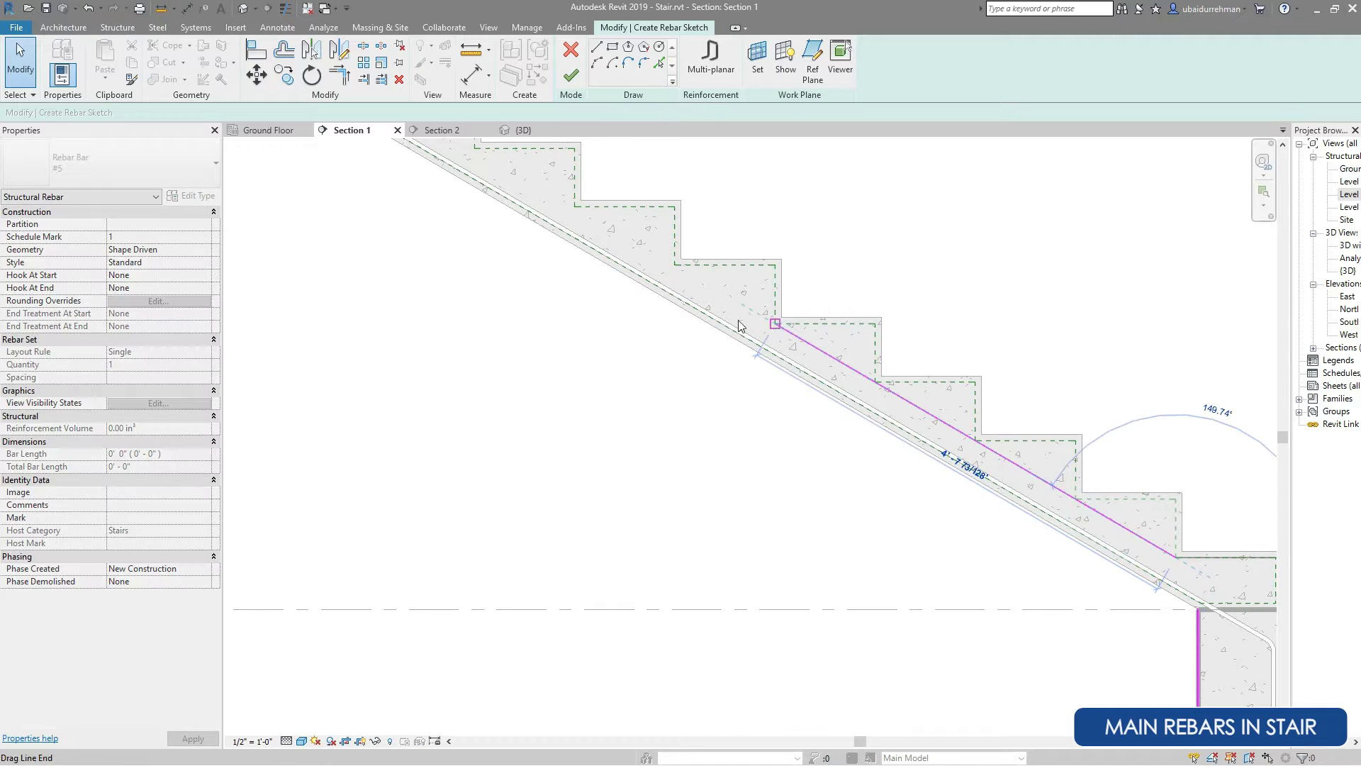
scroll(738, 326, down, 3)
scroll(864, 420, up, 6)
click(637, 305)
scroll(637, 305, down, 3)
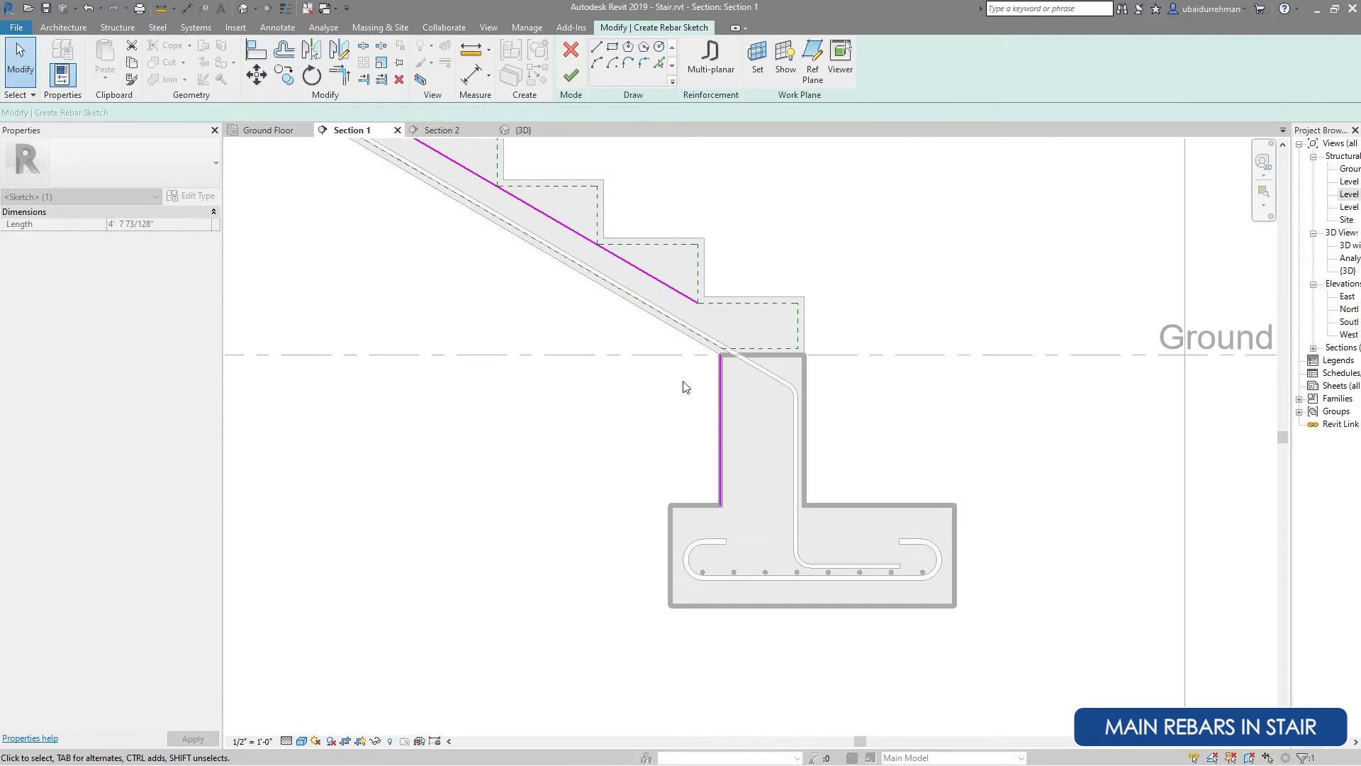
Offset the vertical sketch line 1/2 inch into the pedestal without keeping the original.
scroll(775, 514, up, 2)
click(690, 399)
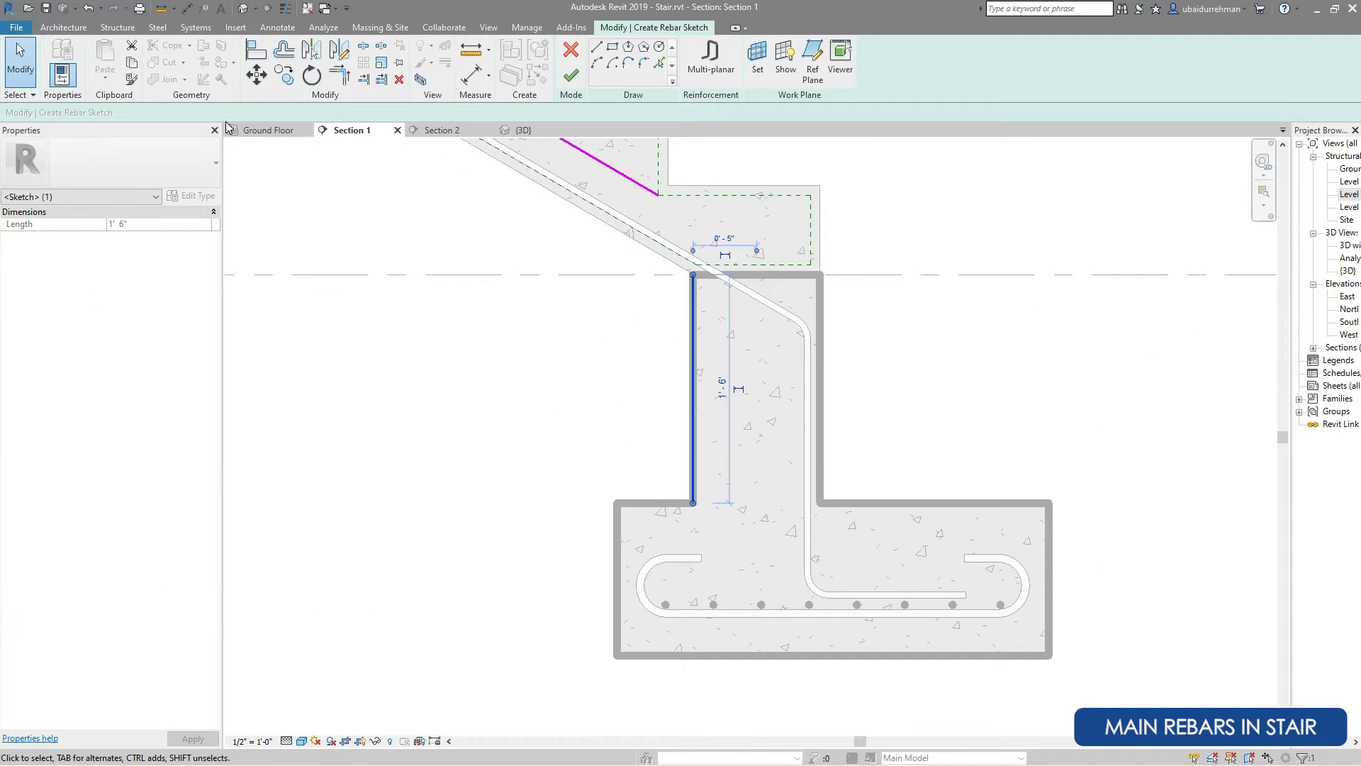
click(283, 51)
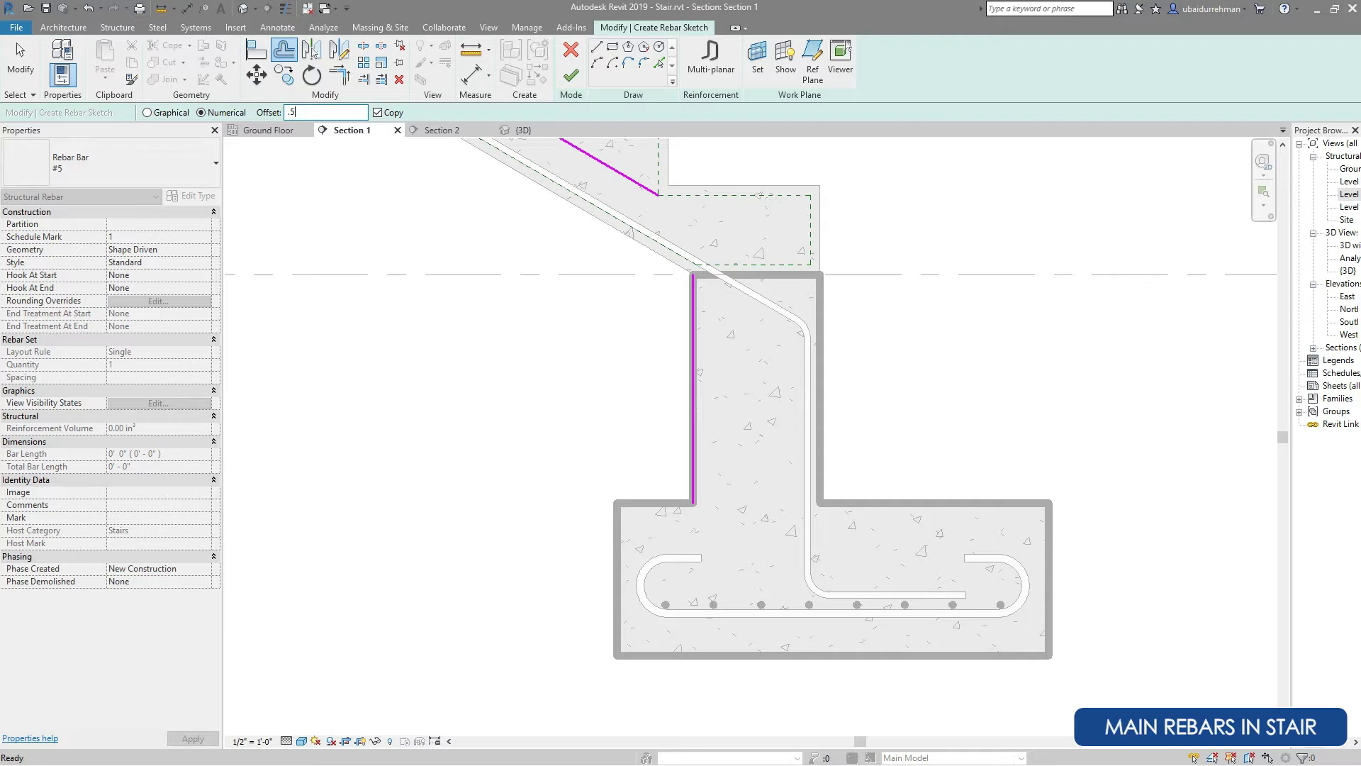
click(699, 313)
key(Escape)
key(Escape)
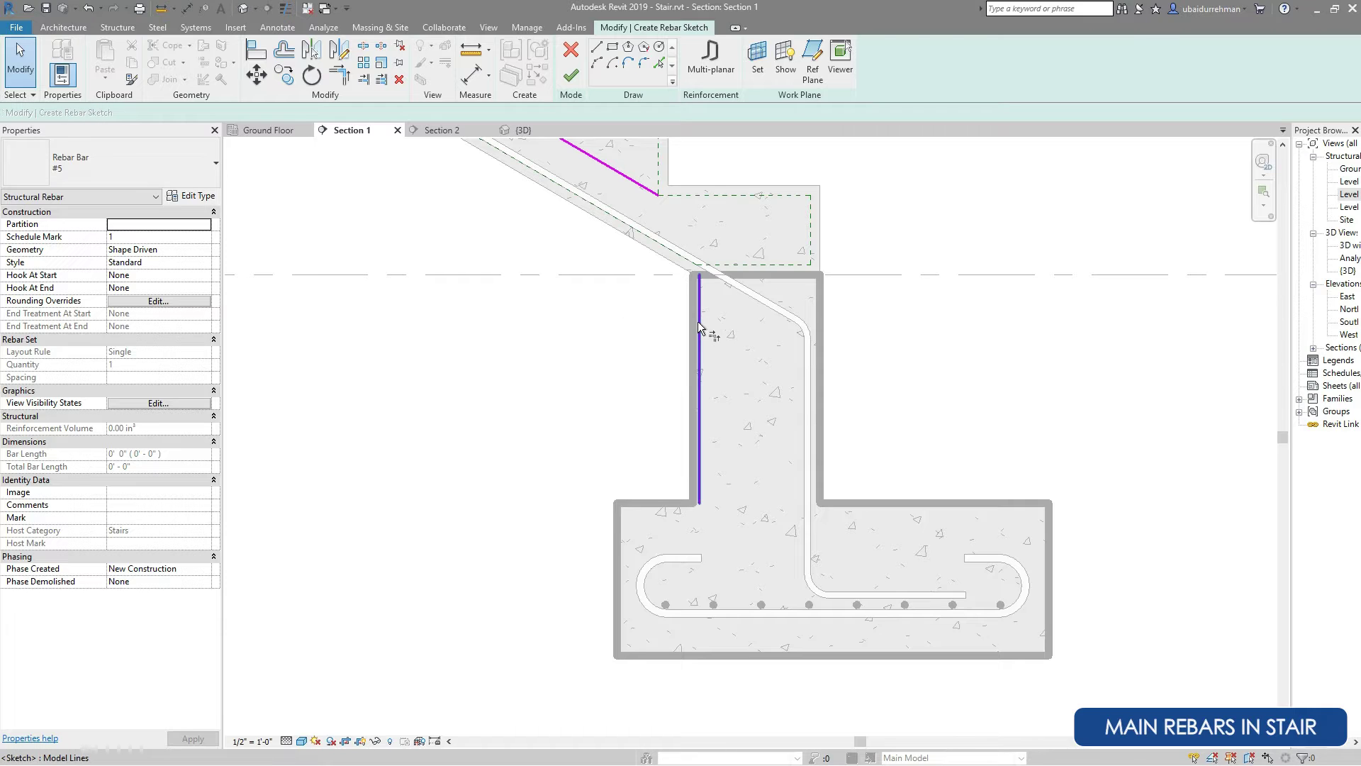
Trim the sloped line and the vertical pedestal line to a corner.
key(t)
key(r)
click(638, 182)
click(700, 305)
scroll(881, 343, down, 1)
scroll(922, 438, down, 4)
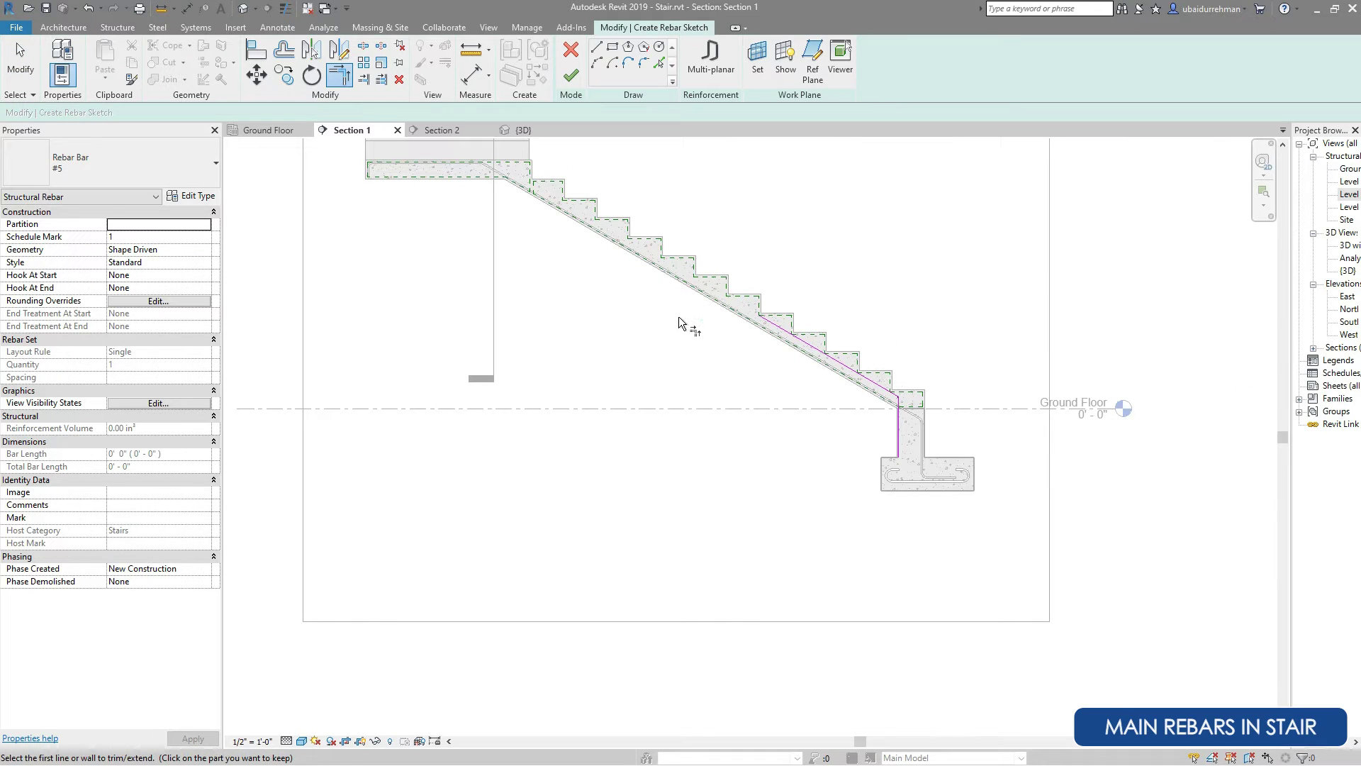
Pick the existing bar's horizontal footing leg as a sketch line and trim it to a corner with the vertical line.
scroll(929, 454, up, 6)
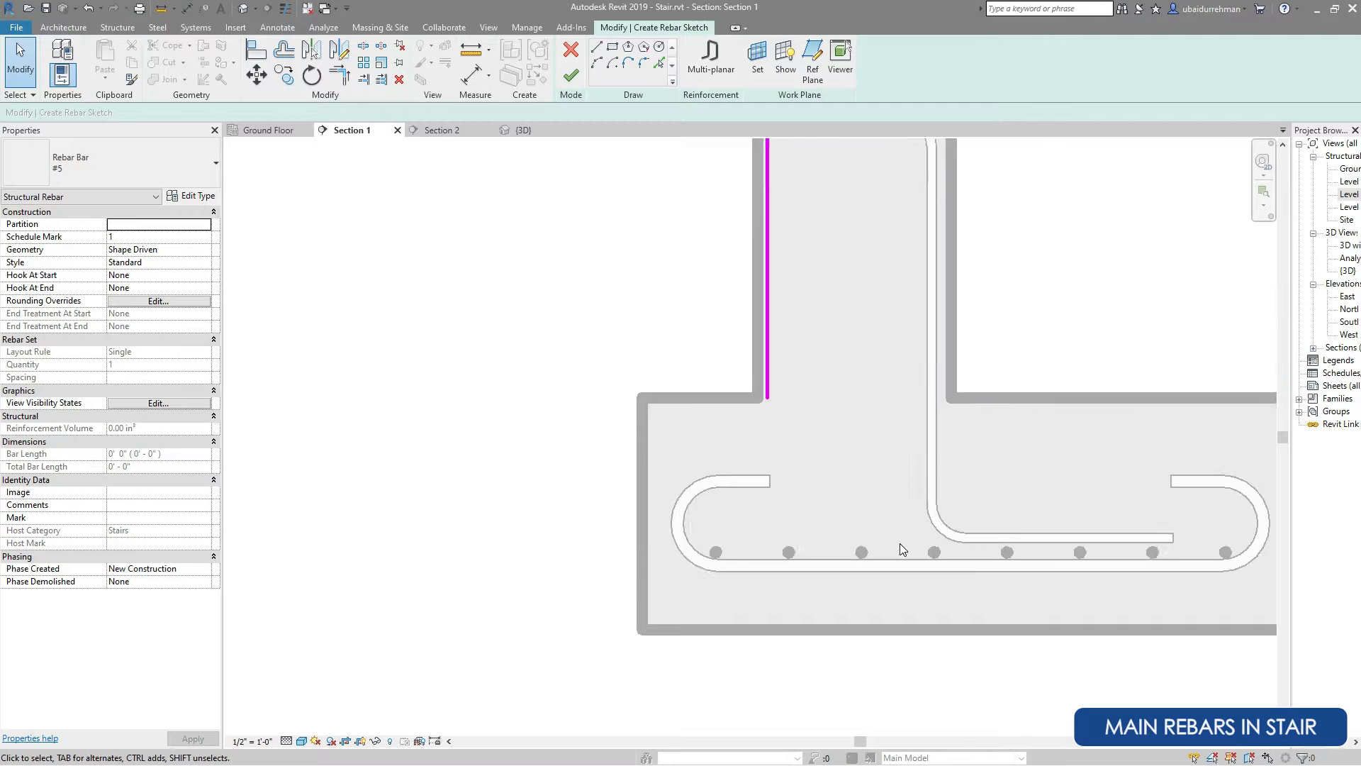
scroll(837, 489, up, 2)
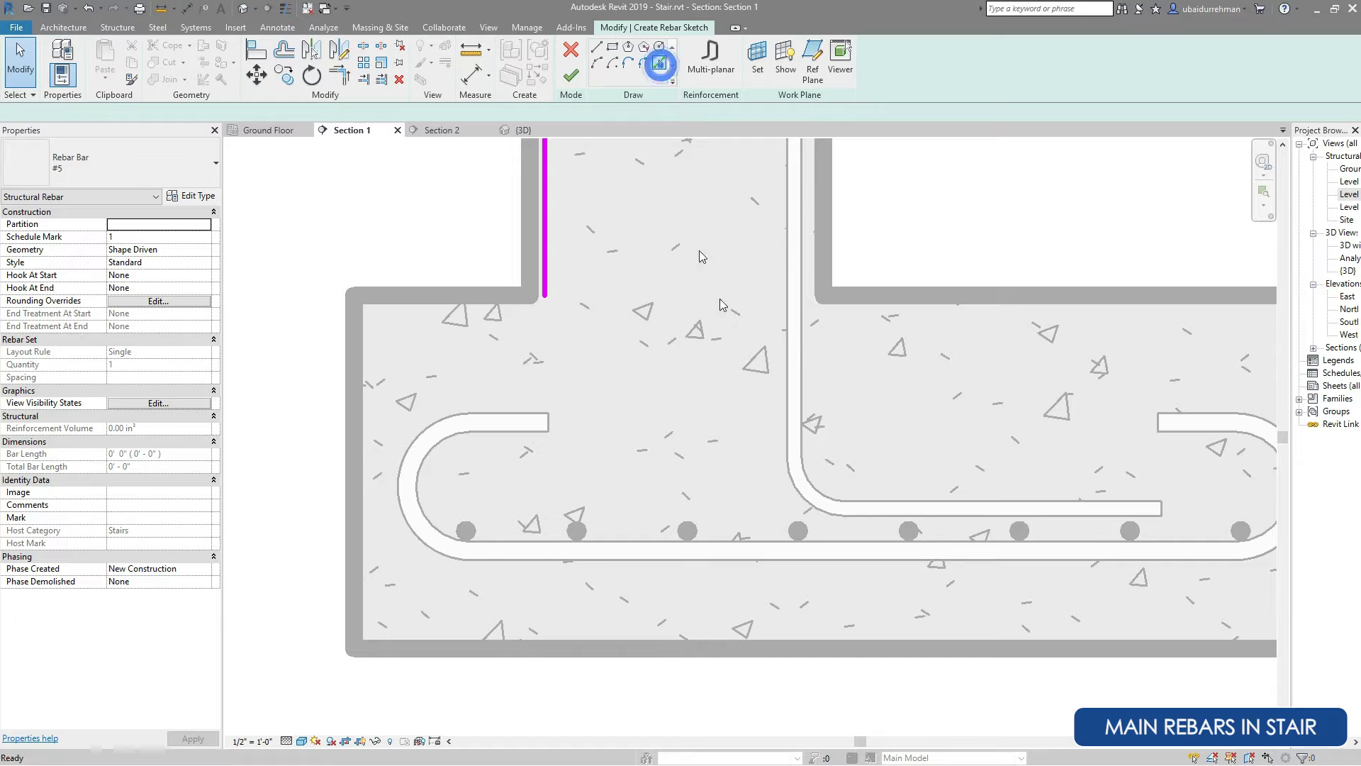
click(659, 62)
click(993, 509)
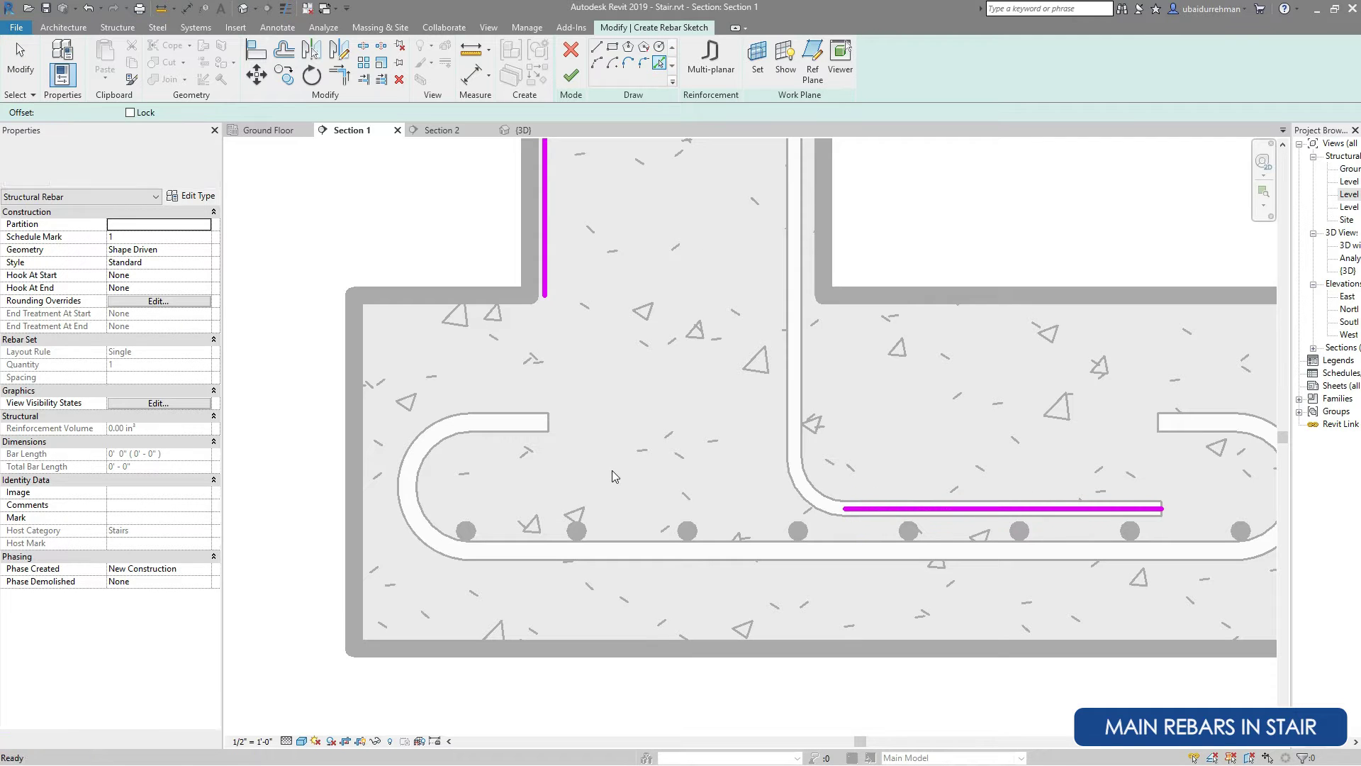
key(t)
key(r)
click(546, 284)
click(885, 509)
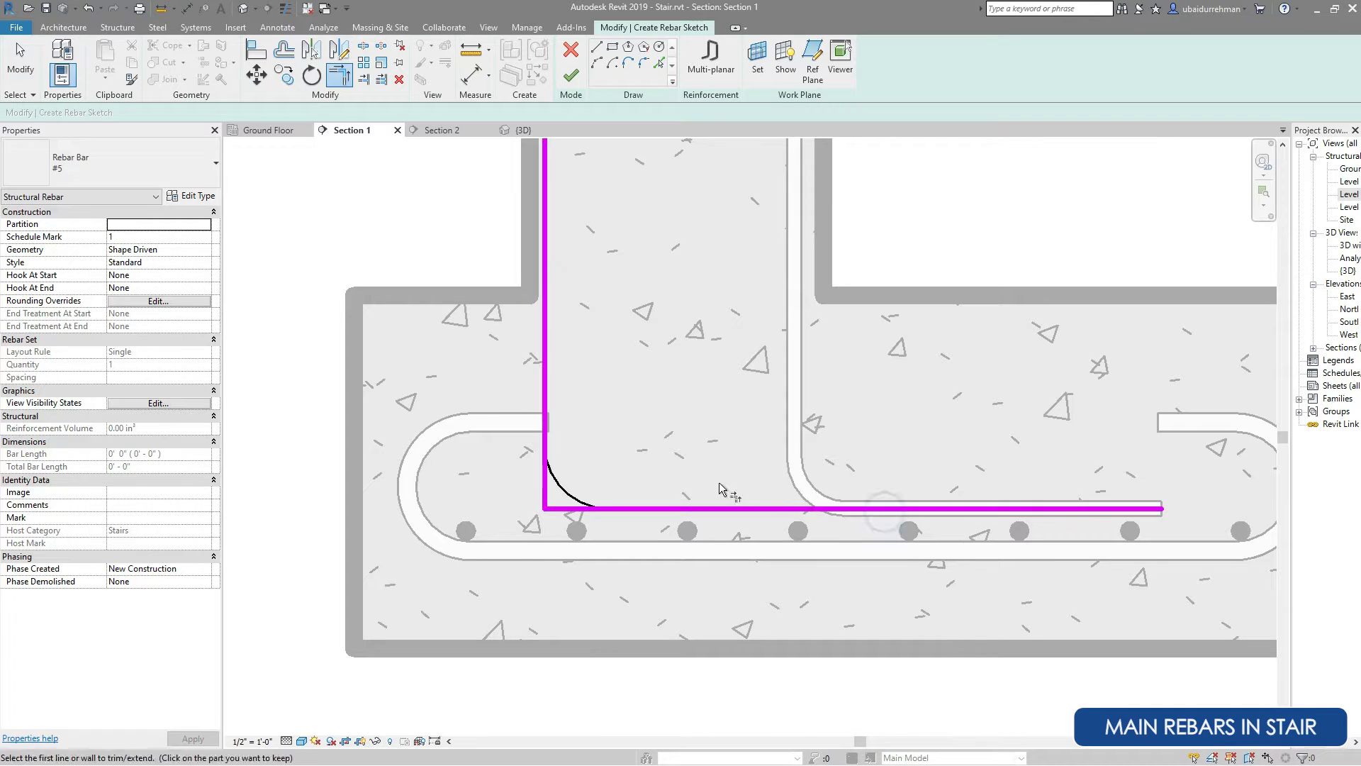
Shorten the new horizontal footing leg to 1 foot and move it slightly above the existing bar's leg.
key(Escape)
click(874, 510)
drag(1162, 510, 868, 509)
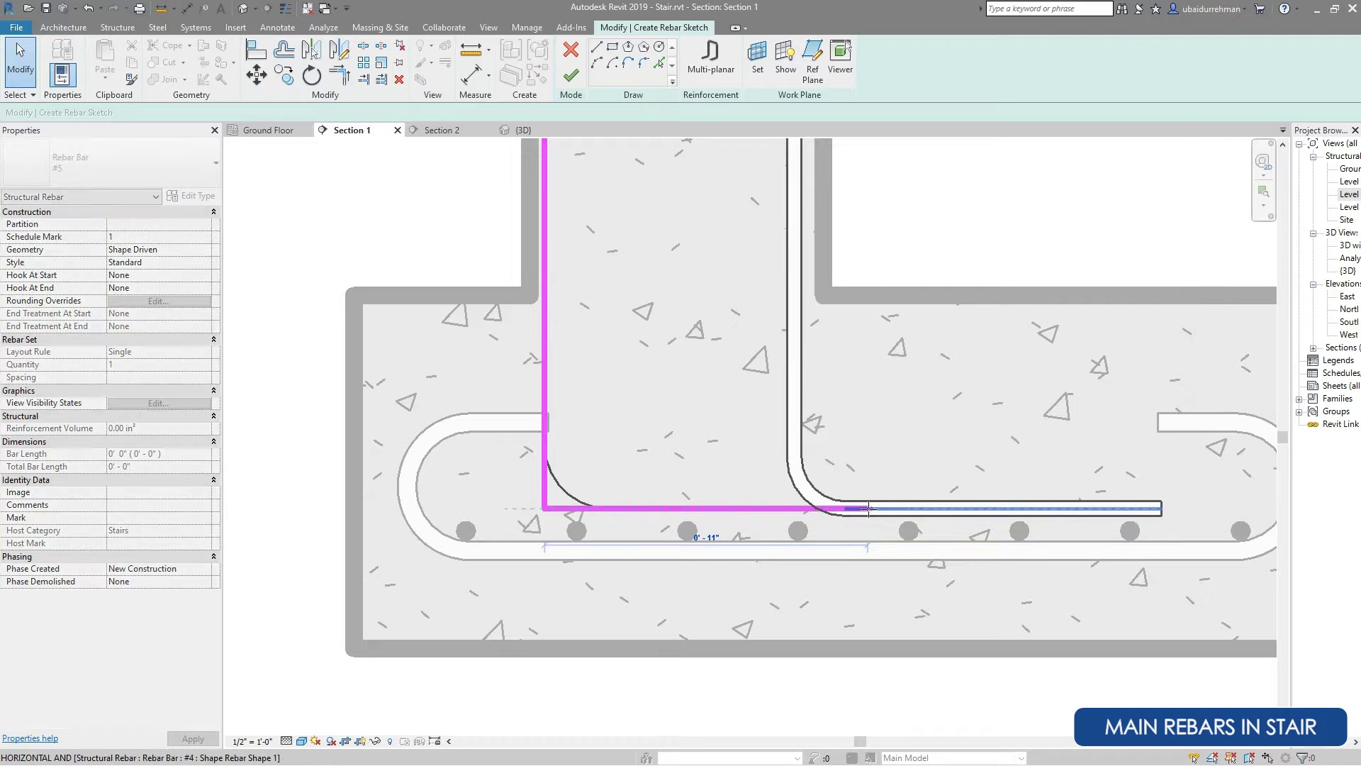
click(868, 509)
click(706, 537)
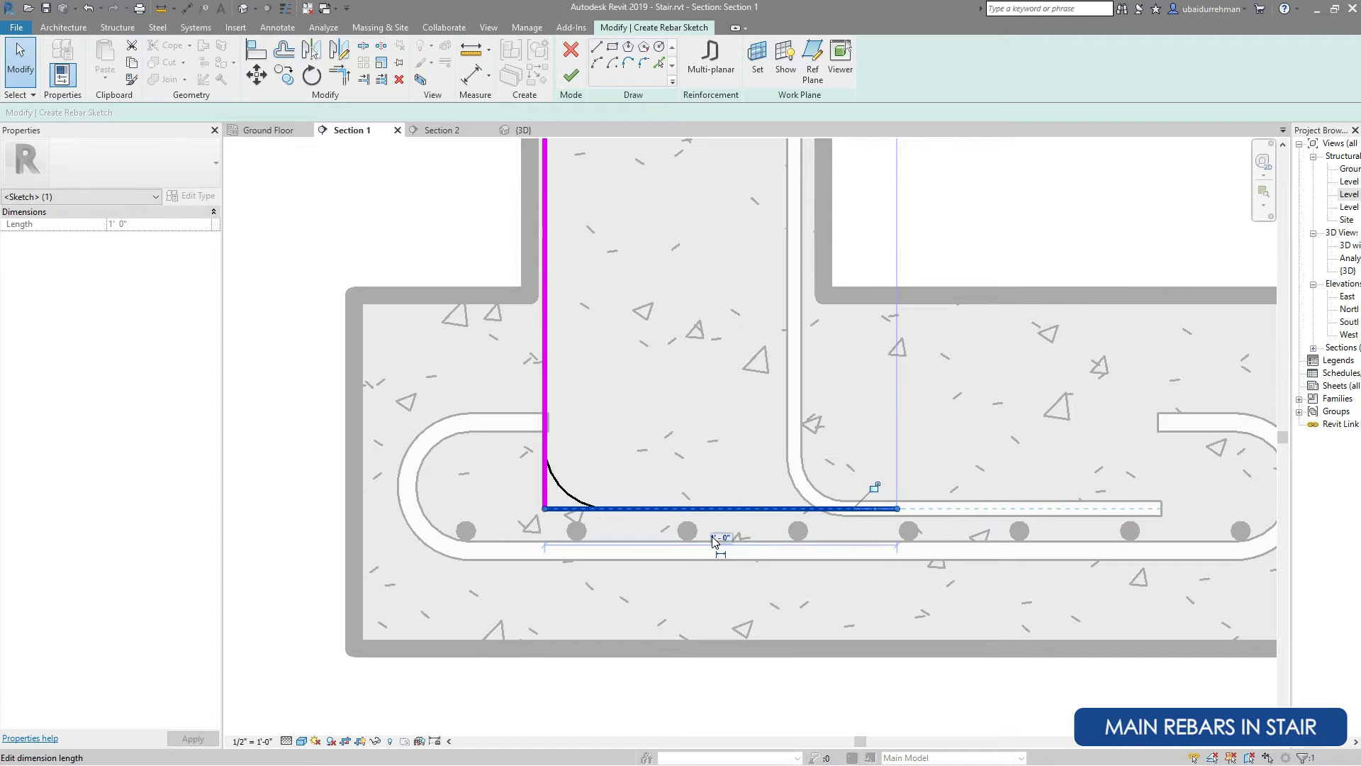
click(695, 581)
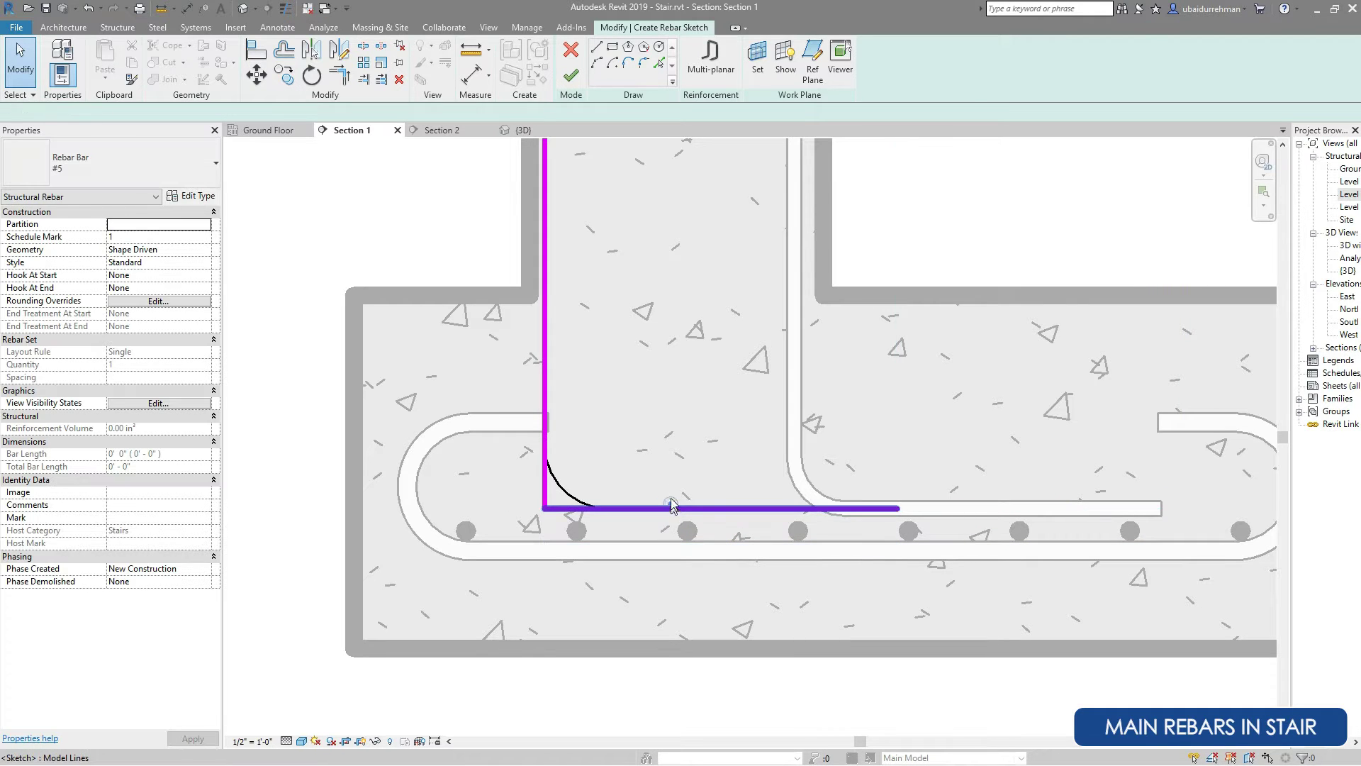
drag(671, 499, 672, 487)
scroll(842, 525, down, 1)
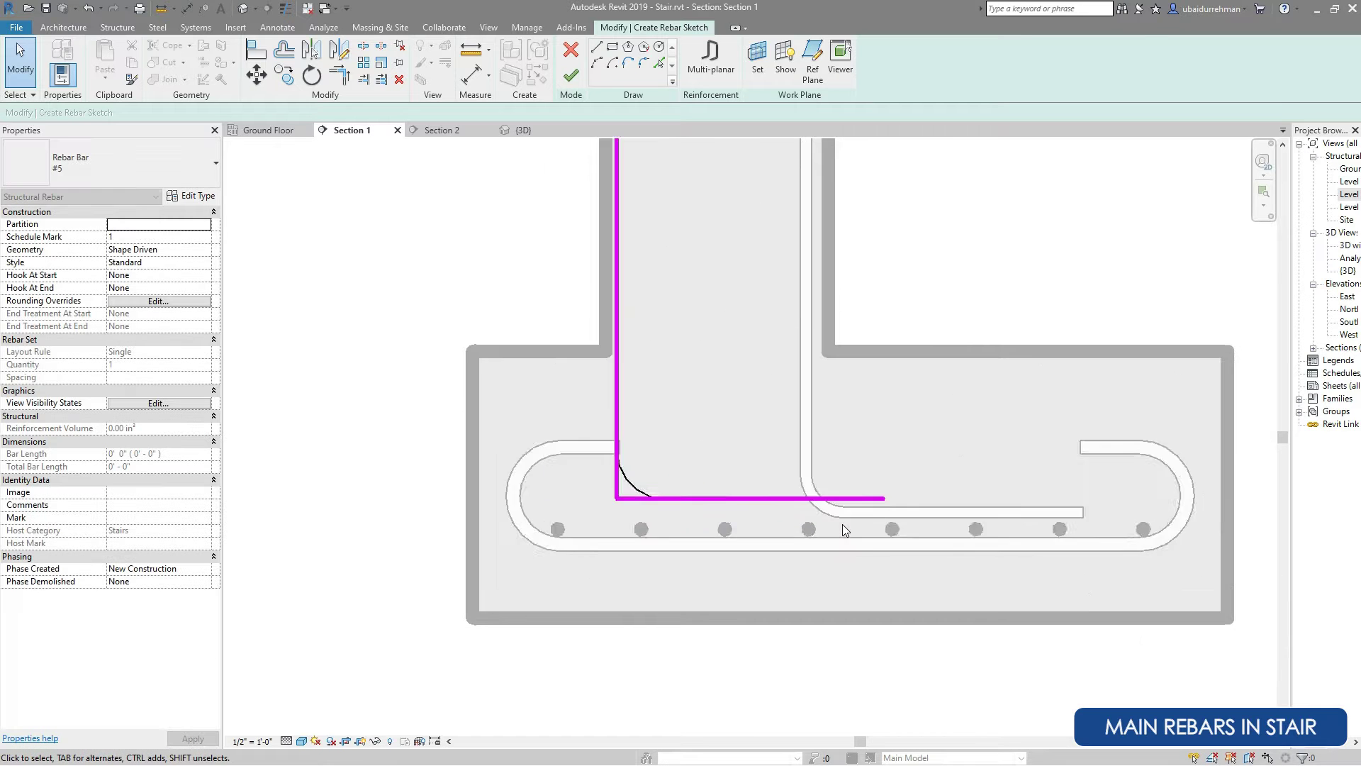
Finish the sketch of the second stair bar and leave rebar placement.
scroll(842, 525, down, 5)
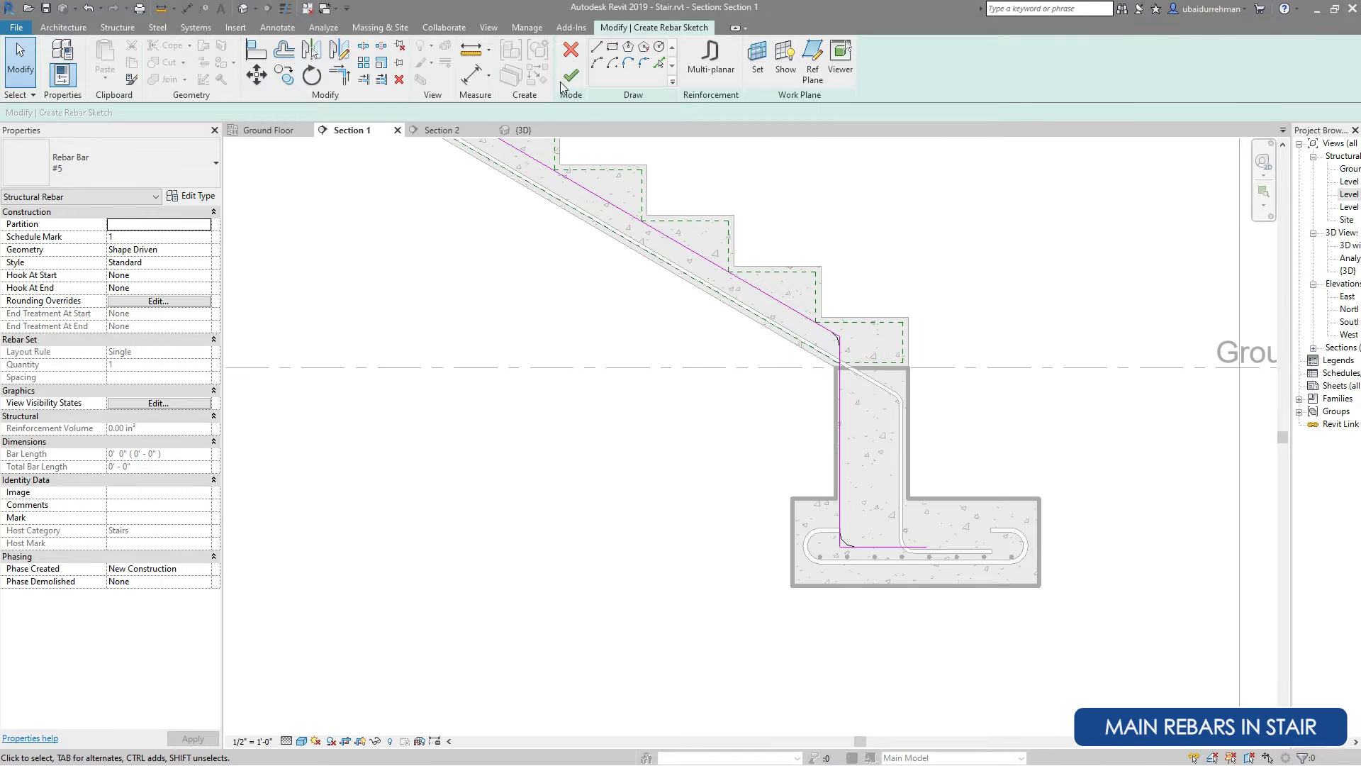
click(564, 81)
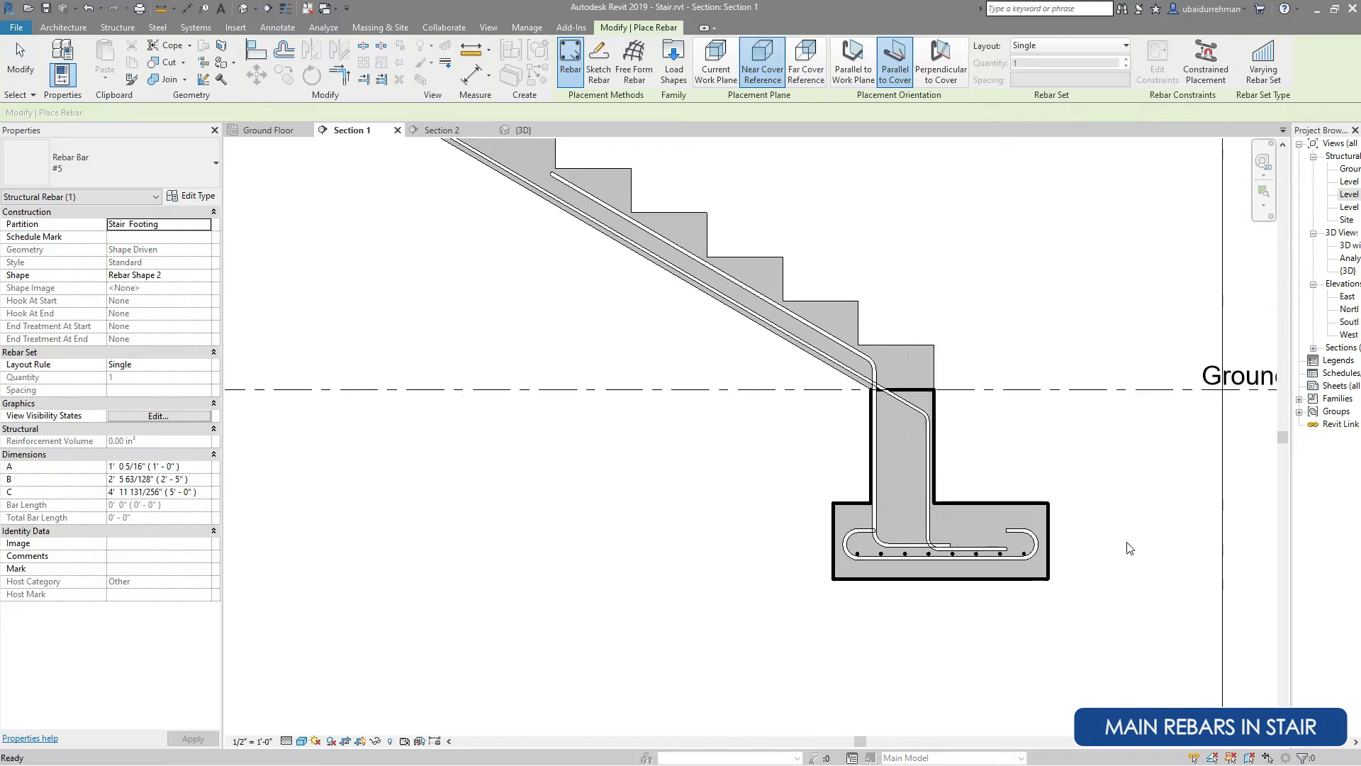
key(Escape)
Nudge the vertical legs of both stair bars slightly inward within the pedestal, then select the new #5 bar.
scroll(1021, 528, up, 4)
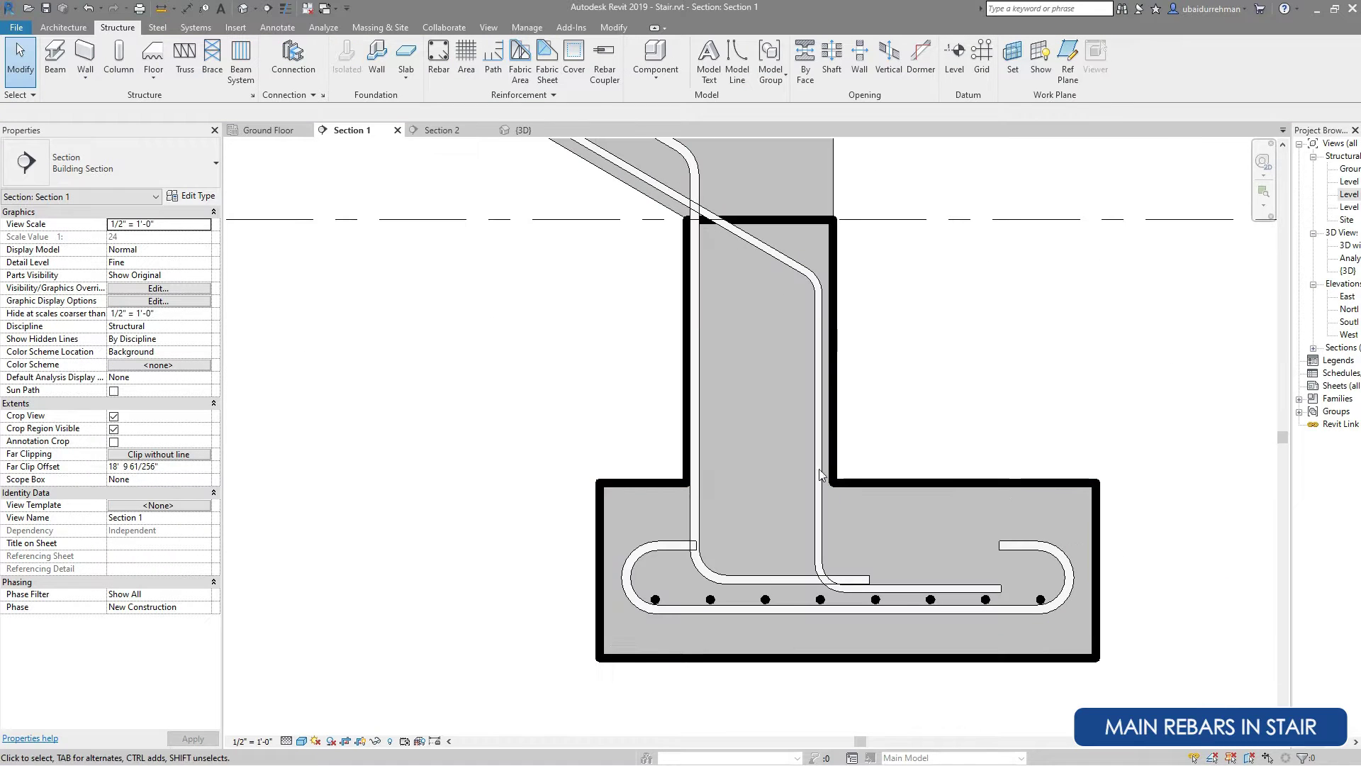
click(697, 367)
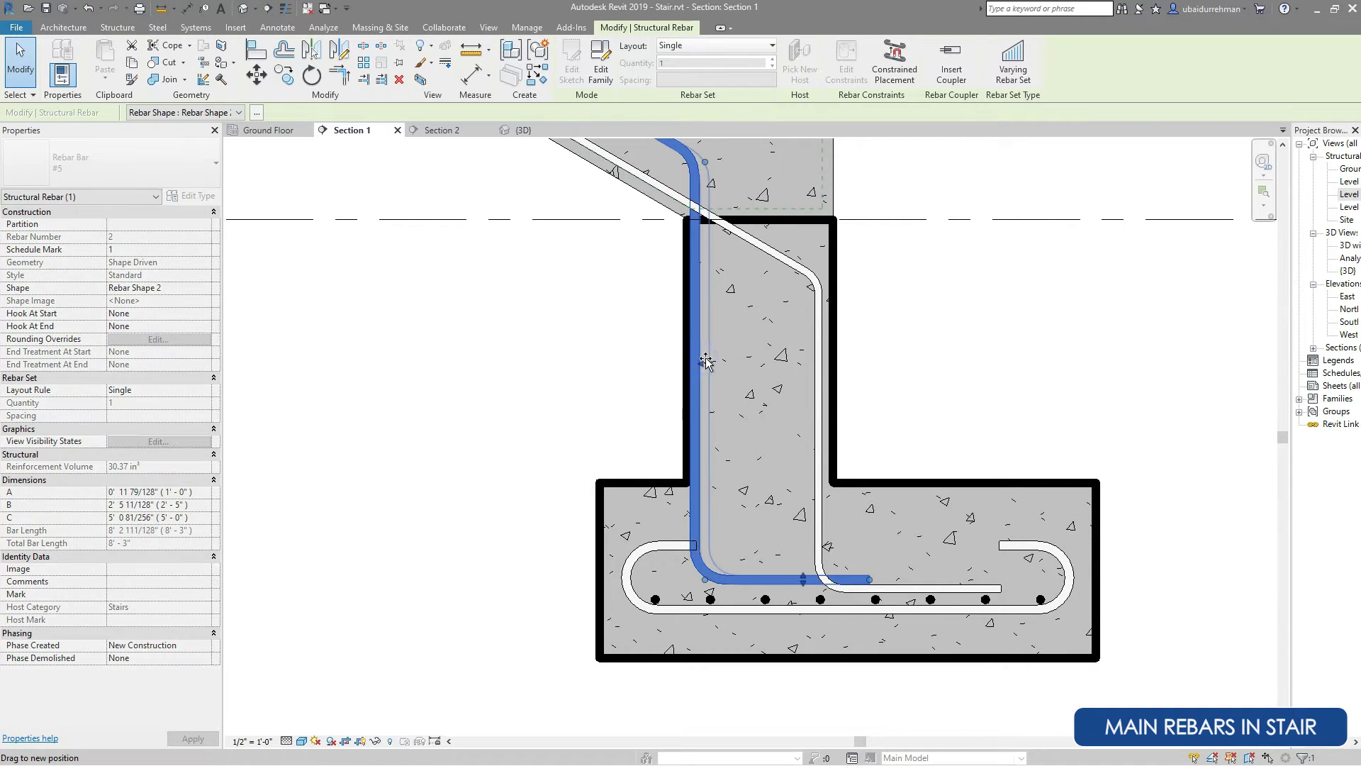
drag(706, 361, 709, 362)
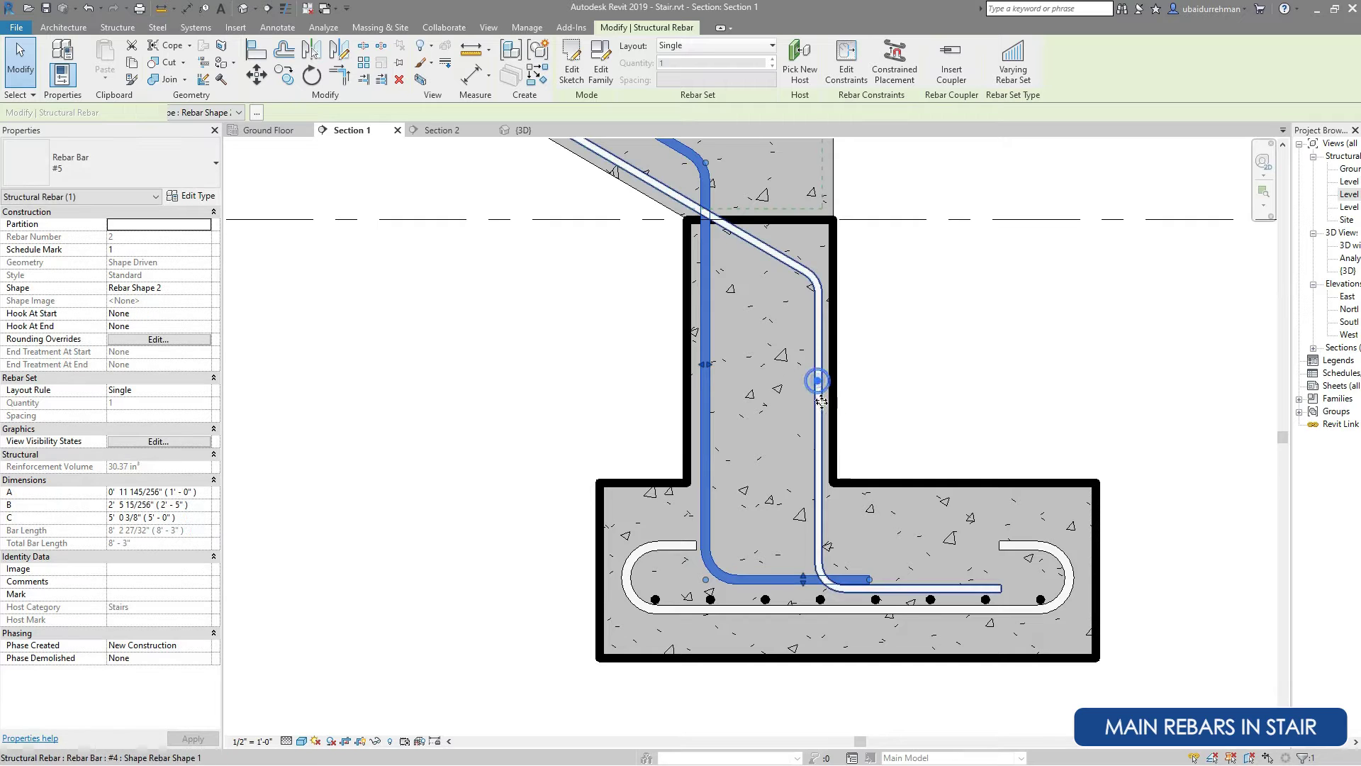
click(818, 381)
drag(817, 428, 809, 431)
key(Escape)
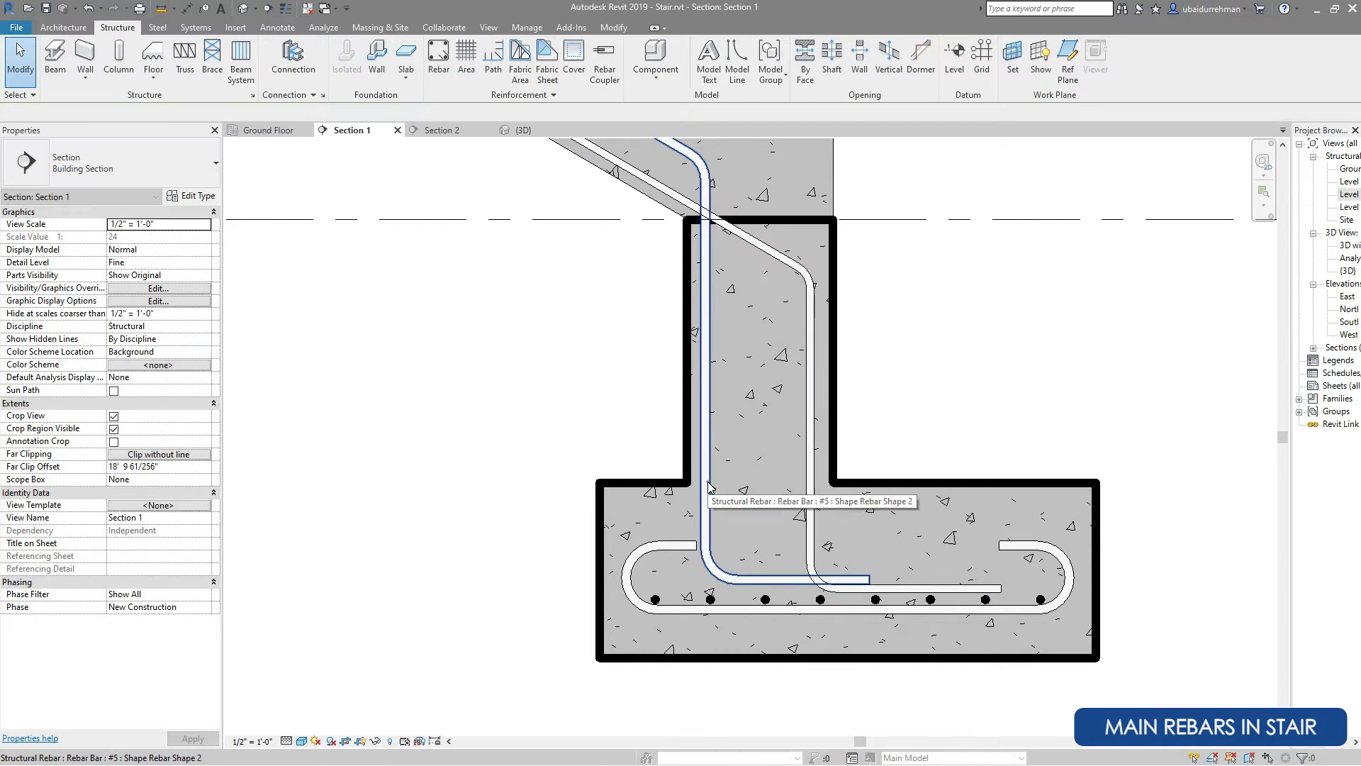
click(709, 486)
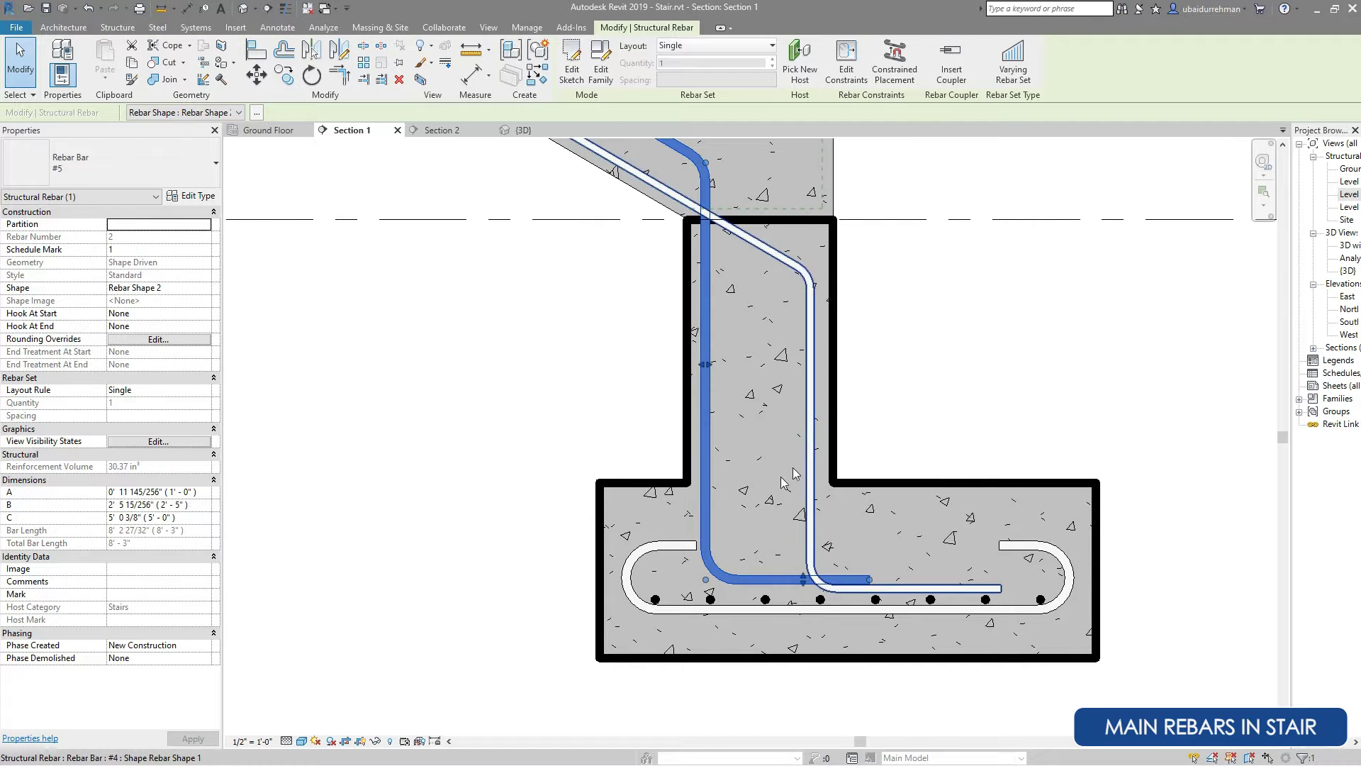
Change the selected second stair bar's type to #4 and deselect it.
click(121, 164)
click(49, 255)
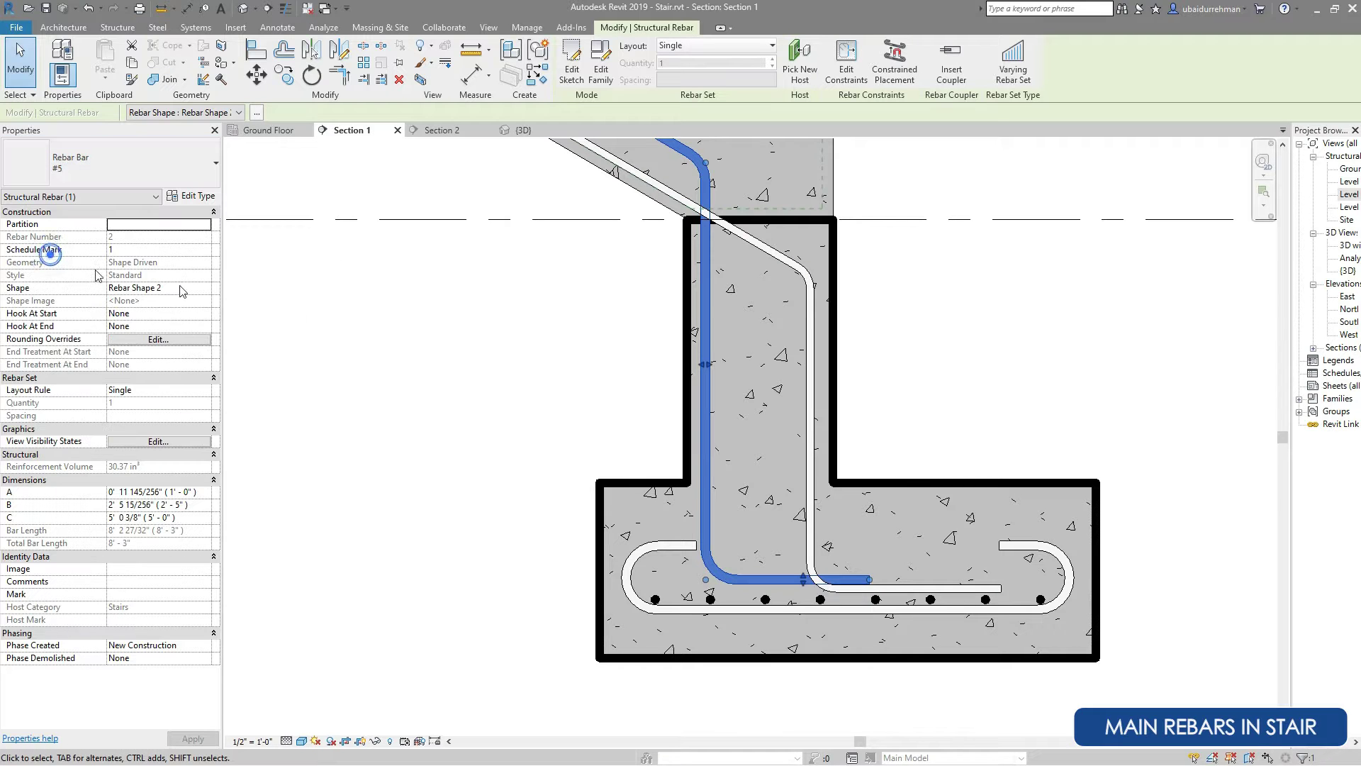
scroll(954, 463, down, 5)
key(Escape)
Start a sketched rebar hosted by the stair and pick the landing's bottom edge with a 1/2" offset.
scroll(821, 358, up, 2)
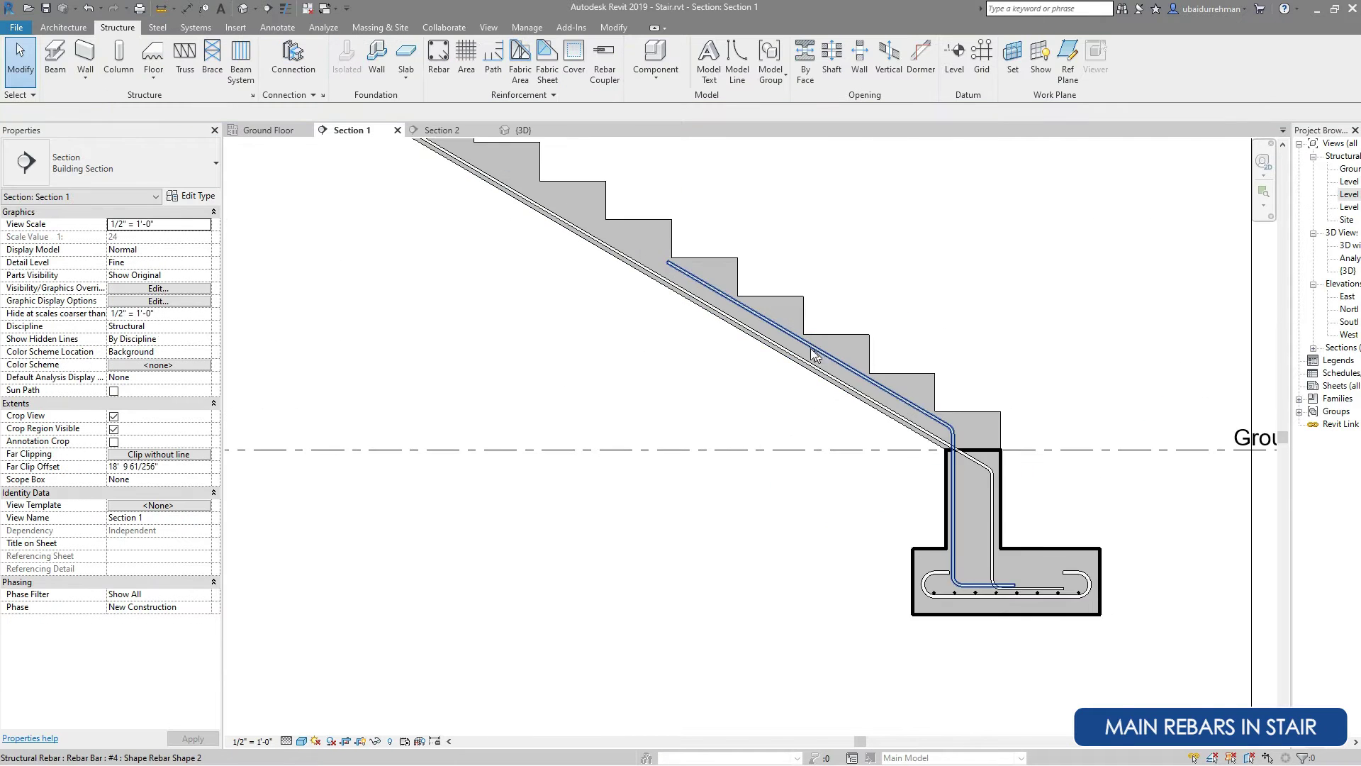
scroll(737, 322, up, 3)
scroll(637, 293, down, 2)
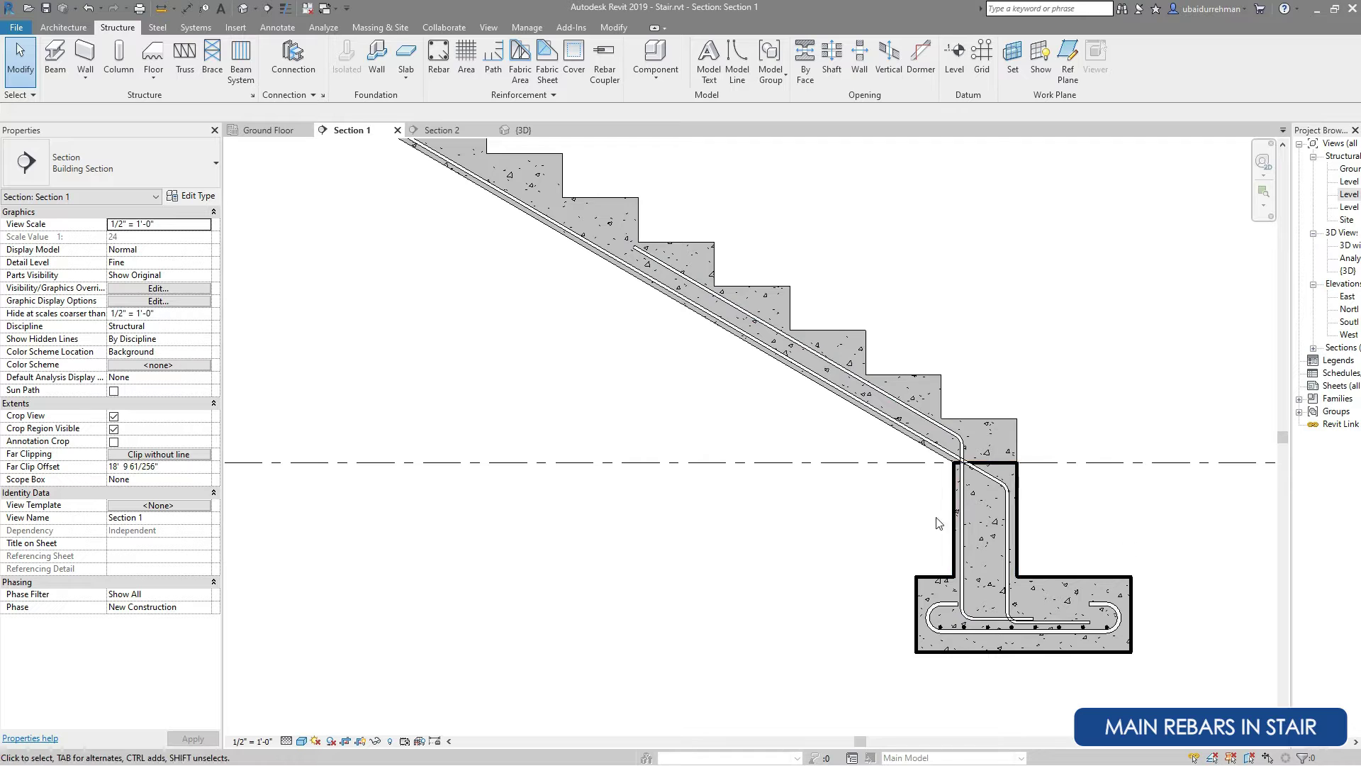
scroll(939, 523, down, 3)
scroll(458, 213, up, 4)
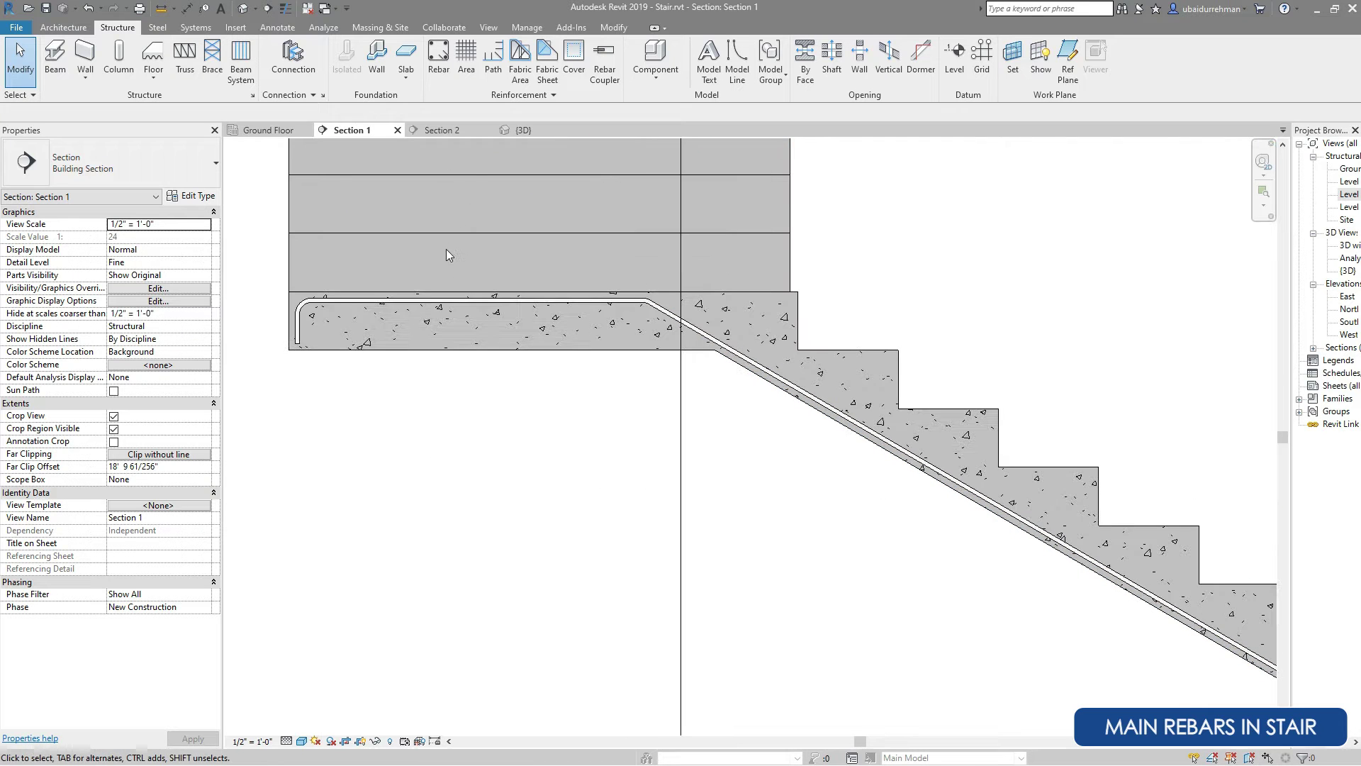
click(439, 57)
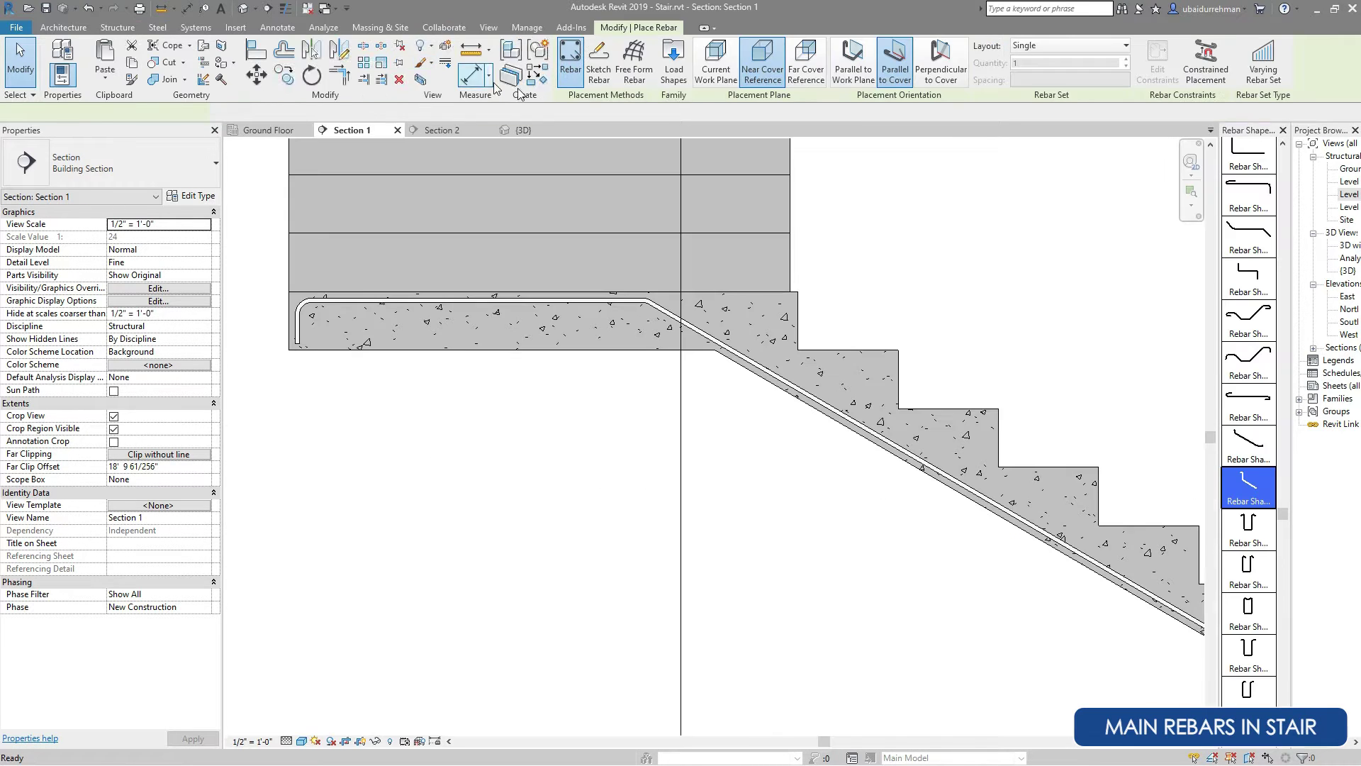
click(599, 64)
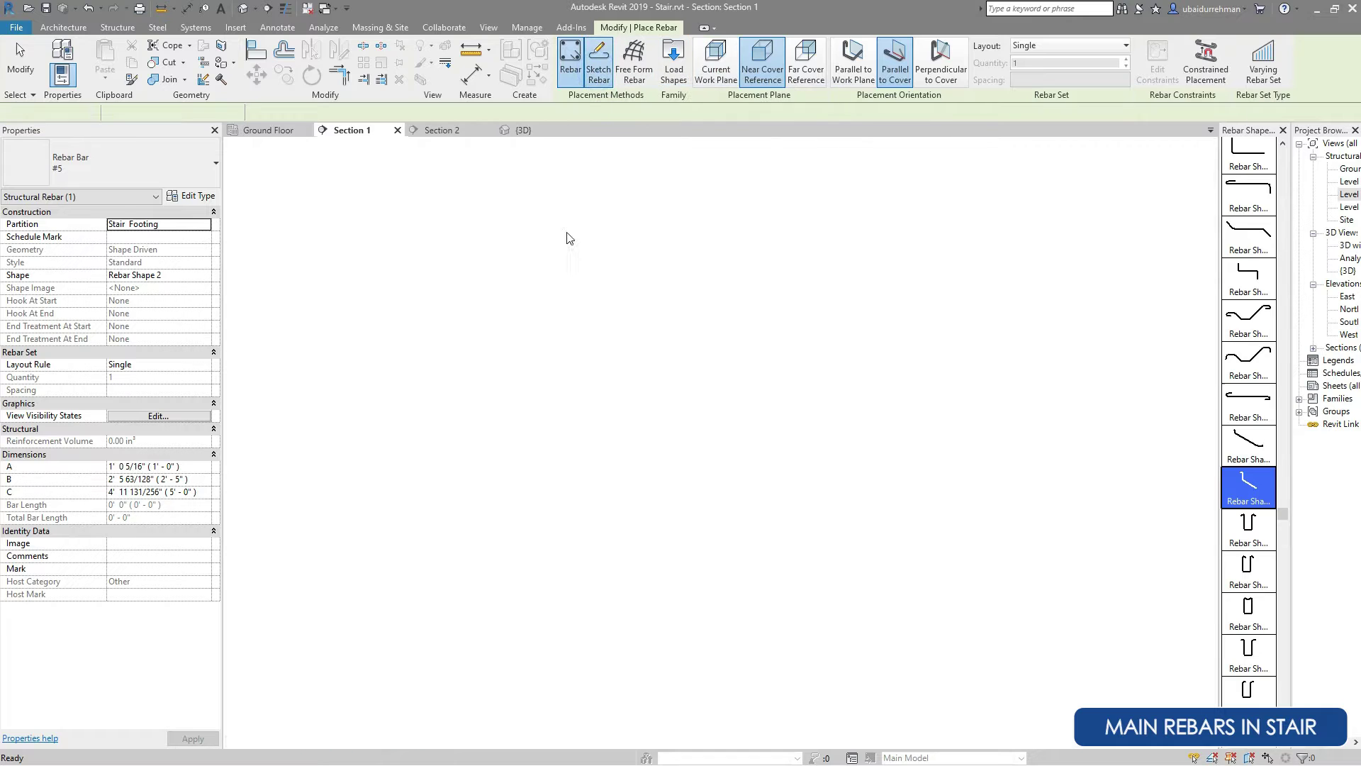
scroll(320, 275, up, 3)
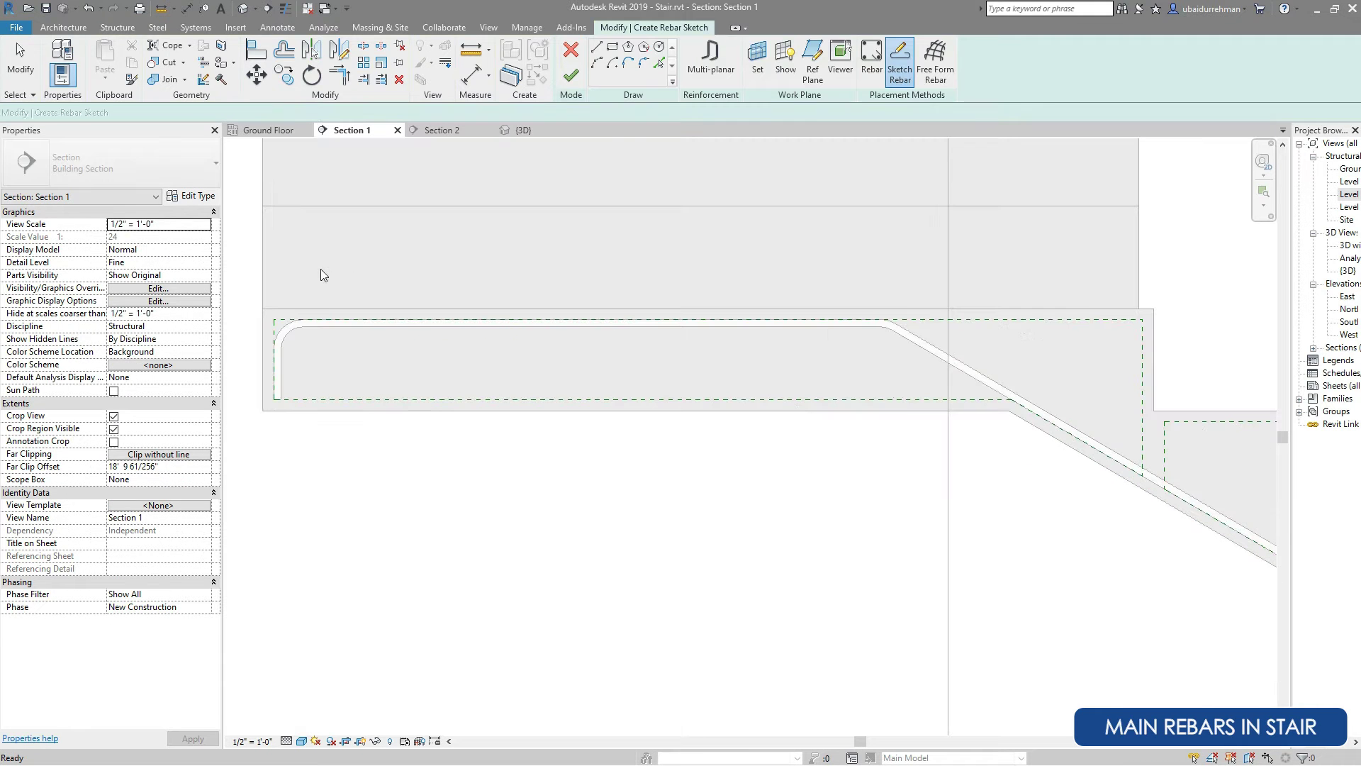
click(657, 65)
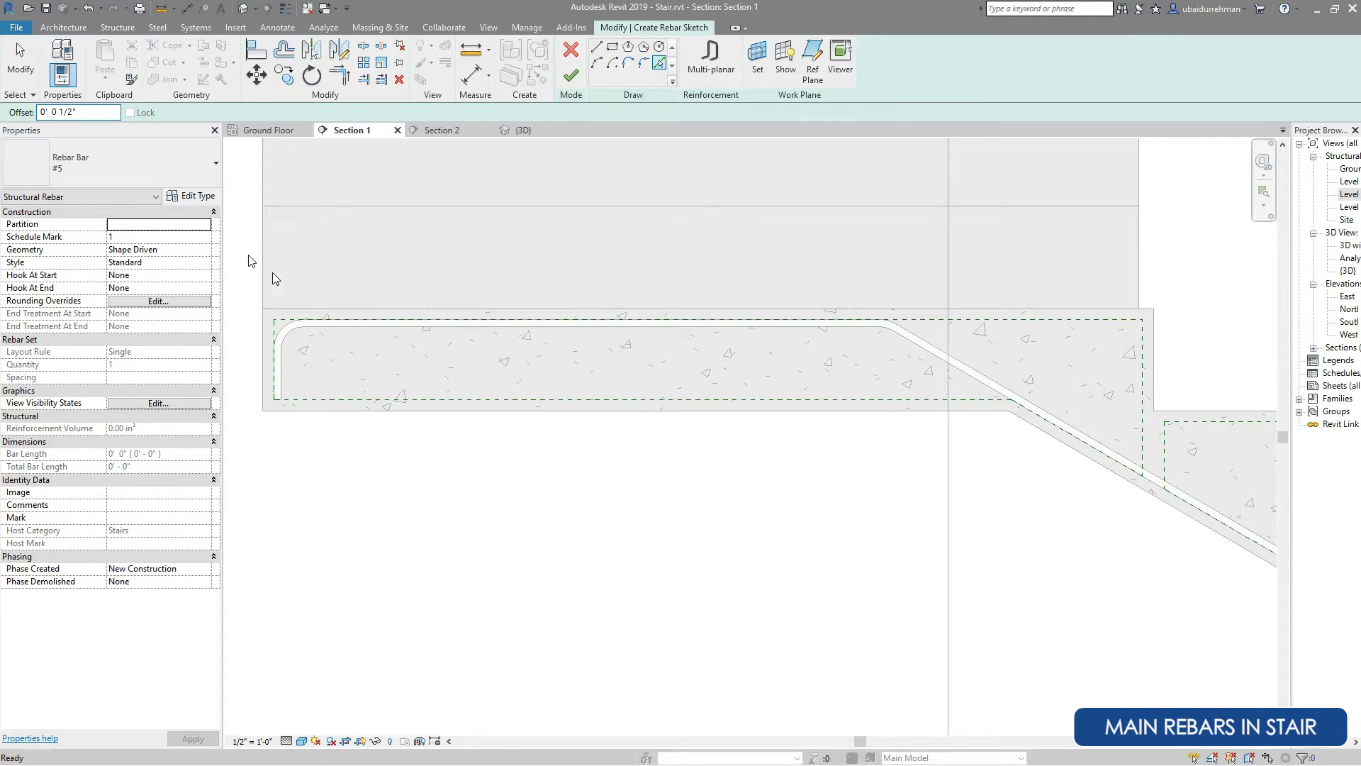
click(420, 400)
scroll(357, 309, down, 3)
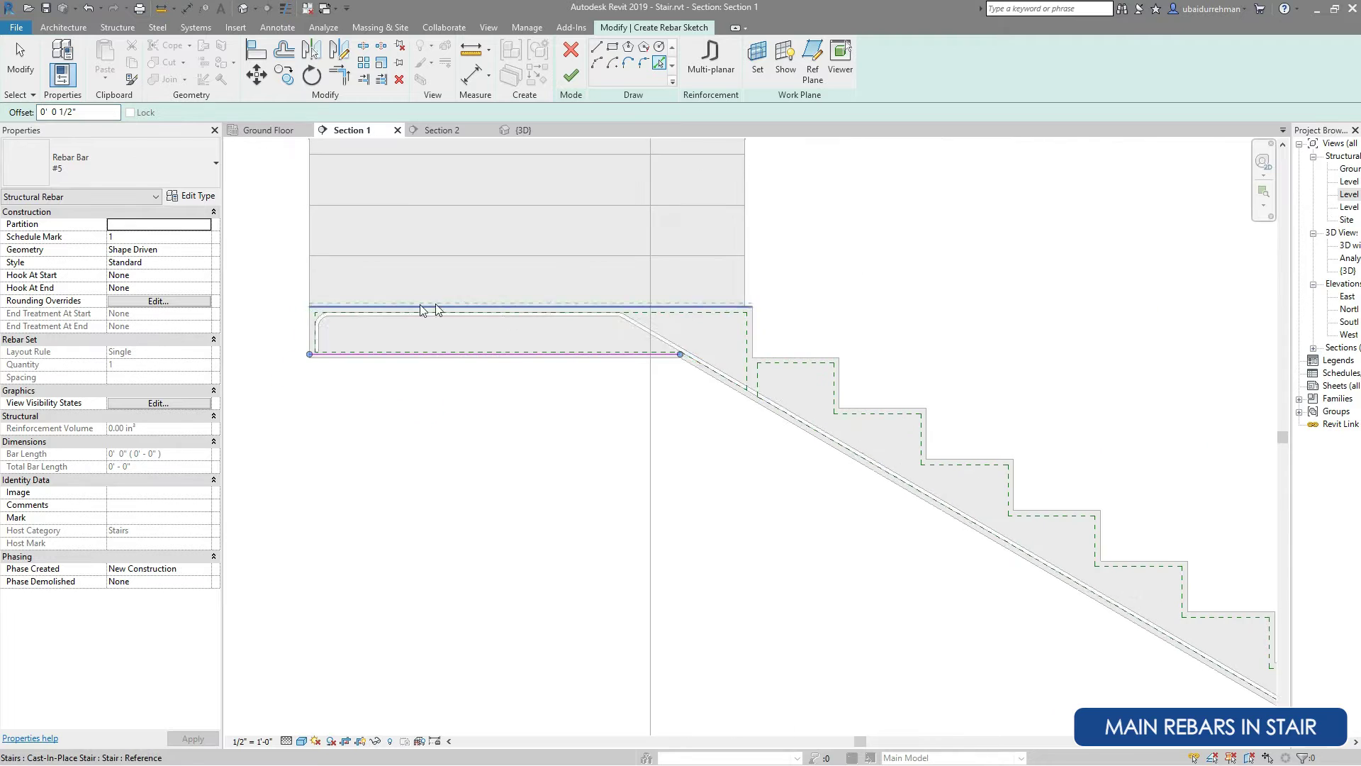
scroll(892, 420, up, 2)
scroll(630, 305, down, 3)
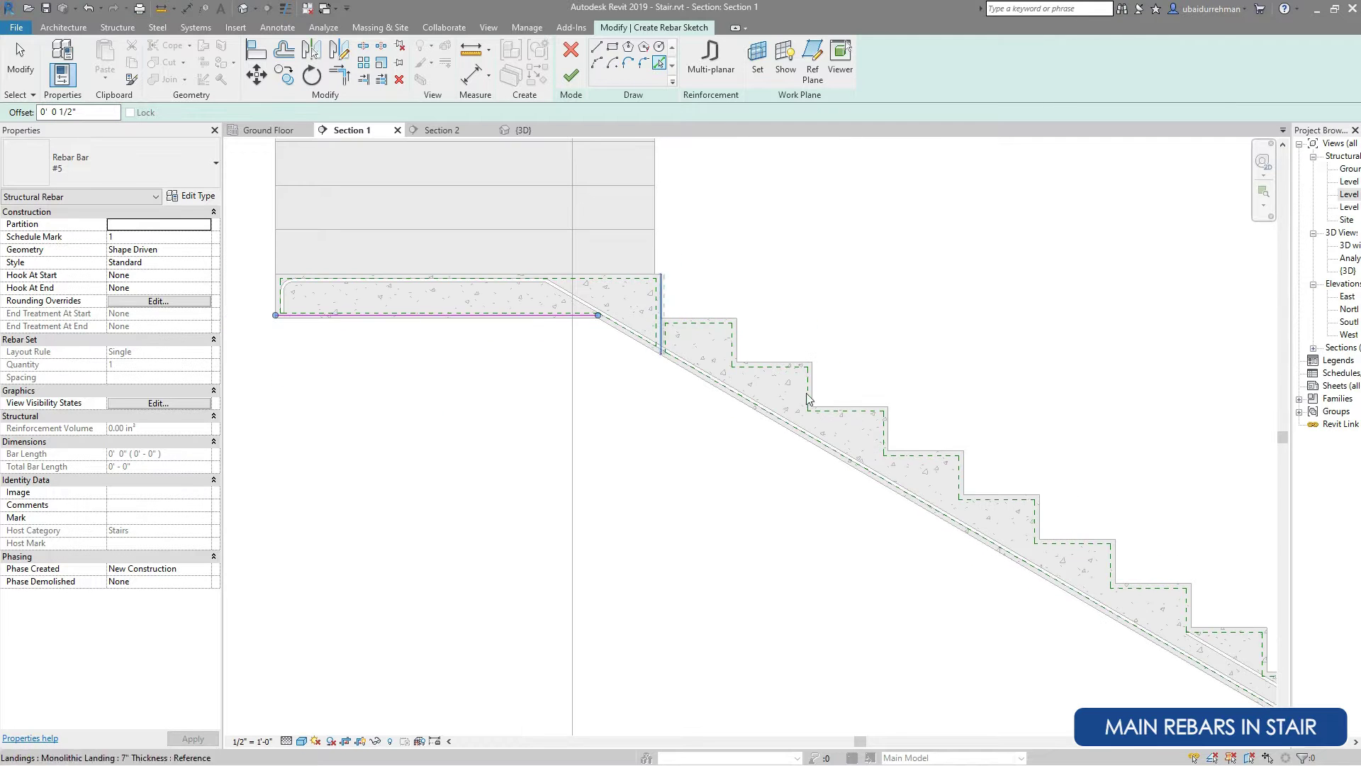
scroll(809, 397, up, 1)
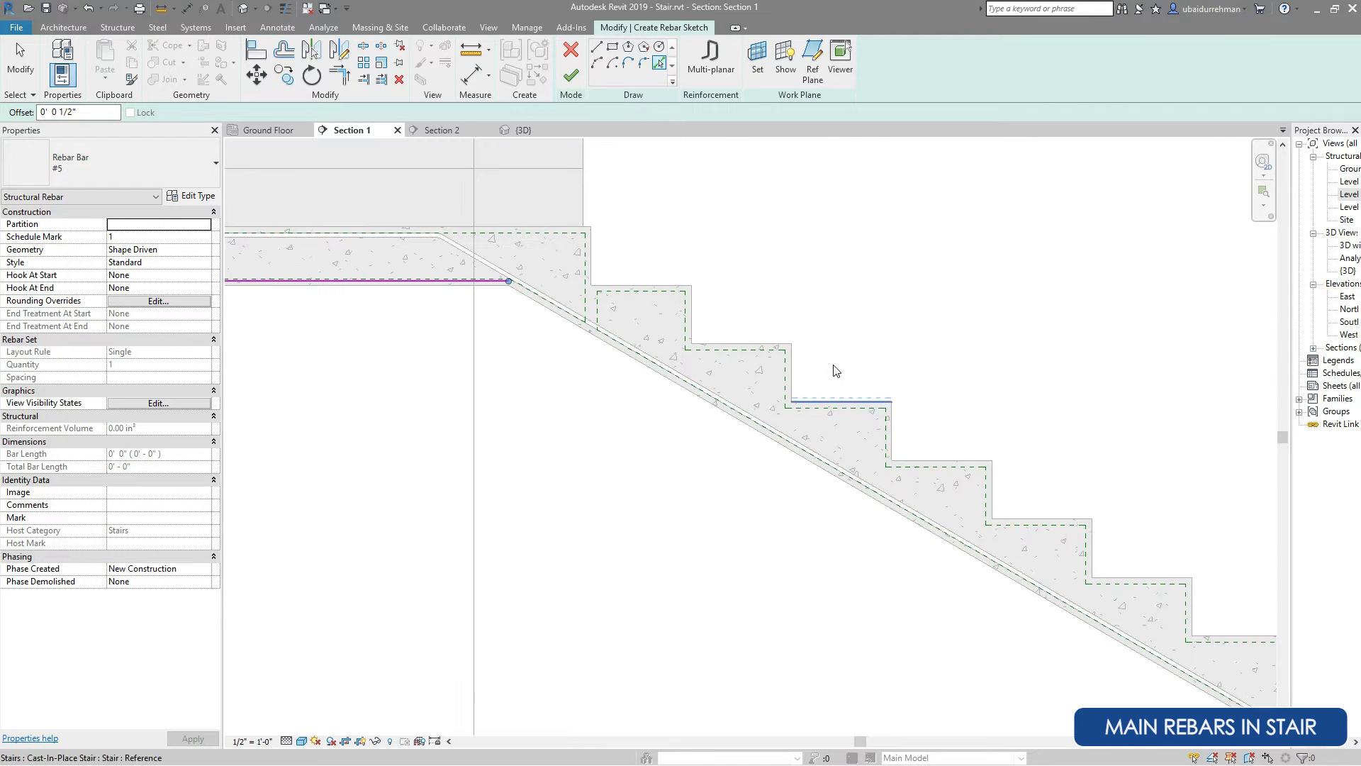
key(l)
key(i)
click(983, 526)
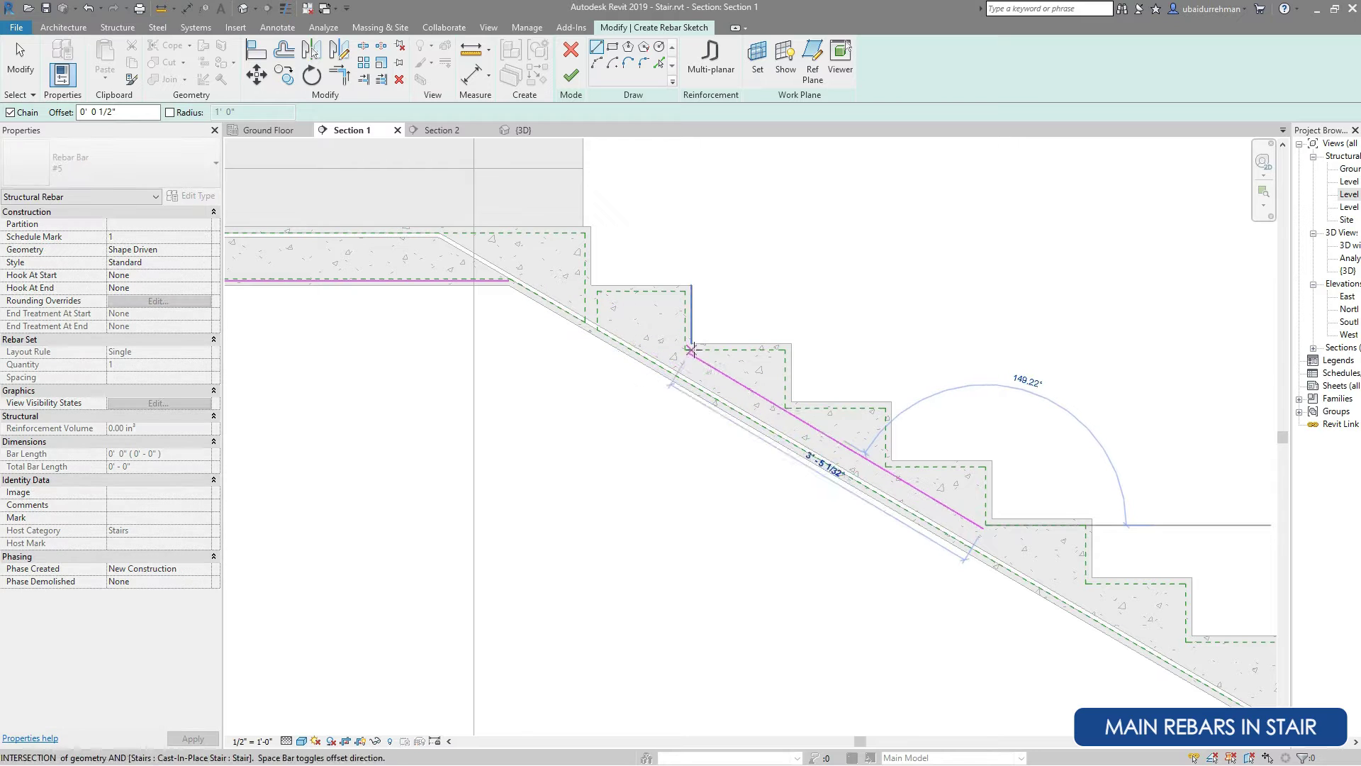
click(682, 352)
key(Escape)
scroll(844, 425, up, 3)
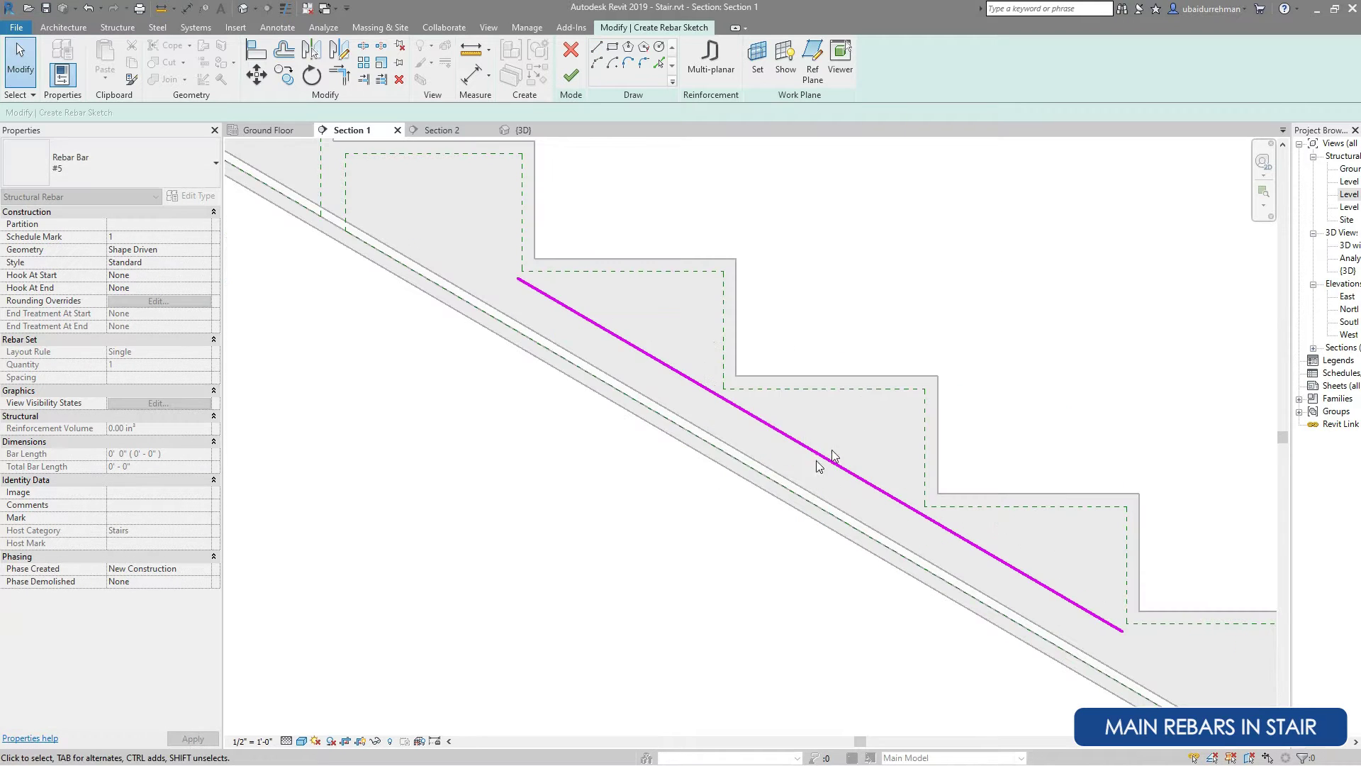
click(810, 451)
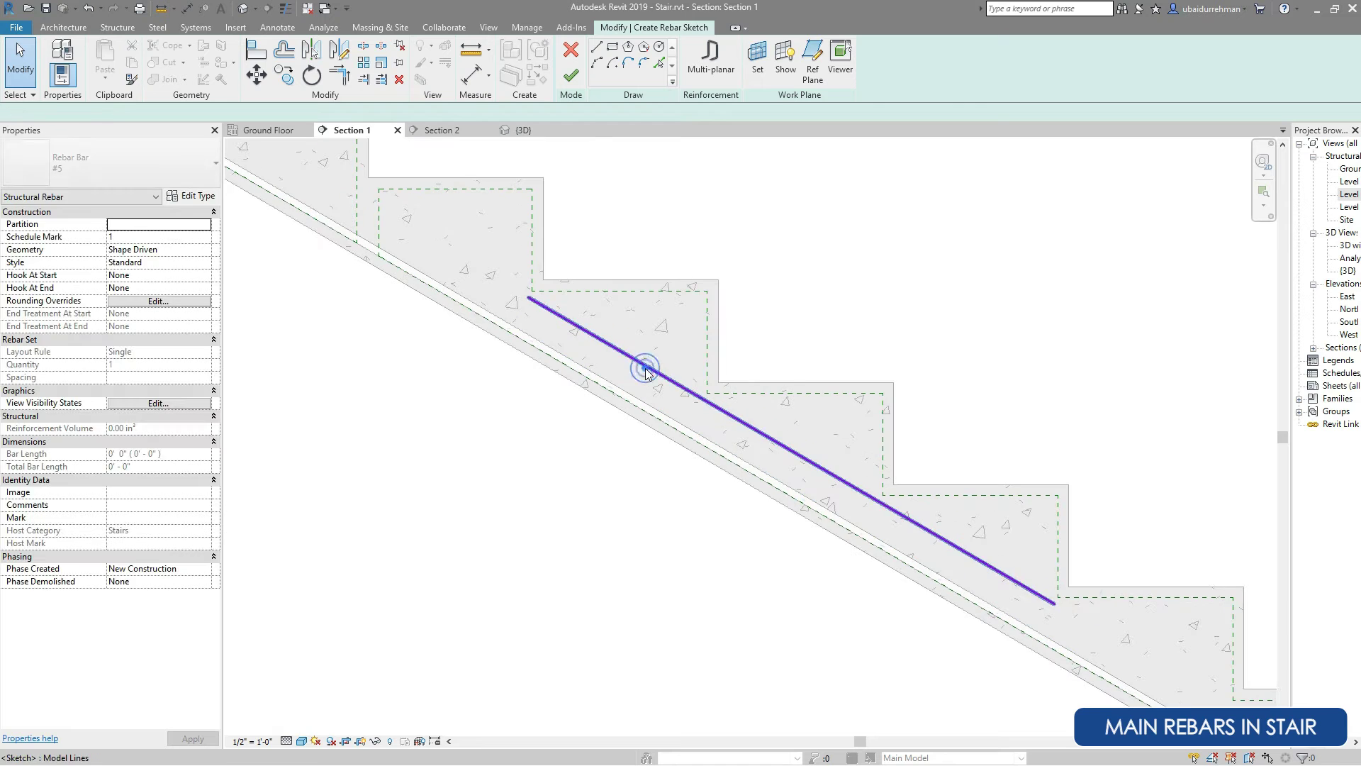
click(644, 371)
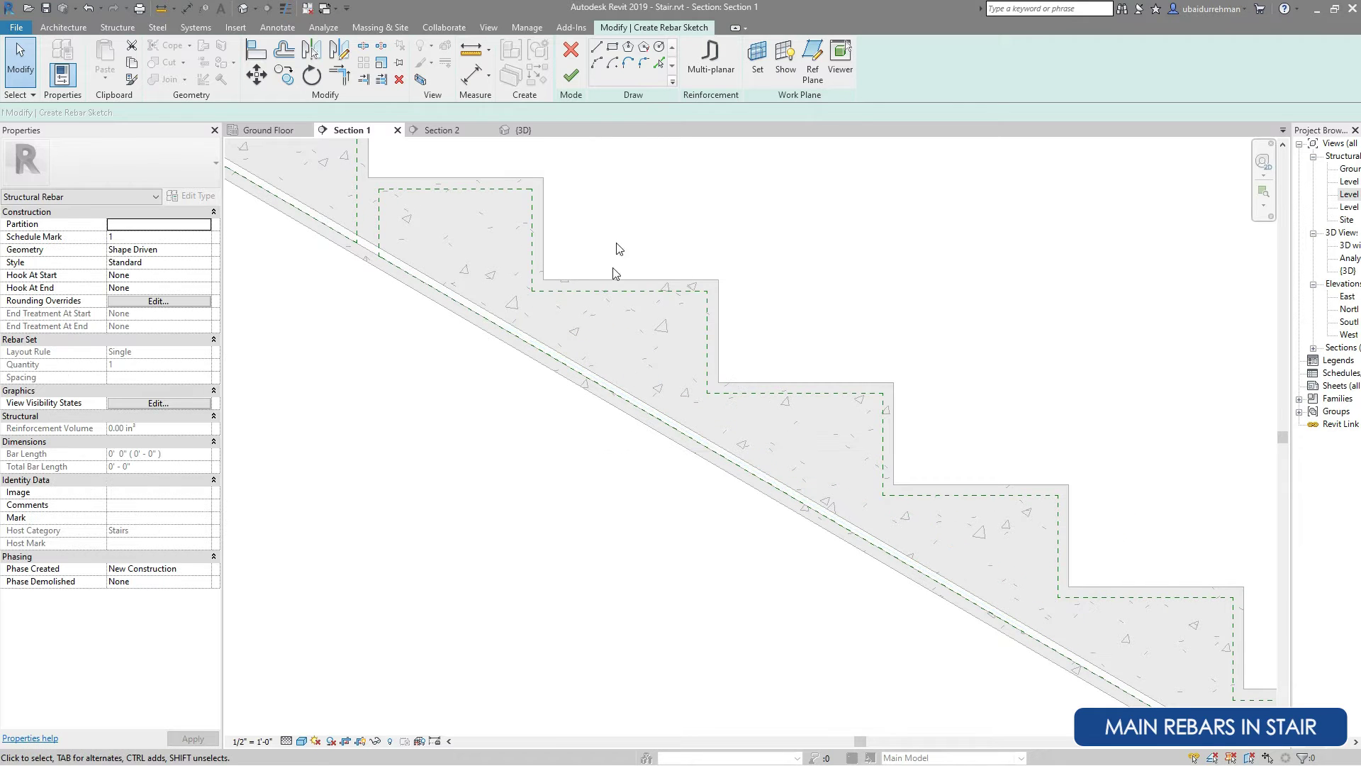
Draw a sloped line about 3'-5 11/16" long with zero offset between the inner cover corners of the upper flight's steps.
click(597, 46)
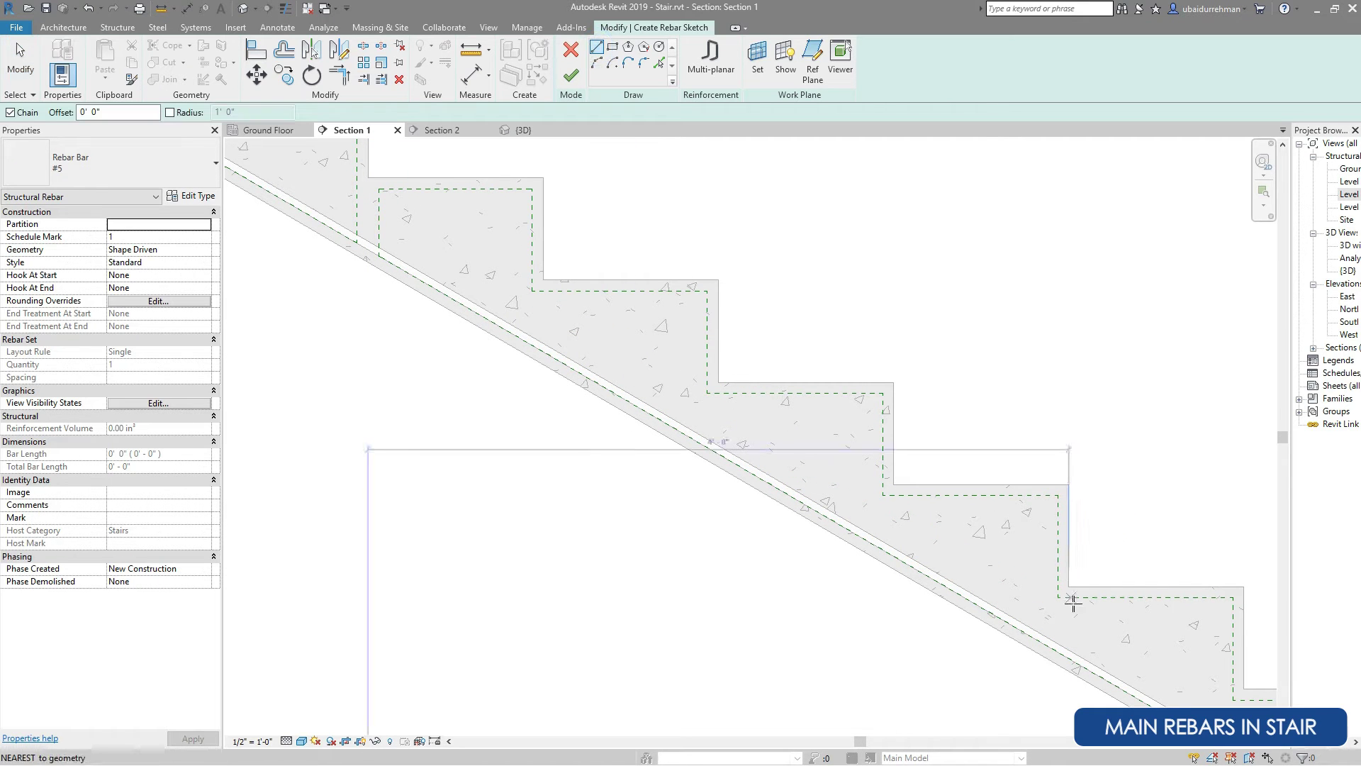
click(1059, 598)
scroll(1036, 565, down, 2)
scroll(842, 416, up, 2)
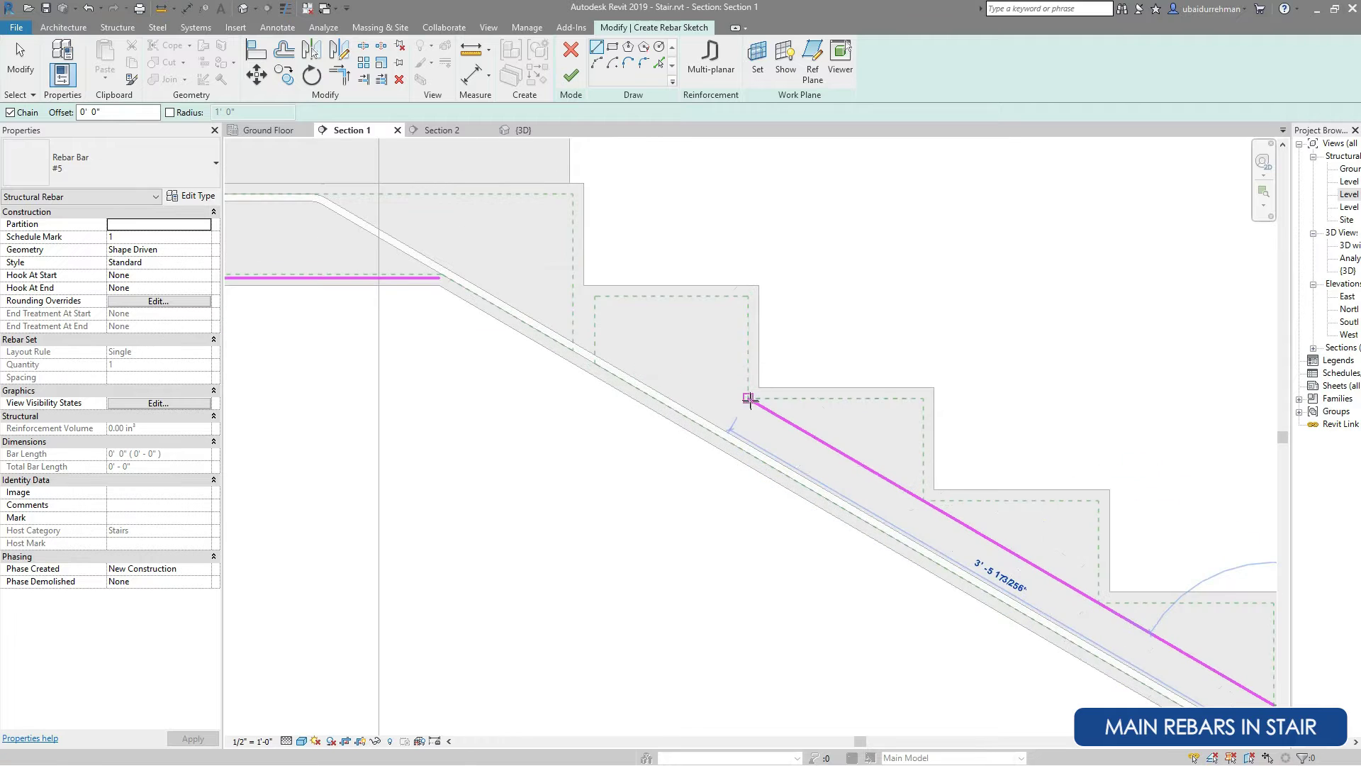
click(750, 399)
key(Escape)
key(Escape)
Trim the sloped flight line and the landing's bottom line to a corner.
scroll(872, 368, down, 1)
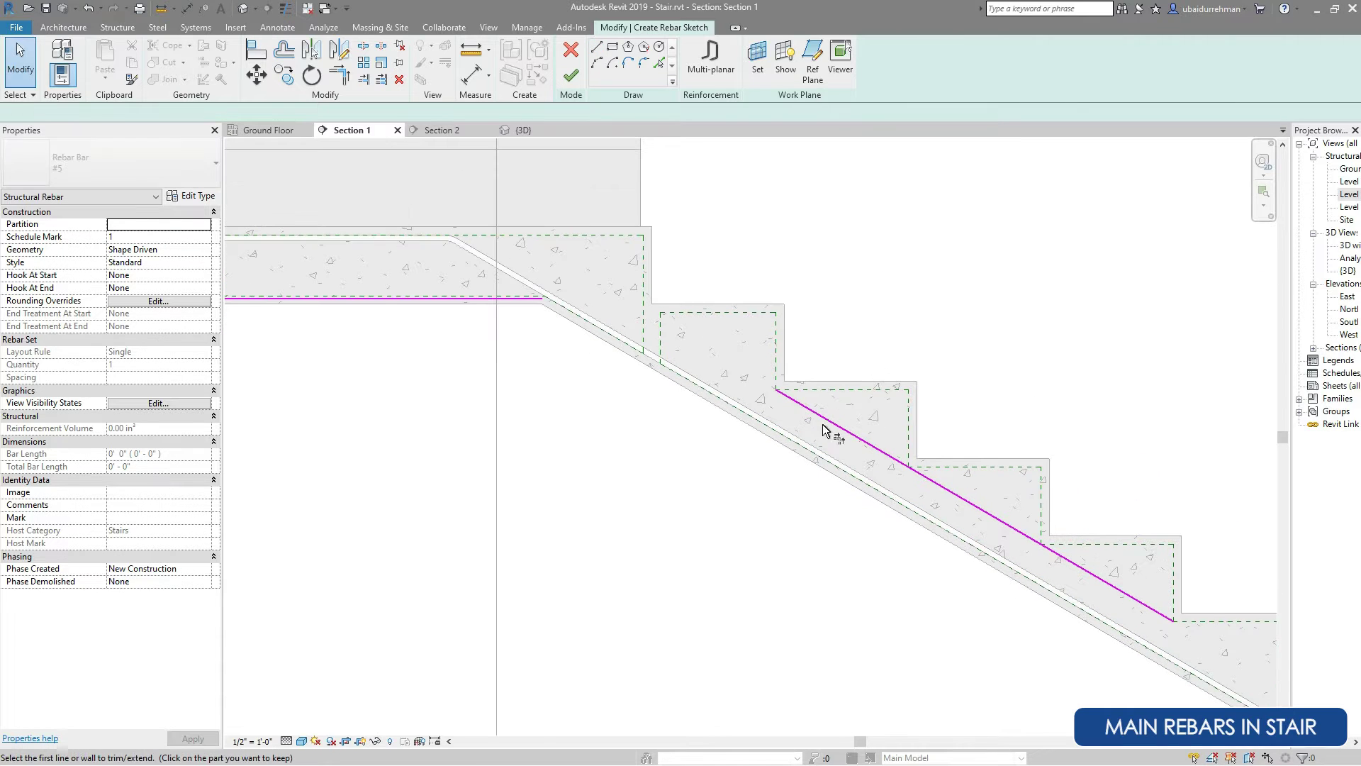
click(825, 420)
click(465, 299)
scroll(907, 333, down, 2)
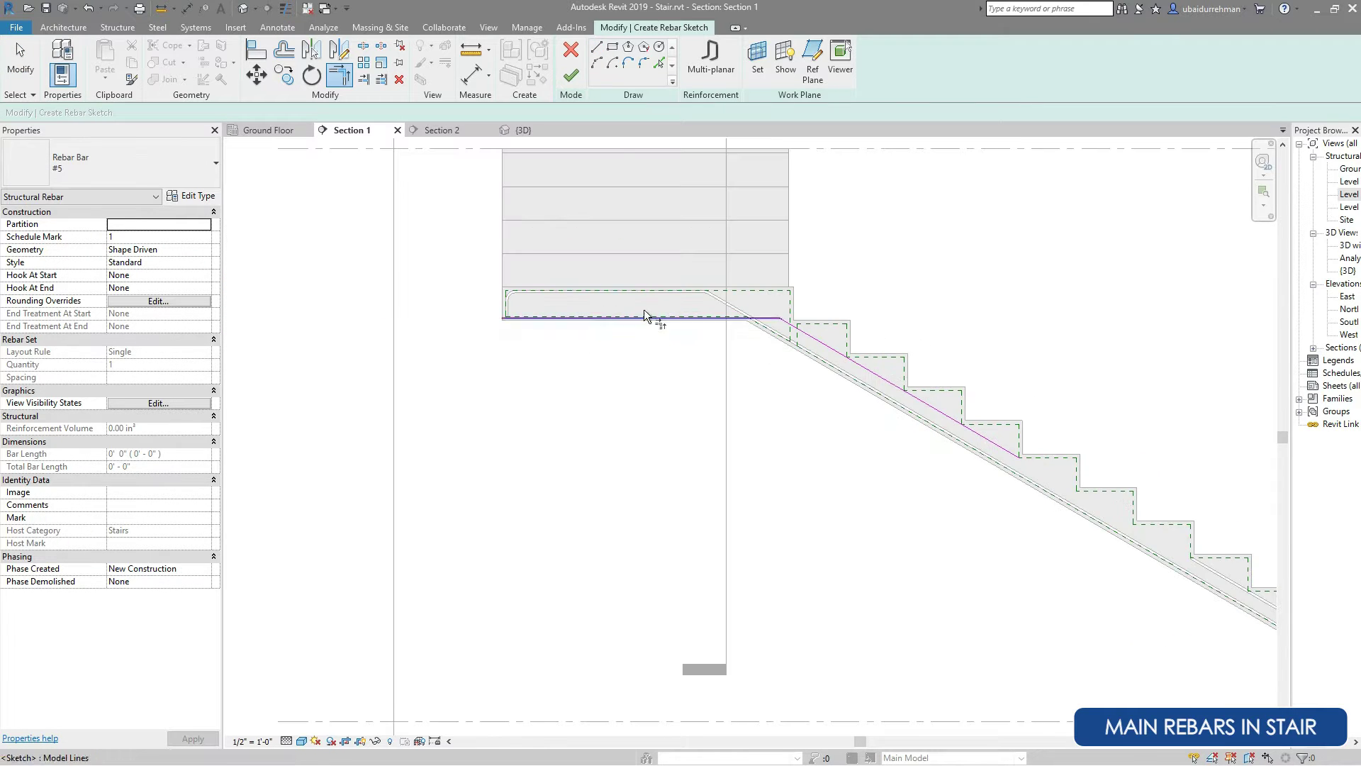
scroll(440, 286, up, 5)
key(Escape)
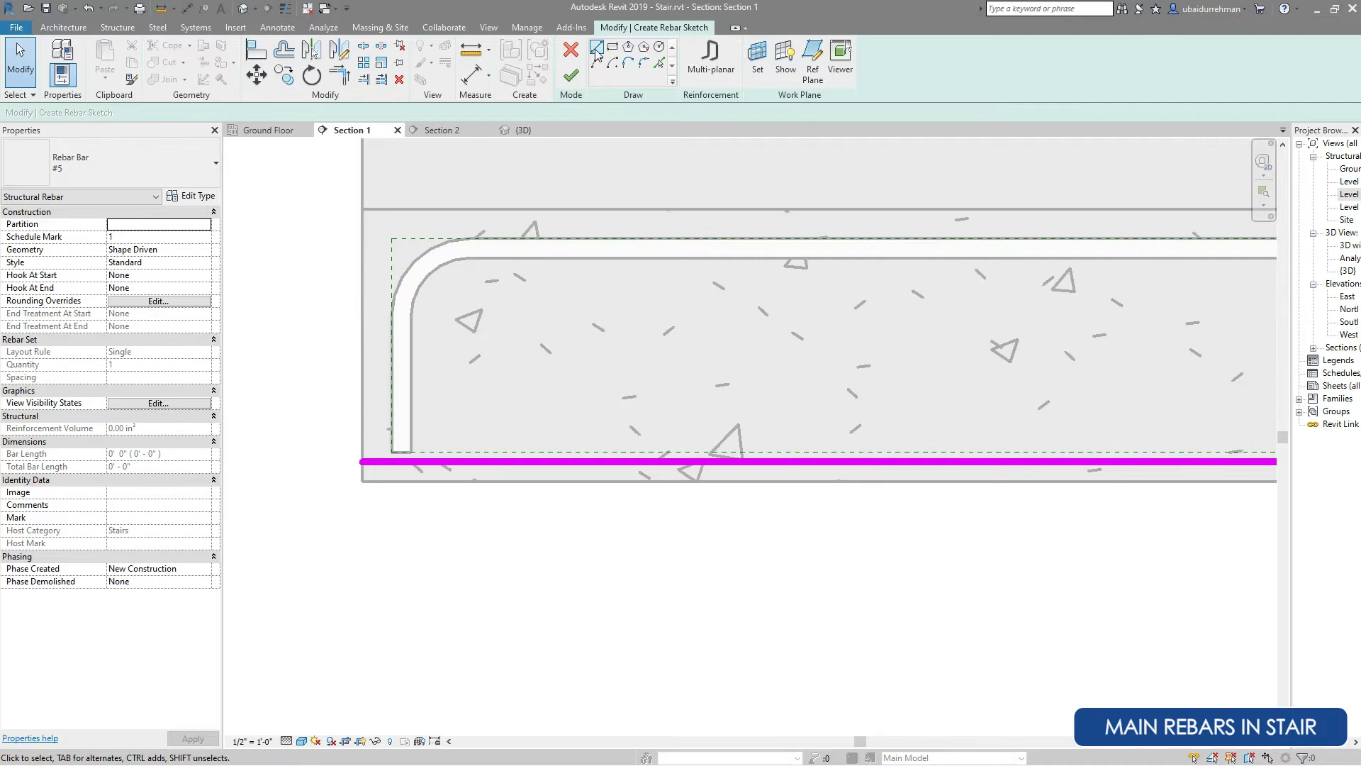
Draw a 5 1/2" vertical line along the cover at the landing's outer end and trim it to a corner with the bottom line.
click(595, 48)
click(391, 237)
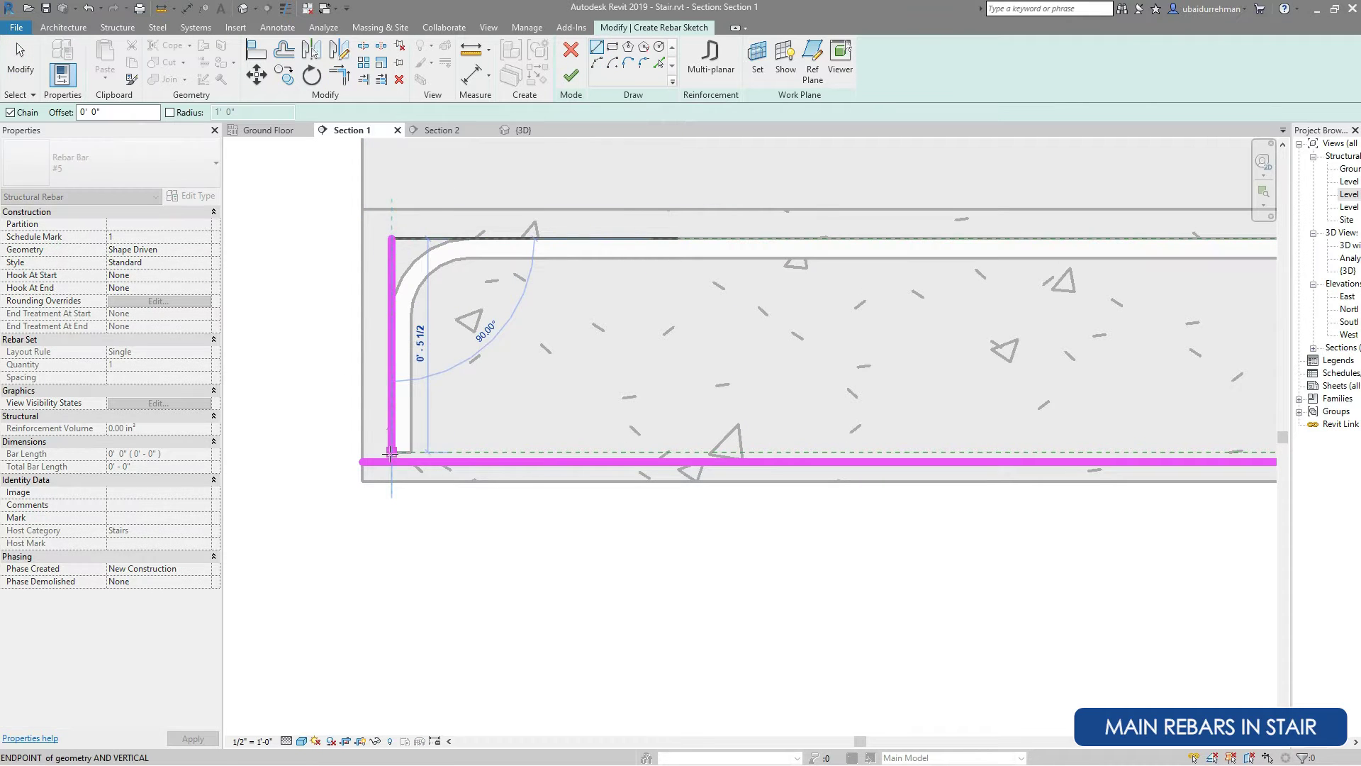
click(390, 454)
key(Escape)
key(Escape)
click(387, 416)
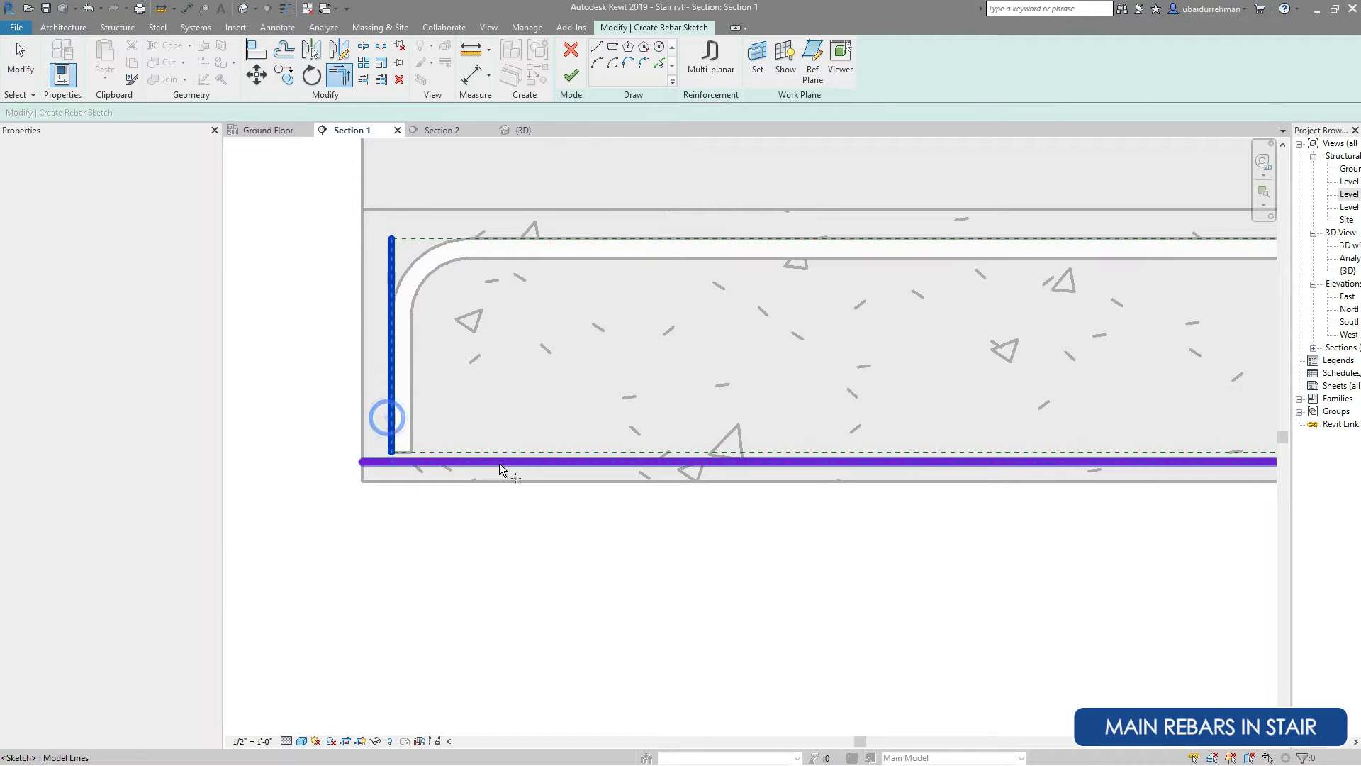
click(500, 464)
key(Escape)
Set the sketched bar's type to #4, finish the sketch and leave rebar placement.
scroll(316, 388, down, 9)
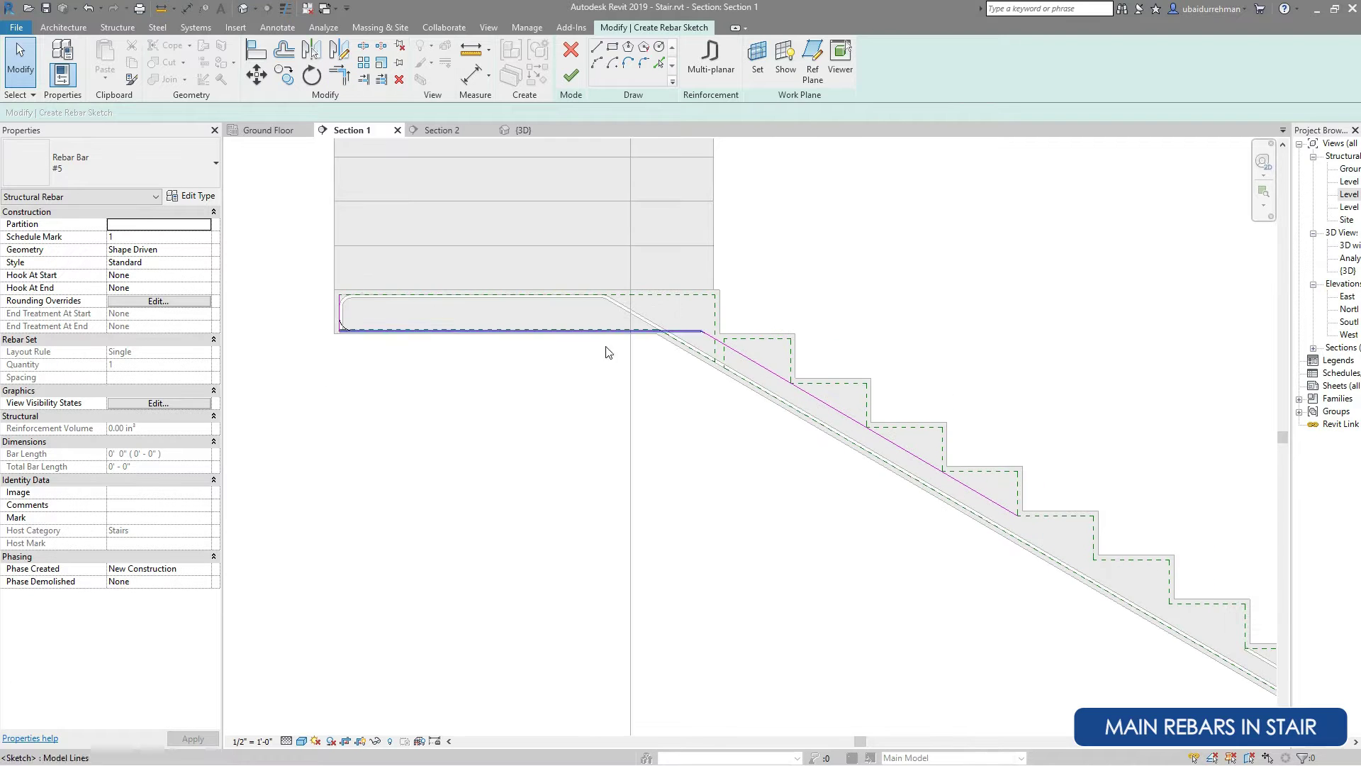
scroll(608, 353, up, 2)
click(104, 156)
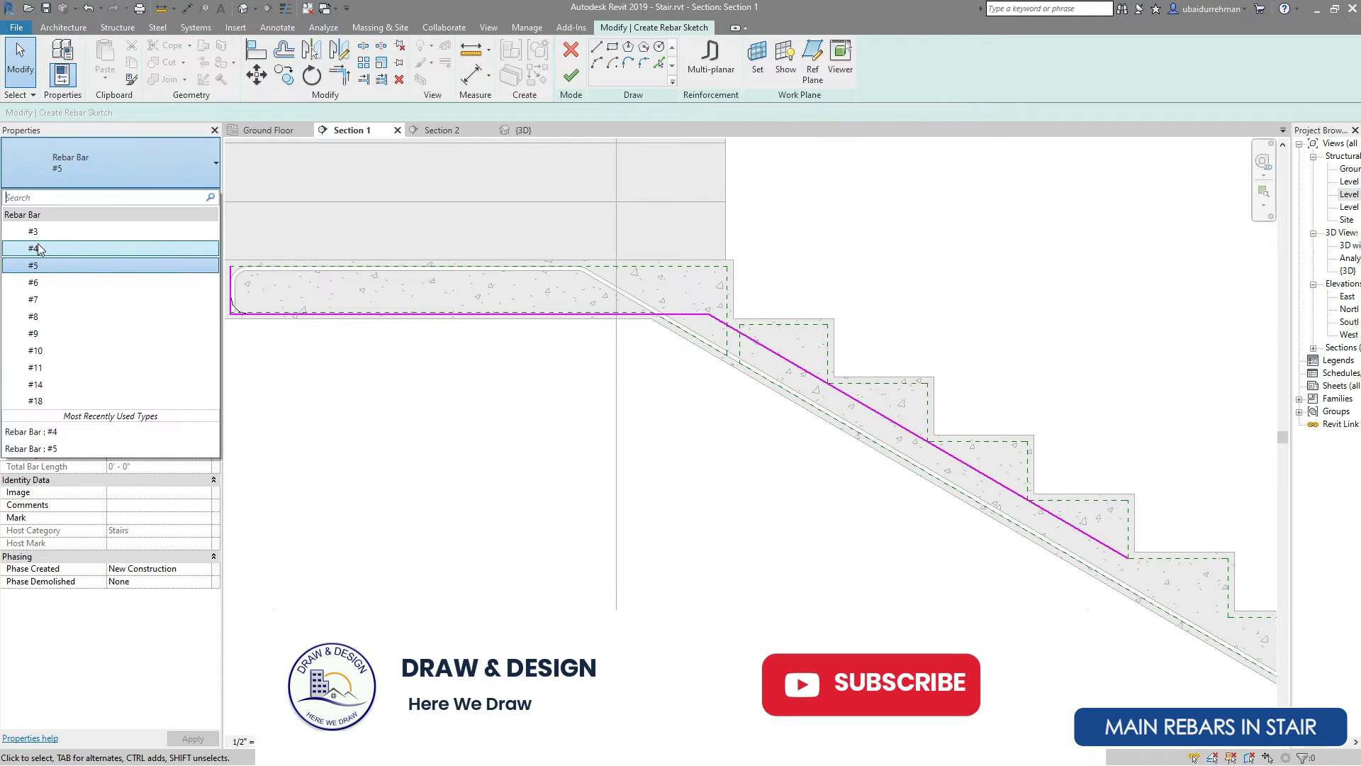
click(37, 248)
click(571, 75)
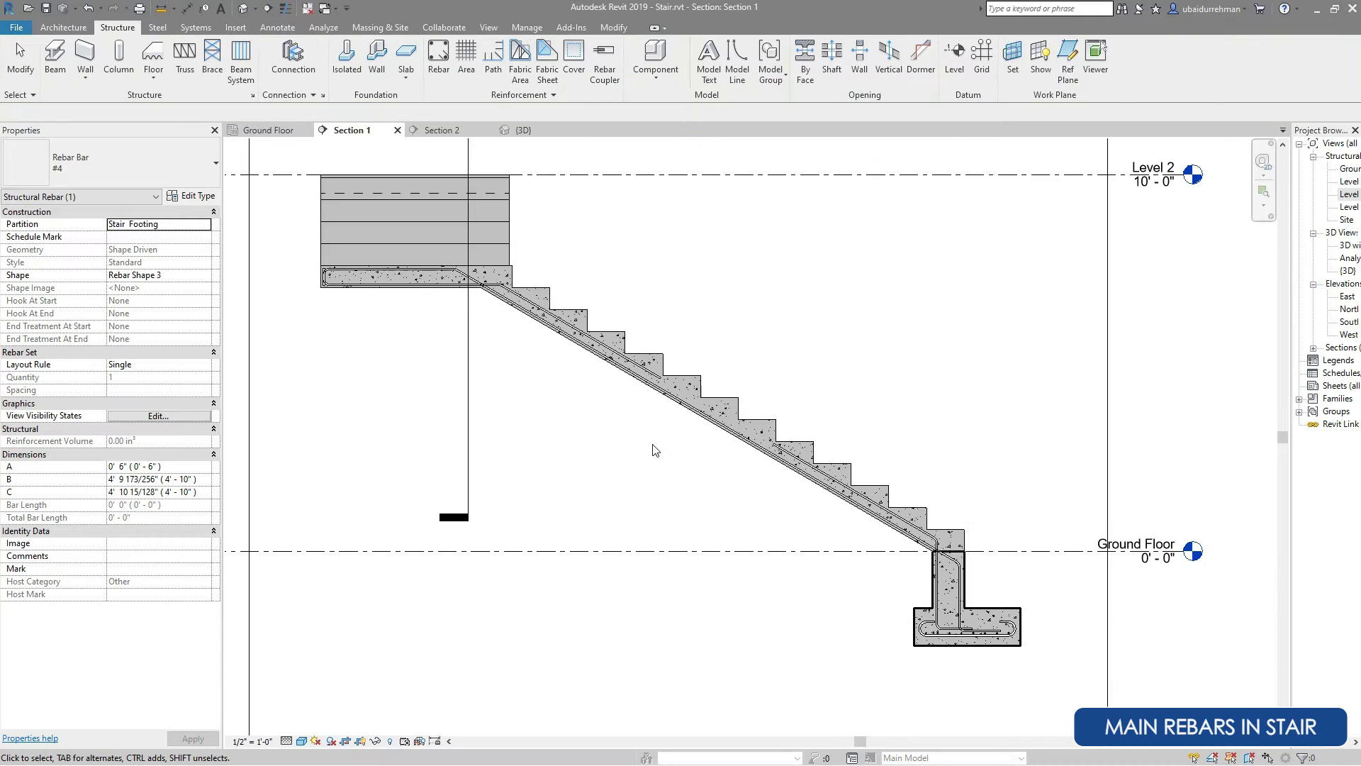
click(656, 449)
Switch to the Section 2 view and start a sketched rebar hosted by the stair's upper flight.
scroll(653, 461, up, 1)
scroll(710, 468, down, 1)
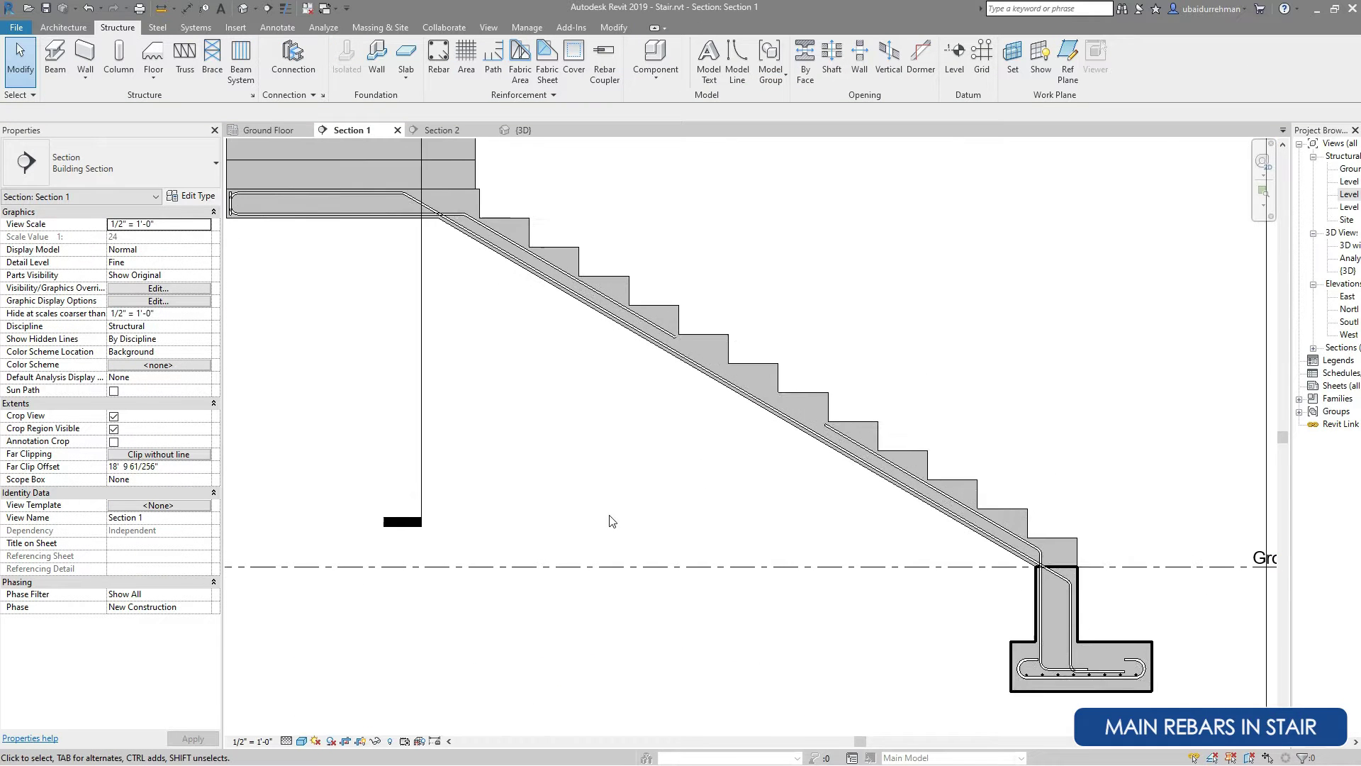
click(441, 130)
scroll(376, 334, down, 6)
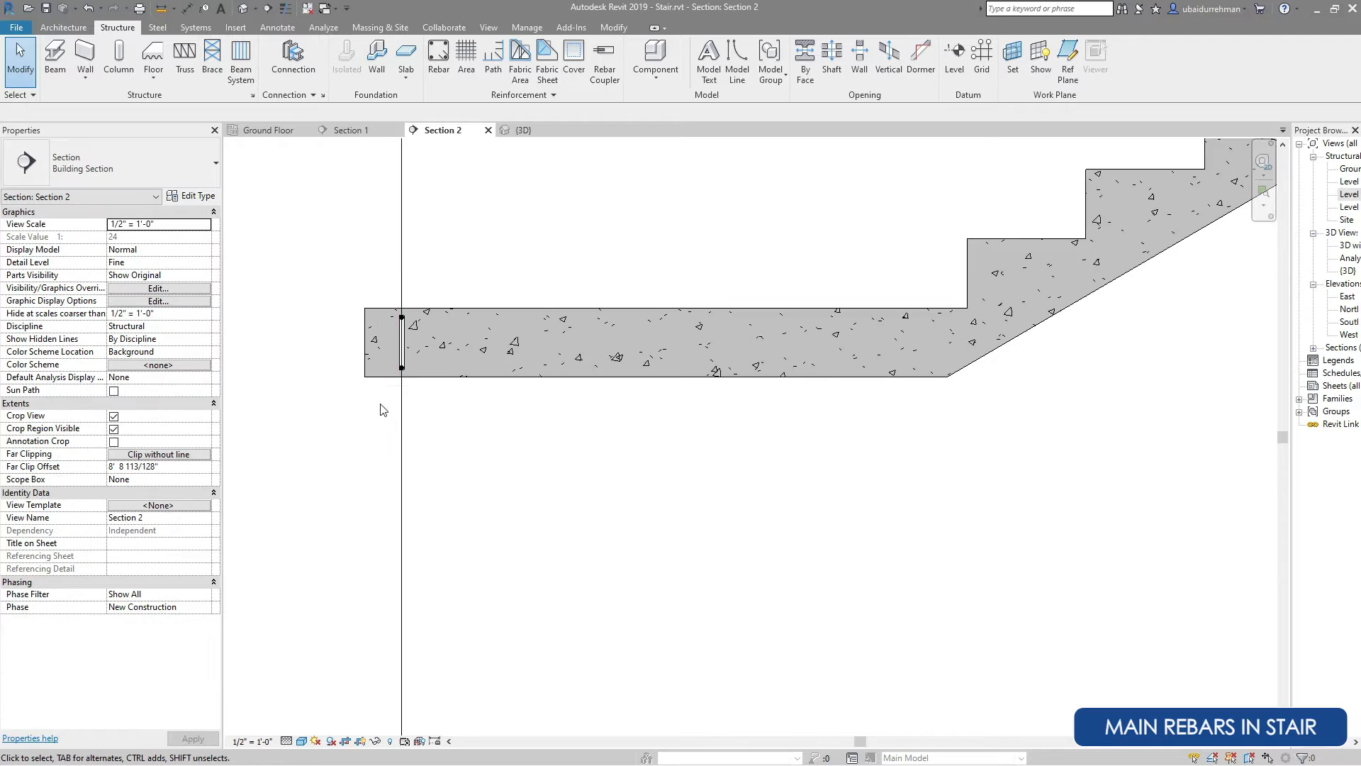
scroll(879, 174, up, 3)
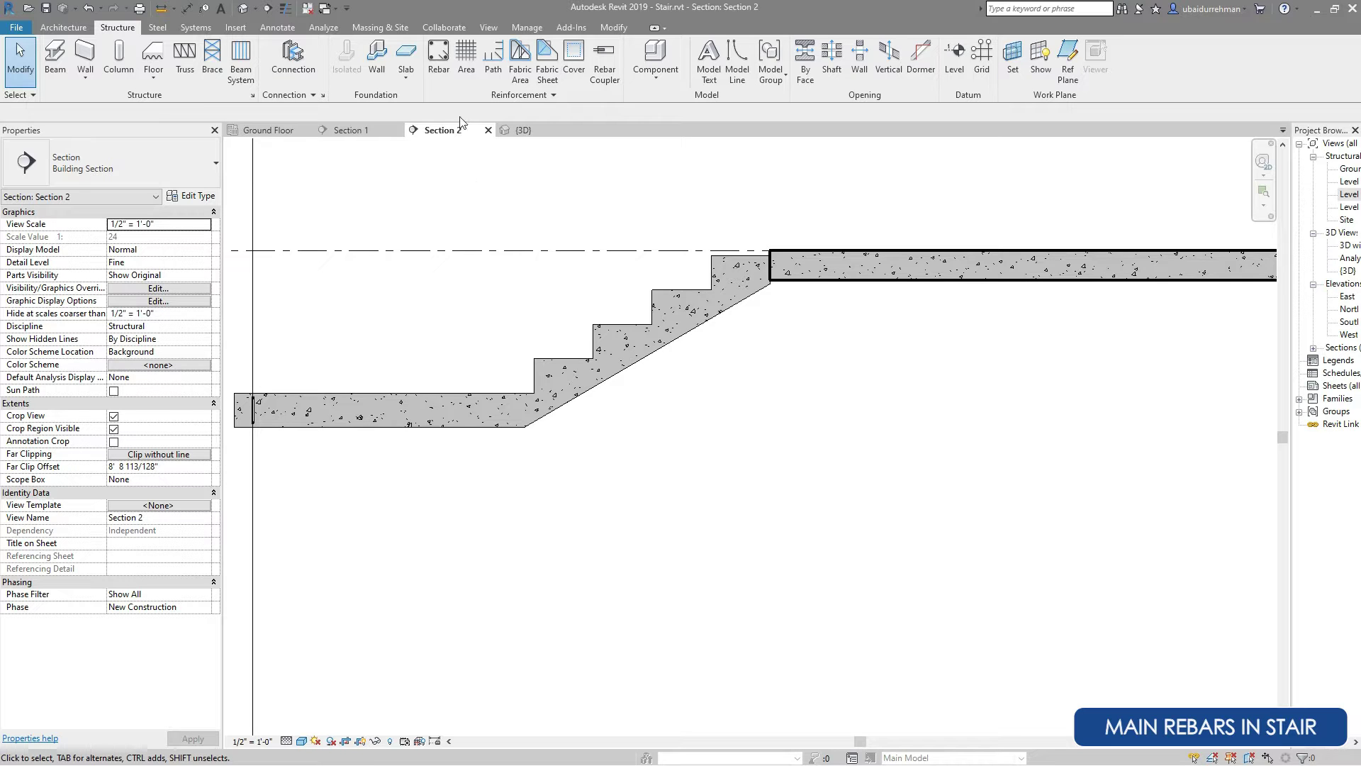
click(439, 57)
click(606, 73)
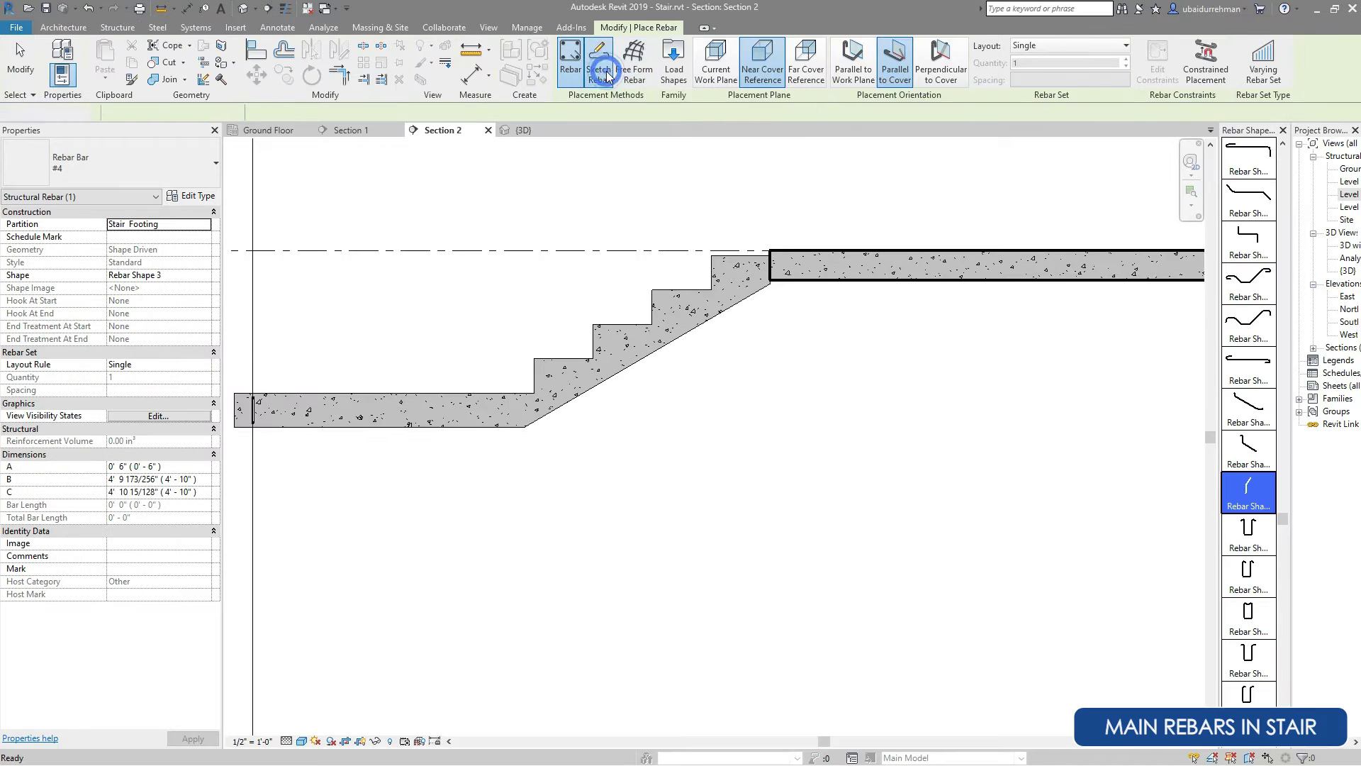
click(662, 294)
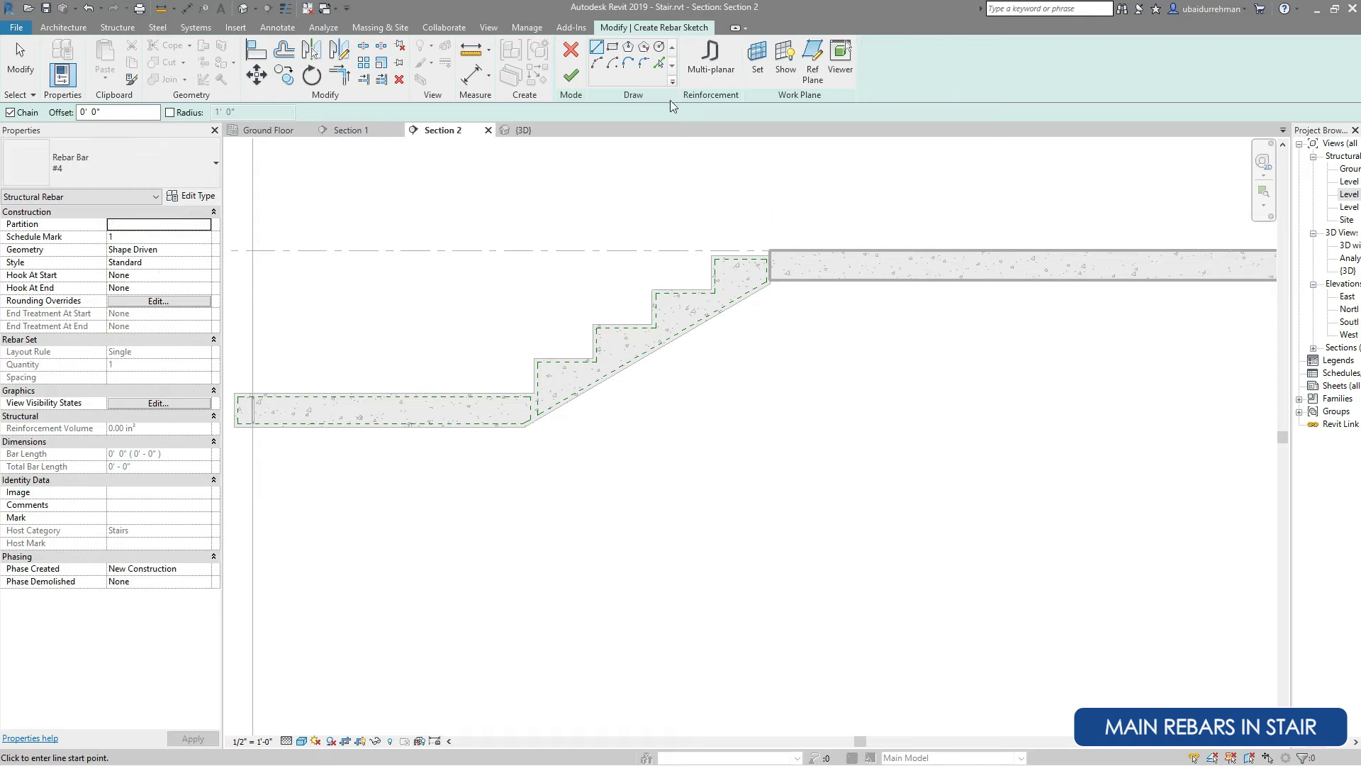
Pick the landing's bottom and outer end edges as connected sketch lines with a 1/2" offset.
click(660, 62)
scroll(709, 248, down, 2)
scroll(419, 333, up, 5)
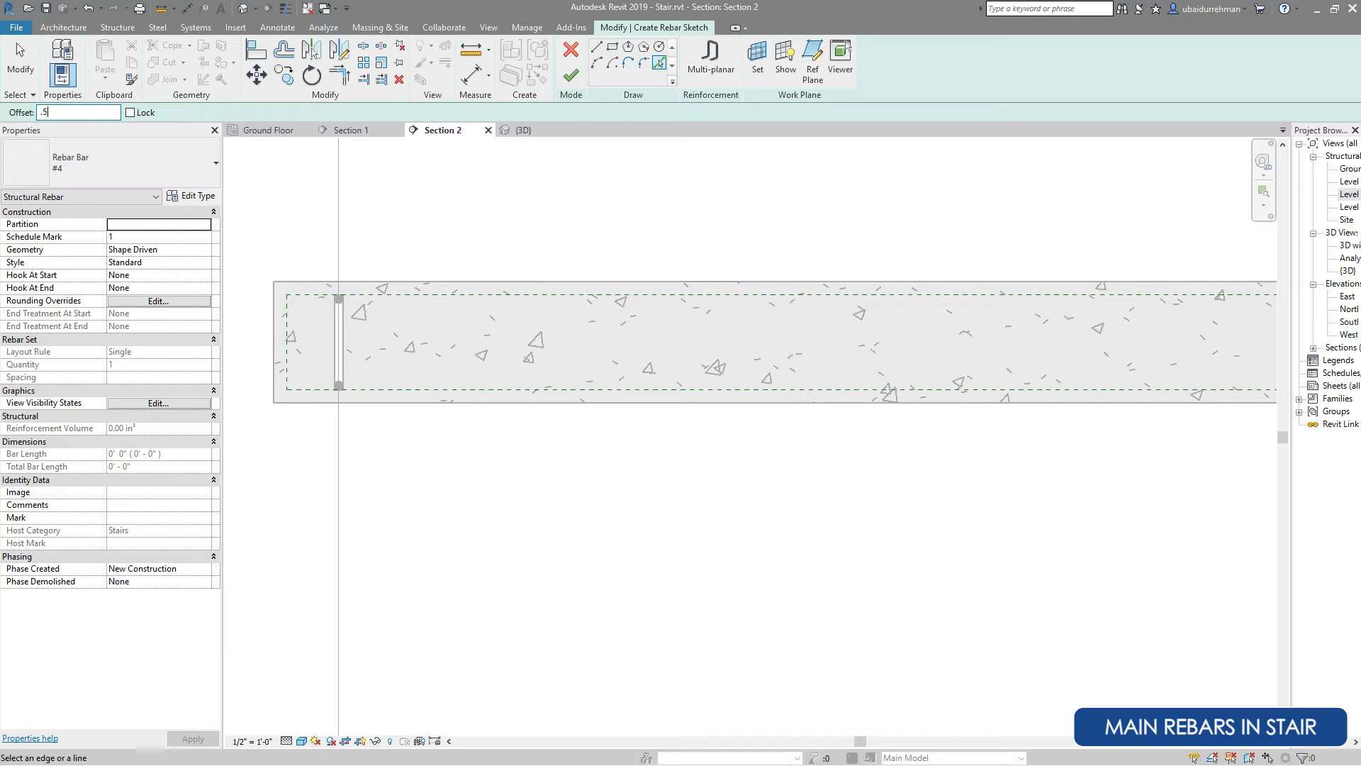
click(558, 395)
click(274, 333)
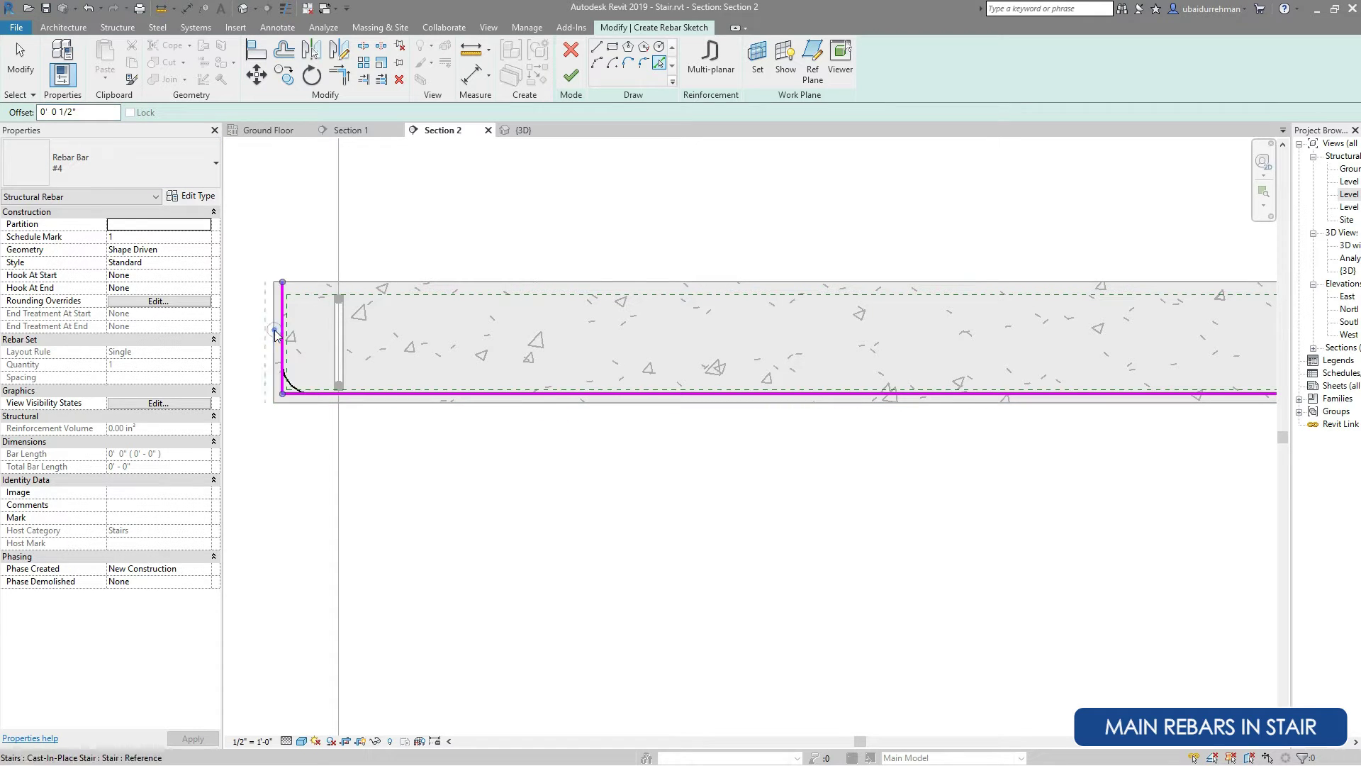
Draw a sloped line with 0" offset through the upper flight, from the top riser's inner cover corner to the one two steps below.
scroll(277, 333, down, 4)
scroll(746, 258, up, 3)
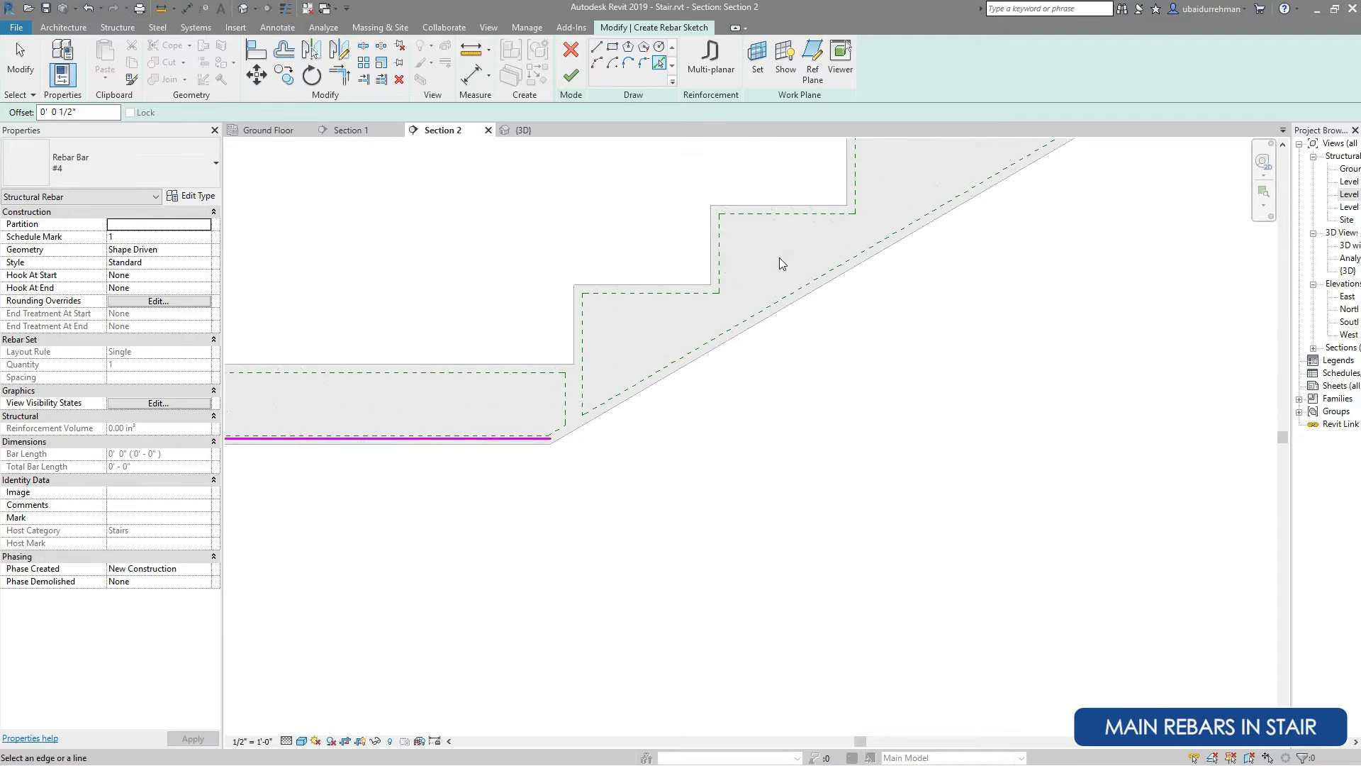
click(597, 48)
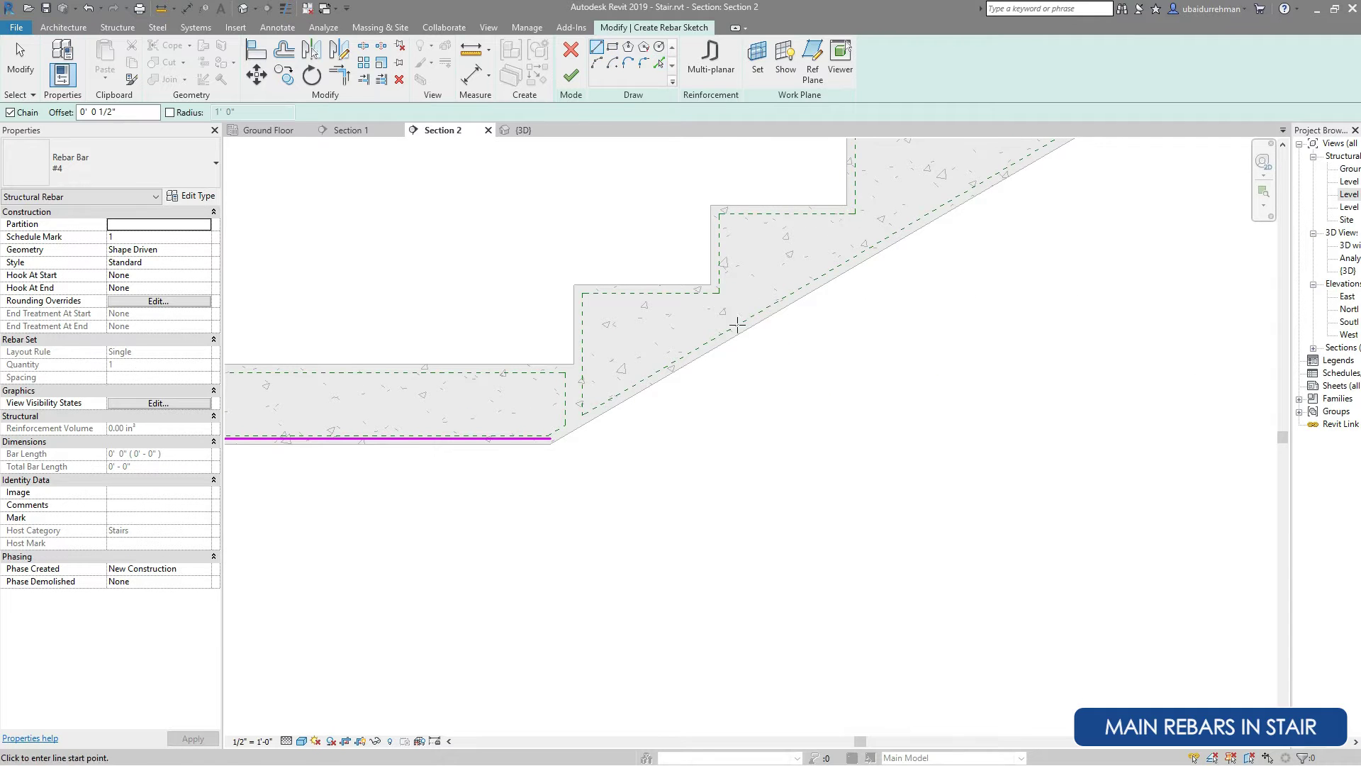
scroll(856, 214, down, 4)
scroll(839, 225, up, 3)
click(836, 264)
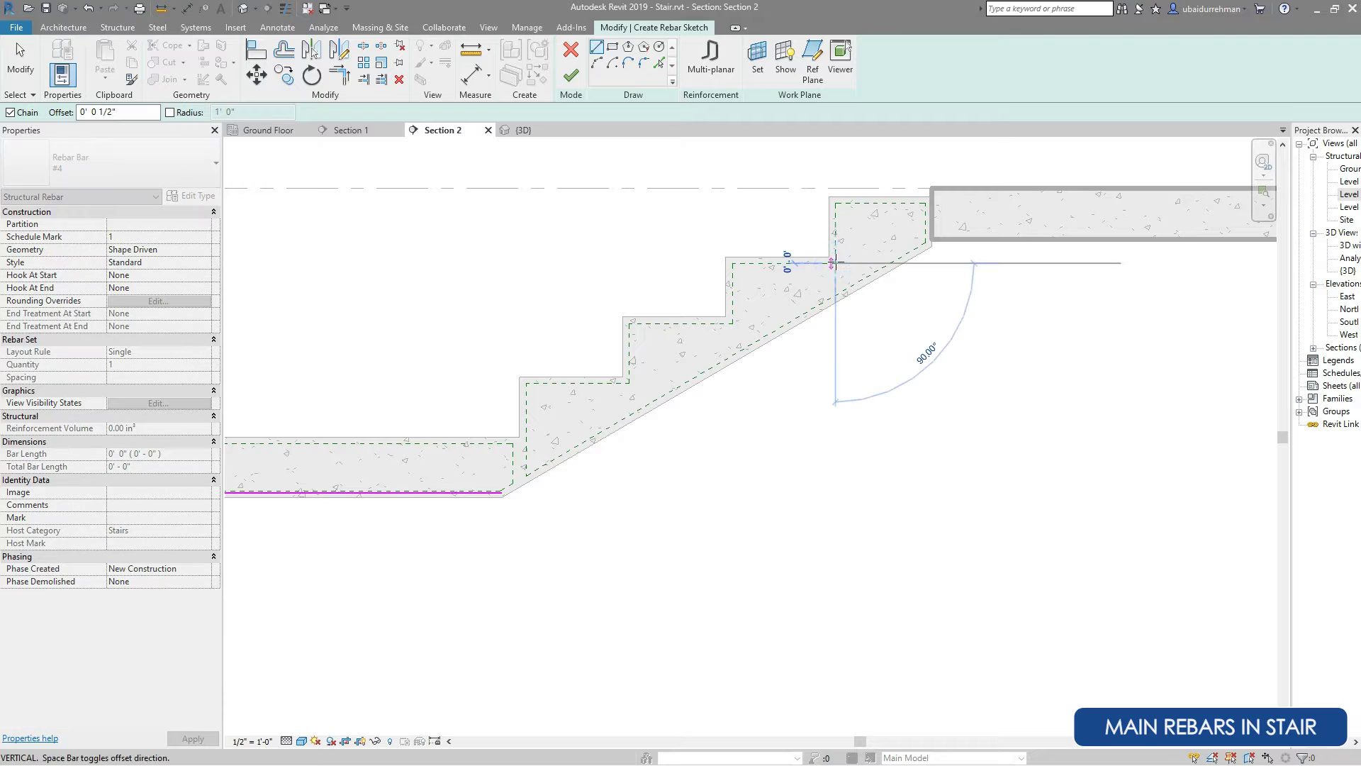
key(Escape)
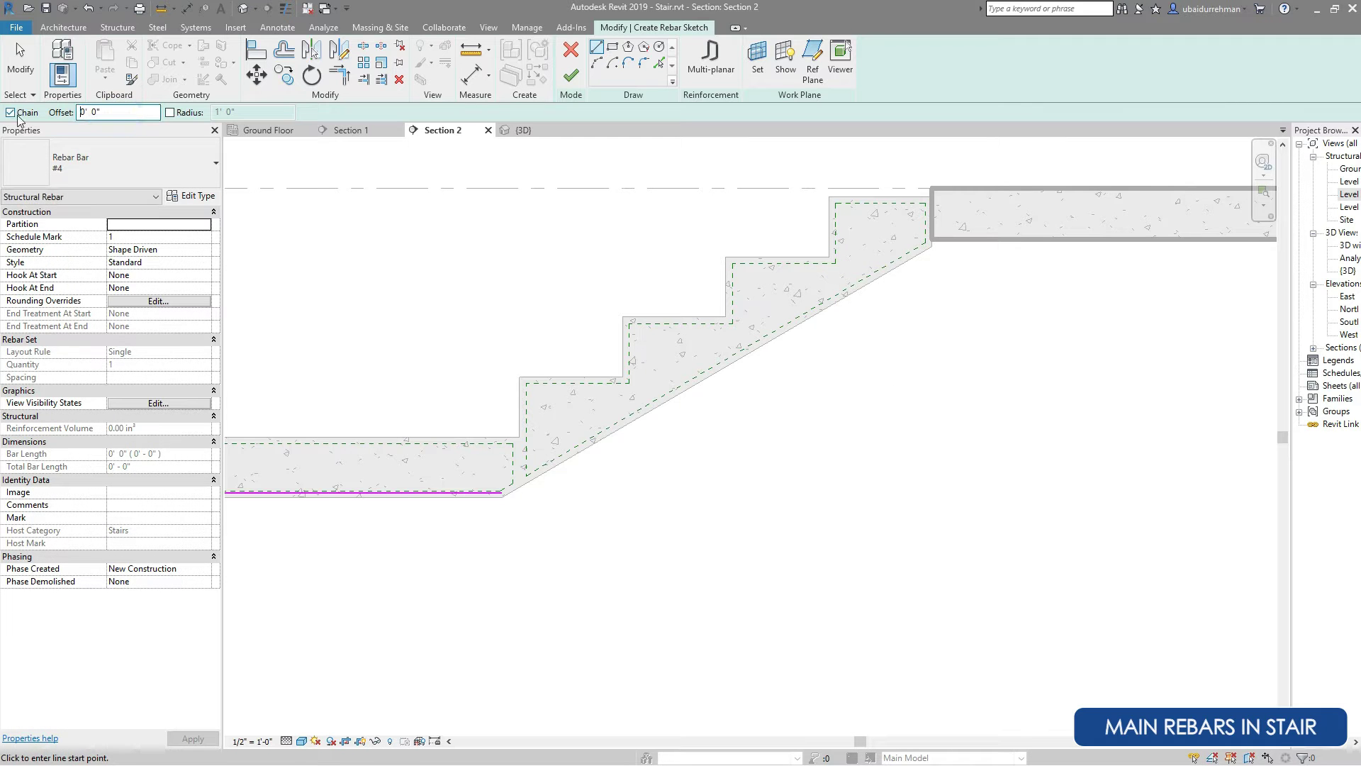
click(836, 263)
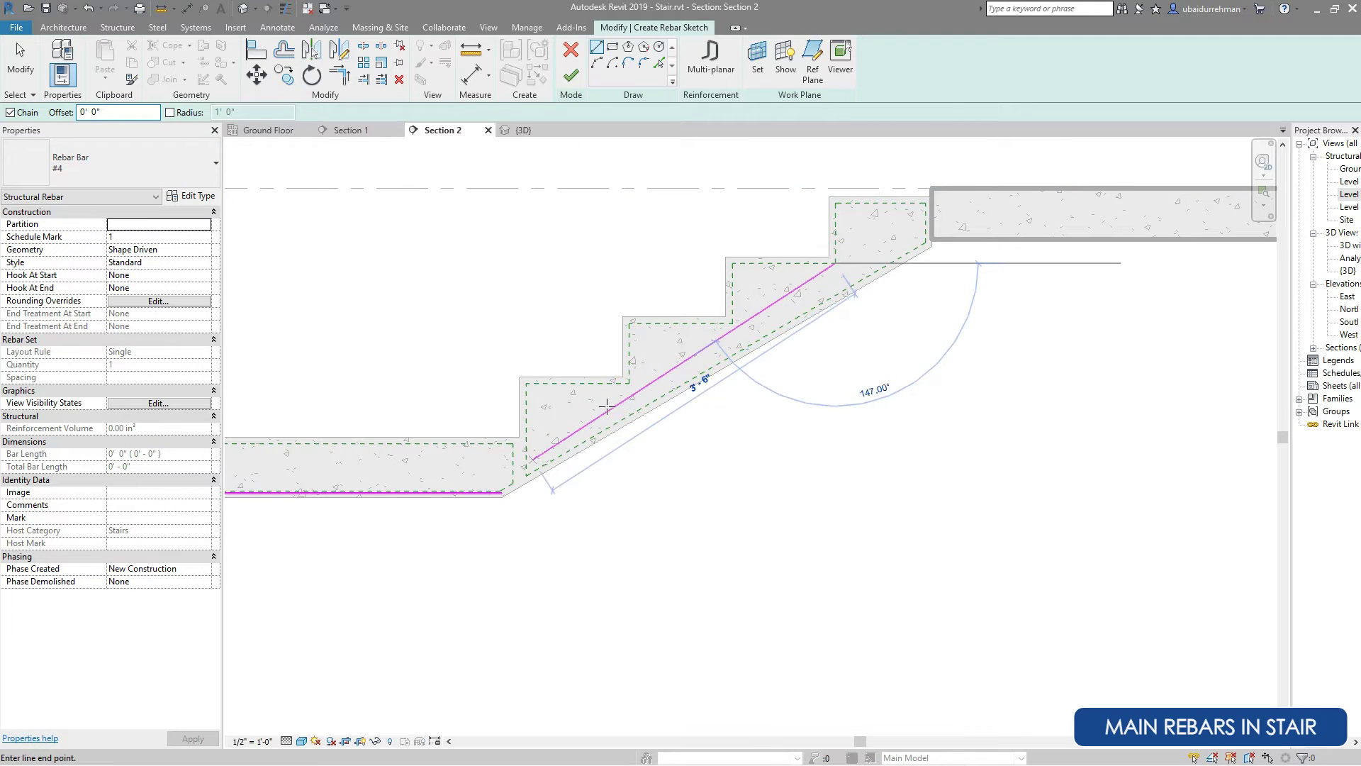
click(629, 383)
key(Escape)
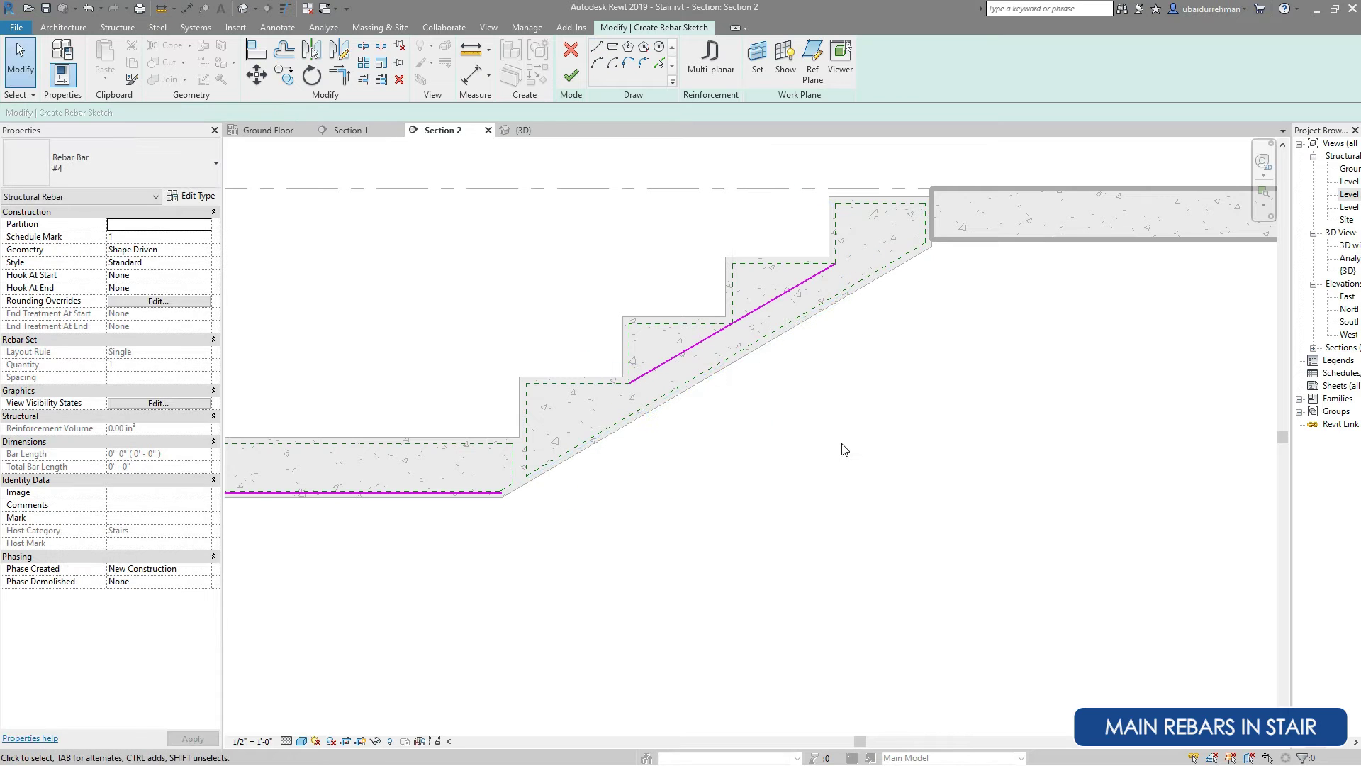
Trim the sloped flight line and the landing's bottom line to a corner.
key(t)
key(r)
click(682, 354)
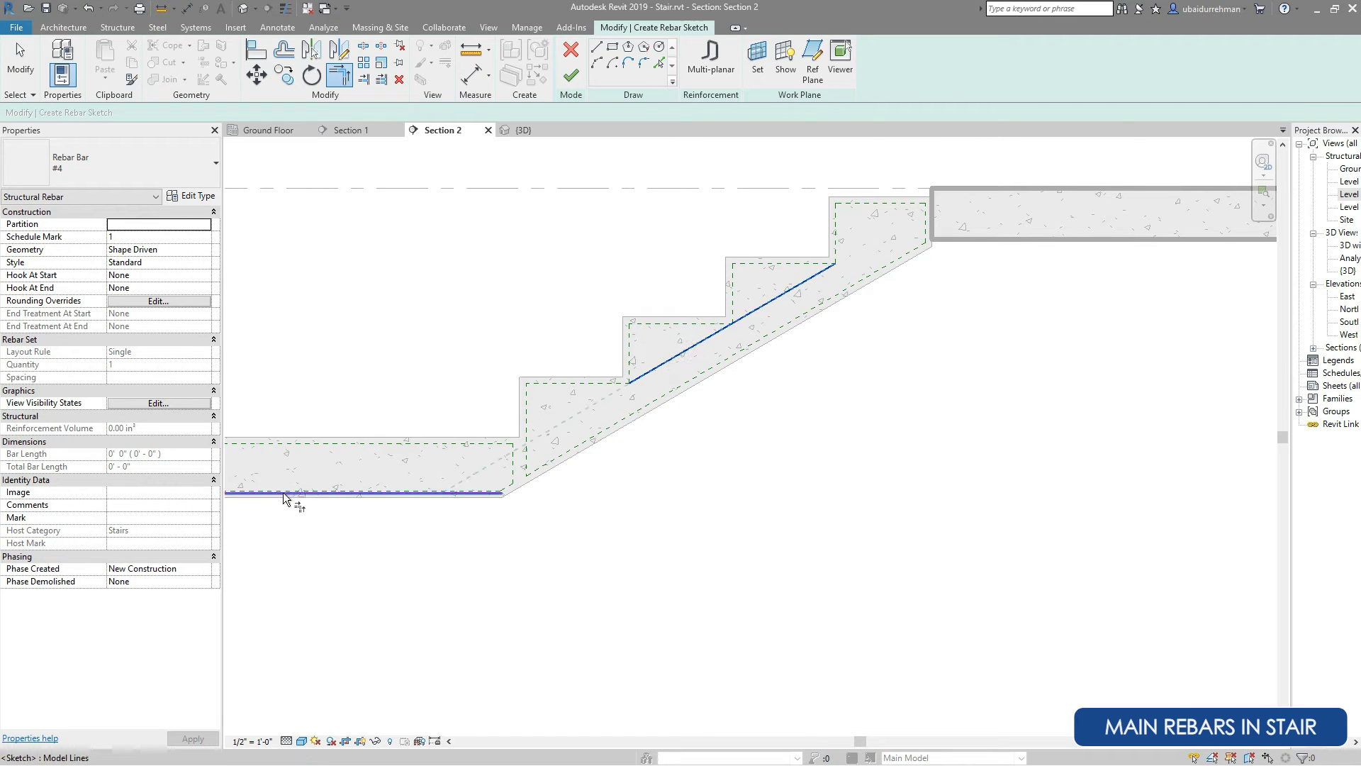
click(283, 493)
scroll(704, 447, down, 2)
key(Escape)
scroll(975, 282, up, 3)
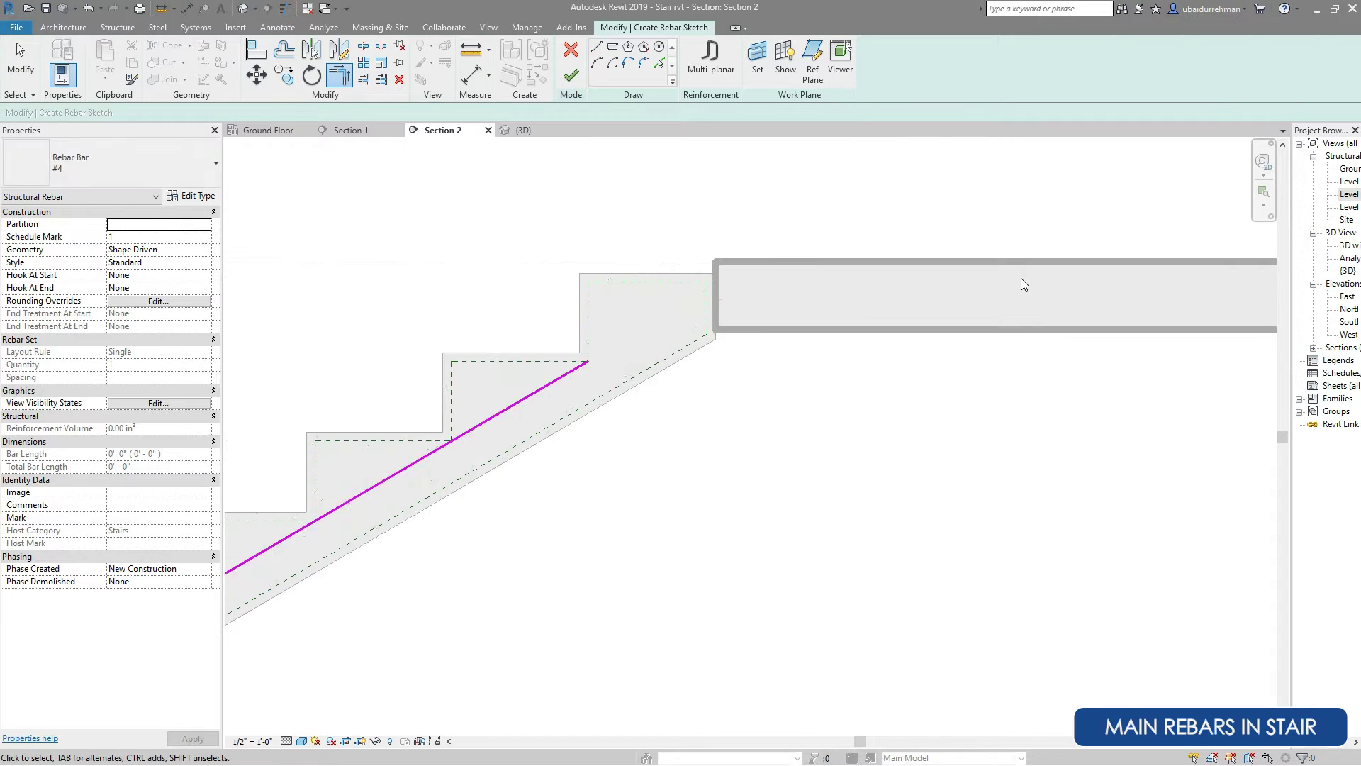
key(Escape)
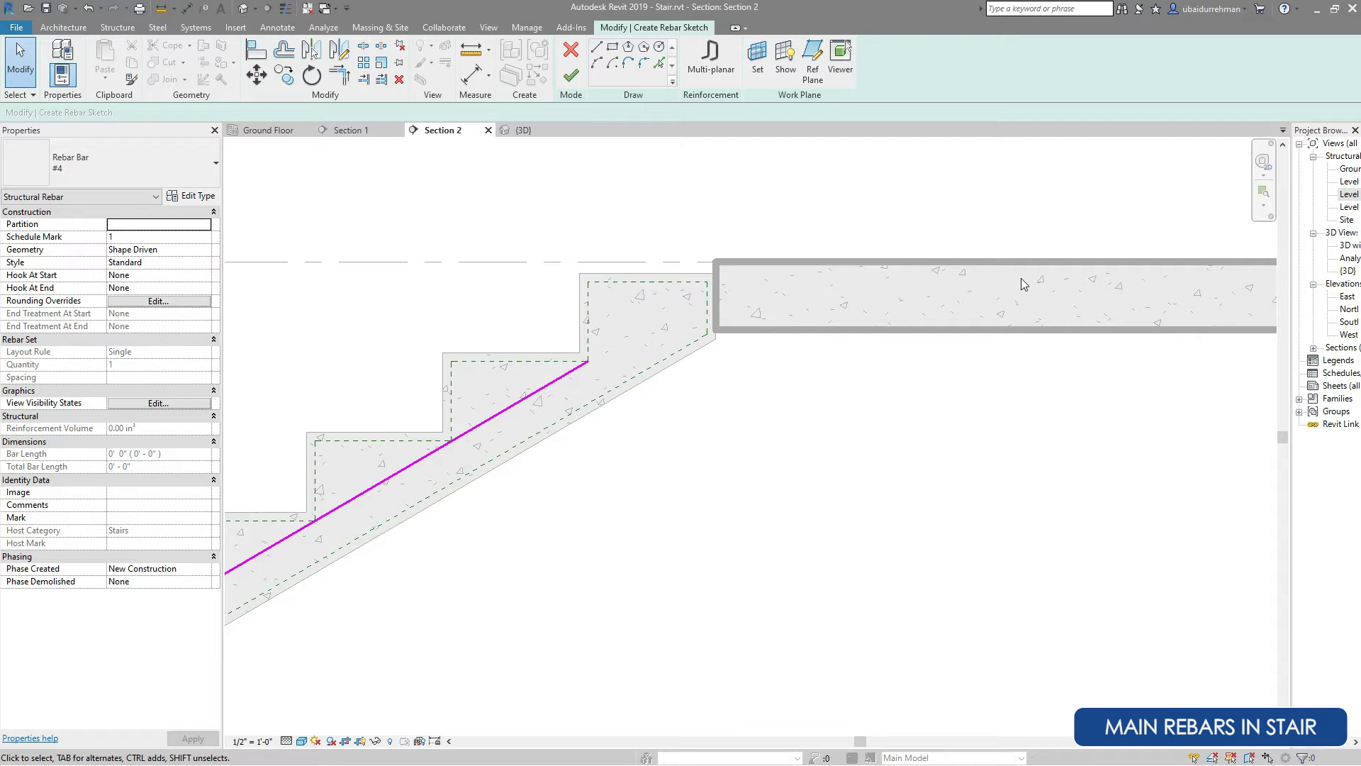
Pick the upper slab's bottom edge as a sketch line with a 1/2" offset.
scroll(1021, 278, down, 2)
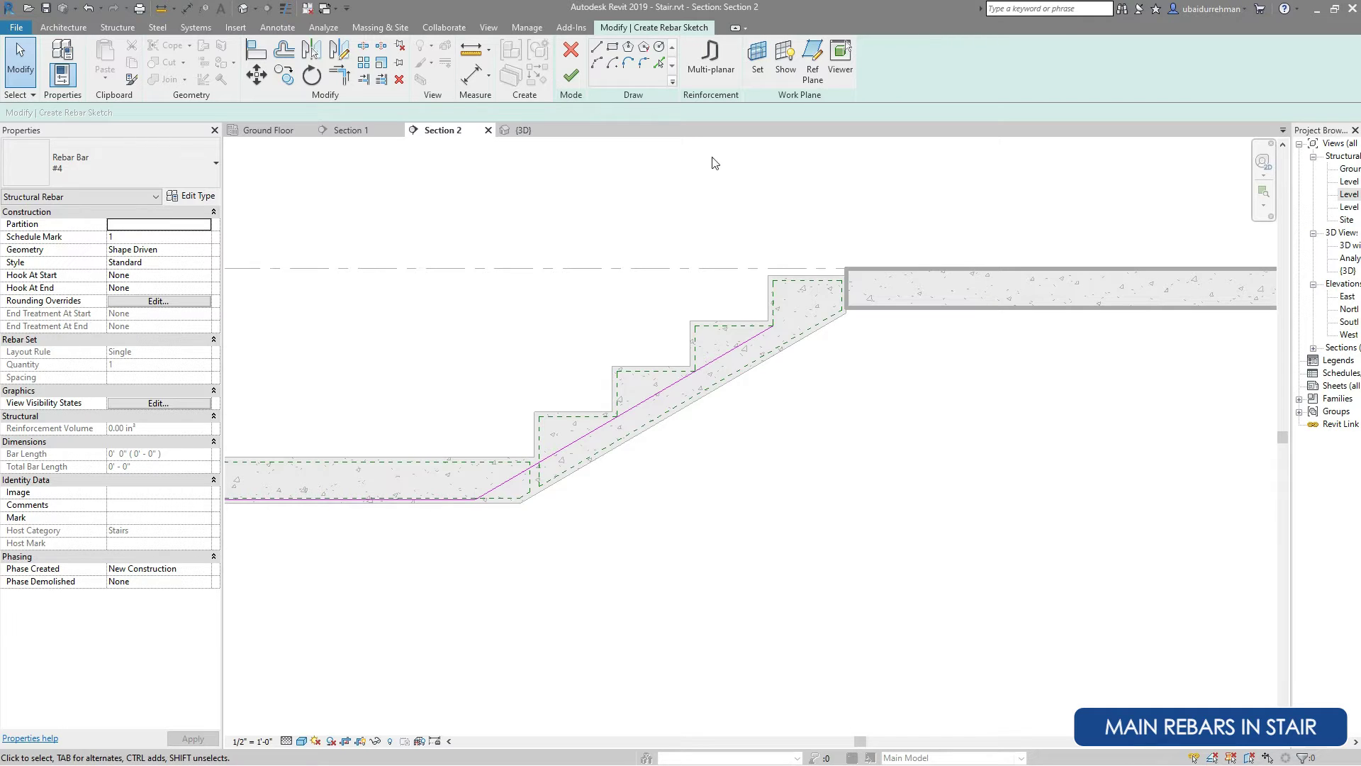
click(660, 64)
scroll(942, 298, up, 3)
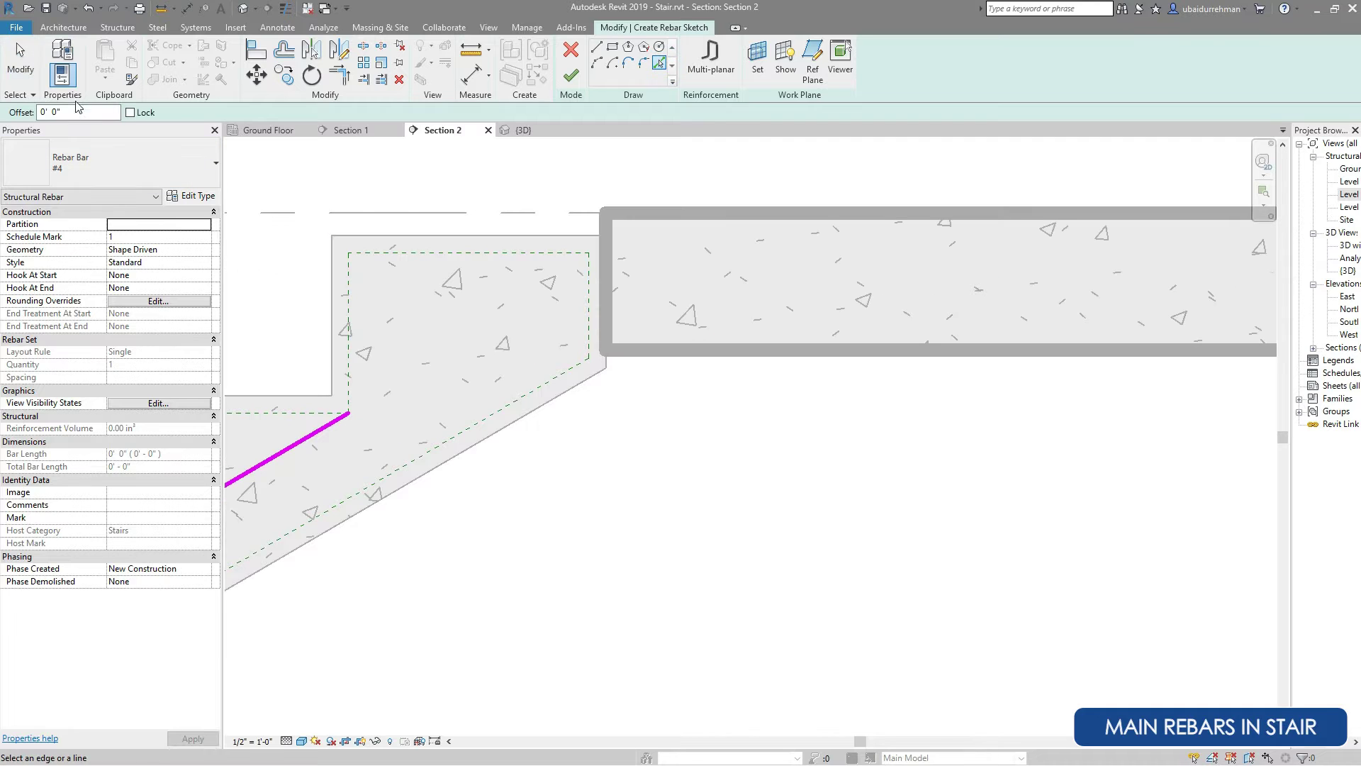
text(.5)
key(Return)
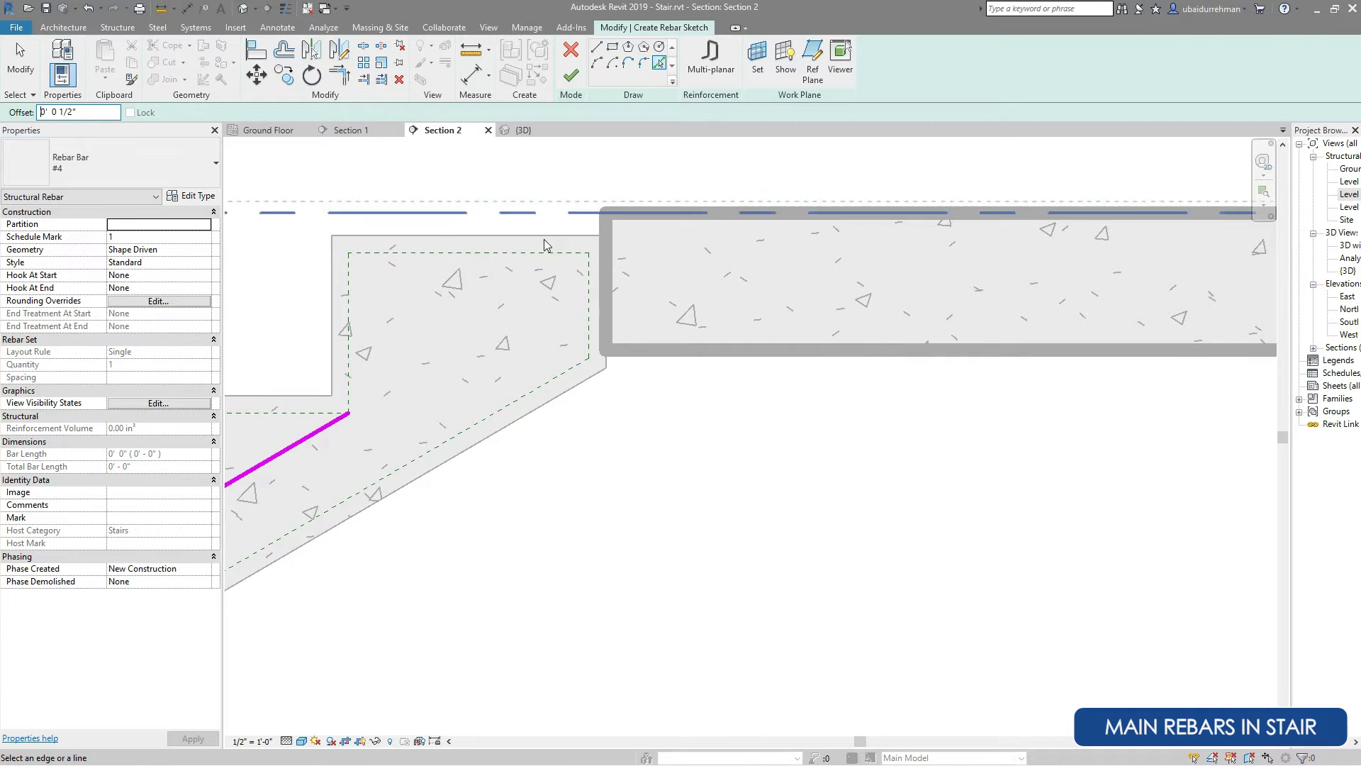
click(673, 344)
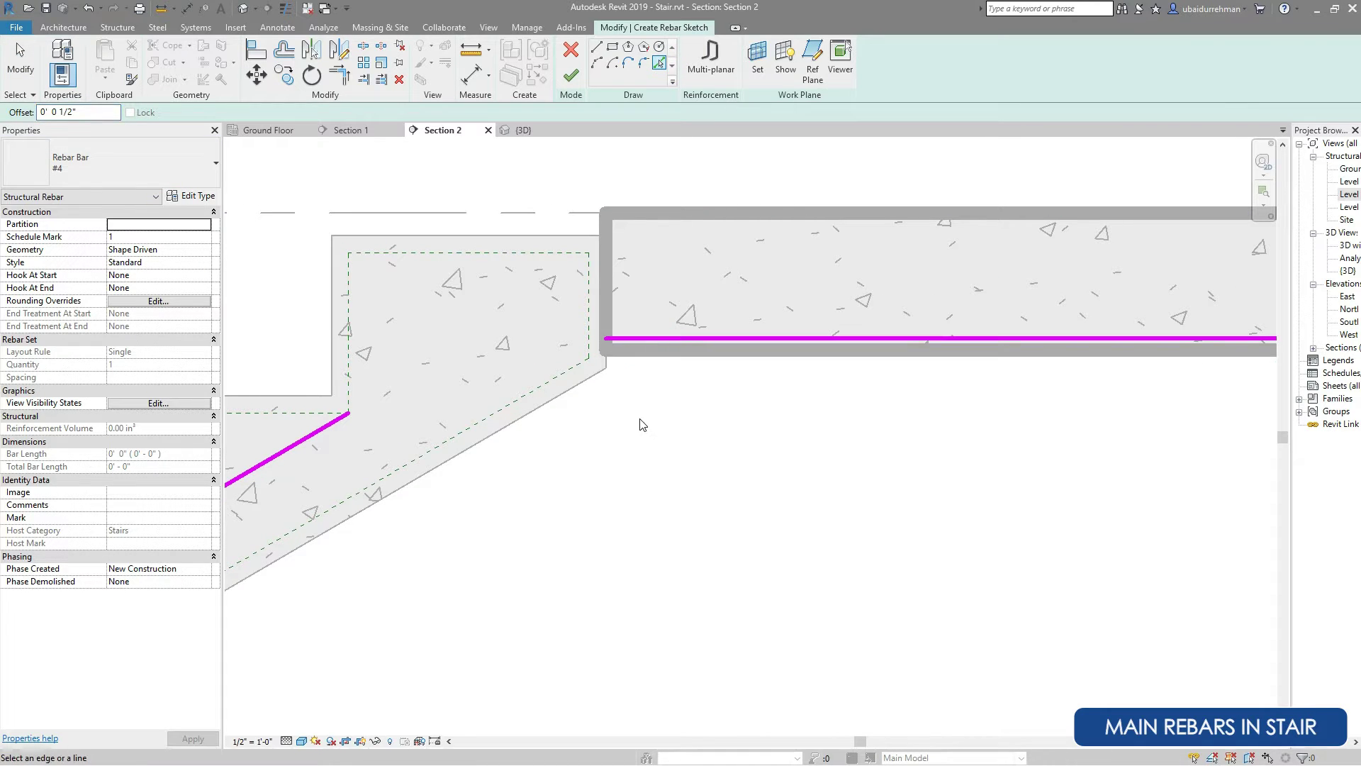
Trim the upper slab line and the sloped flight line to a corner.
key(t)
key(r)
click(642, 339)
click(327, 426)
scroll(670, 390, down, 4)
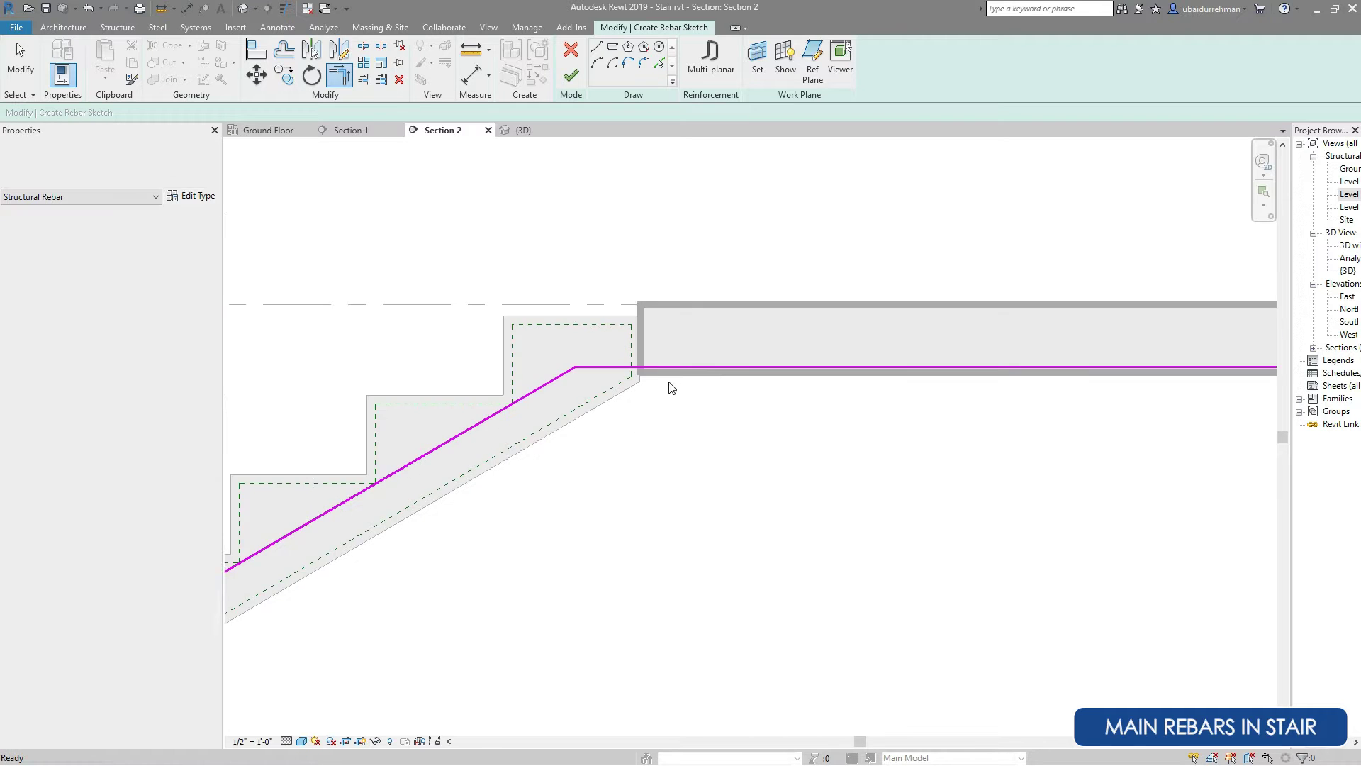
key(Escape)
Shorten the line running into the upper slab to about 3'-10".
click(1045, 359)
drag(1221, 359, 862, 360)
click(814, 416)
Shorten the vertical line at the landing's outer end to the top cover, about 5 1/2" long.
scroll(770, 390, down, 3)
scroll(599, 407, up, 3)
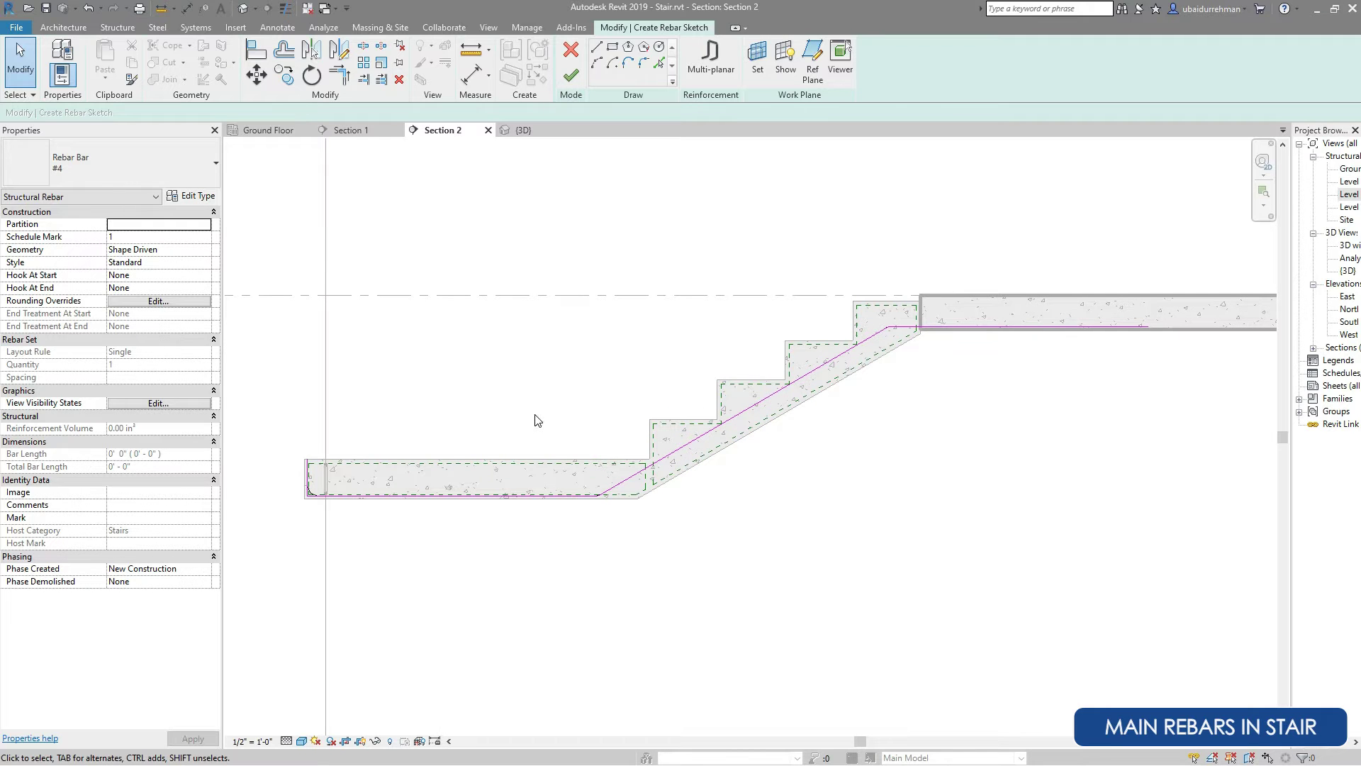
scroll(291, 480, up, 10)
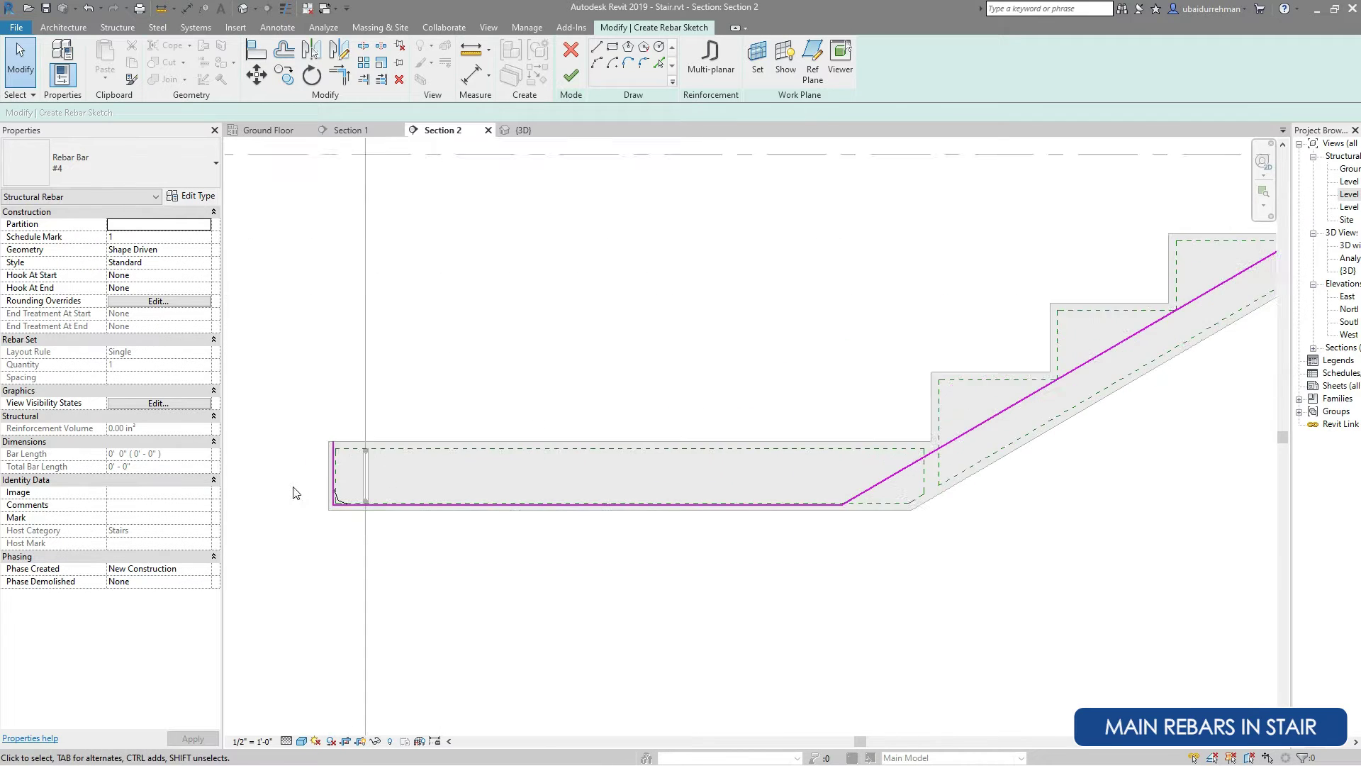
click(447, 333)
drag(449, 312, 449, 343)
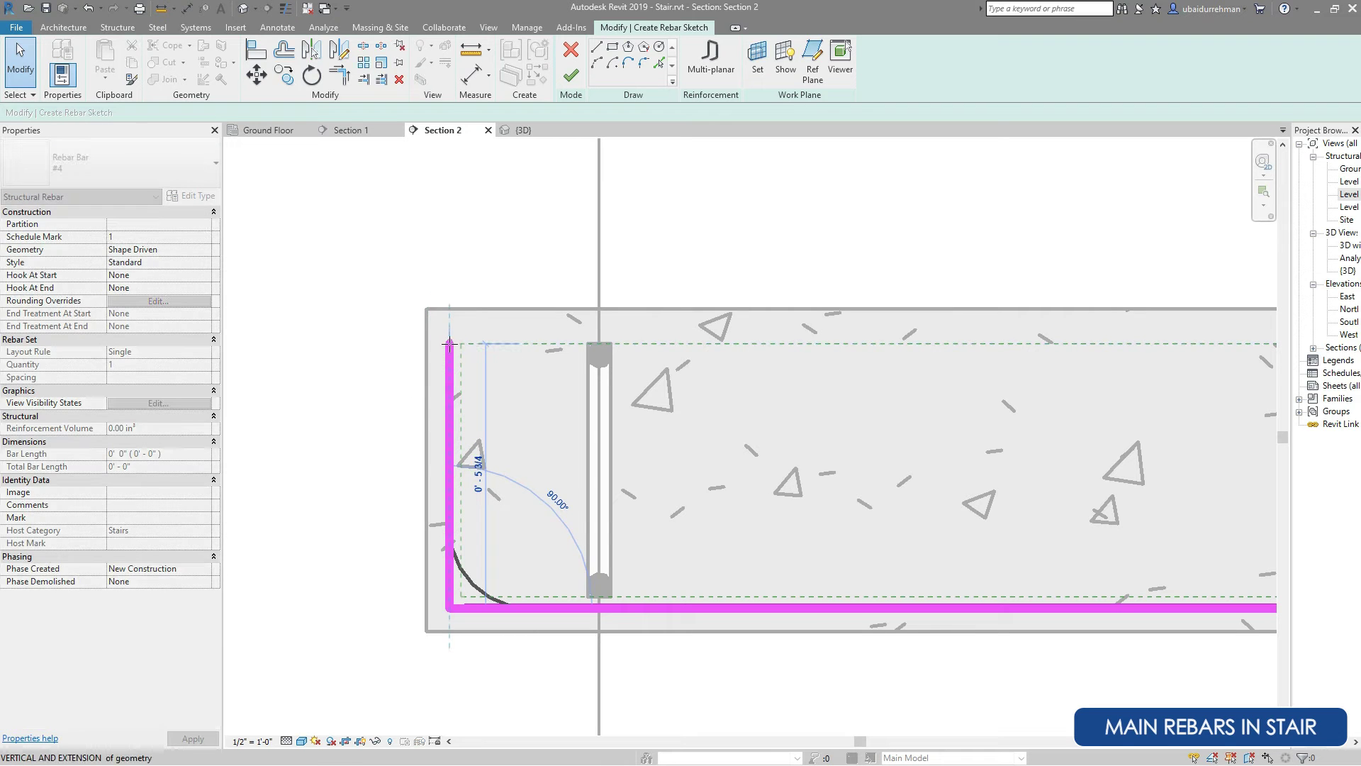
Finish the rebar sketch and select the resulting bar where it runs into the upper slab.
click(571, 82)
scroll(312, 409, down, 3)
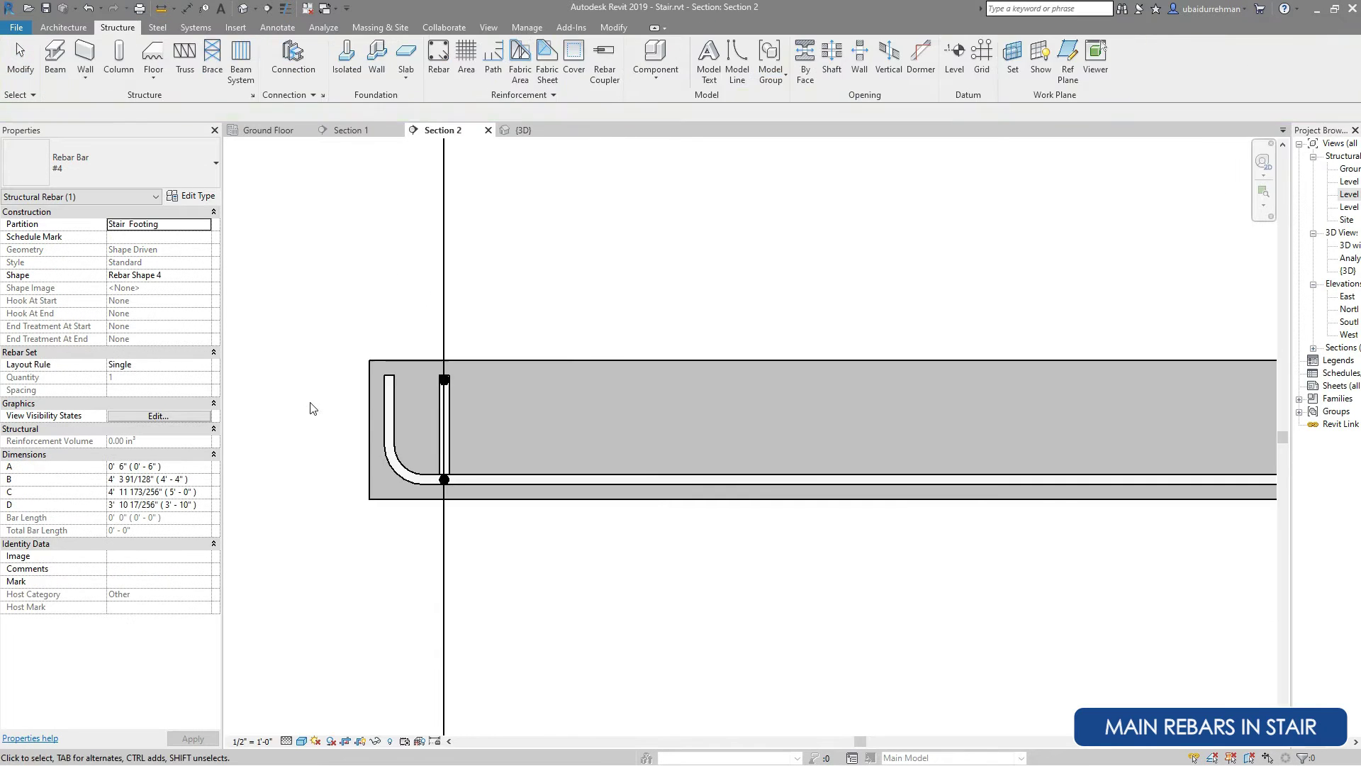
scroll(311, 410, down, 3)
click(306, 410)
scroll(950, 237, up, 5)
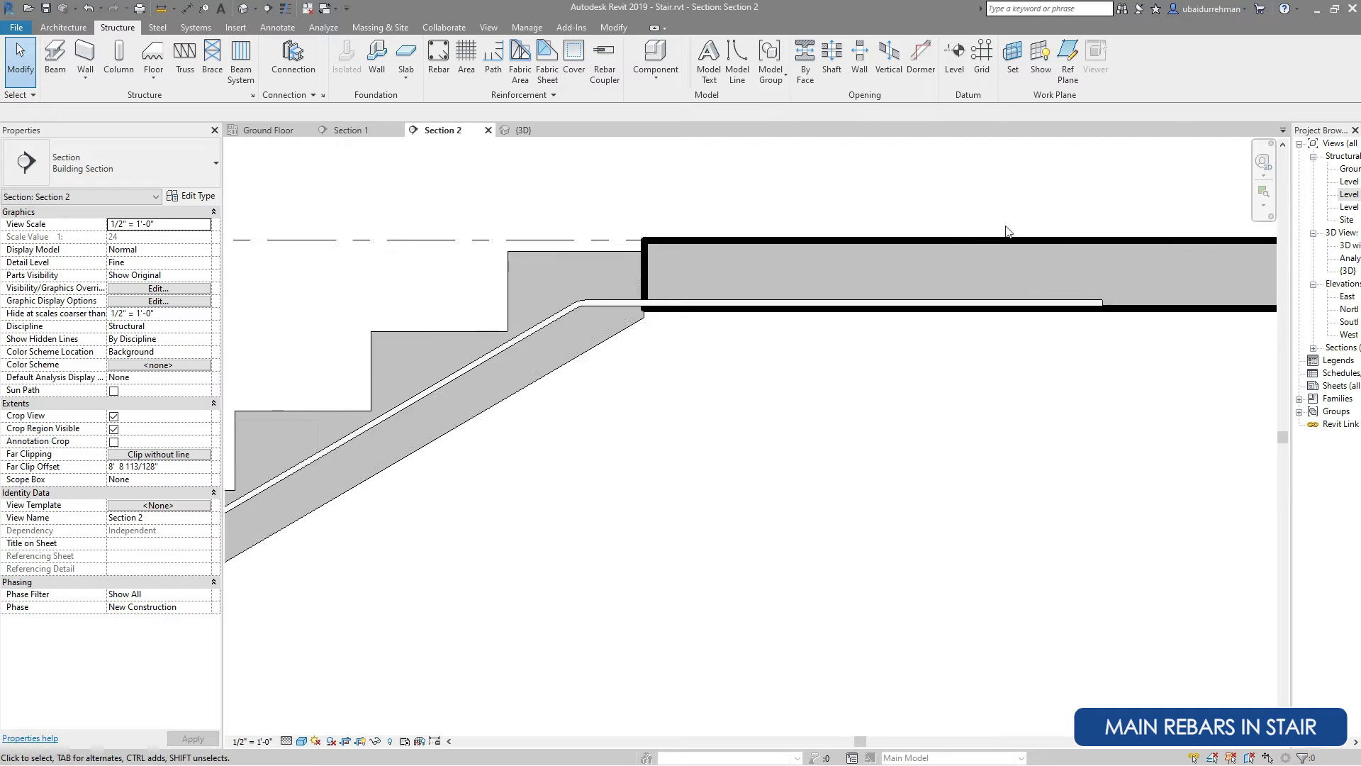
click(694, 329)
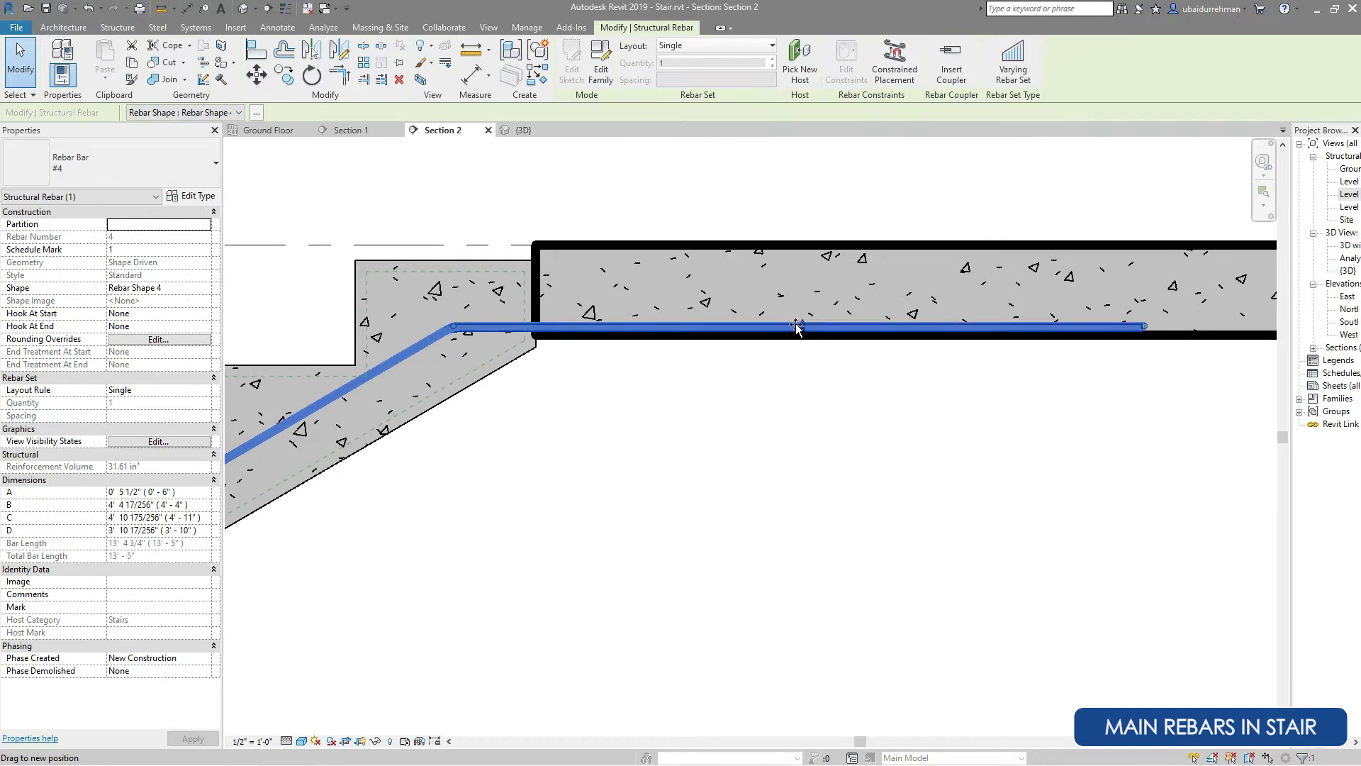
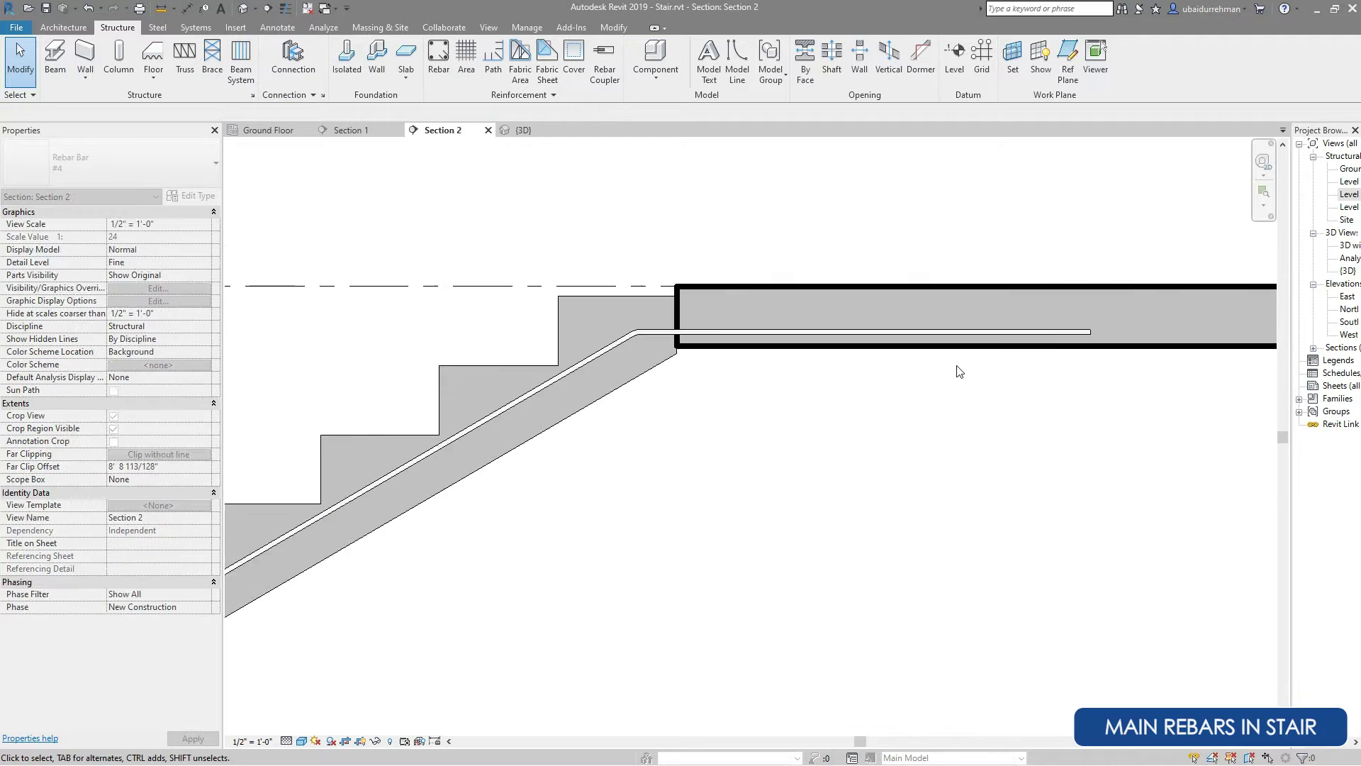
Start a new #4 rebar sketch hosted in the stair and add a line offset 1/2" from the landing's top edge.
click(438, 71)
click(601, 64)
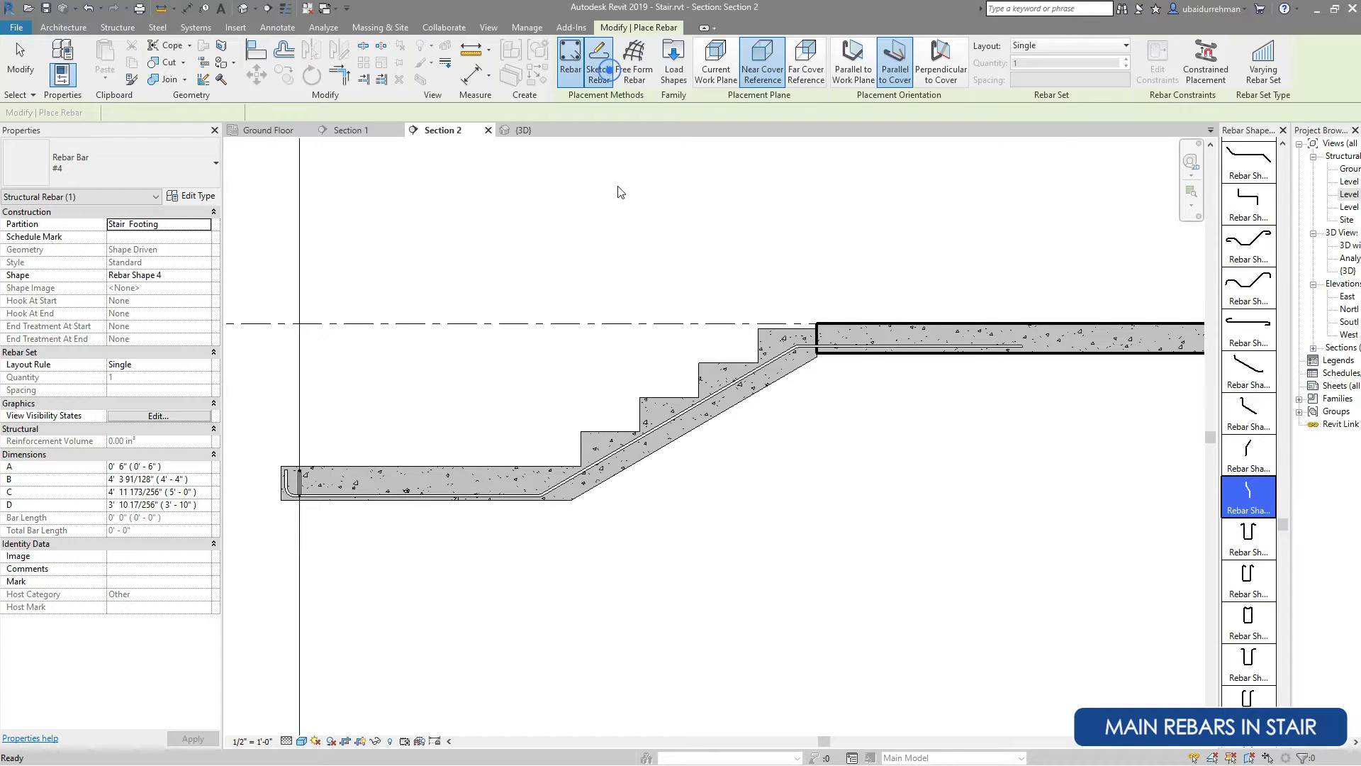
click(709, 358)
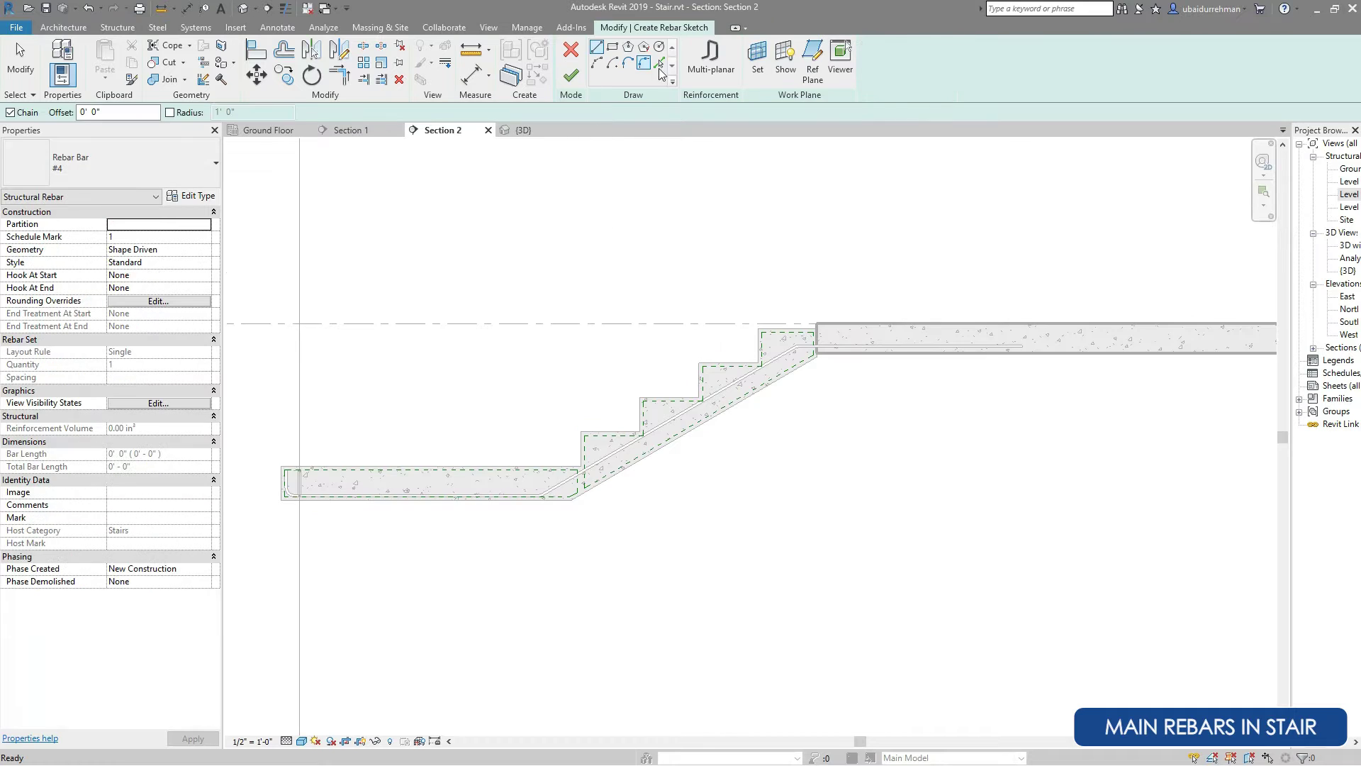
scroll(266, 482, up, 6)
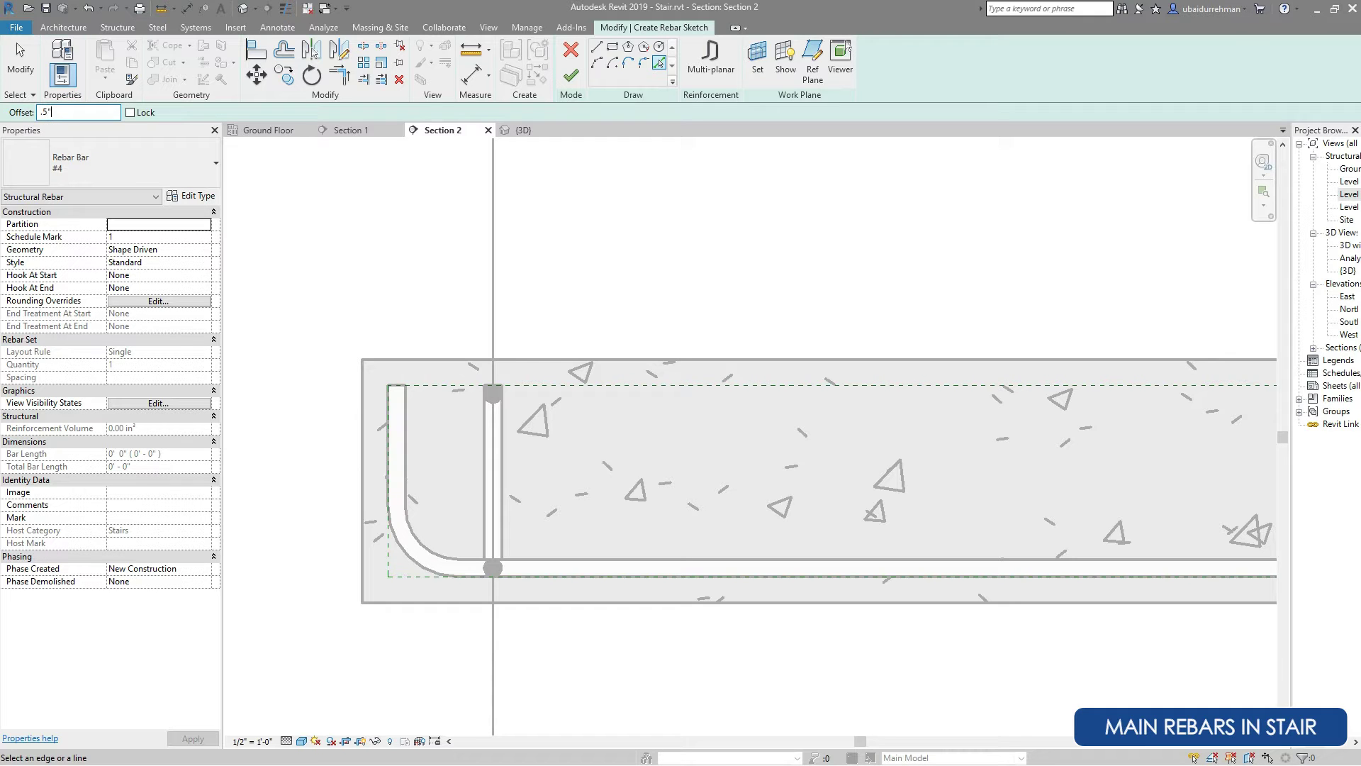
click(722, 363)
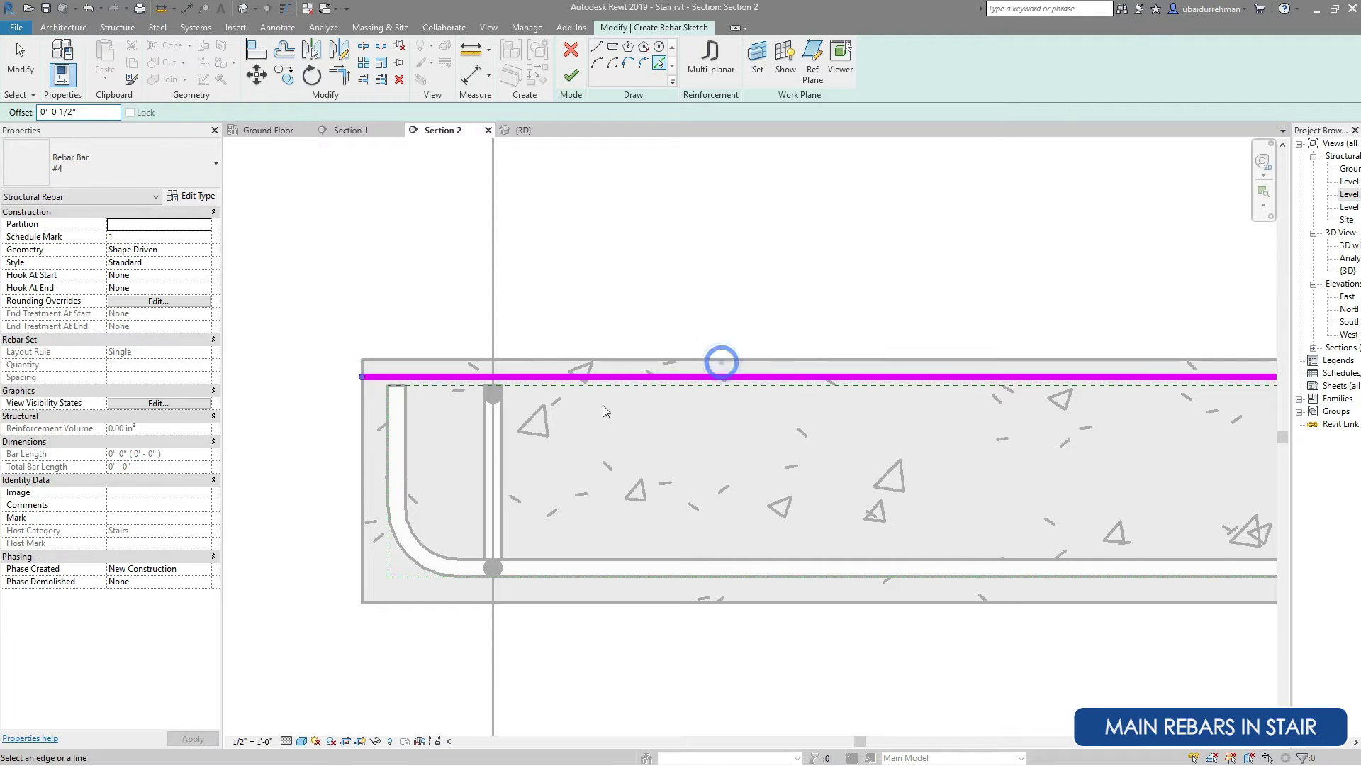
Add sketch lines offset 1/2" inward from the upper flight's sloped underside and from the upper slab's top edge.
scroll(322, 365, down, 5)
scroll(814, 312, up, 4)
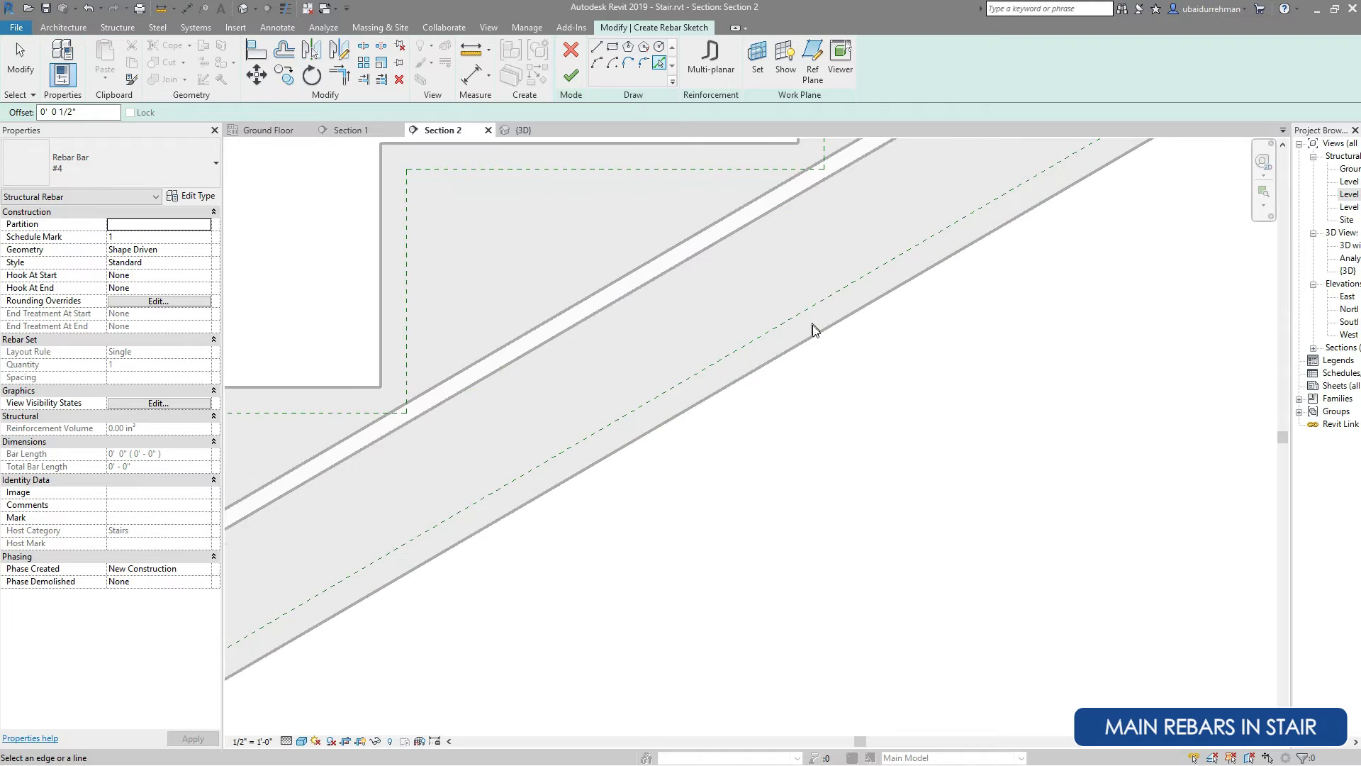
click(815, 325)
scroll(814, 325, down, 2)
scroll(660, 333, down, 3)
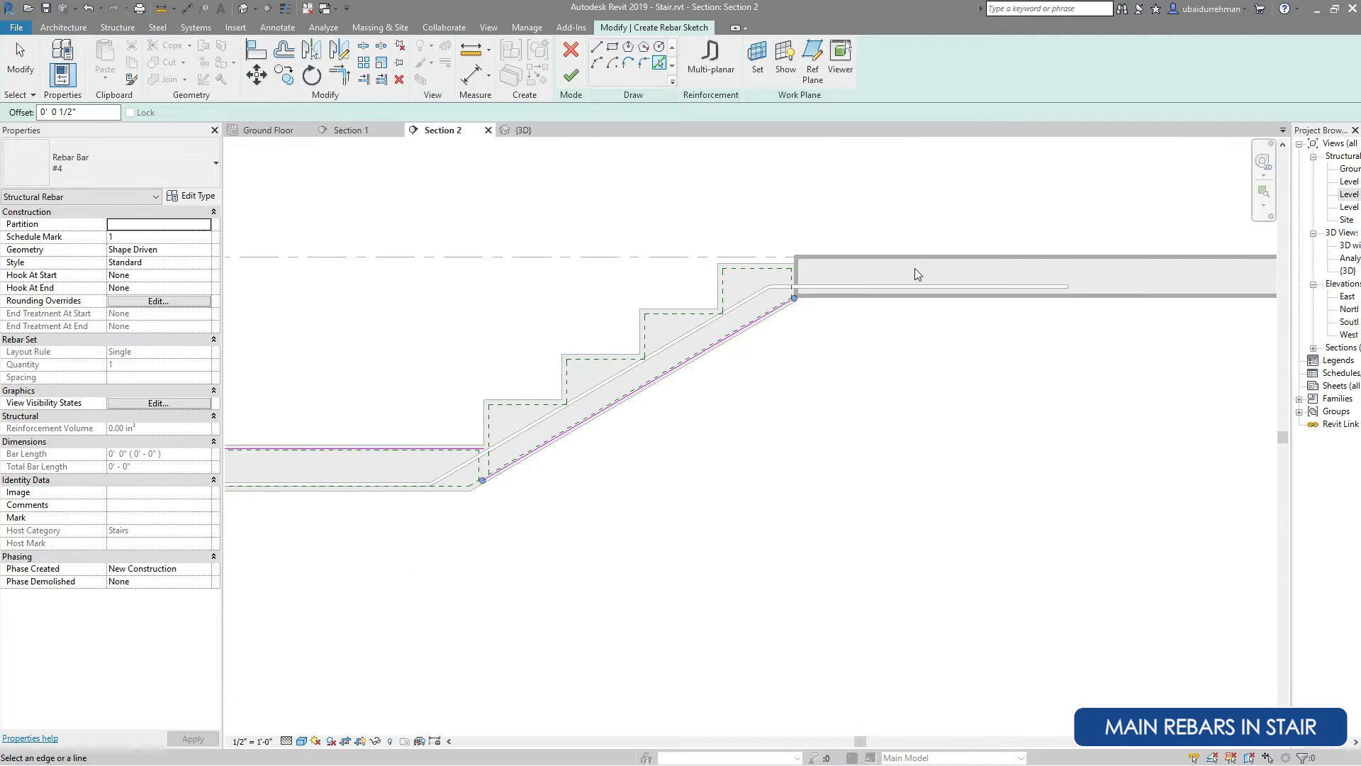
scroll(915, 268, up, 4)
click(906, 245)
scroll(864, 290, down, 3)
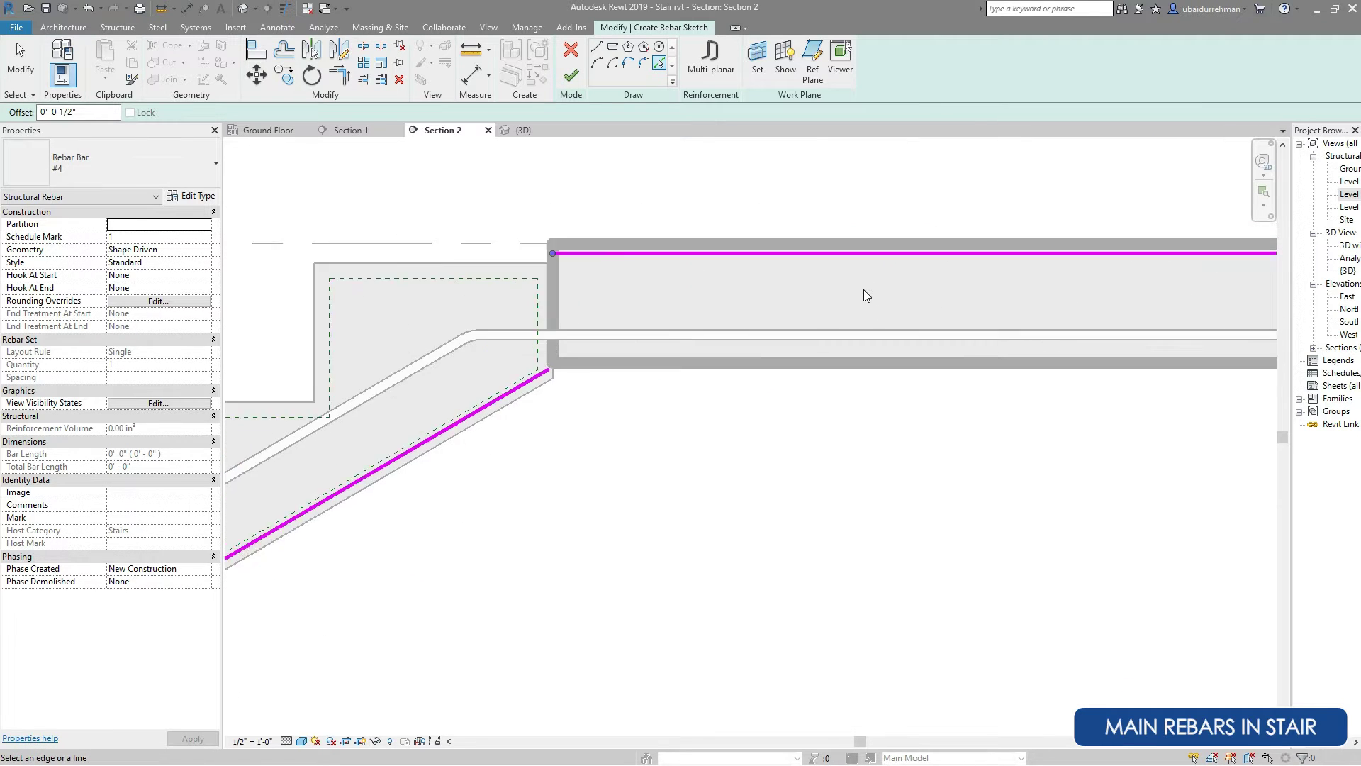
Trim the sloped flight line to corners with the upper slab line and the landing line.
key(Escape)
click(976, 272)
click(600, 369)
scroll(933, 329, down, 3)
scroll(434, 499, up, 3)
click(474, 465)
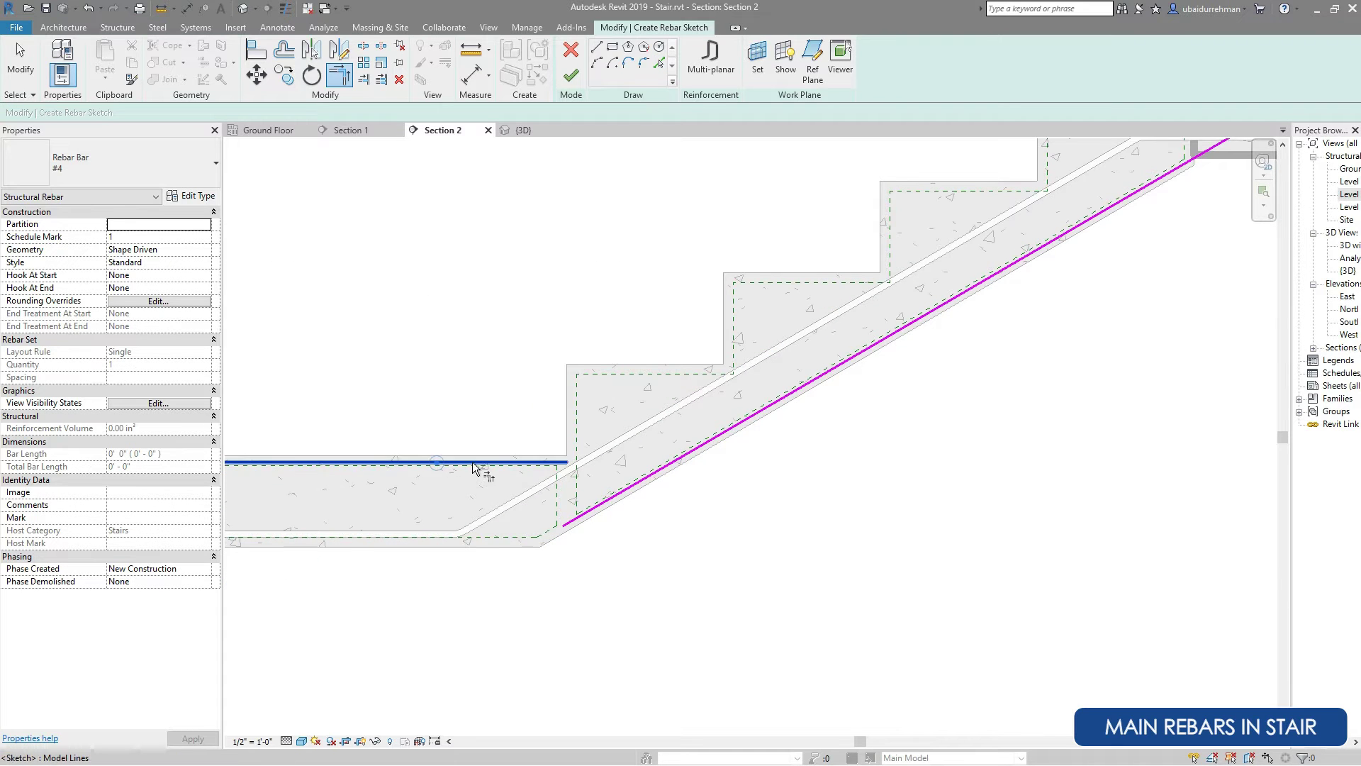
click(769, 415)
key(Escape)
scroll(776, 490, down, 3)
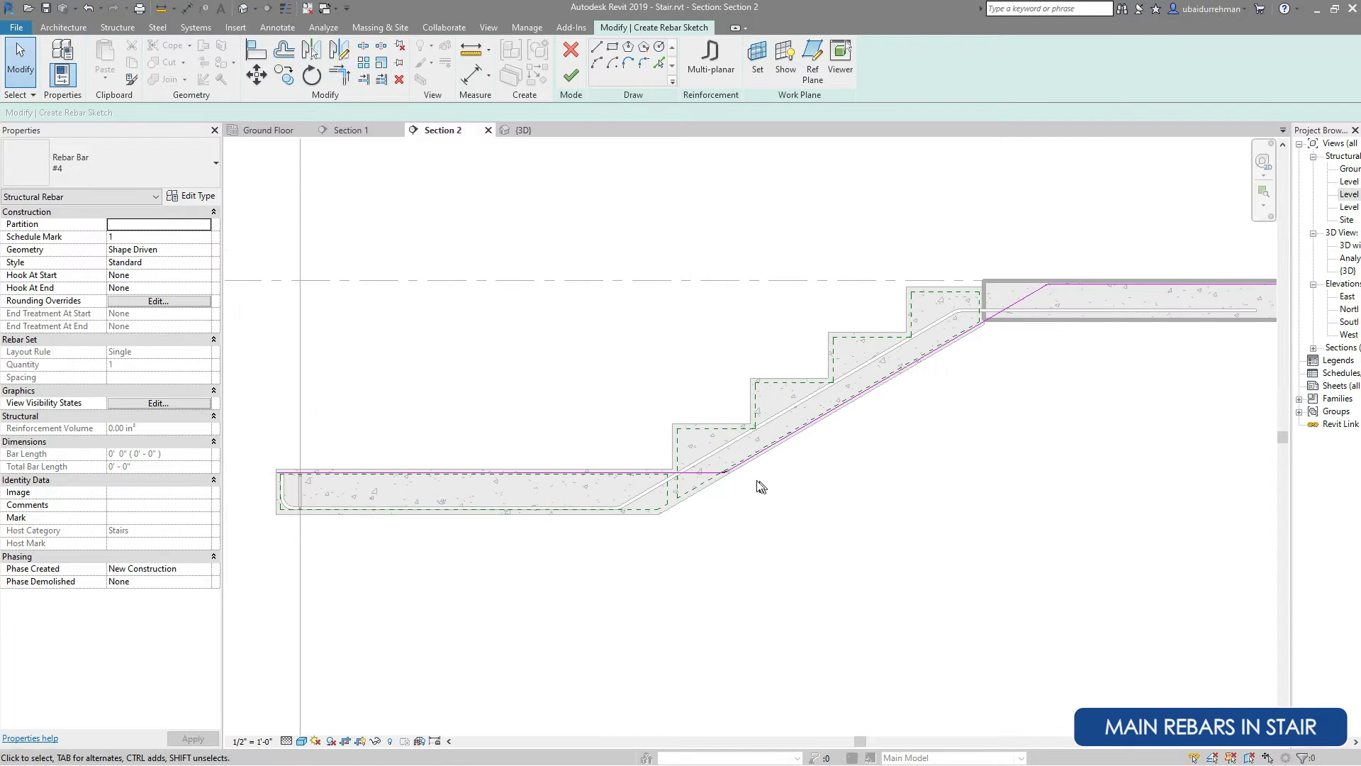
Draw a vertical line along the existing bar's upright leg at the landing's outer end and trim it to the landing line.
scroll(266, 505, up, 5)
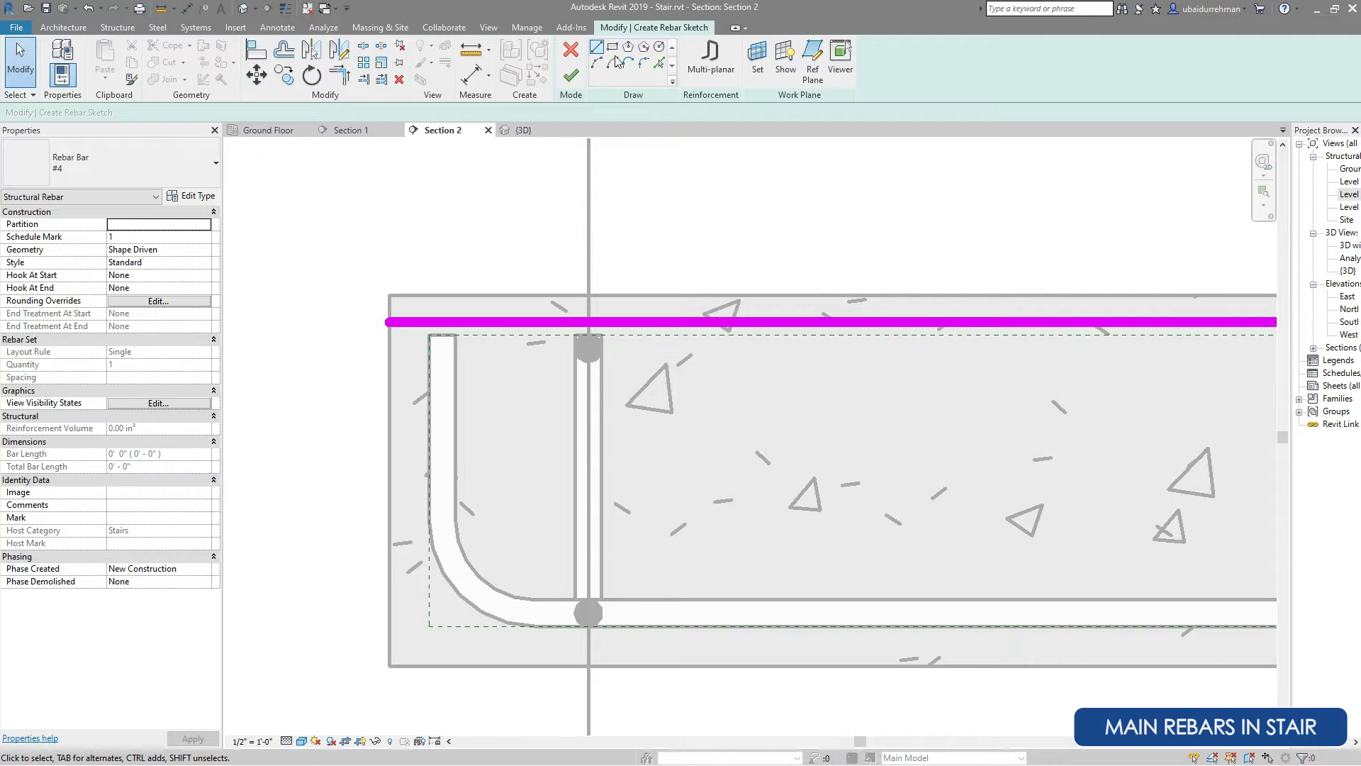
click(440, 399)
key(t)
key(r)
click(468, 322)
click(440, 393)
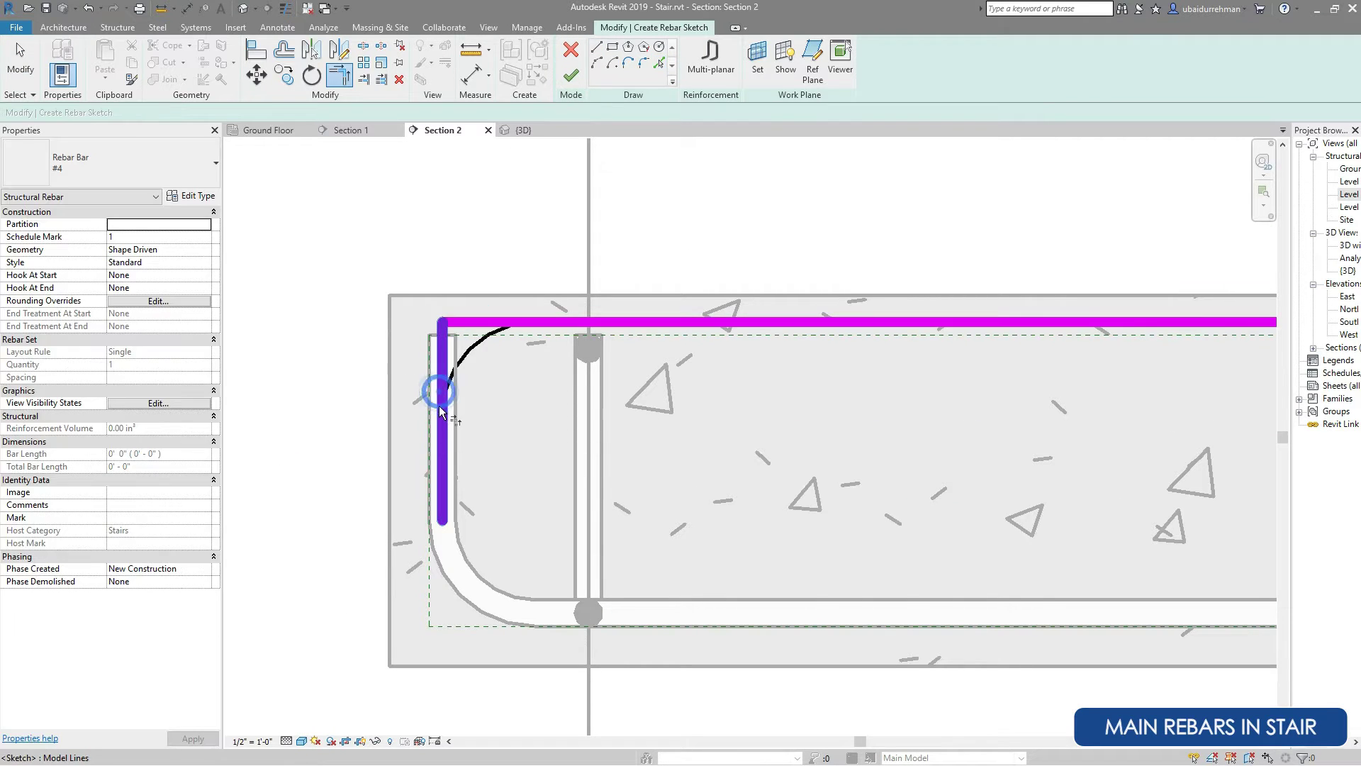
Stretch the vertical line down to the centreline of the landing's bottom bar.
key(Escape)
click(441, 489)
drag(442, 523, 442, 613)
click(351, 500)
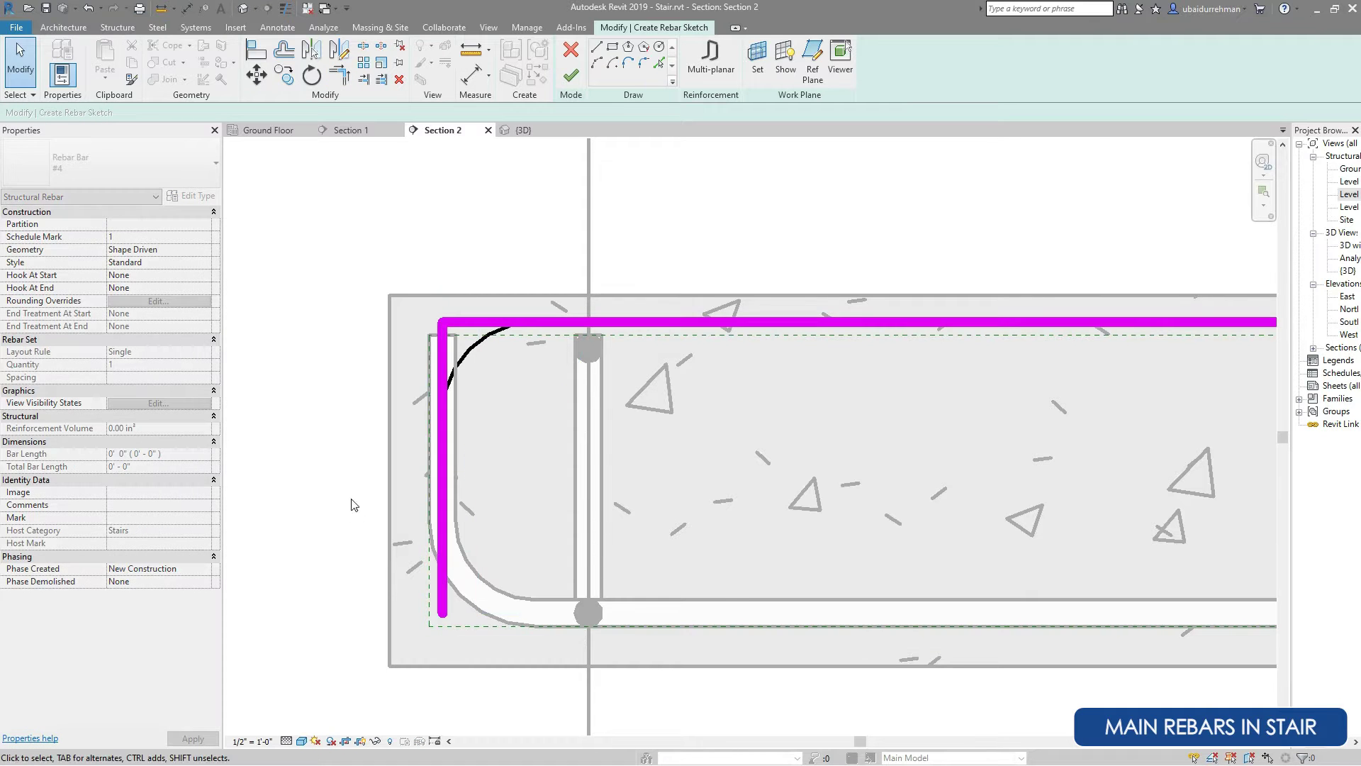
Shorten the upper slab line to end near the lower bar's end and finish the rebar sketch.
scroll(319, 471, down, 8)
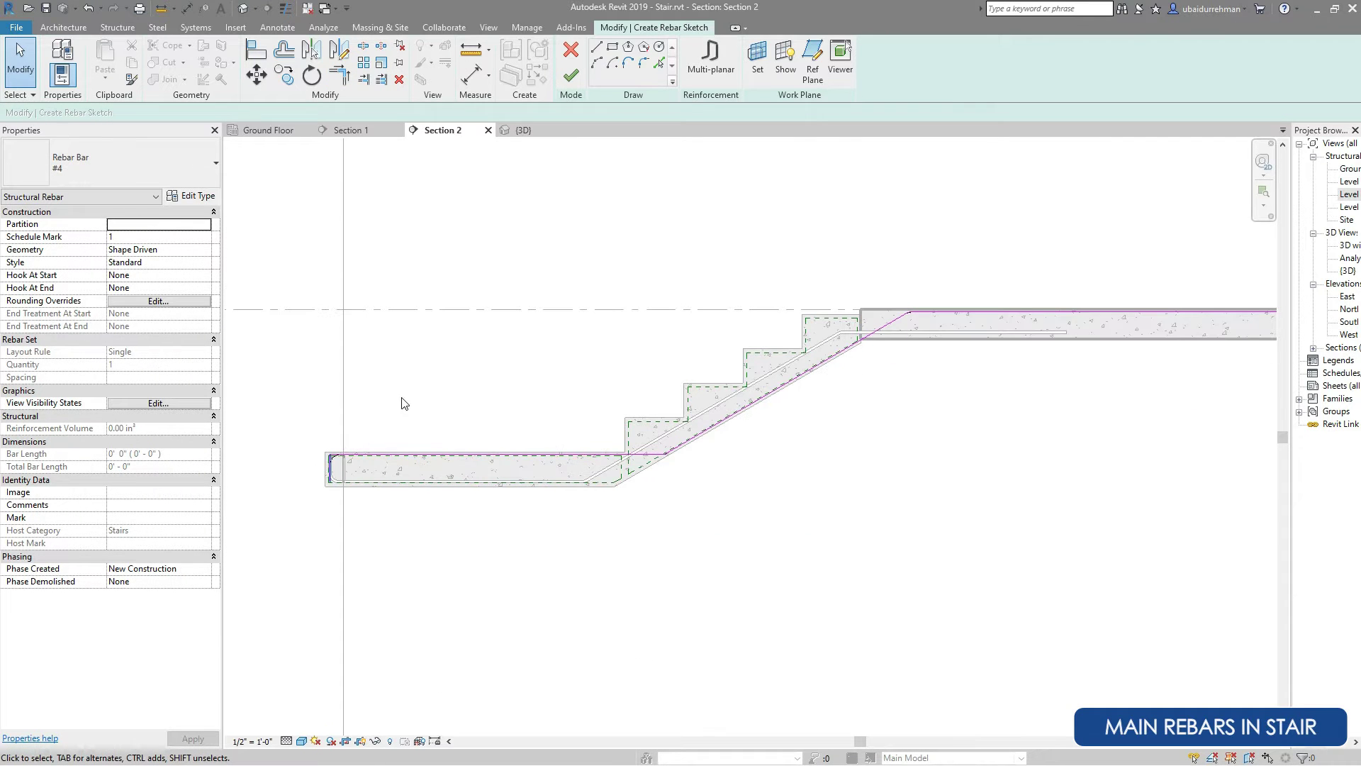
click(580, 76)
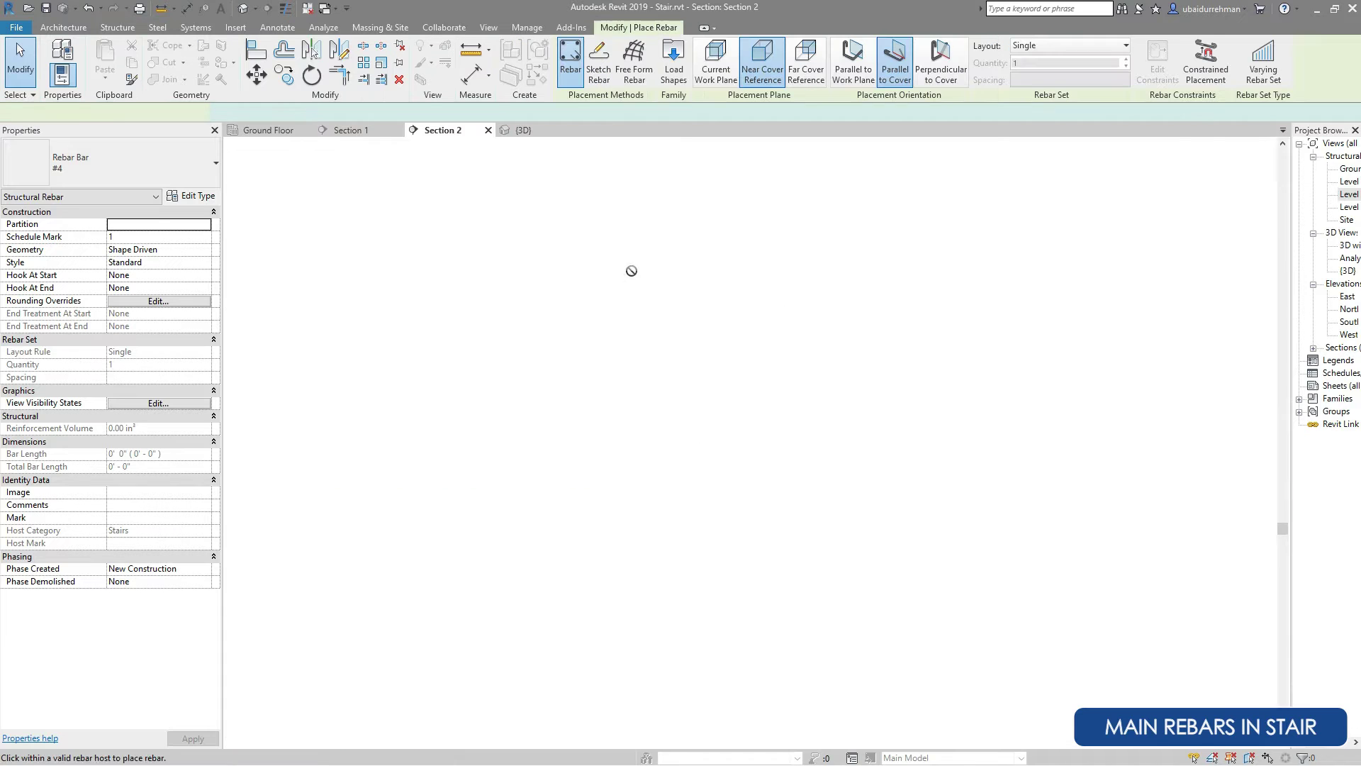
key(Escape)
Compare the main bars at the footing, landing and upper slab in Section 1 and Section 2.
click(352, 130)
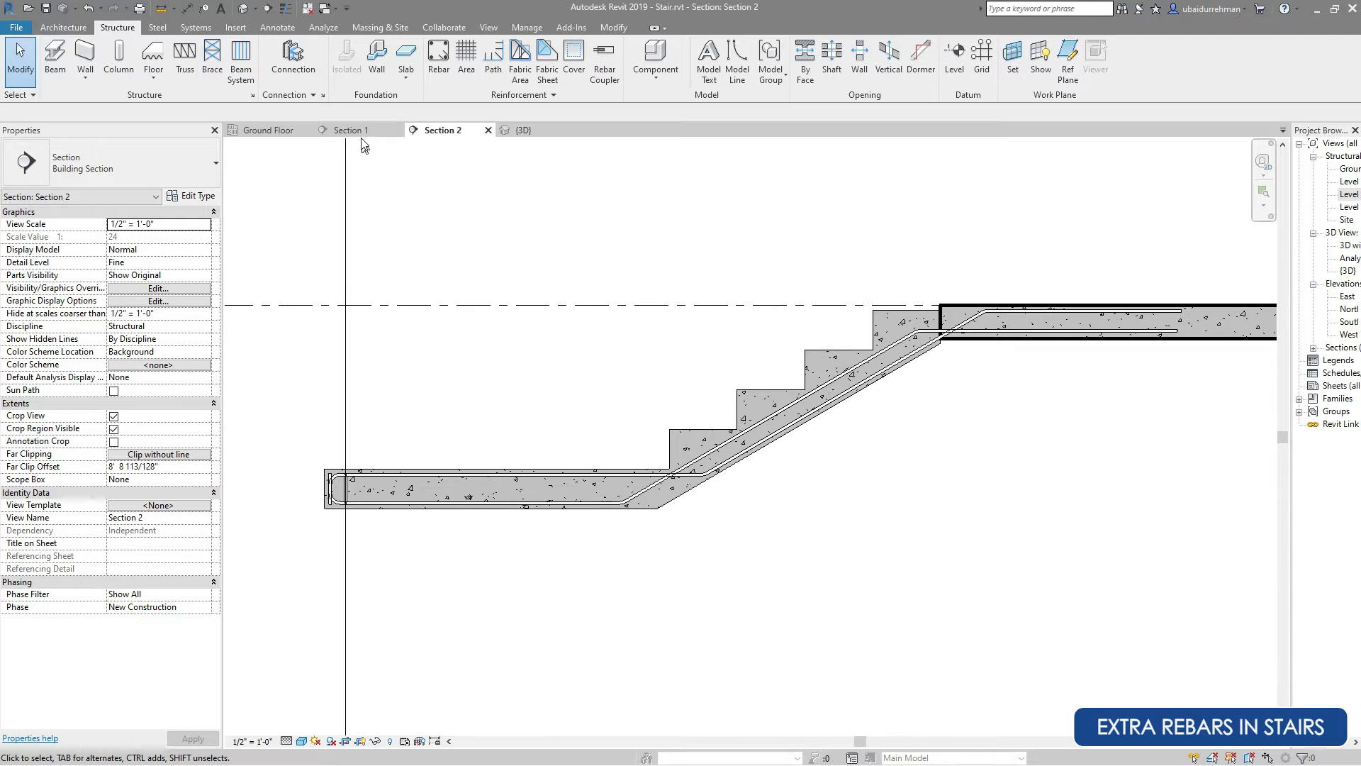
scroll(1064, 578, up, 5)
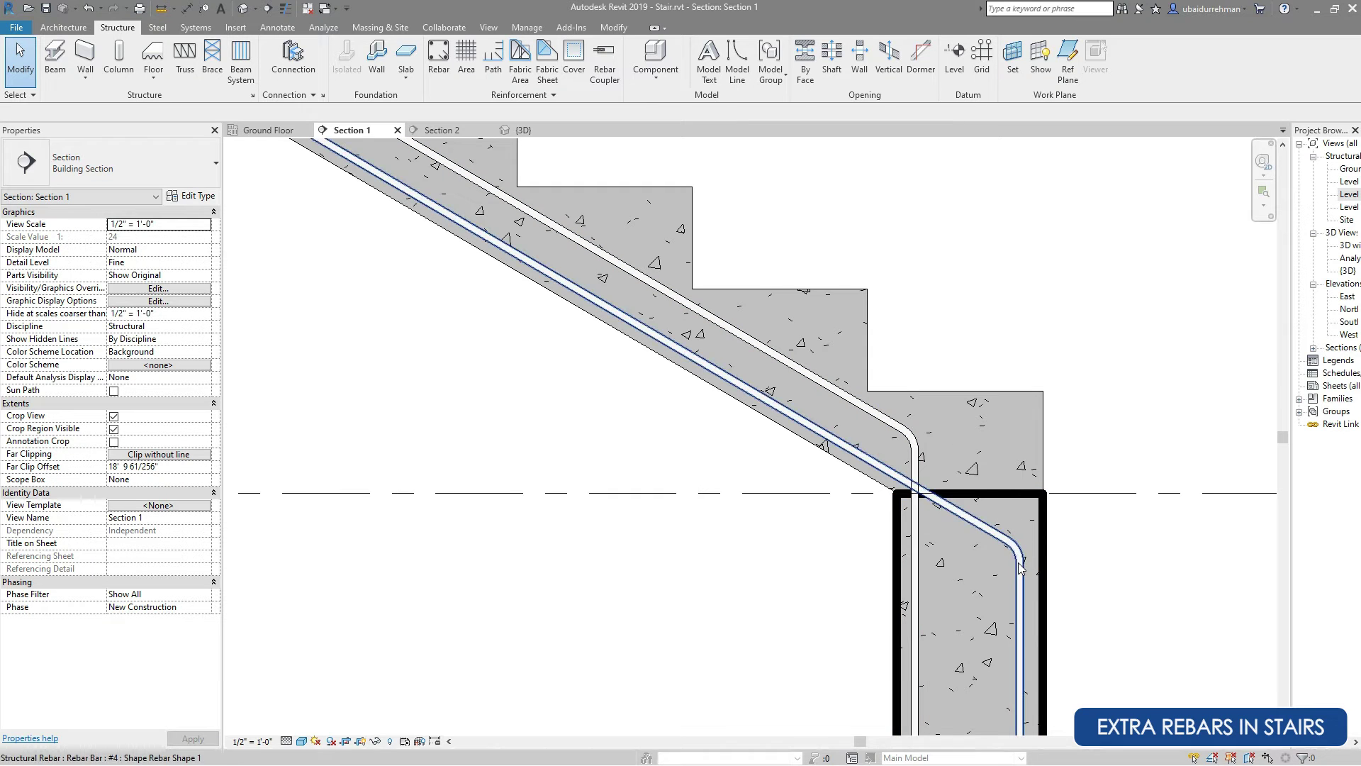
scroll(901, 441, down, 10)
scroll(719, 287, up, 4)
scroll(720, 287, up, 4)
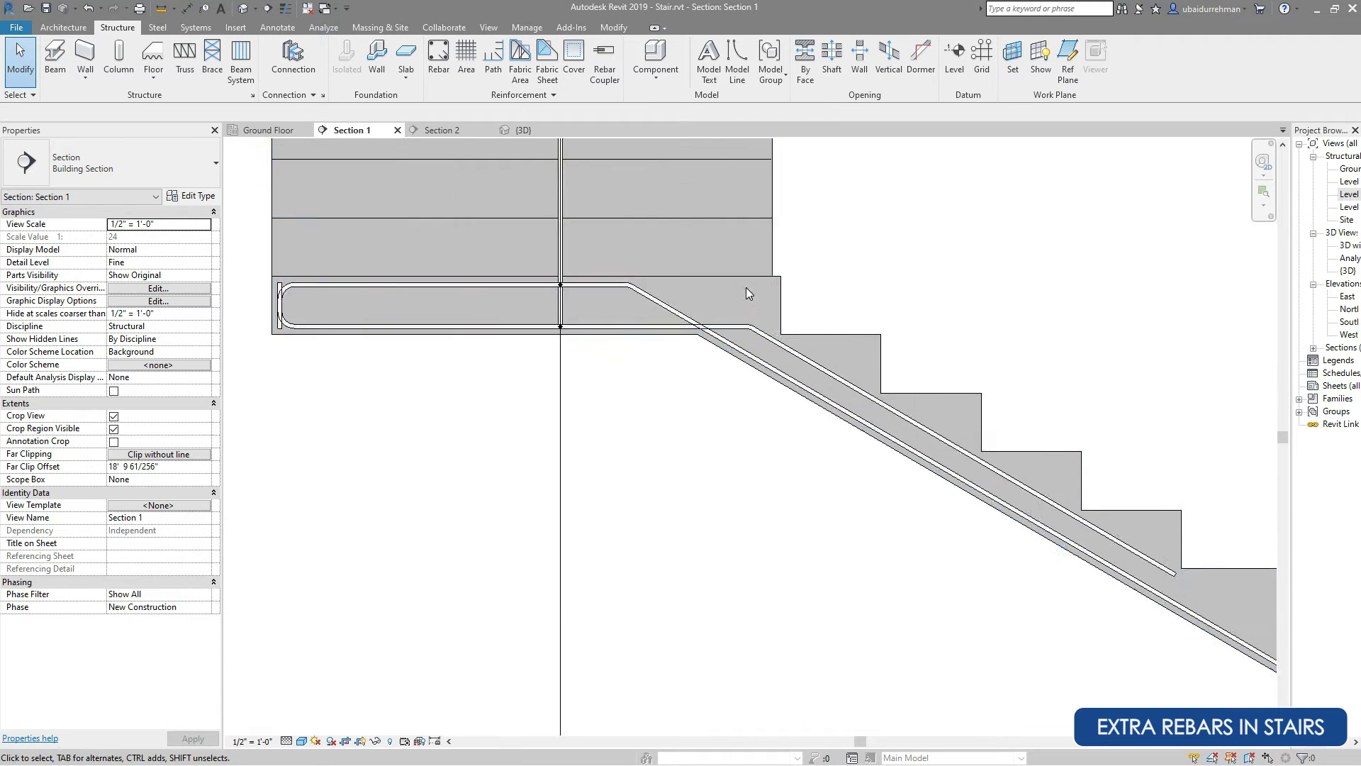
click(440, 130)
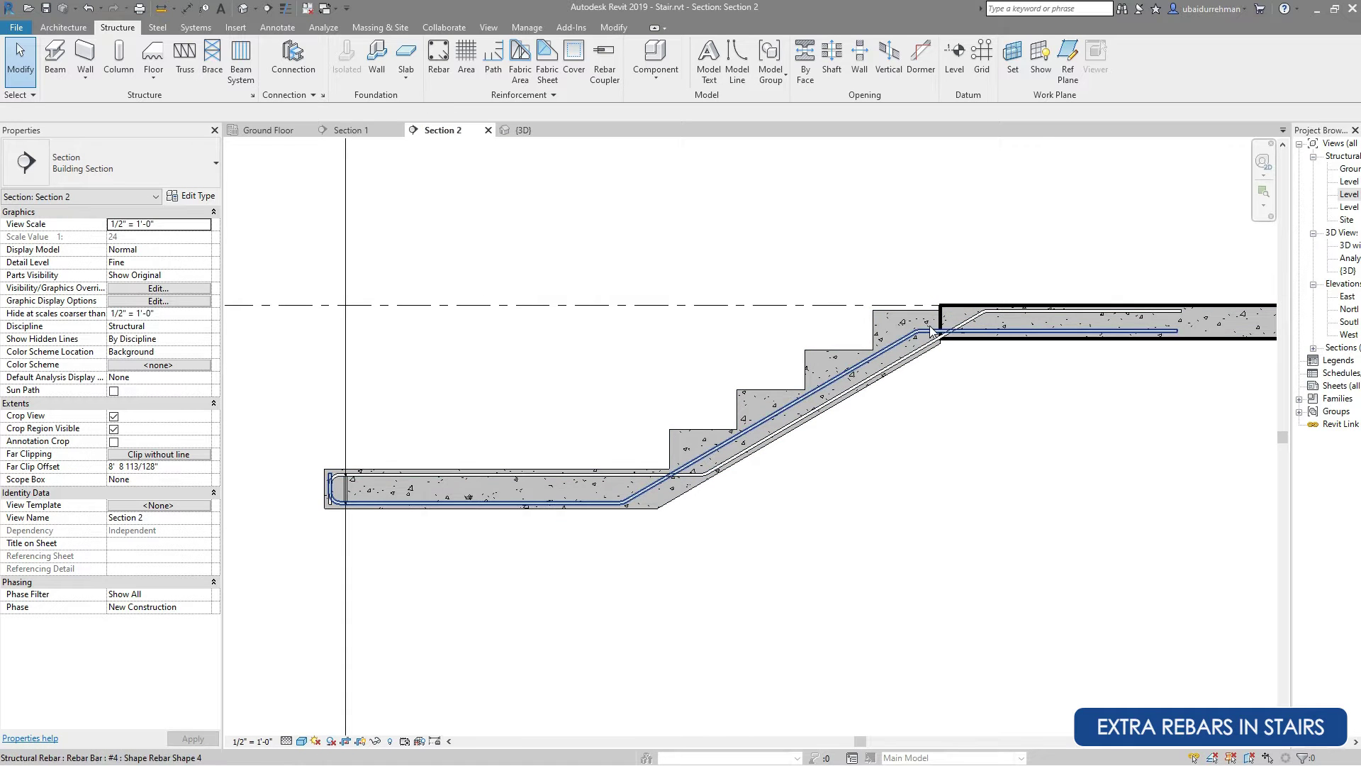
click(349, 131)
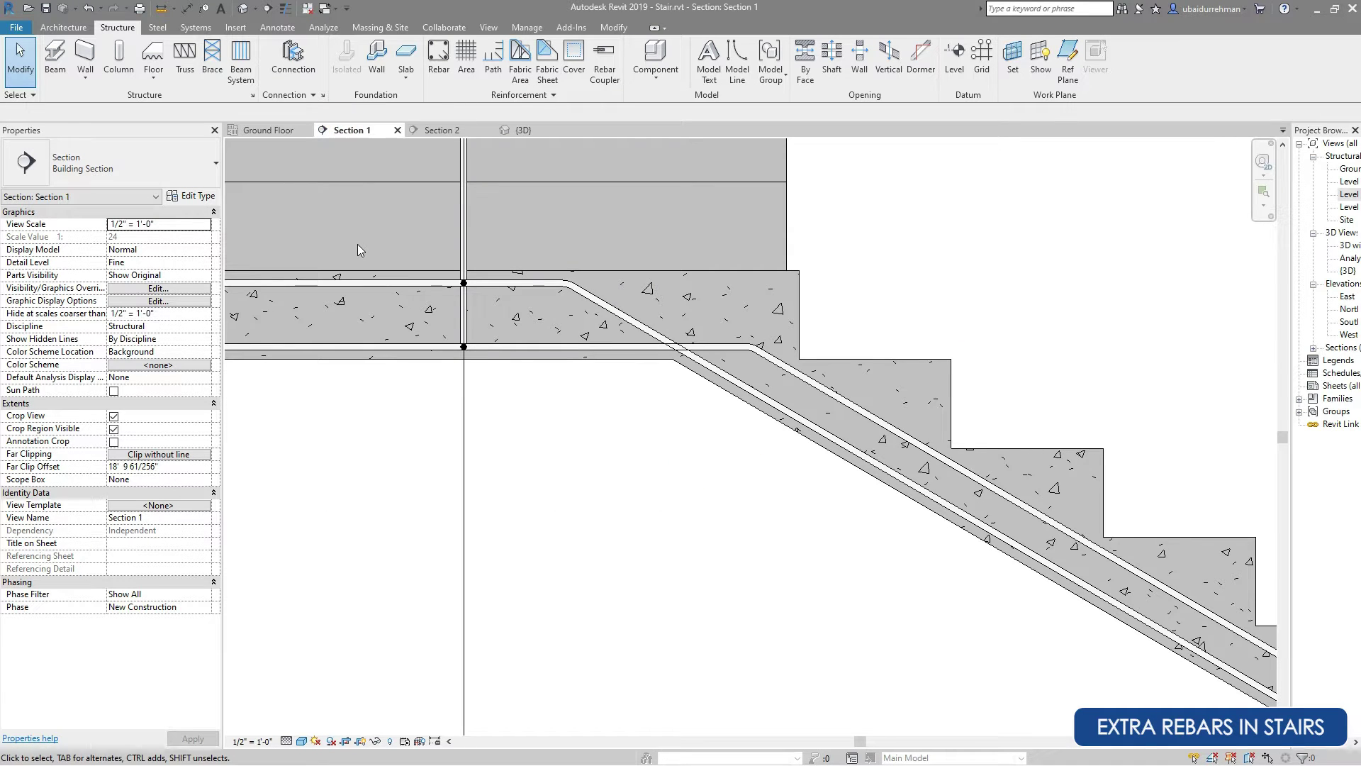
scroll(631, 417, down, 2)
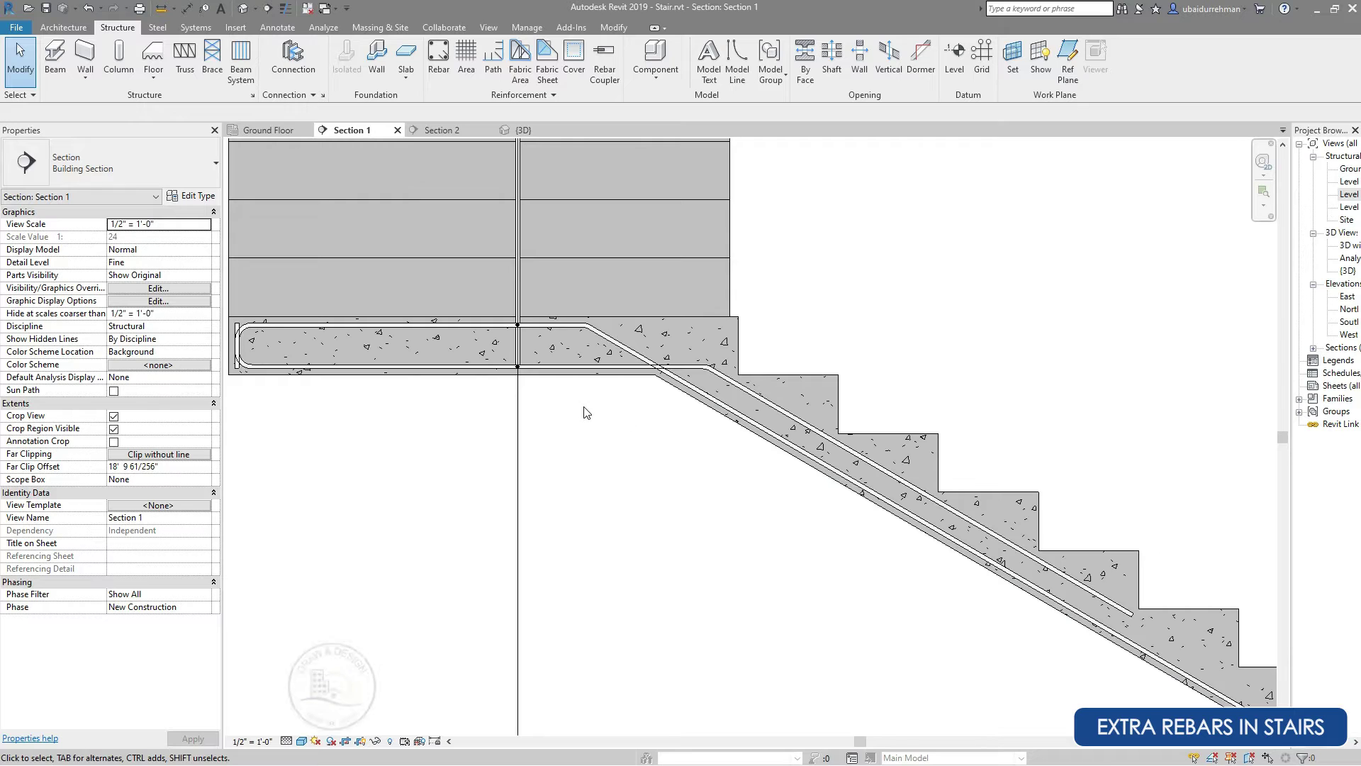
Start a #4 rebar sketch hosted in the stair in Section 1 and draw a horizontal line along the landing's top bar.
click(439, 56)
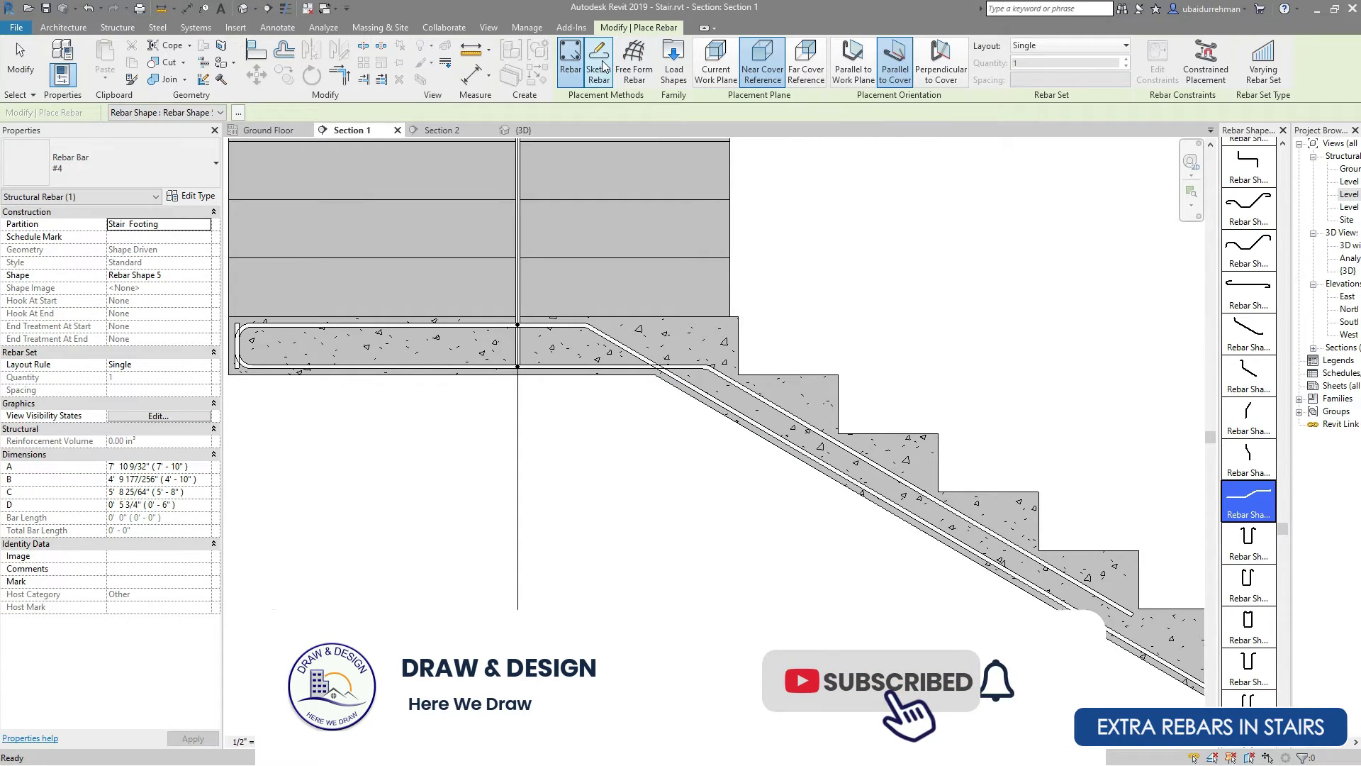
click(597, 61)
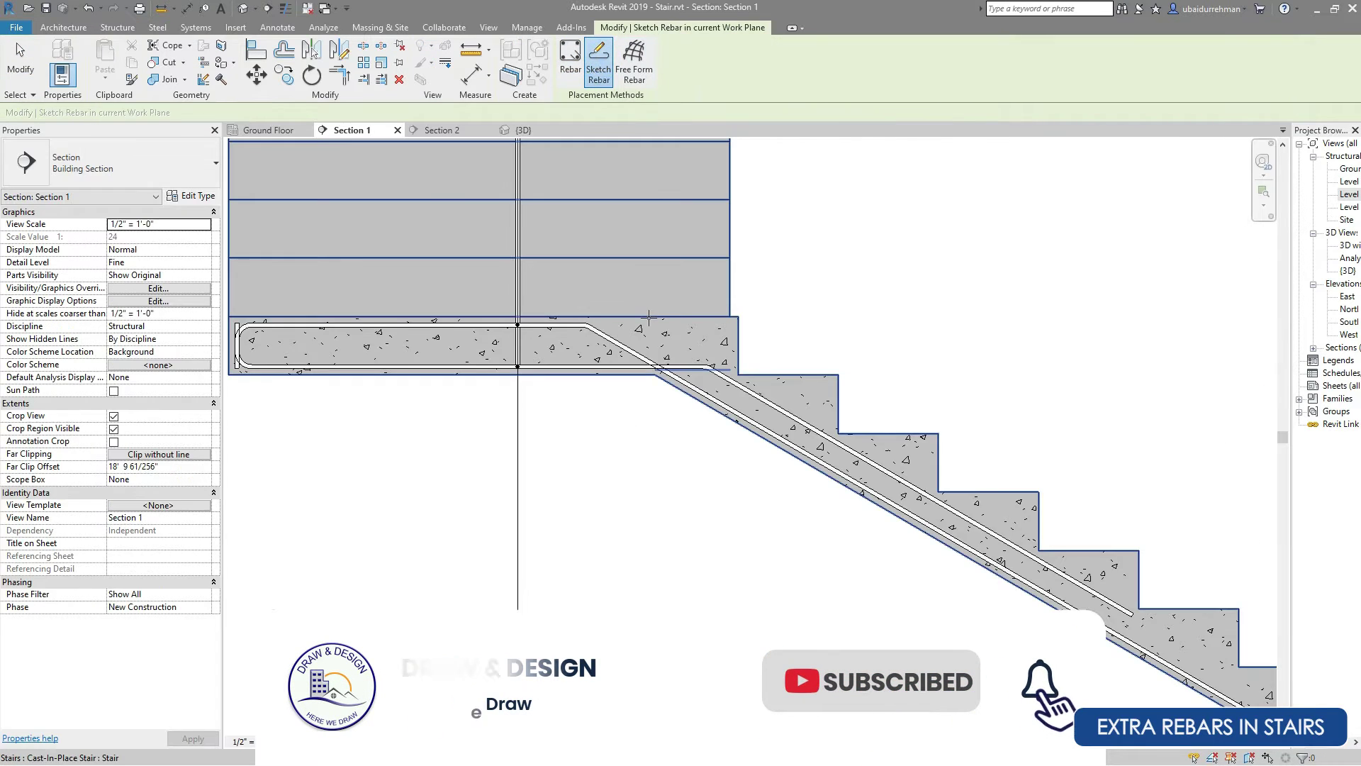
click(649, 317)
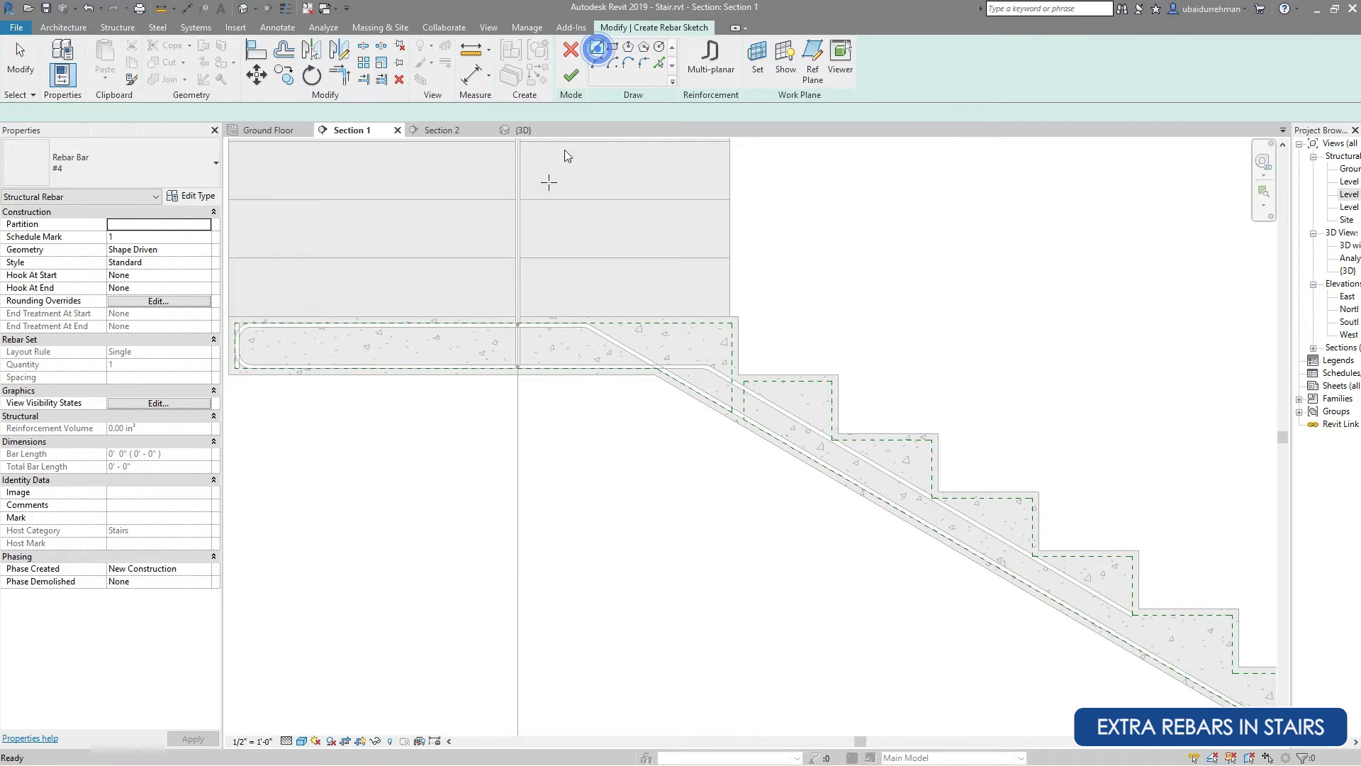
scroll(393, 324, up, 4)
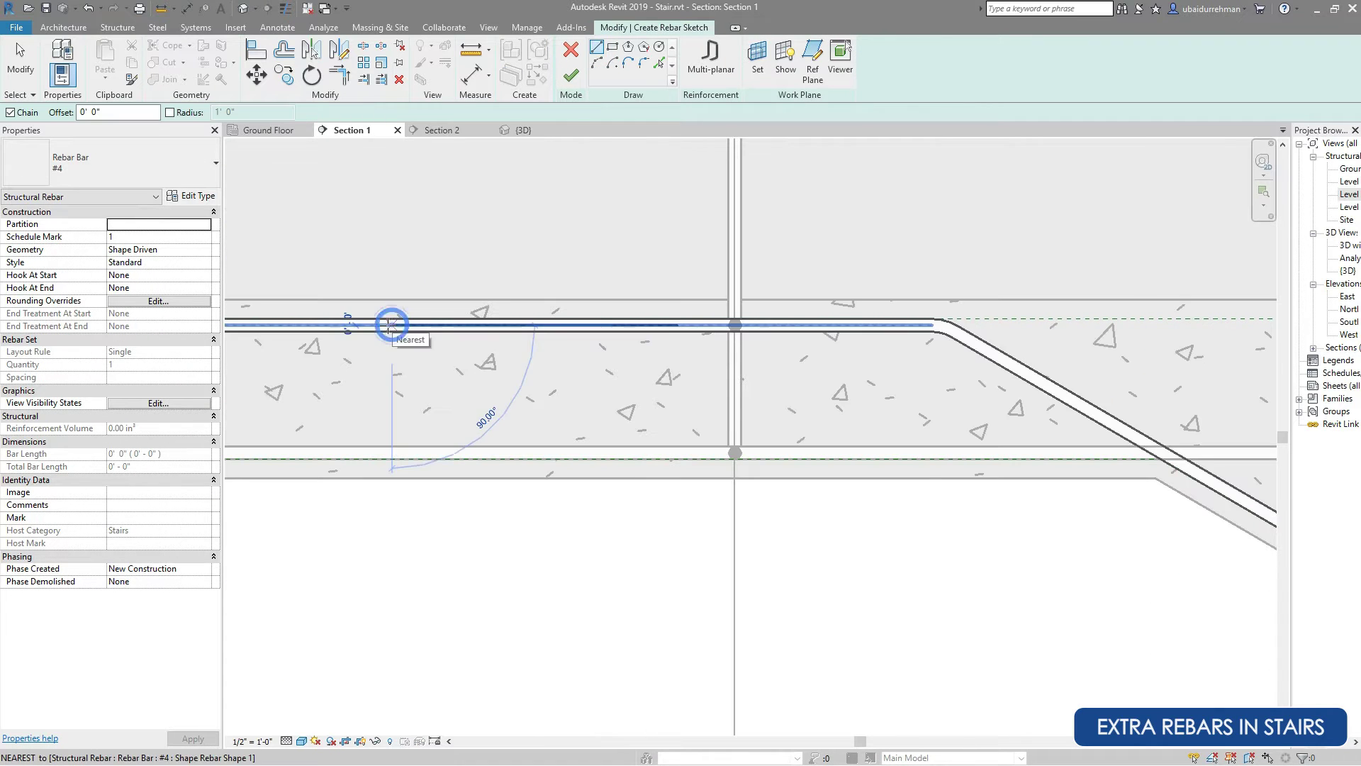
click(393, 324)
scroll(426, 312, down, 3)
scroll(805, 329, up, 4)
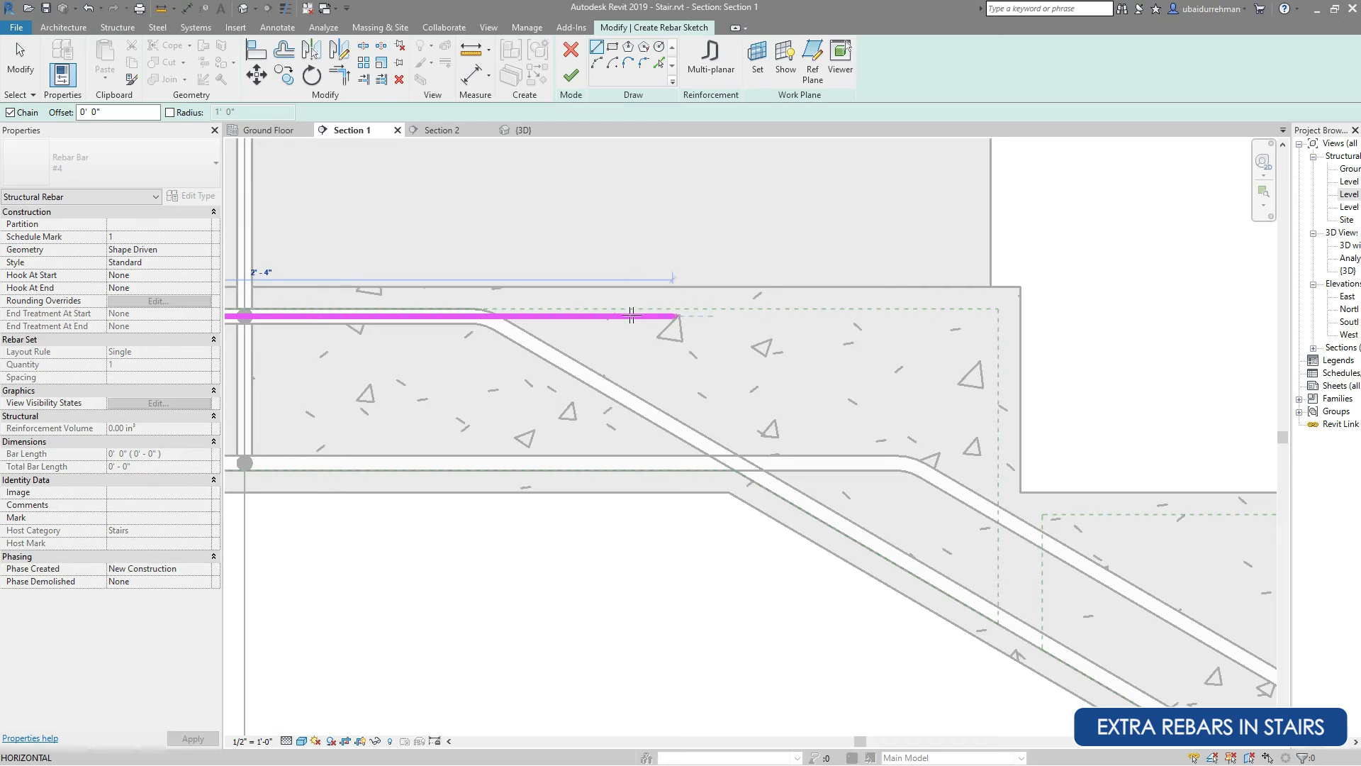
click(928, 314)
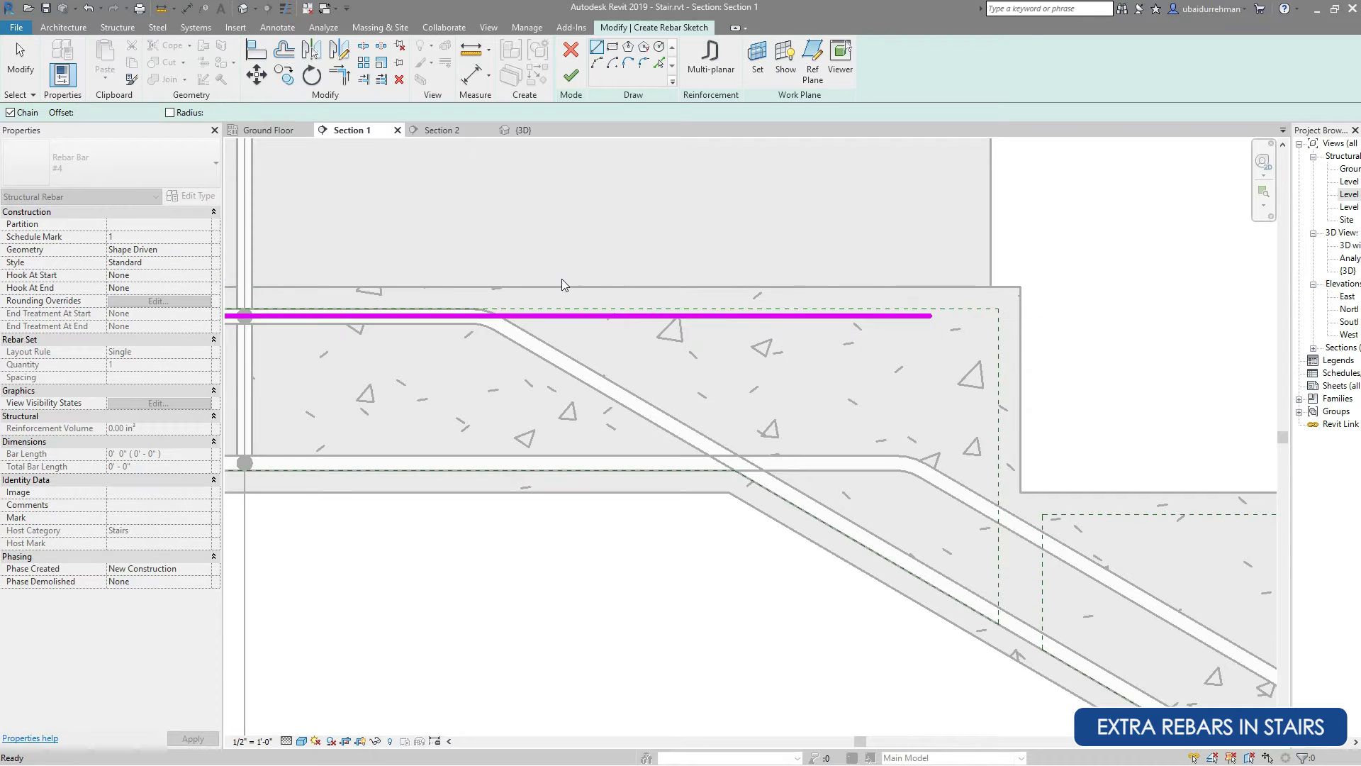
Draw a sloped line along the flight's upper bar from the second step's inner cover corner up to the bar's bend.
scroll(567, 281, down, 4)
scroll(989, 510, up, 3)
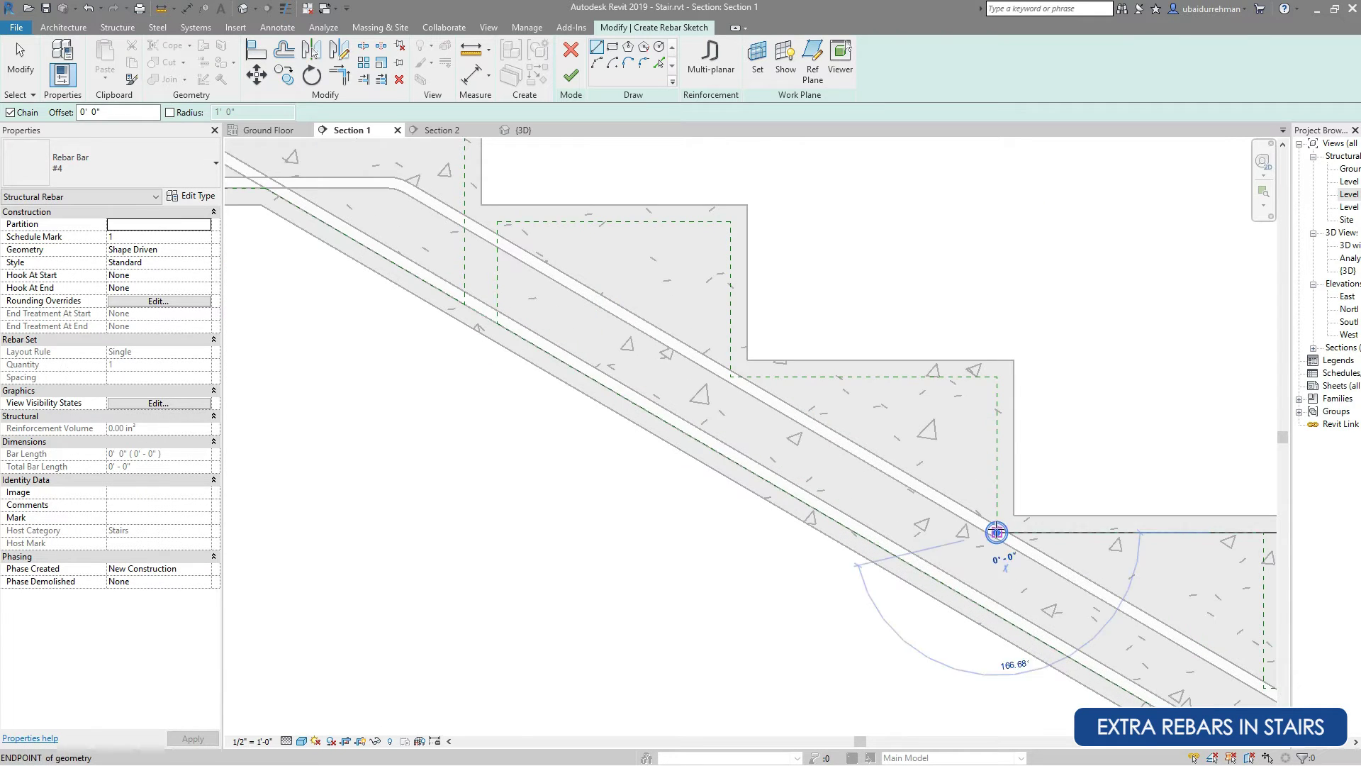
scroll(996, 532, down, 4)
scroll(686, 340, up, 5)
scroll(633, 317, down, 2)
scroll(840, 439, up, 2)
click(840, 438)
key(Escape)
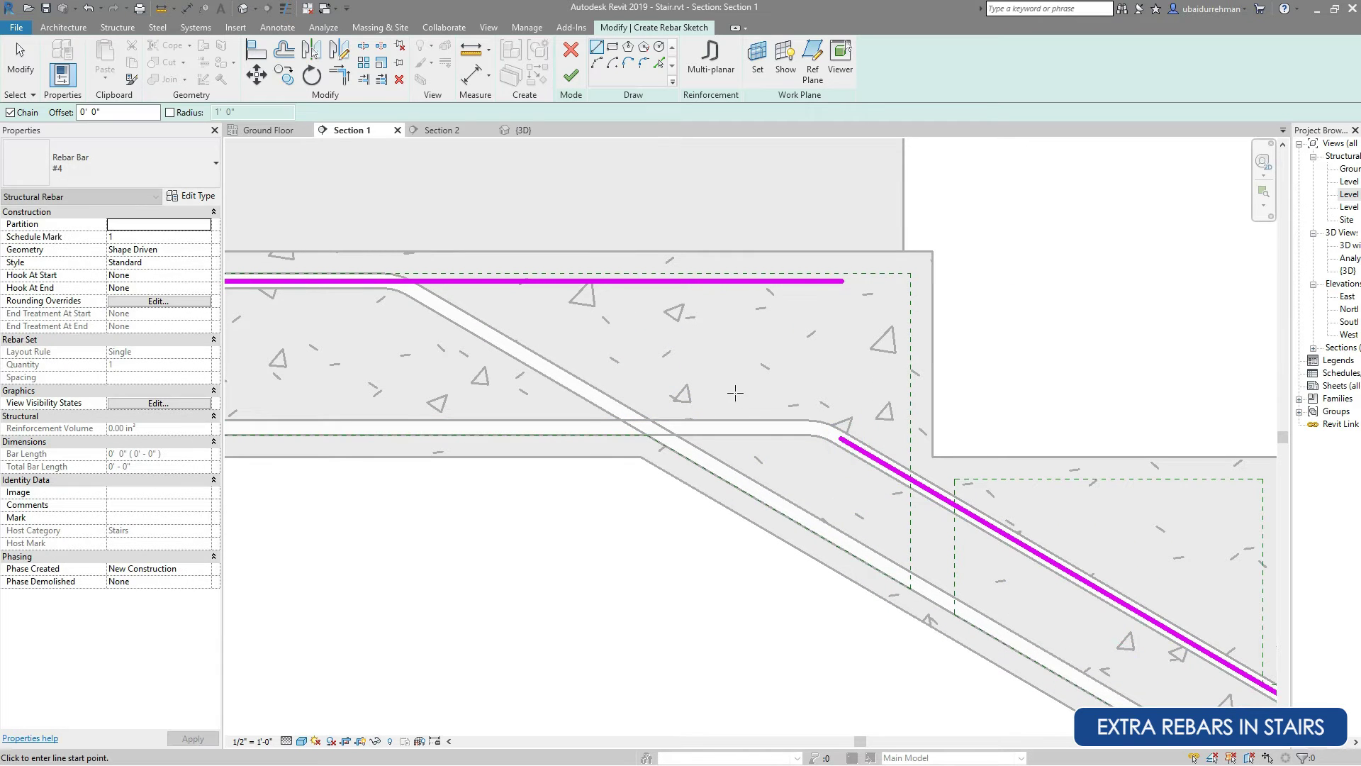
Trim the two lines to a corner with legs about 2'-4" and 3'-5" long and finish the extra bar's sketch.
click(861, 451)
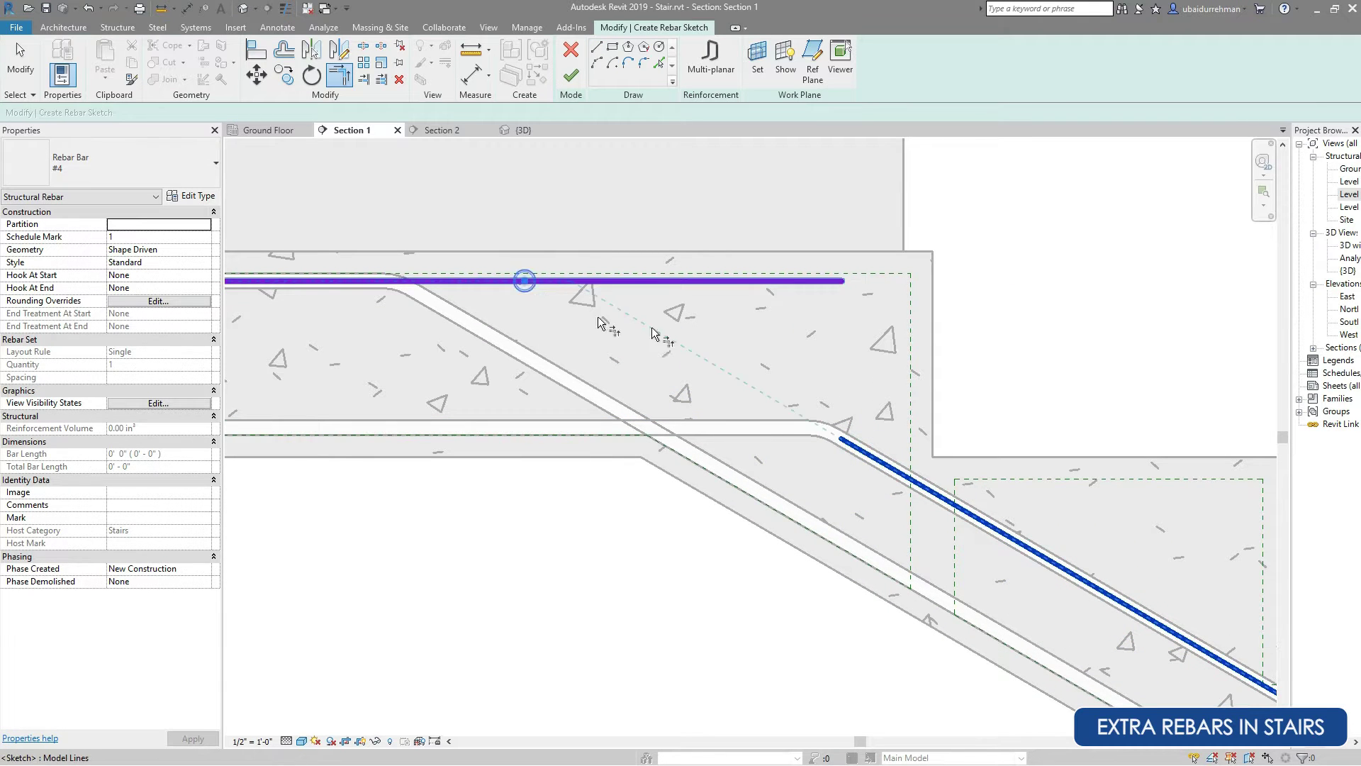
click(524, 281)
scroll(638, 298, down, 3)
key(Escape)
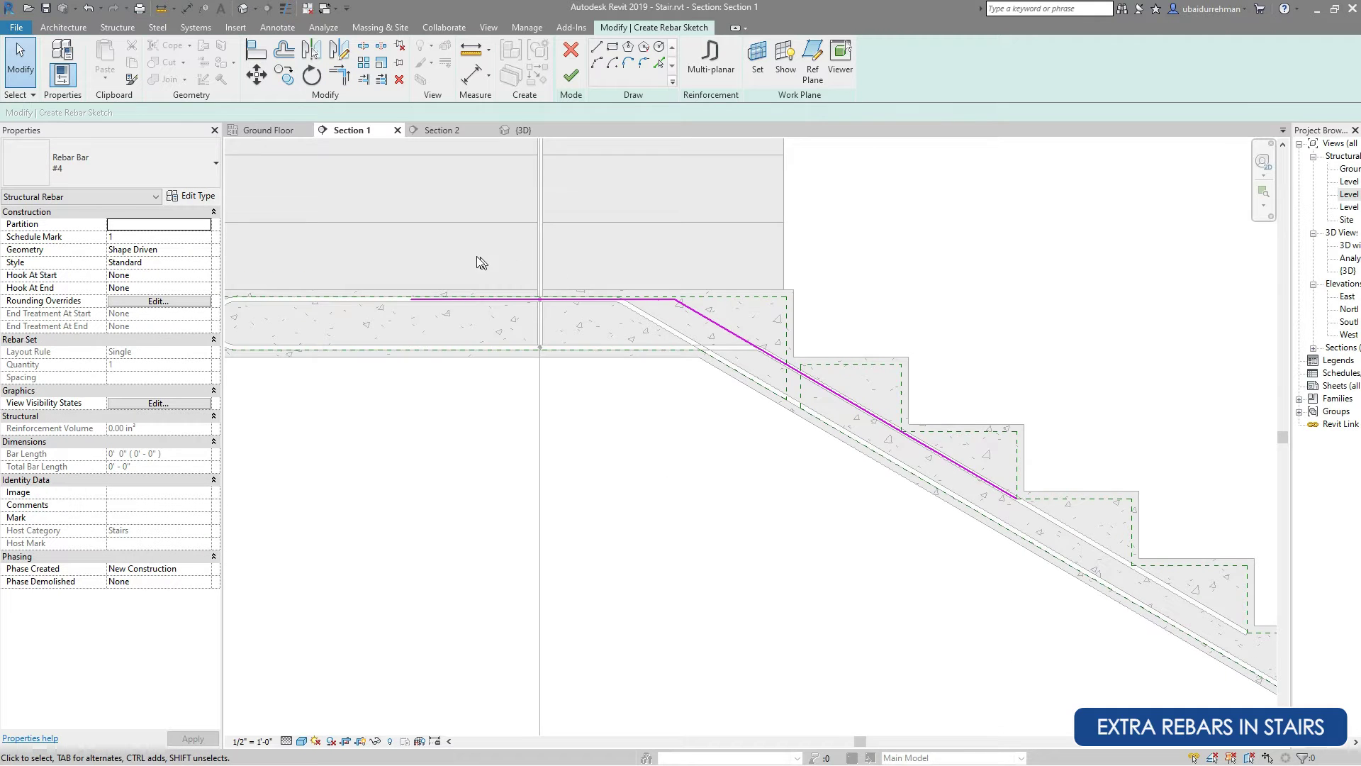
scroll(480, 264, down, 3)
click(571, 75)
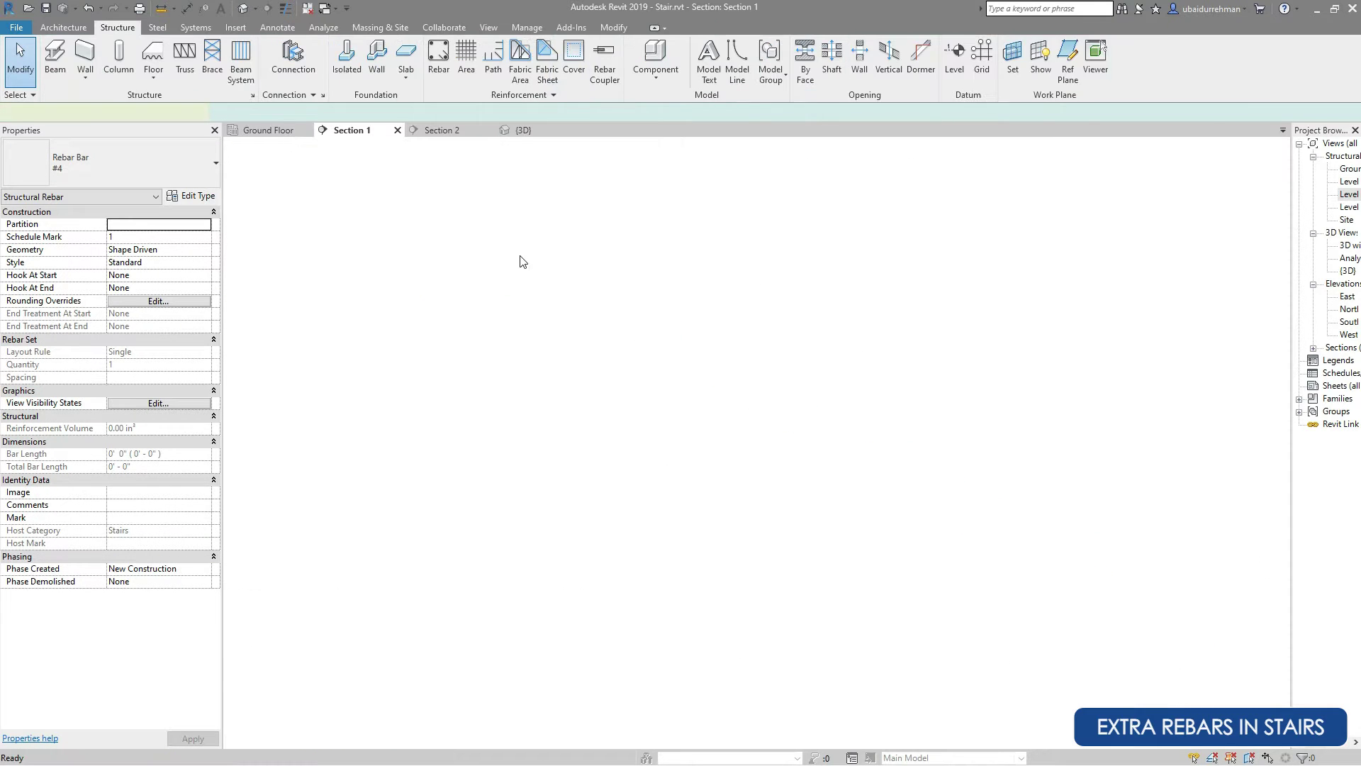
key(r)
key(b)
scroll(496, 268, up, 2)
scroll(500, 270, up, 3)
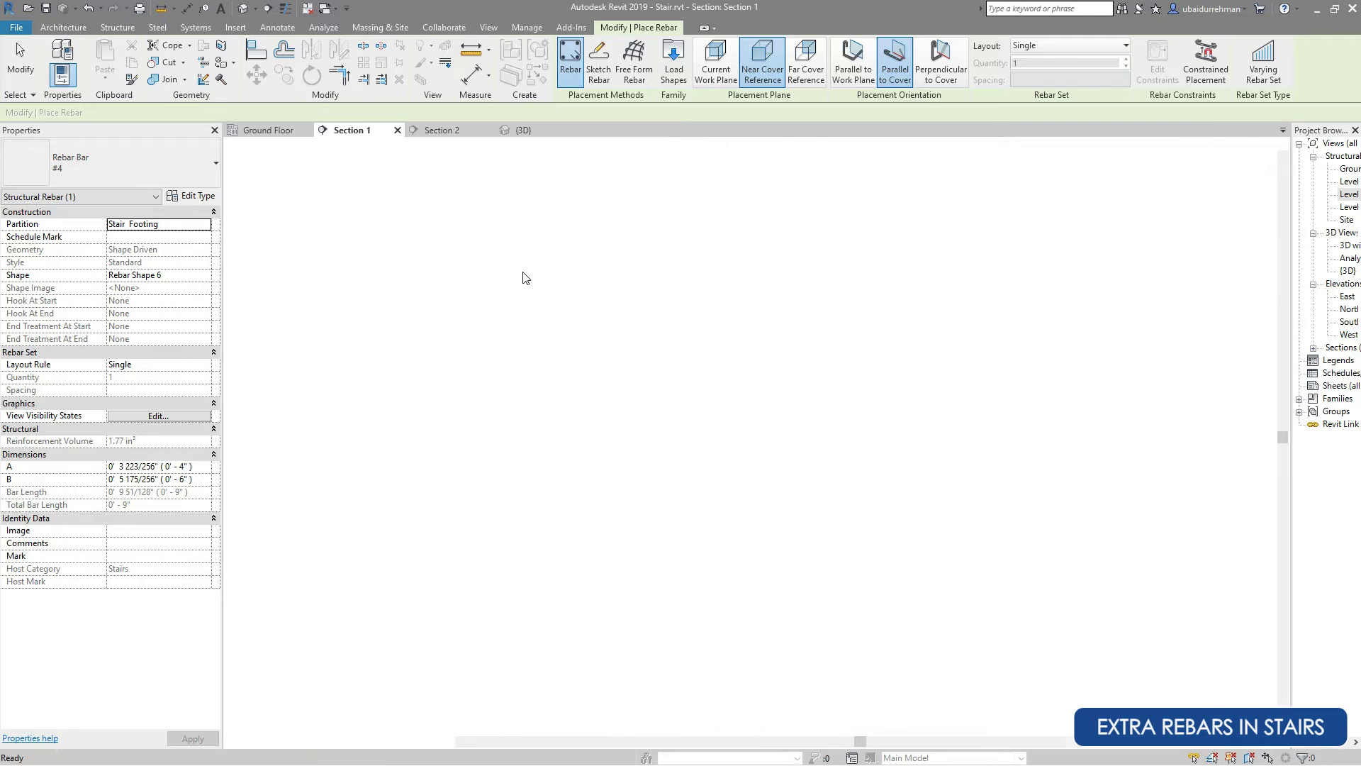
key(Escape)
Start a #4 rebar sketch hosted in the stair in Section 1 and draw a vertical line about 1'-8" along the footing wall's outer bar.
scroll(466, 253, down, 5)
scroll(903, 509, up, 4)
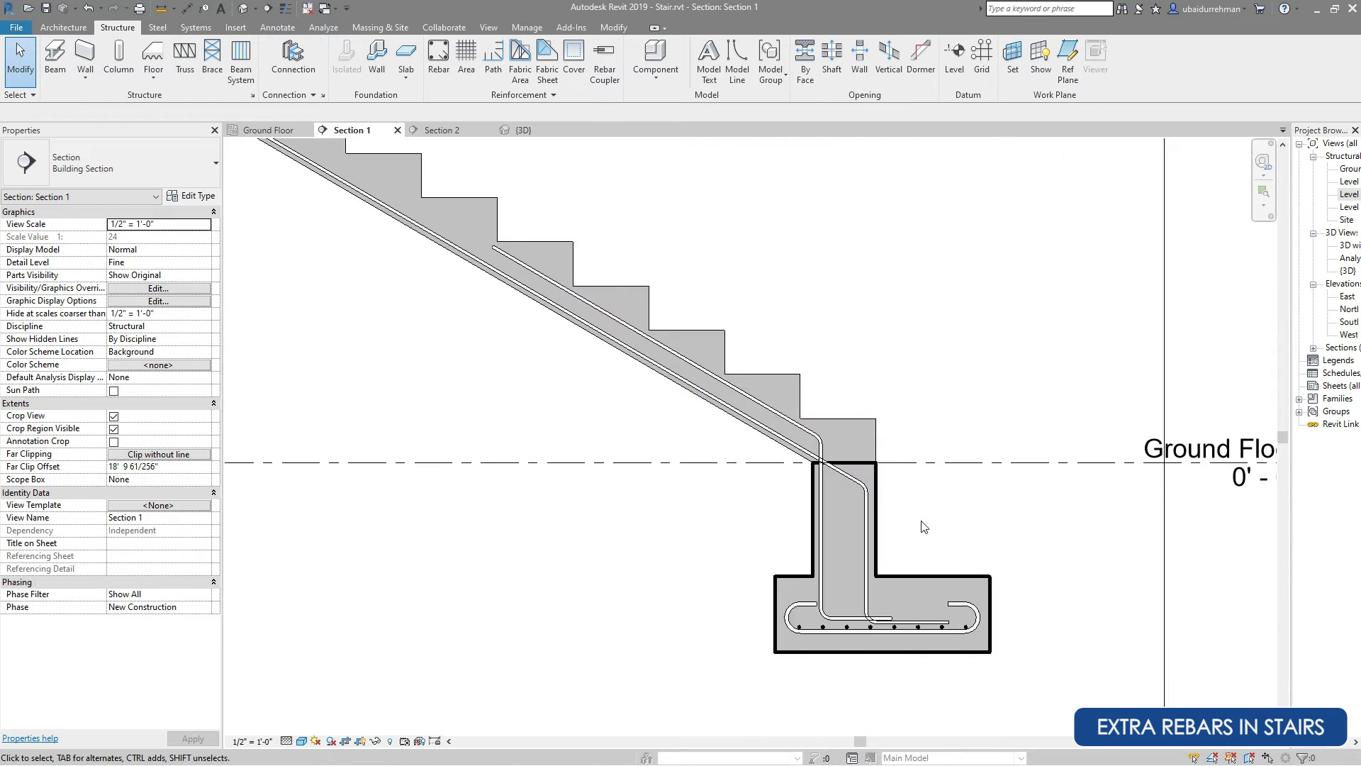
scroll(796, 214, down, 1)
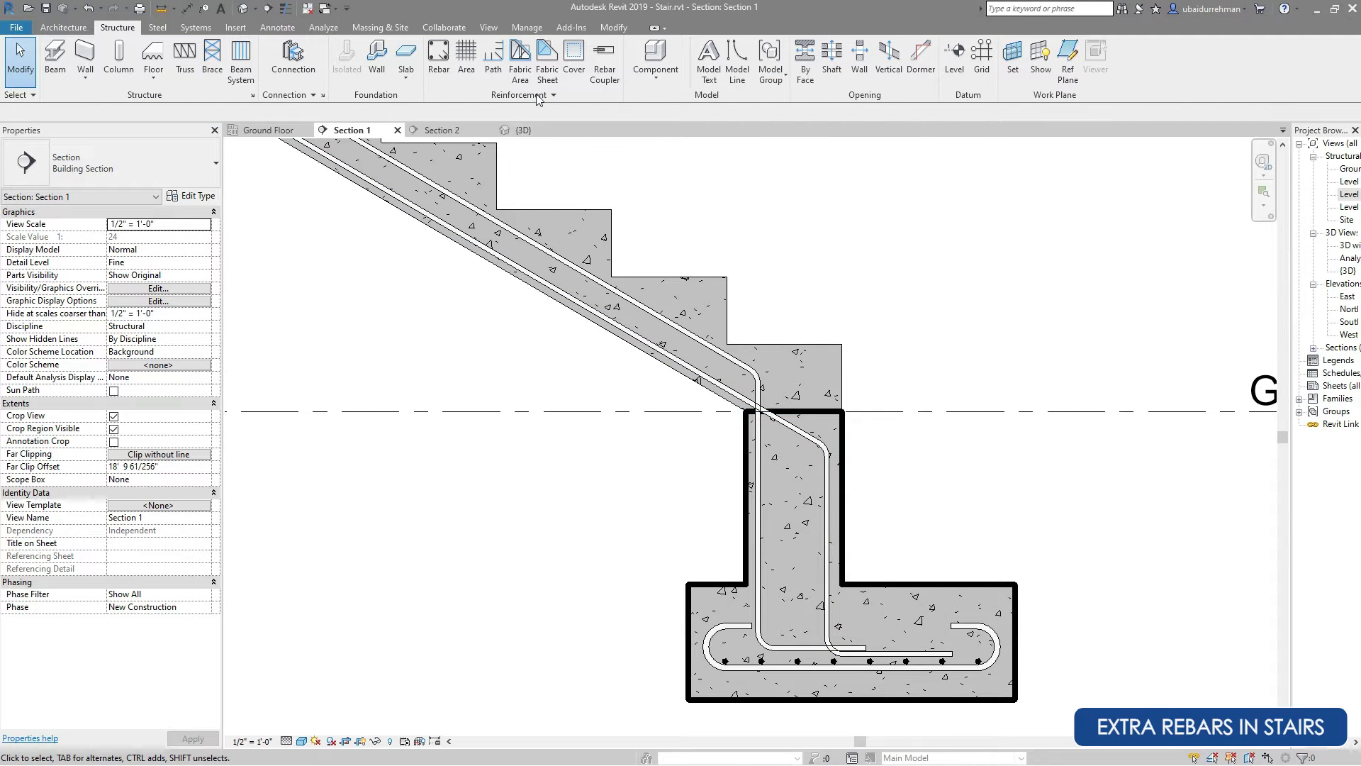
click(440, 66)
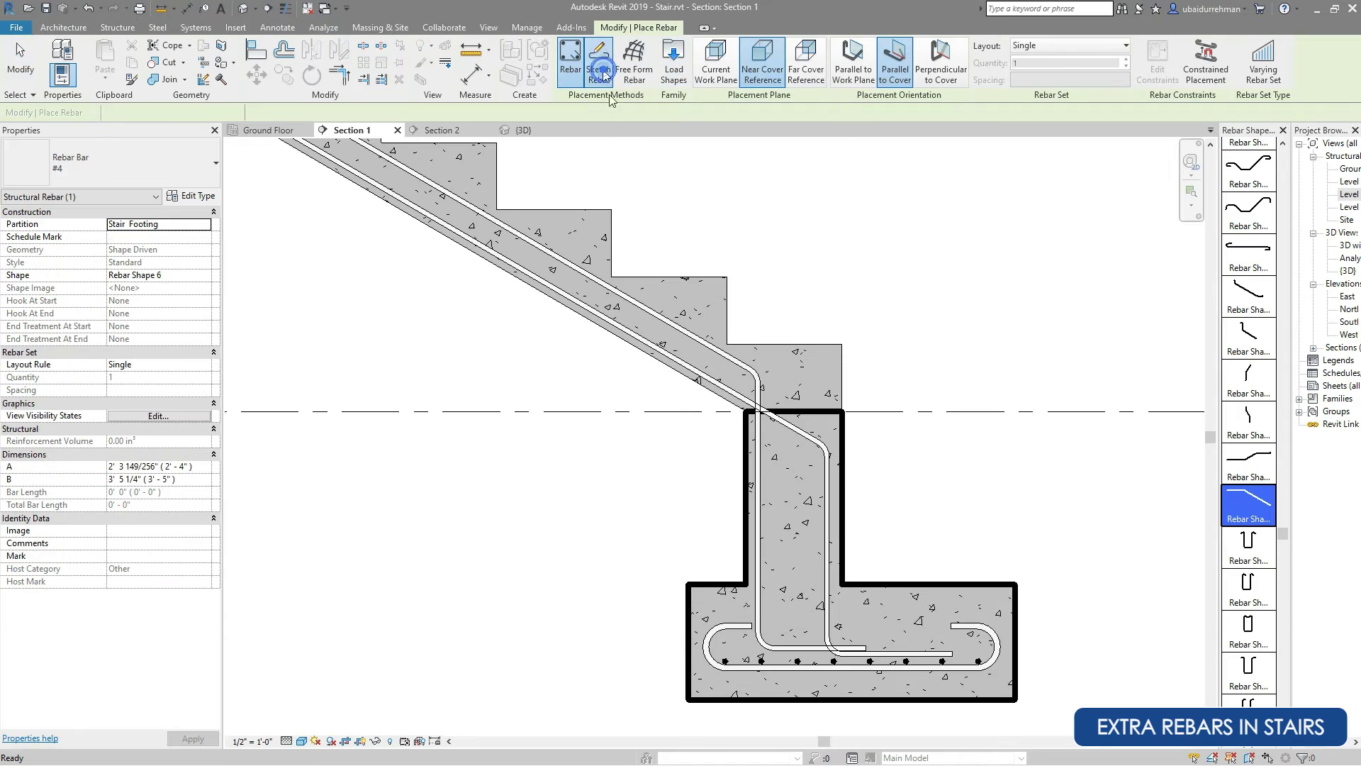
click(603, 72)
click(832, 372)
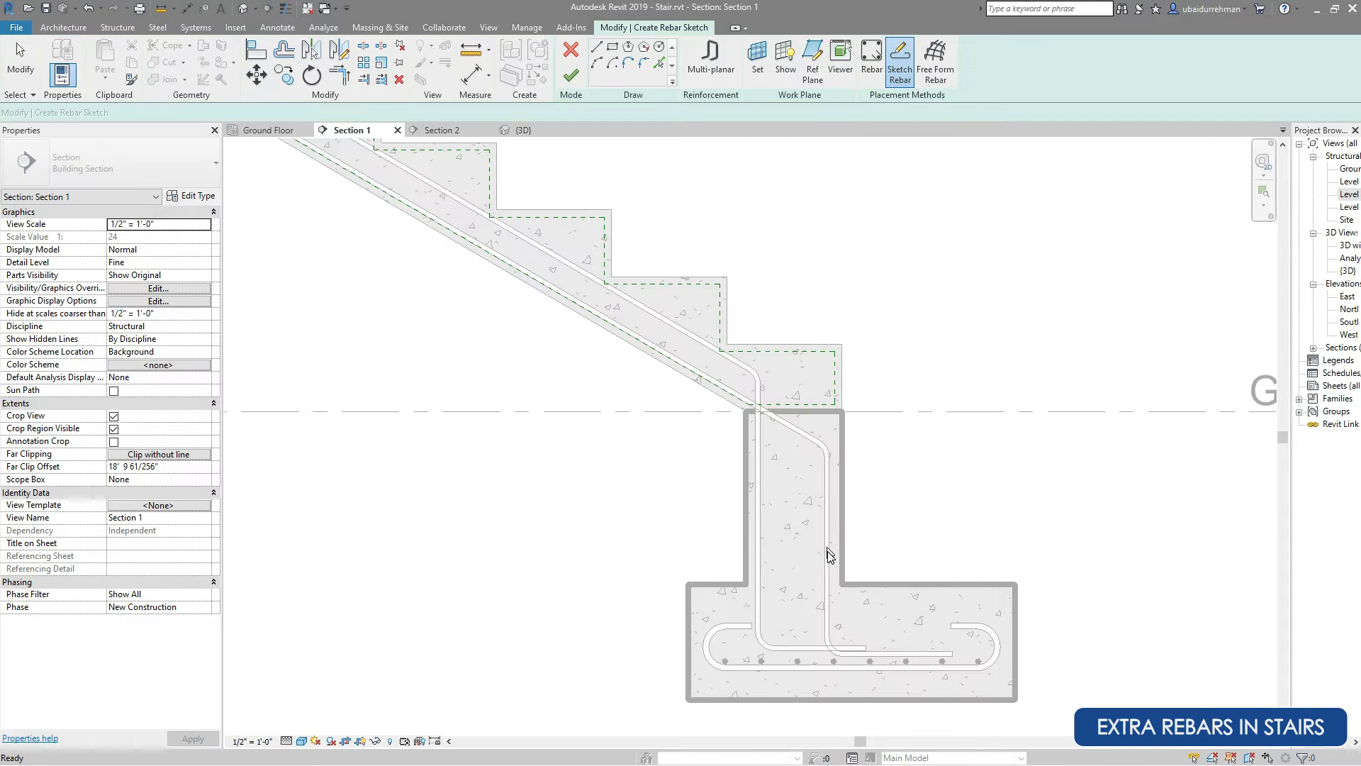
click(828, 452)
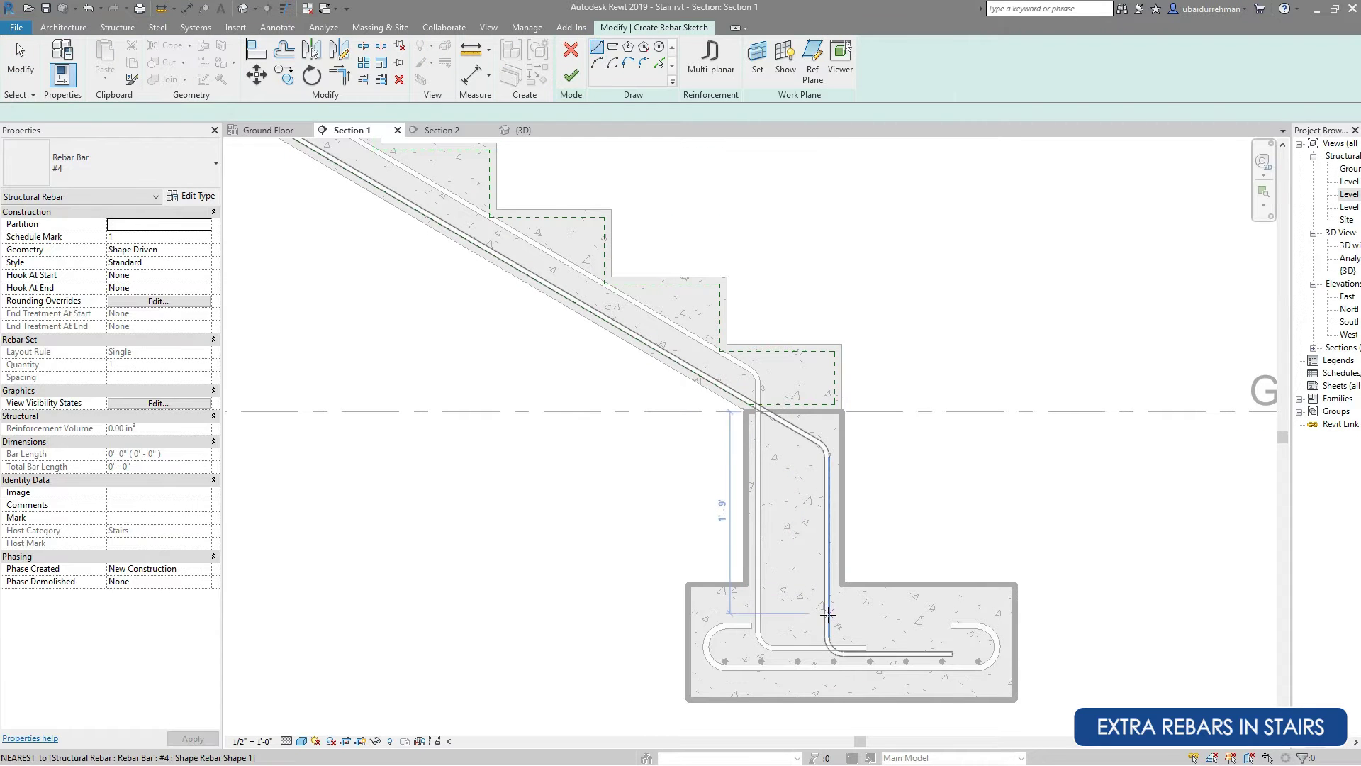
scroll(828, 614, up, 2)
click(828, 614)
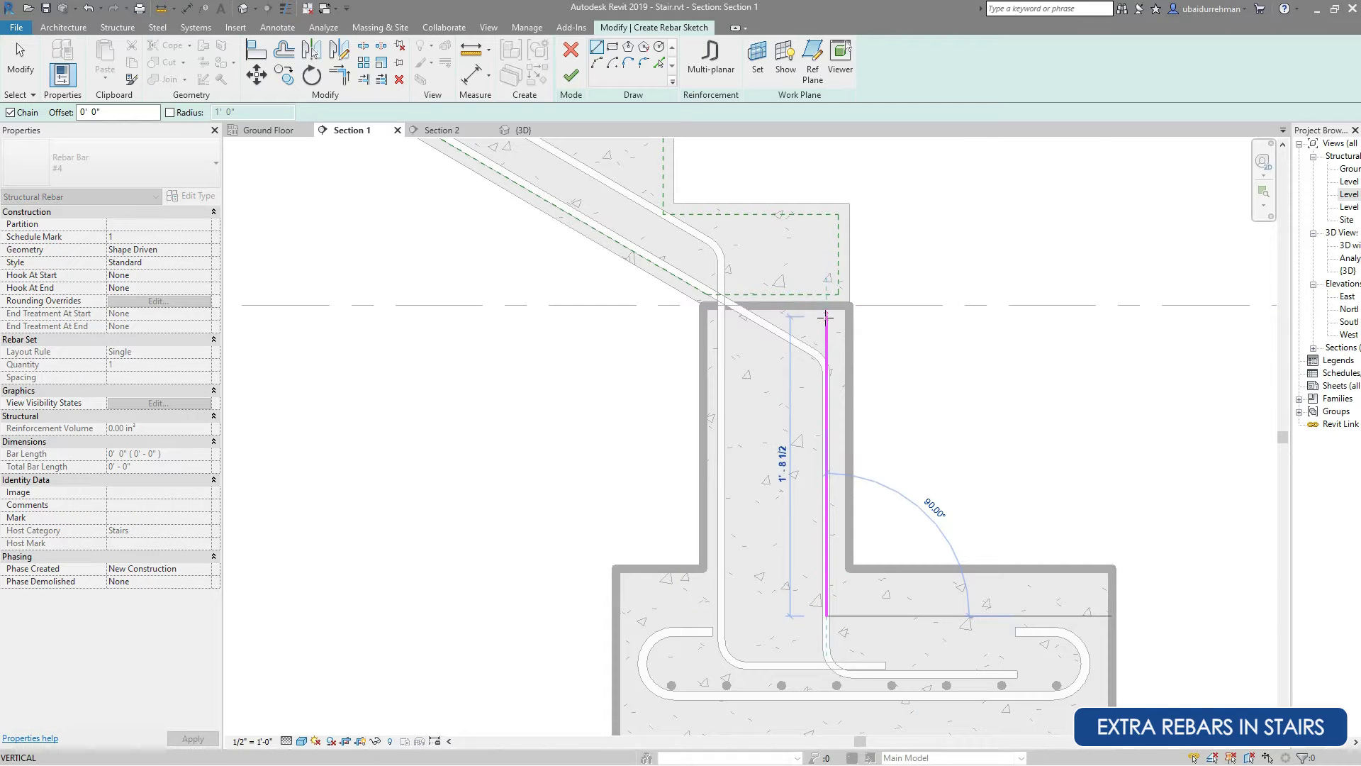
click(824, 334)
key(Escape)
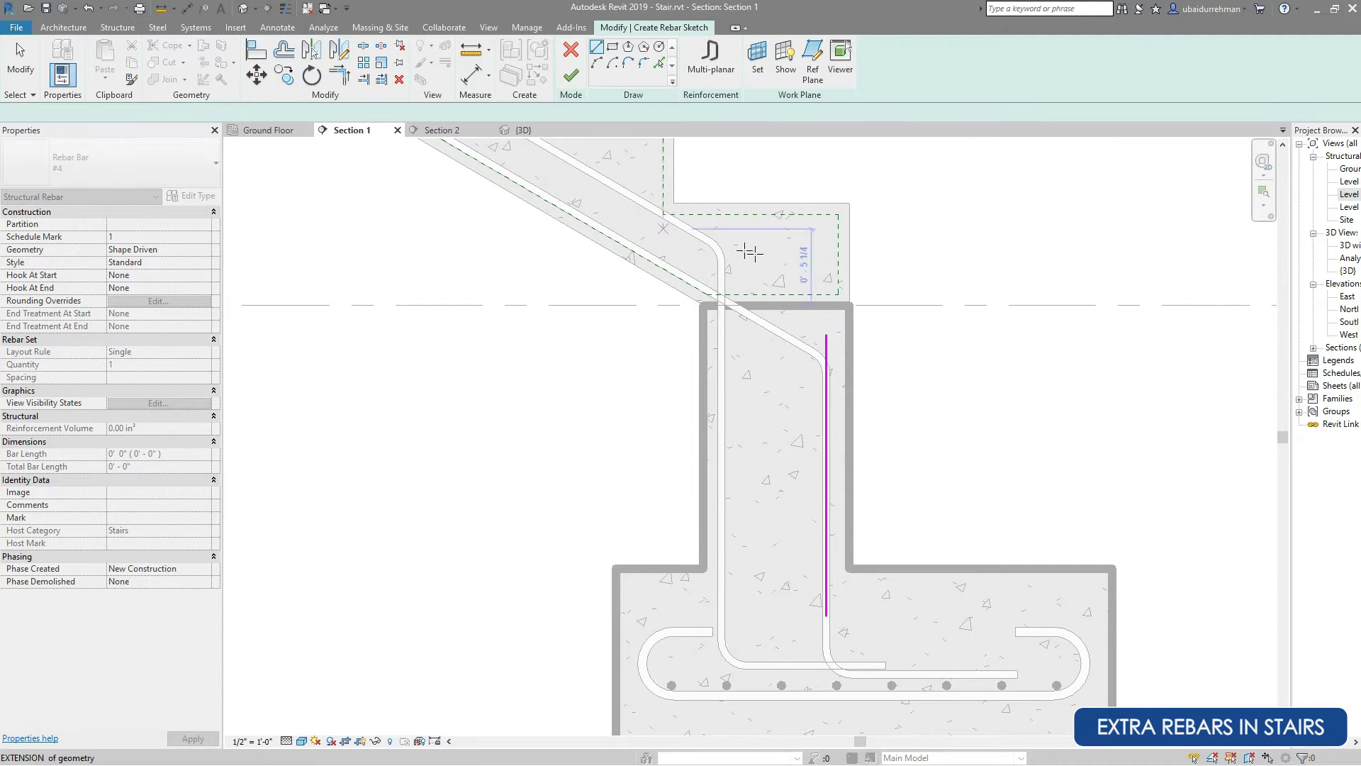
Draw a sloped line along the lower flight's upper bar from the second step's inner cover corner down to the bar's bend.
scroll(796, 267, down, 2)
scroll(650, 195, up, 5)
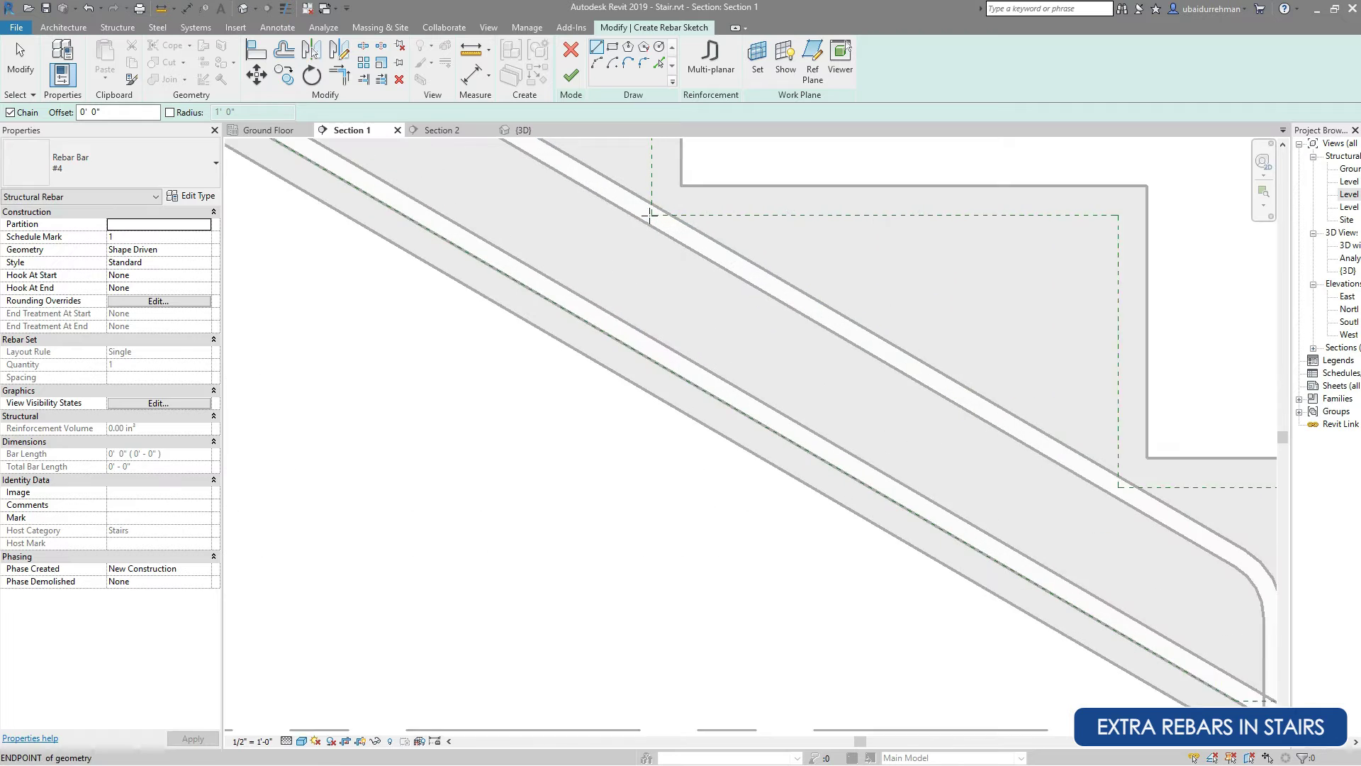
click(650, 216)
scroll(539, 182, down, 3)
scroll(772, 290, up, 4)
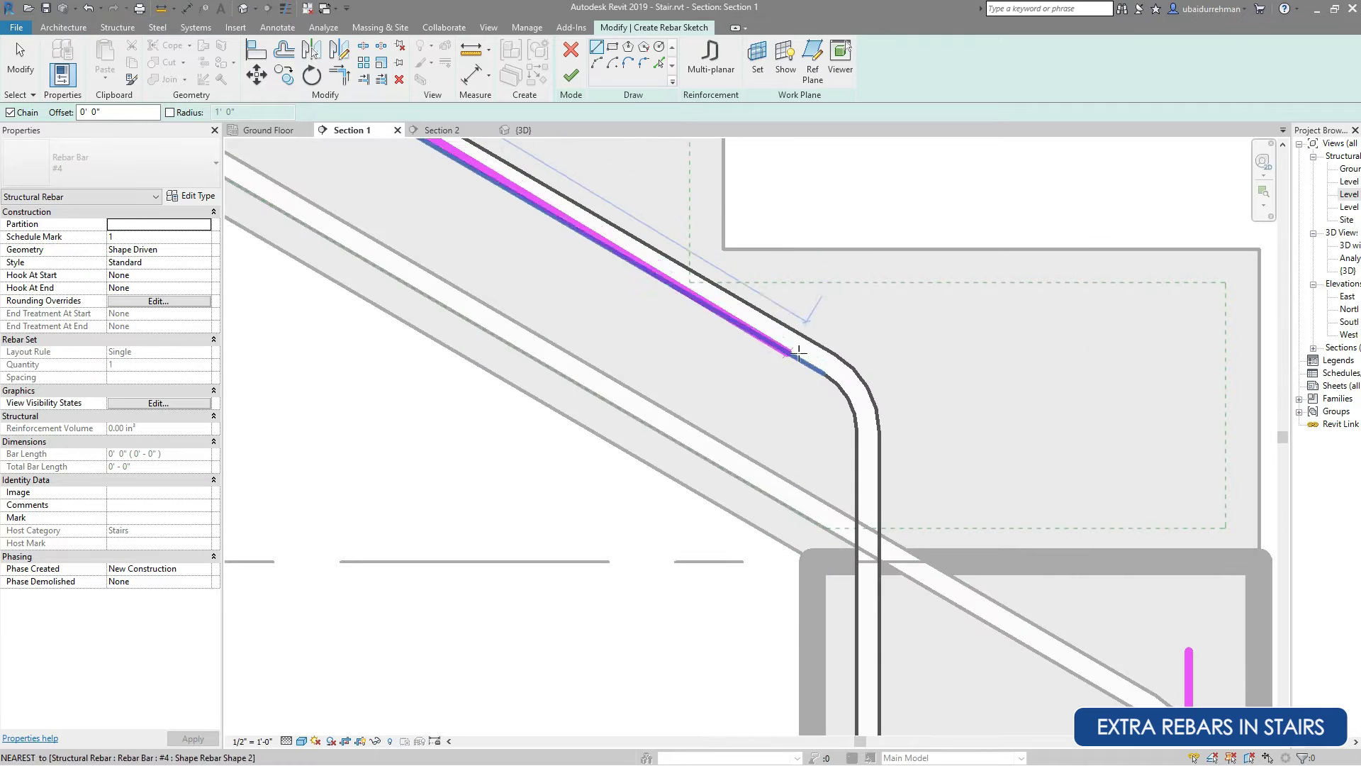
click(820, 356)
key(Escape)
key(Escape)
Trim the sloped and vertical lines to a corner with legs about 2'-3" and 1'-9" long and finish the extra bar's sketch.
scroll(667, 297, down, 2)
key(t)
key(r)
click(699, 301)
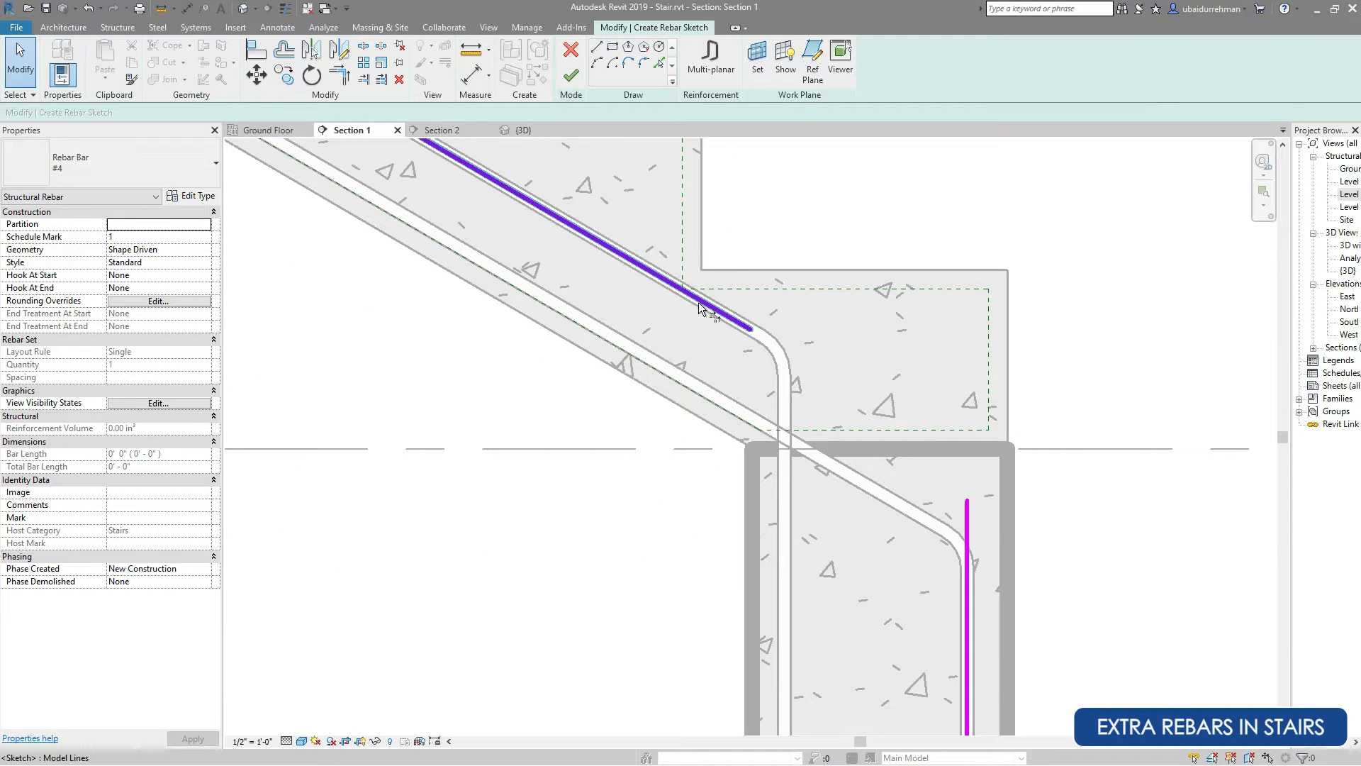
click(972, 540)
key(Escape)
scroll(935, 335, down, 3)
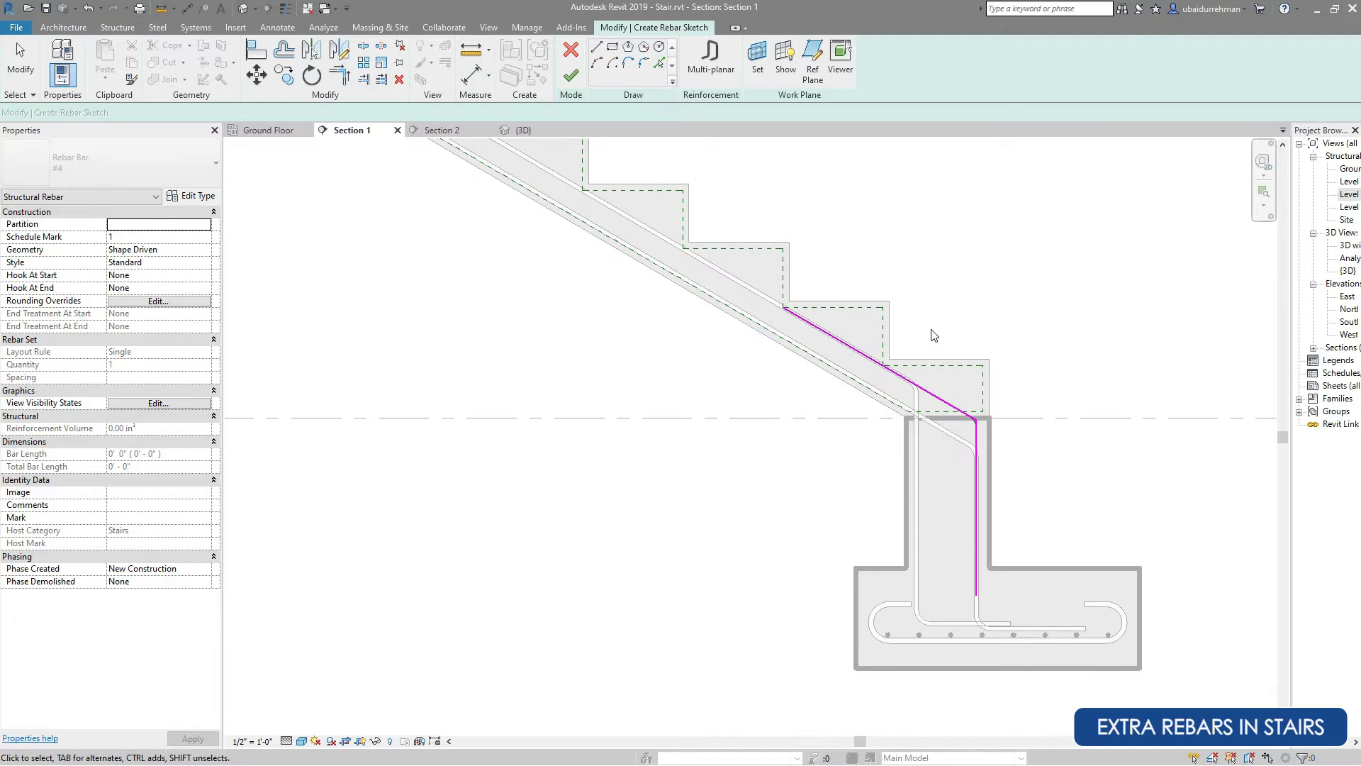
scroll(1092, 506, down, 3)
scroll(922, 425, up, 1)
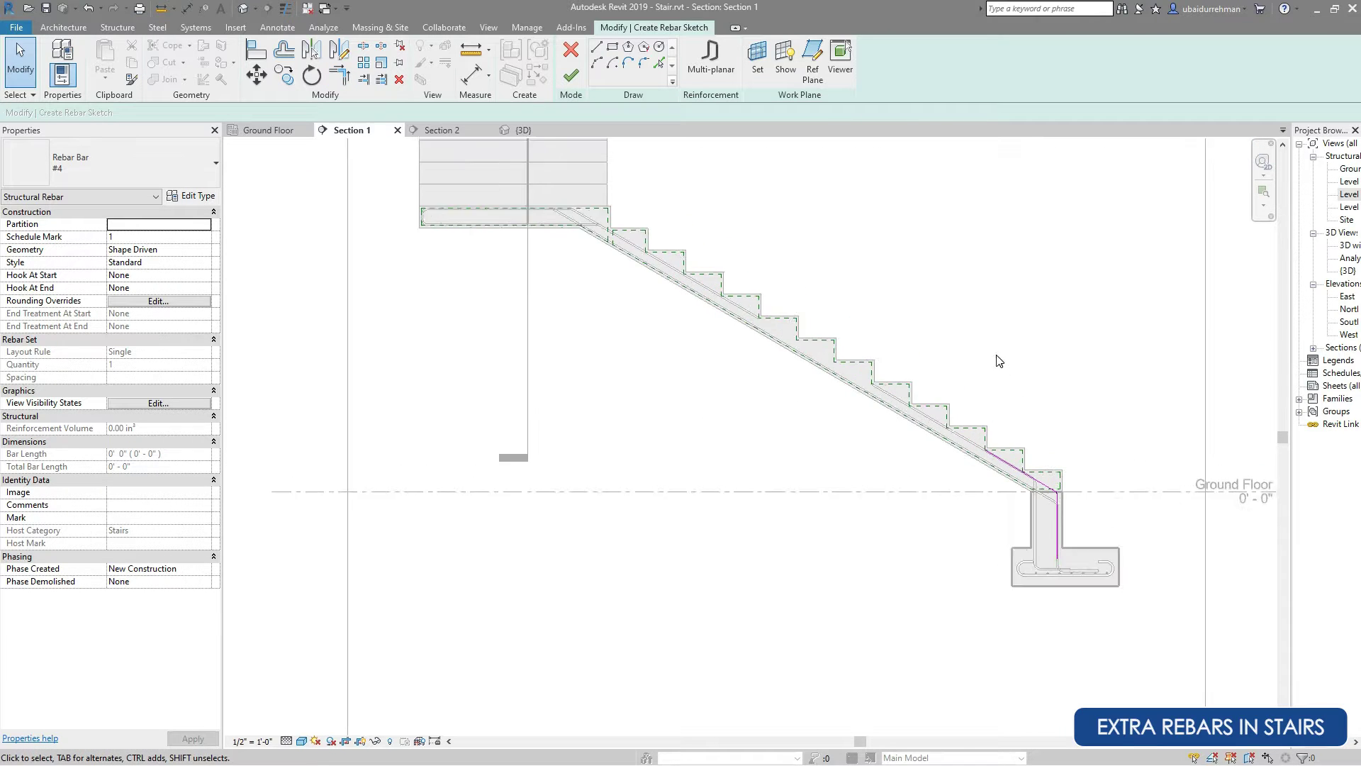
click(571, 74)
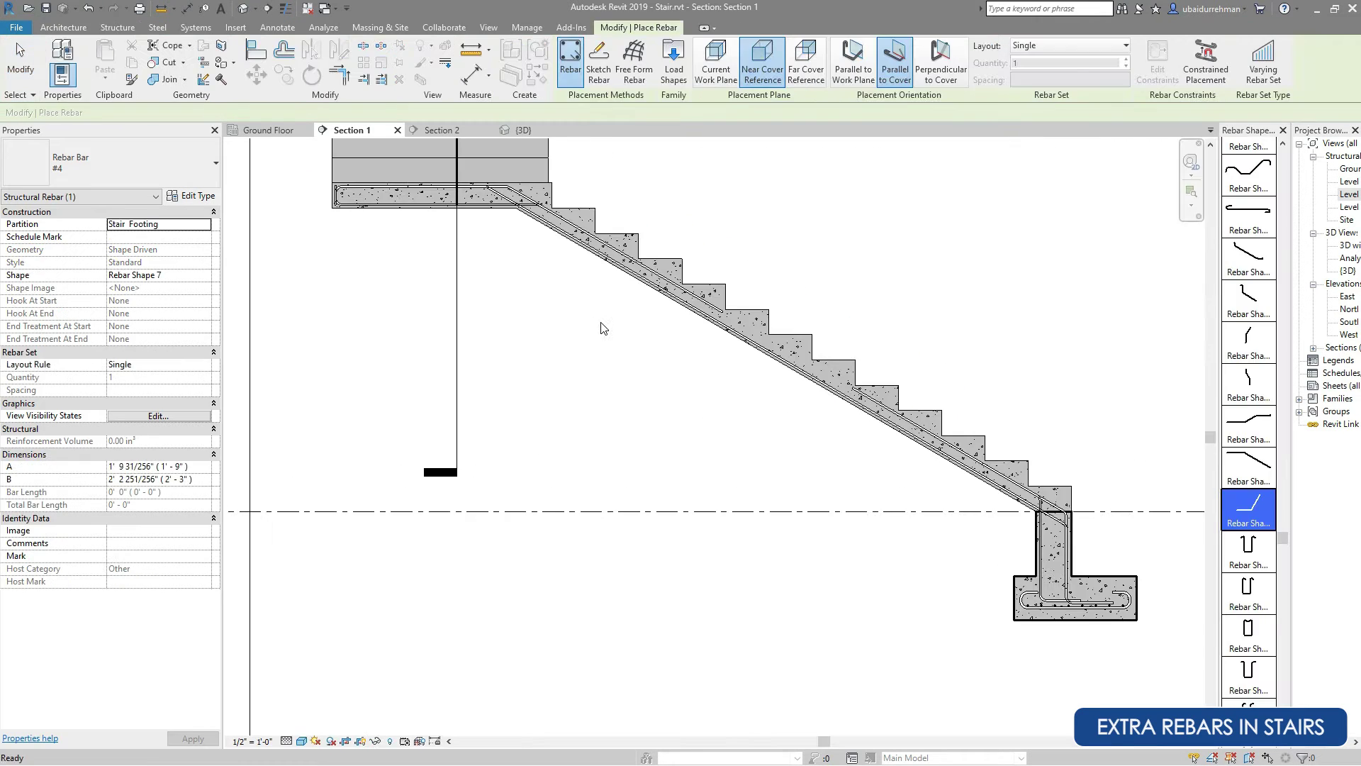
Start a rebar sketch hosted in the stair in Section 2 and draw a horizontal line along the landing's bottom bar past its bend.
click(424, 130)
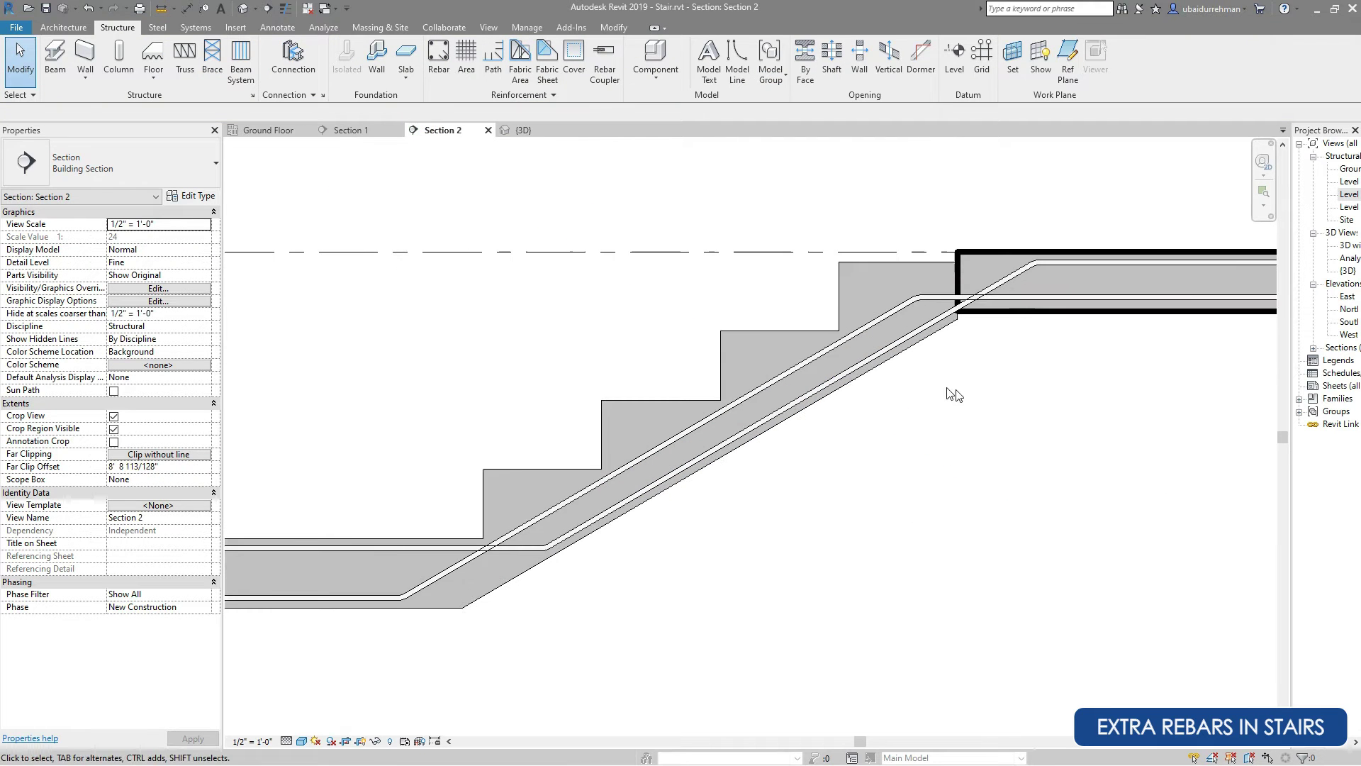
click(438, 56)
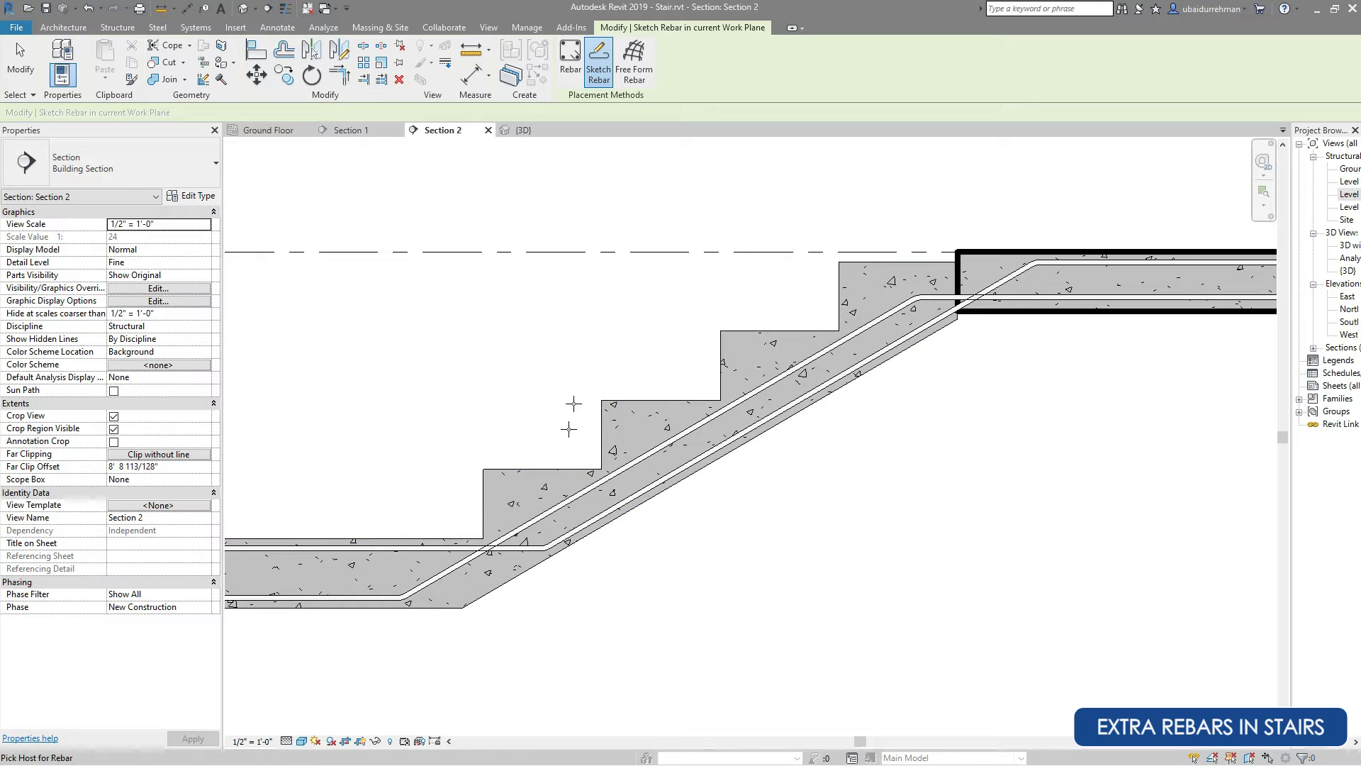
click(724, 337)
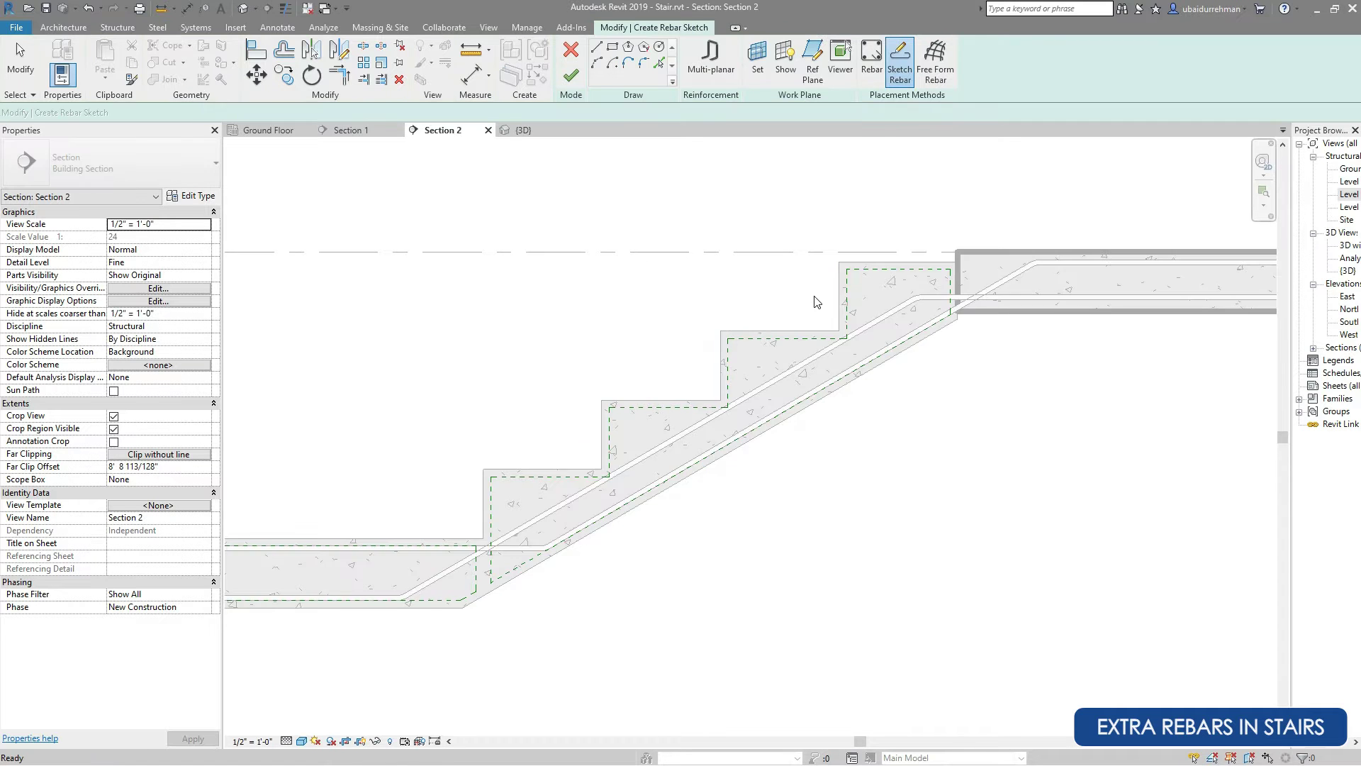
scroll(421, 482, up, 3)
scroll(421, 482, up, 5)
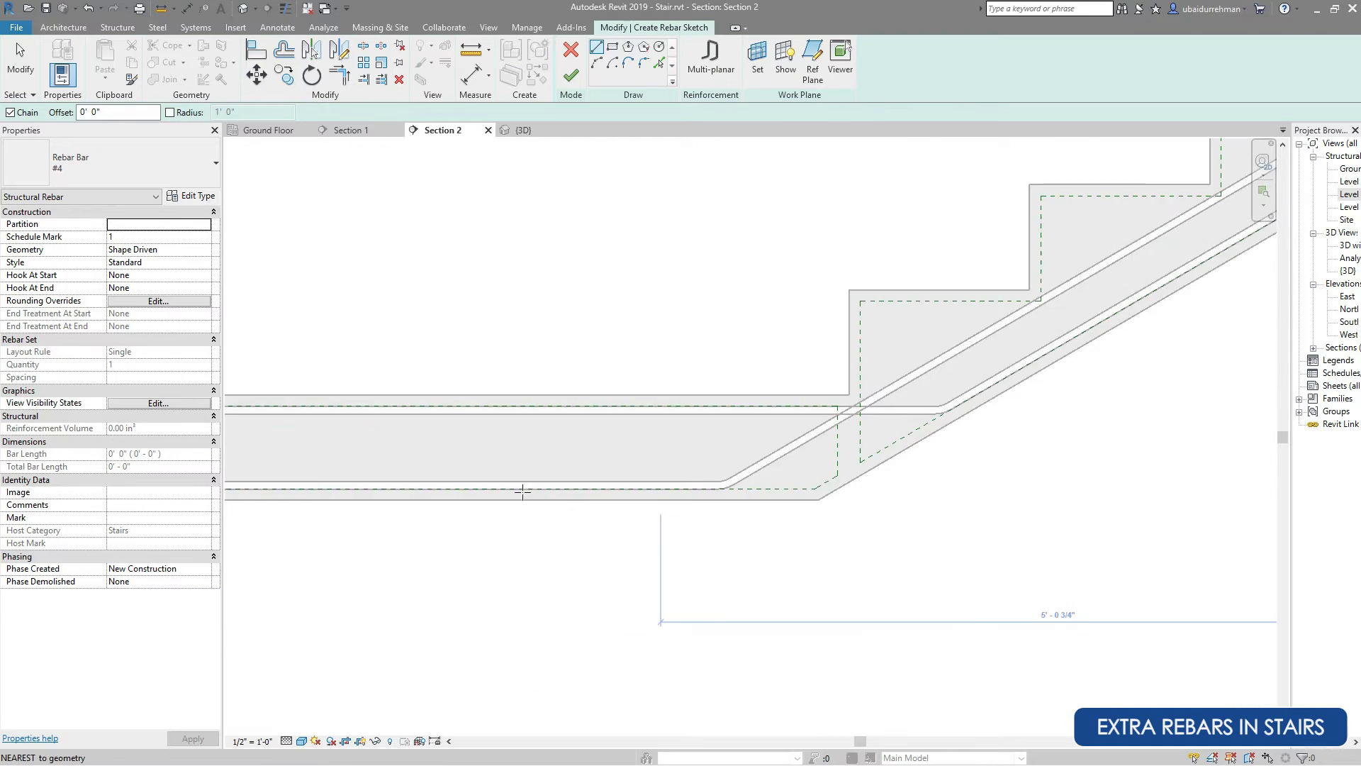
click(372, 487)
scroll(373, 487, down, 3)
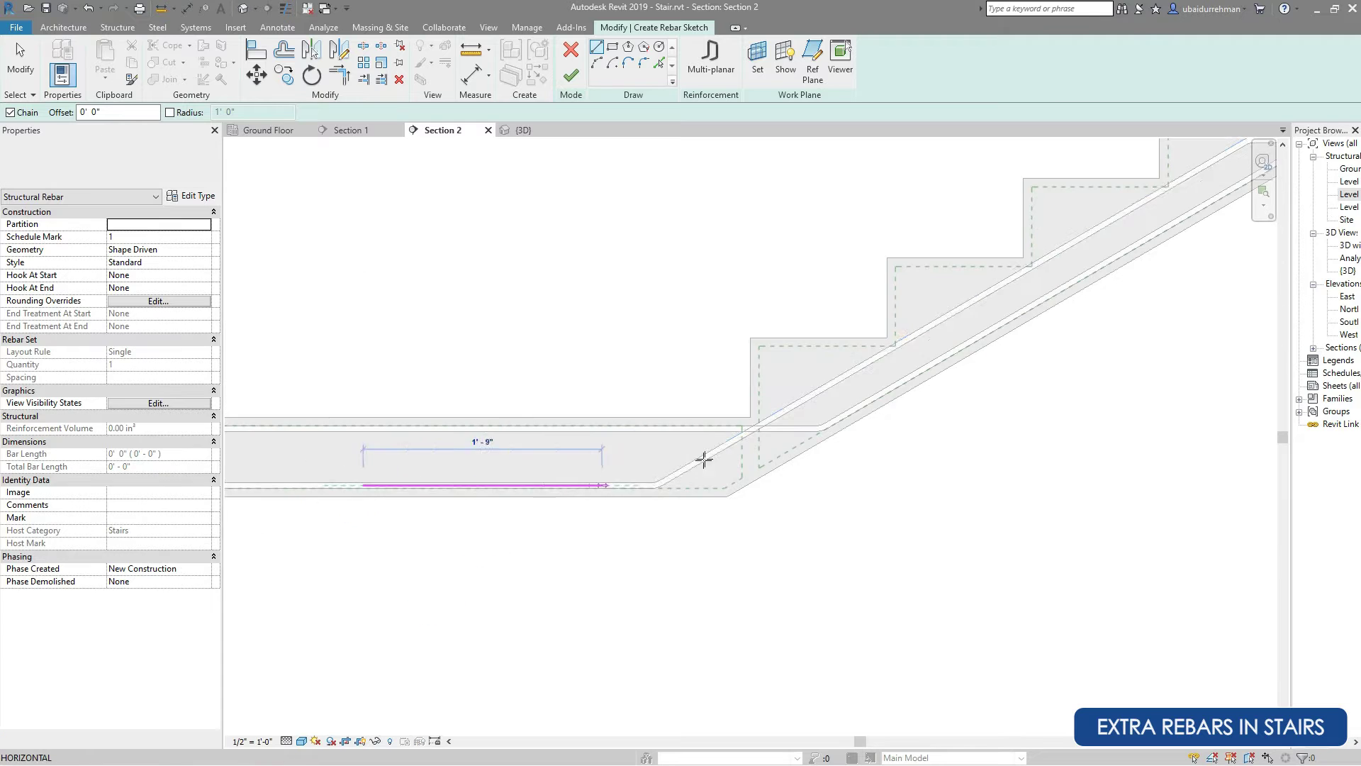
scroll(702, 461, up, 3)
click(721, 523)
Add a sloped line about 2'-1" long toward the upper flight's lower bar and finish the extra bar at the landing.
scroll(721, 522, down, 3)
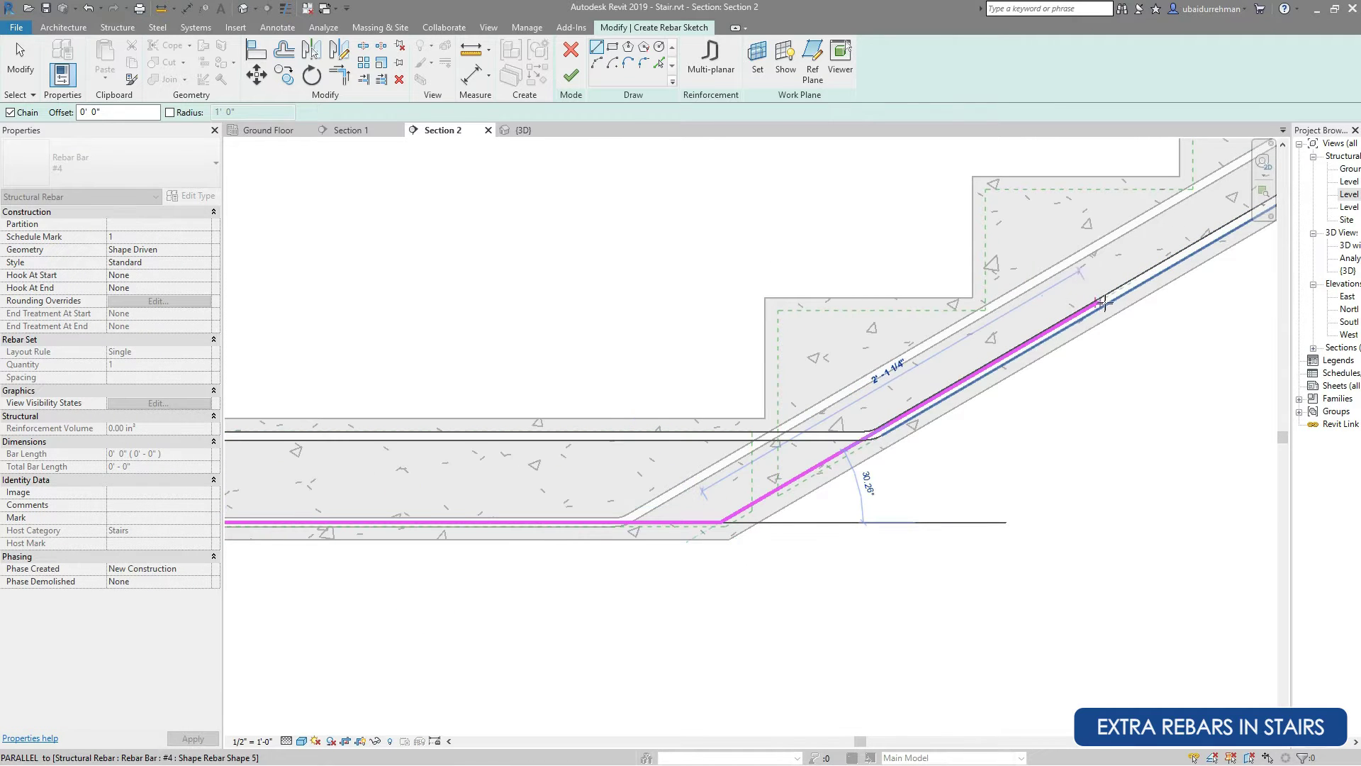
click(1104, 298)
key(Escape)
key(Escape)
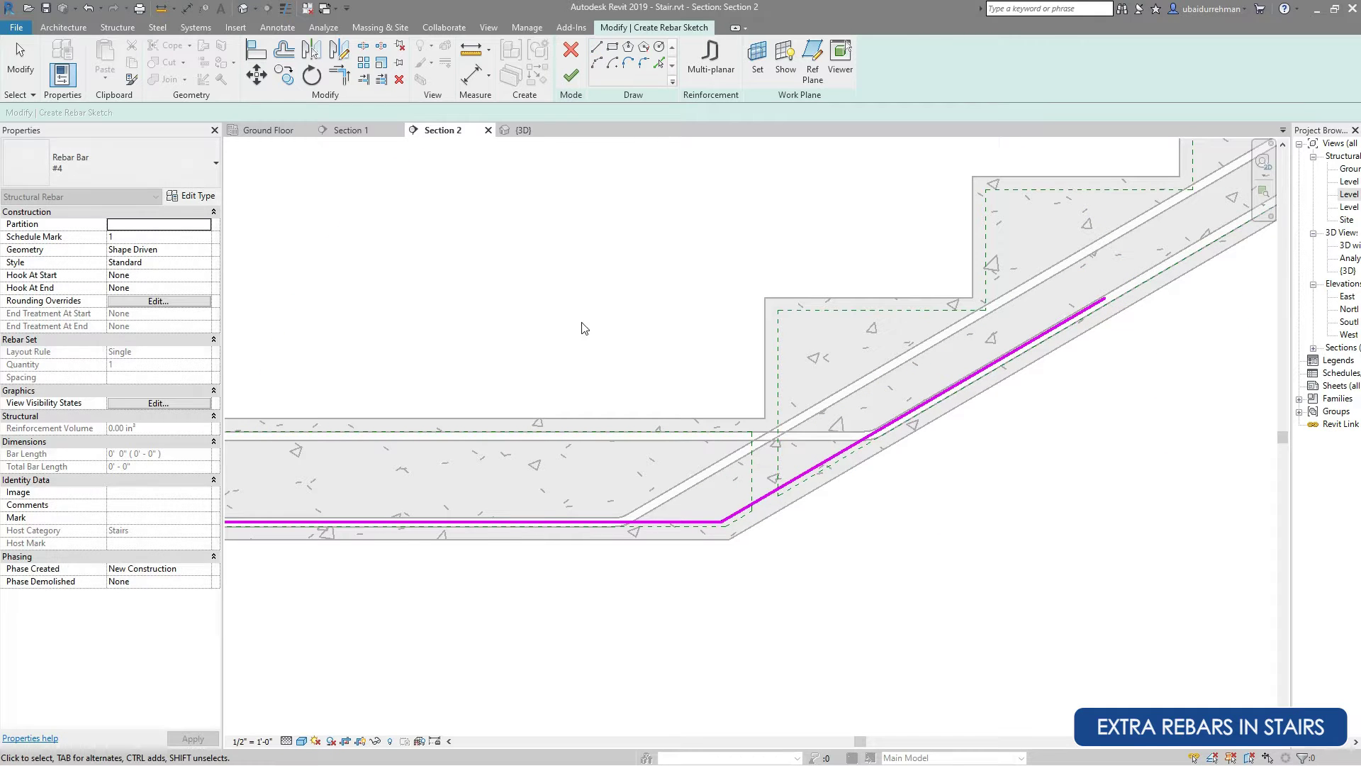
click(572, 74)
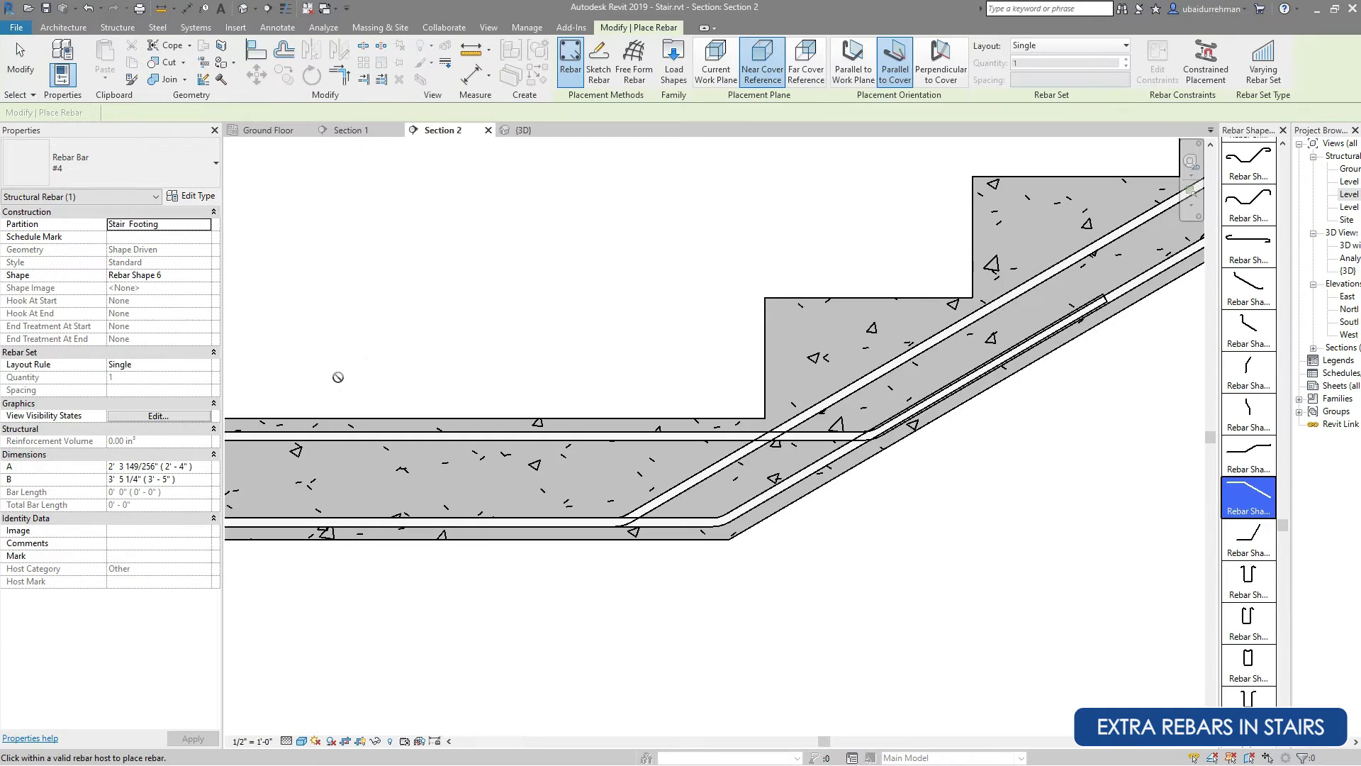
Start another stair-hosted rebar sketch and draw a sloped line about 2'-1 1/2" along the flight's upper bar into the upper slab.
scroll(859, 236, up, 4)
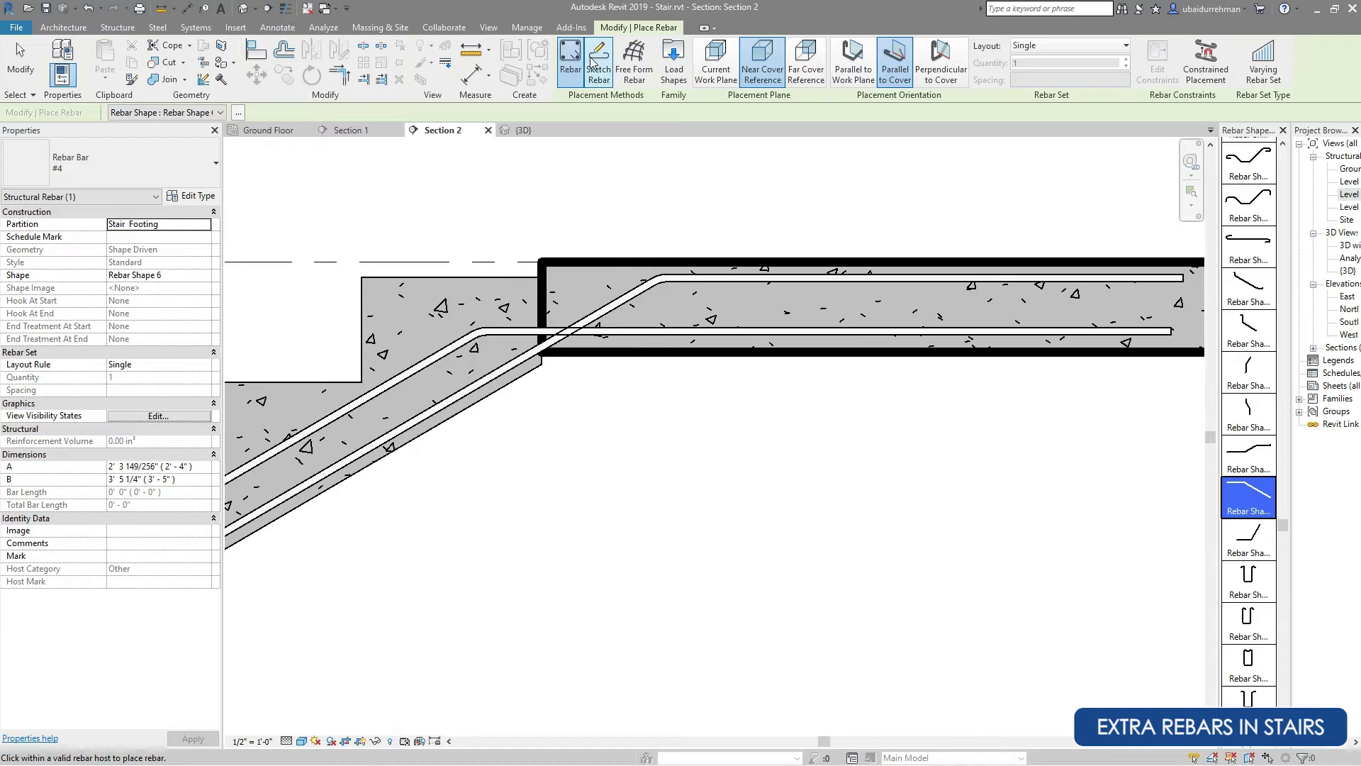
click(595, 64)
click(470, 280)
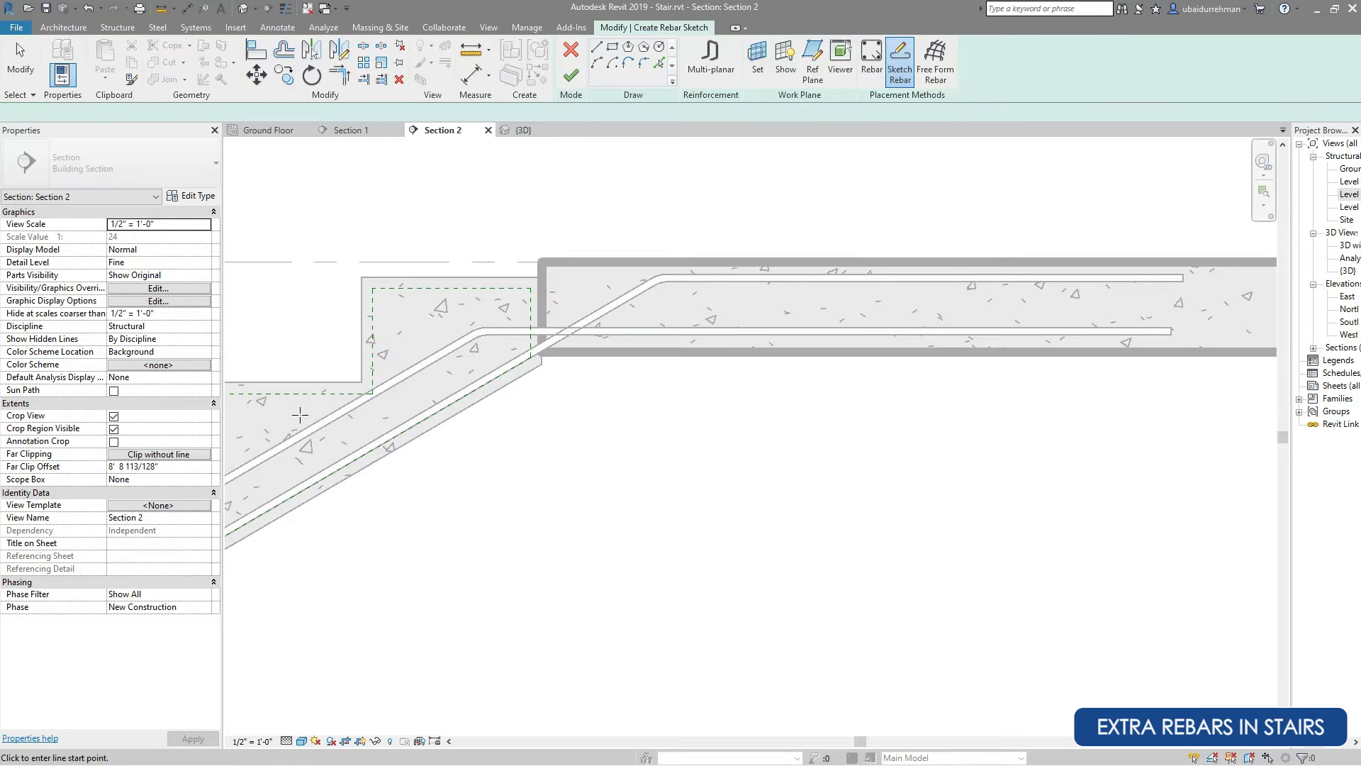
scroll(249, 465, up, 2)
click(245, 467)
scroll(412, 359, down, 3)
scroll(616, 259, up, 3)
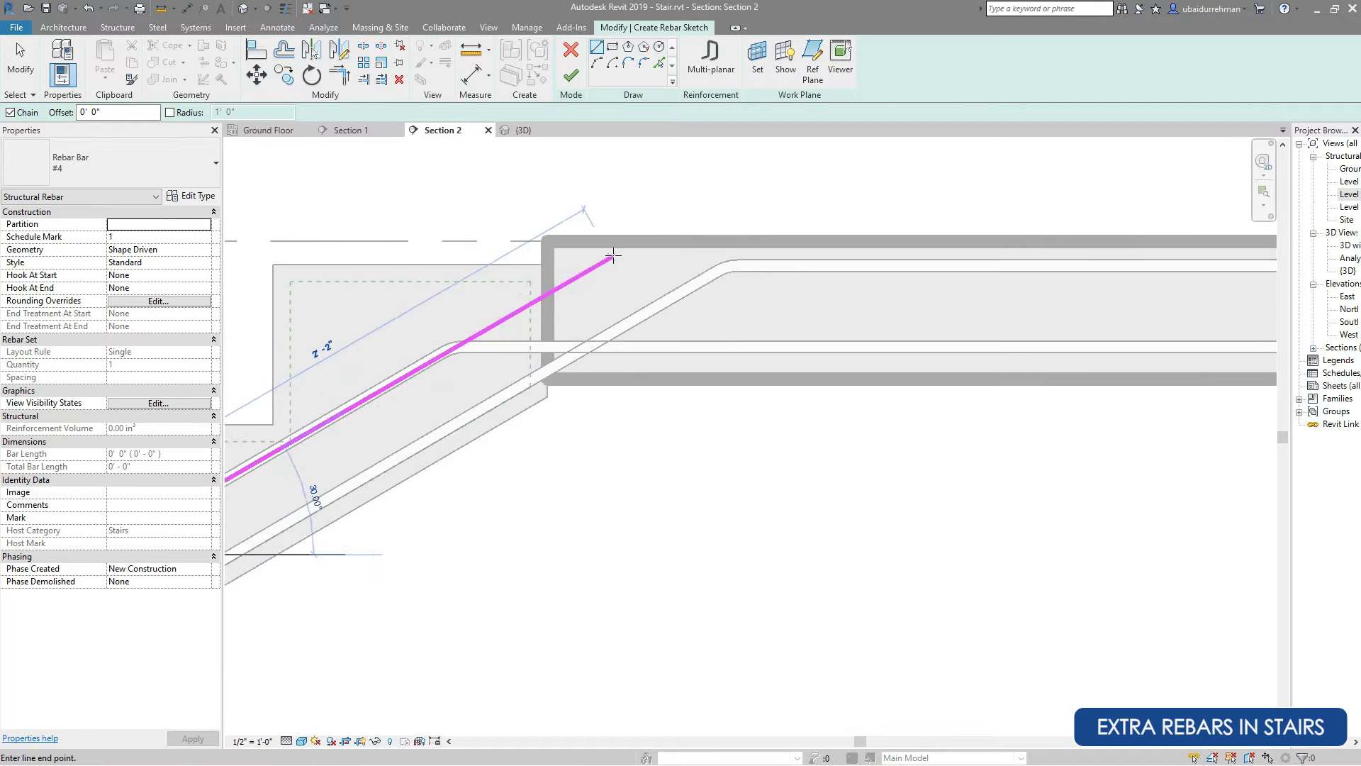
click(596, 266)
Continue the sketch with a horizontal line along the upper slab's top bar, finish the extra bar and end rebar placement.
scroll(598, 267, down, 2)
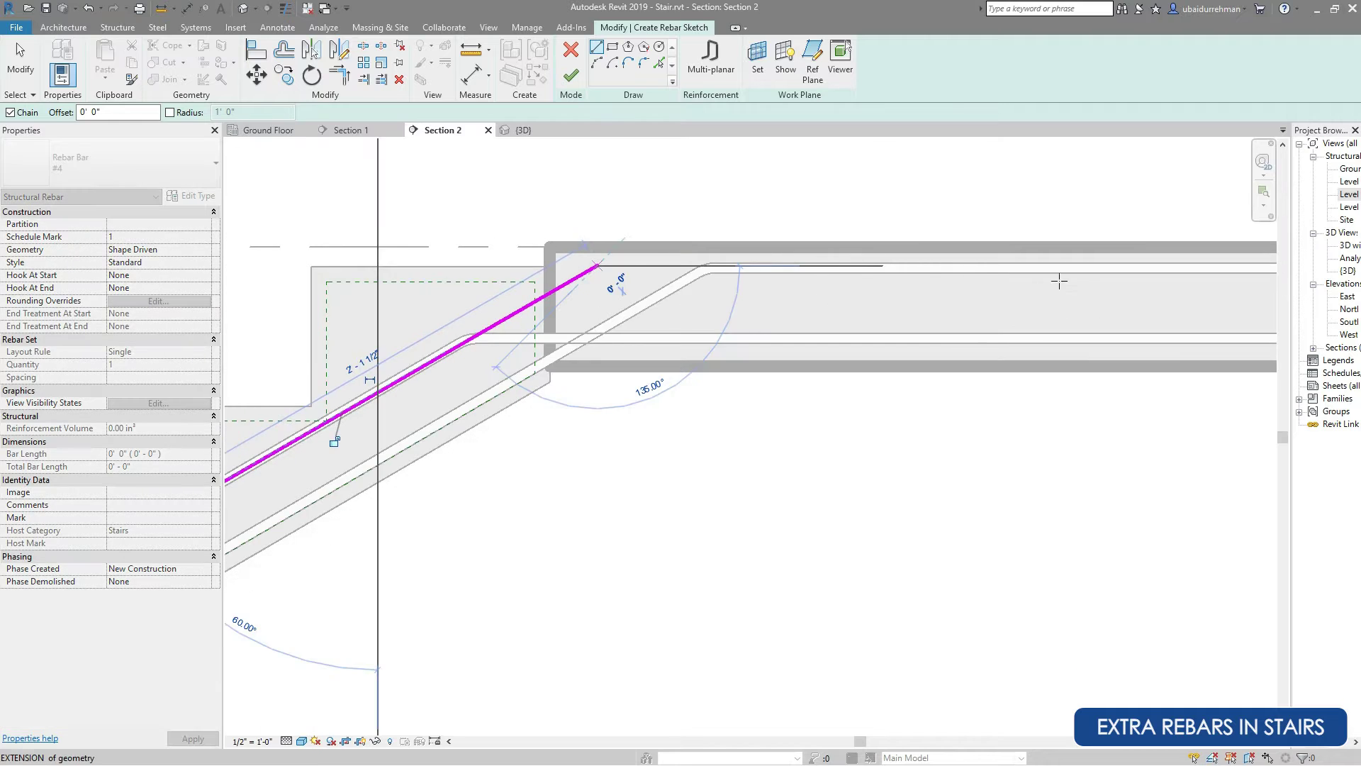
click(1095, 268)
scroll(1064, 273, down, 2)
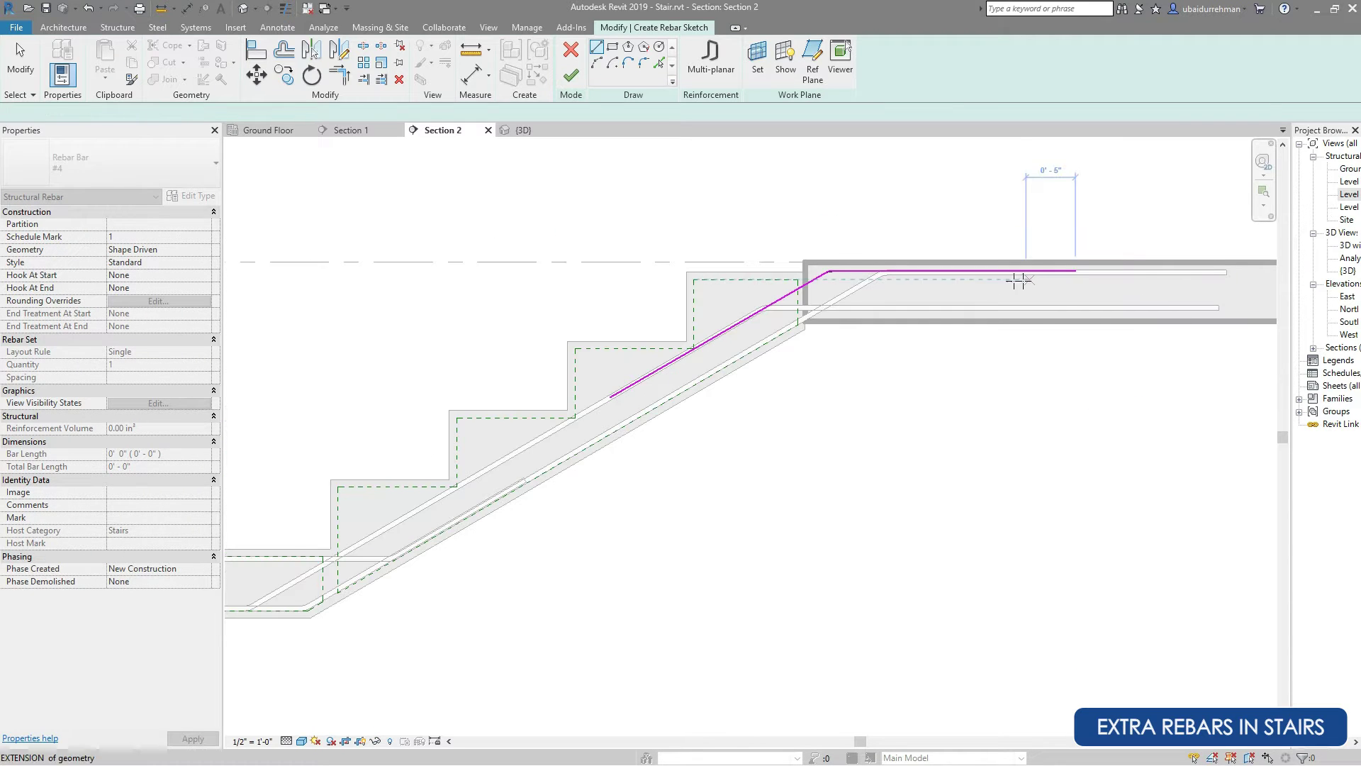
click(571, 76)
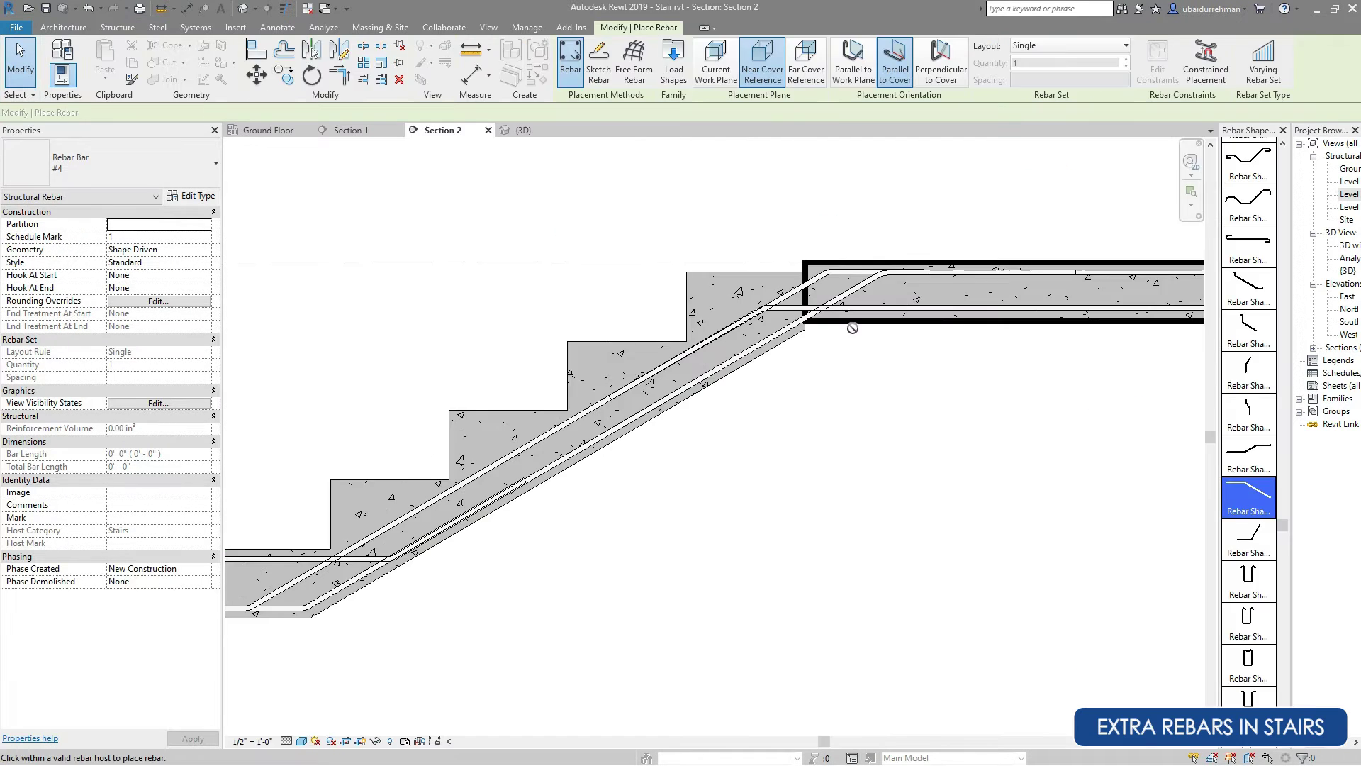
scroll(912, 369, down, 2)
key(Escape)
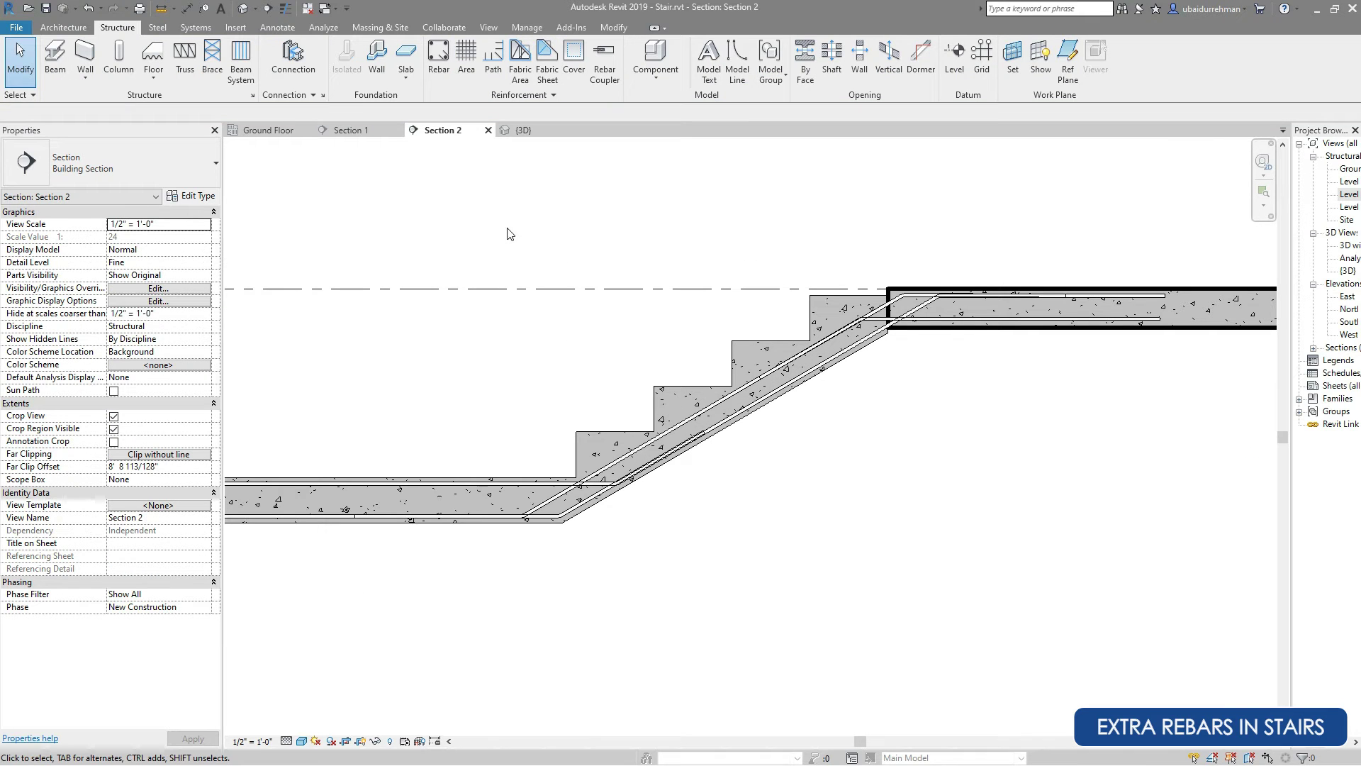
Select the whole stair model in the {3D} view and filter the selection to Structural Rebar only.
click(524, 130)
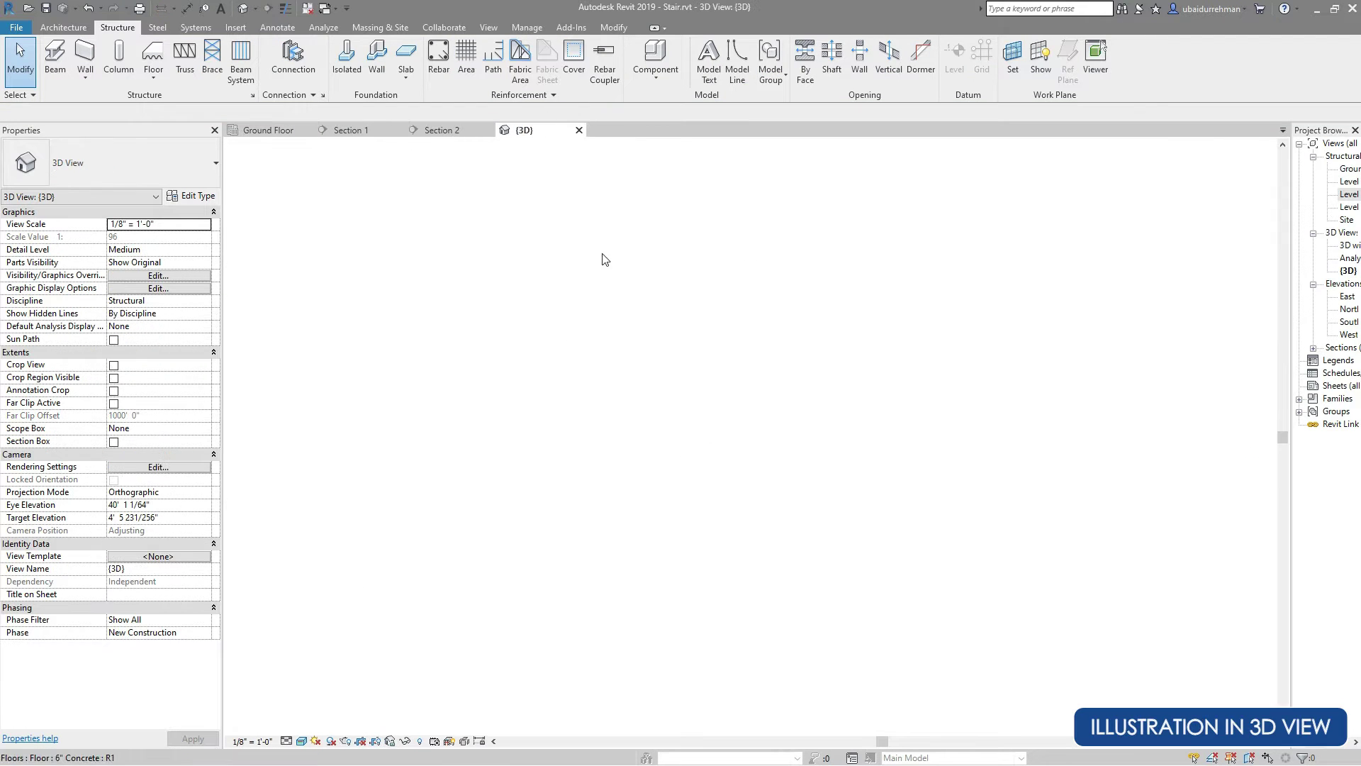
scroll(823, 298, down, 2)
shift+middle_drag(884, 465, 624, 560)
scroll(876, 674, up, 1)
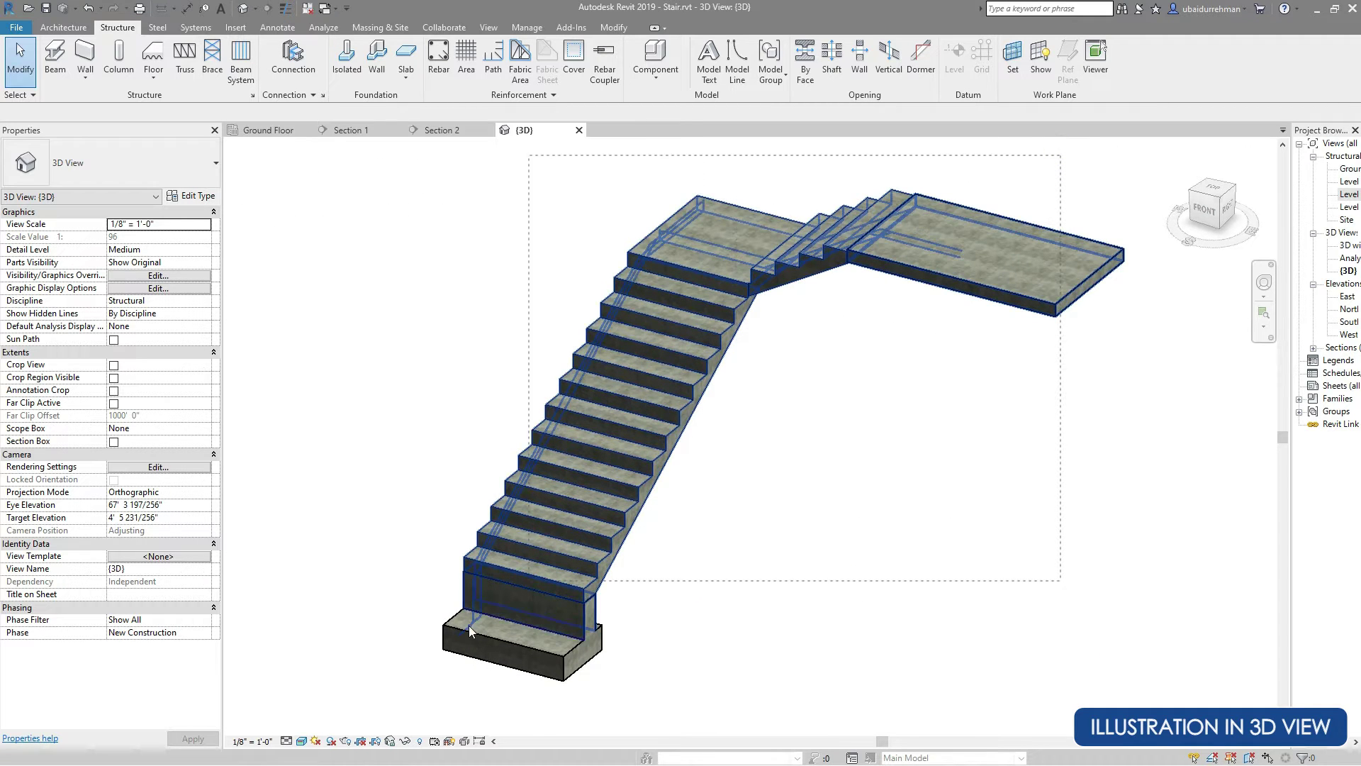
drag(360, 663, 361, 666)
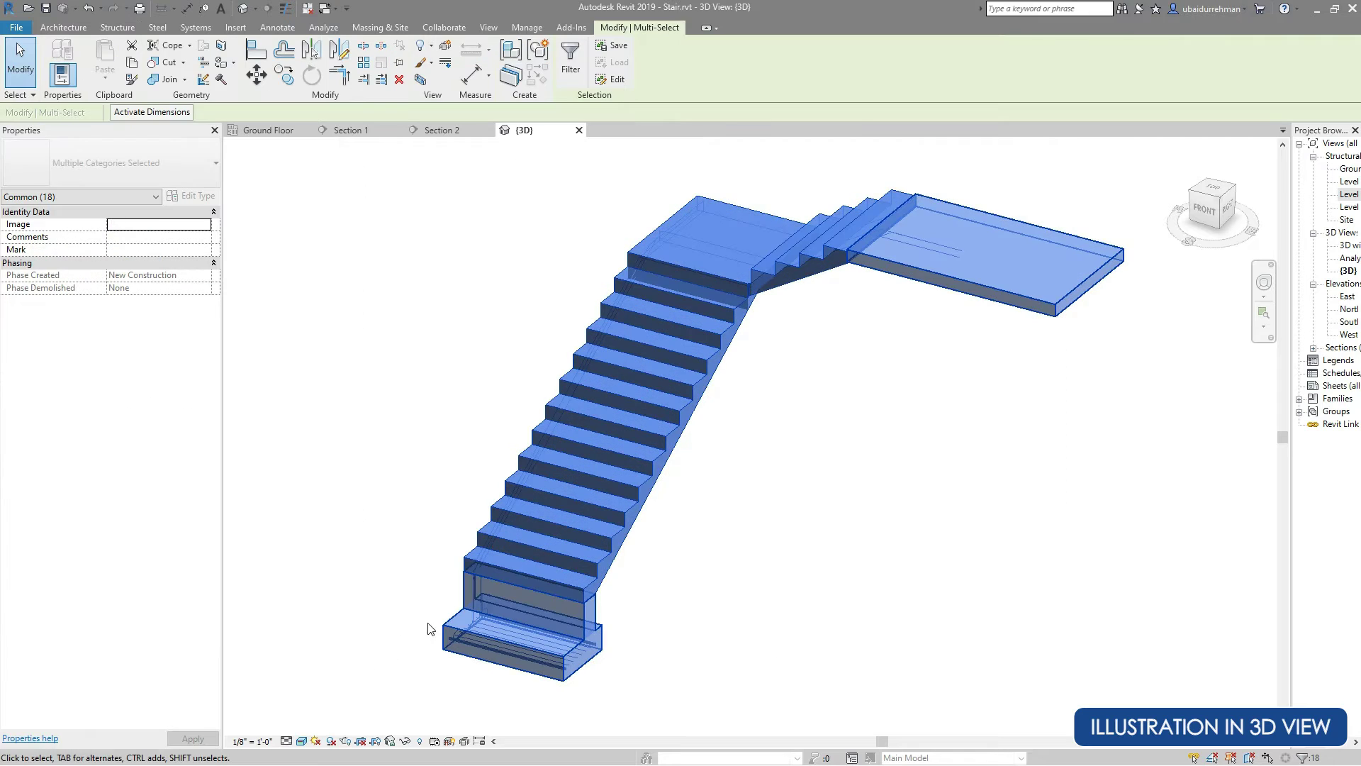
click(570, 60)
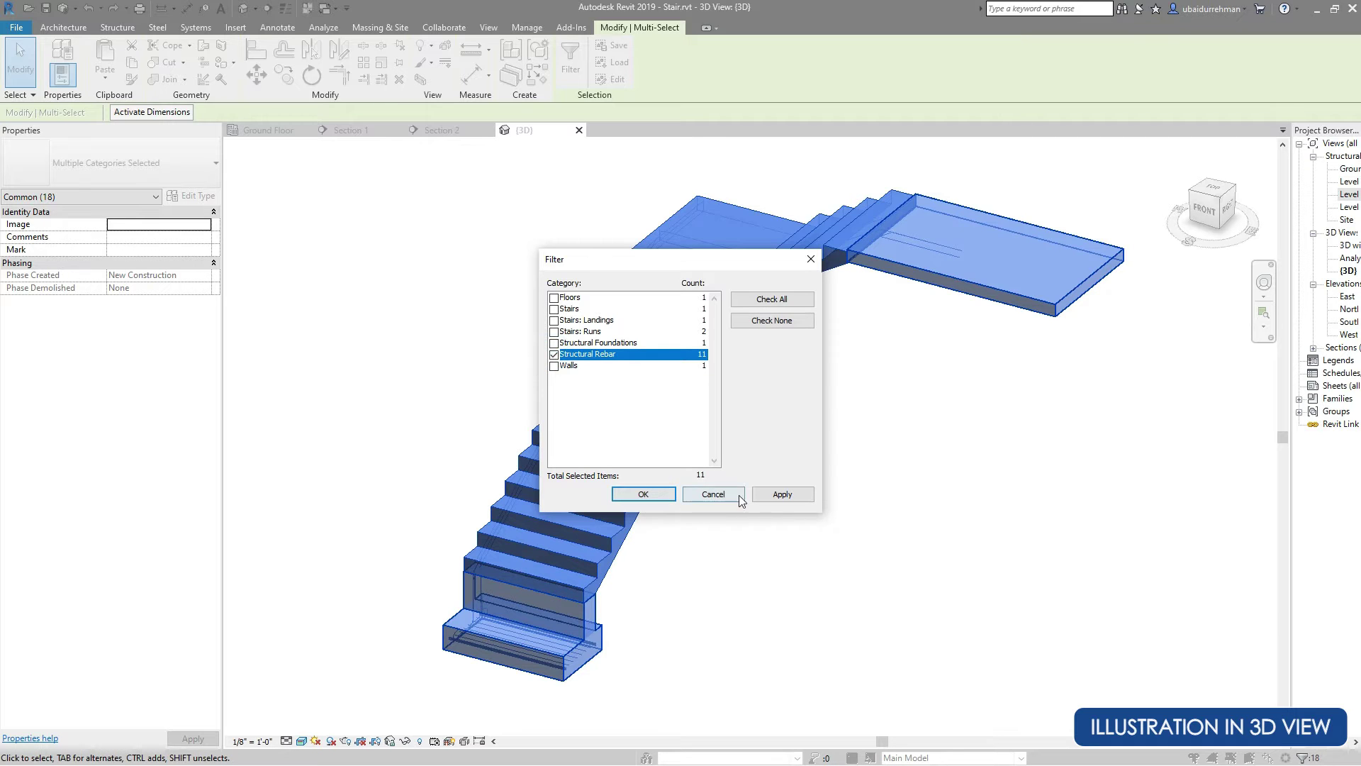
click(780, 497)
click(643, 495)
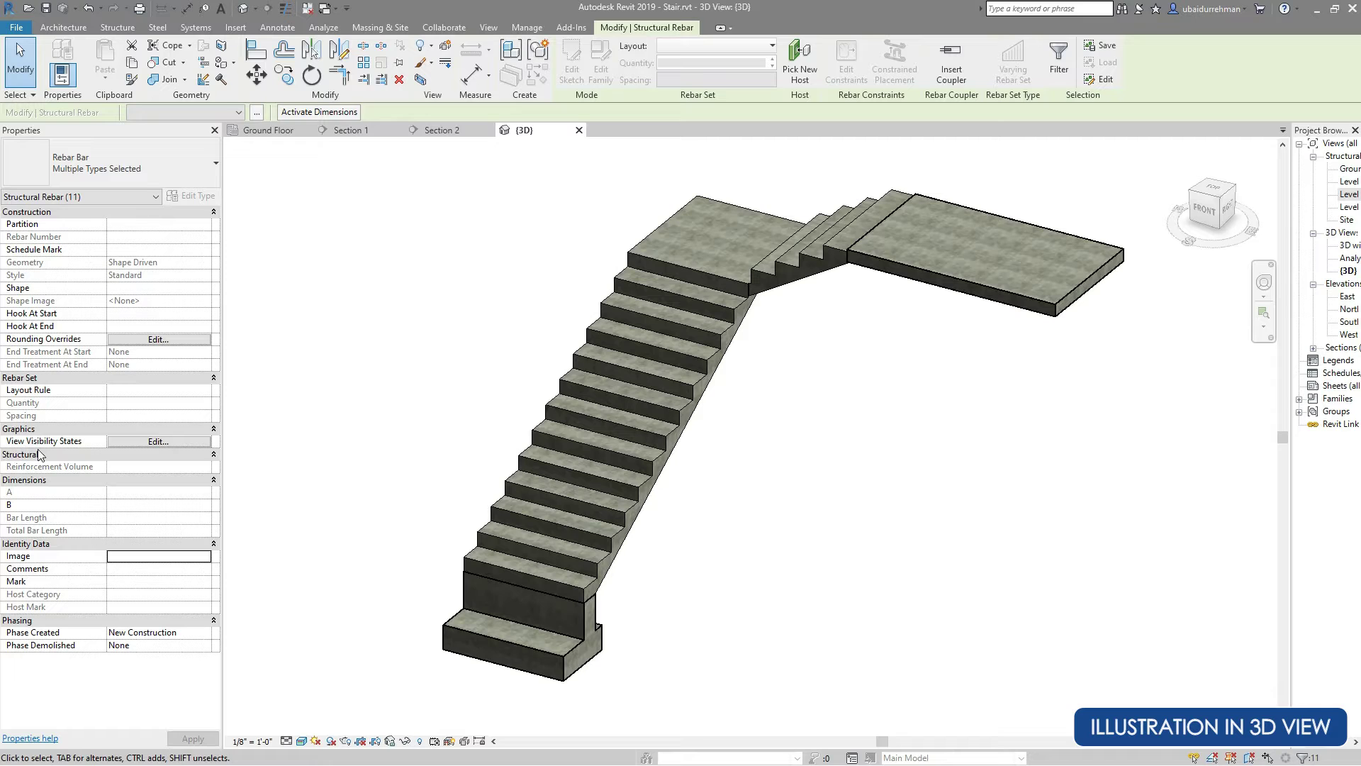
Show the selected rebars unobscured and as solids in the {3D} view and set the view's detail level to Fine.
click(183, 444)
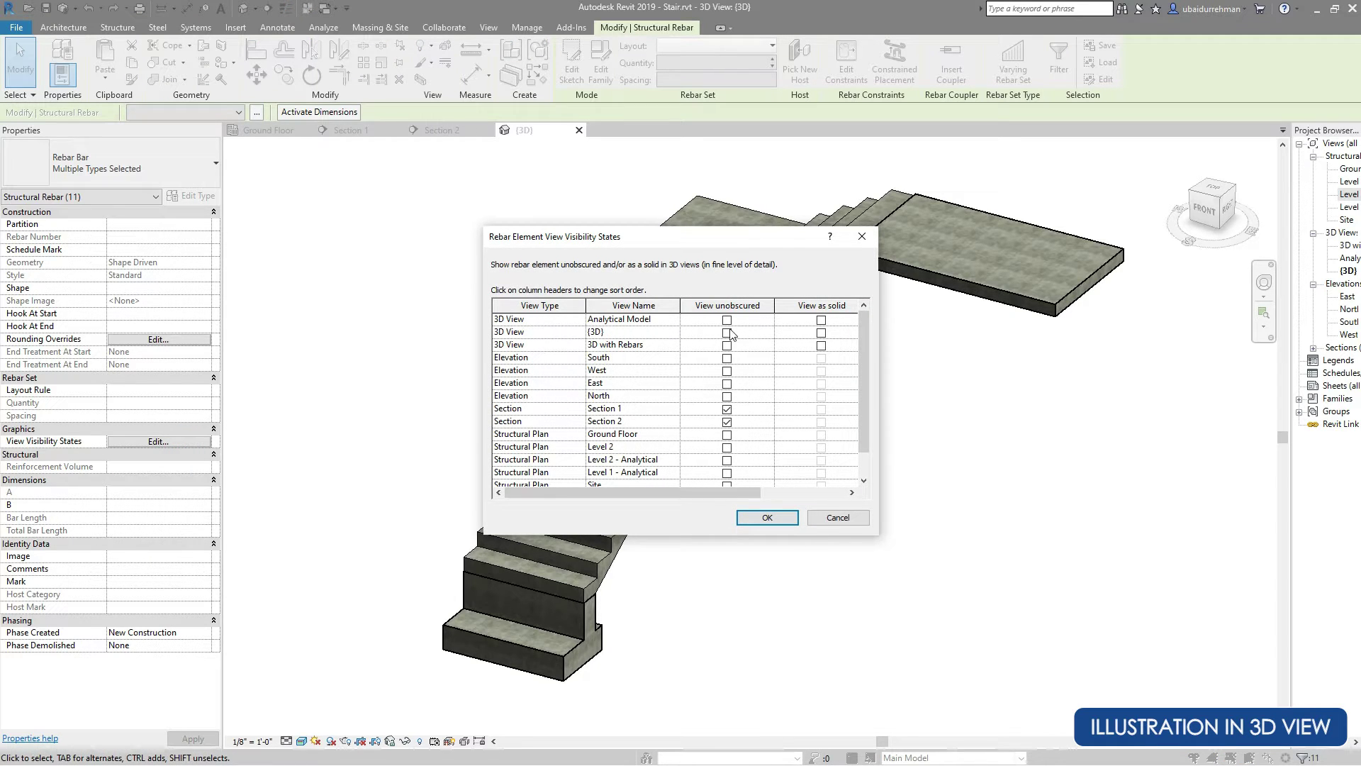
click(822, 333)
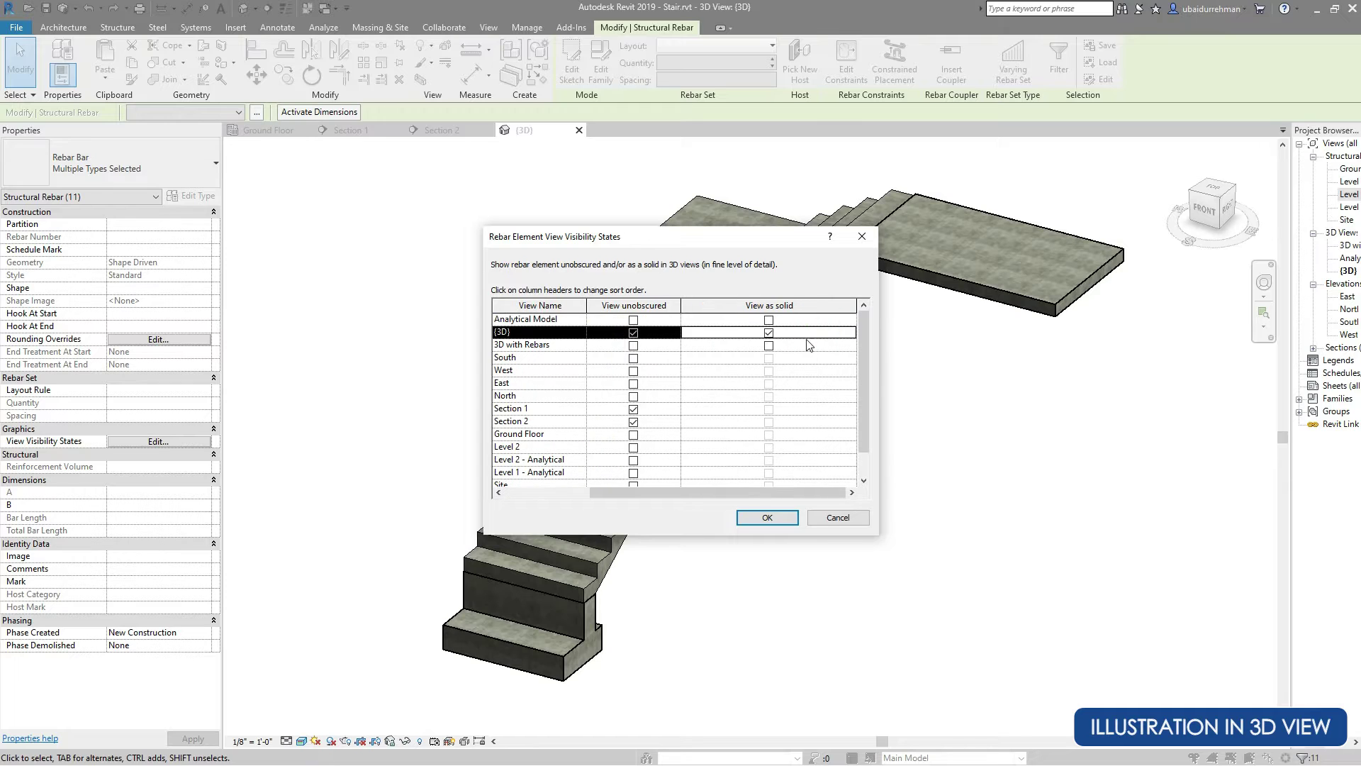
click(755, 519)
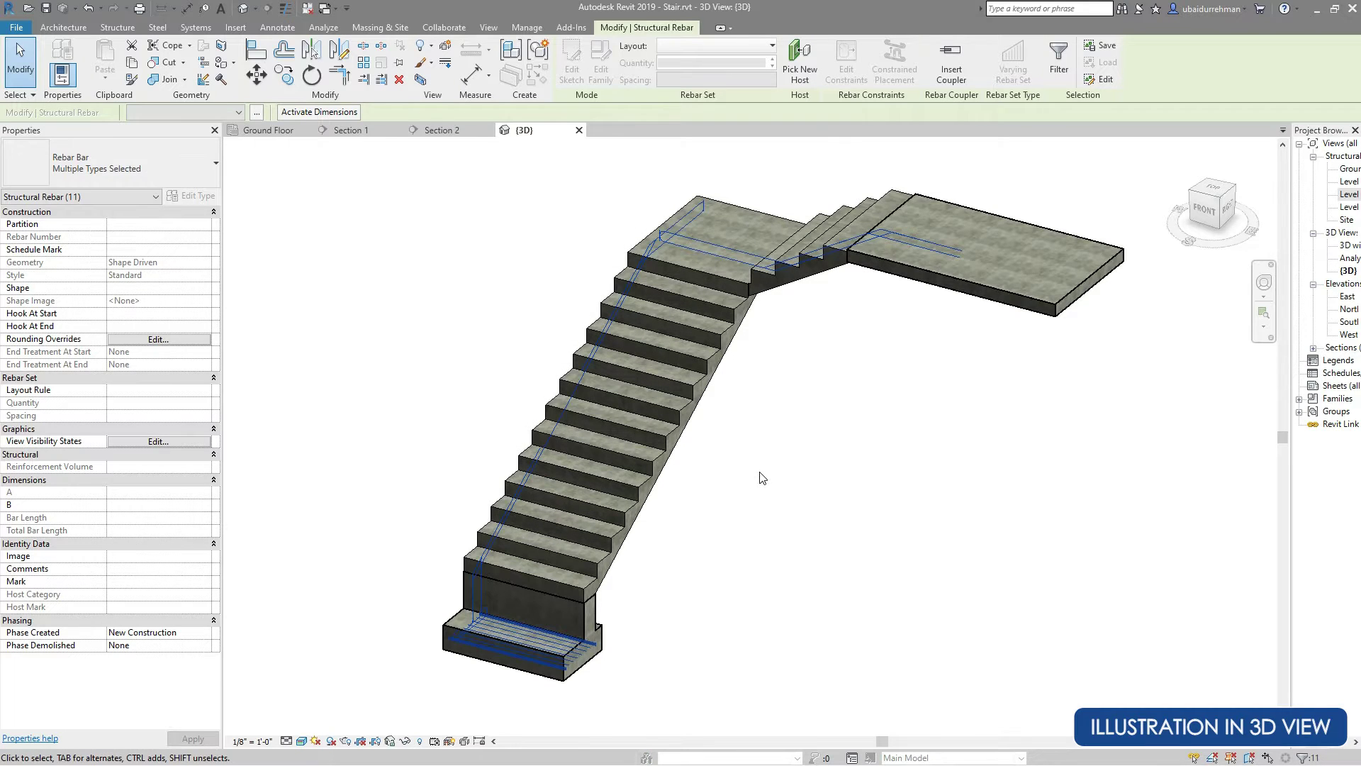
click(286, 741)
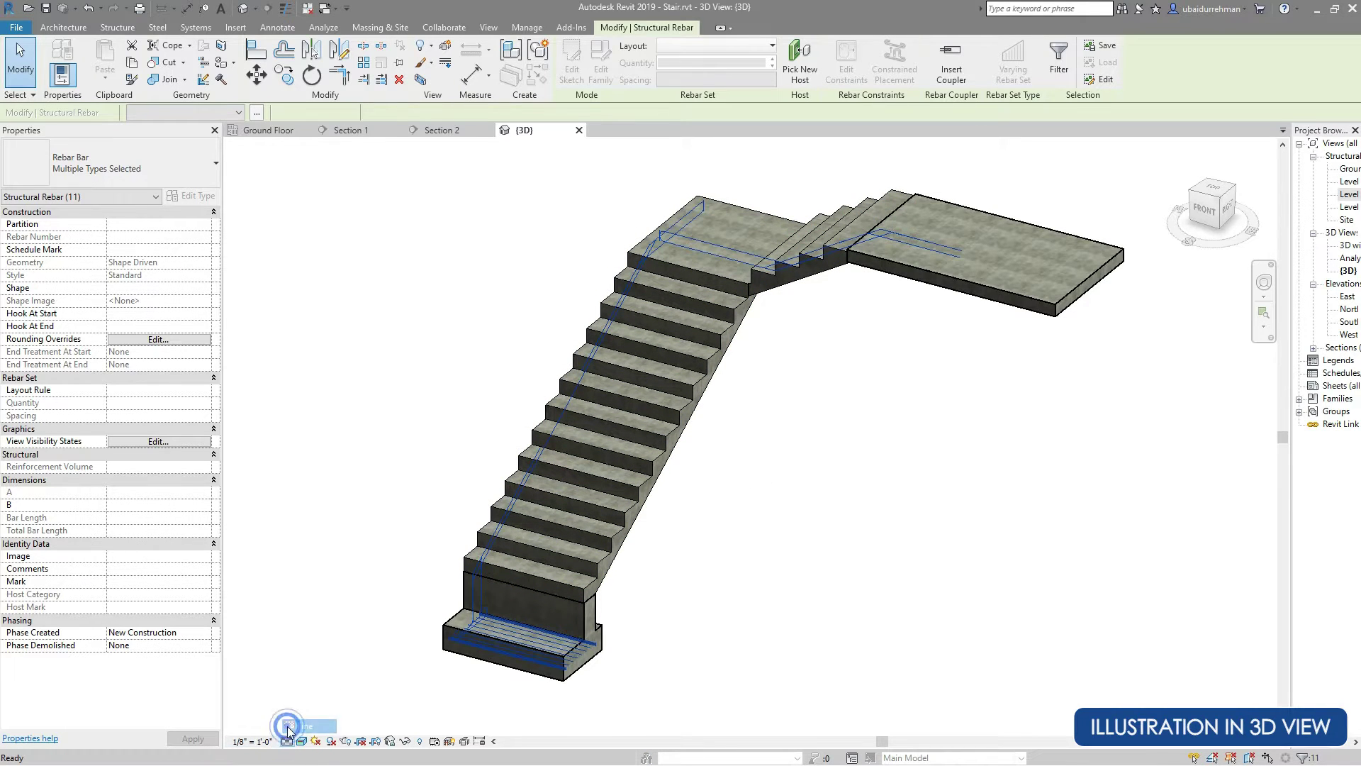
click(383, 634)
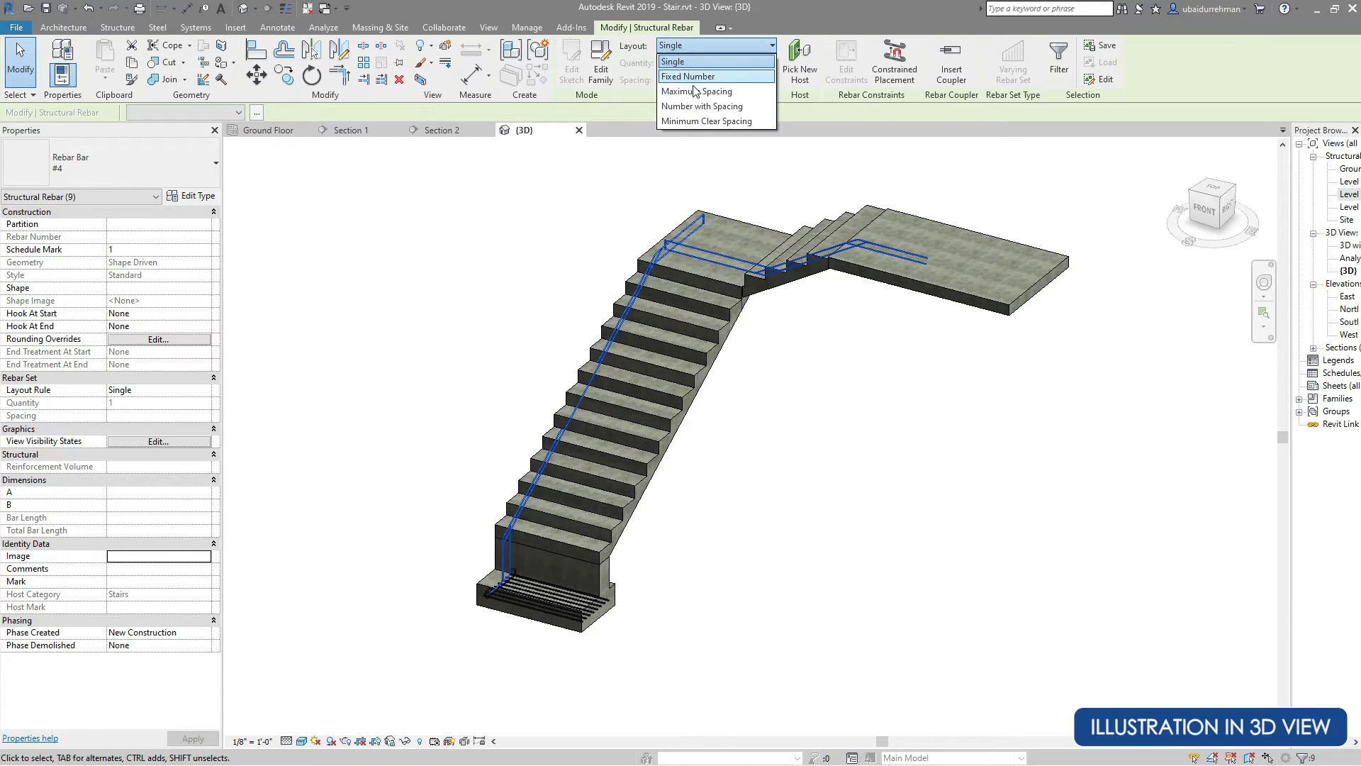
Distribute the selected #4 stair bars with a Maximum Spacing layout at 5" spacing.
click(698, 92)
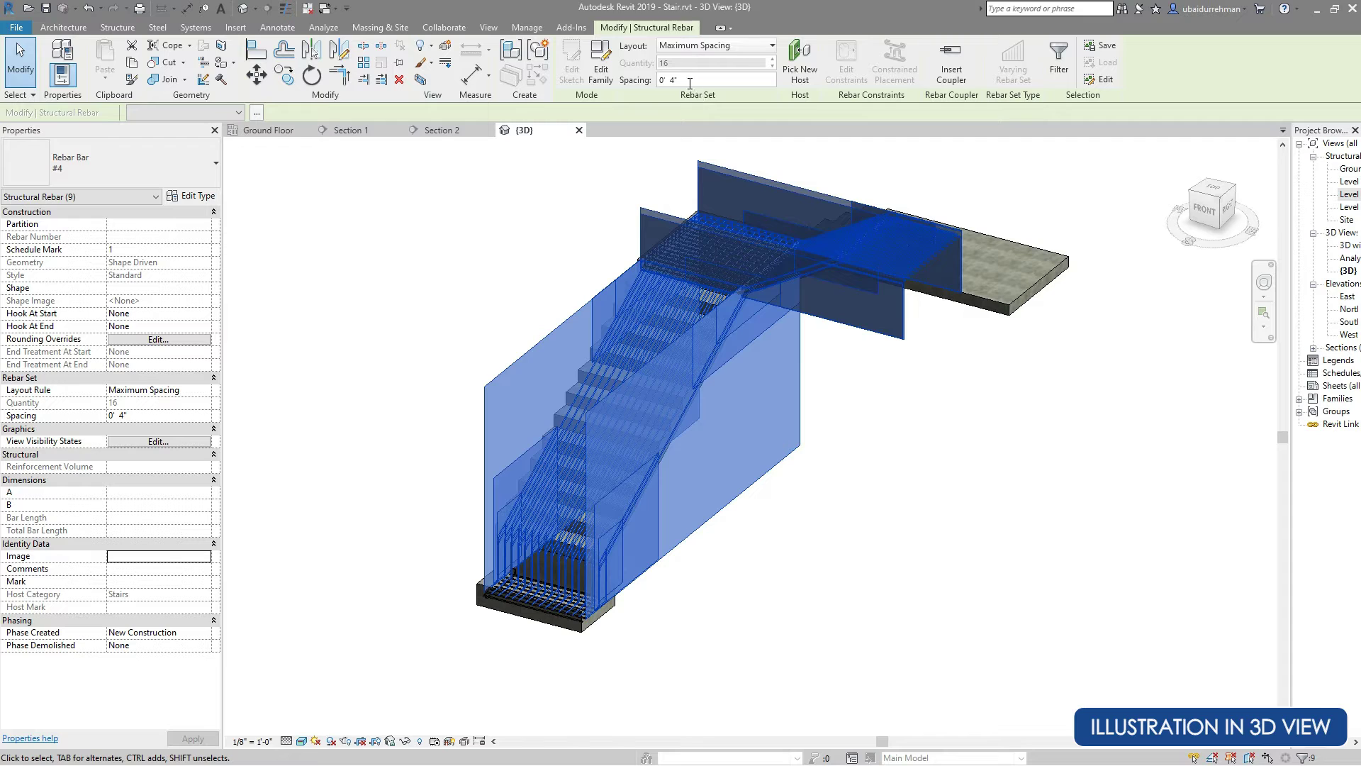
text(5)
key(Return)
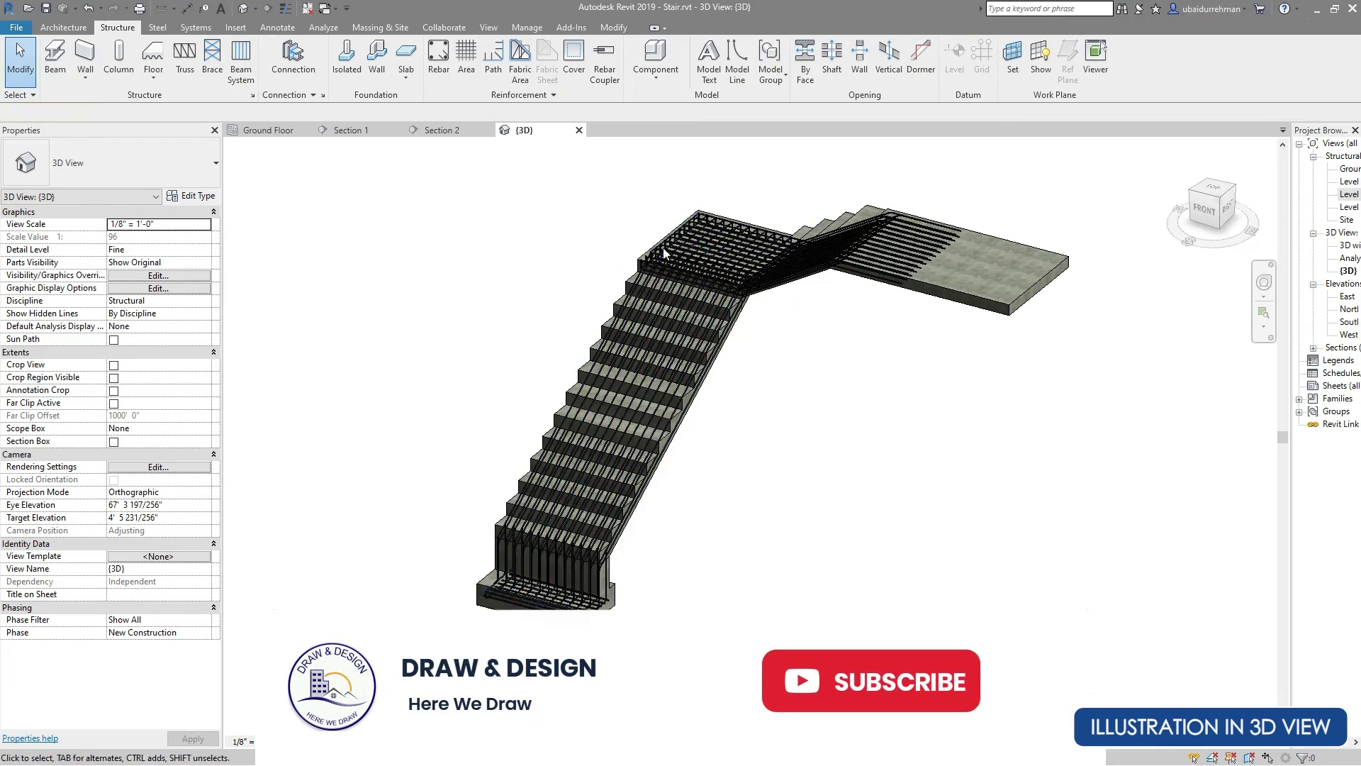
scroll(806, 205, up, 4)
scroll(732, 213, up, 2)
scroll(735, 219, down, 5)
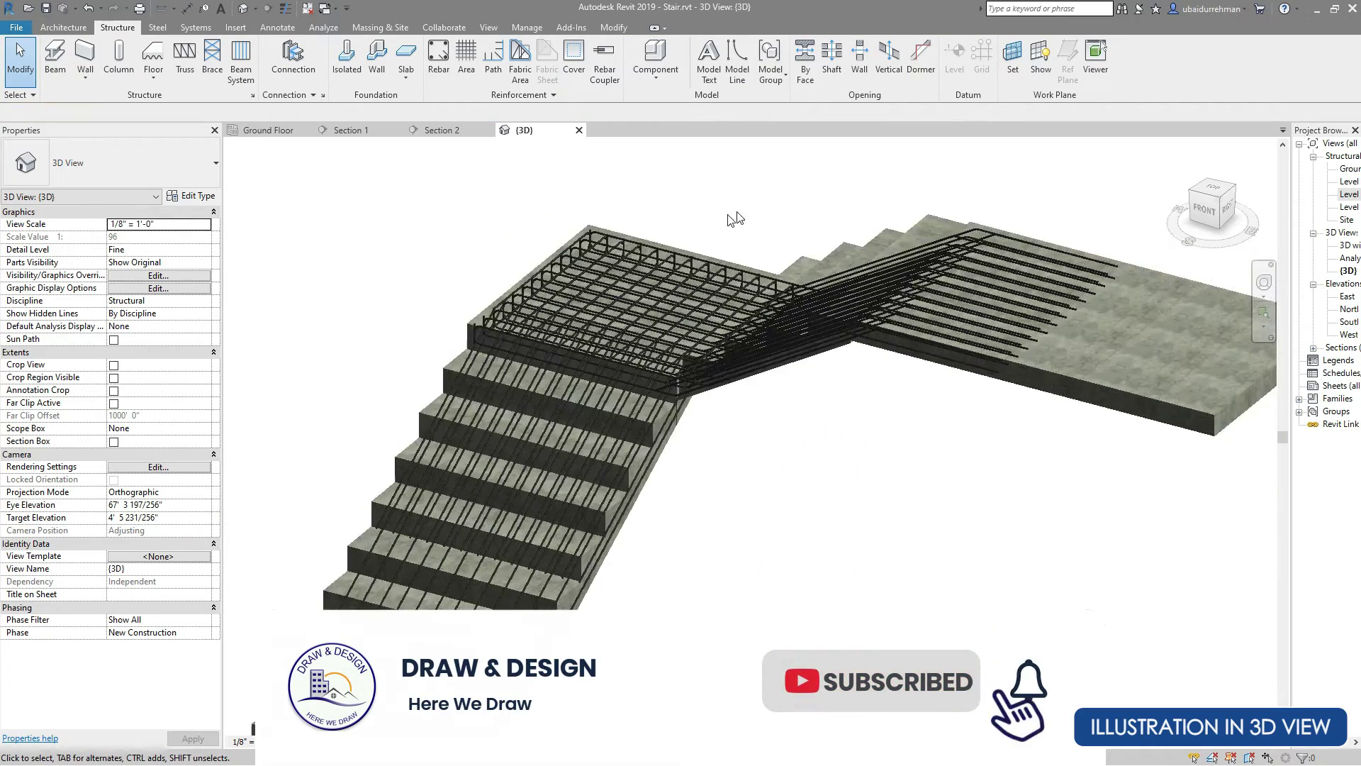
scroll(560, 368, up, 6)
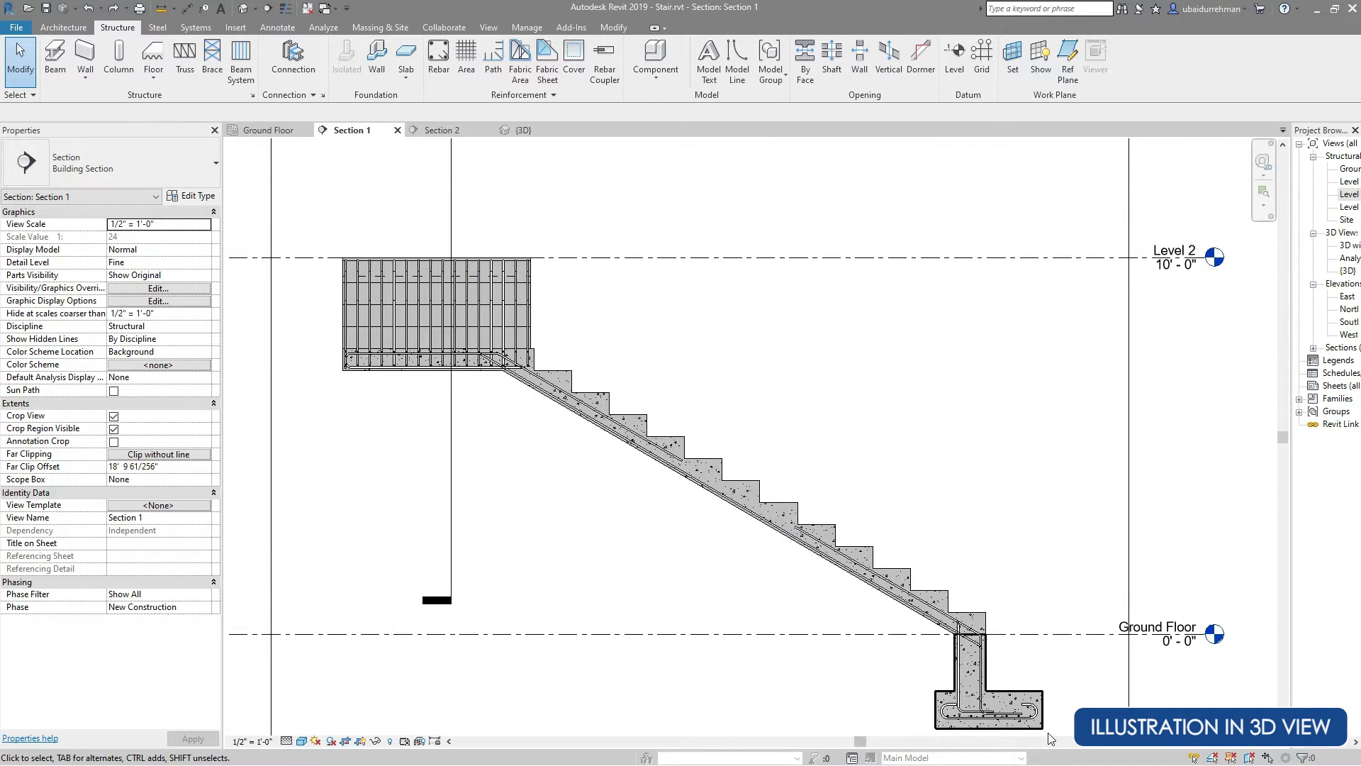
Distribute the footing's hooked #5 bottom bar in Section 1 with a Maximum Spacing layout at 5" spacing.
scroll(1046, 732, up, 6)
click(999, 637)
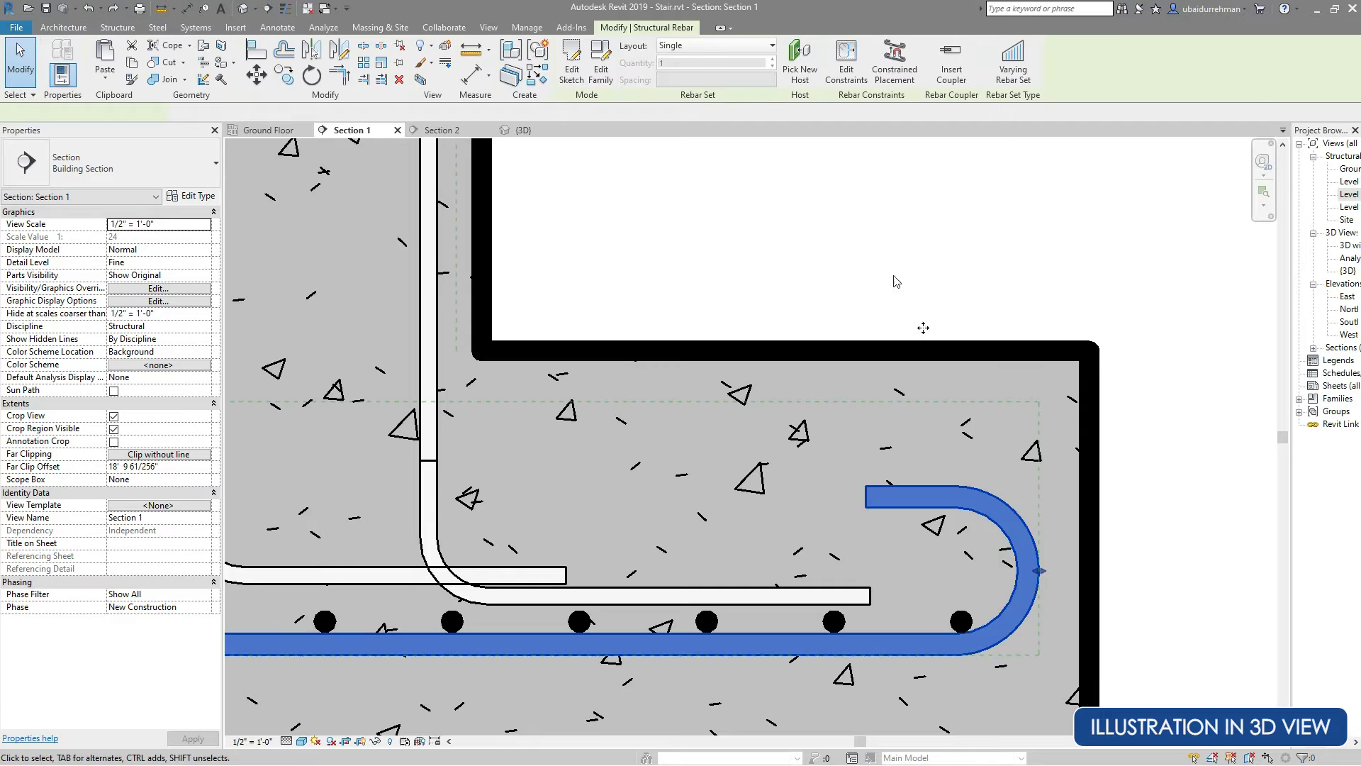
click(691, 46)
click(699, 92)
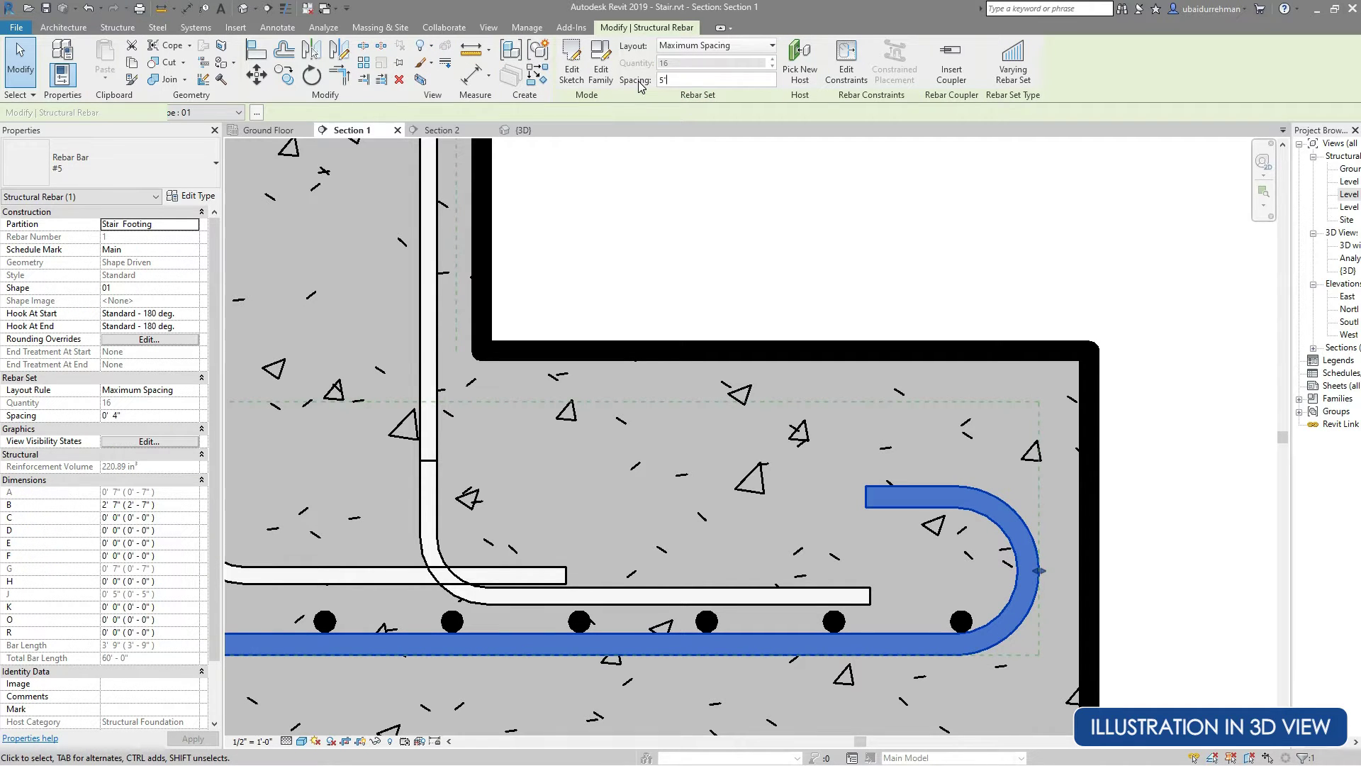
scroll(811, 249, down, 5)
click(811, 248)
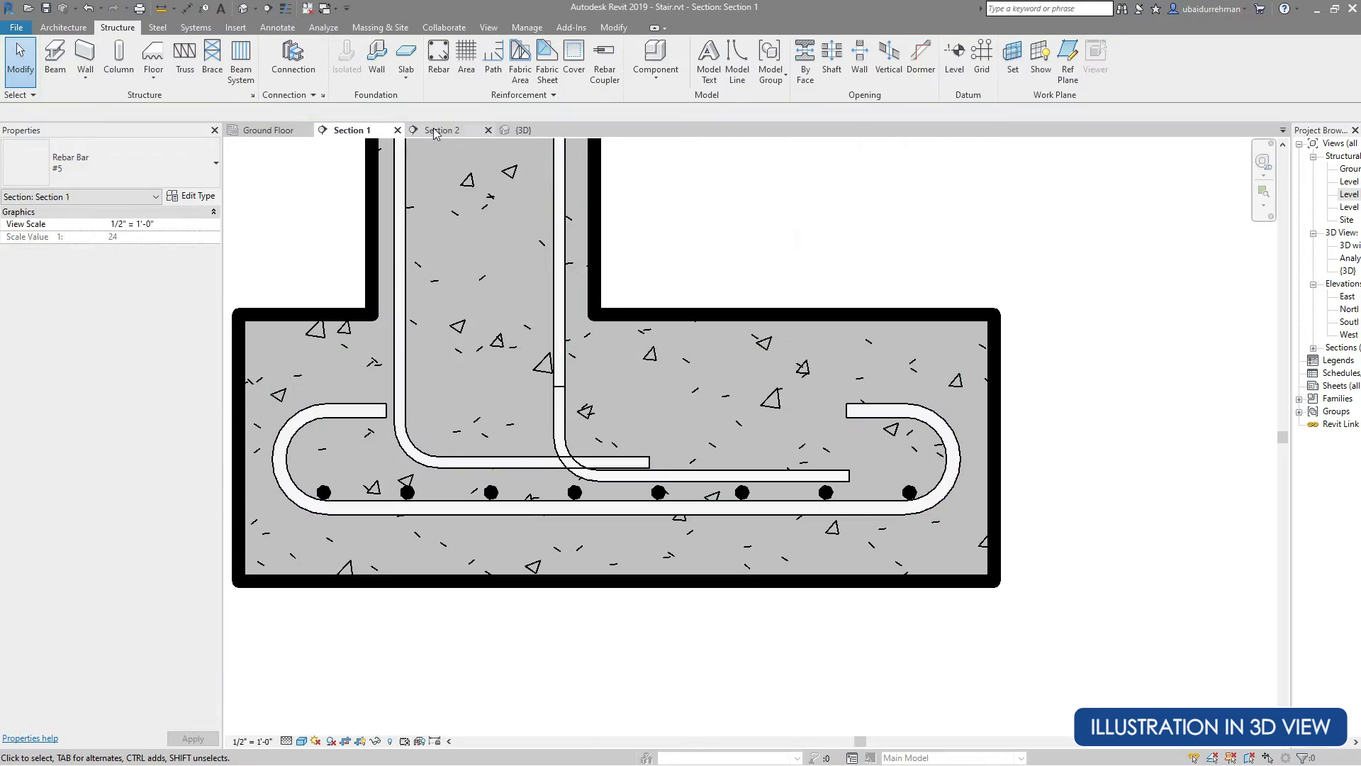
Examine the footing's hooked bars and the stair's starter bars in the {3D} view.
click(509, 129)
scroll(474, 489, up, 8)
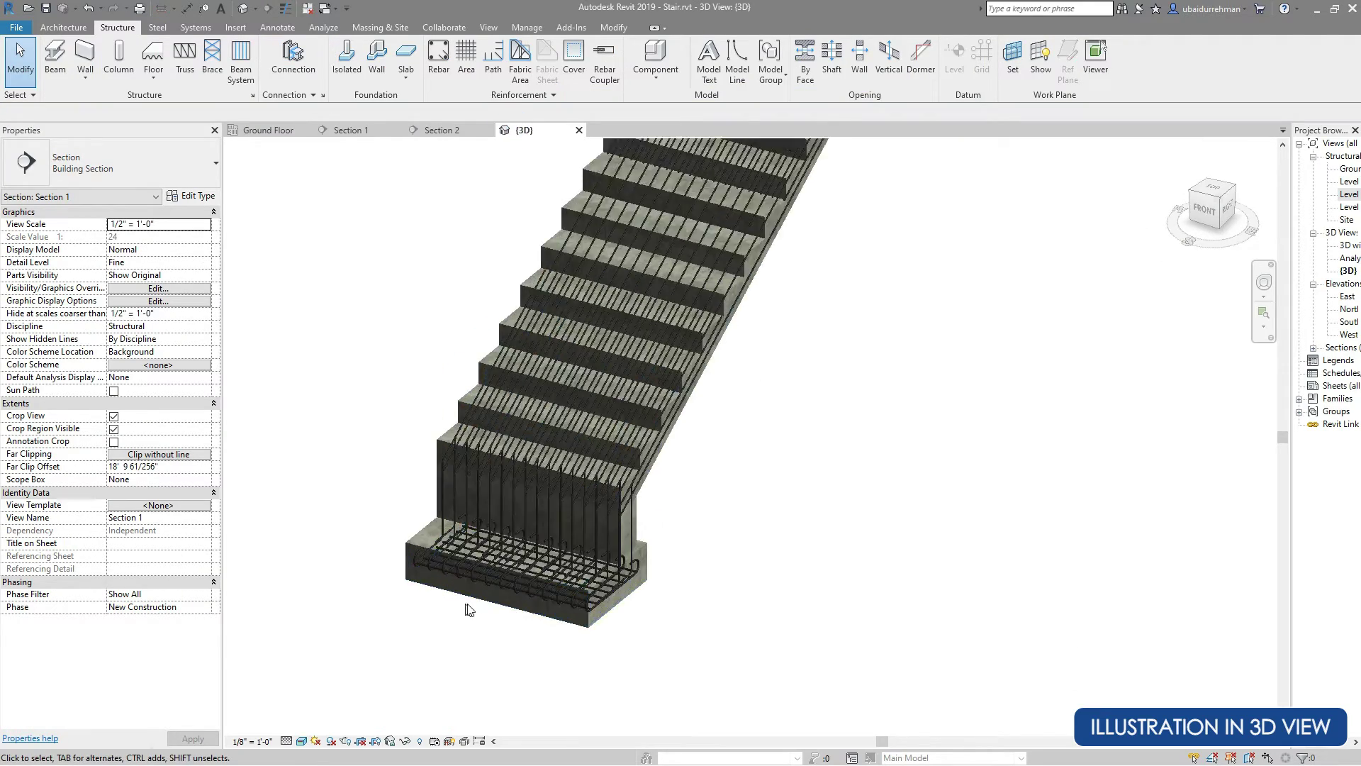
click(500, 617)
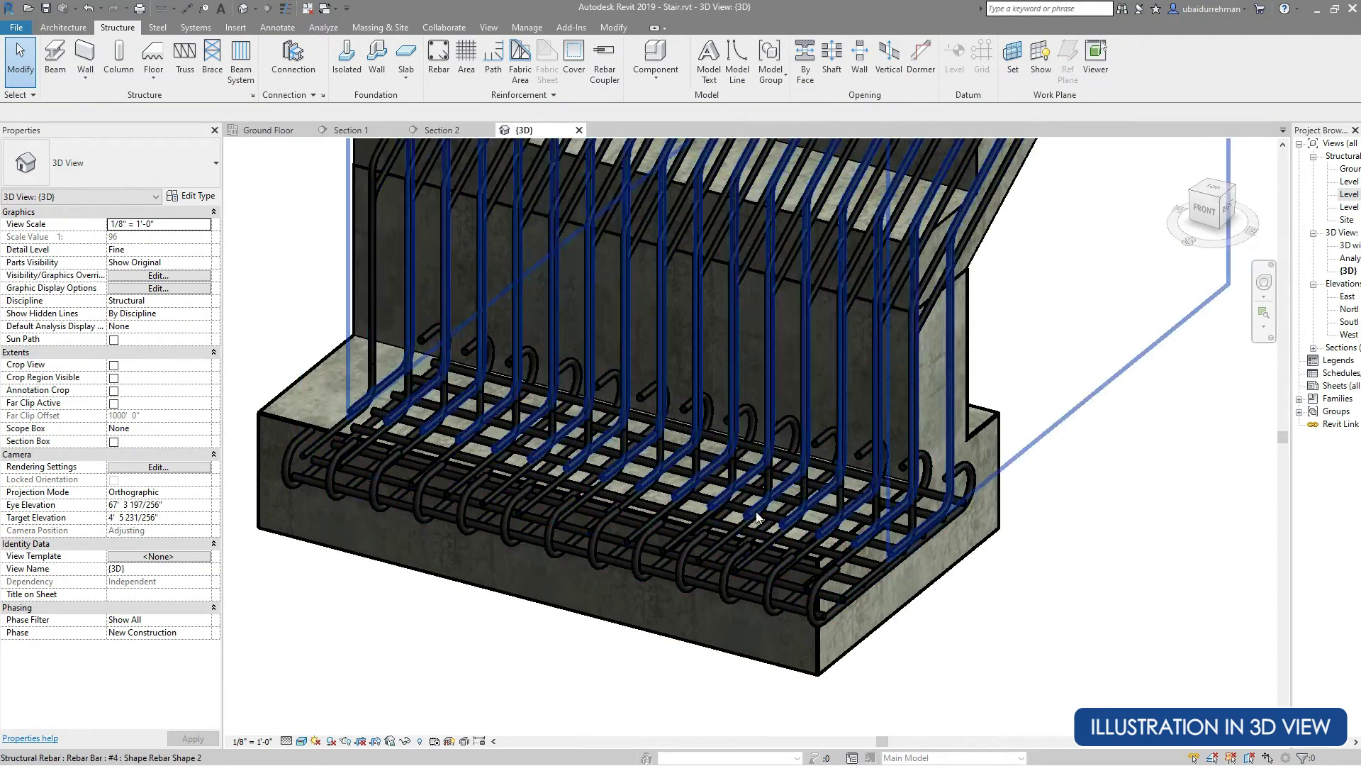
scroll(456, 565, down, 6)
scroll(426, 549, down, 5)
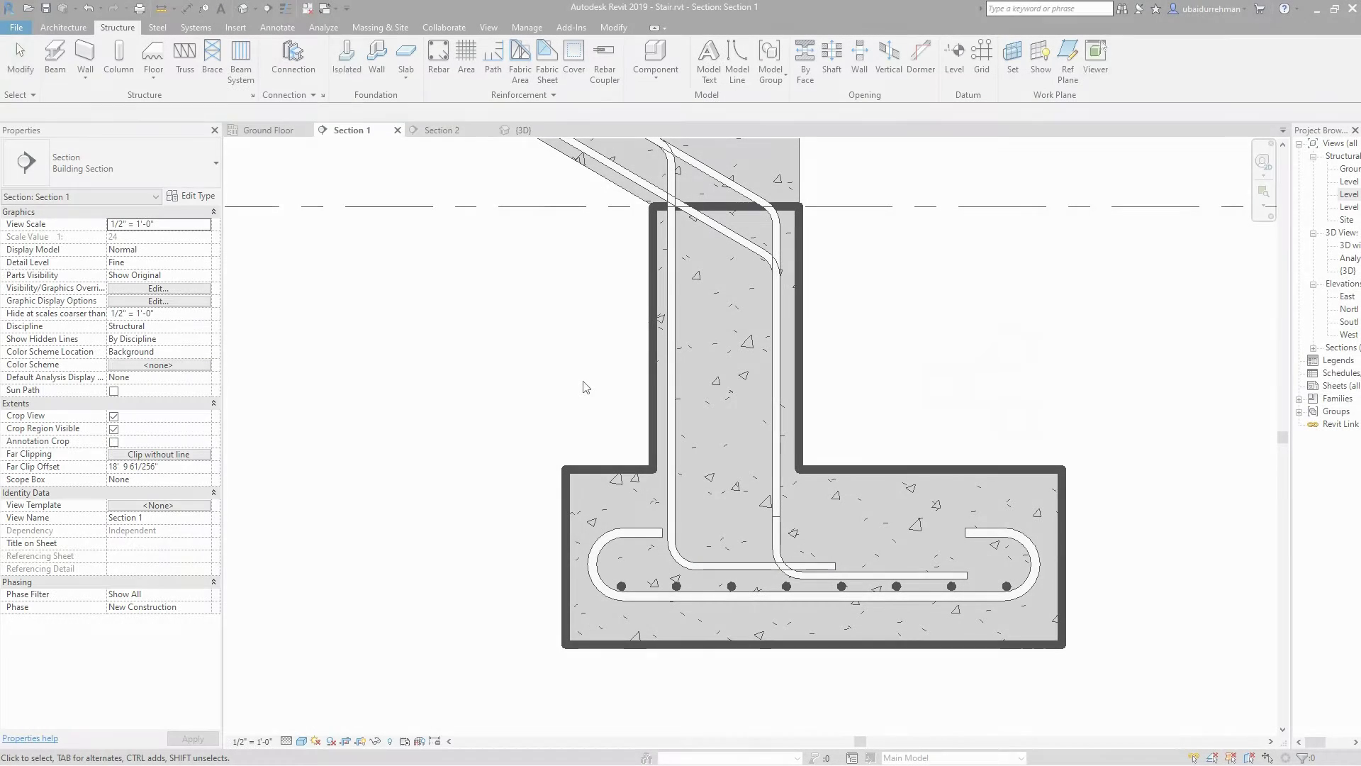
Place straight #4 distribution bars, shape 00, in Section 1 inside the lower bends of both vertical stem bars.
click(435, 62)
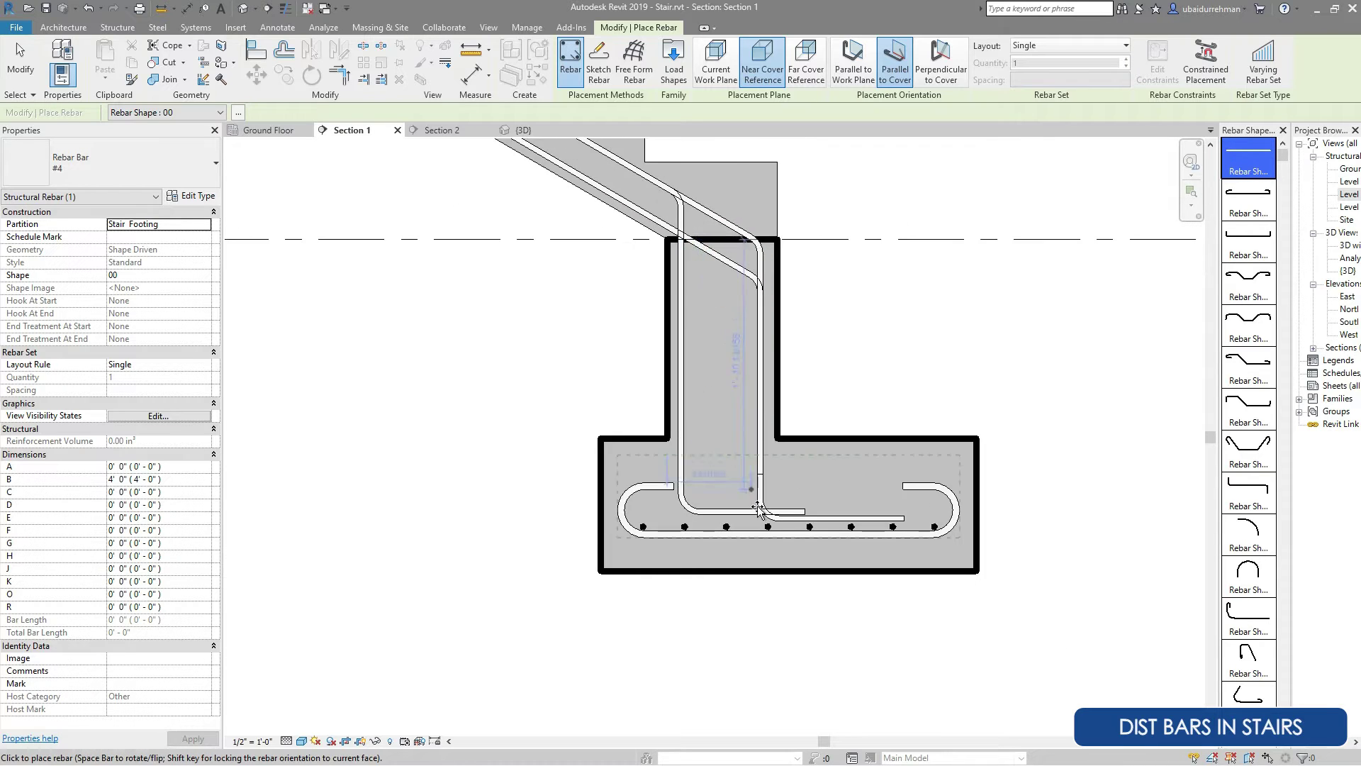
scroll(721, 504, up, 3)
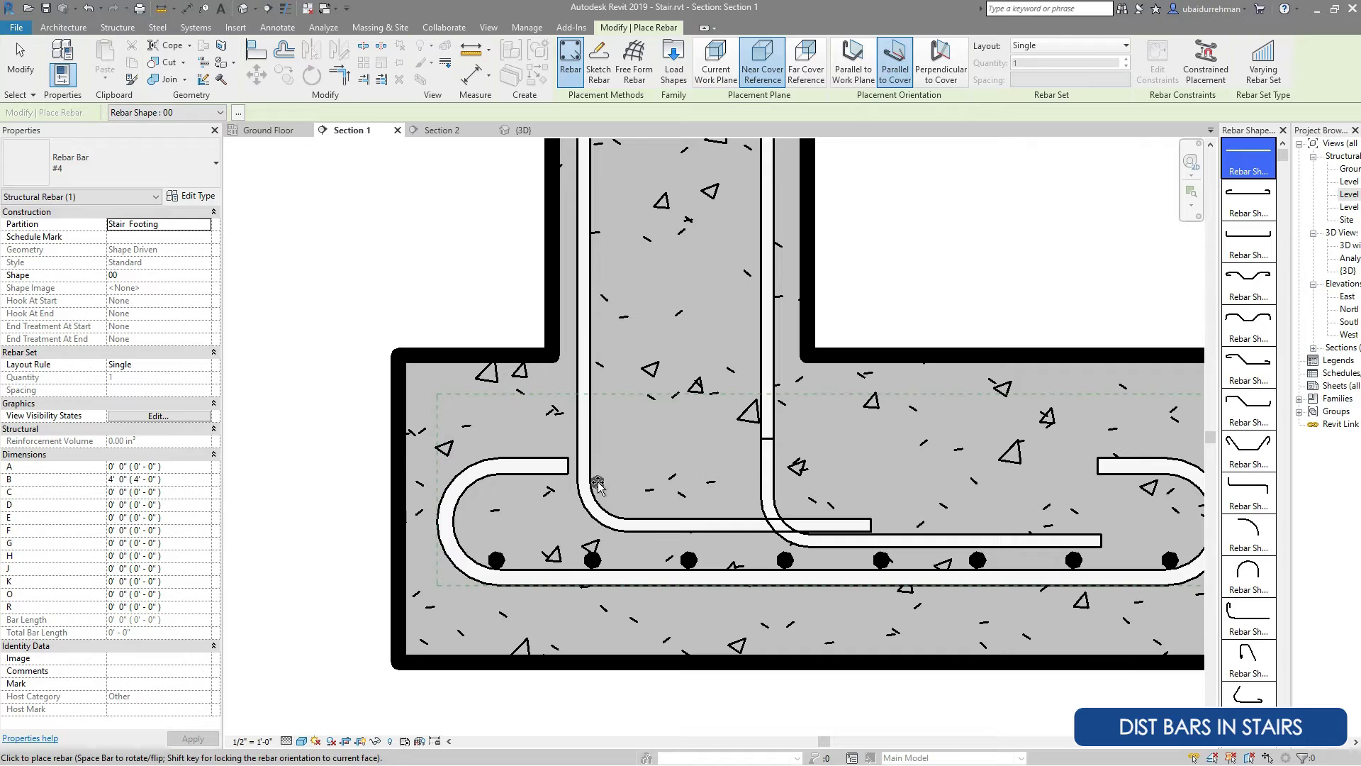
click(755, 484)
scroll(663, 489, down, 1)
key(Escape)
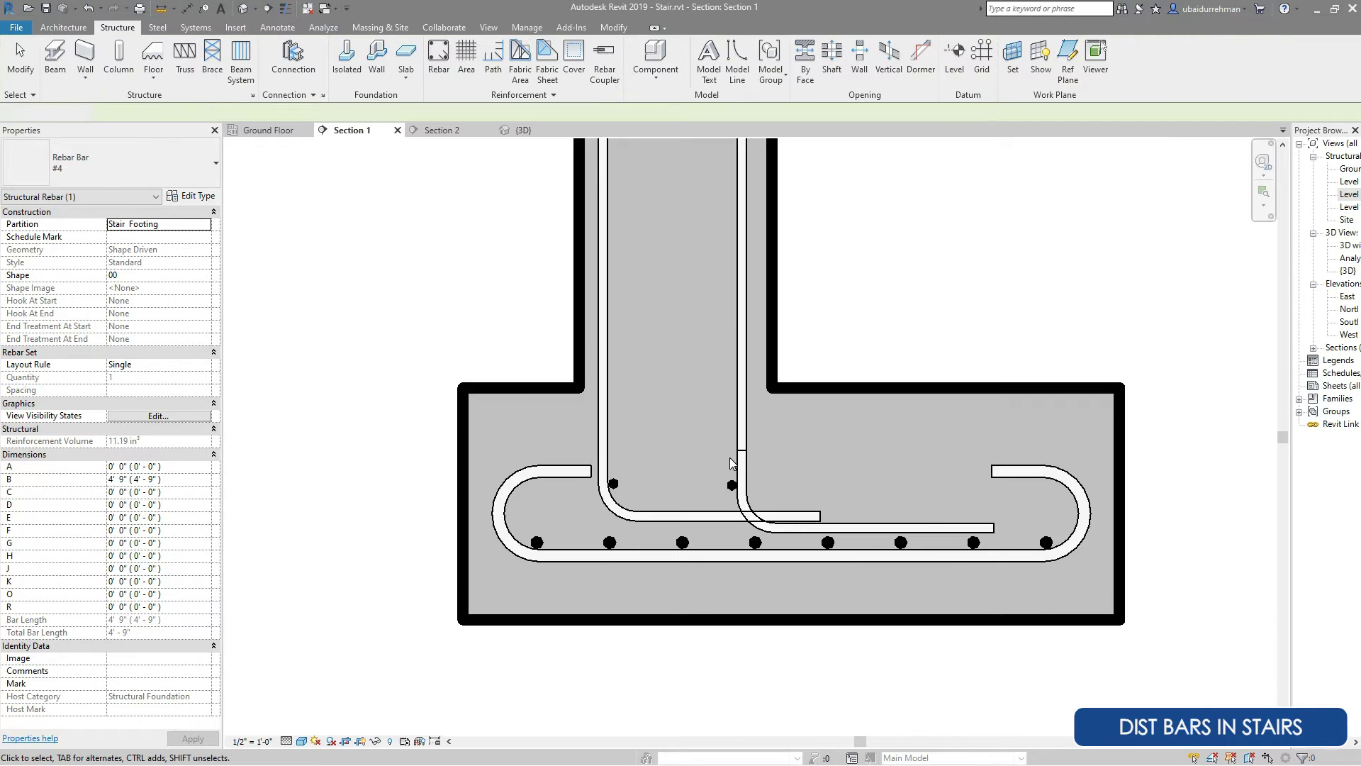
Select both new distribution bars in the footing and set their layout to Maximum Spacing.
click(624, 491)
click(704, 47)
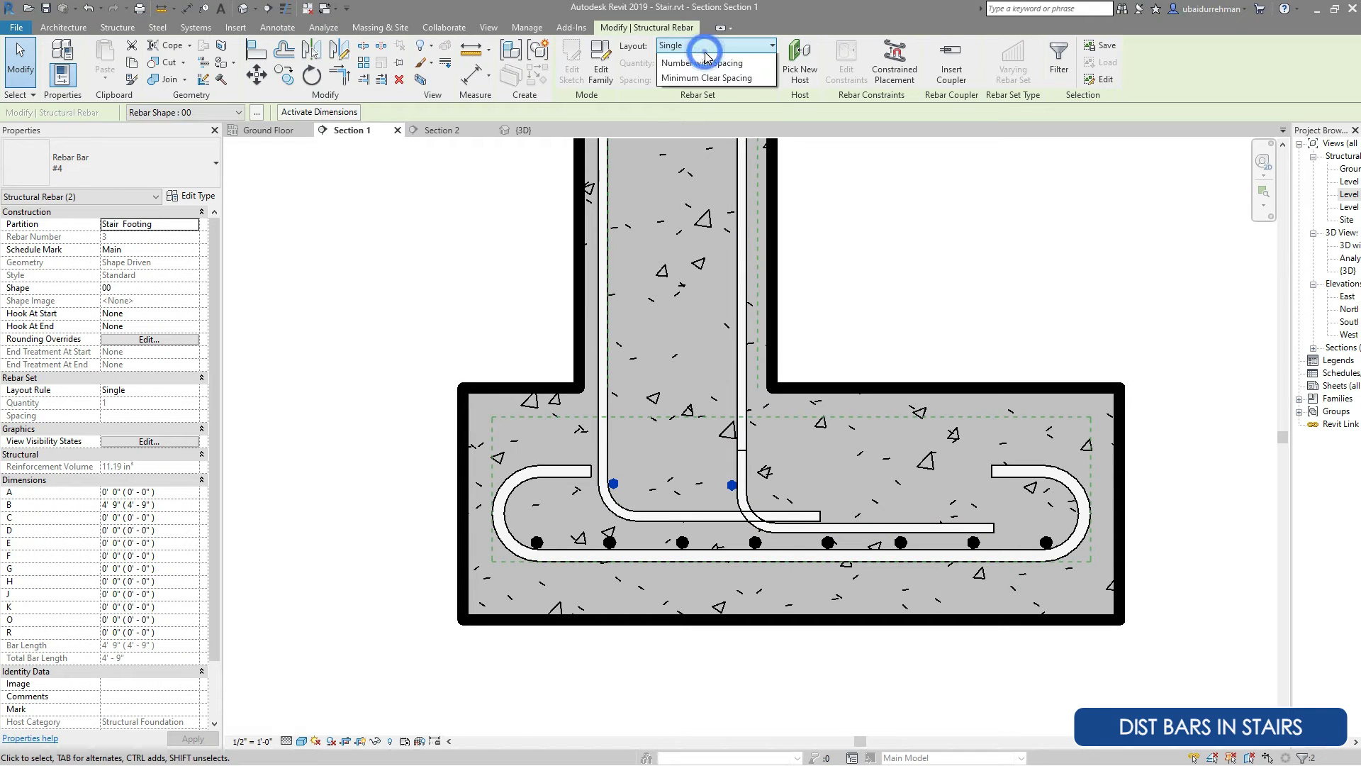
click(708, 93)
key(Escape)
scroll(706, 493, down, 2)
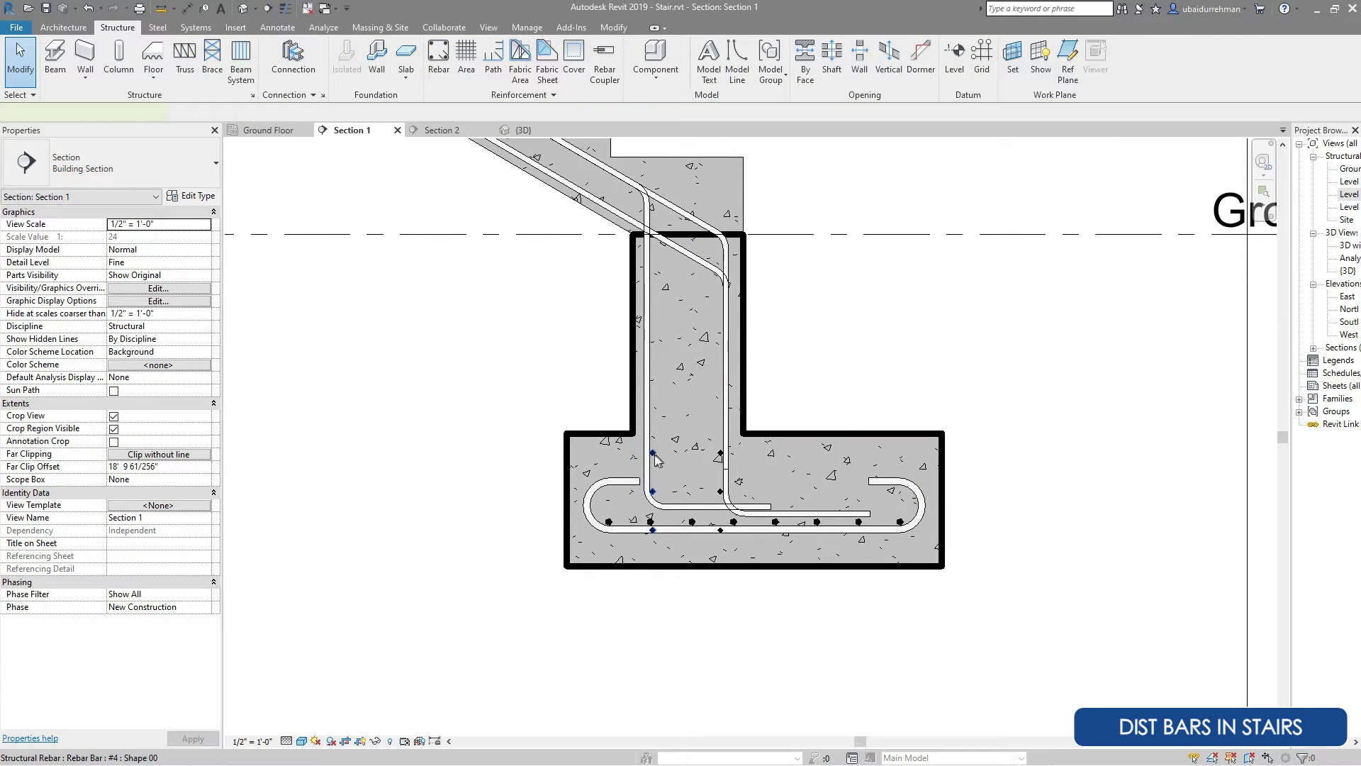
Stretch the distribution bar set at the stem's left face from the vertical bar's lower bend up to the stem's top.
click(653, 454)
drag(653, 454, 653, 245)
drag(653, 534, 654, 490)
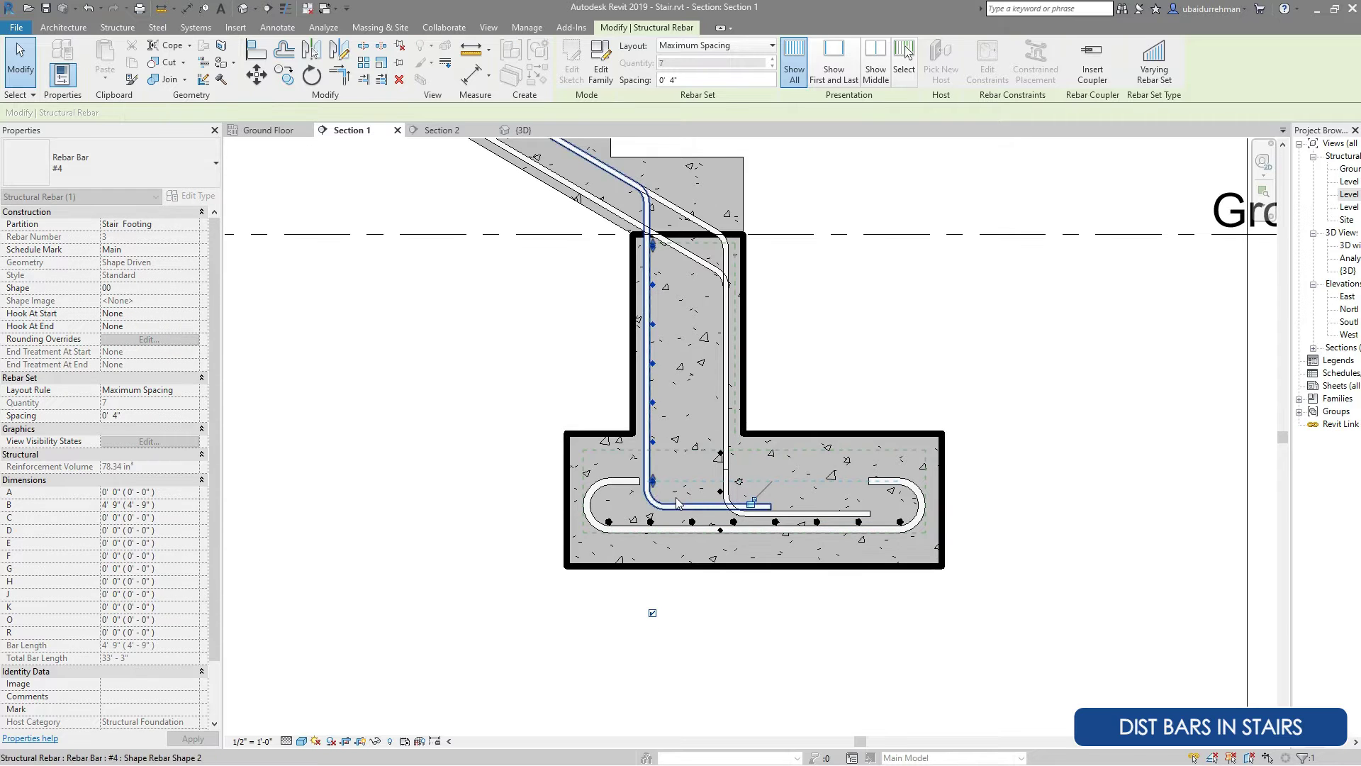
key(Escape)
click(654, 488)
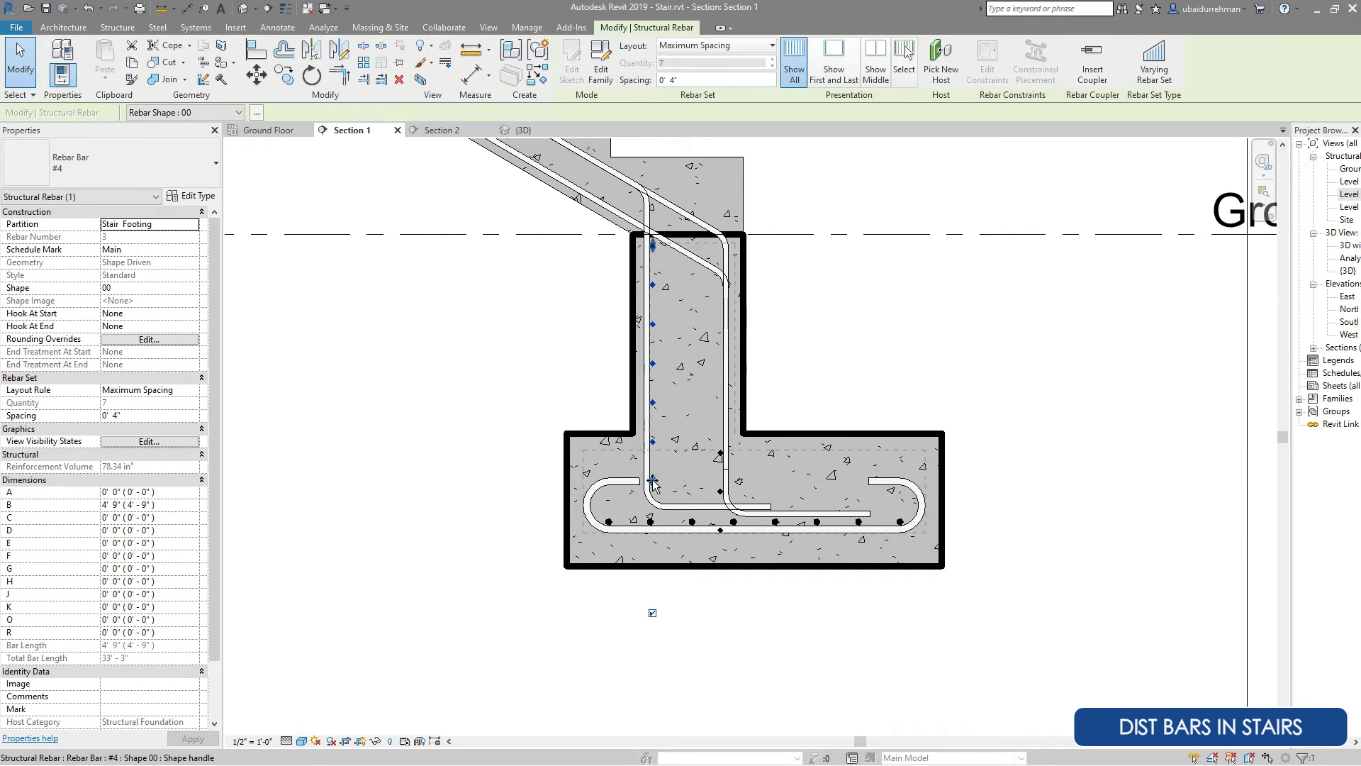
key(Escape)
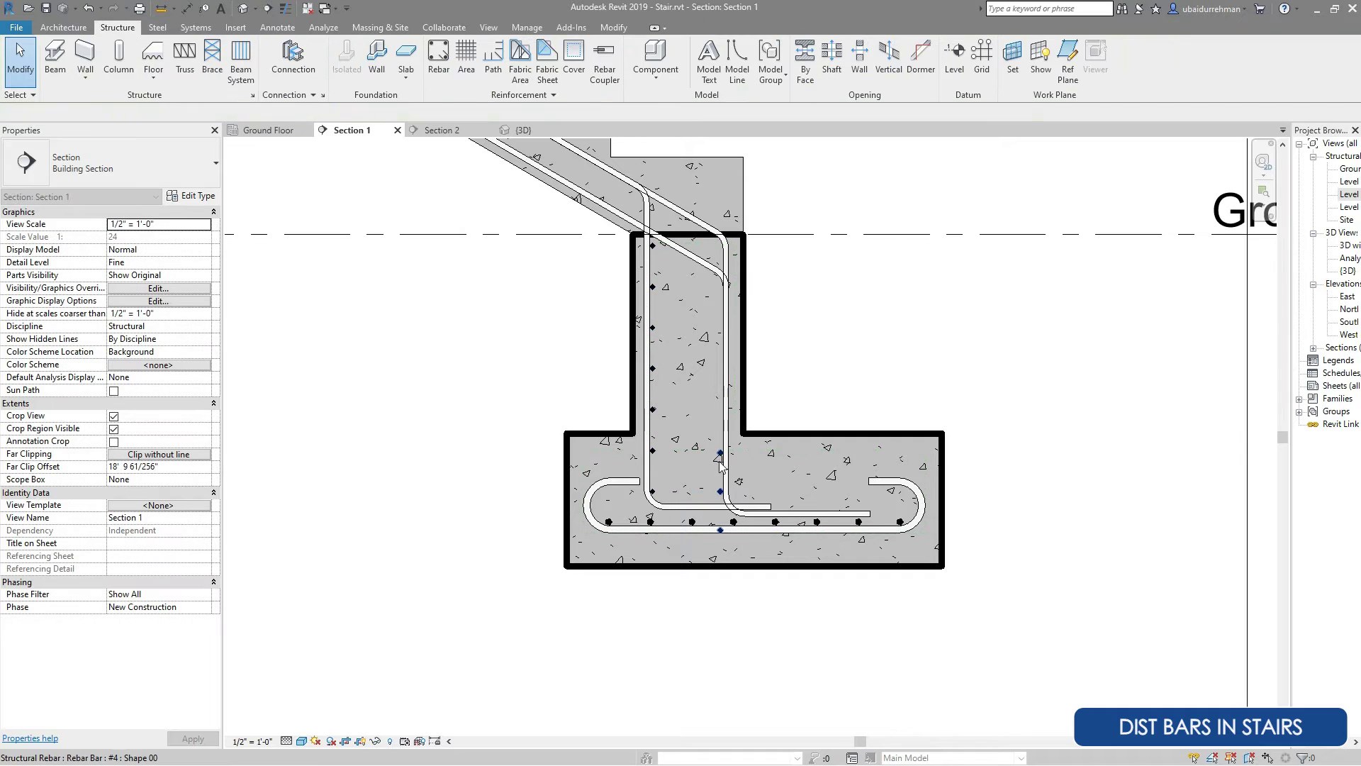
Stretch the distribution bar set at the stem's right face to run from the lower bend to the stem's top.
click(721, 532)
scroll(720, 535, up, 2)
scroll(720, 535, down, 2)
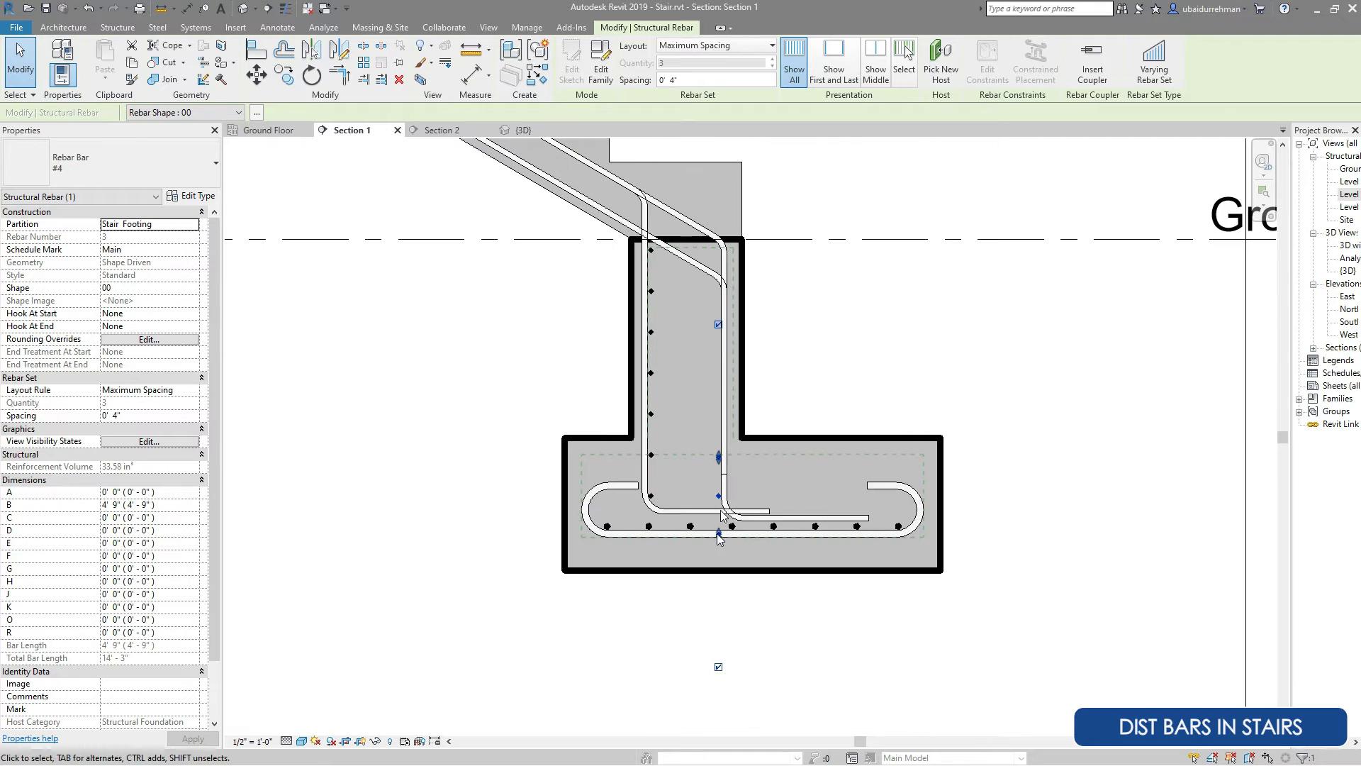
scroll(778, 337, up, 2)
drag(690, 632, 690, 515)
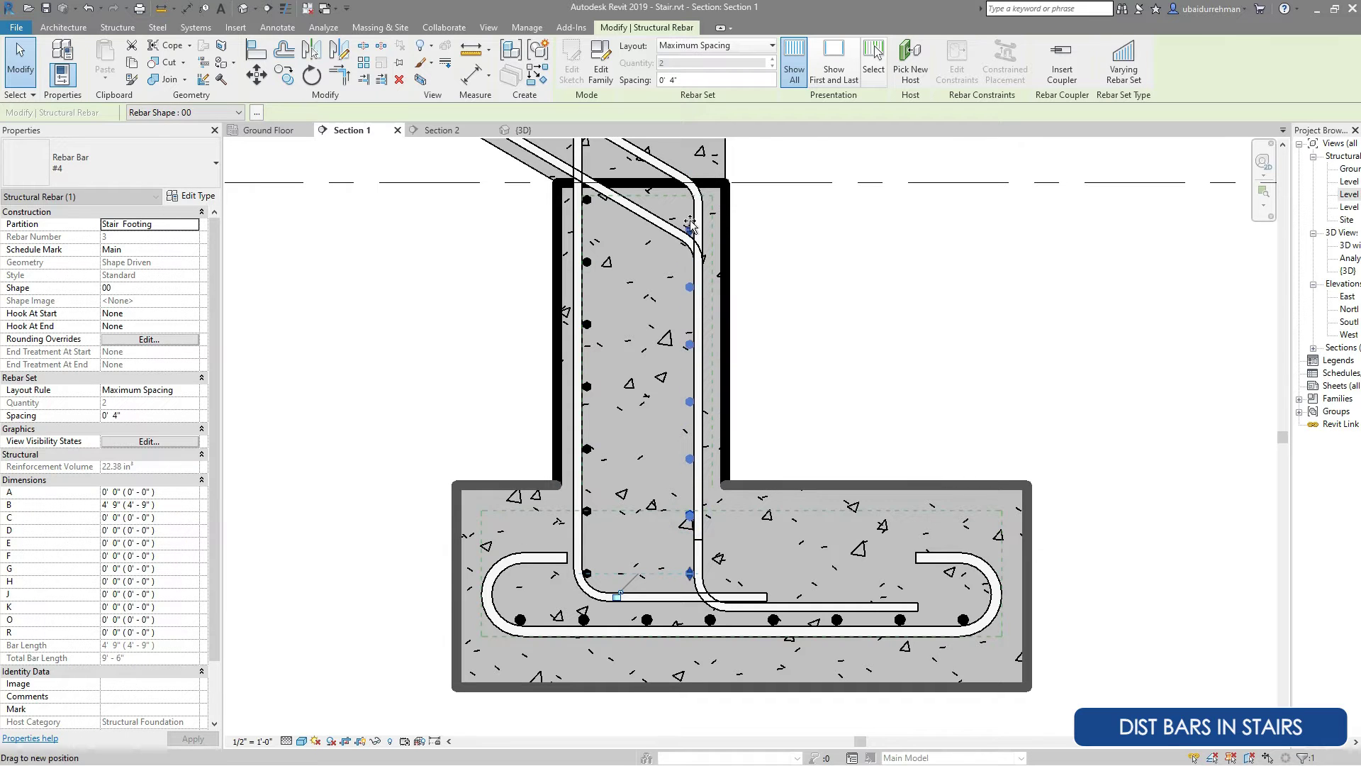
drag(690, 224, 690, 201)
click(818, 325)
scroll(890, 445, down, 4)
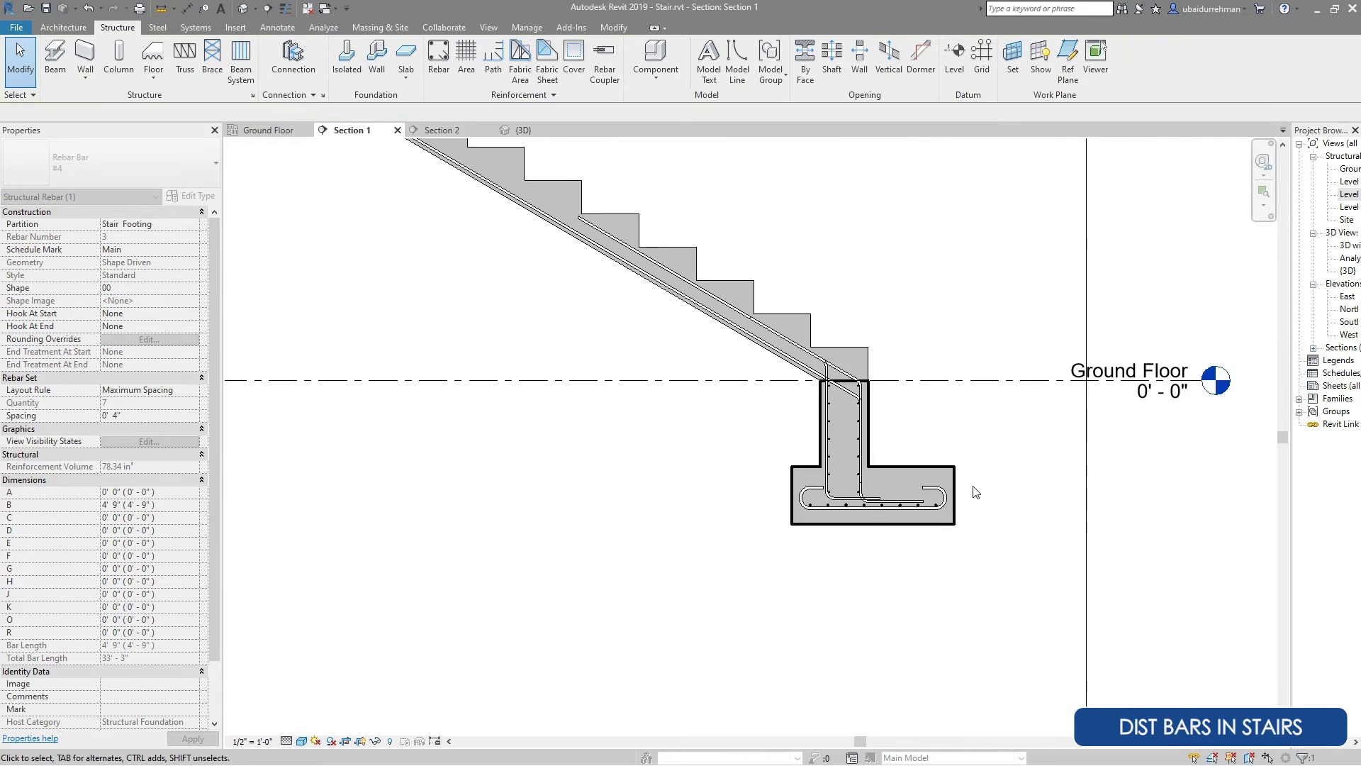
scroll(780, 433, up, 4)
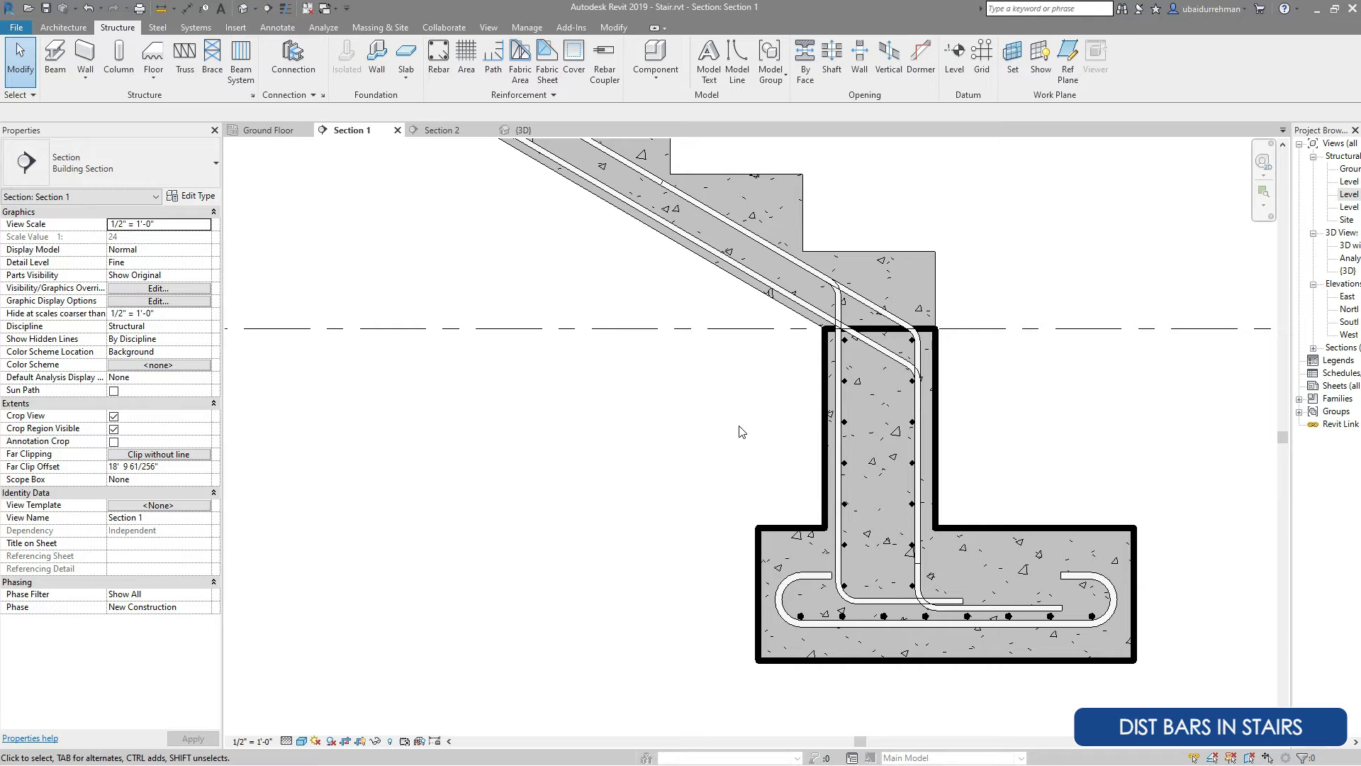
Place a straight #4 distribution bar, shape 00, on the flight's lower bar just above the stem's top left corner.
click(441, 59)
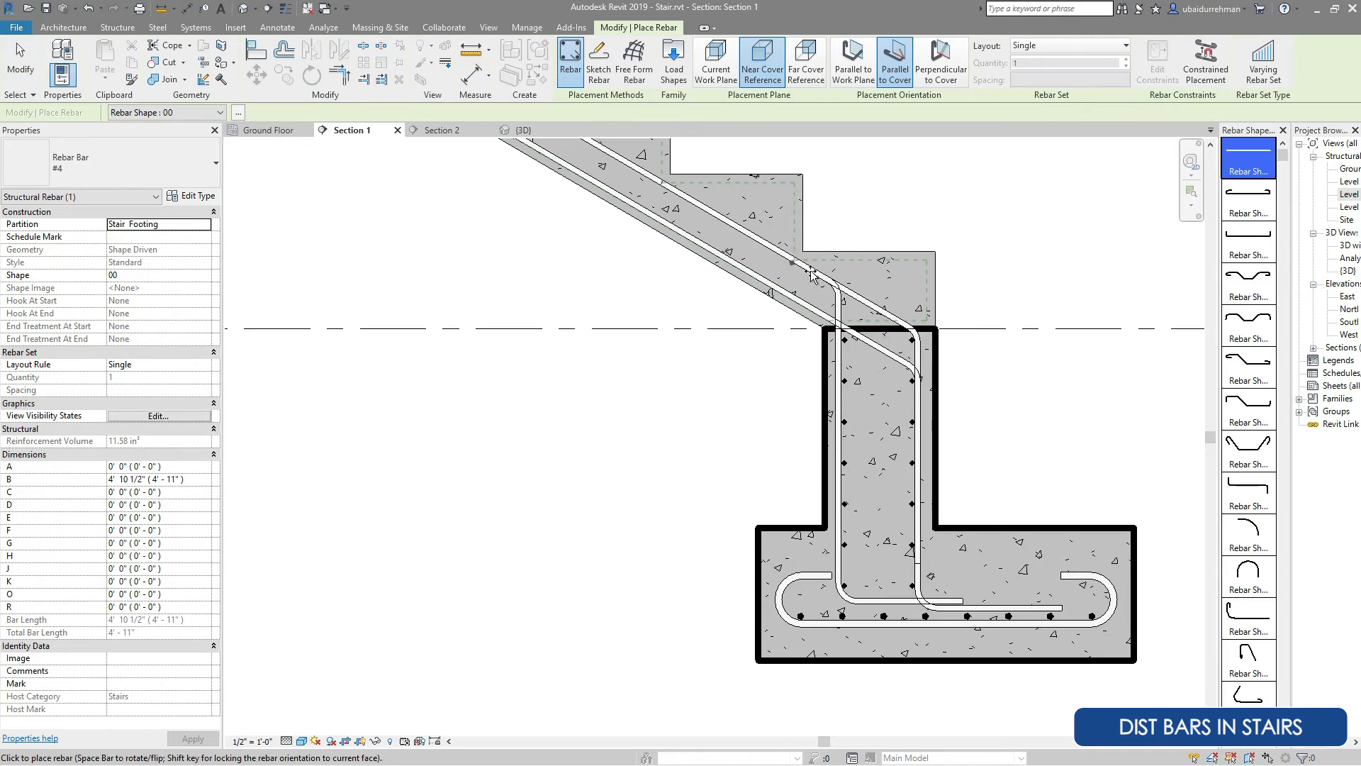
scroll(829, 294, up, 2)
scroll(830, 294, up, 3)
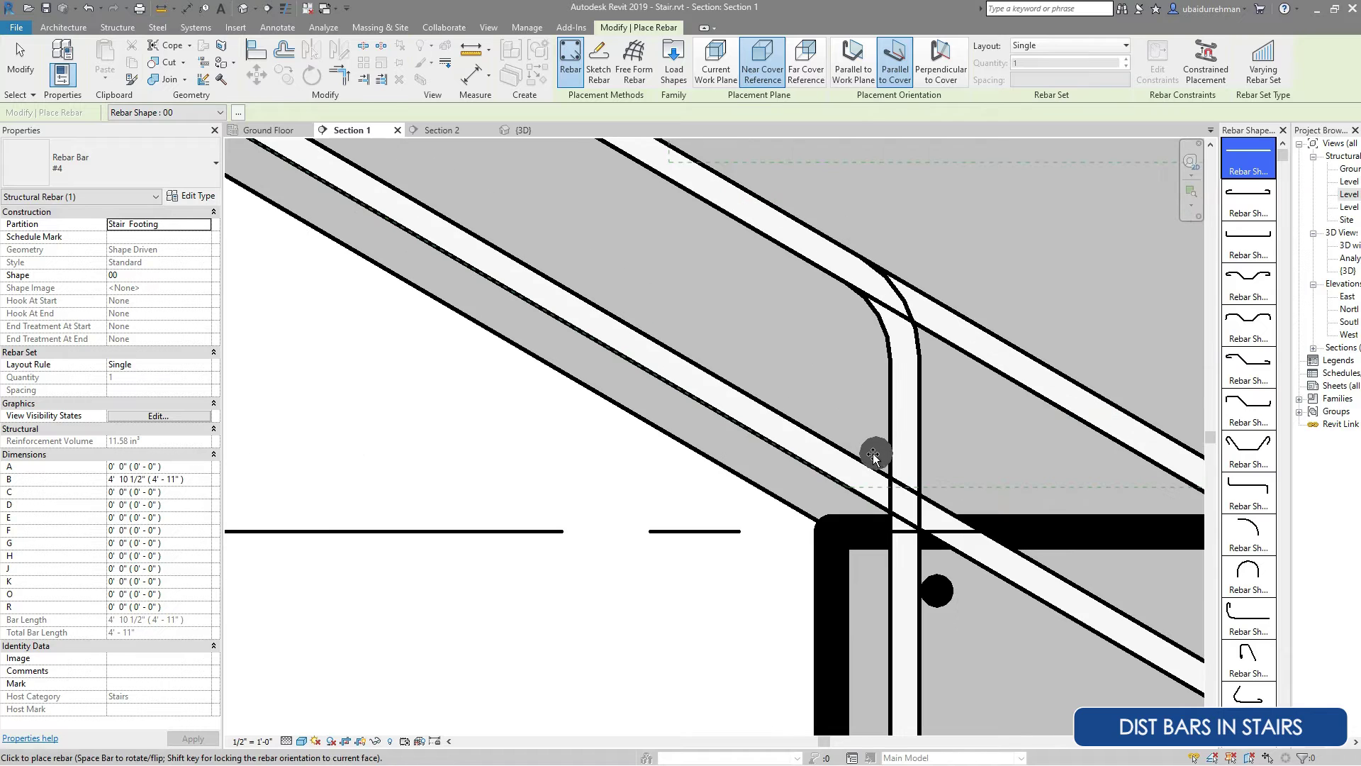
key(Escape)
scroll(964, 430, down, 4)
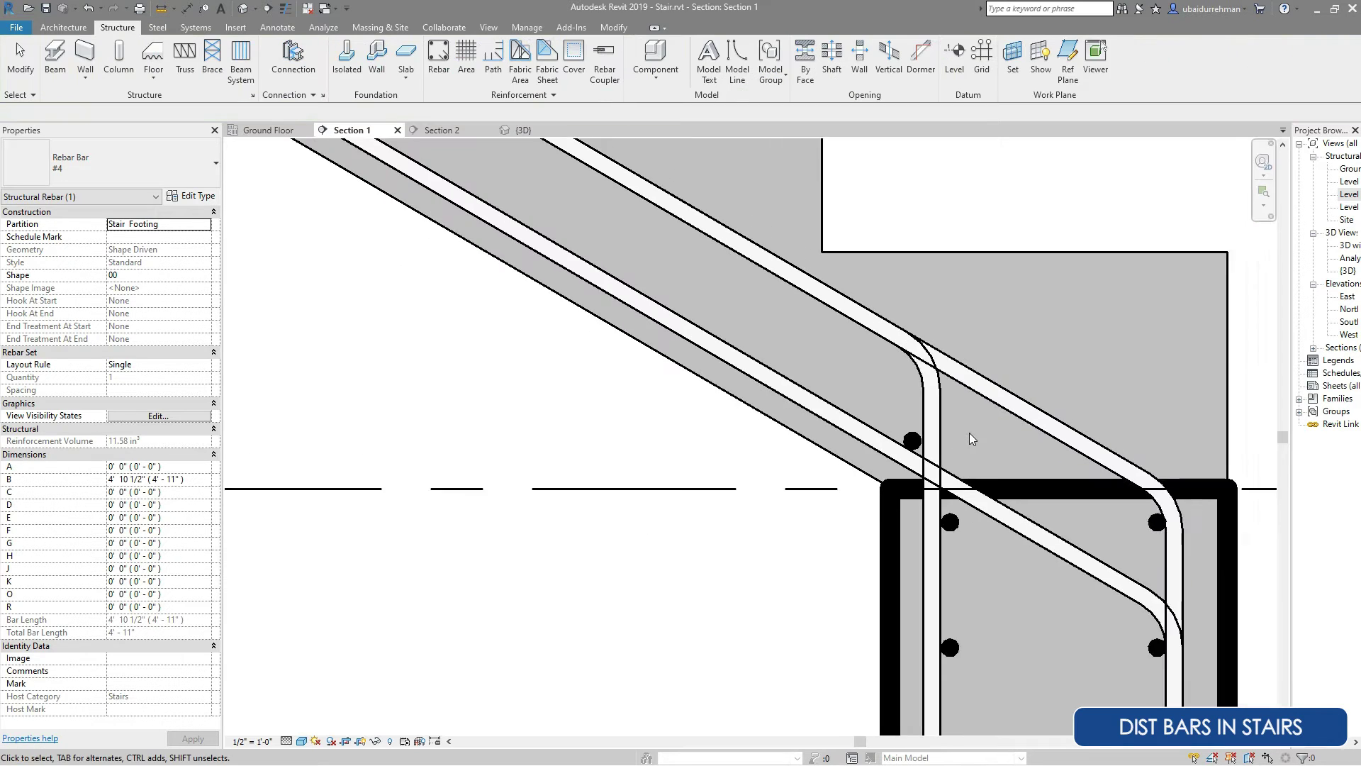
Set the new flight distribution bar's layout to Maximum Spacing.
click(935, 392)
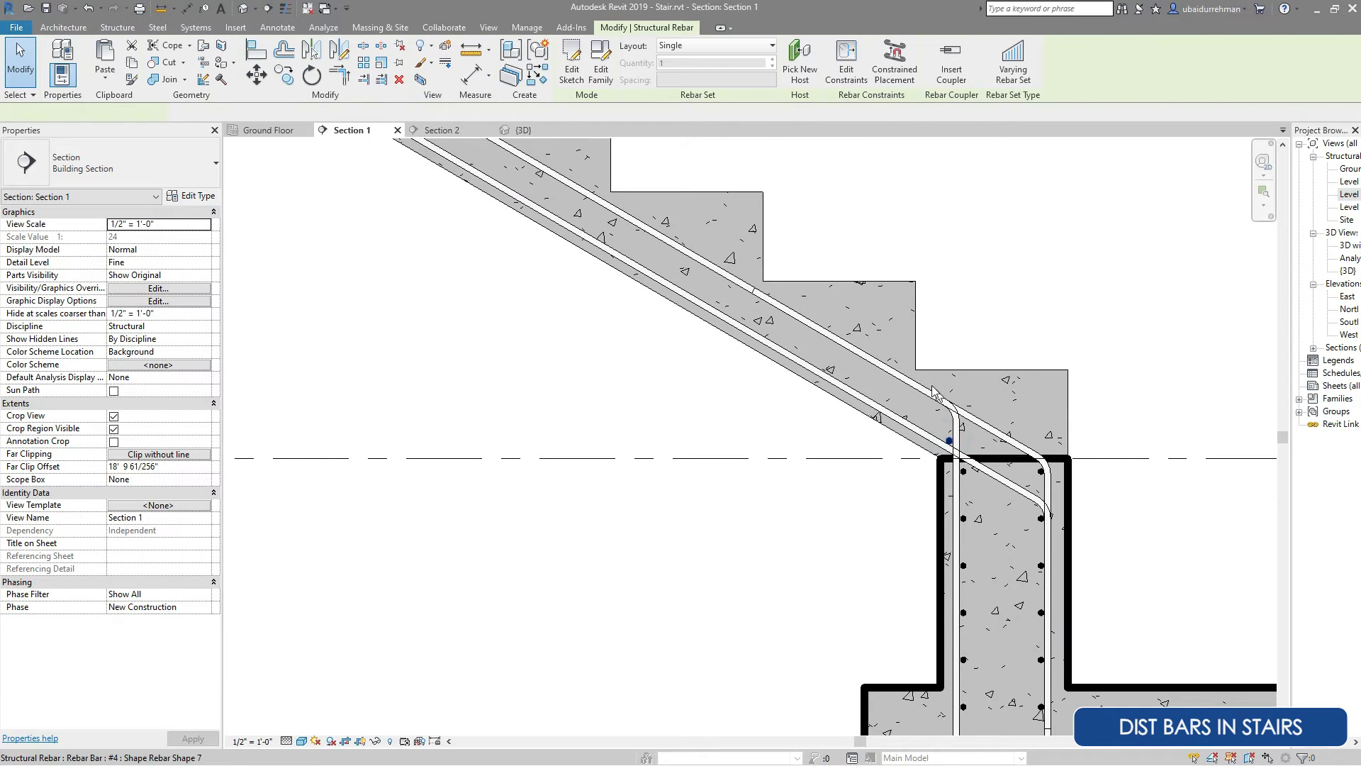
click(705, 52)
click(707, 93)
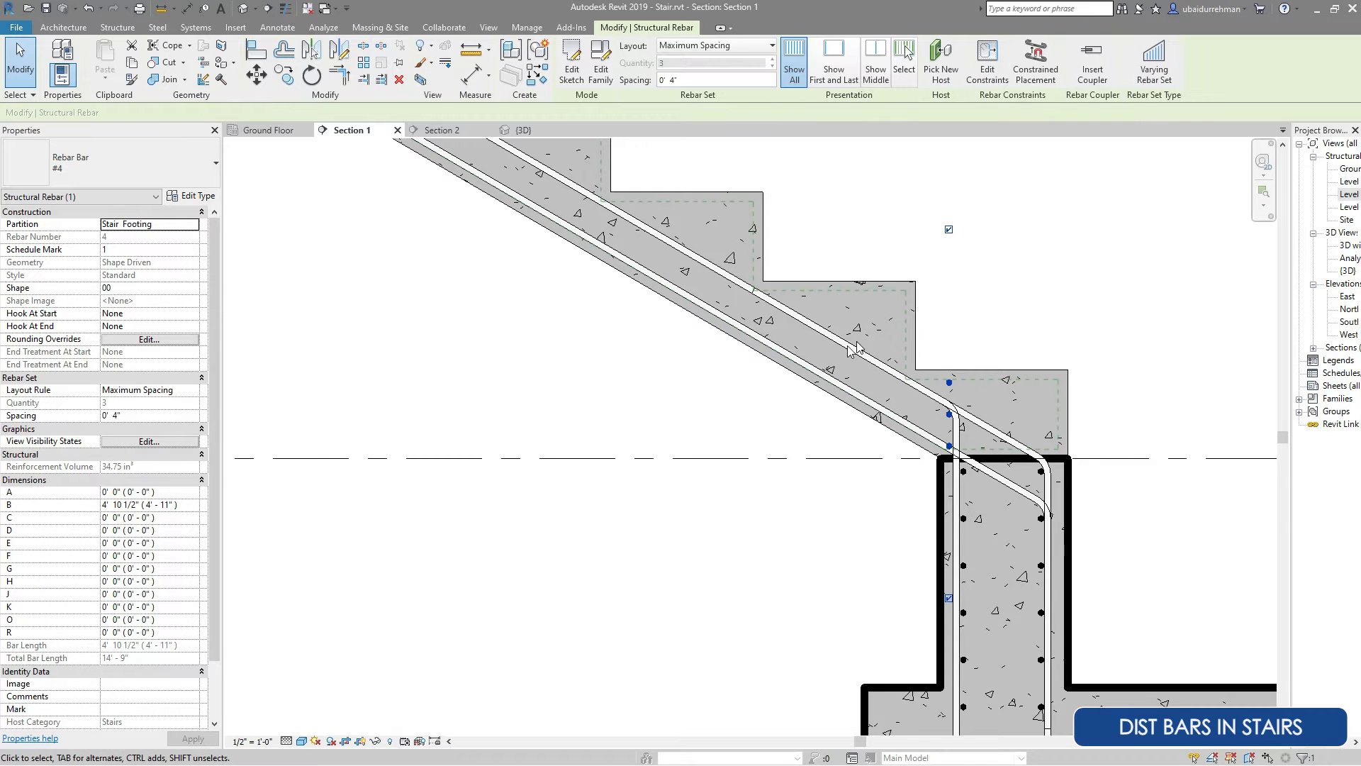
scroll(992, 412, up, 5)
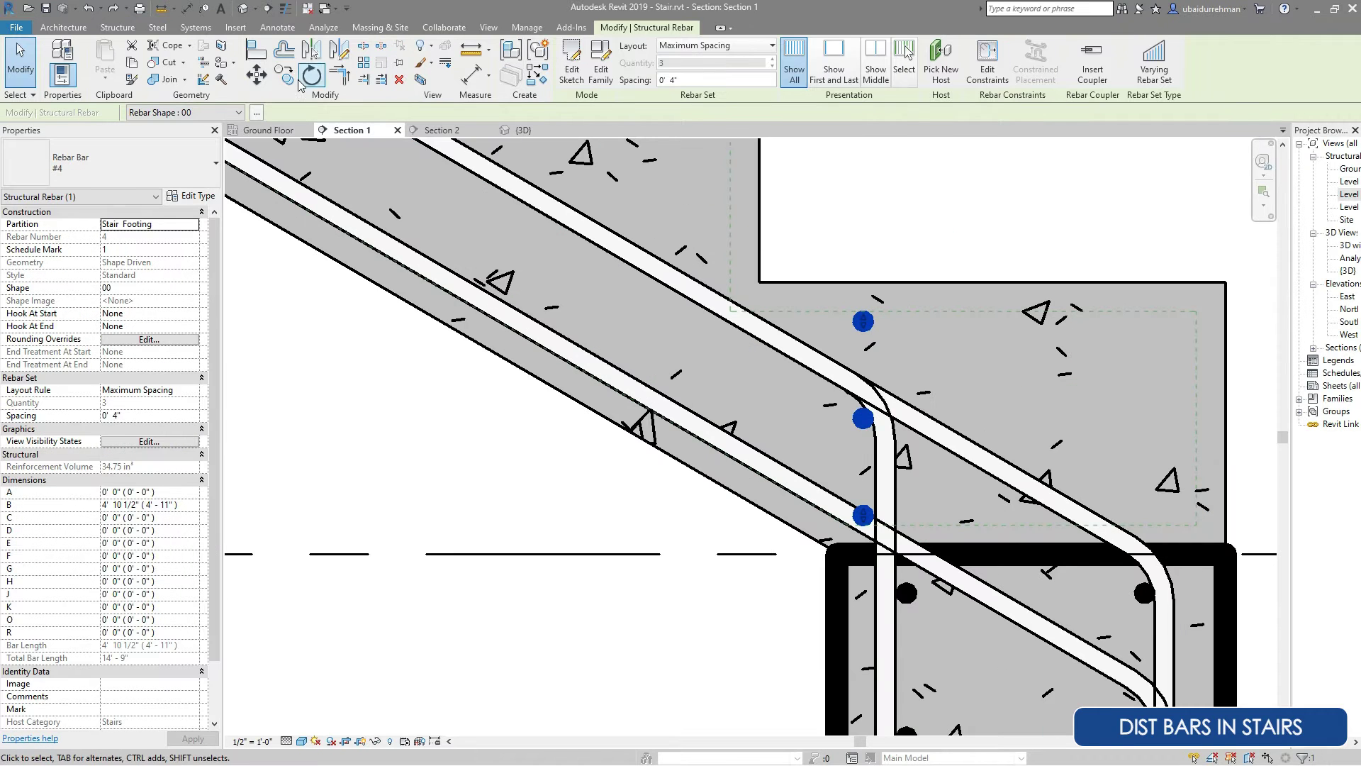
click(256, 74)
scroll(863, 516, up, 5)
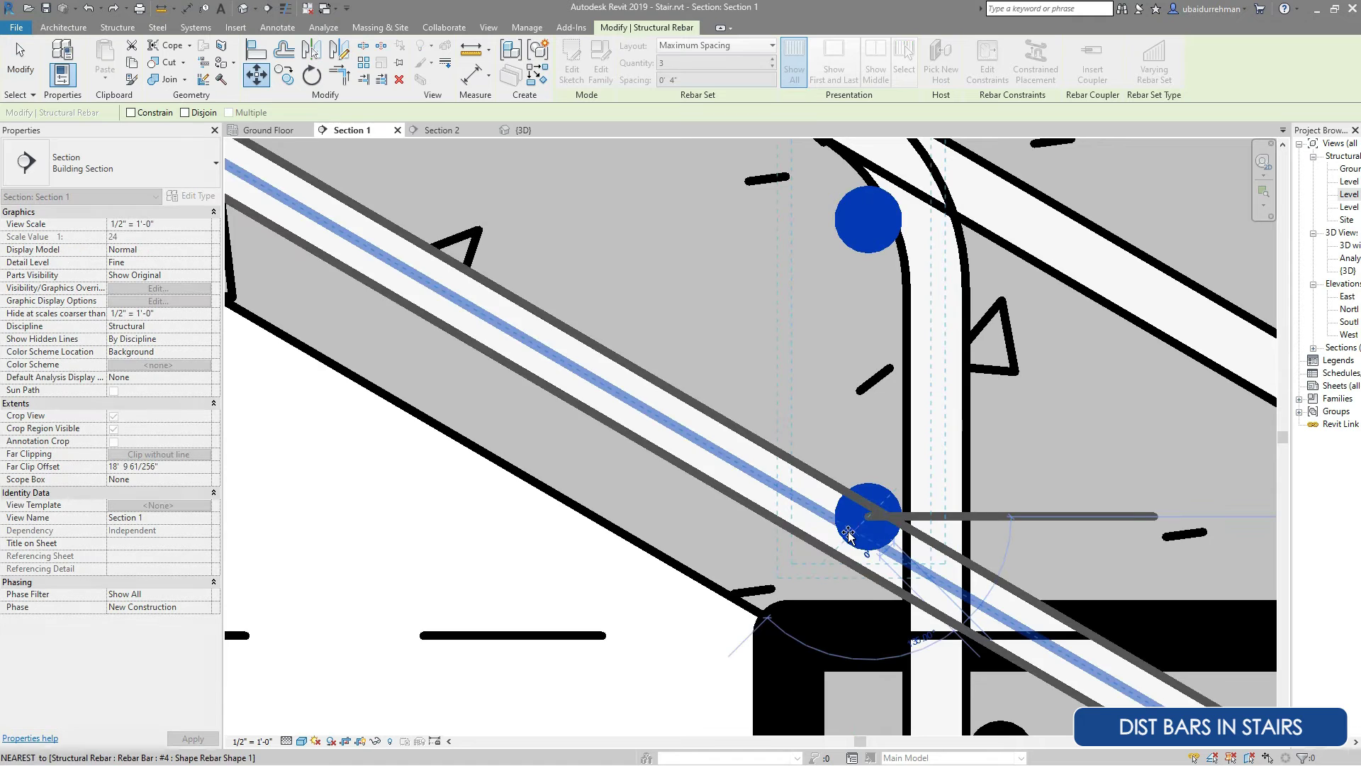
key(Escape)
scroll(902, 525, down, 4)
scroll(877, 509, up, 4)
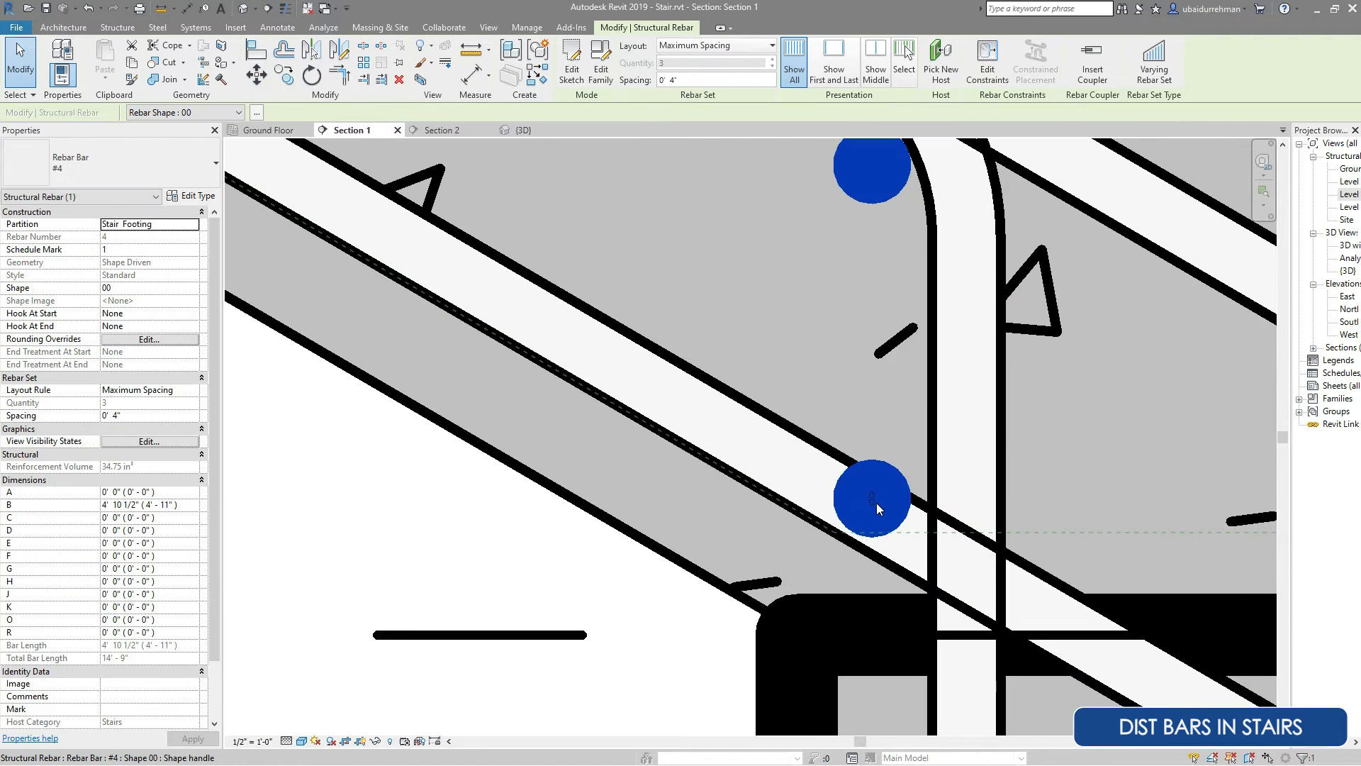
Move the flight distribution bar set slightly up along the flight's lower bar, away from the stem's vertical bar.
click(872, 165)
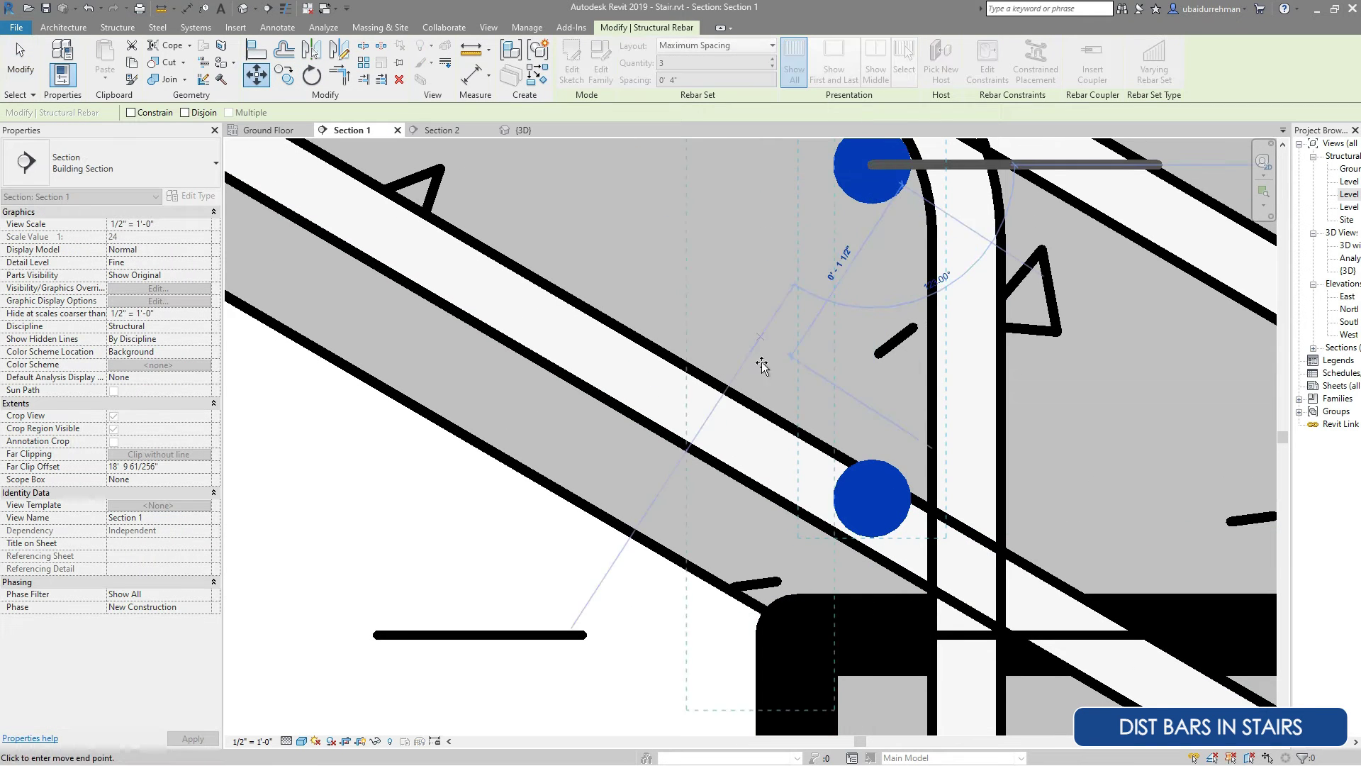
key(Escape)
scroll(842, 425, down, 3)
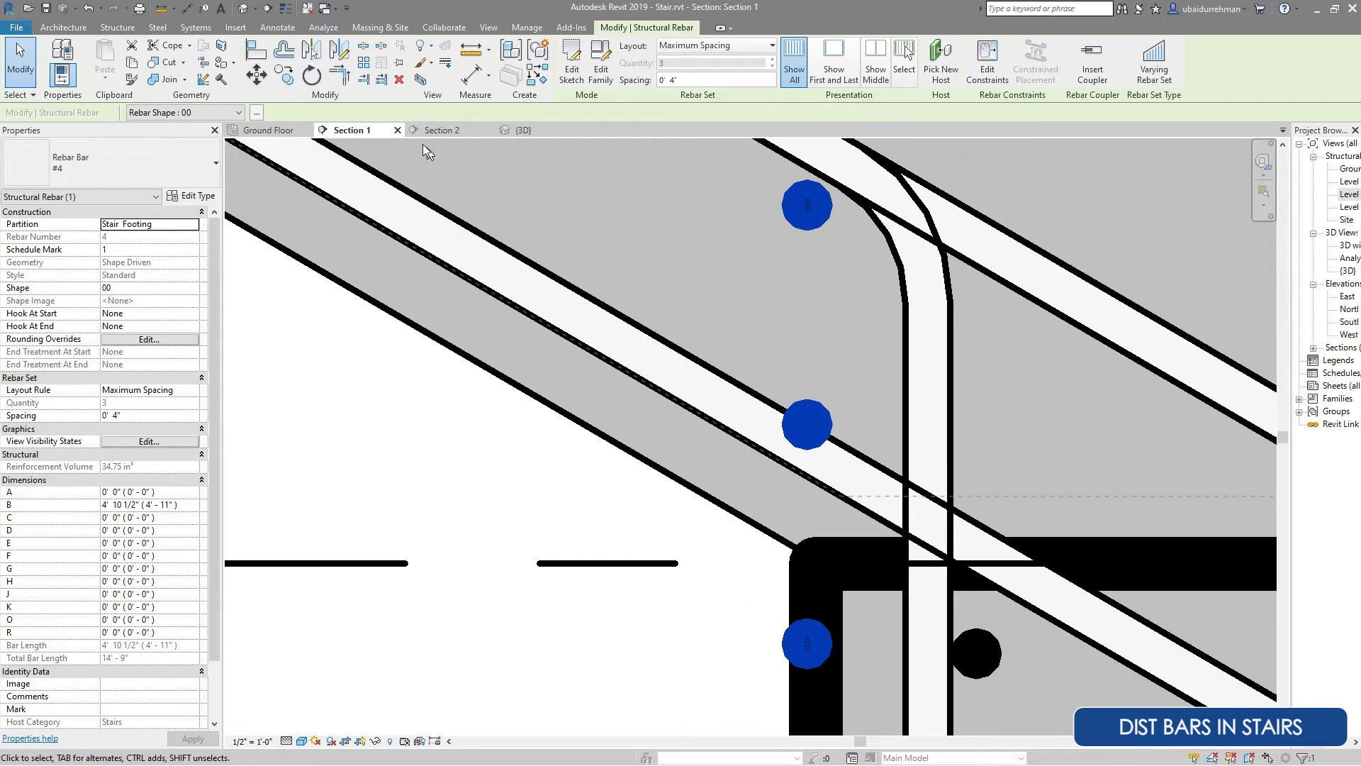
Rotate the flight distribution bar set parallel to the flight's lower bar and nudge it onto that bar's upper face.
key(r)
key(o)
click(813, 367)
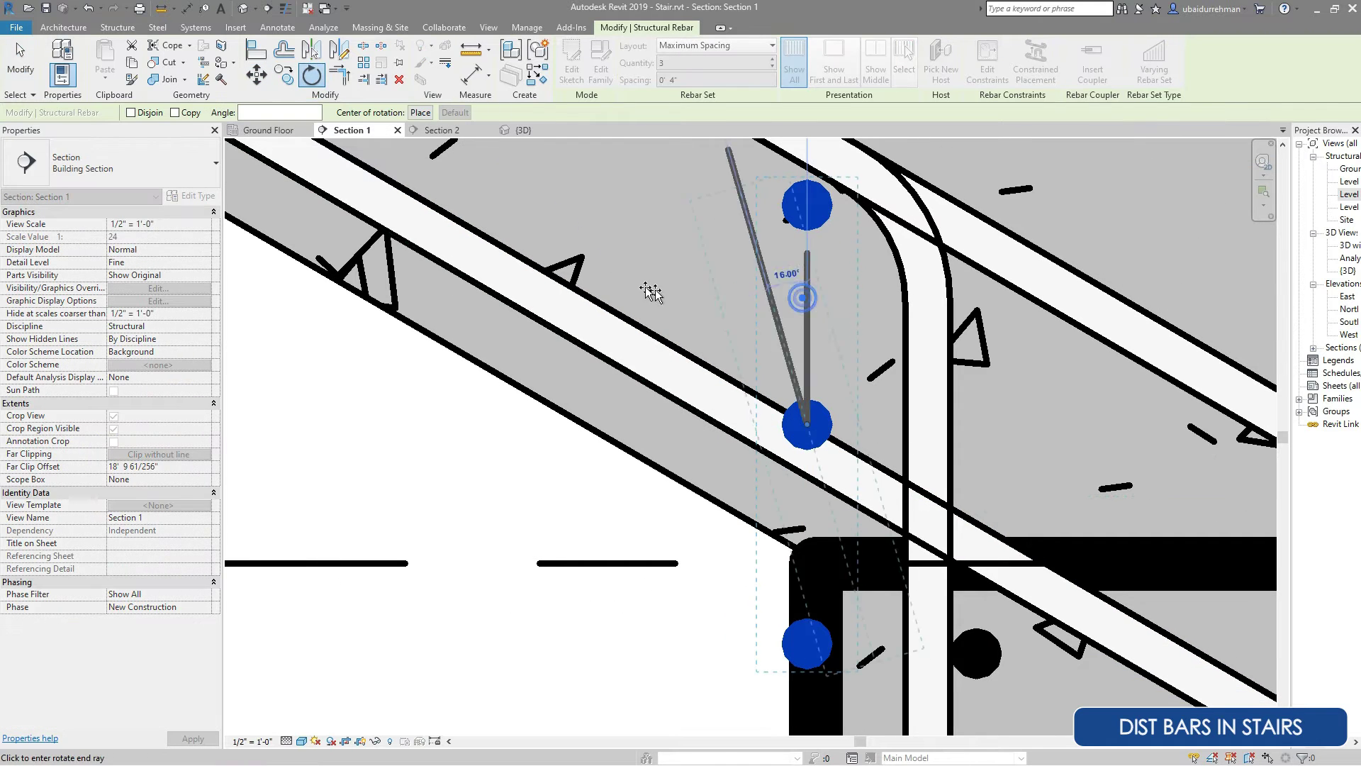
click(550, 280)
key(Up)
key(Up)
key(Up)
key(Up)
key(Left)
Set the flight distribution bars' spacing to 6" and stretch the set up the flight to the landing.
drag(997, 513, 870, 446)
key(Return)
scroll(877, 372, down, 4)
drag(823, 358, 647, 266)
scroll(609, 287, down, 8)
drag(553, 231, 449, 193)
scroll(403, 175, up, 2)
scroll(454, 198, up, 6)
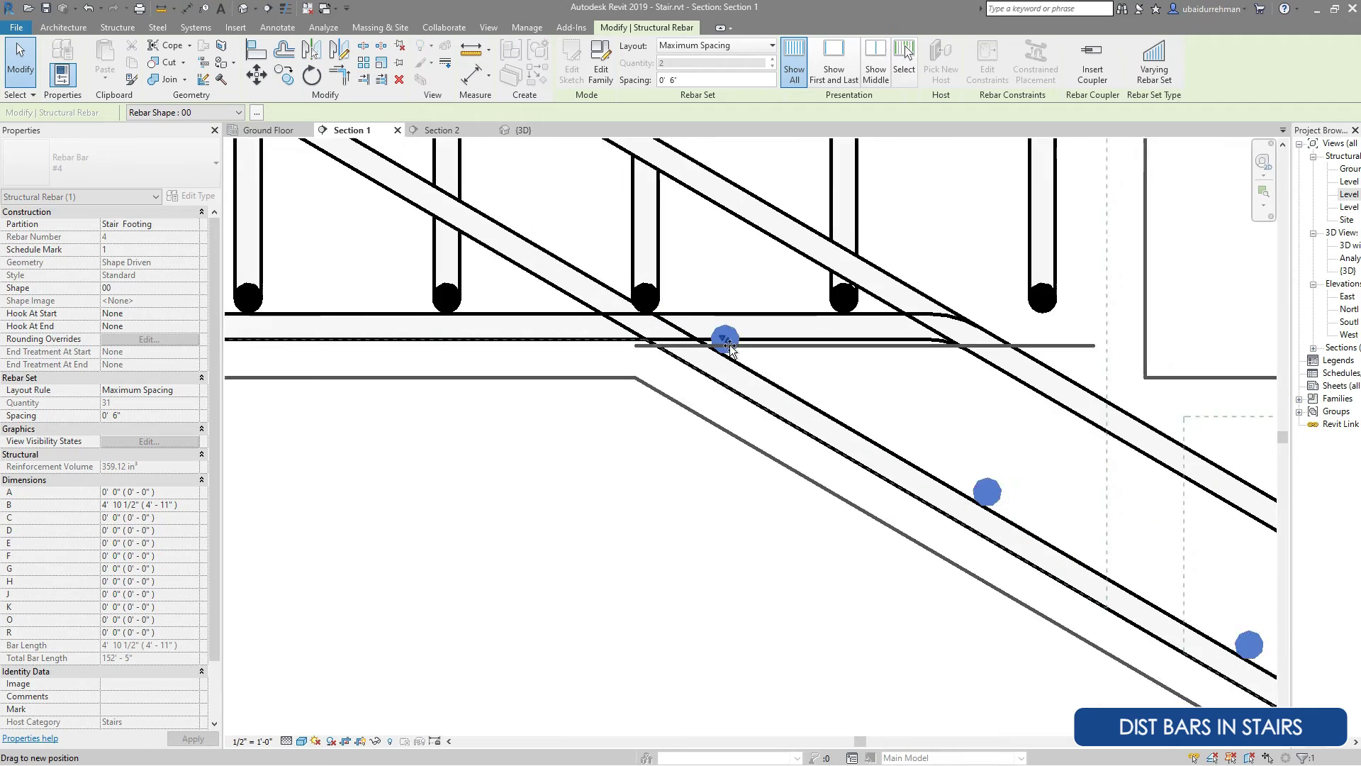
scroll(420, 244, down, 5)
key(Escape)
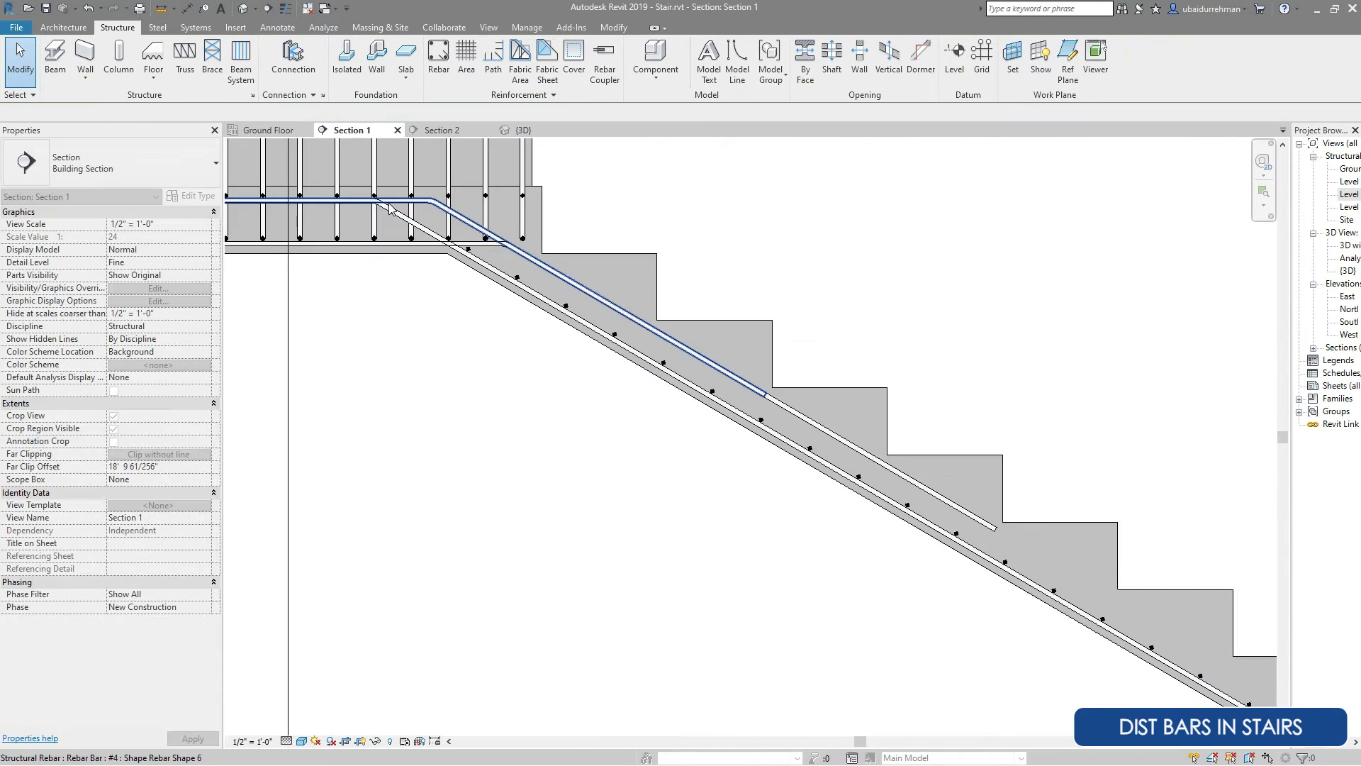
Copy the flight's lower distribution bar set to the underside of the extra top bar coming from the landing.
scroll(449, 264, up, 3)
scroll(449, 265, down, 3)
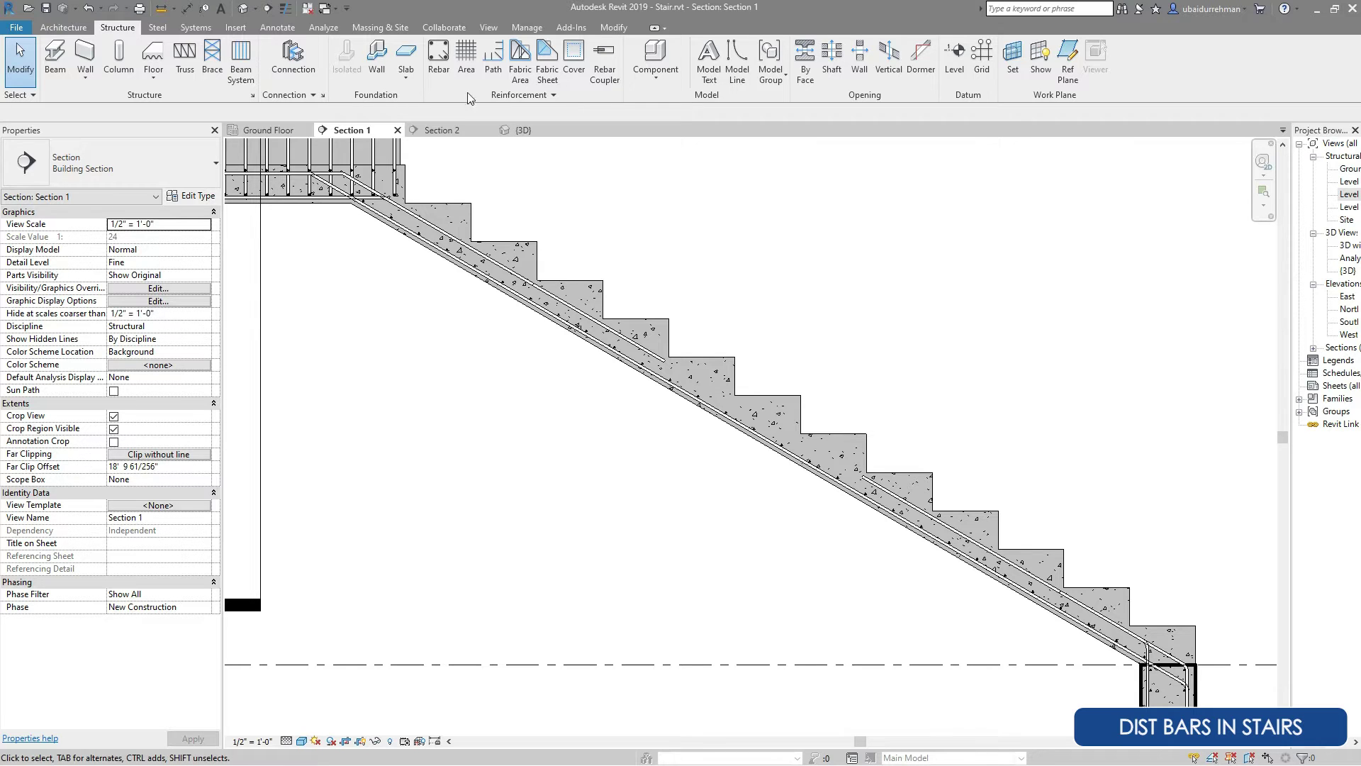
click(533, 303)
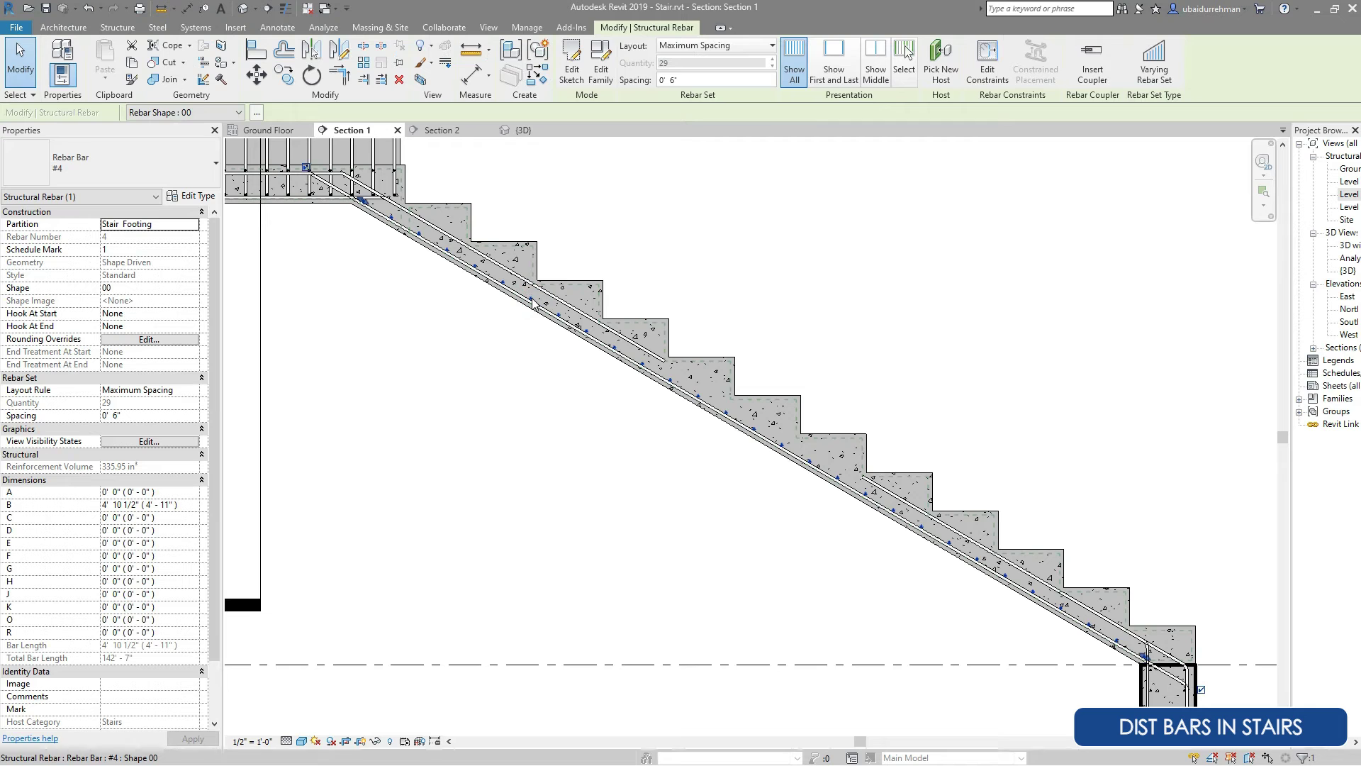
click(284, 75)
scroll(415, 262, up, 5)
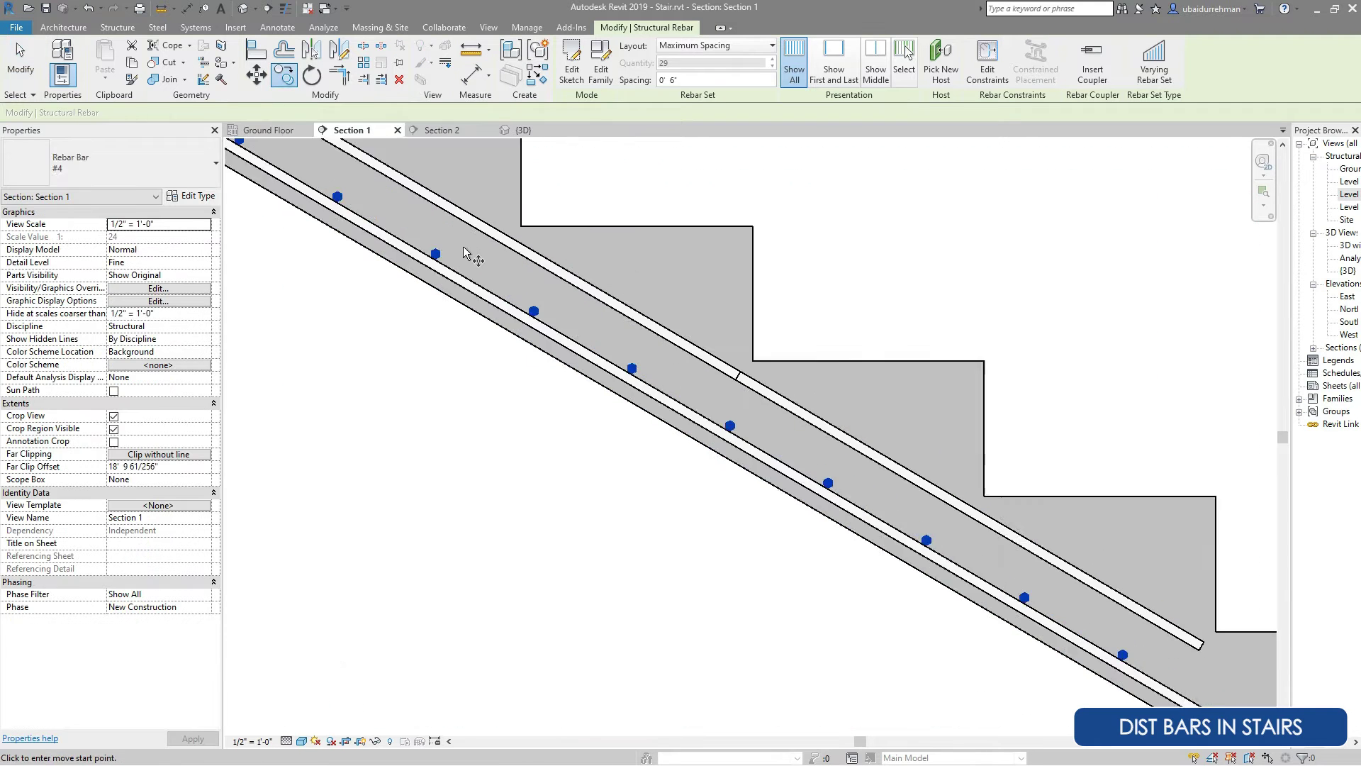
click(415, 263)
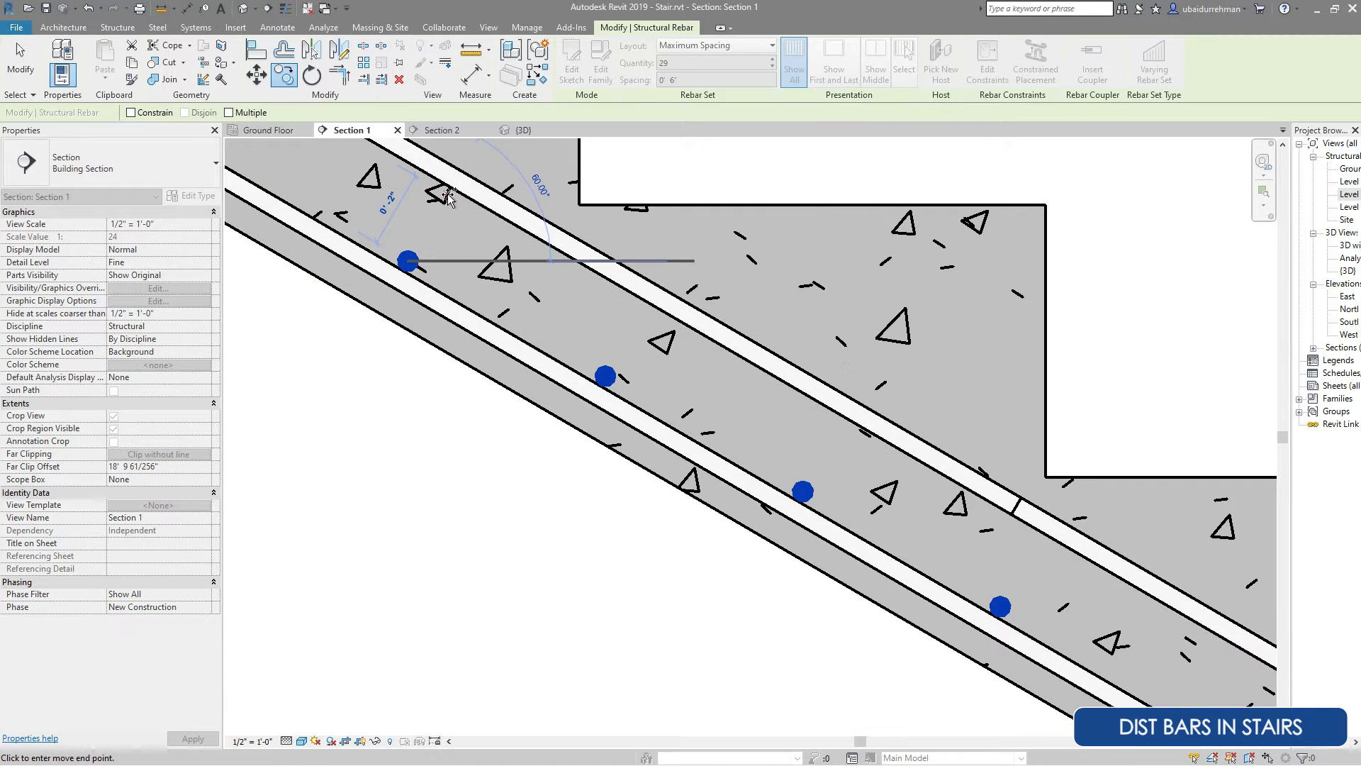
click(448, 195)
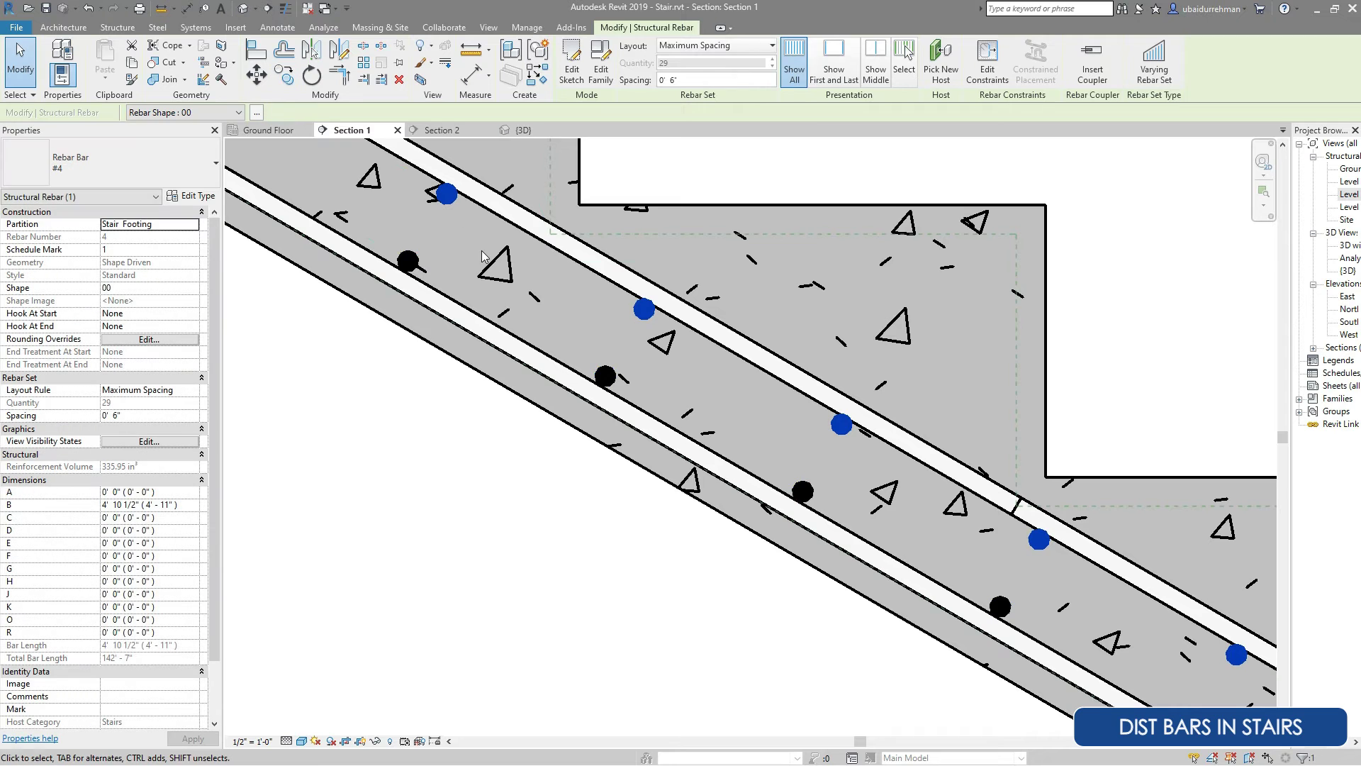
Shorten the copied distribution bar set to run from the landing to the lower end of the extra top bar.
scroll(482, 422, down, 1)
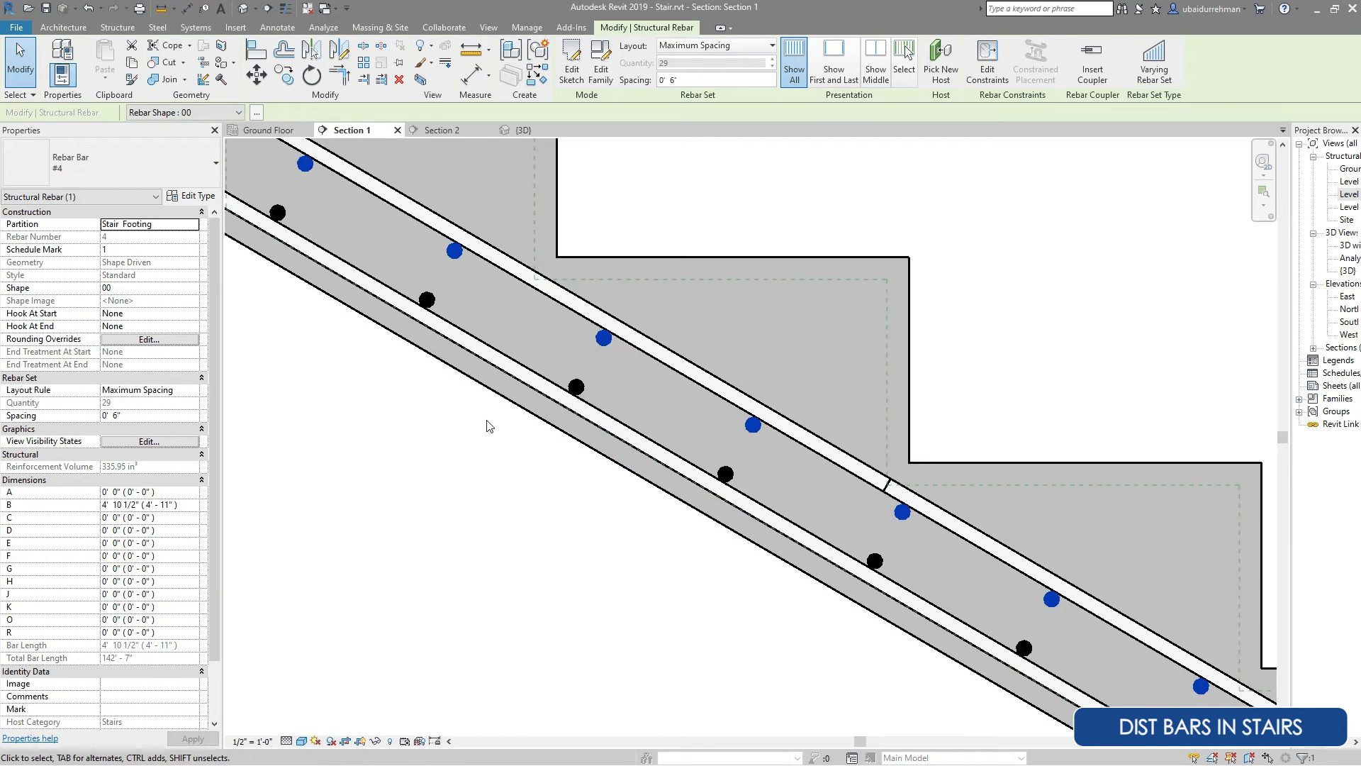
click(482, 422)
scroll(560, 336, down, 2)
click(584, 342)
scroll(585, 342, down, 2)
scroll(367, 209, up, 4)
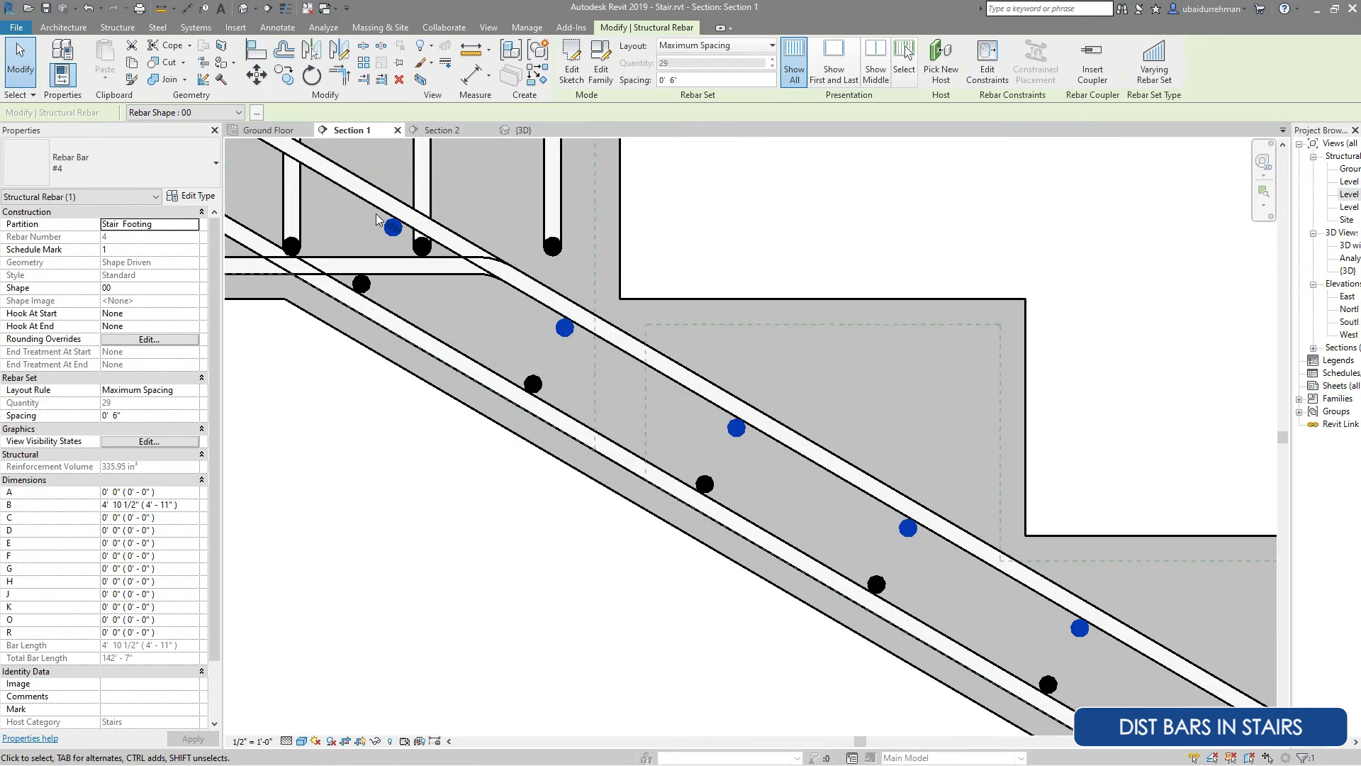
scroll(399, 232, down, 5)
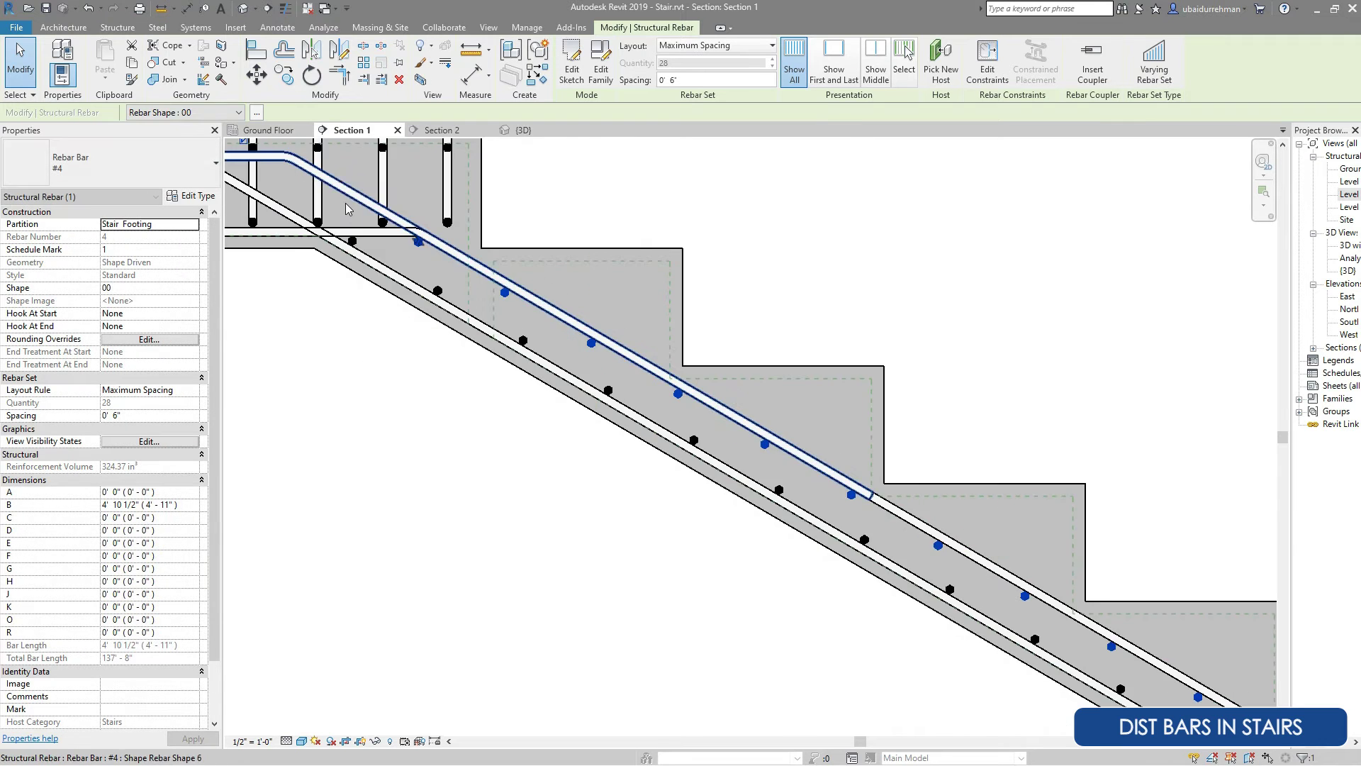
drag(1043, 598, 709, 392)
scroll(669, 370, up, 5)
key(Escape)
scroll(631, 418, down, 7)
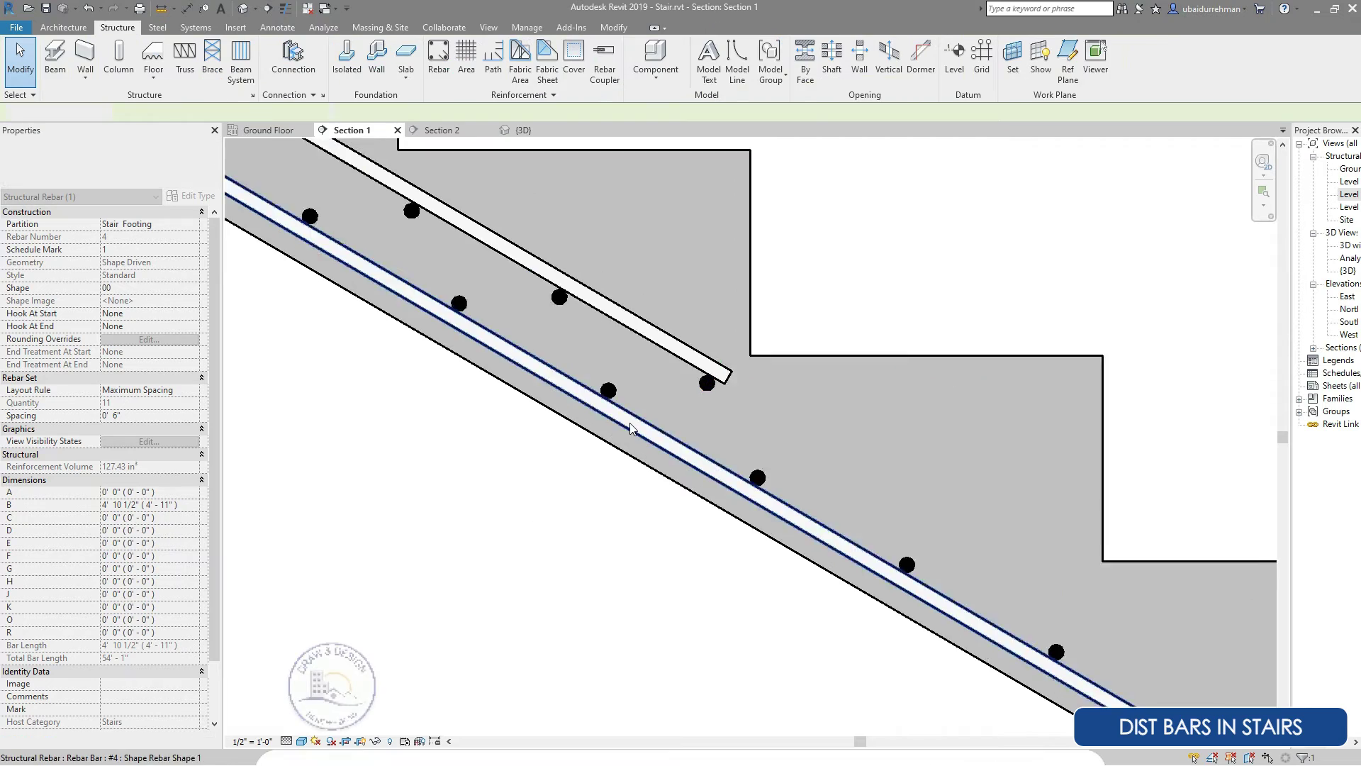
Copy the flight's lower distribution bar set again to just beneath the extra top bar near the footing stem.
scroll(774, 514, up, 6)
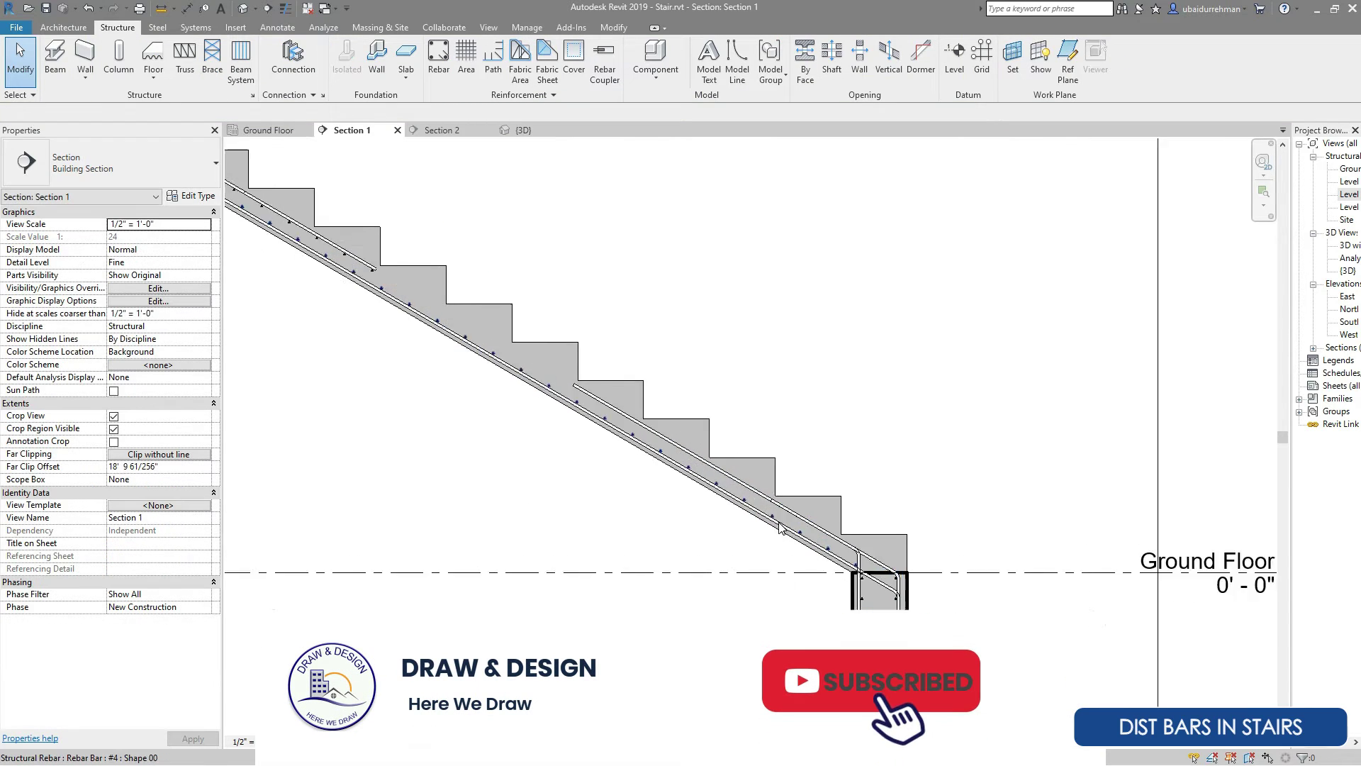
click(773, 517)
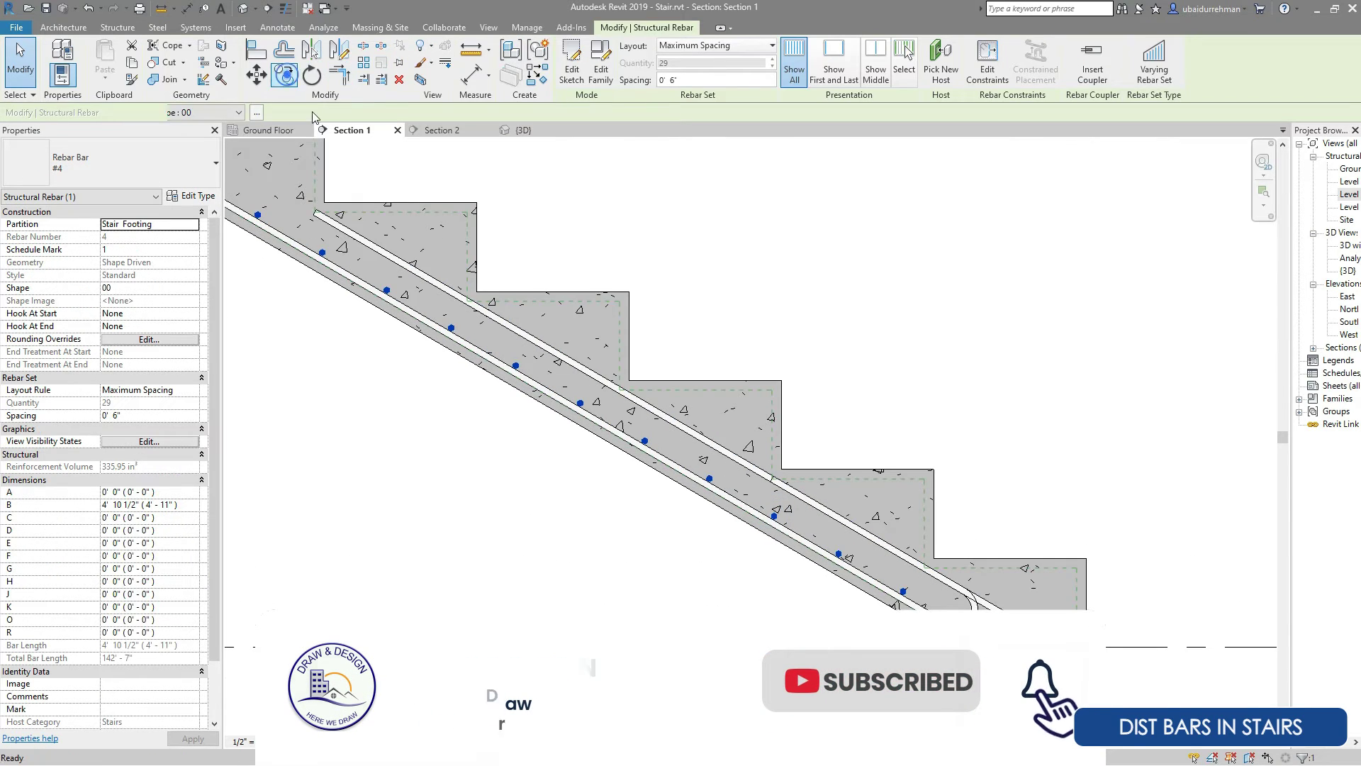
scroll(577, 394, up, 5)
key(c)
key(o)
click(580, 402)
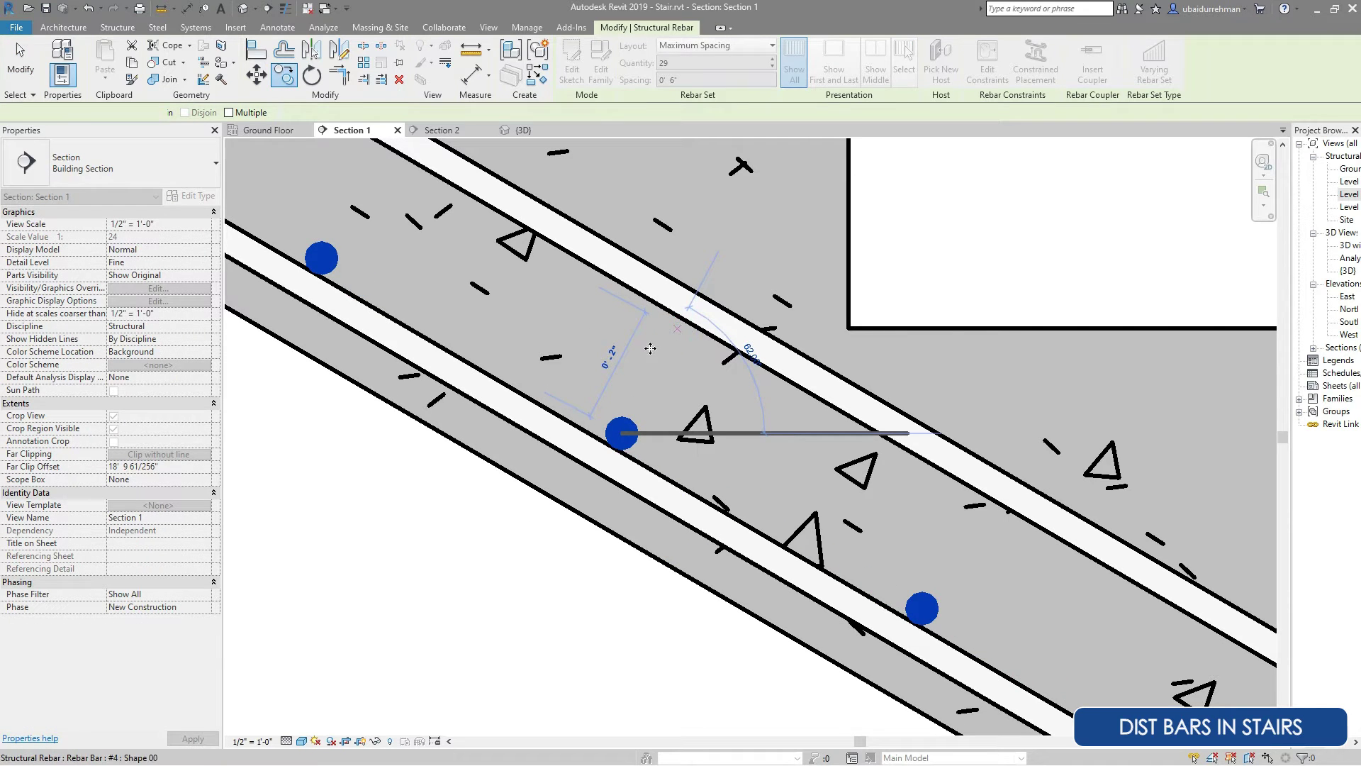
click(650, 349)
key(Left)
key(Down)
key(Left)
key(Down)
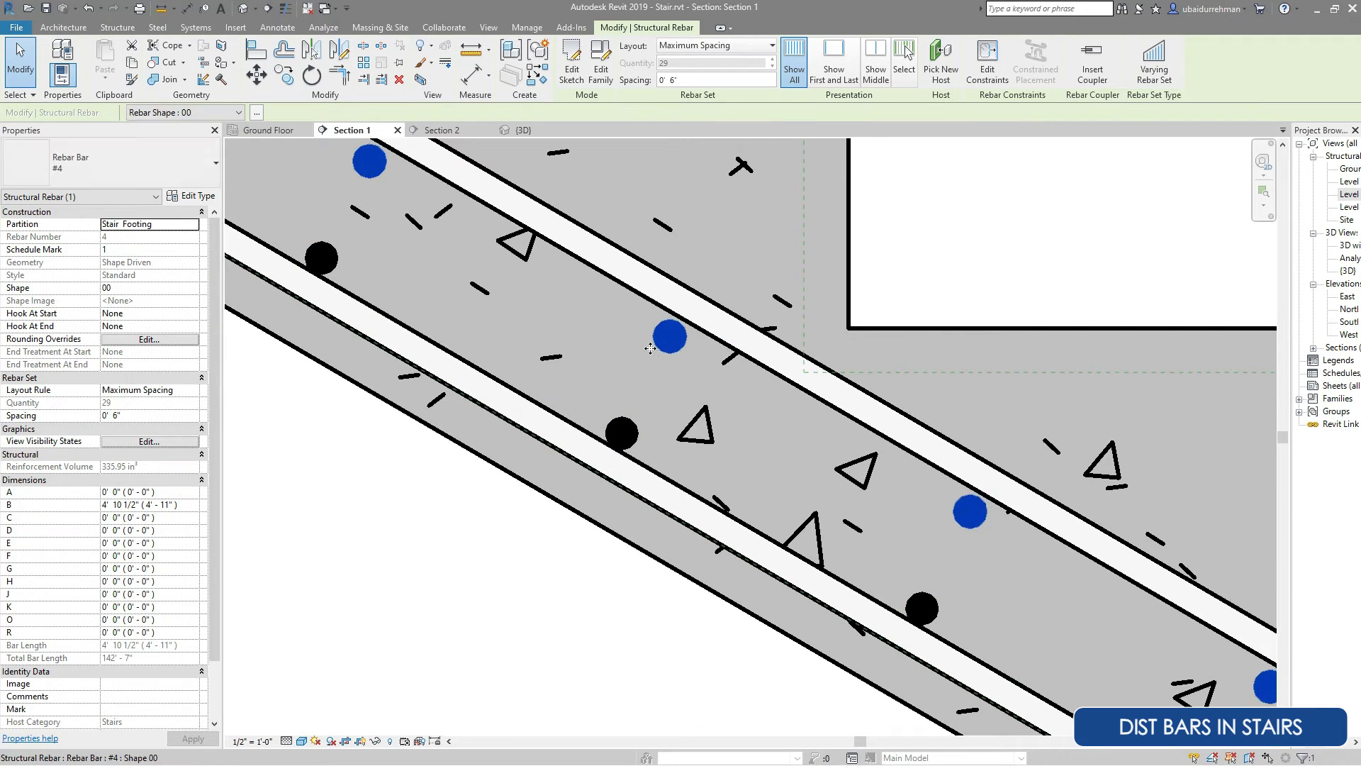
Shorten the second copied set to begin at the upper end of the stem's extra top bar.
scroll(656, 354, down, 4)
scroll(1000, 553, up, 4)
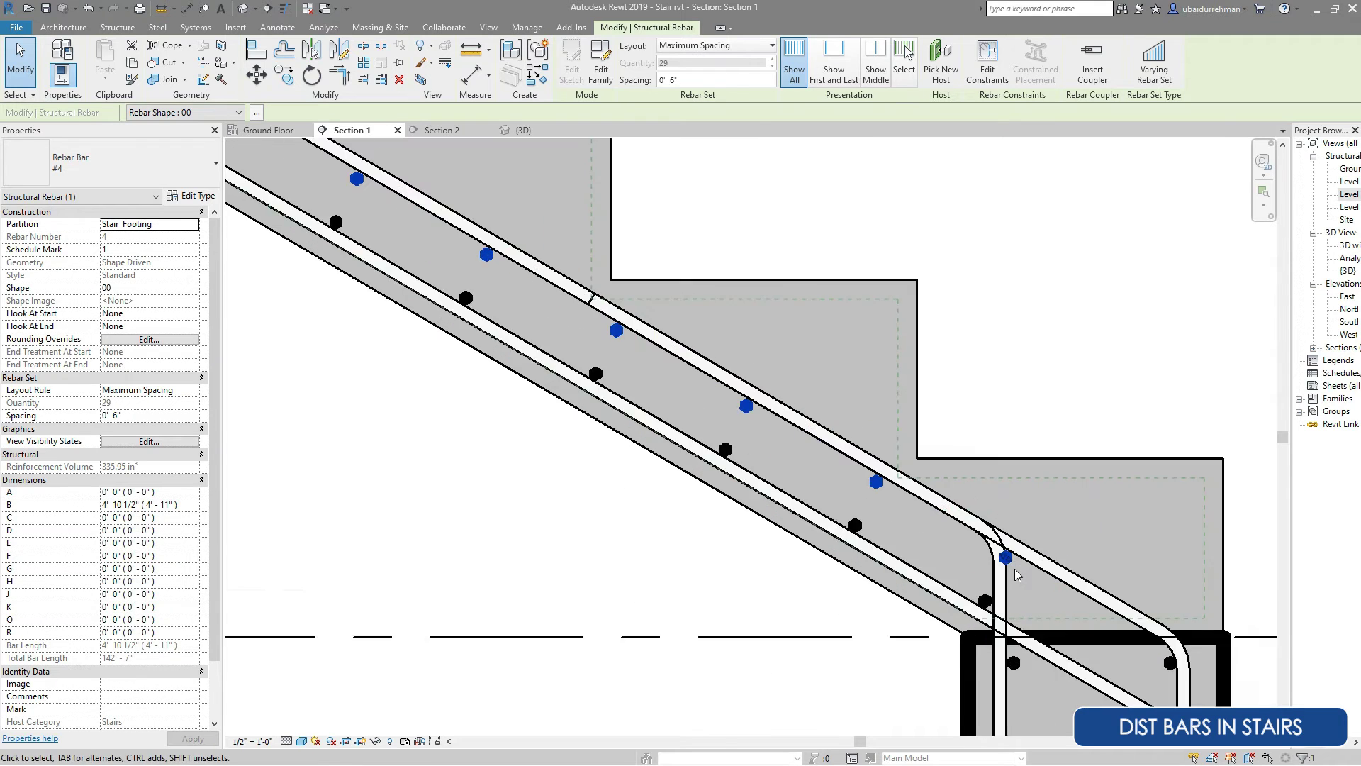
scroll(509, 244, down, 6)
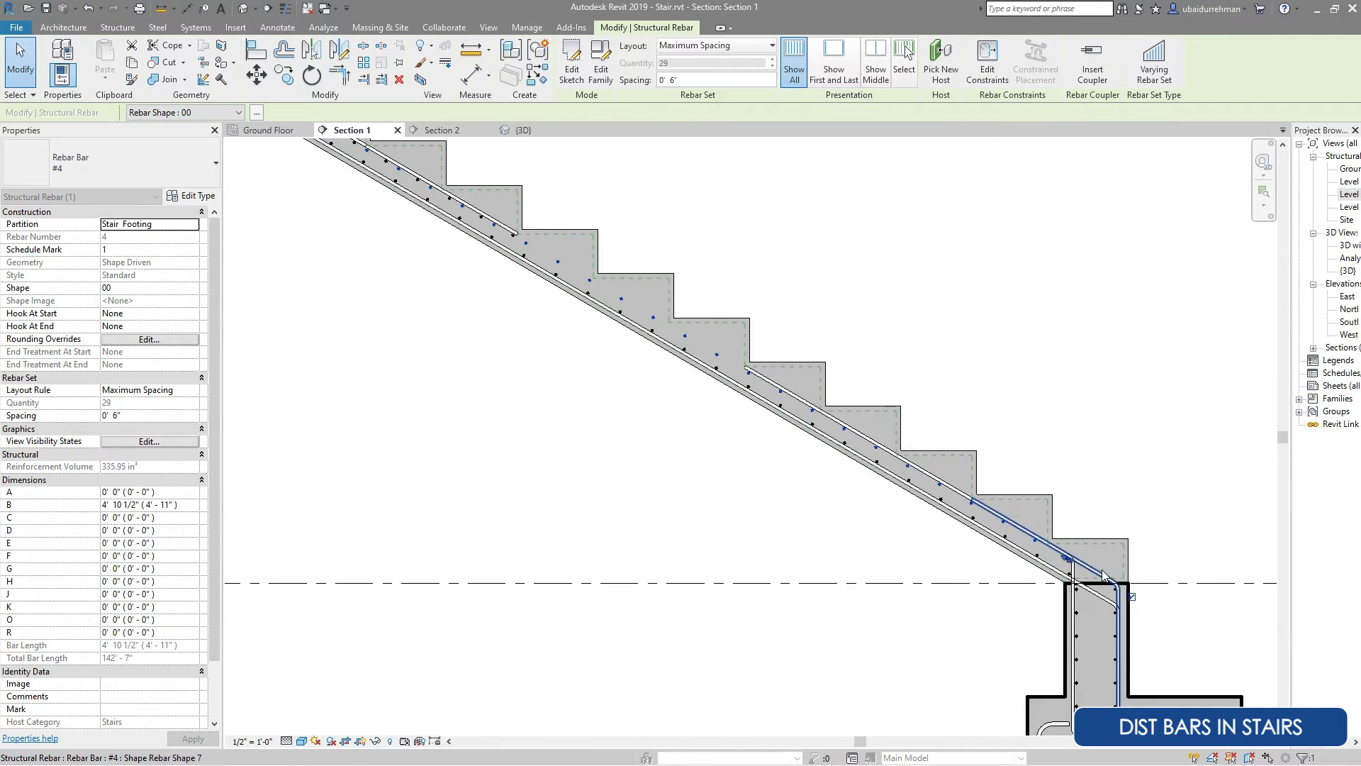
scroll(698, 324, up, 8)
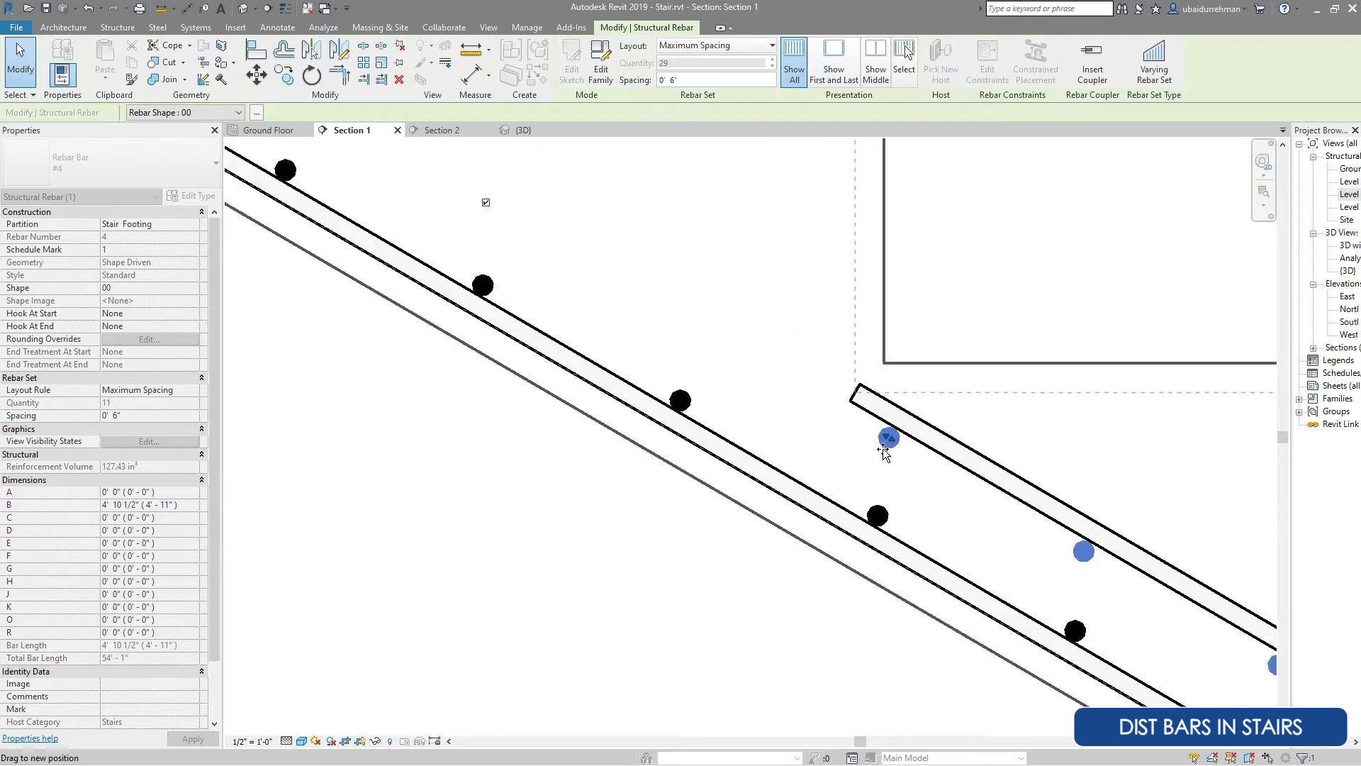
scroll(599, 525, down, 5)
key(Escape)
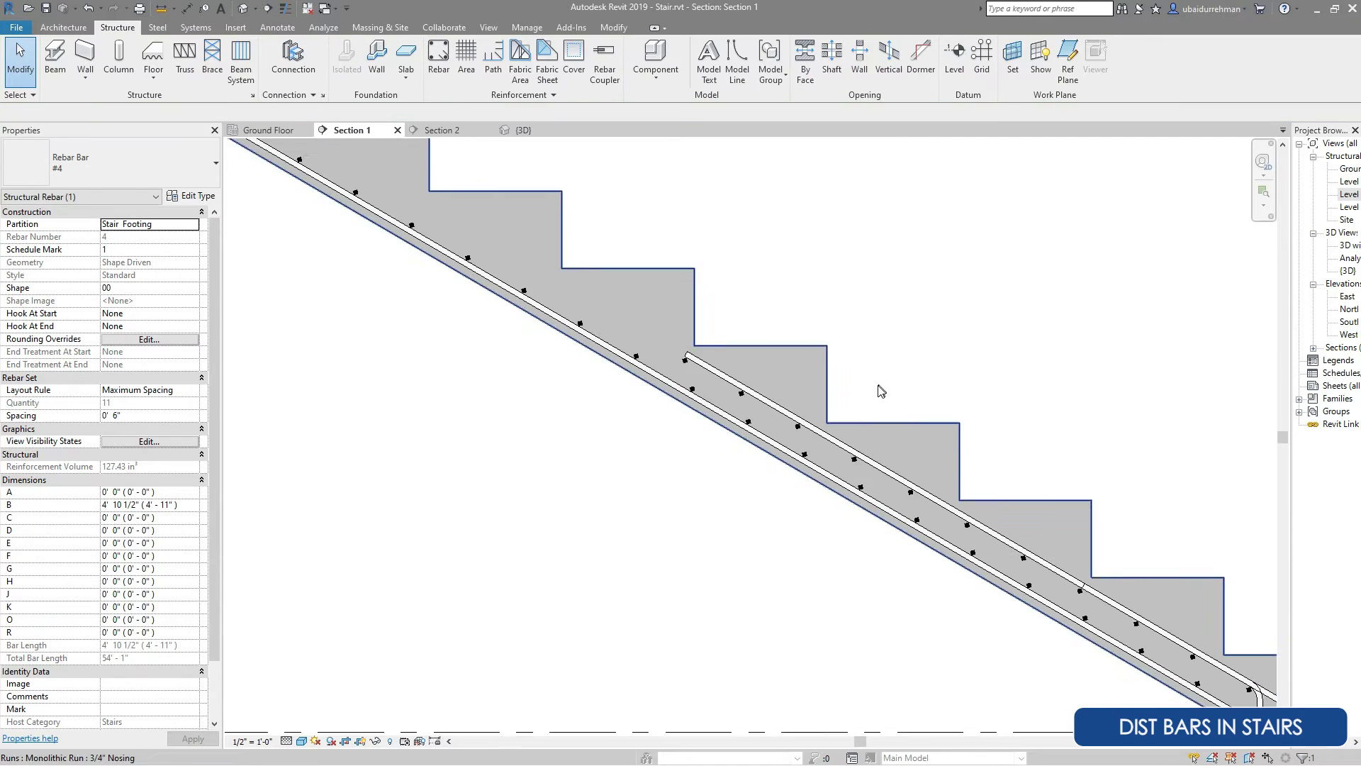
In Section 2, place a straight #4 bar, shape 00, above the bend where the landing's bar joins the flight's lower bar.
scroll(555, 557, down, 3)
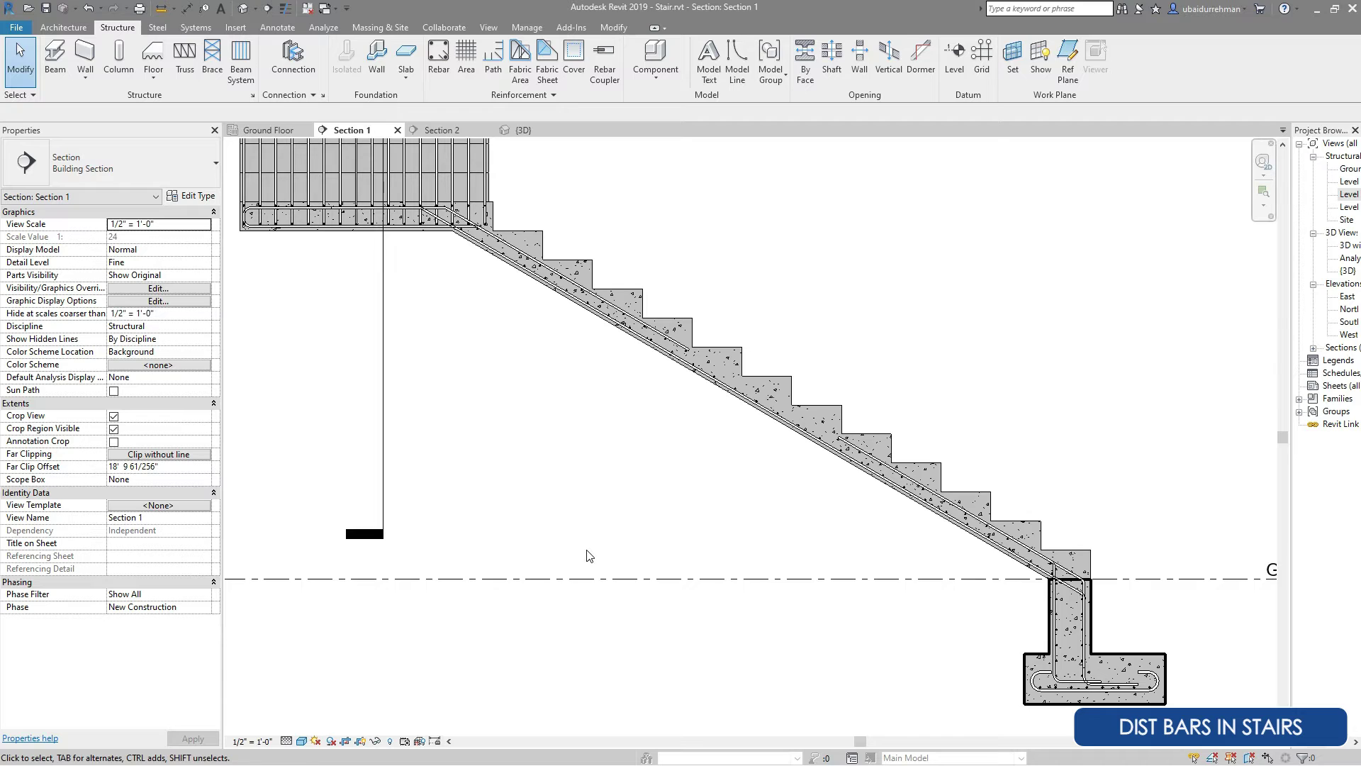
click(441, 130)
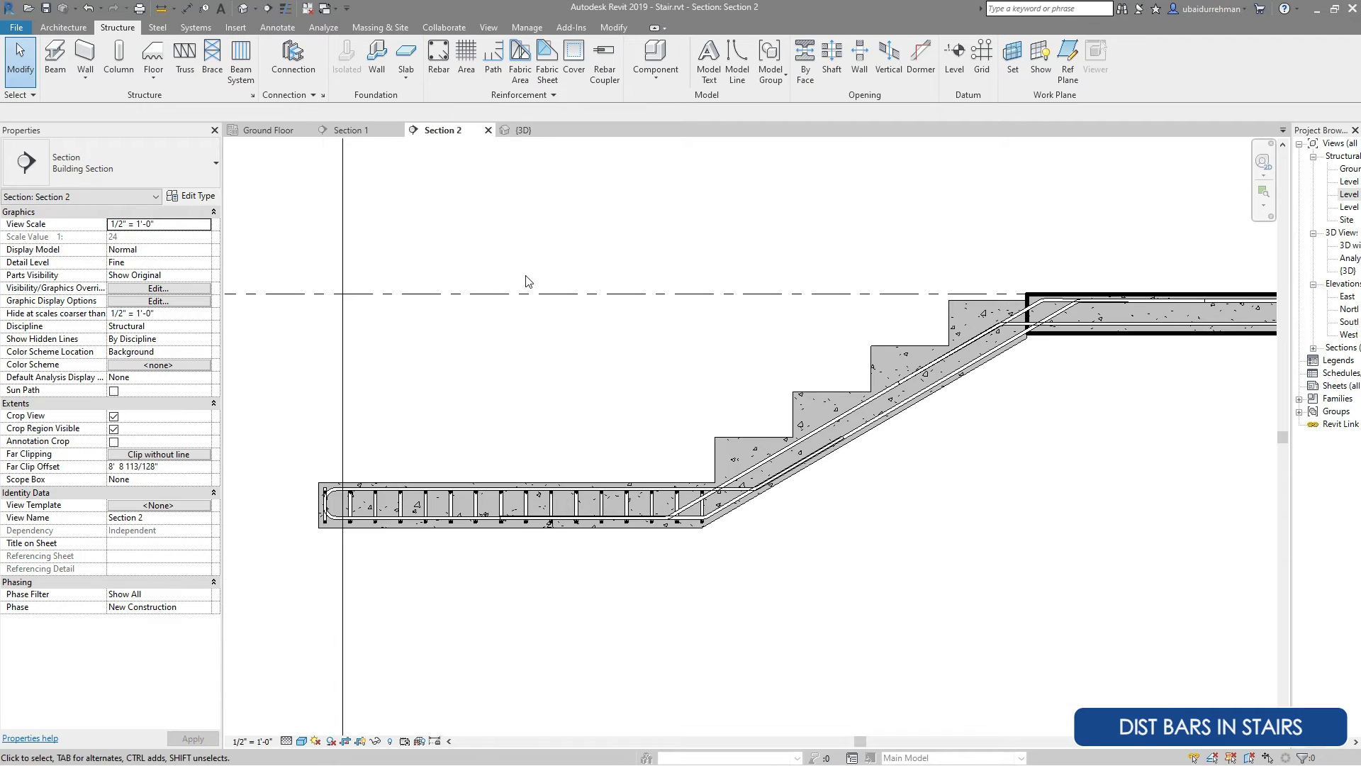
scroll(983, 443, up, 4)
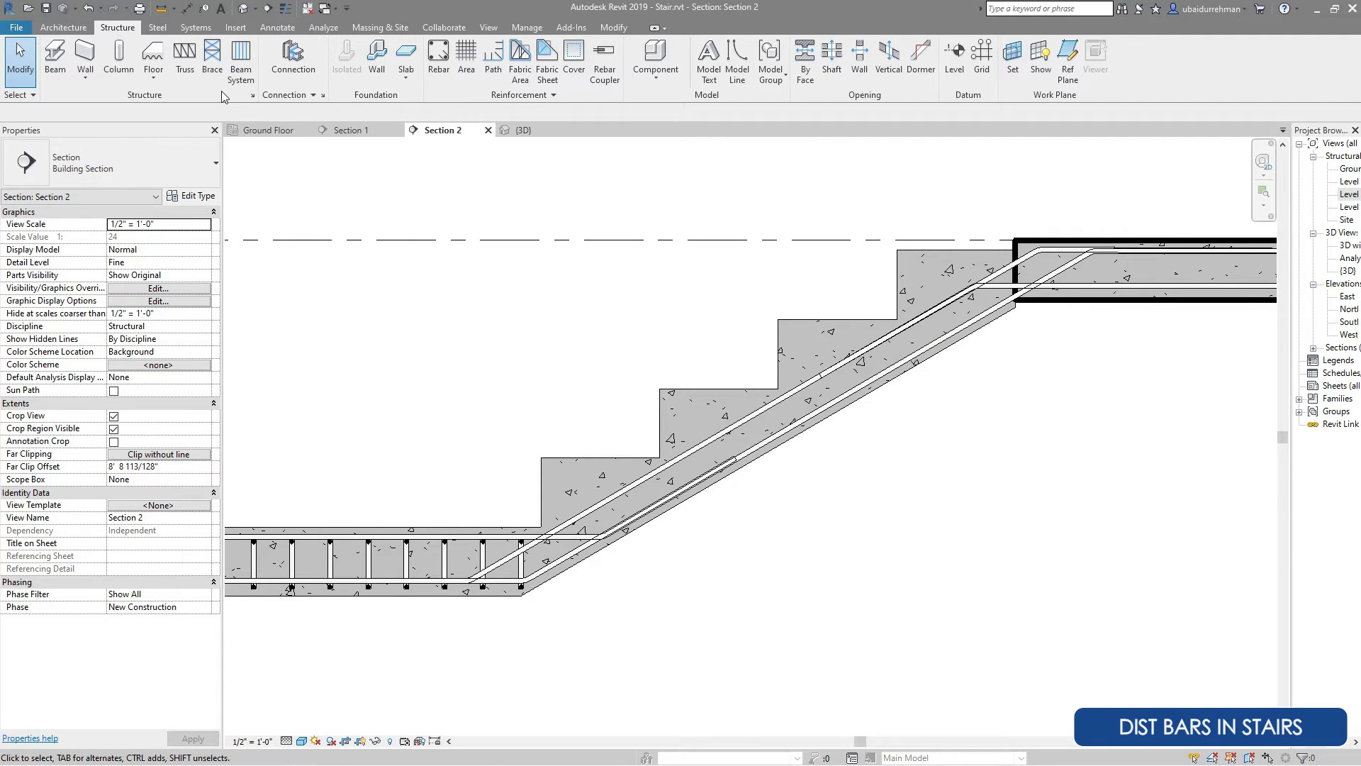
click(434, 63)
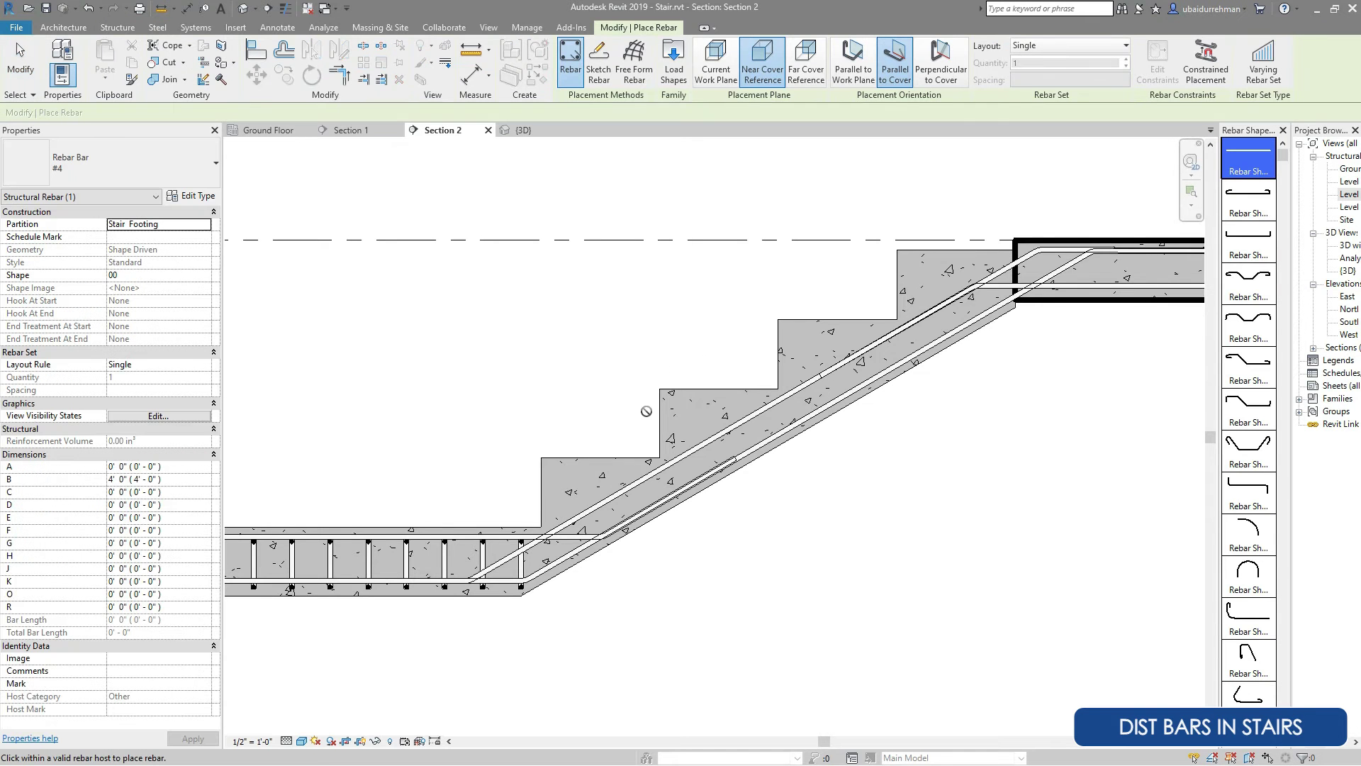
scroll(633, 504, up, 5)
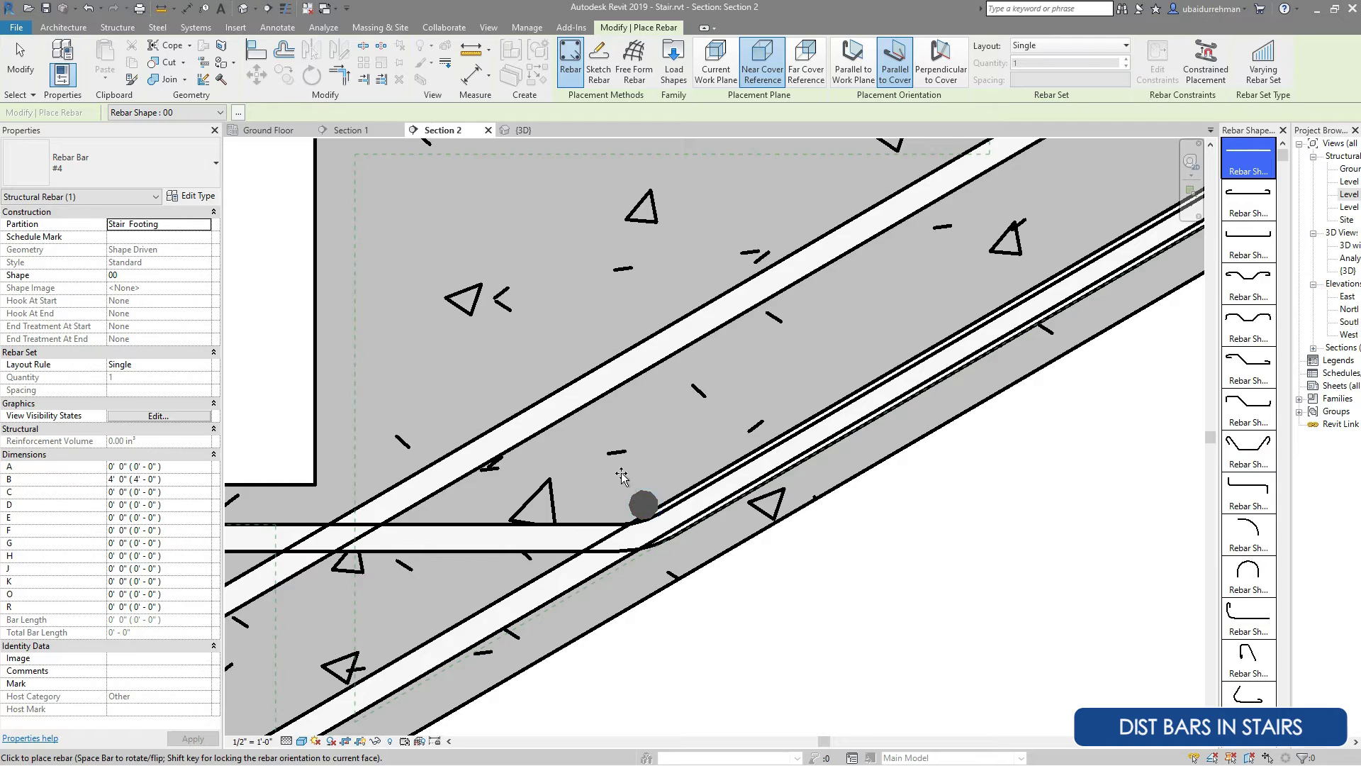
click(621, 477)
key(Escape)
key(Escape)
Set the new Section 2 bar's layout to Maximum Spacing with 6" spacing.
click(643, 505)
click(721, 45)
click(699, 78)
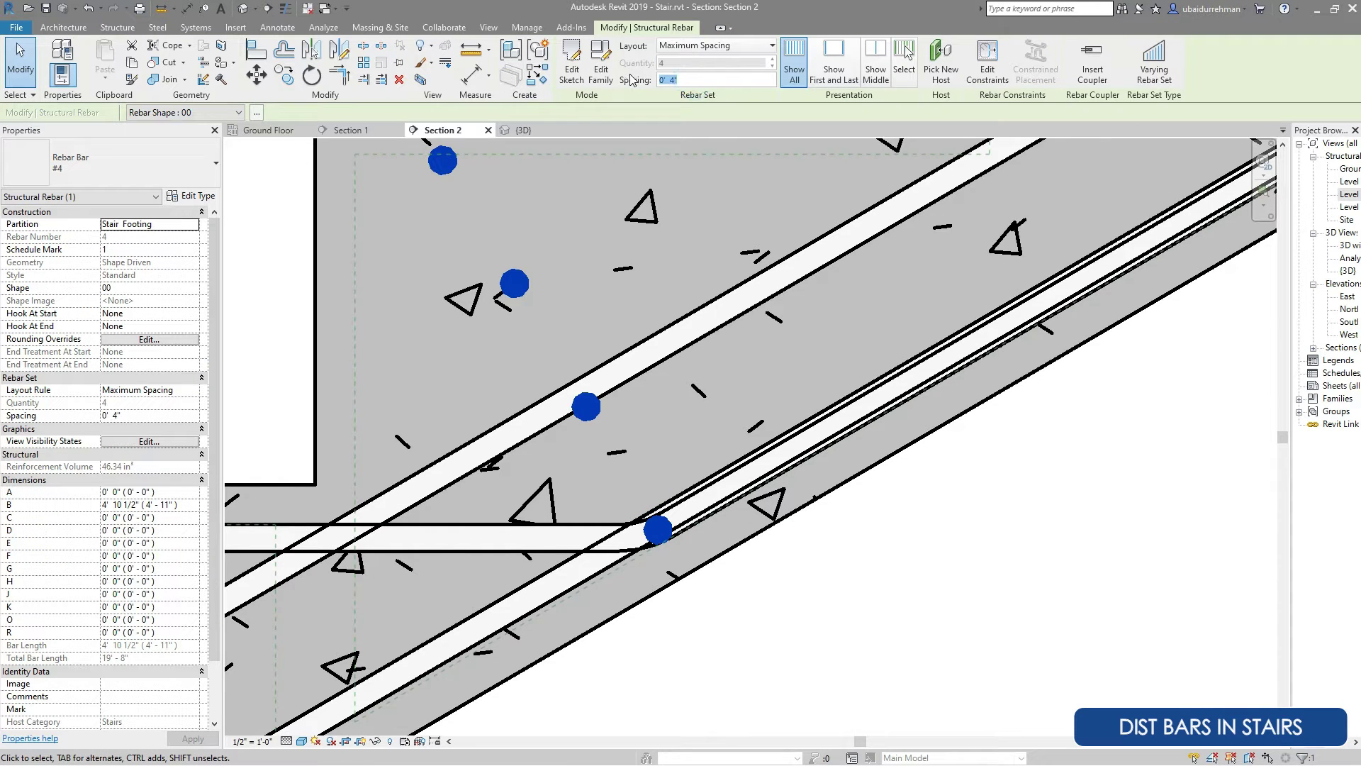
text(6)
key(Return)
Rotate the Section 2 distribution bar set parallel to the upper flight's bars and move it onto the lower bar.
click(313, 74)
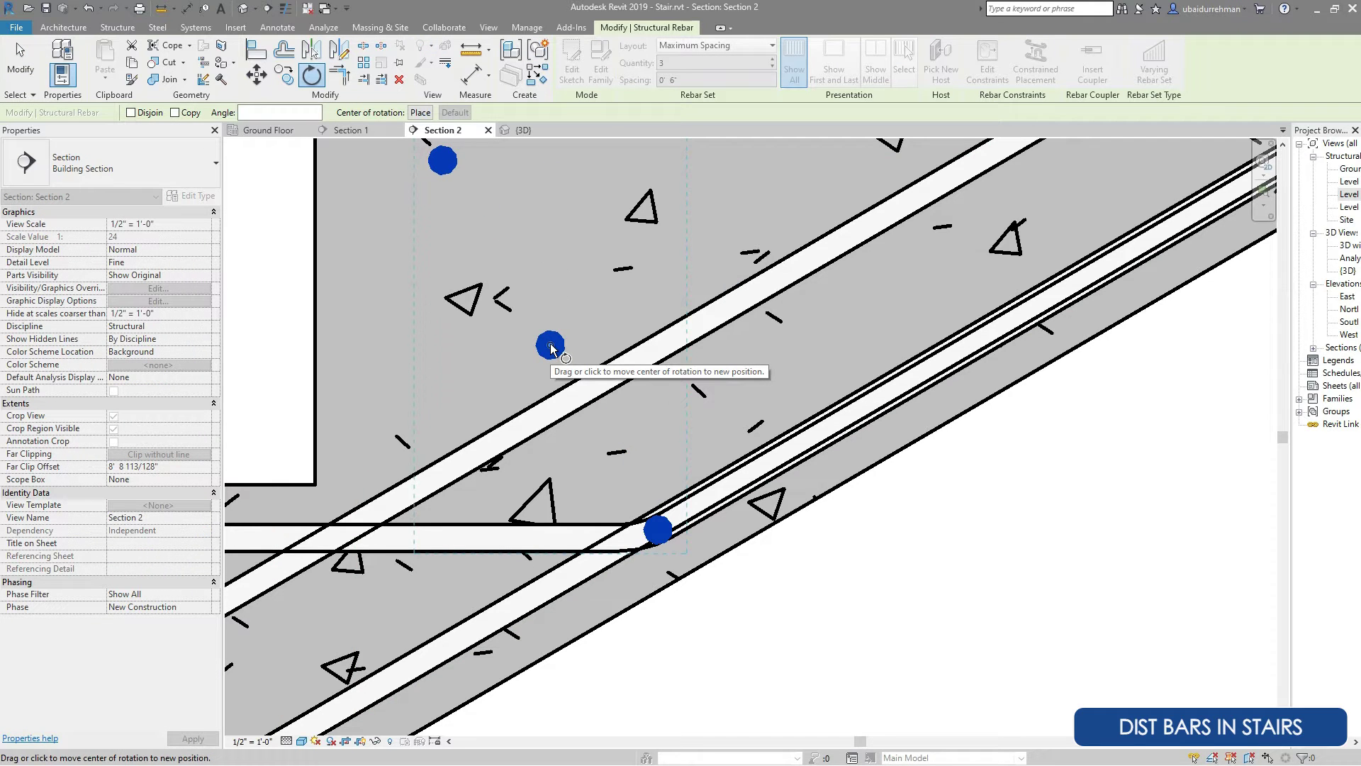
drag(550, 345, 578, 393)
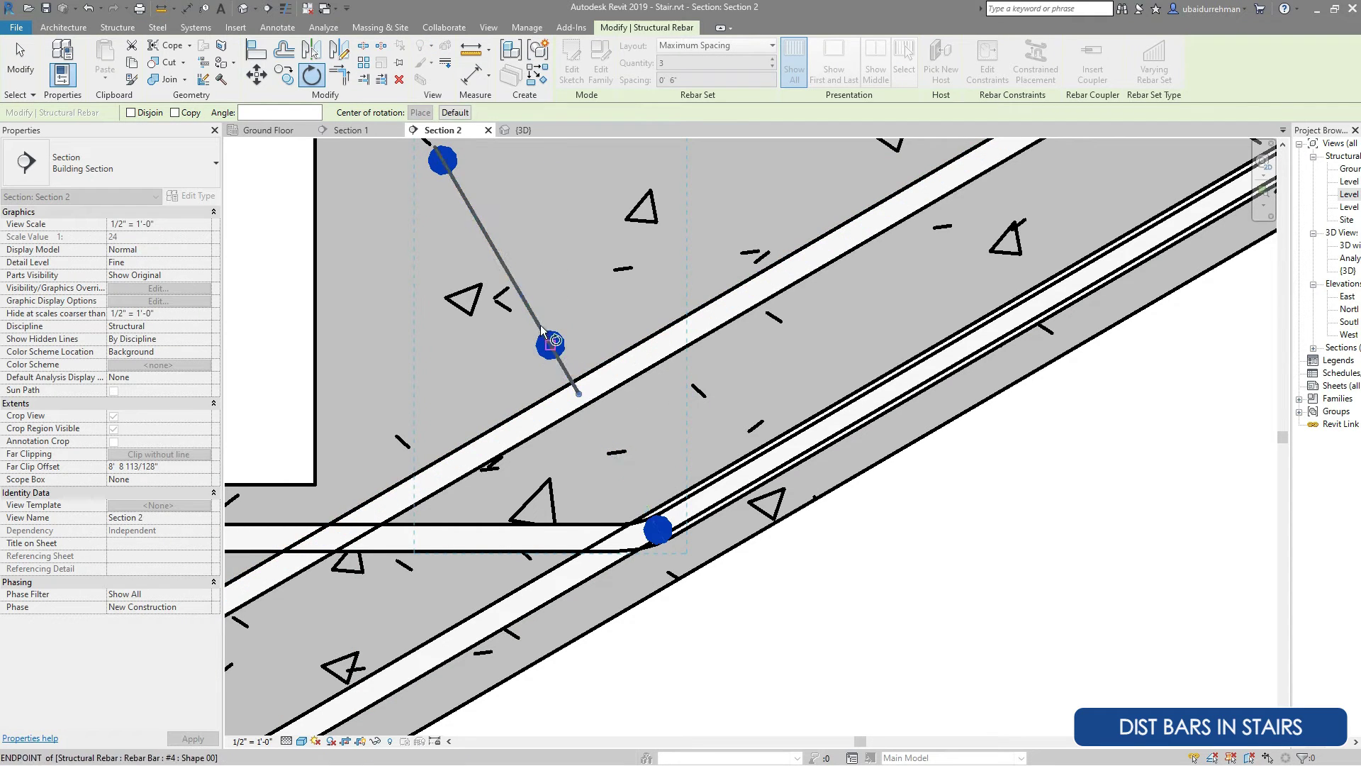
click(494, 245)
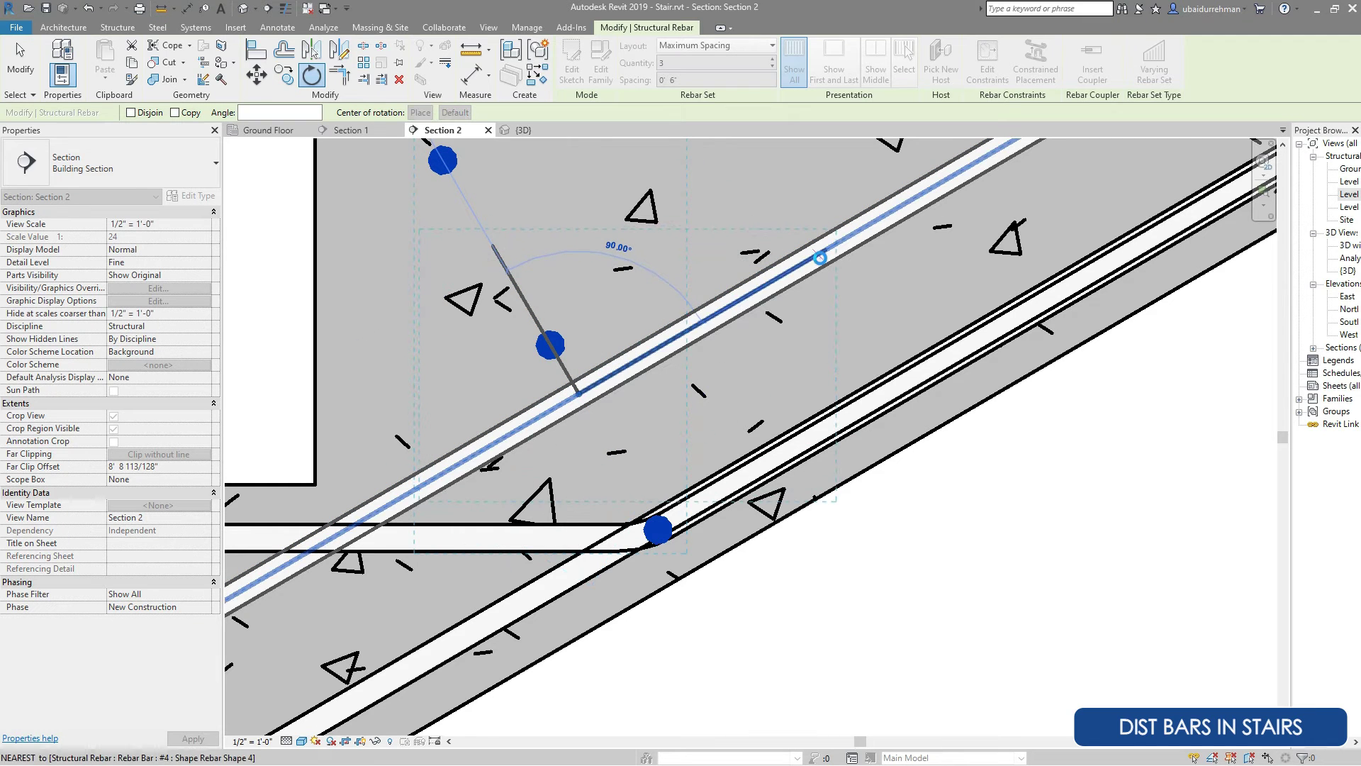
click(821, 259)
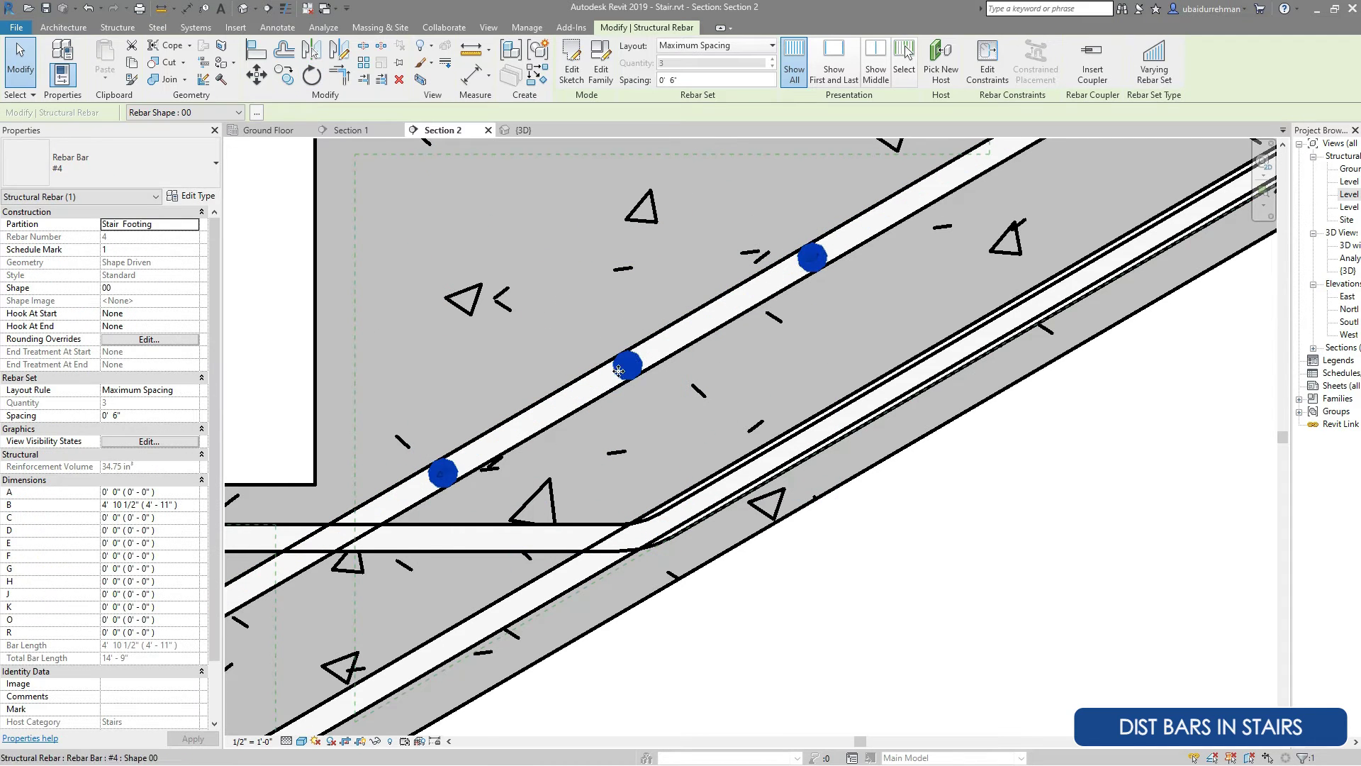
drag(758, 406, 844, 403)
Stretch the Section 2 distribution bar set up along the flight's lower bar into the floor slab.
scroll(570, 383, down, 5)
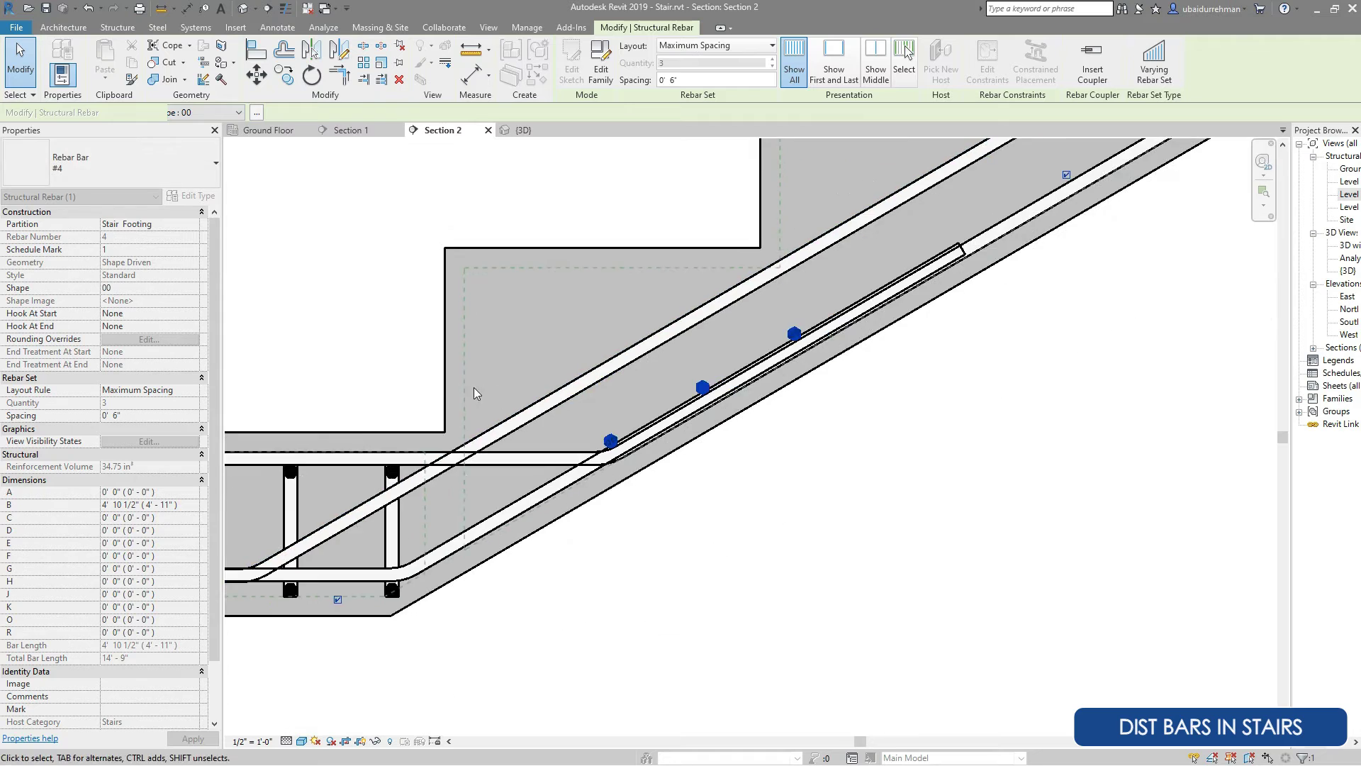
scroll(484, 370, up, 3)
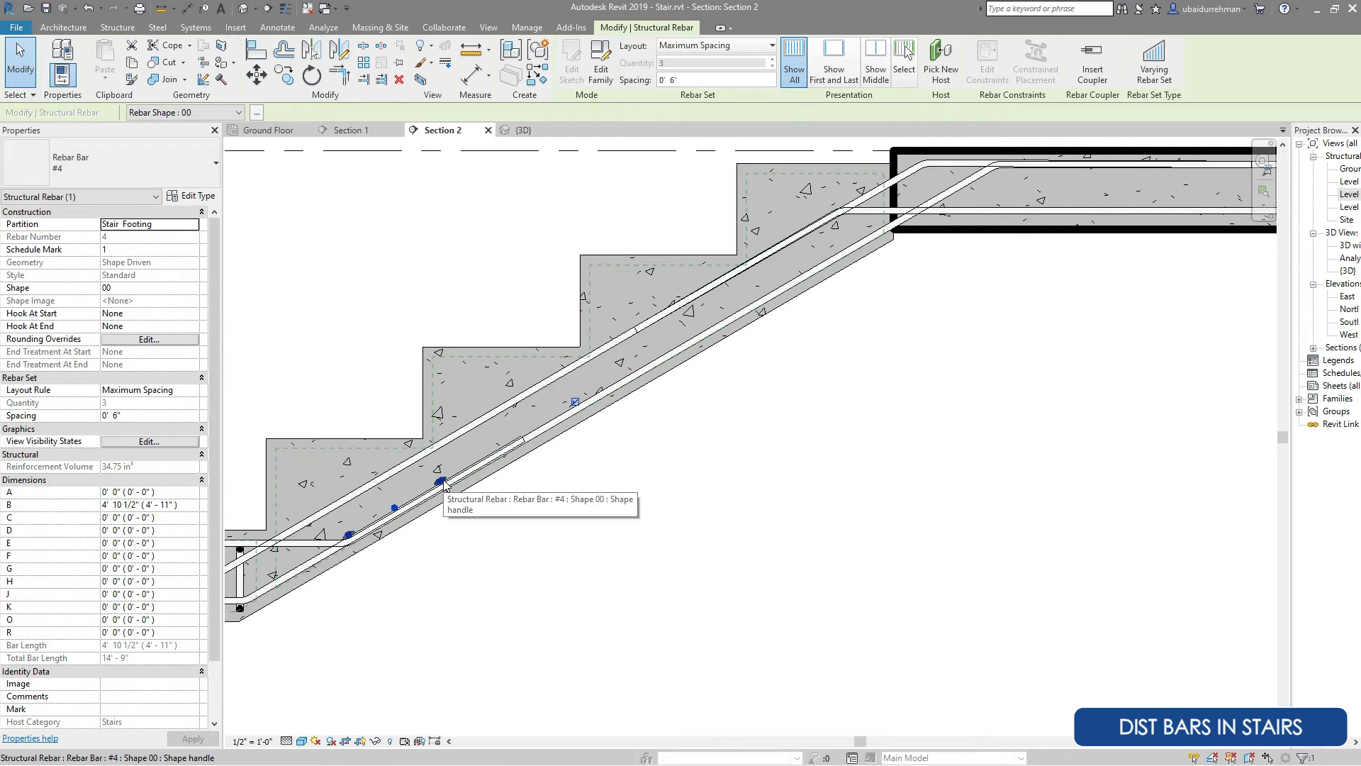
drag(809, 279, 977, 178)
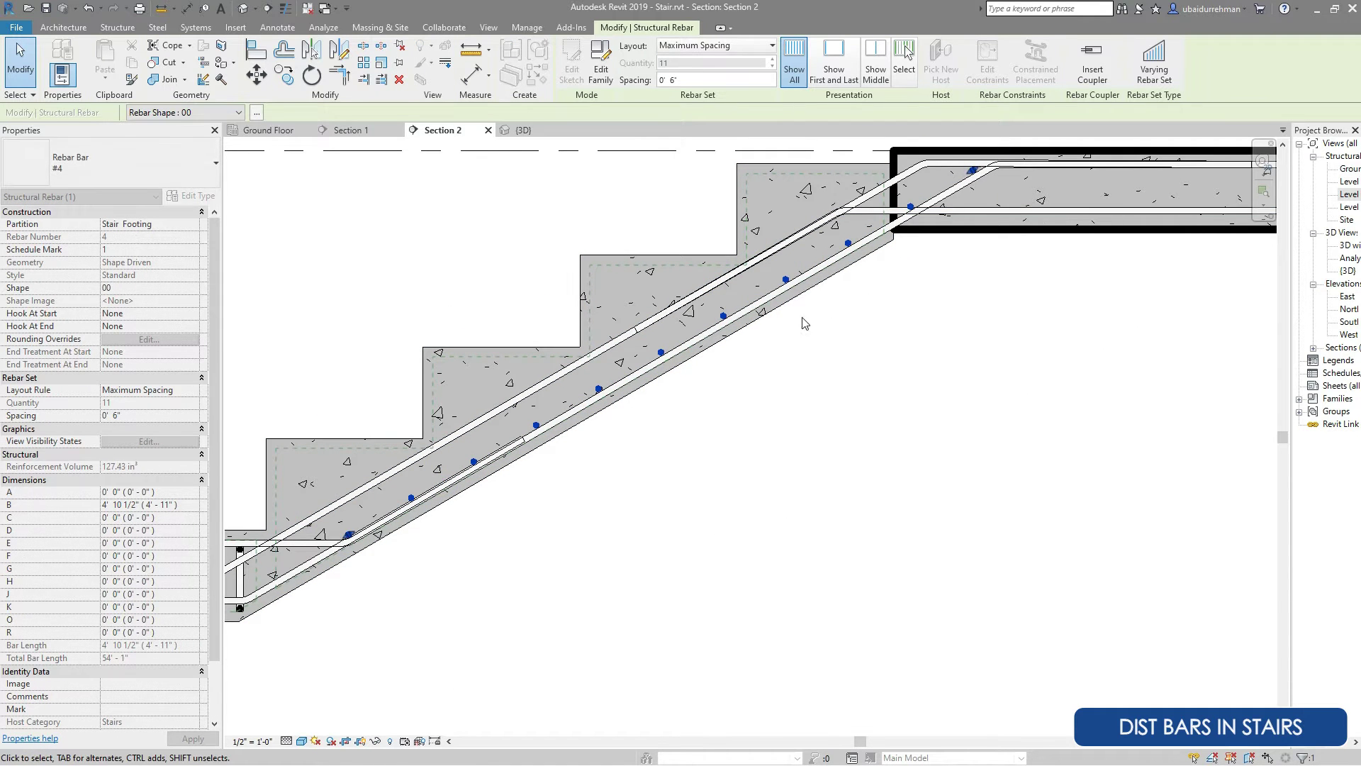
Copy the Section 2 distribution bar set from the flight's lower bar to just beneath its upper bar.
click(284, 75)
scroll(608, 414, up, 5)
click(621, 414)
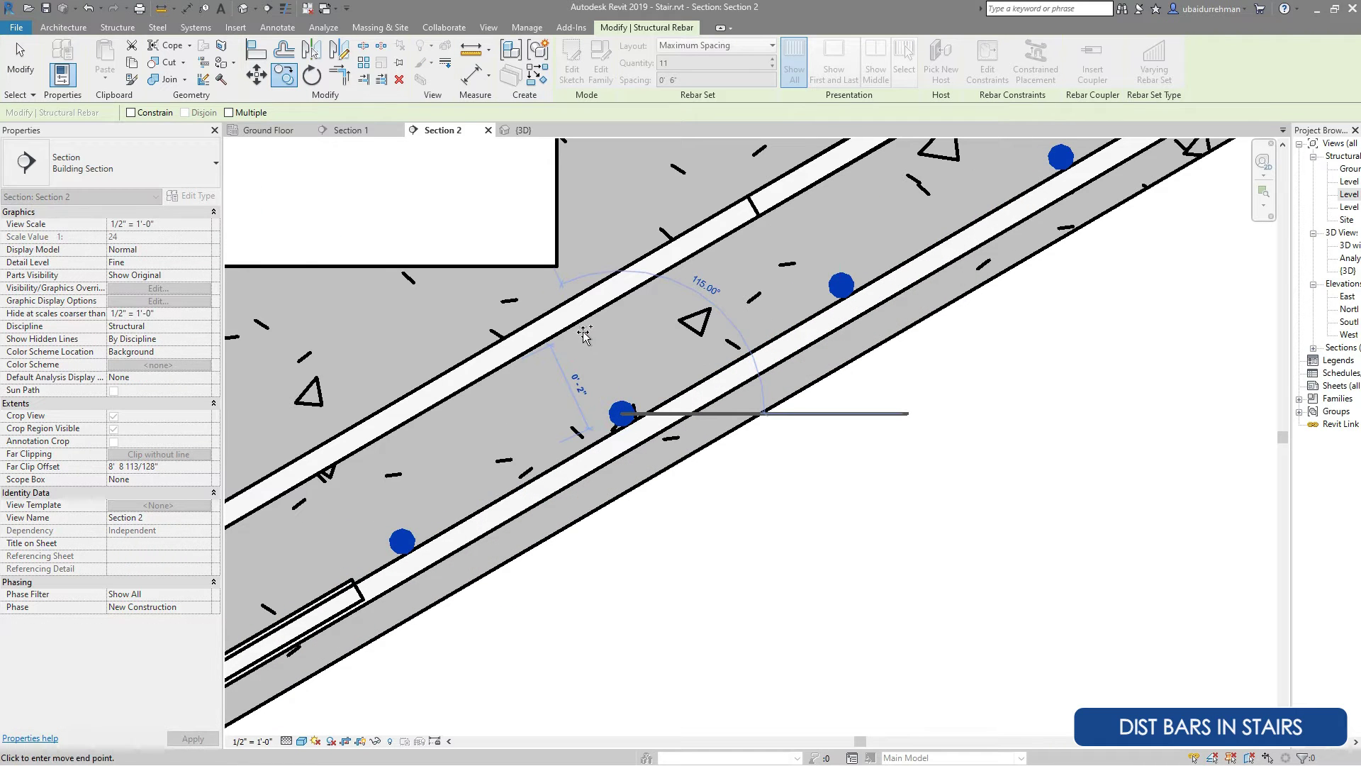
click(585, 333)
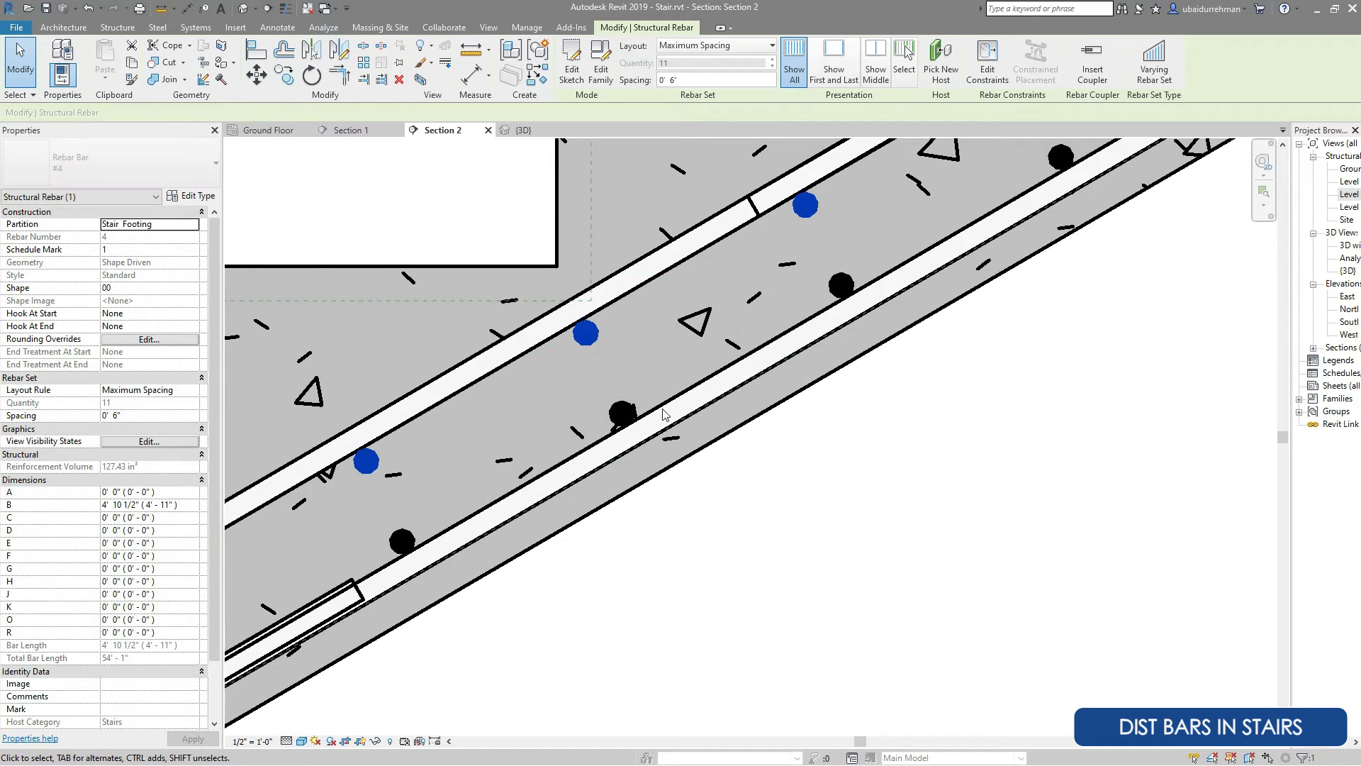
click(850, 476)
Fit the copied distribution bar set against the underside of the flight's upper bar, from the landing end into the floor slab.
scroll(851, 476, down, 4)
scroll(627, 362, down, 2)
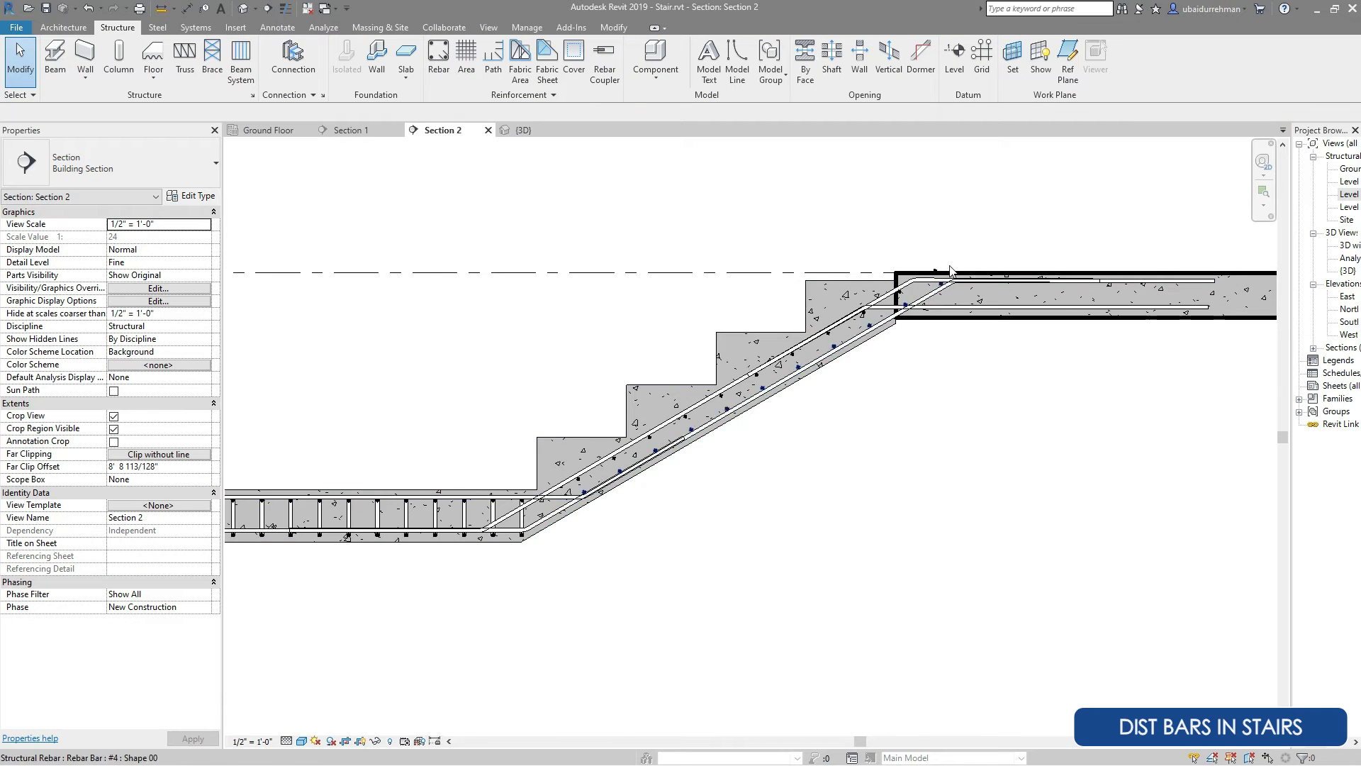
scroll(948, 266, up, 4)
scroll(925, 287, up, 2)
click(903, 305)
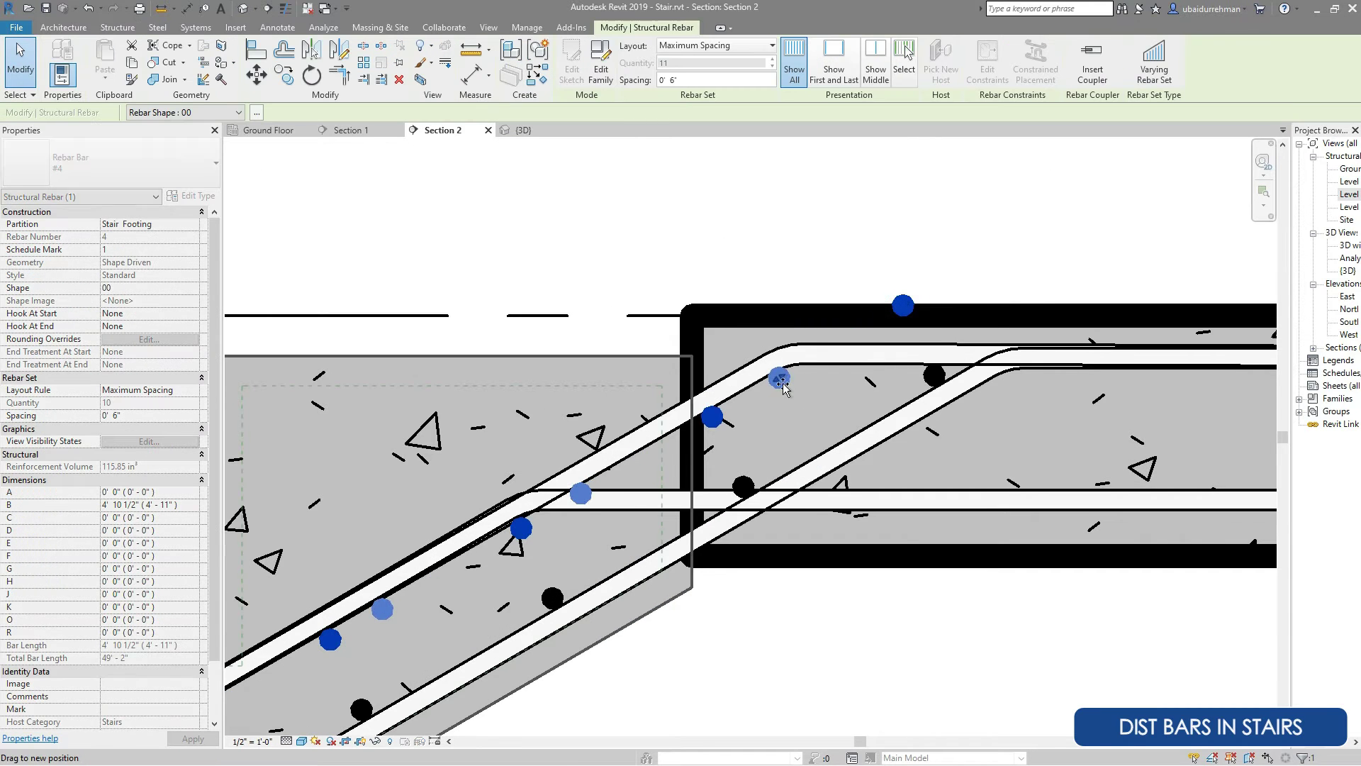
drag(781, 409, 782, 411)
scroll(782, 411, down, 4)
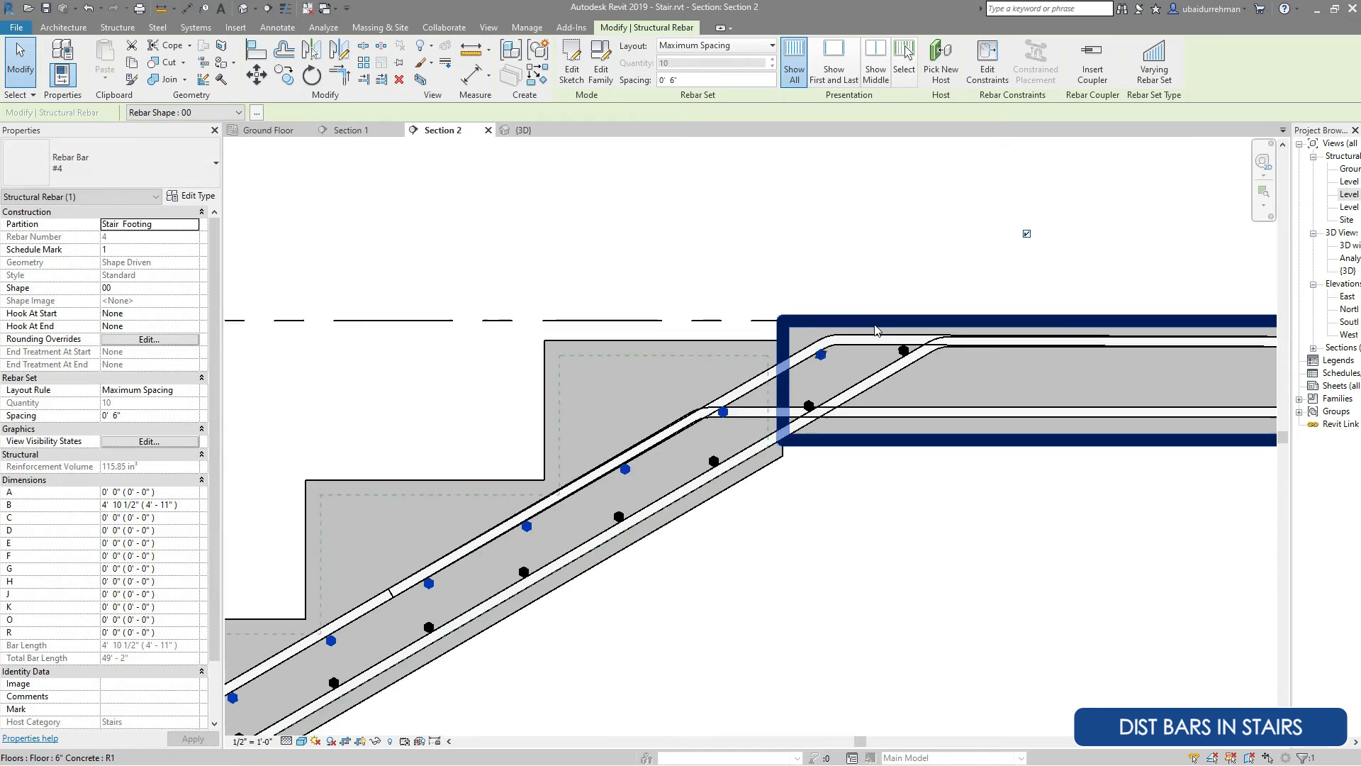
scroll(496, 546, up, 5)
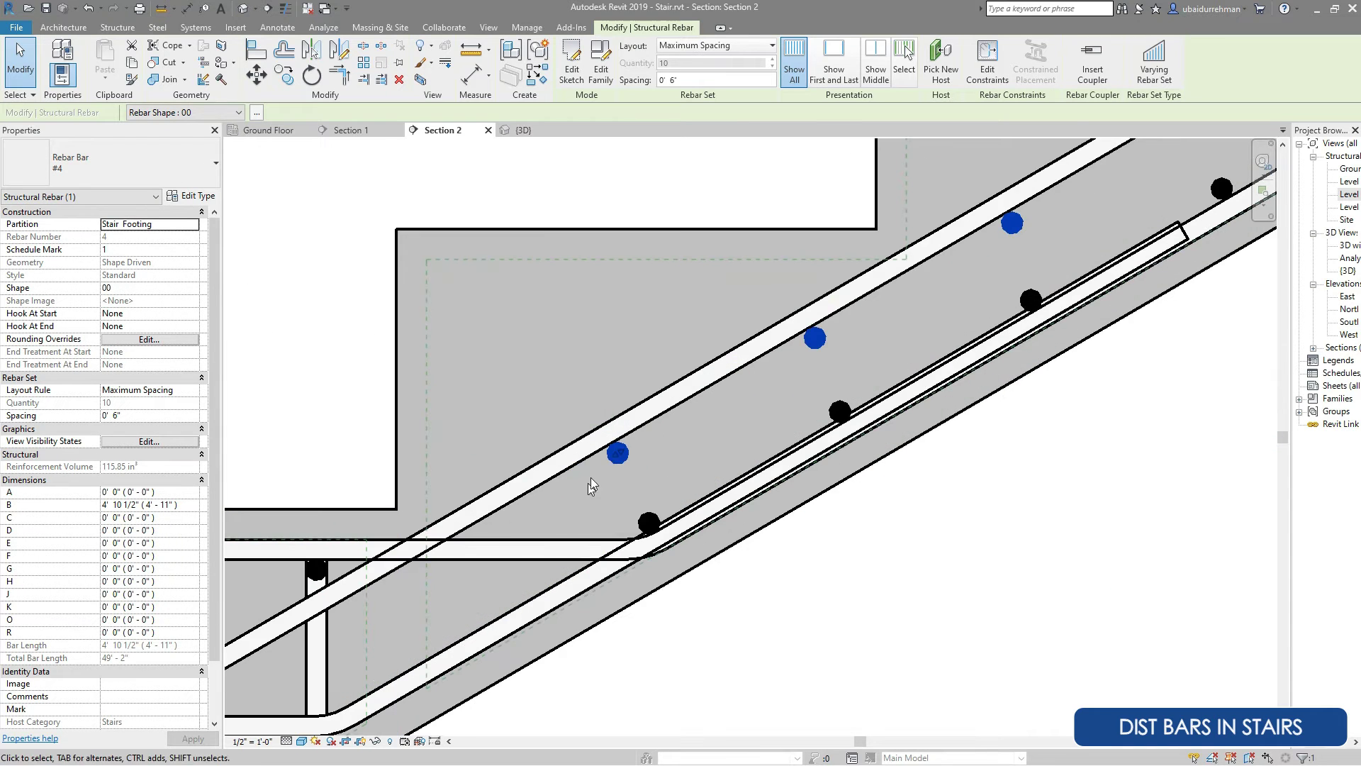
drag(500, 525, 491, 527)
scroll(617, 471, down, 4)
click(794, 505)
scroll(808, 502, down, 2)
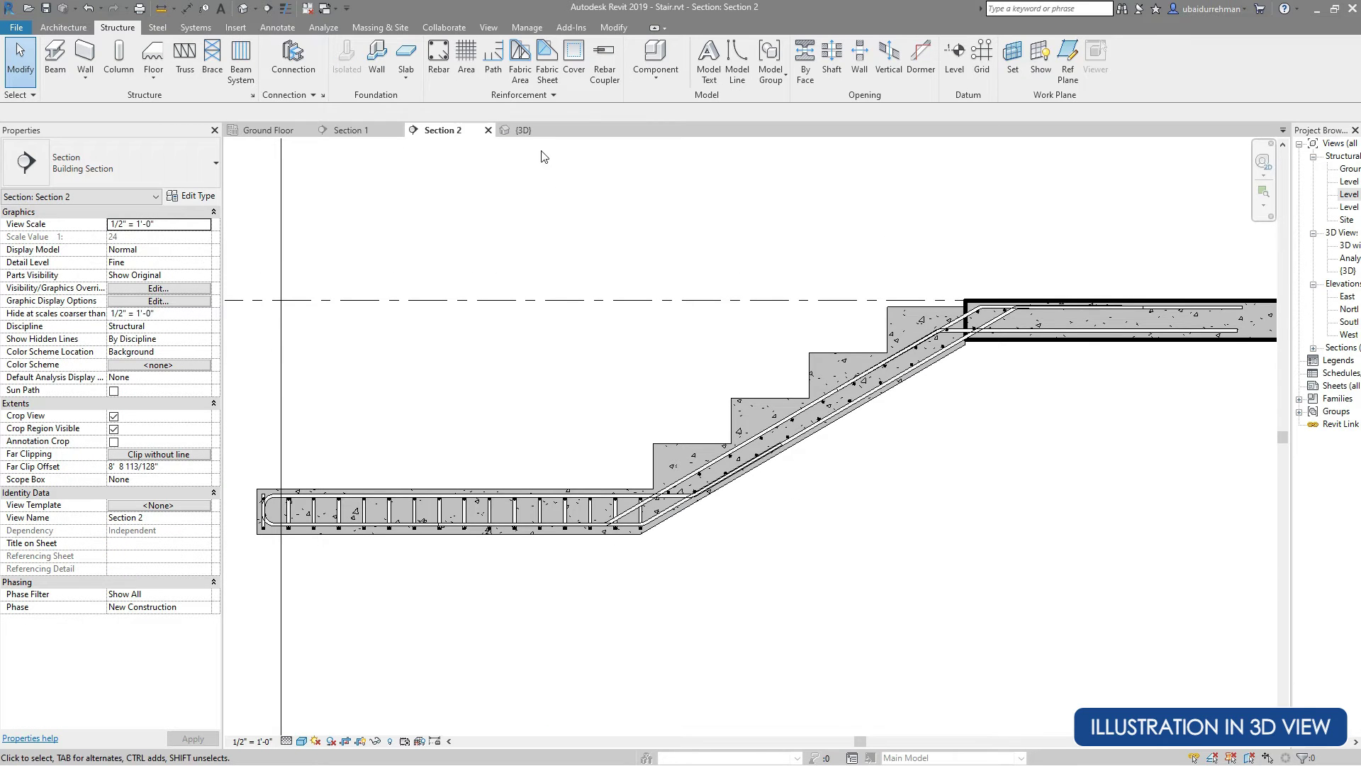
Open the {3D} view with the whole stair in sight.
click(525, 131)
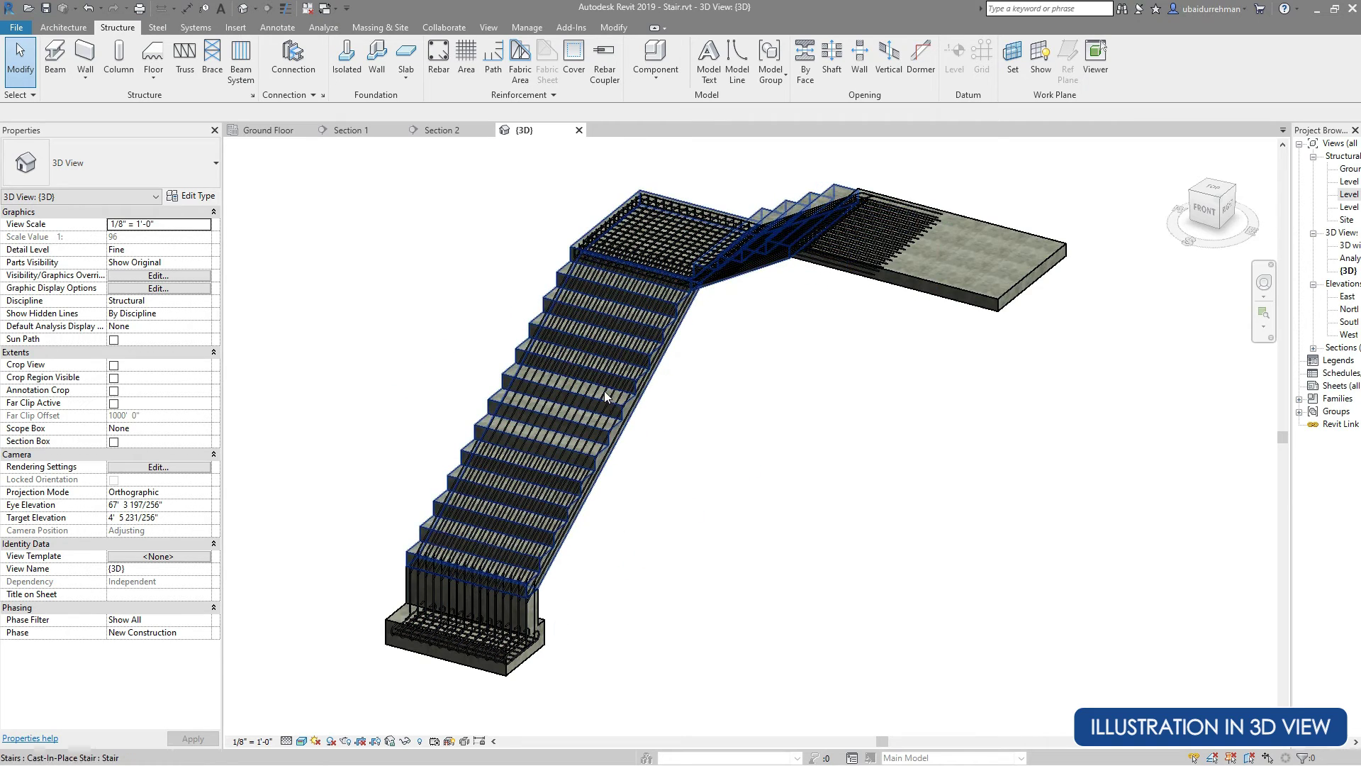
scroll(746, 386, down, 1)
drag(969, 165, 559, 426)
drag(405, 624, 408, 619)
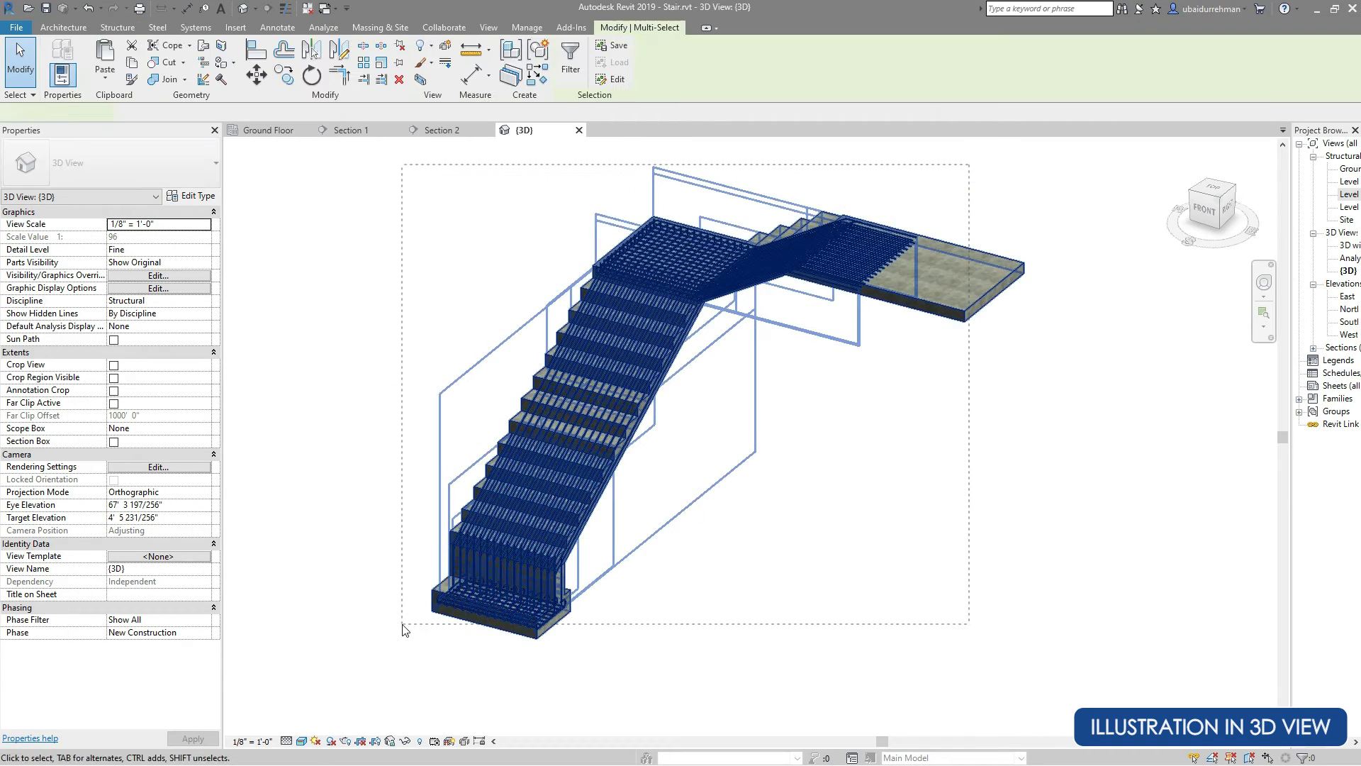
click(762, 323)
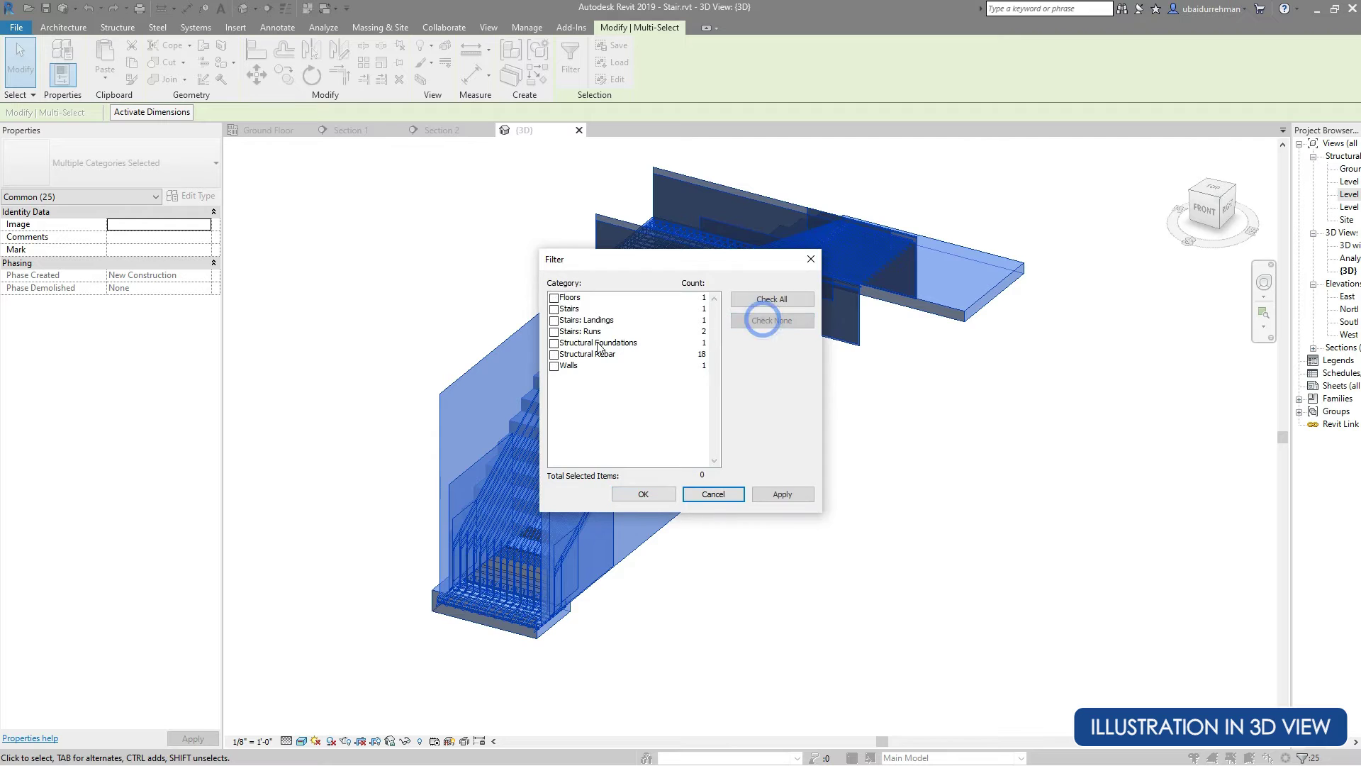
click(554, 354)
click(782, 494)
click(645, 495)
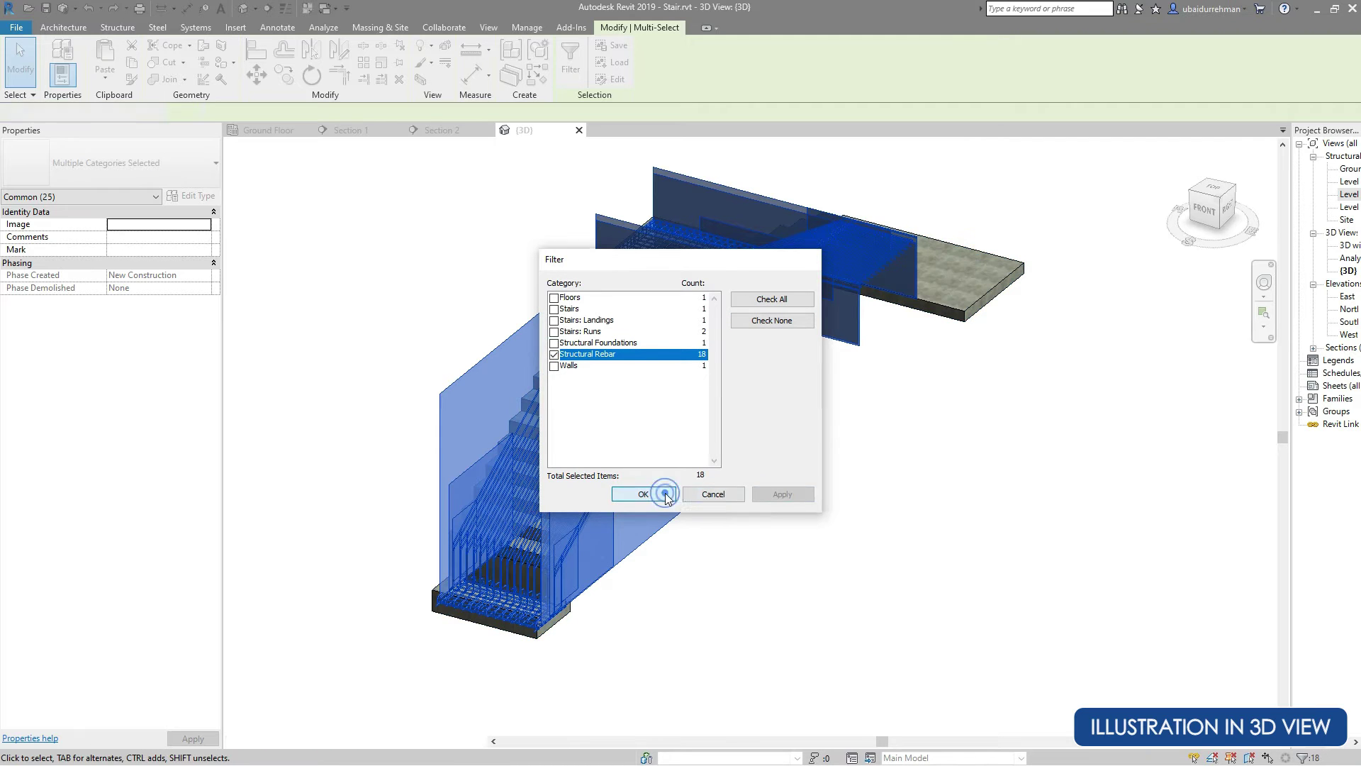
click(803, 492)
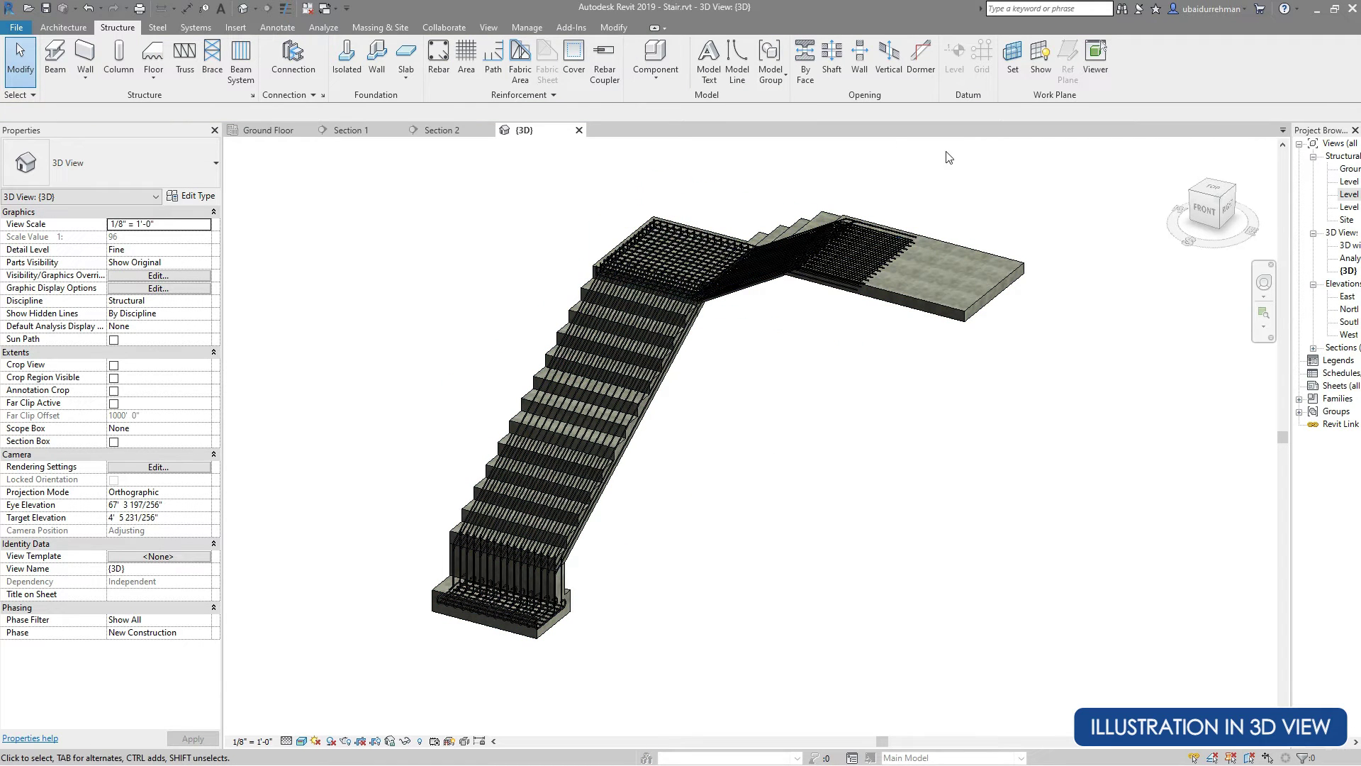
Select the whole stair model in 3D and filter the selection to Structural Rebar only.
drag(415, 632, 1032, 158)
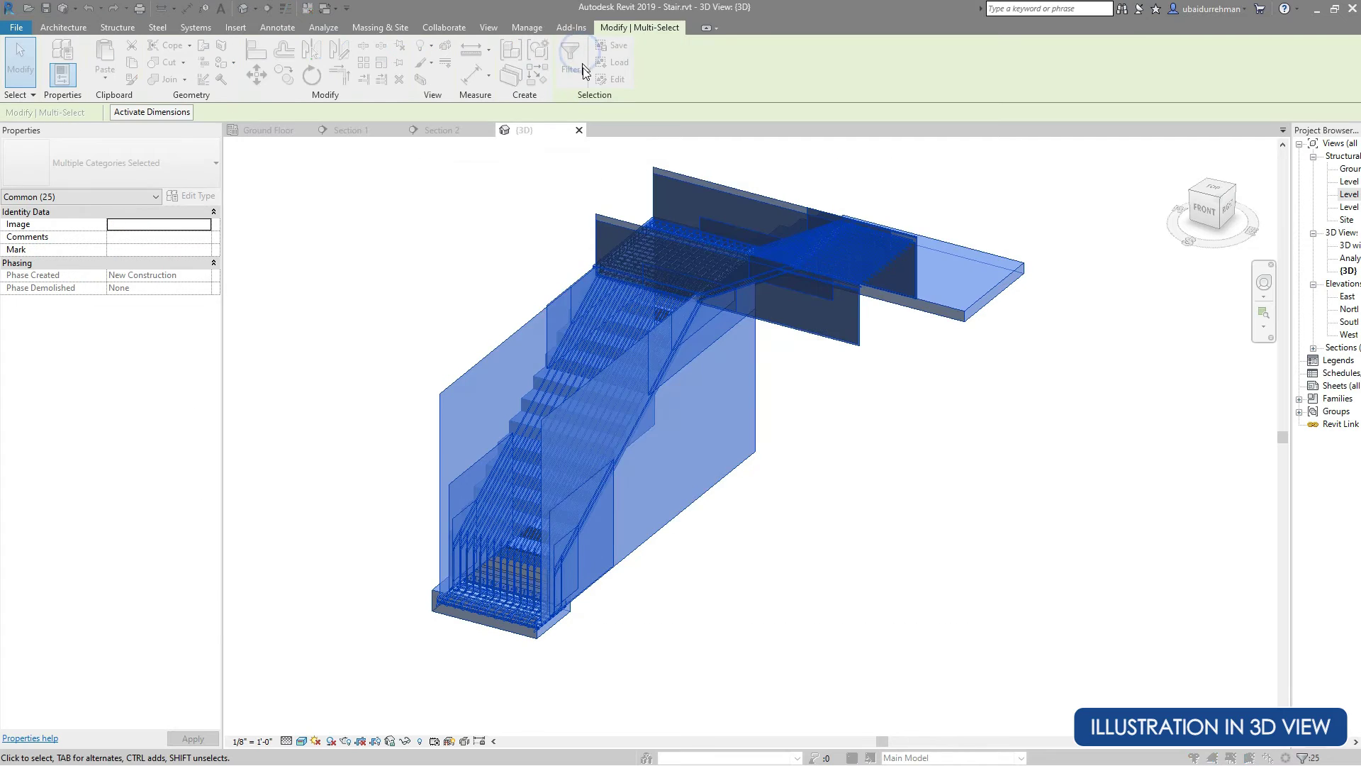
click(571, 60)
click(771, 320)
click(554, 354)
click(782, 494)
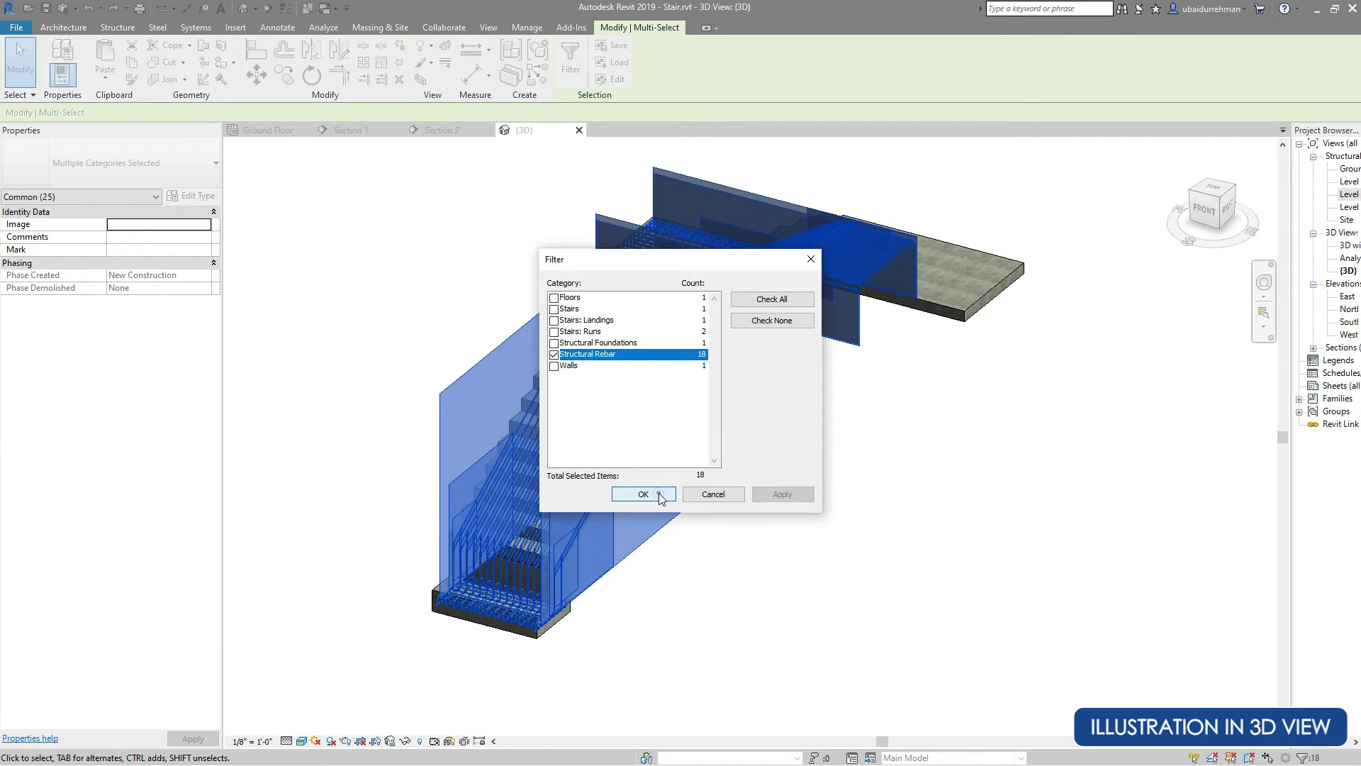
click(643, 494)
Set the selected rebars' view visibility states to unobscured and solid in the {3D} view.
click(160, 441)
click(814, 333)
click(633, 332)
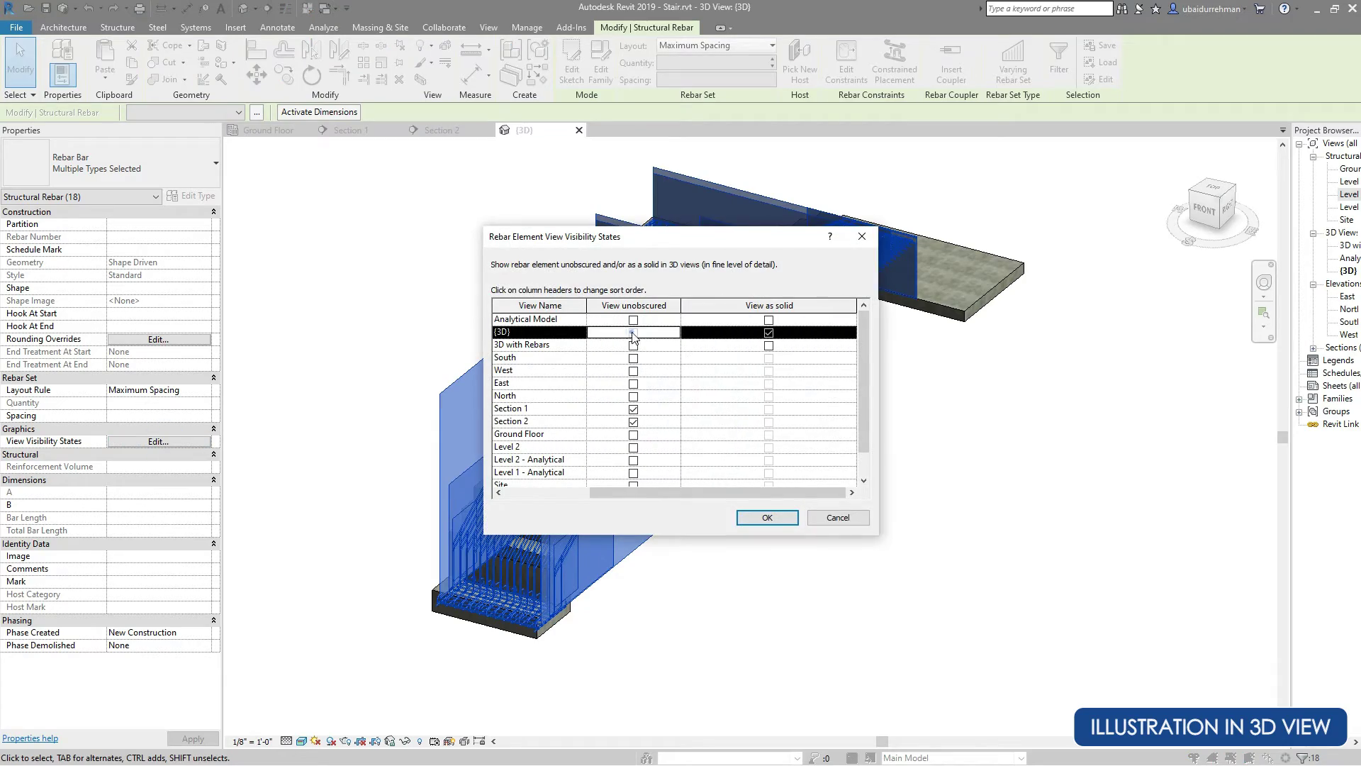
click(767, 517)
click(768, 535)
Inspect the solid rebars in the flights, landing, floor slab and footing from several angles, including the stair's underside.
scroll(637, 360, up, 5)
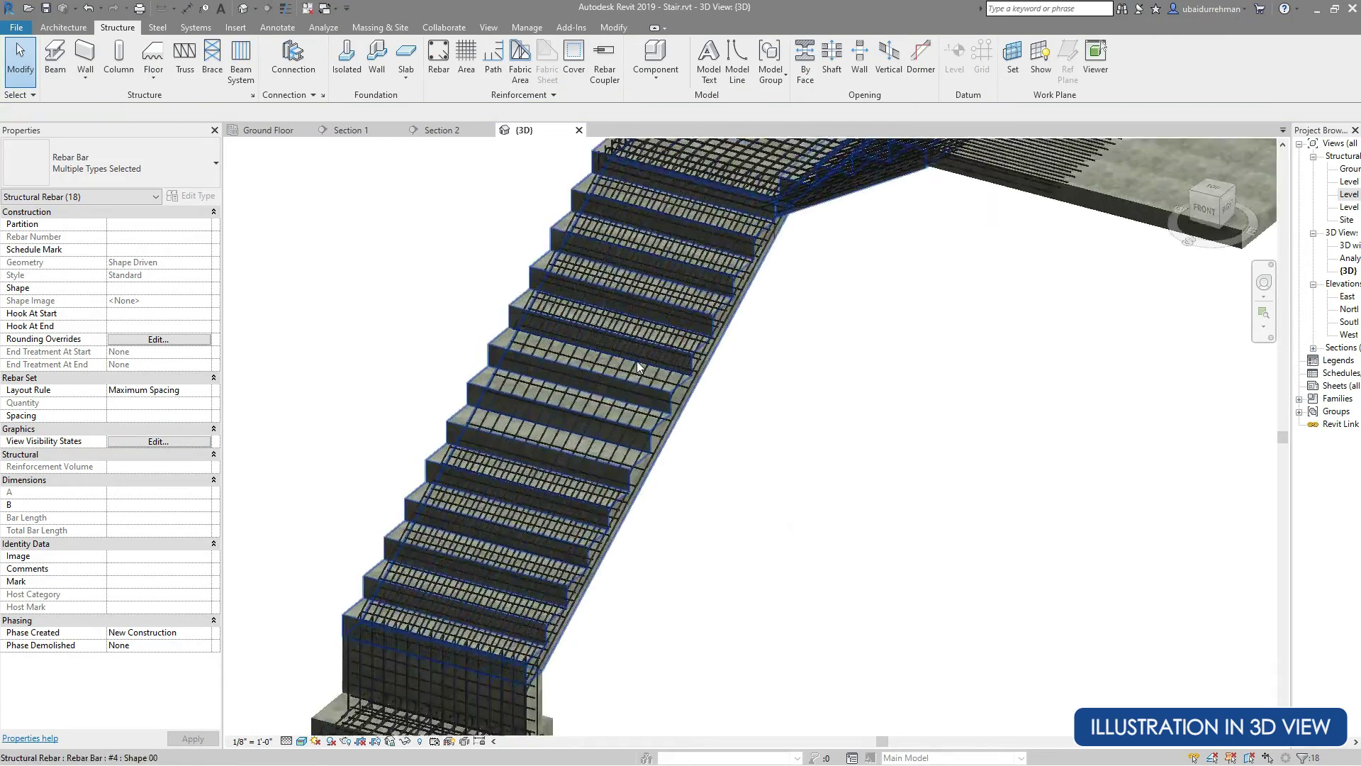
scroll(597, 533, down, 4)
scroll(653, 533, up, 4)
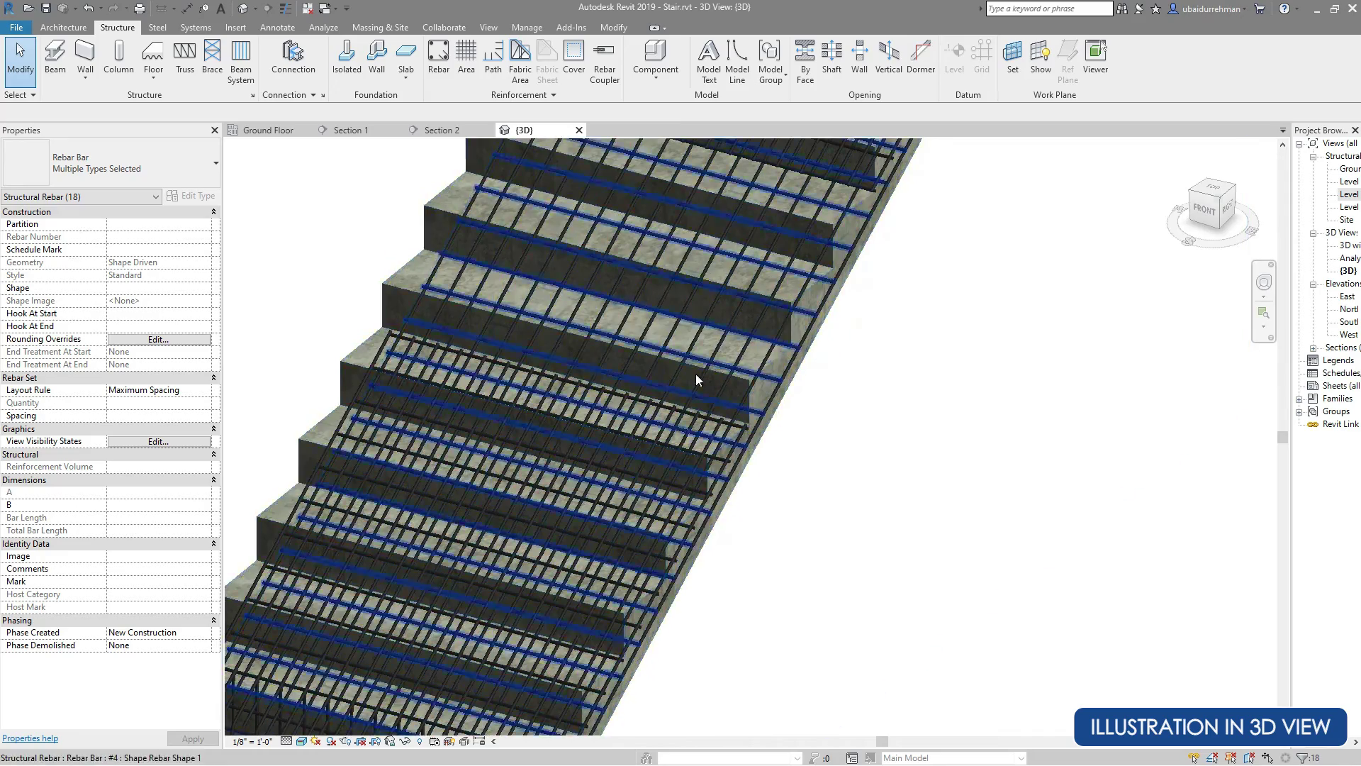
scroll(582, 454, down, 2)
scroll(581, 454, down, 3)
scroll(756, 252, up, 3)
shift+middle_drag(722, 368, 887, 350)
scroll(678, 257, up, 5)
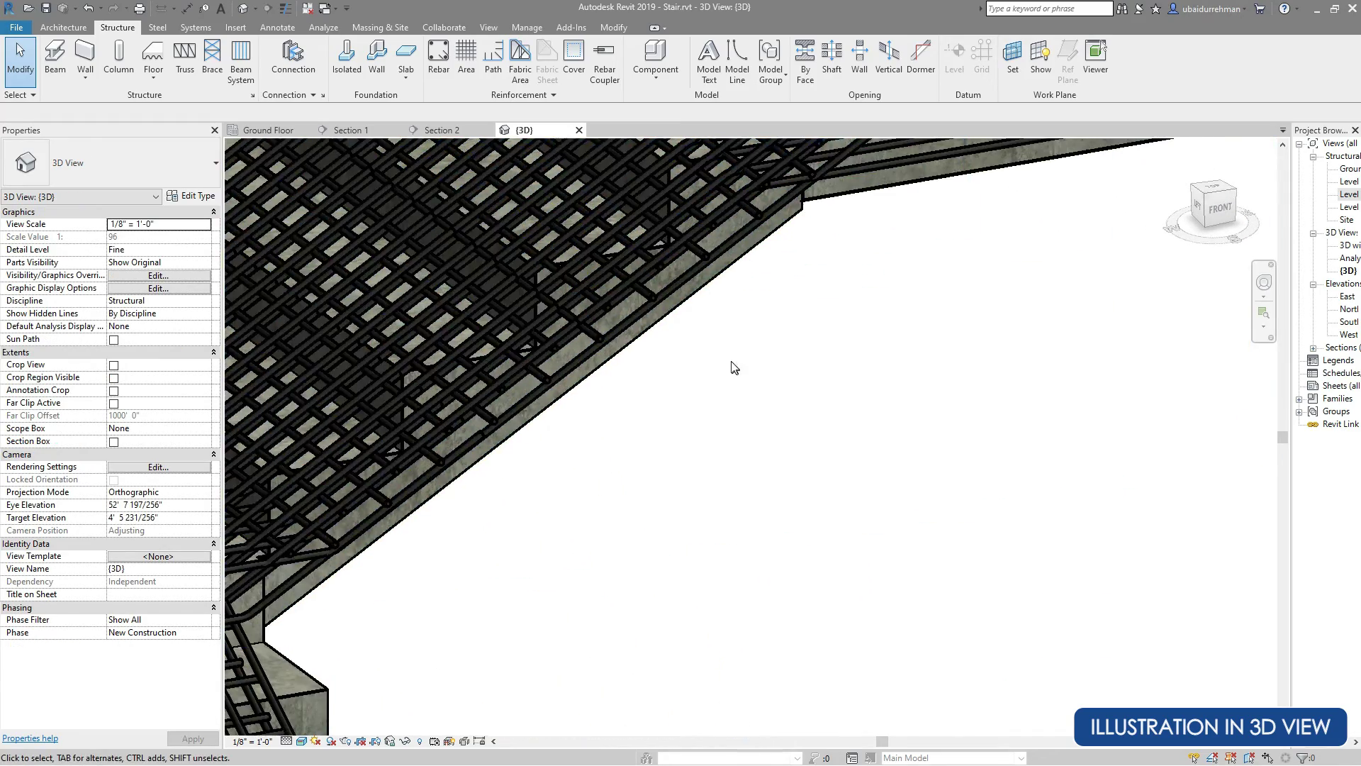
scroll(732, 354, down, 4)
scroll(733, 346, down, 2)
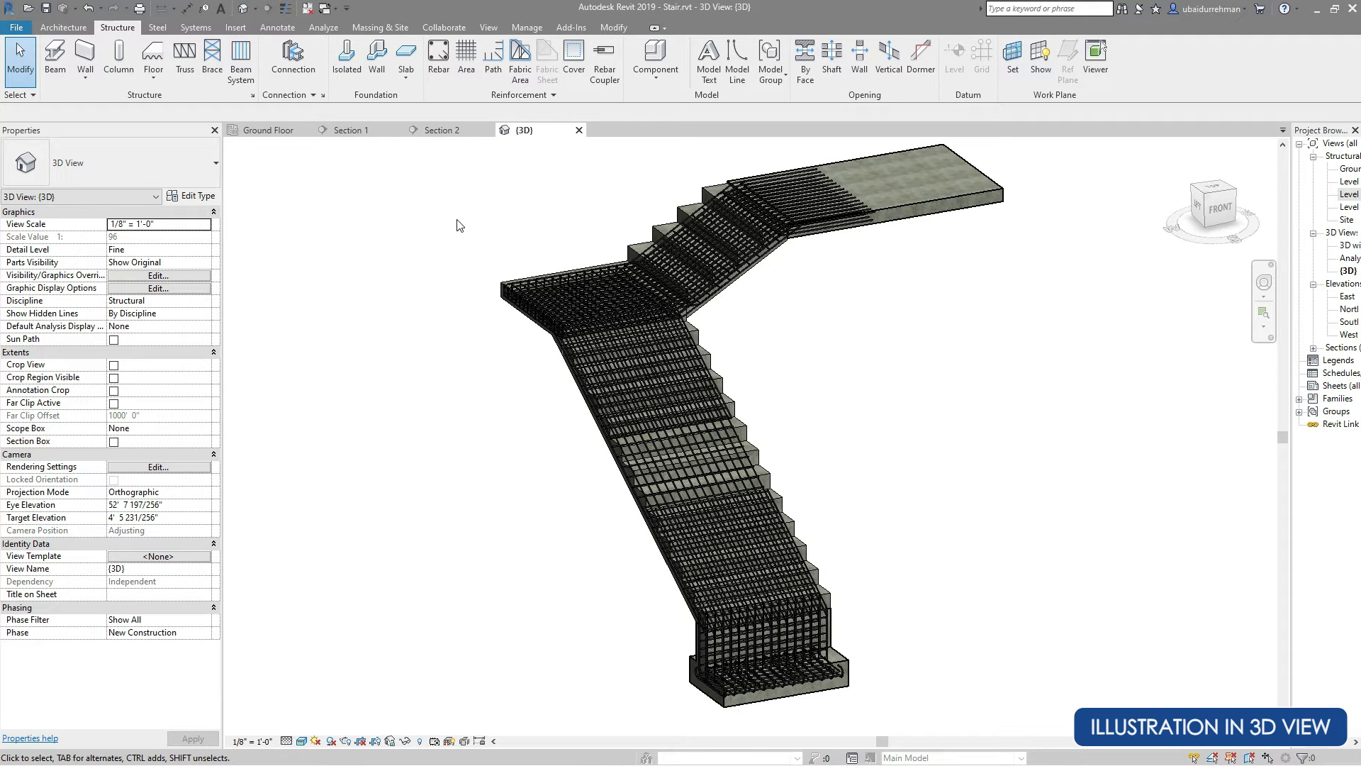
Open Section 1 and check the Partition and Schedule Mark of the footing's hooked and straight #5 bars.
click(350, 131)
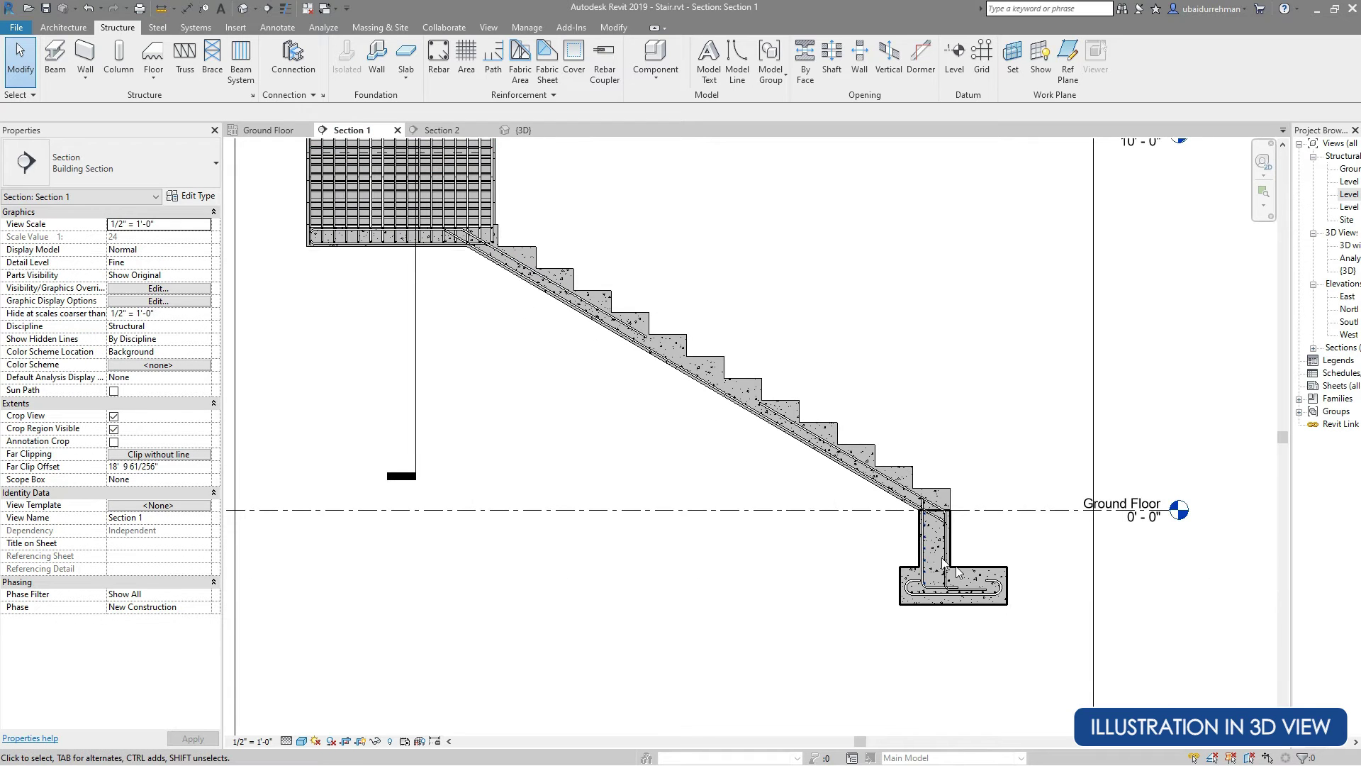
scroll(945, 564, up, 6)
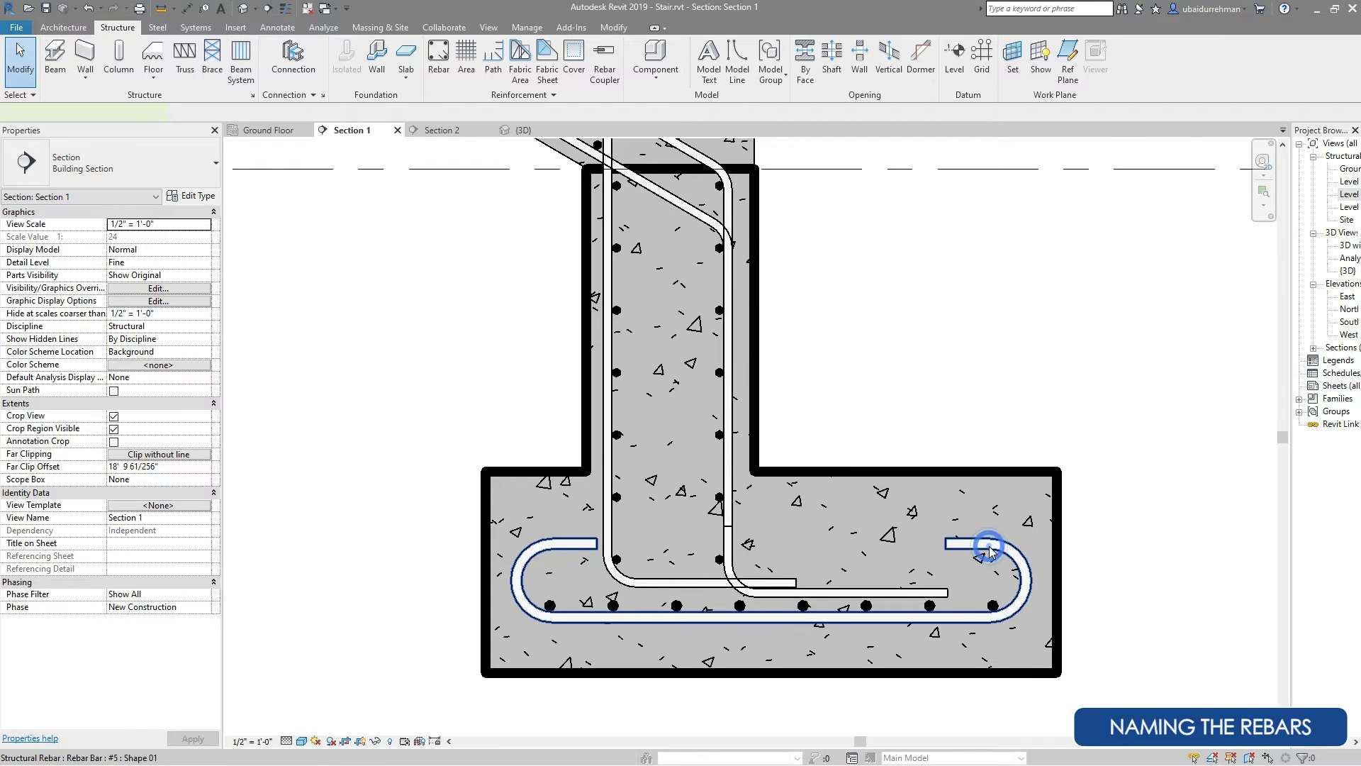
click(991, 552)
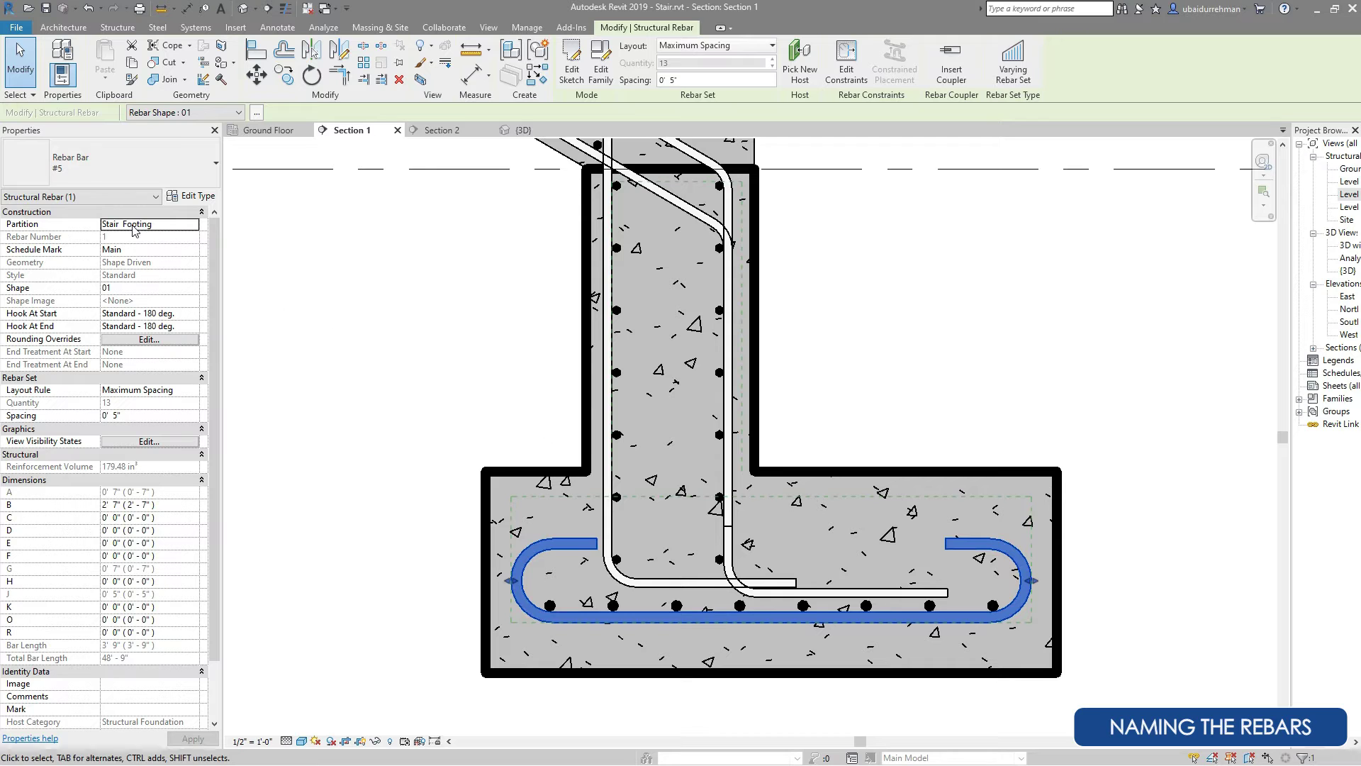
key(Escape)
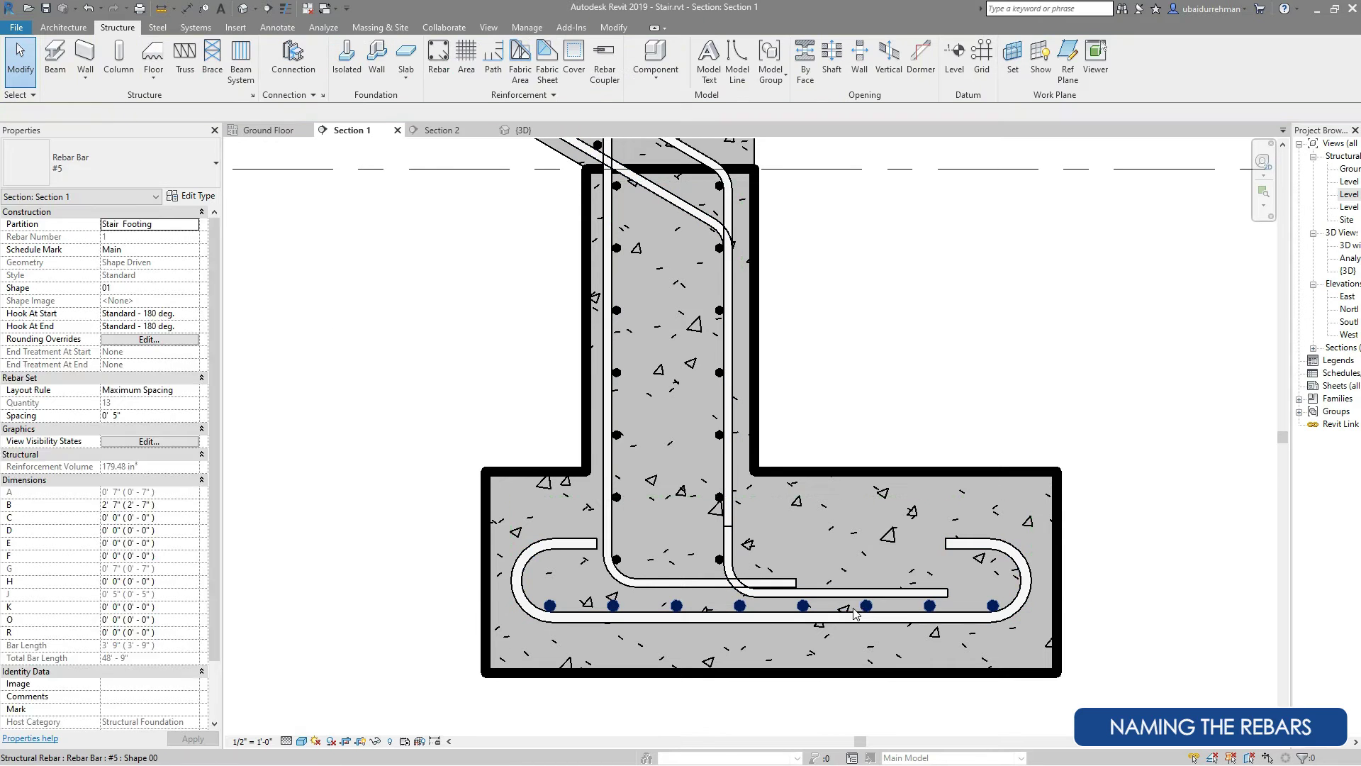
click(866, 607)
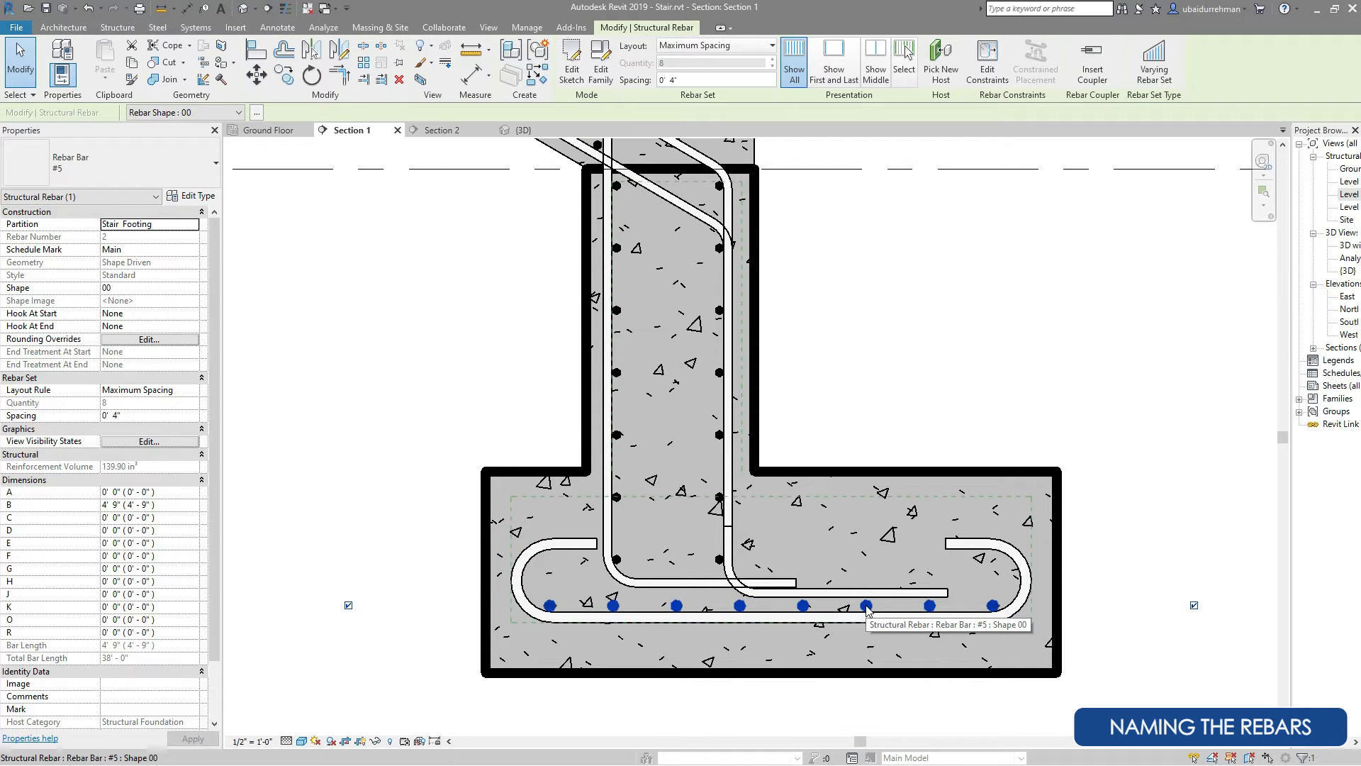
key(Escape)
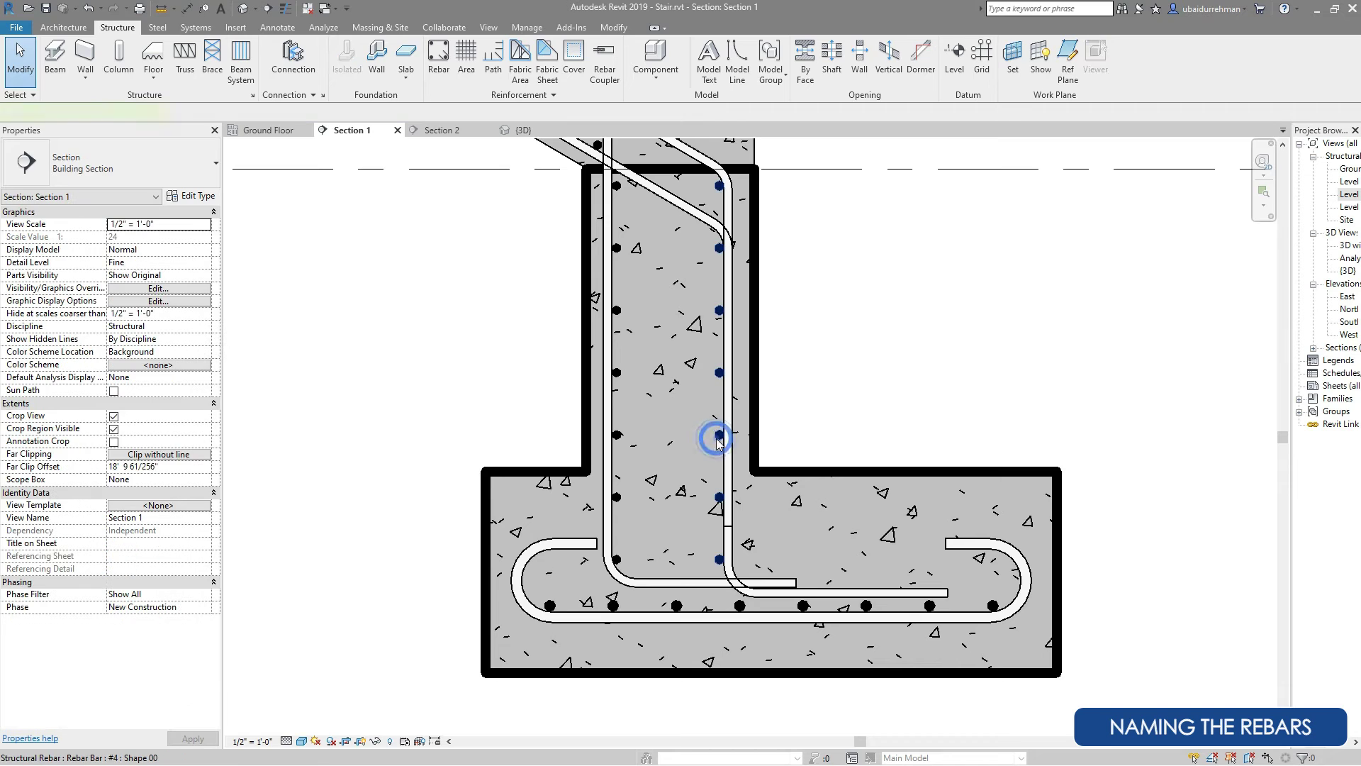
Set the Schedule Mark of both #4 distribution bar sets in the foundation wall to "Footing Rebars".
click(619, 435)
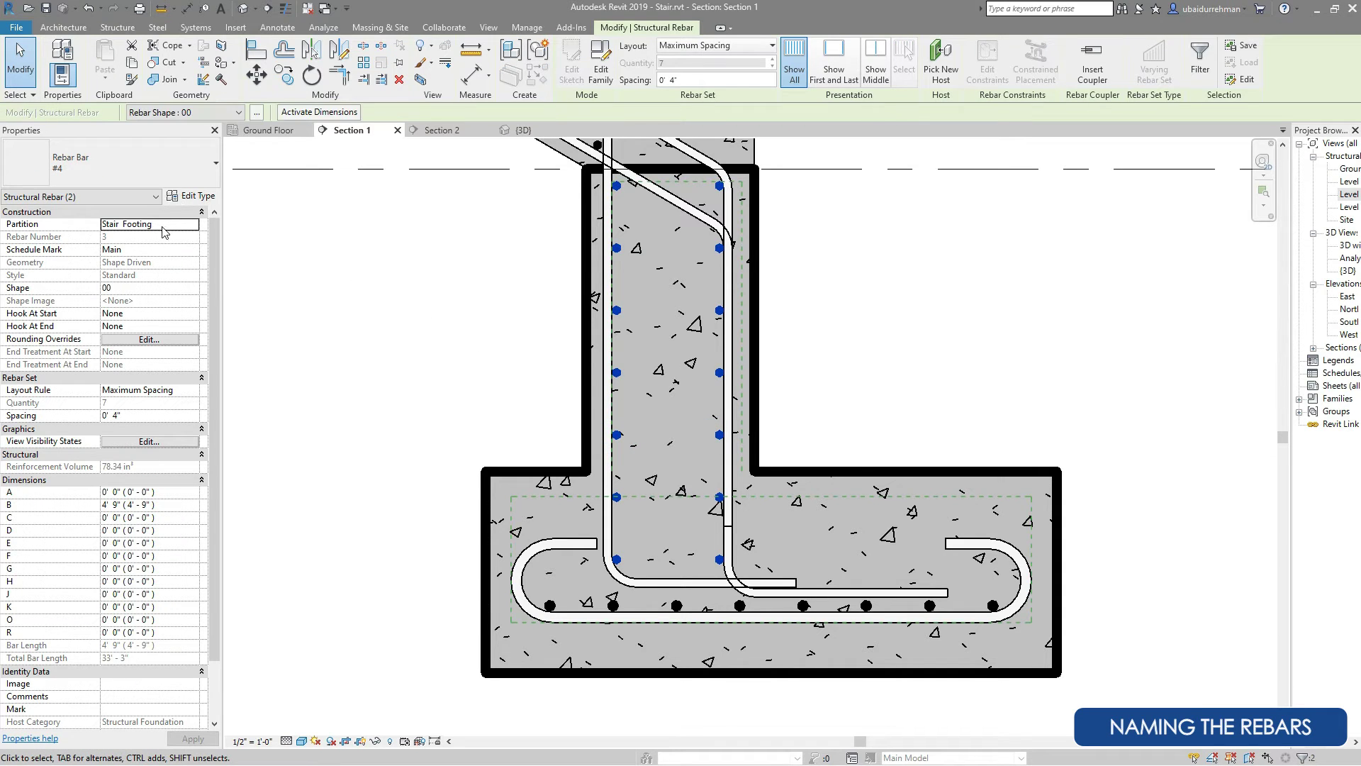
click(153, 252)
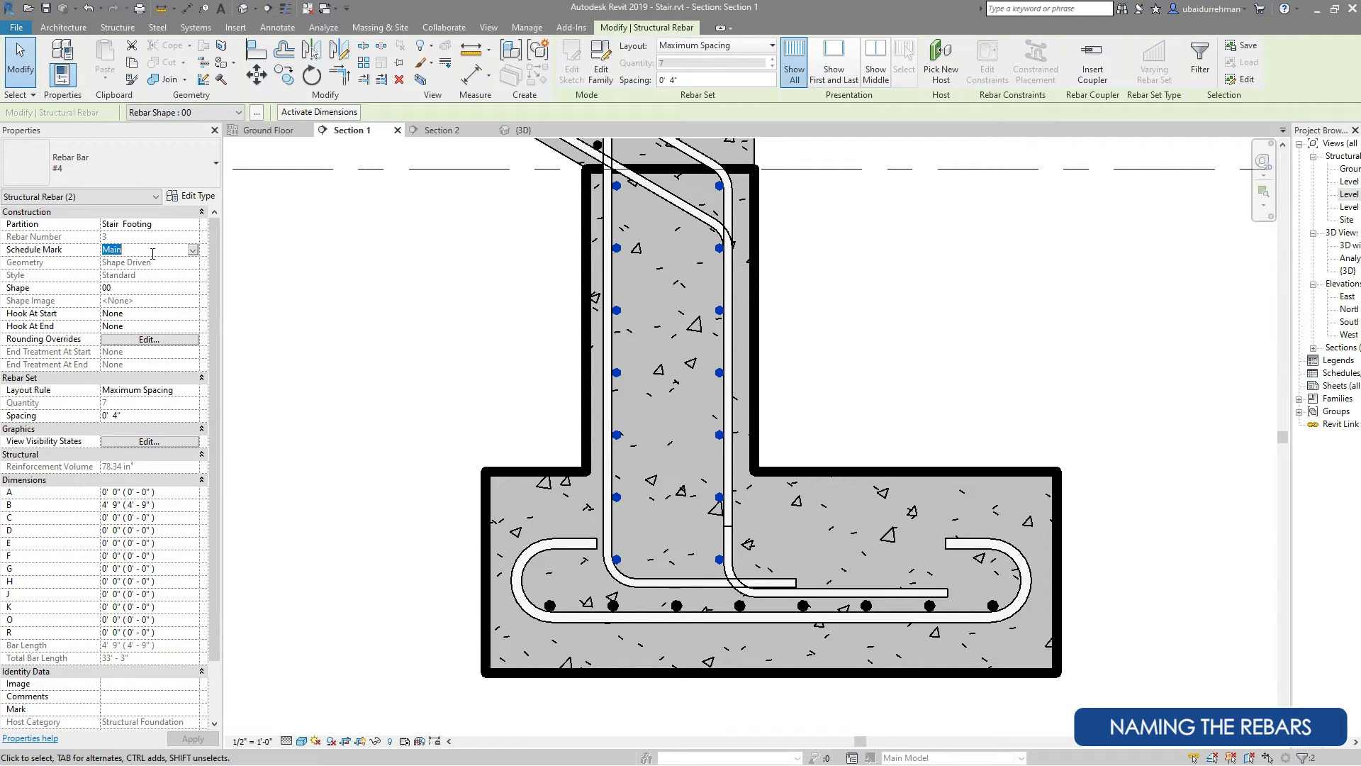
text(Foo)
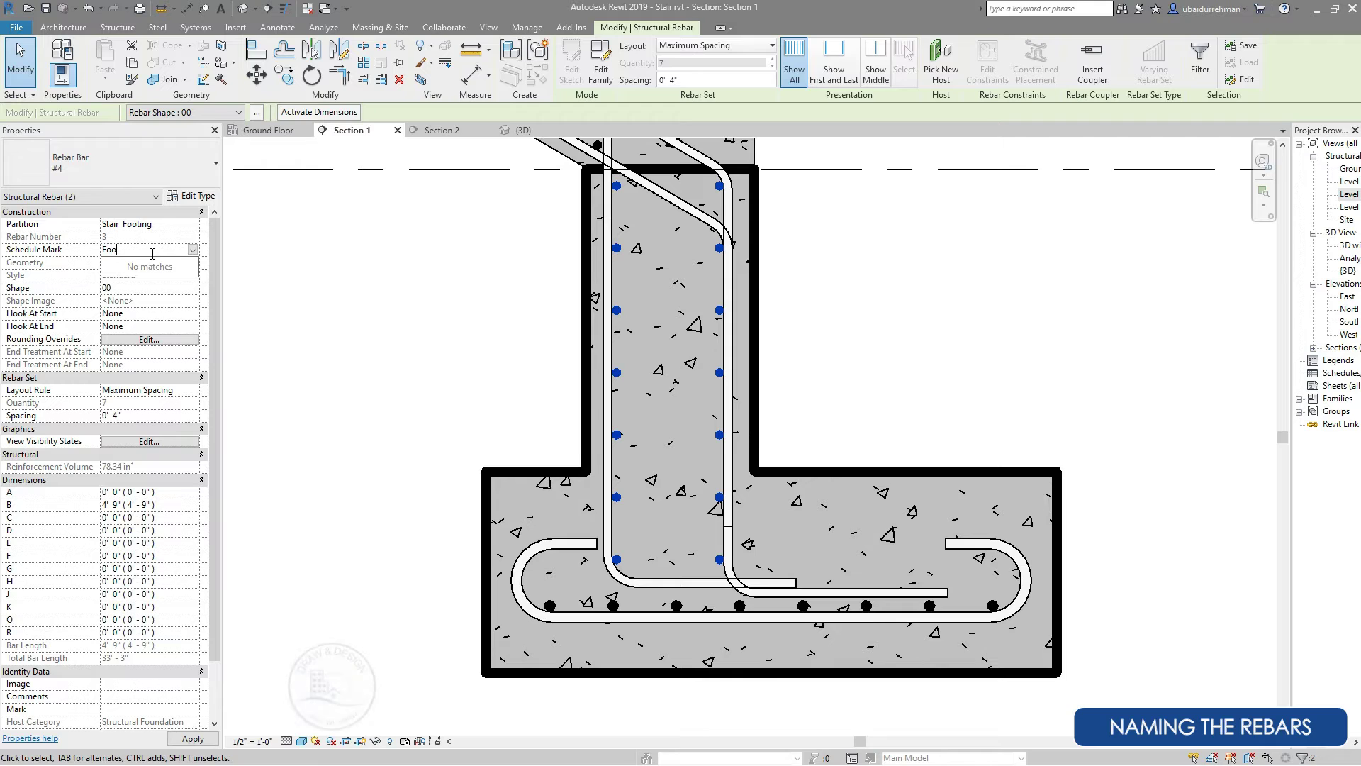
text(ting)
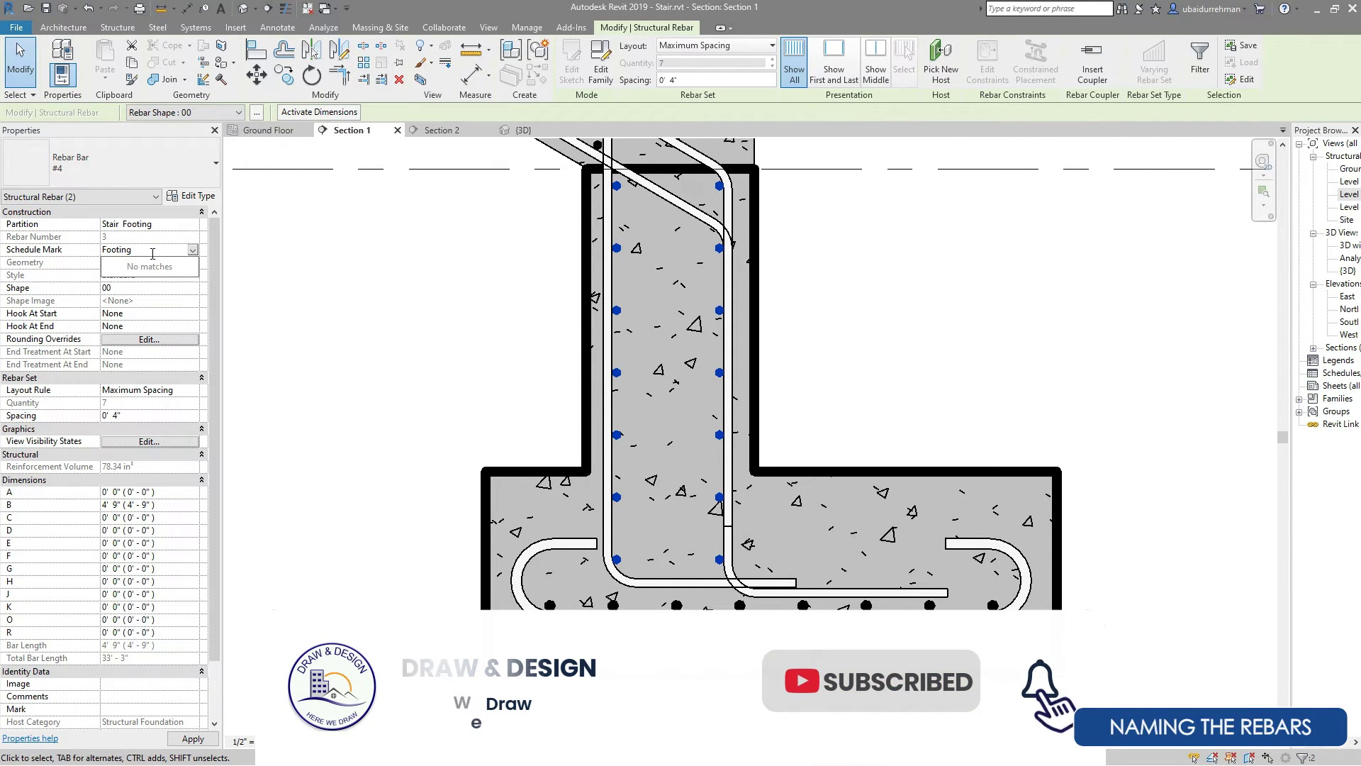
text( Rebars)
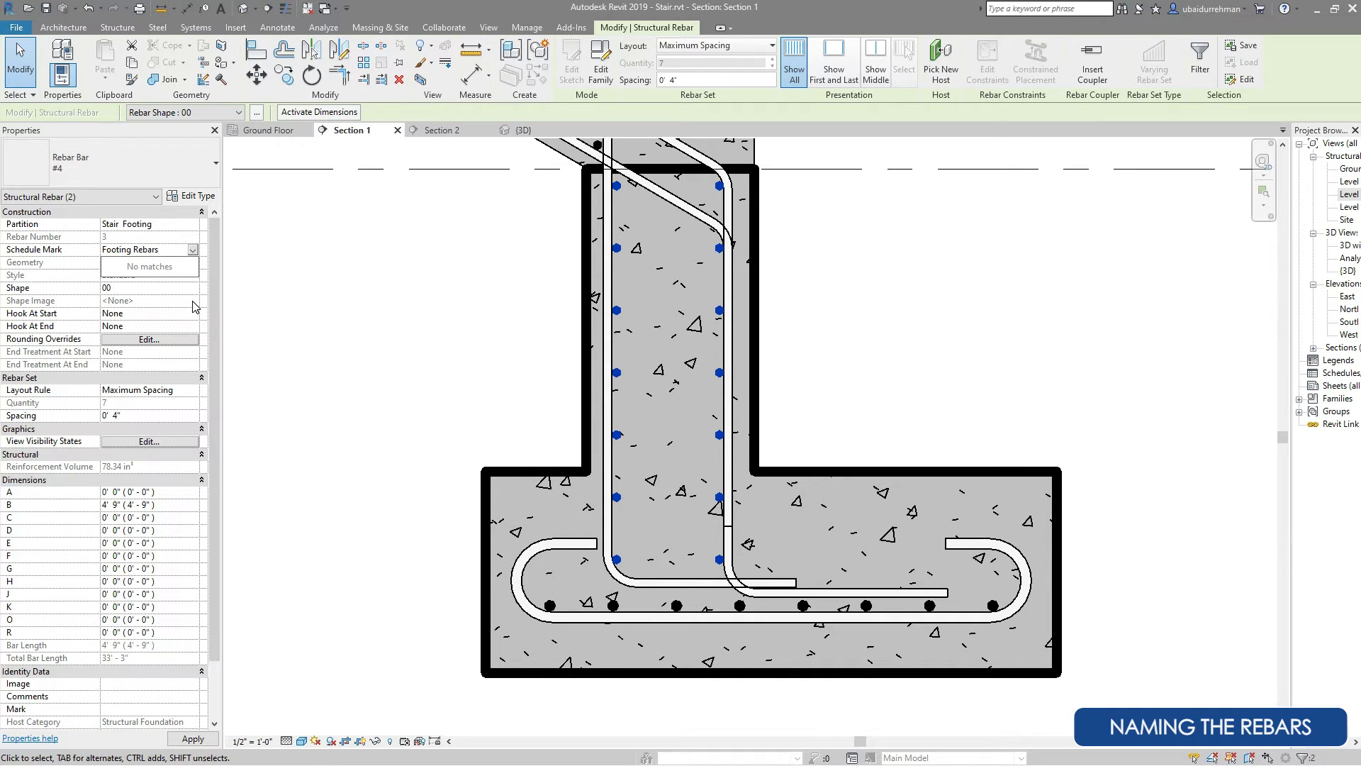
key(Return)
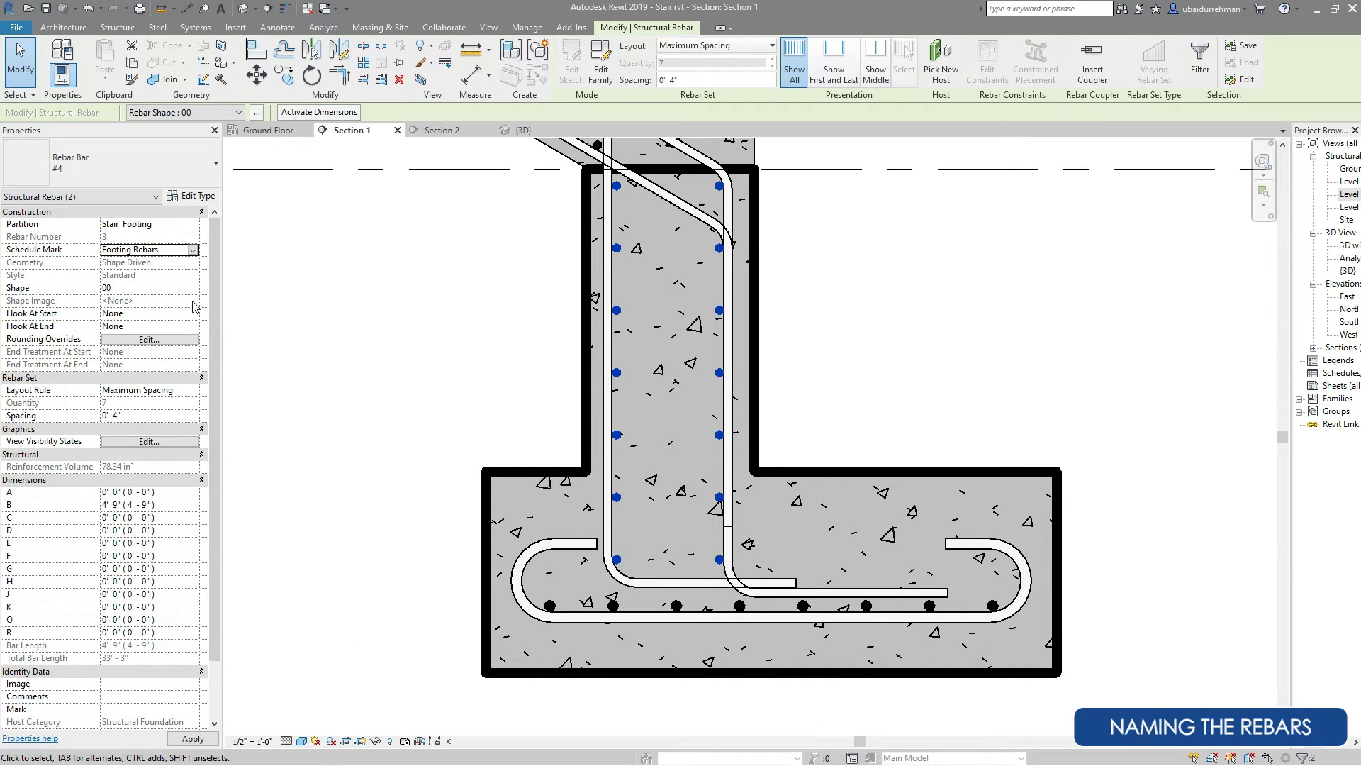
click(550, 391)
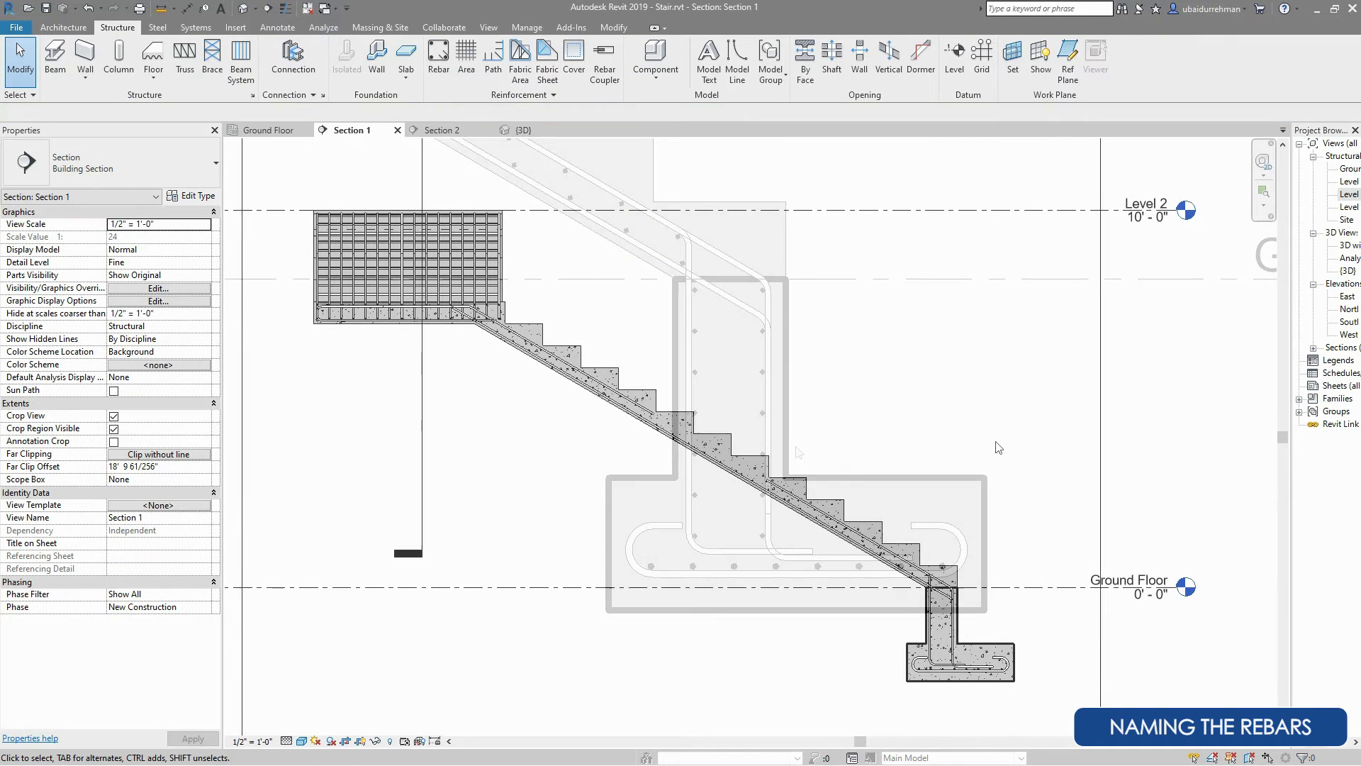
Create a new building-component schedule for the Structural Rebar category, named Rebar Schedule, in the New Construction phase.
click(484, 29)
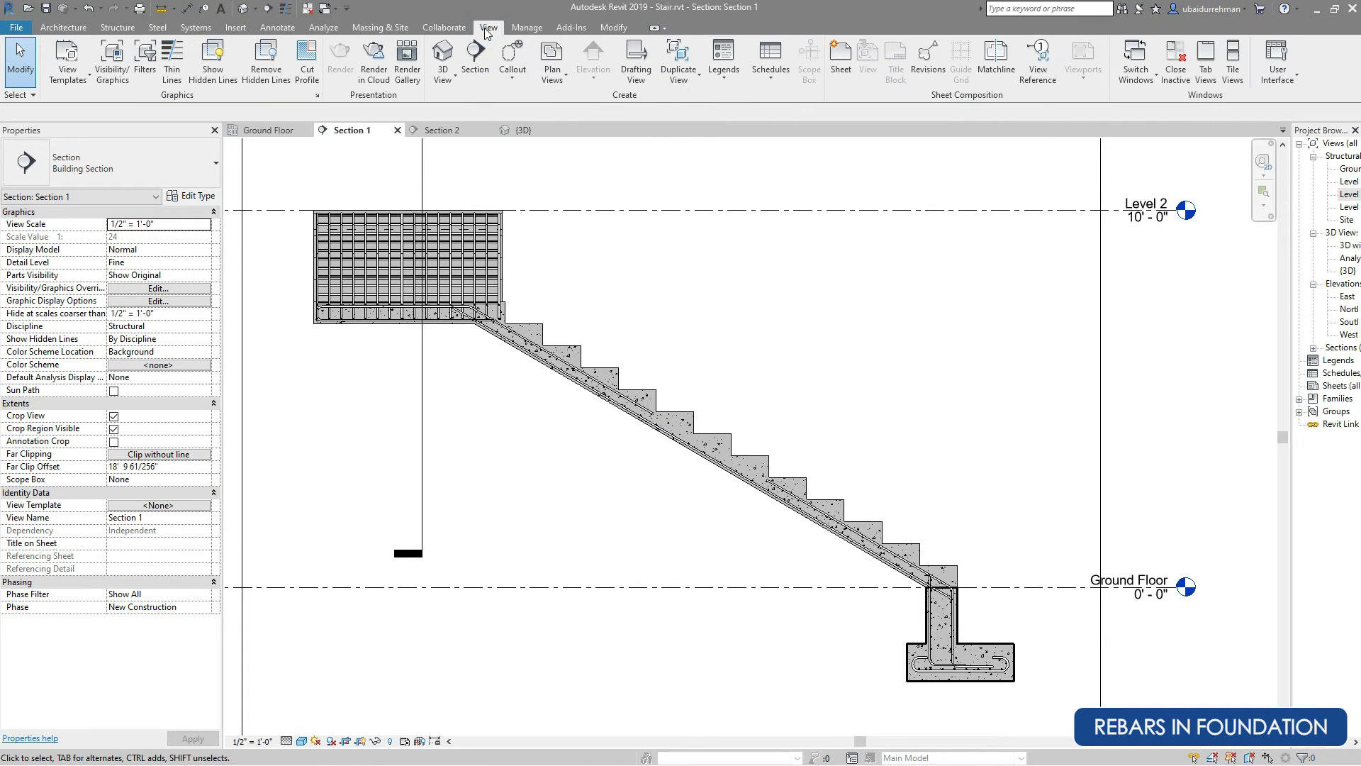
click(768, 81)
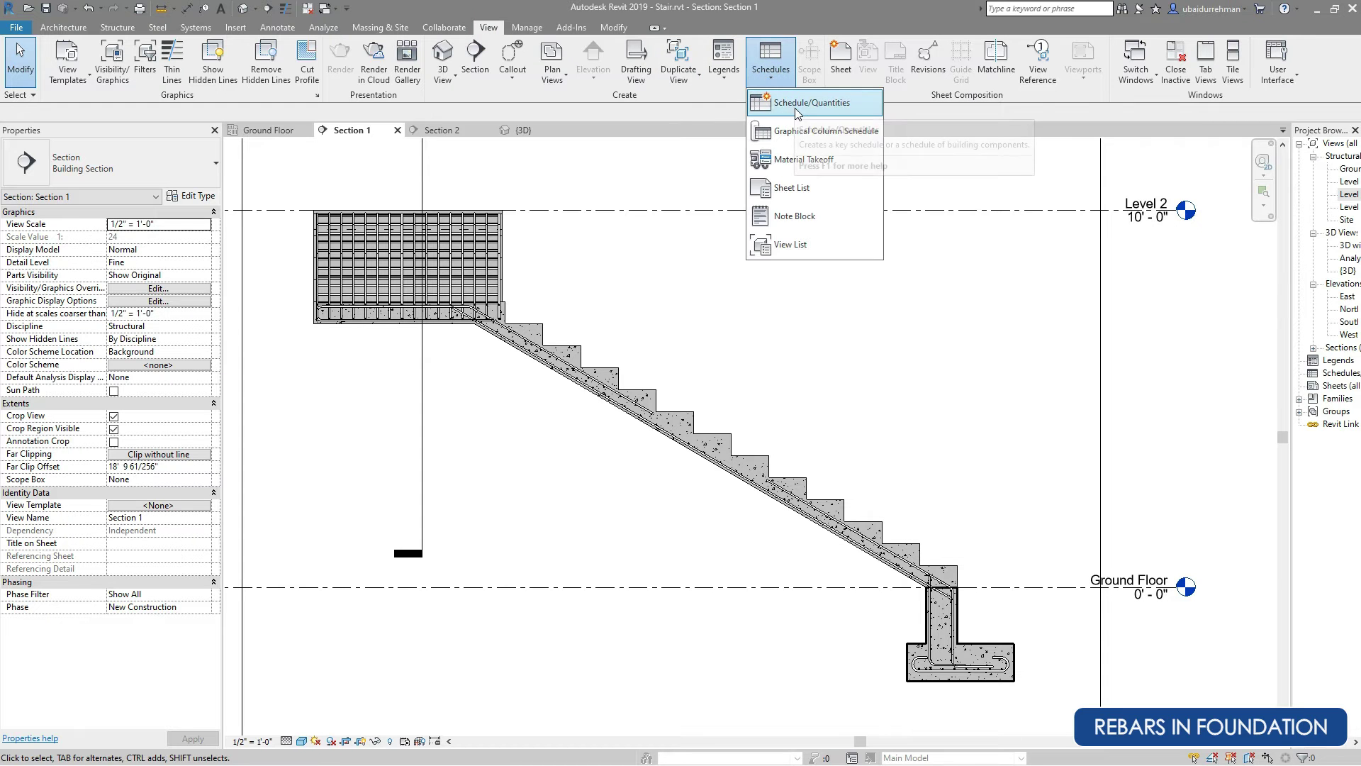
click(798, 114)
scroll(612, 399, down, 1)
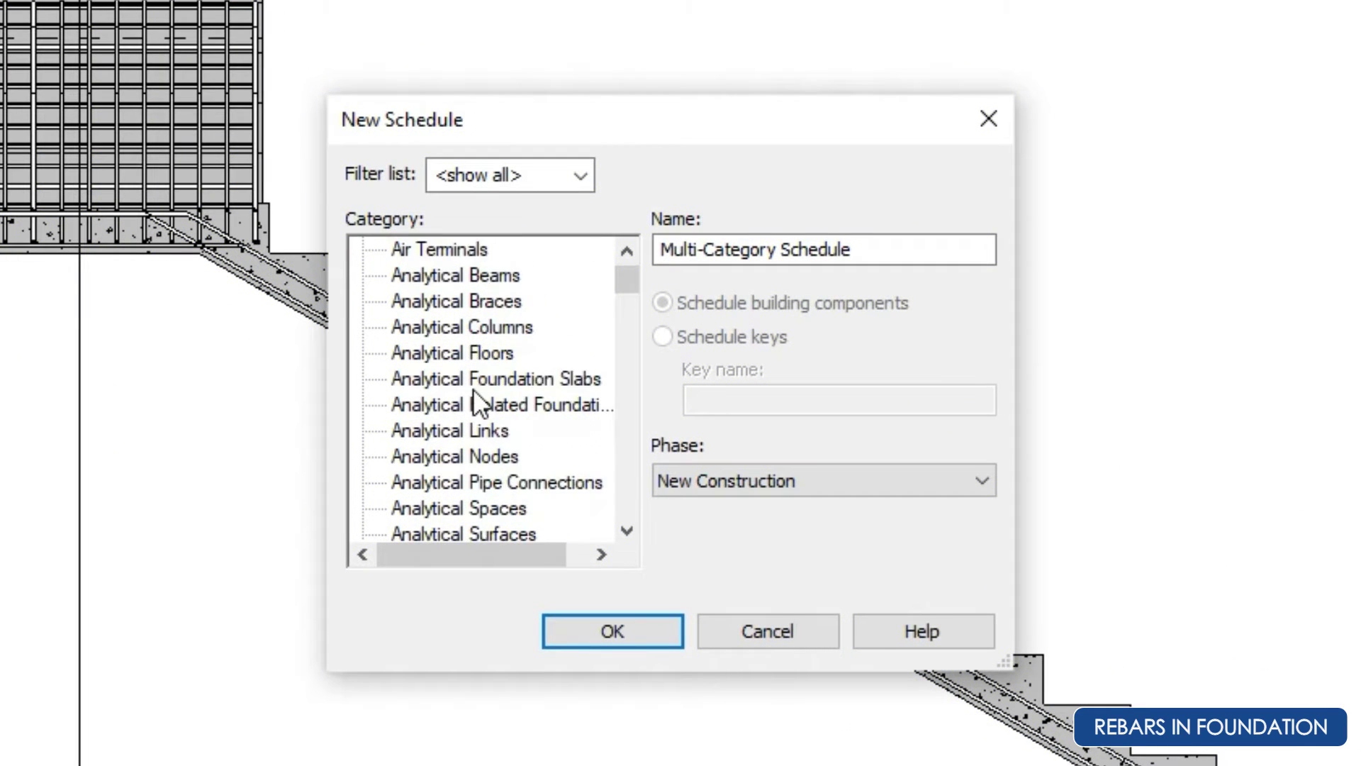
scroll(480, 404, down, 13)
scroll(466, 456, down, 16)
scroll(465, 453, down, 4)
click(460, 458)
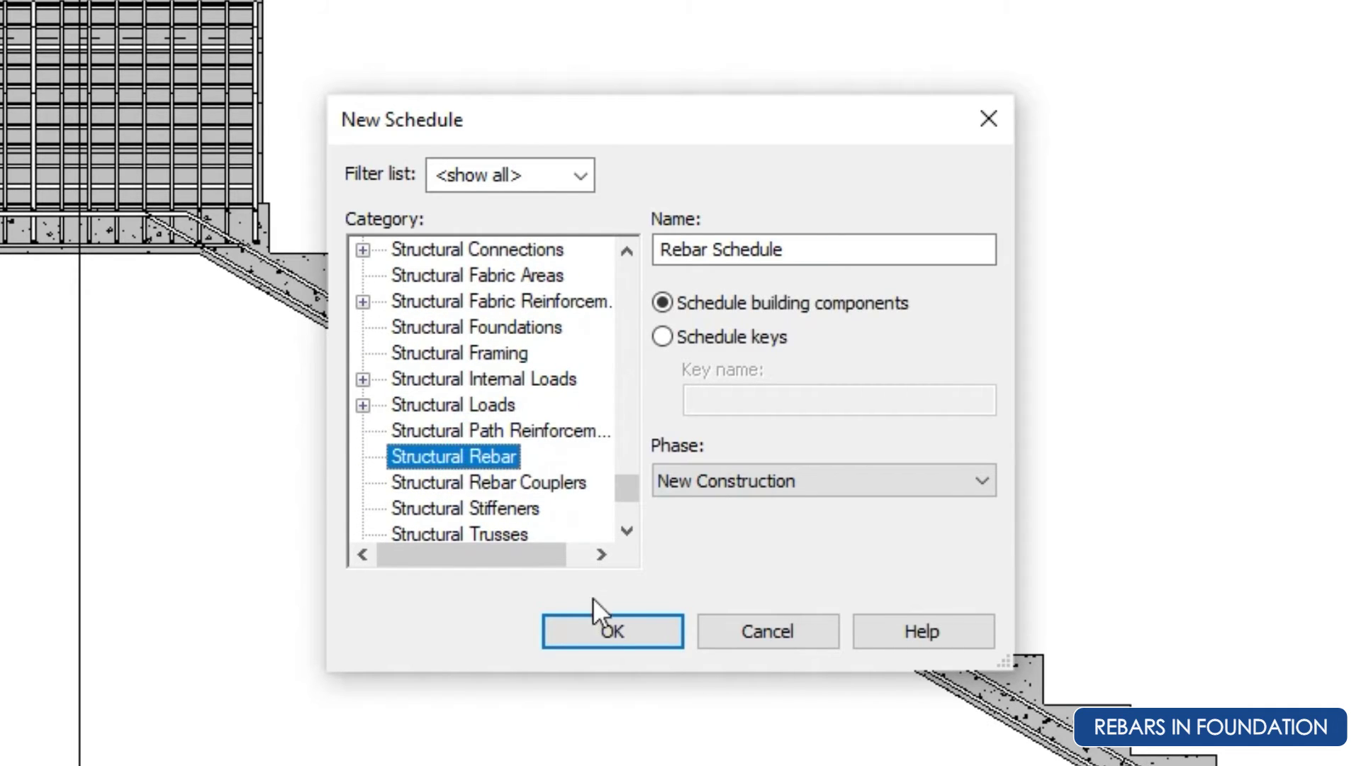
click(617, 628)
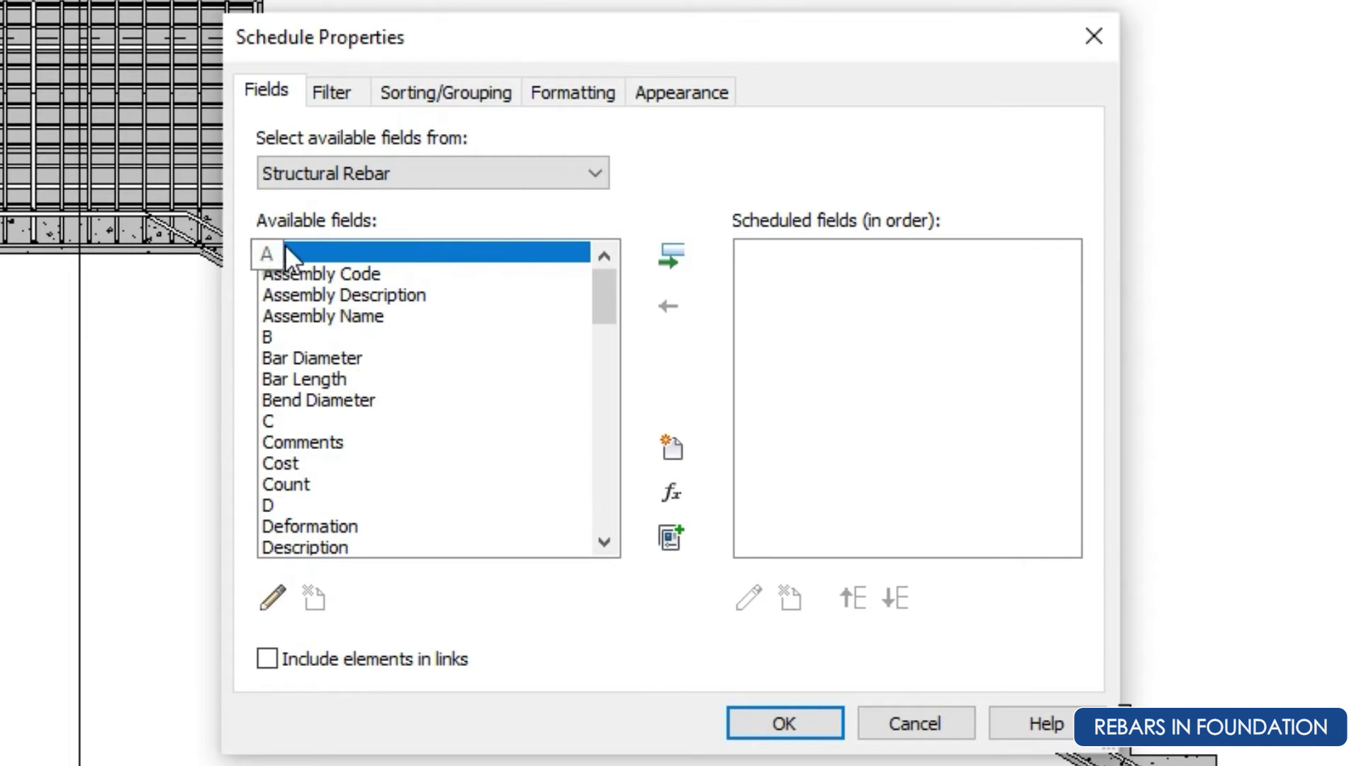
Add the Partition and Schedule Mark fields to the rebar schedule.
scroll(316, 380, down, 12)
scroll(300, 466, down, 1)
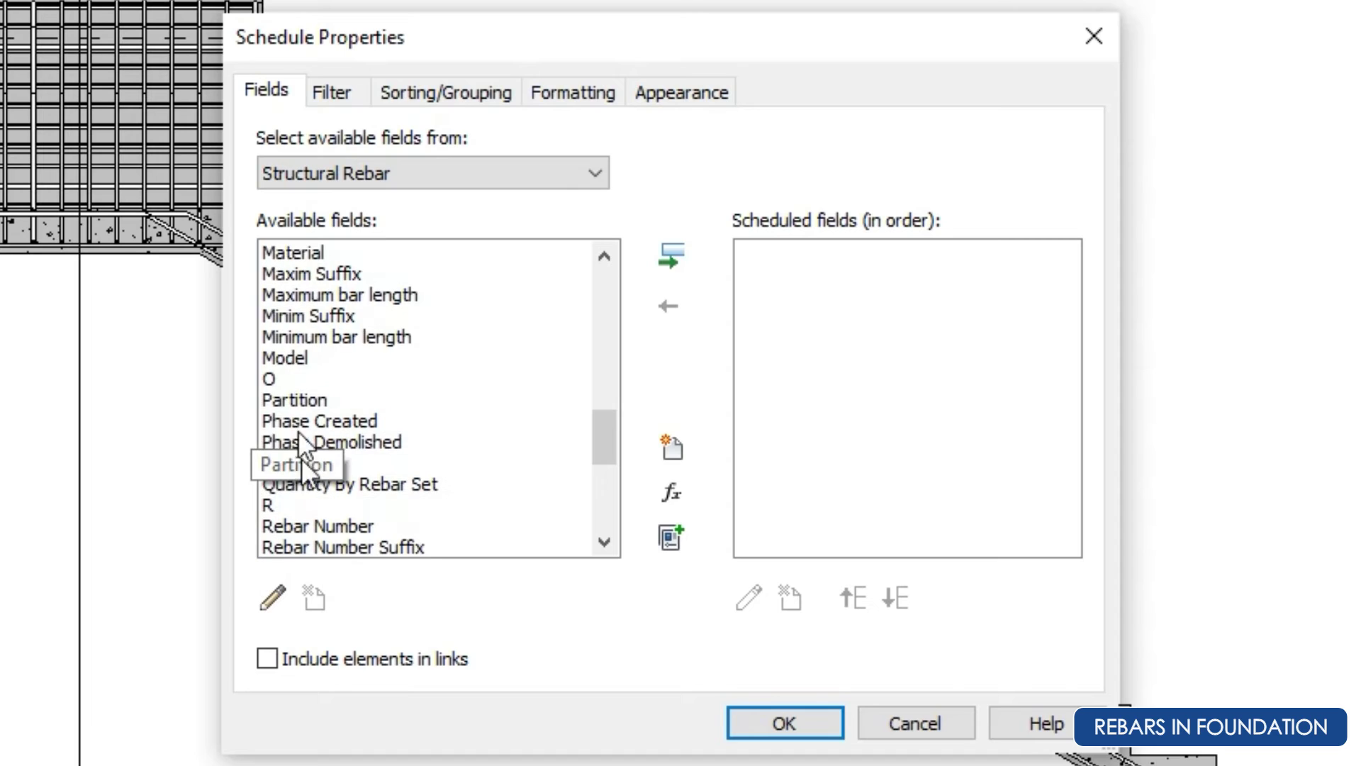
click(284, 399)
click(672, 256)
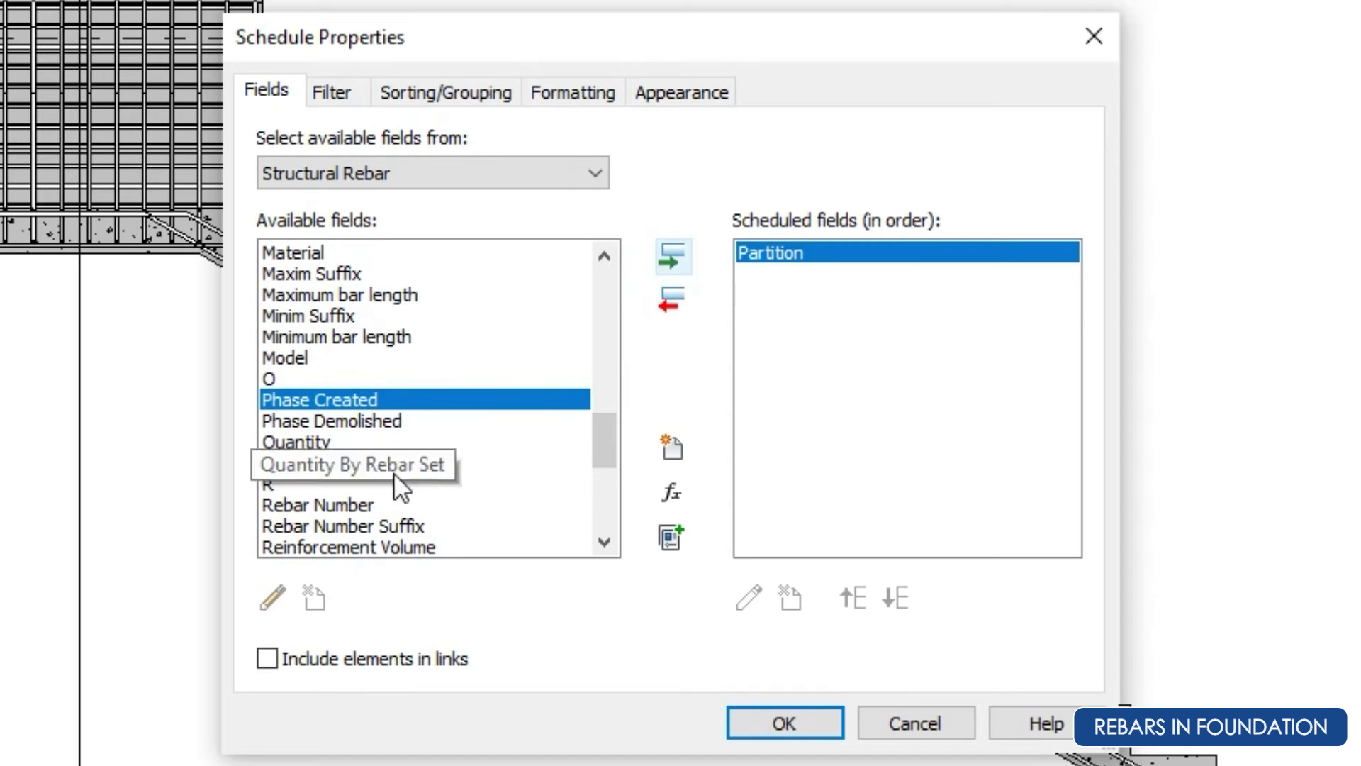
scroll(337, 525, down, 1)
click(333, 505)
click(672, 257)
Add the Bar Diameter, Spacing and Bar Length fields to the scheduled fields after Schedule Mark.
scroll(389, 389, up, 13)
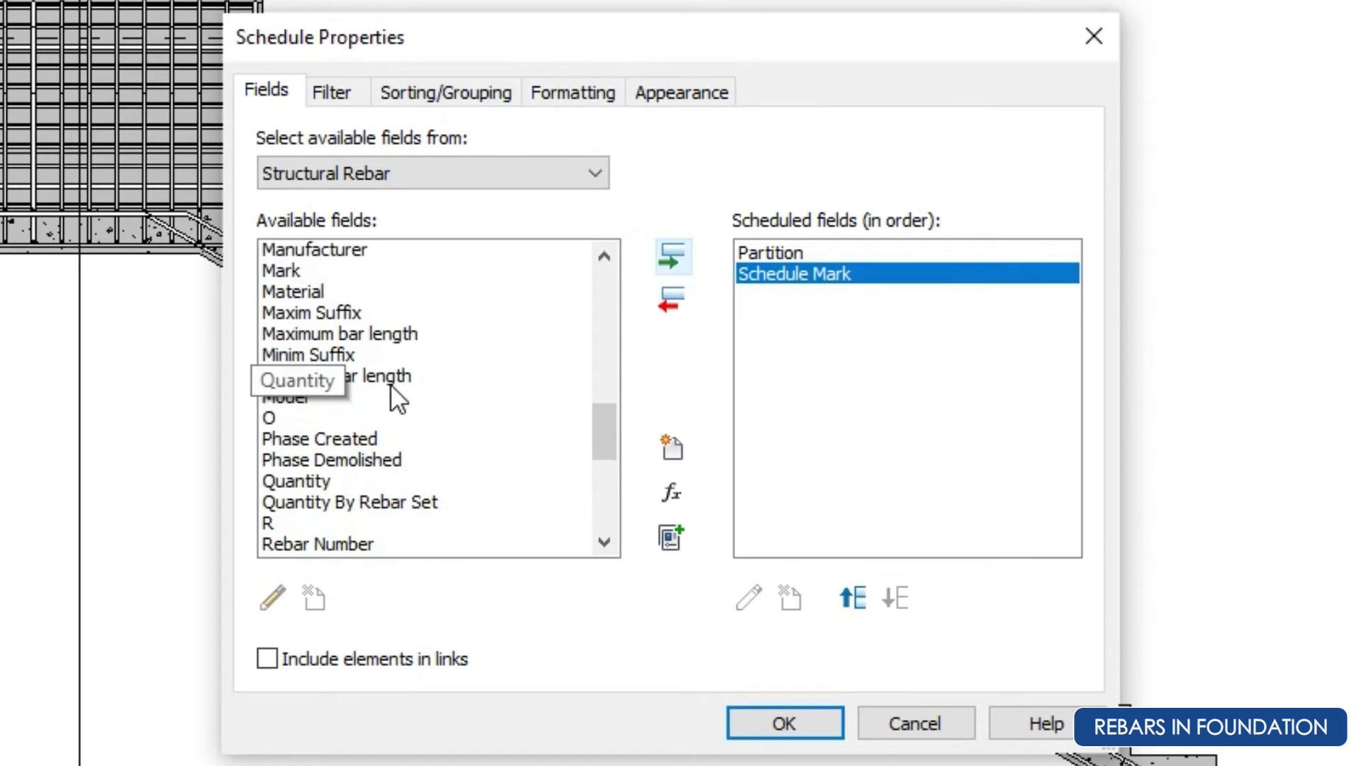
click(324, 362)
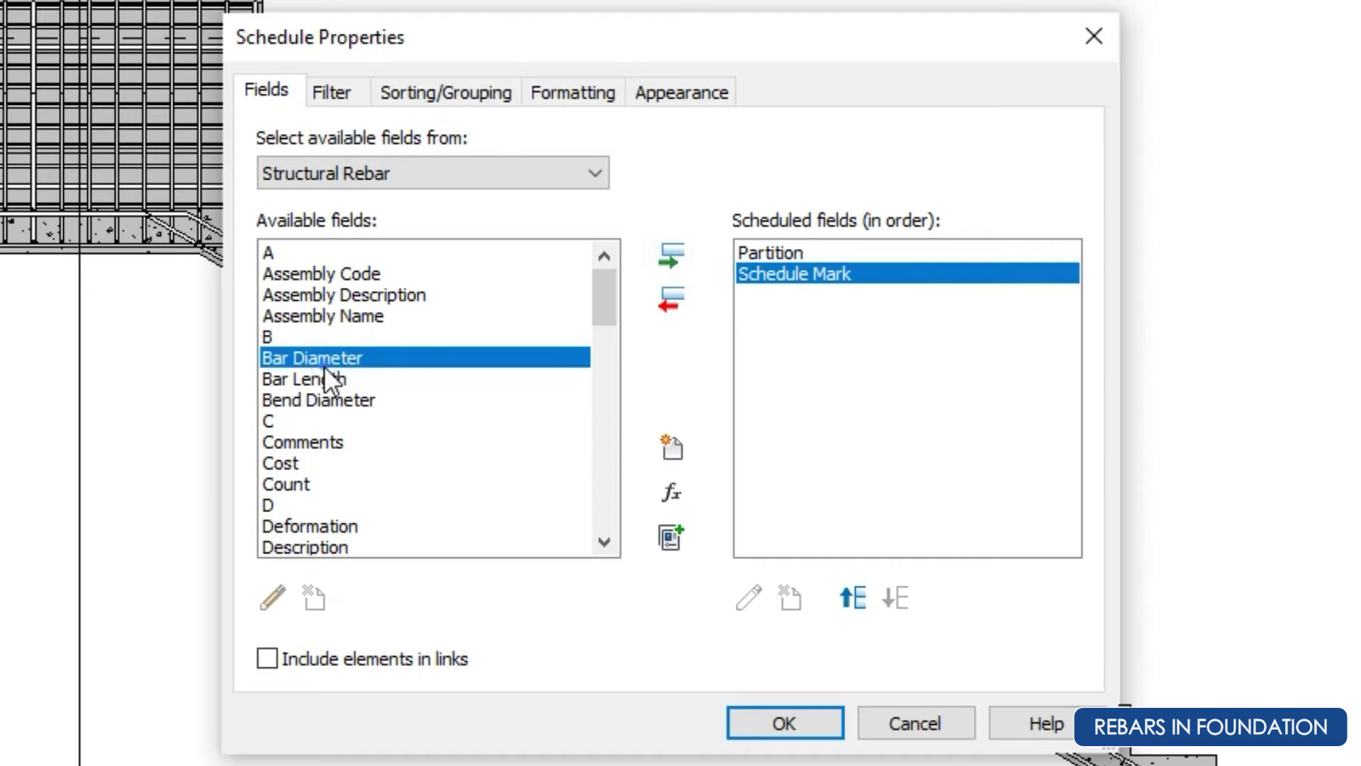
click(673, 257)
scroll(350, 458, down, 11)
scroll(350, 458, down, 3)
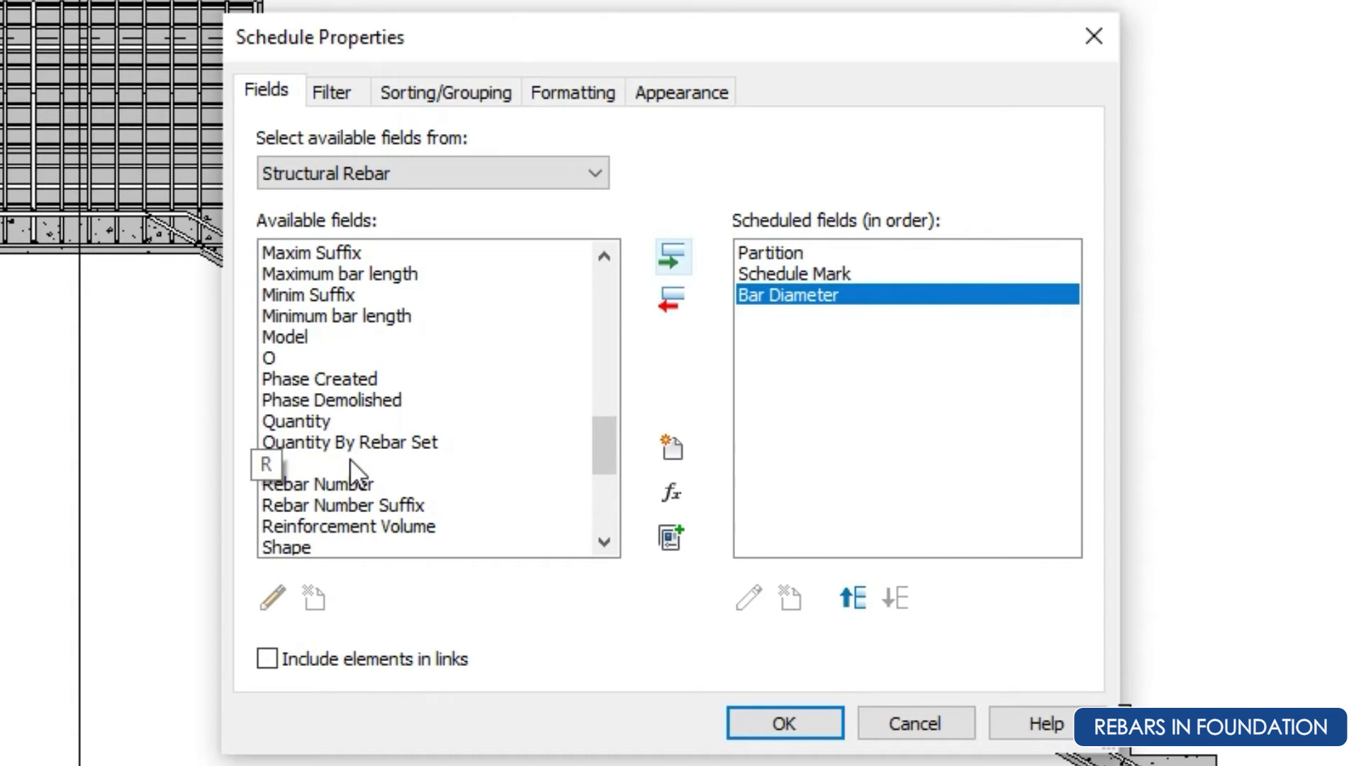
click(334, 464)
click(671, 264)
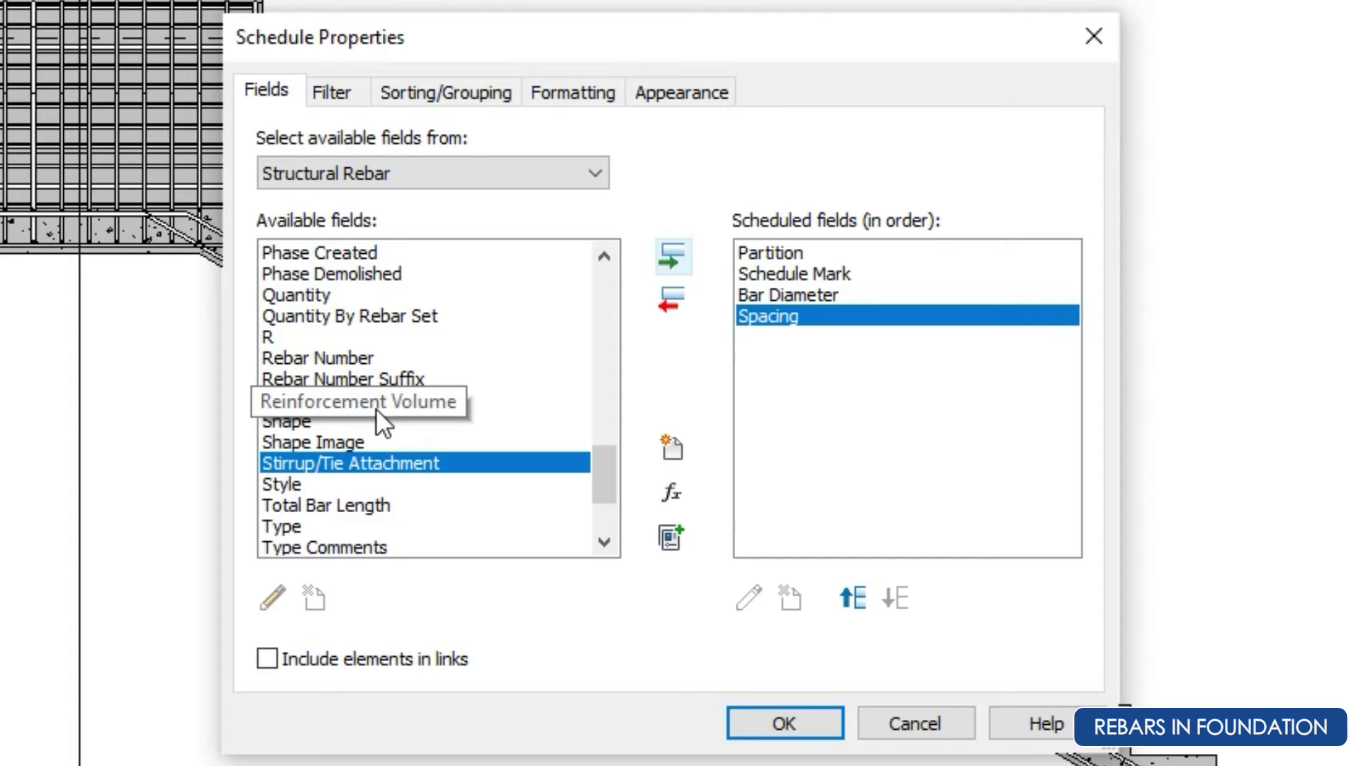
scroll(376, 407, up, 11)
click(306, 358)
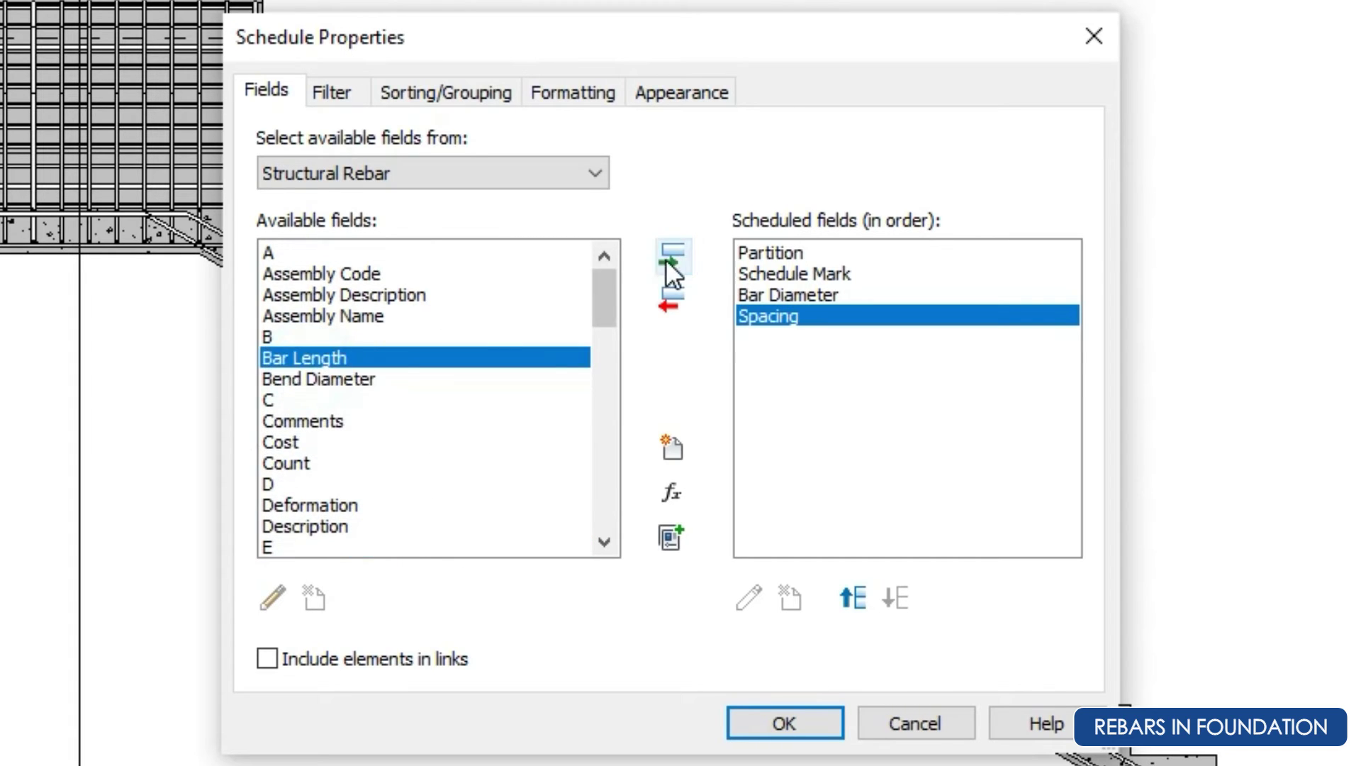
click(671, 264)
Add the bar shape dimension fields A, B, C, D, E, F and G to the schedule in that order.
click(304, 252)
click(671, 255)
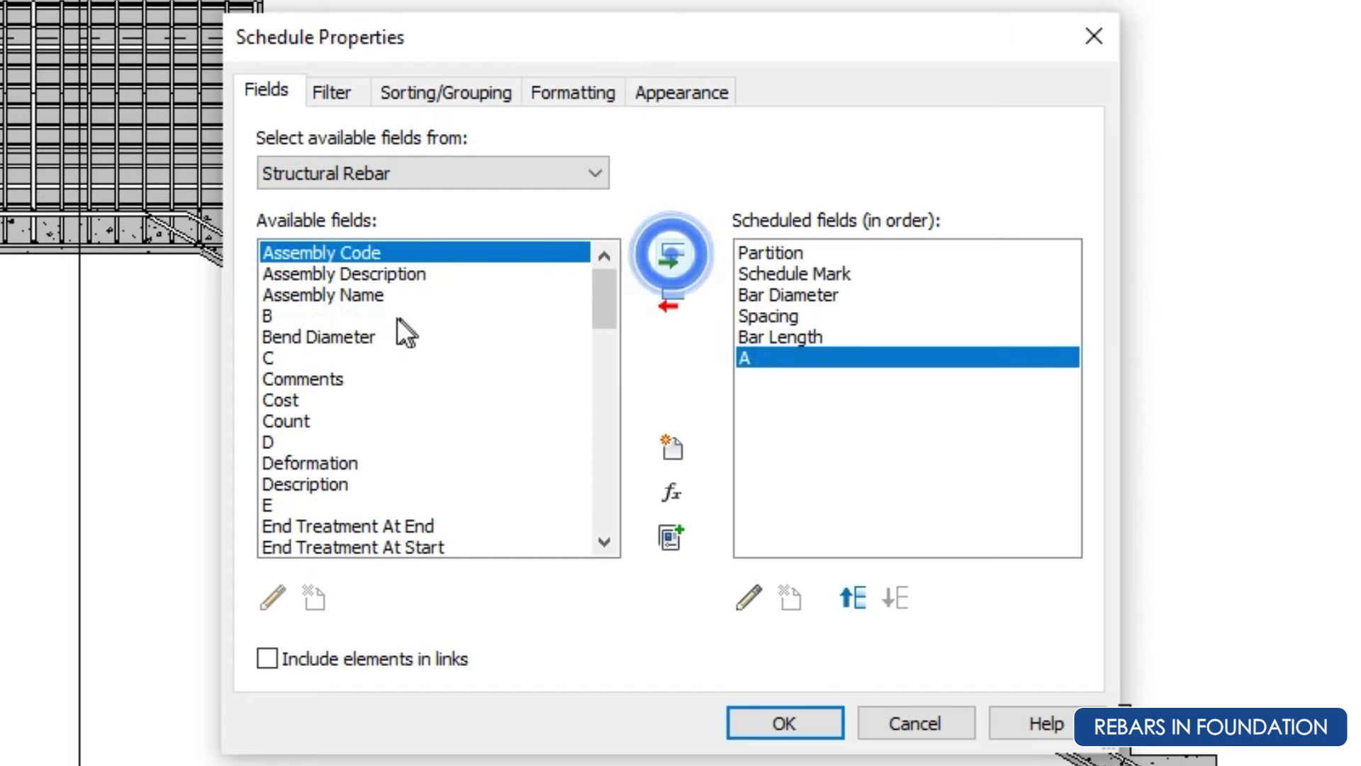
click(298, 315)
click(672, 257)
click(312, 338)
click(673, 259)
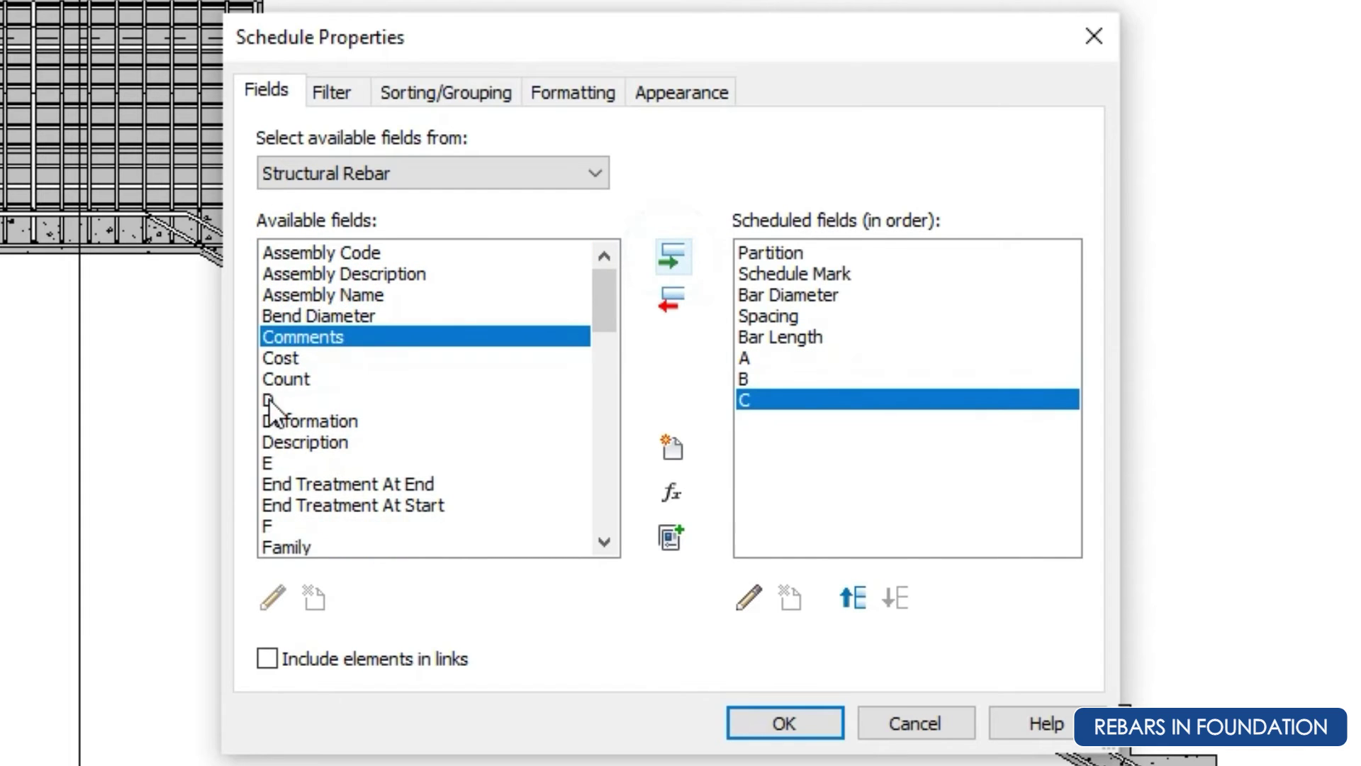
click(270, 400)
click(672, 257)
click(280, 442)
click(672, 256)
click(284, 484)
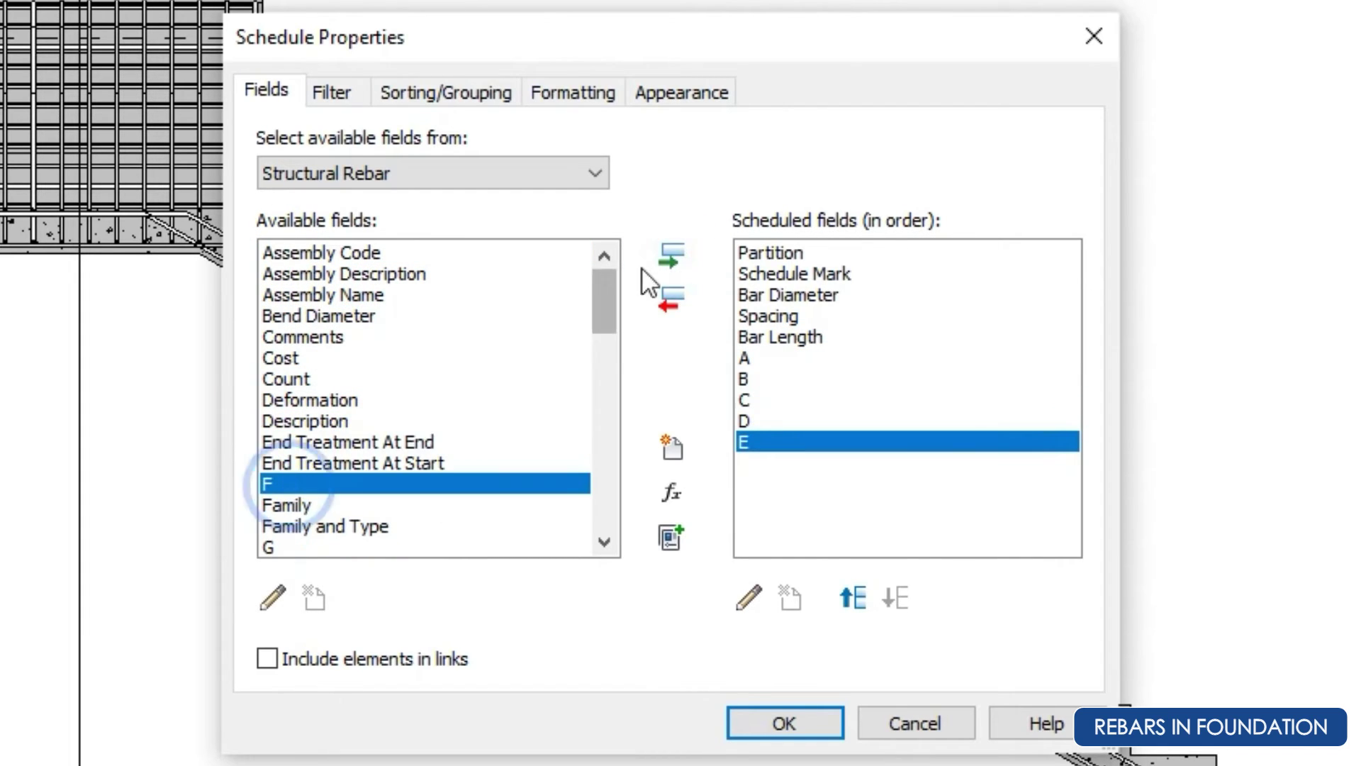
click(672, 257)
click(276, 459)
click(672, 257)
Add the Quantity and Total Bar Length fields after G and generate the schedule.
scroll(355, 461, down, 2)
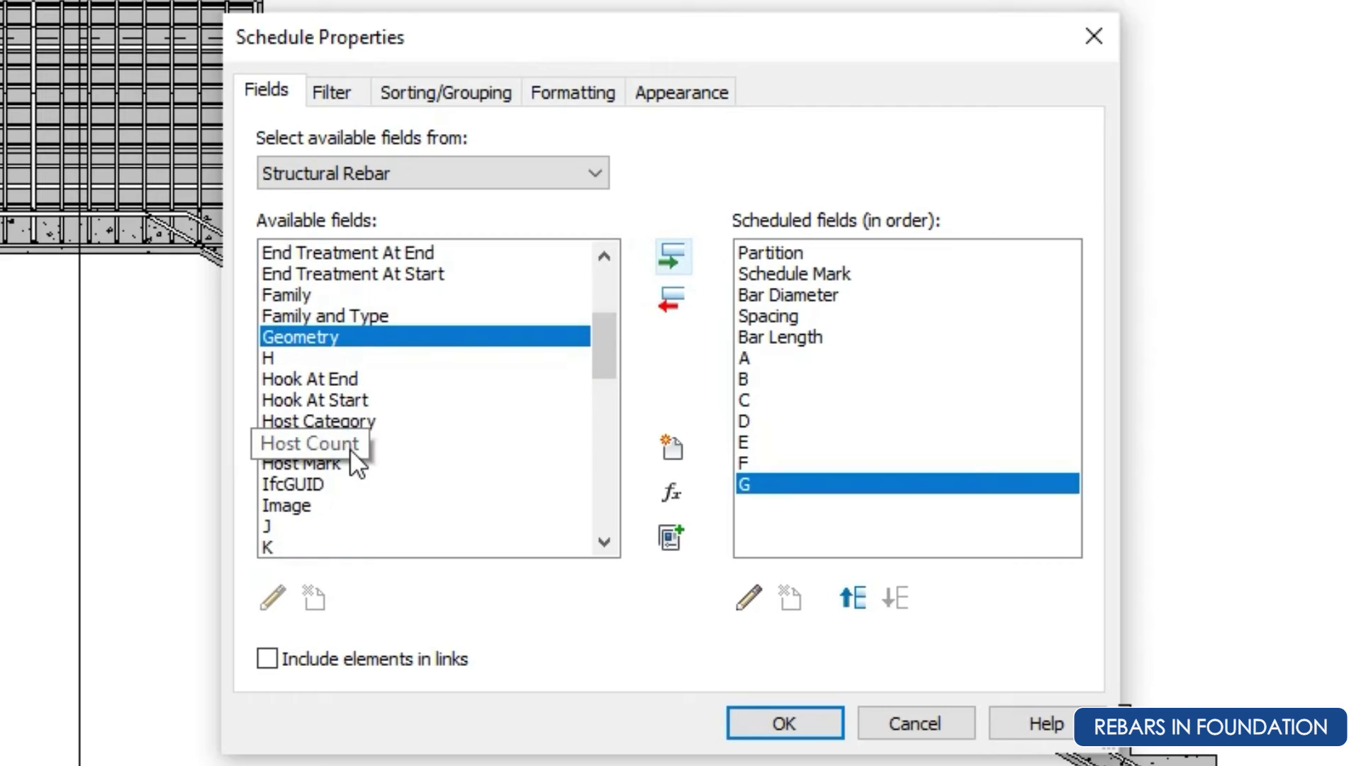
scroll(358, 463, down, 7)
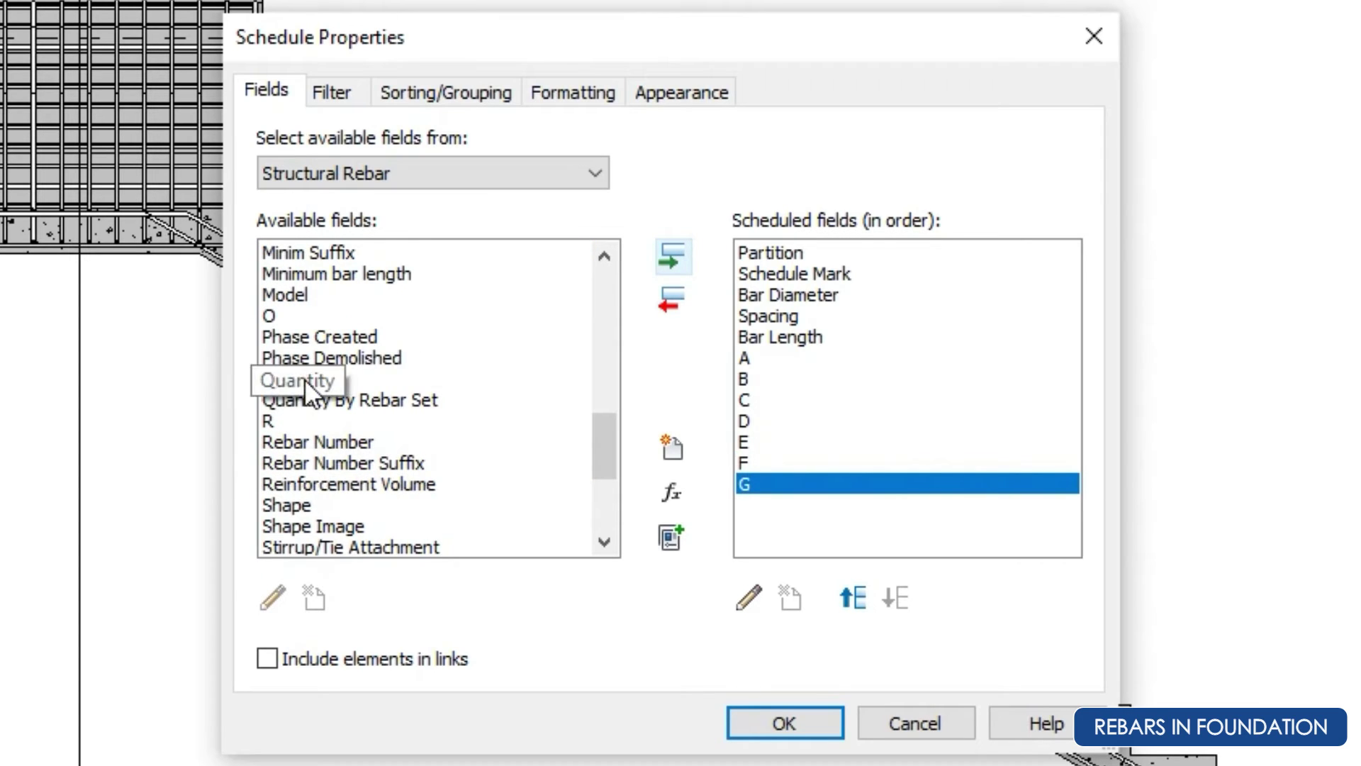
click(304, 379)
click(672, 257)
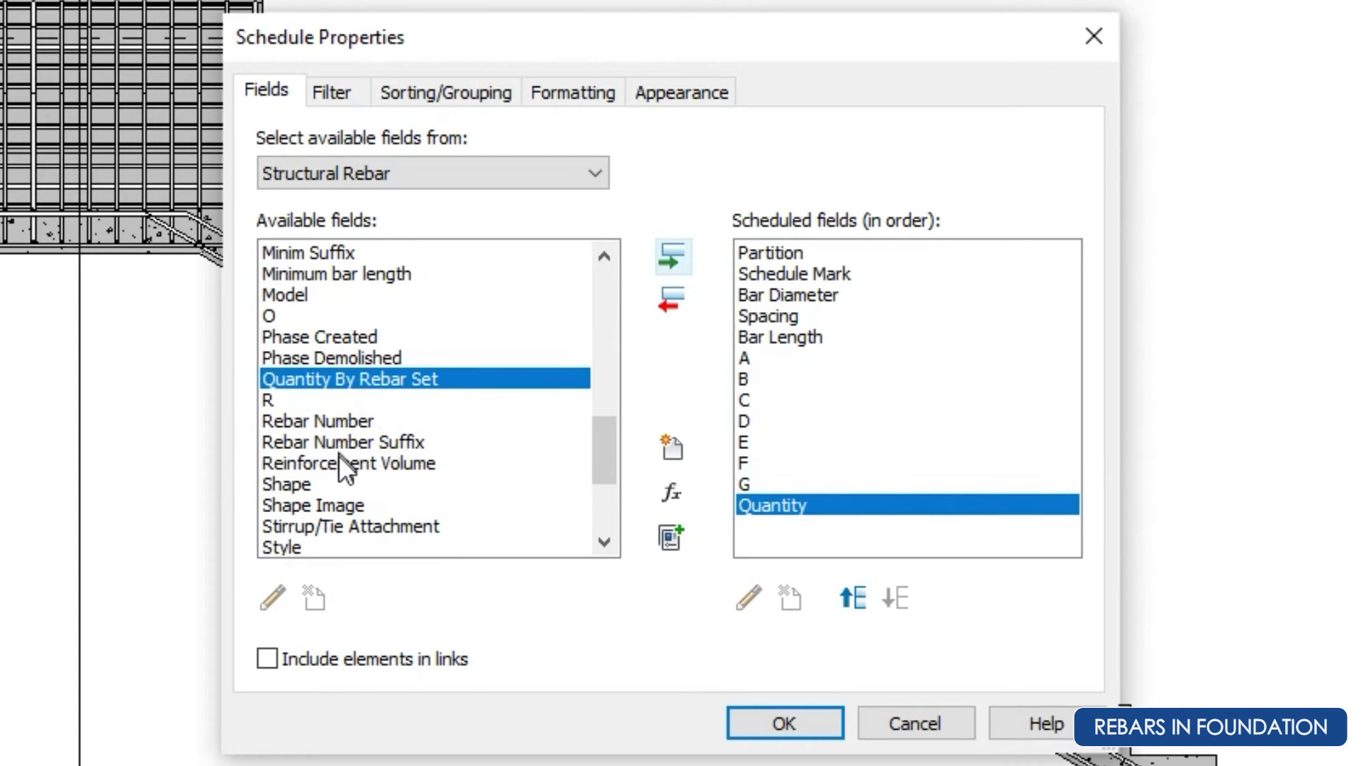
scroll(345, 468, down, 2)
click(354, 441)
click(672, 257)
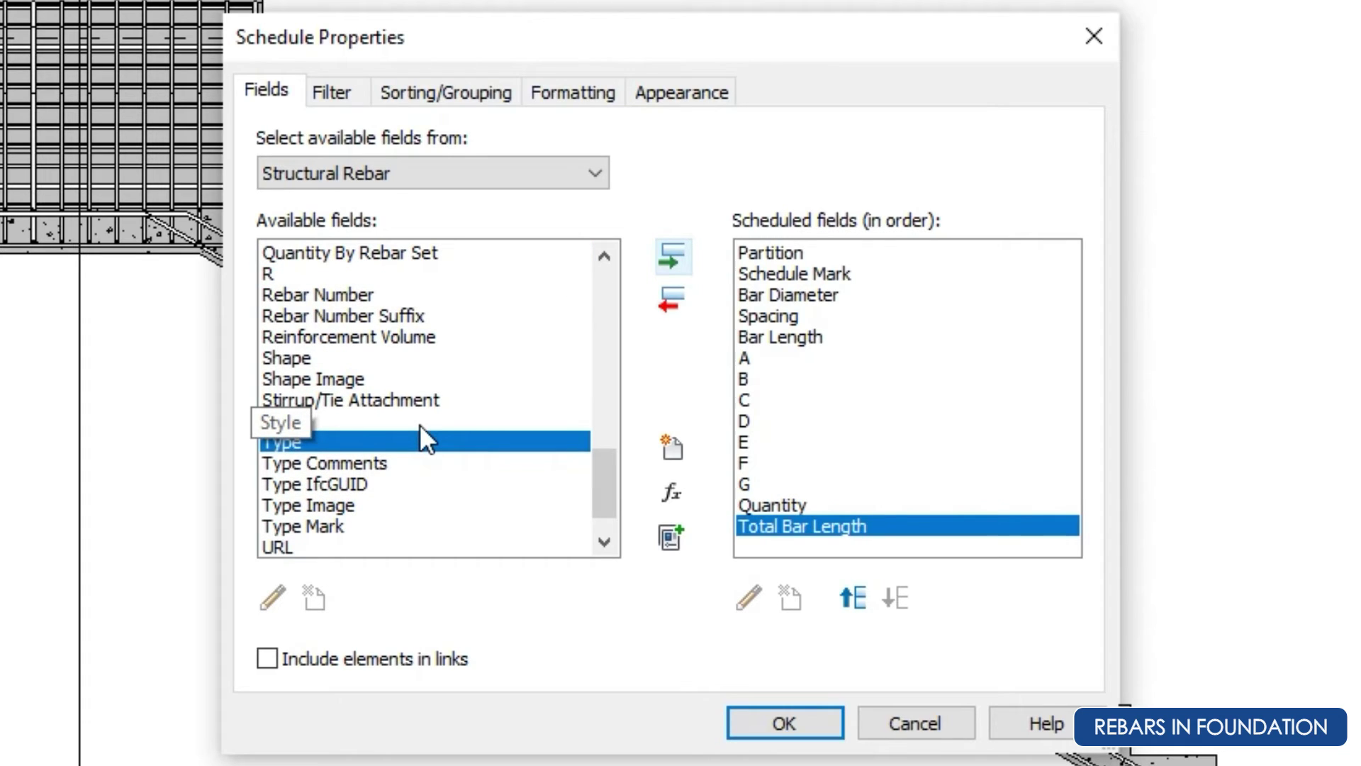
scroll(412, 458, down, 1)
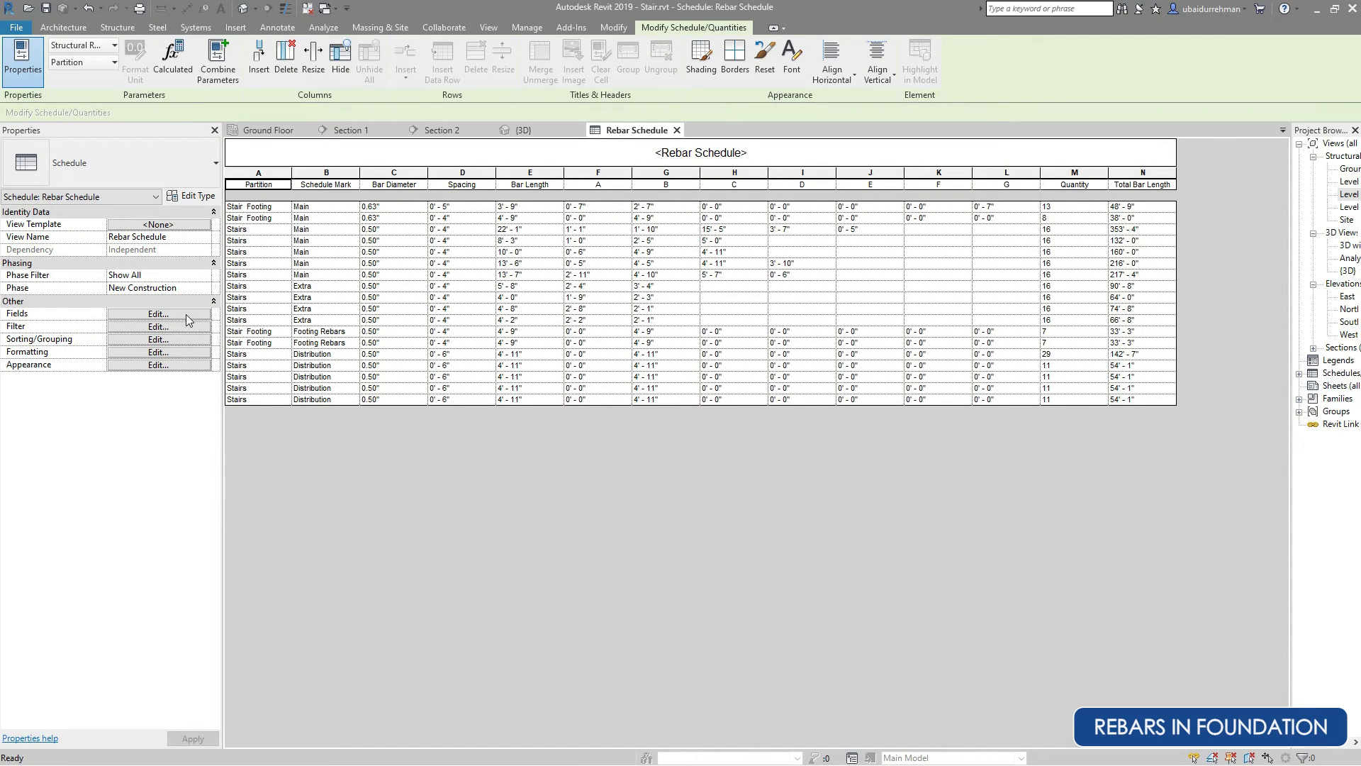
Add a project type parameter named Unit Mass to the schedule fields, with discipline Structural and parameter type Mass per Unit Length, grouped under Other.
click(186, 313)
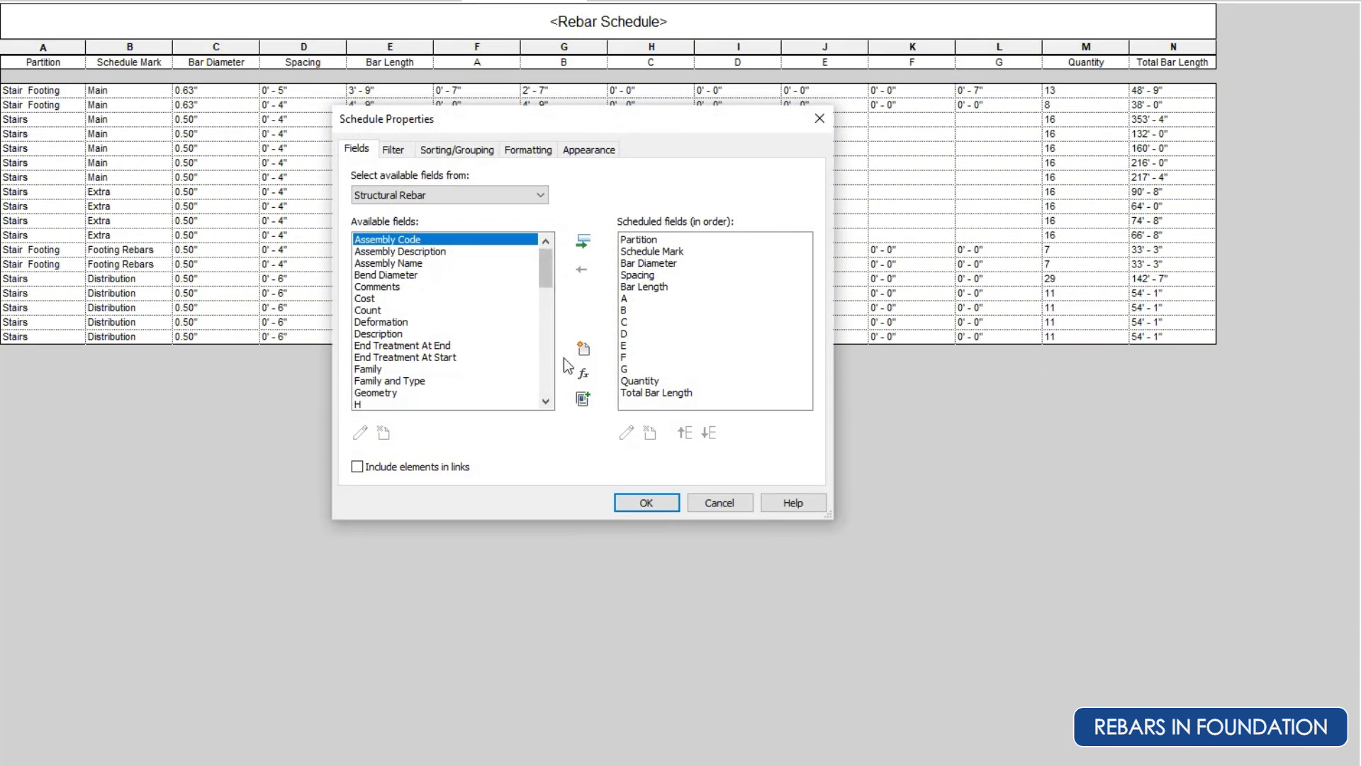
click(583, 349)
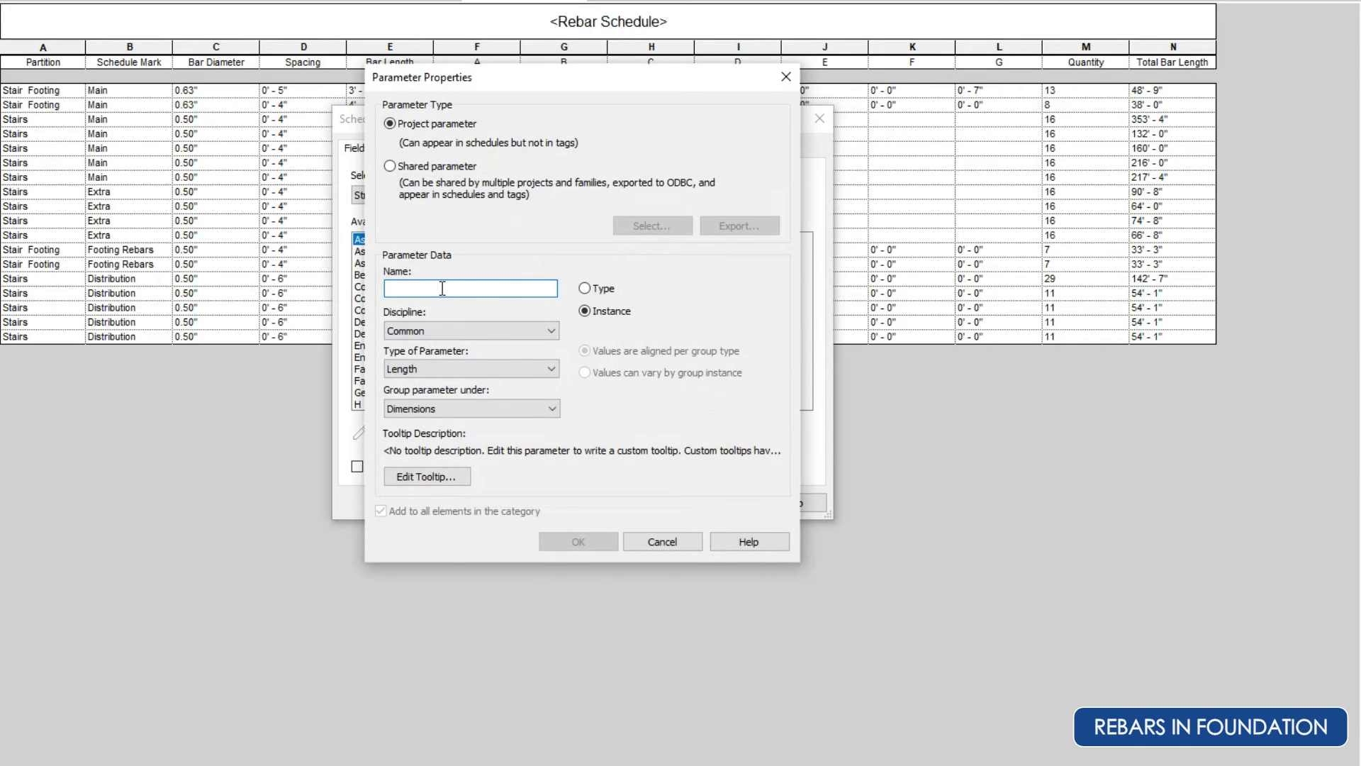
text(Unit Mass)
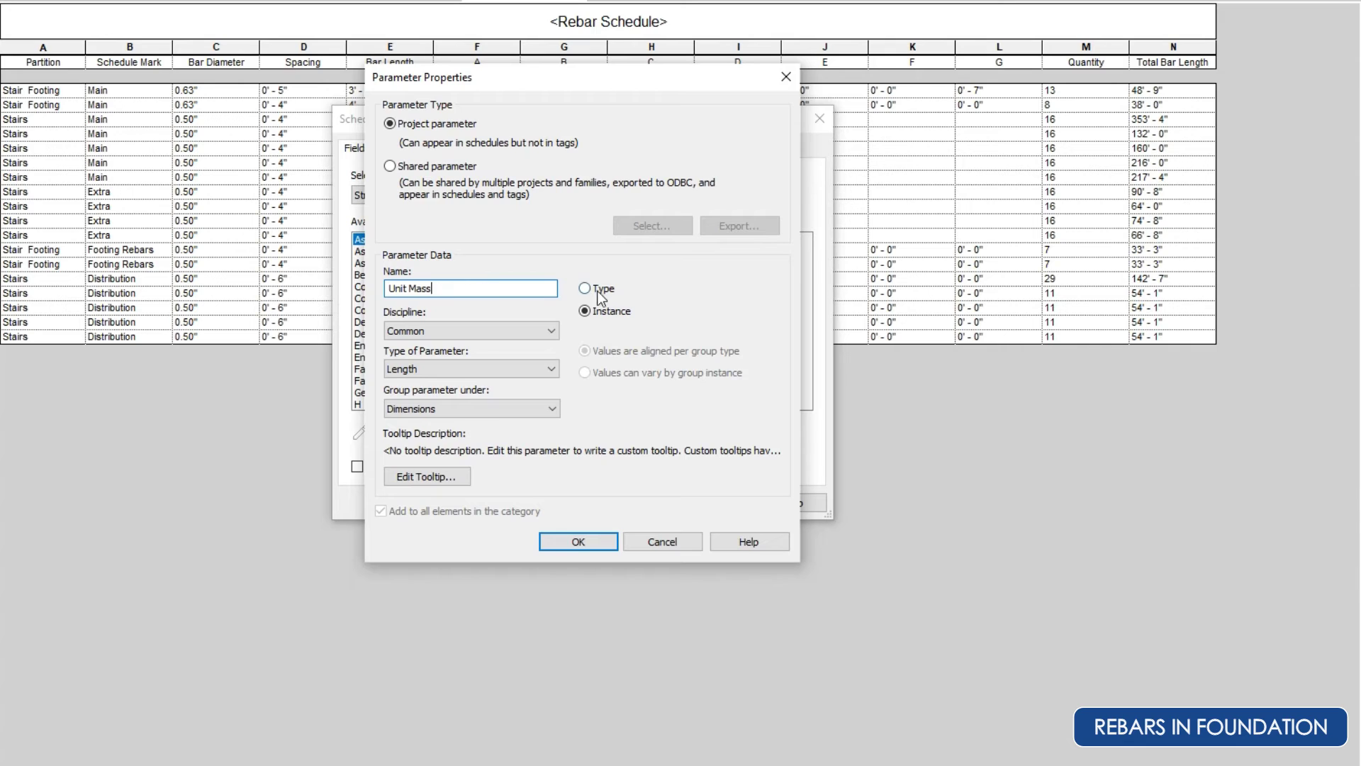
click(471, 331)
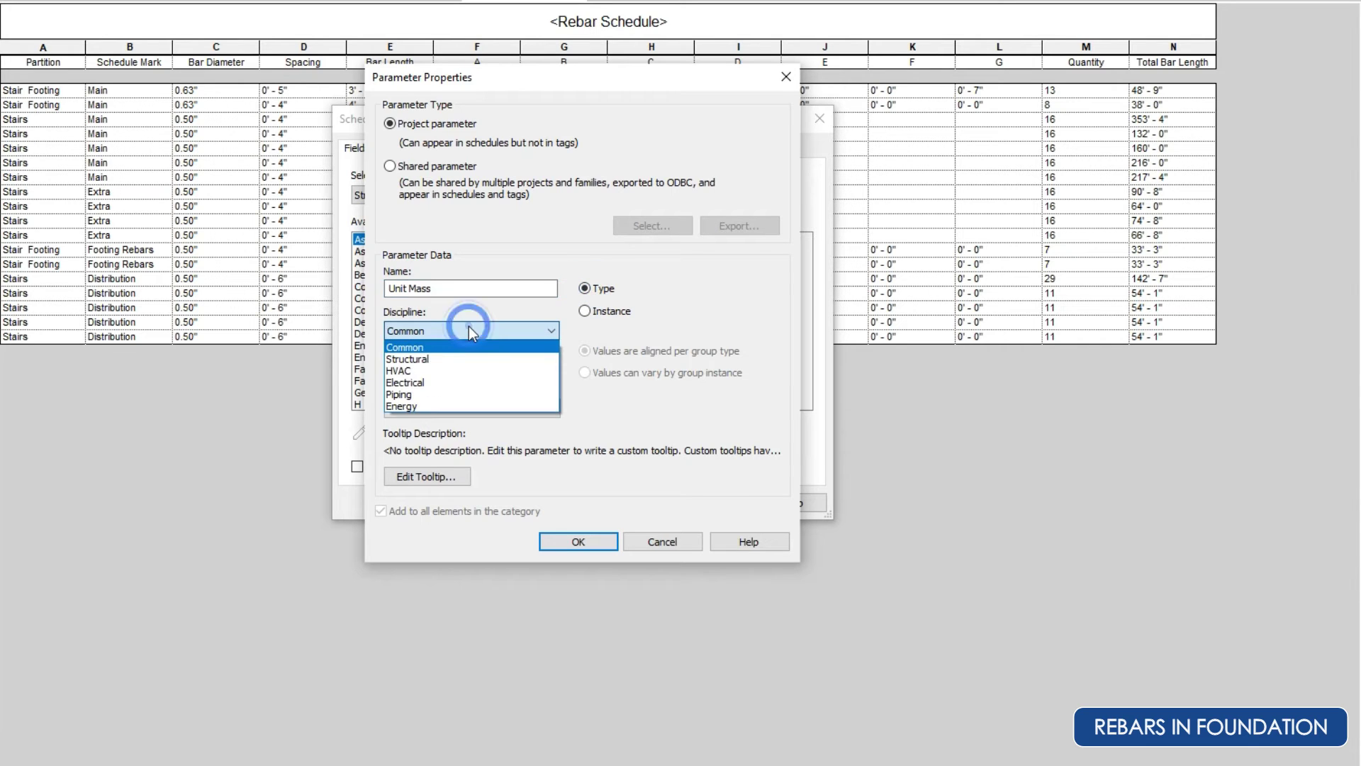
click(433, 358)
click(439, 368)
scroll(441, 532, down, 4)
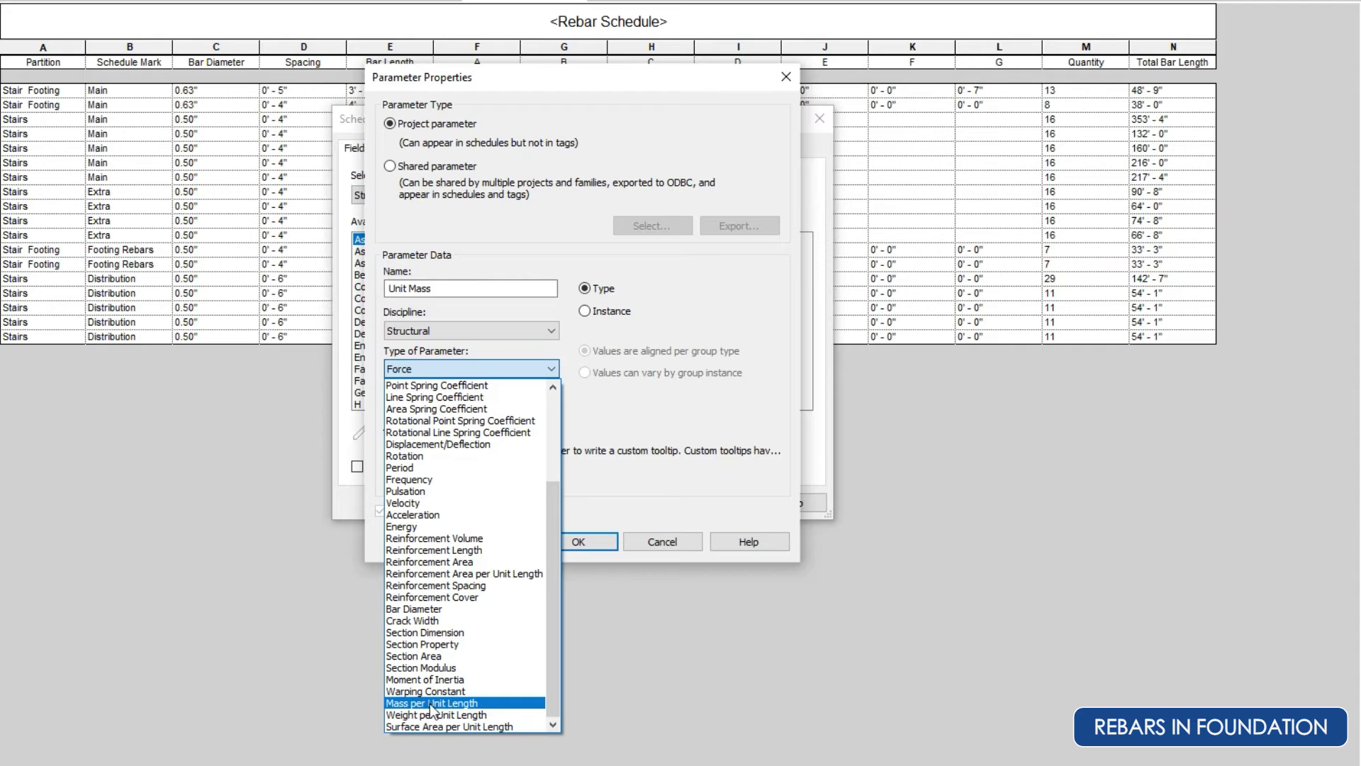
click(432, 703)
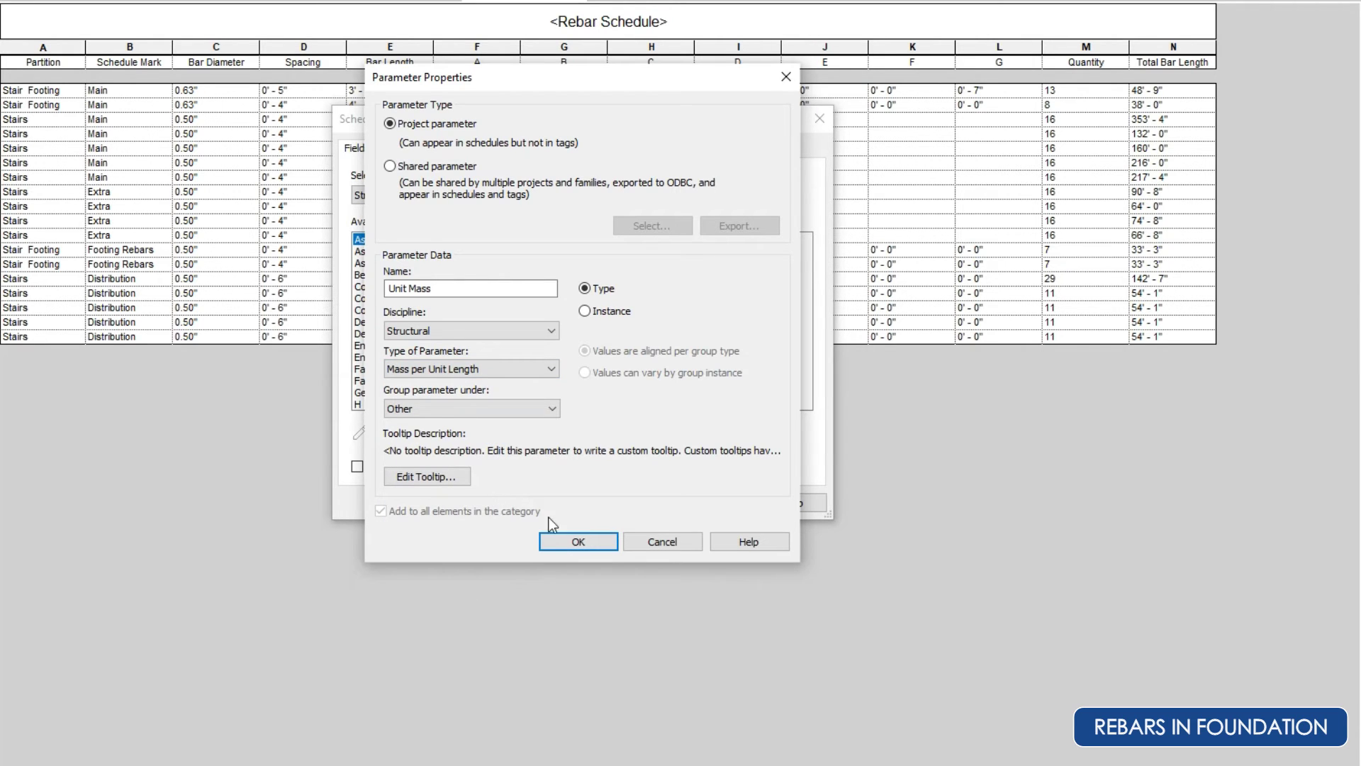
click(577, 541)
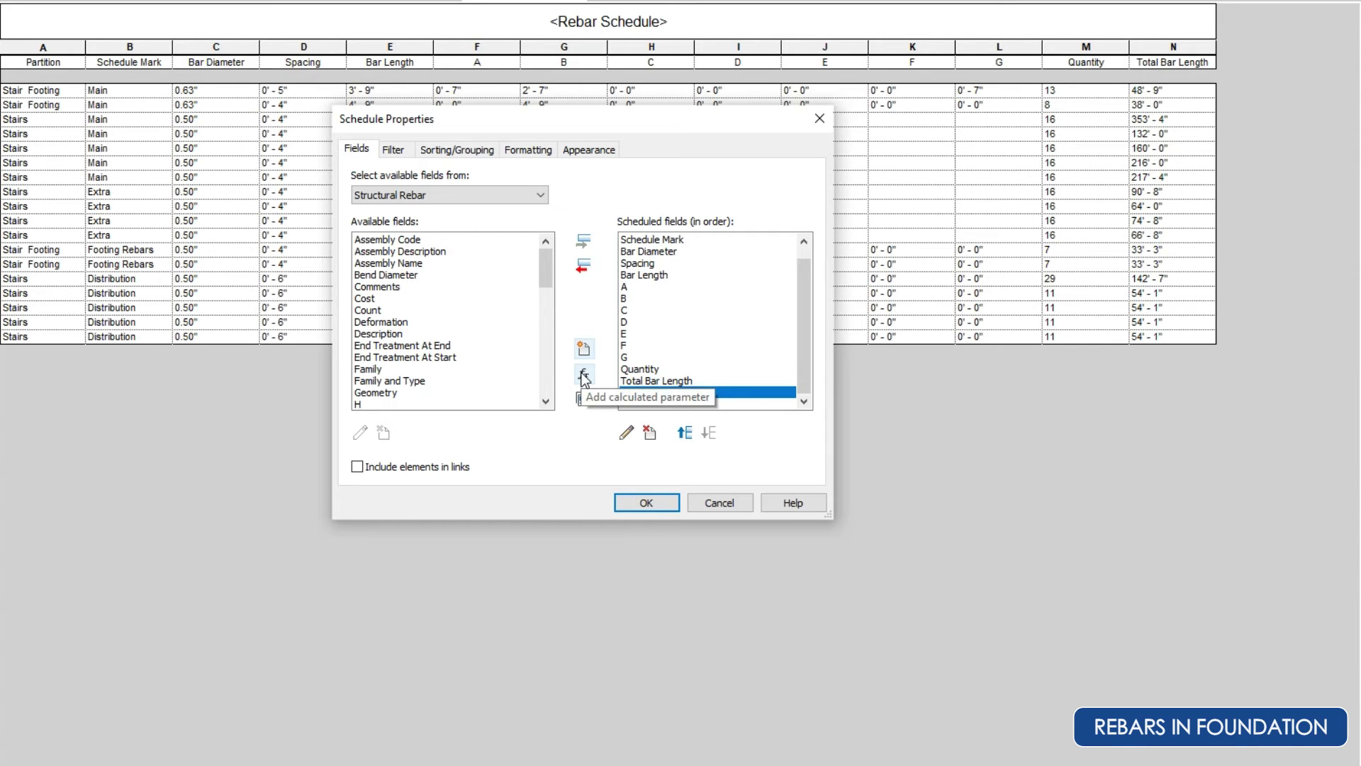
Start a calculated formula field named Total Mass with discipline Structural and type Mass.
click(585, 376)
click(567, 243)
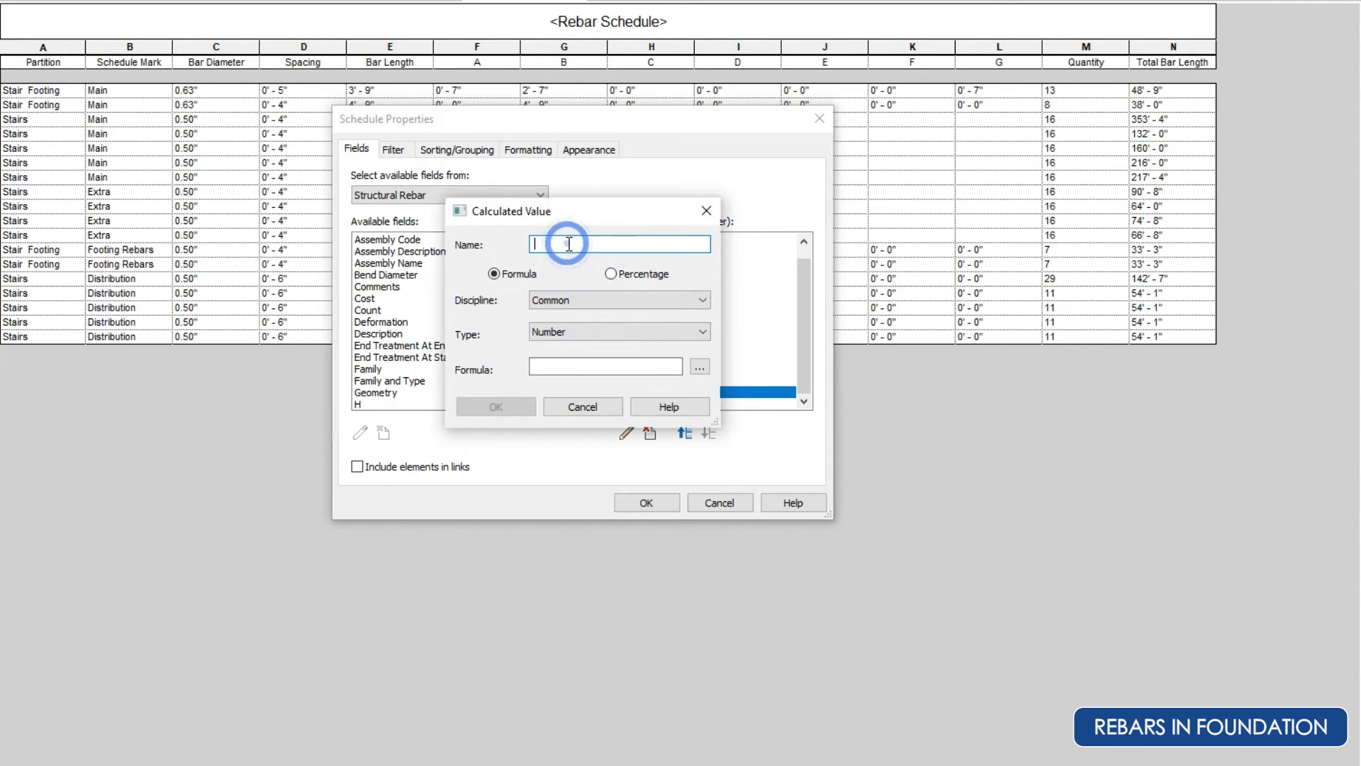
text(Total M)
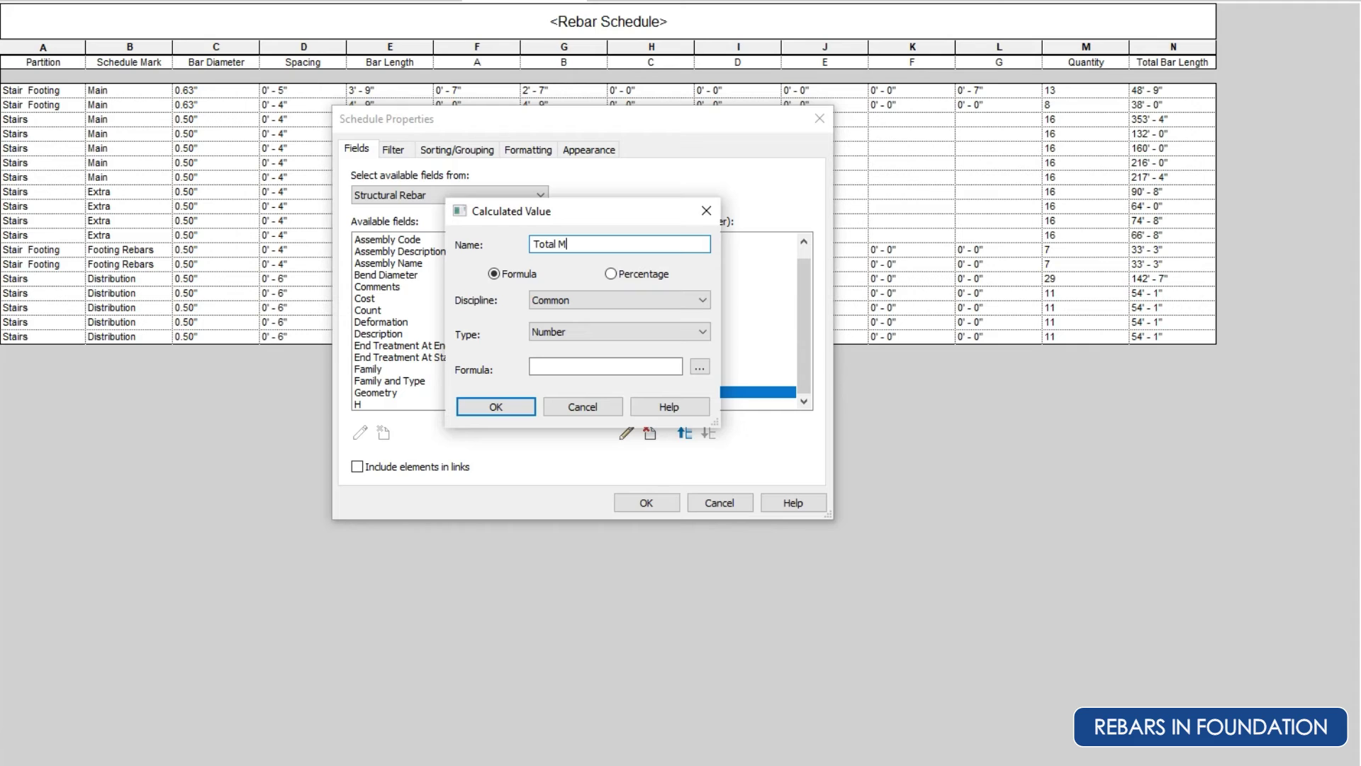
click(585, 296)
click(572, 326)
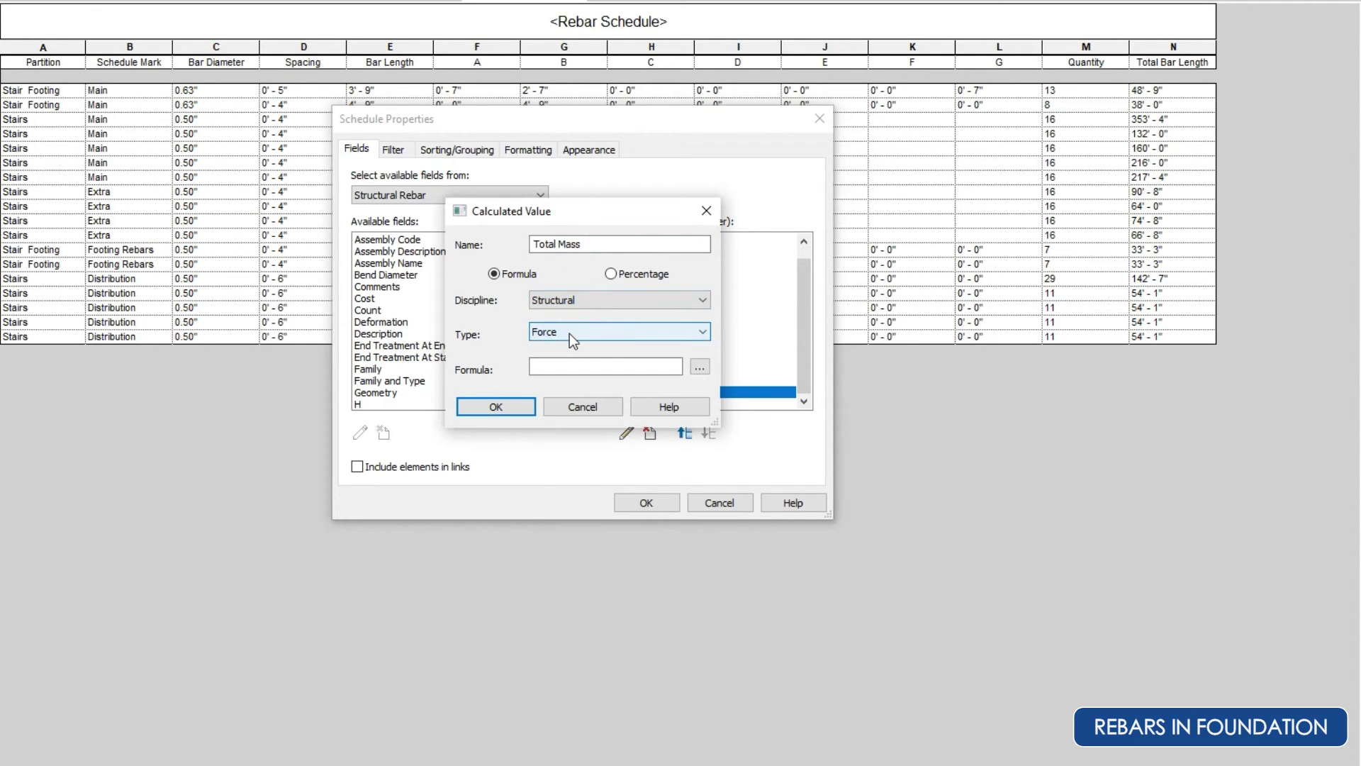
click(569, 333)
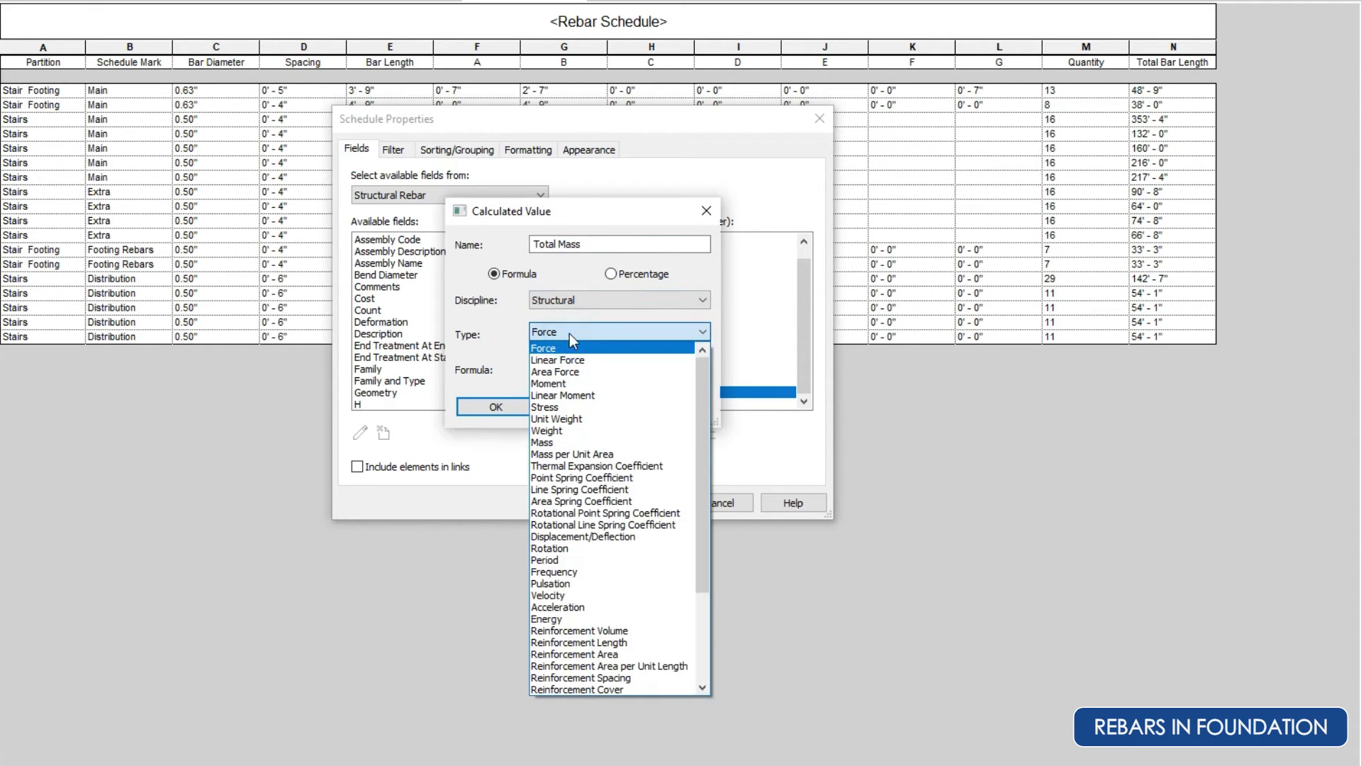
click(560, 440)
Set the Total Mass formula to Total Bar Length * Unit Mass and add the calculated field to the schedule.
click(642, 366)
click(700, 367)
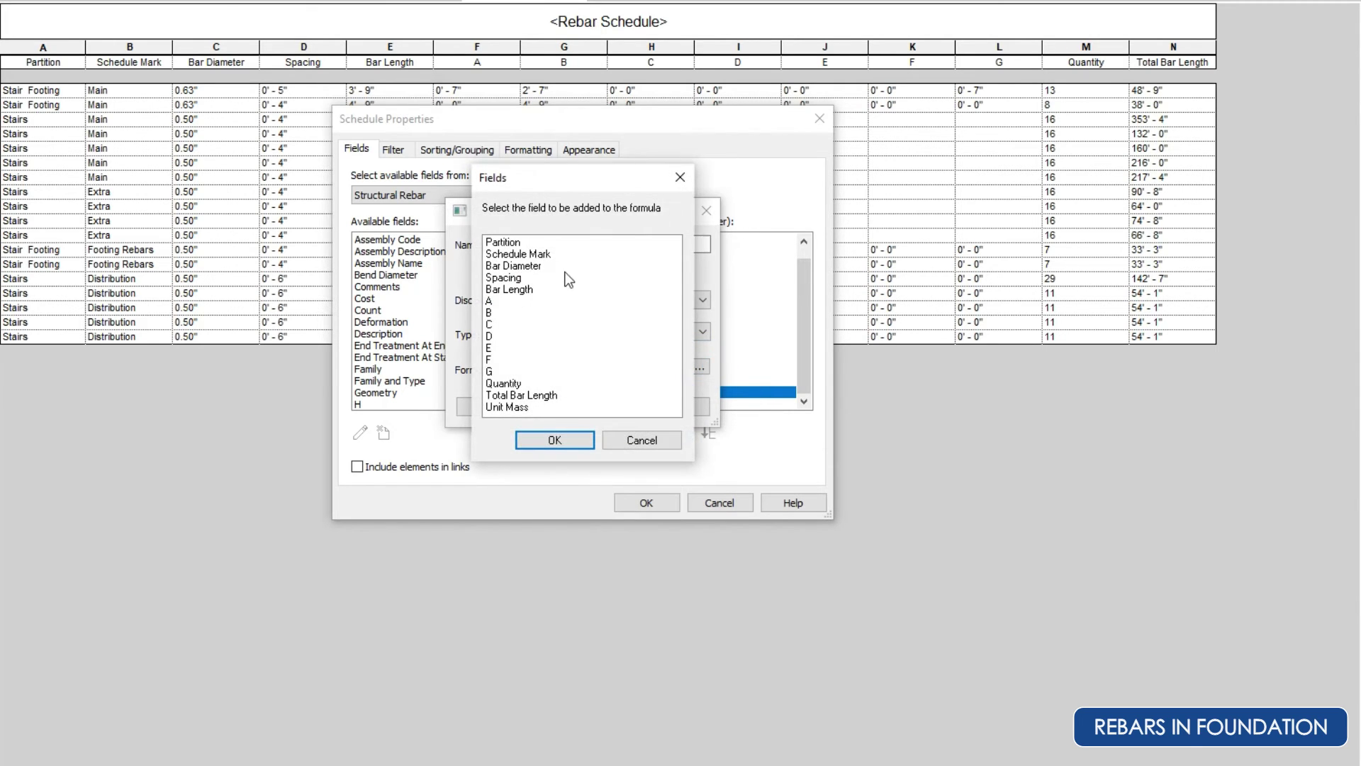
click(514, 396)
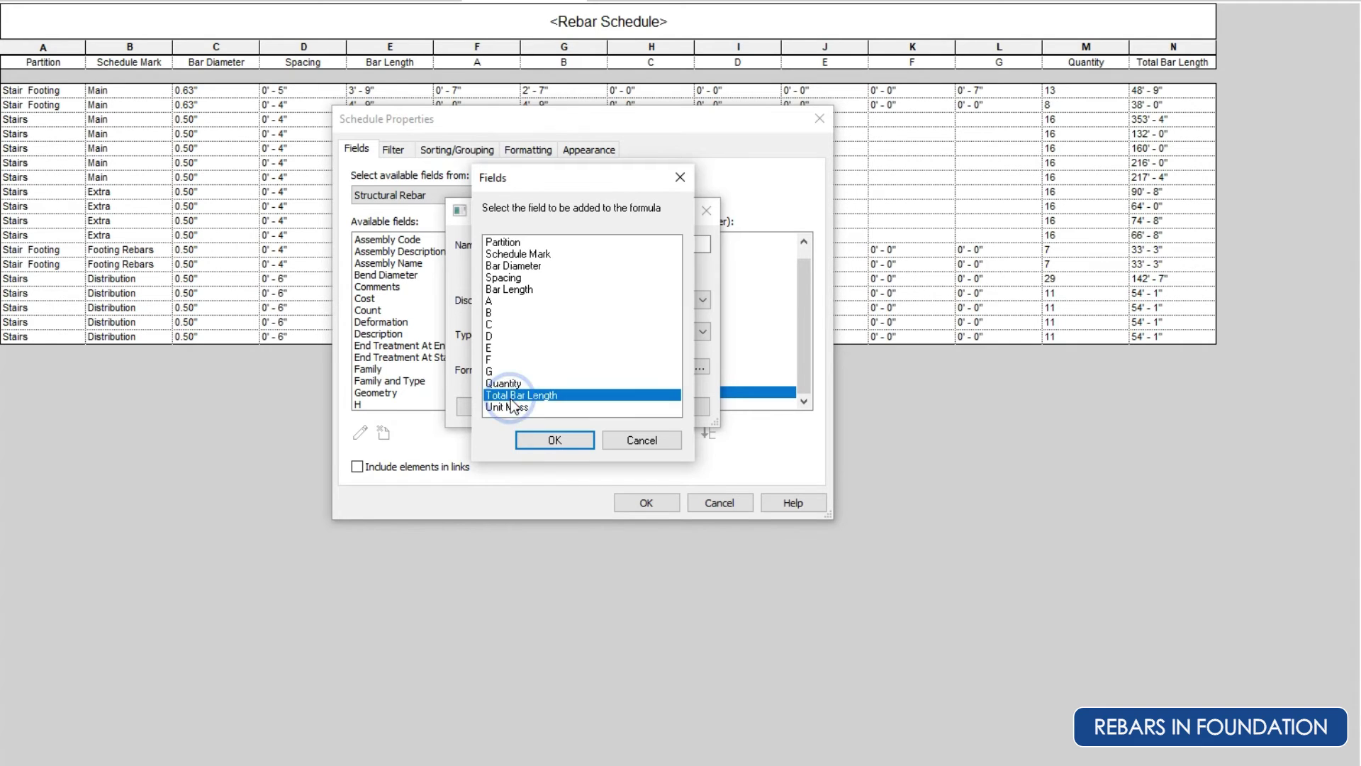
click(553, 440)
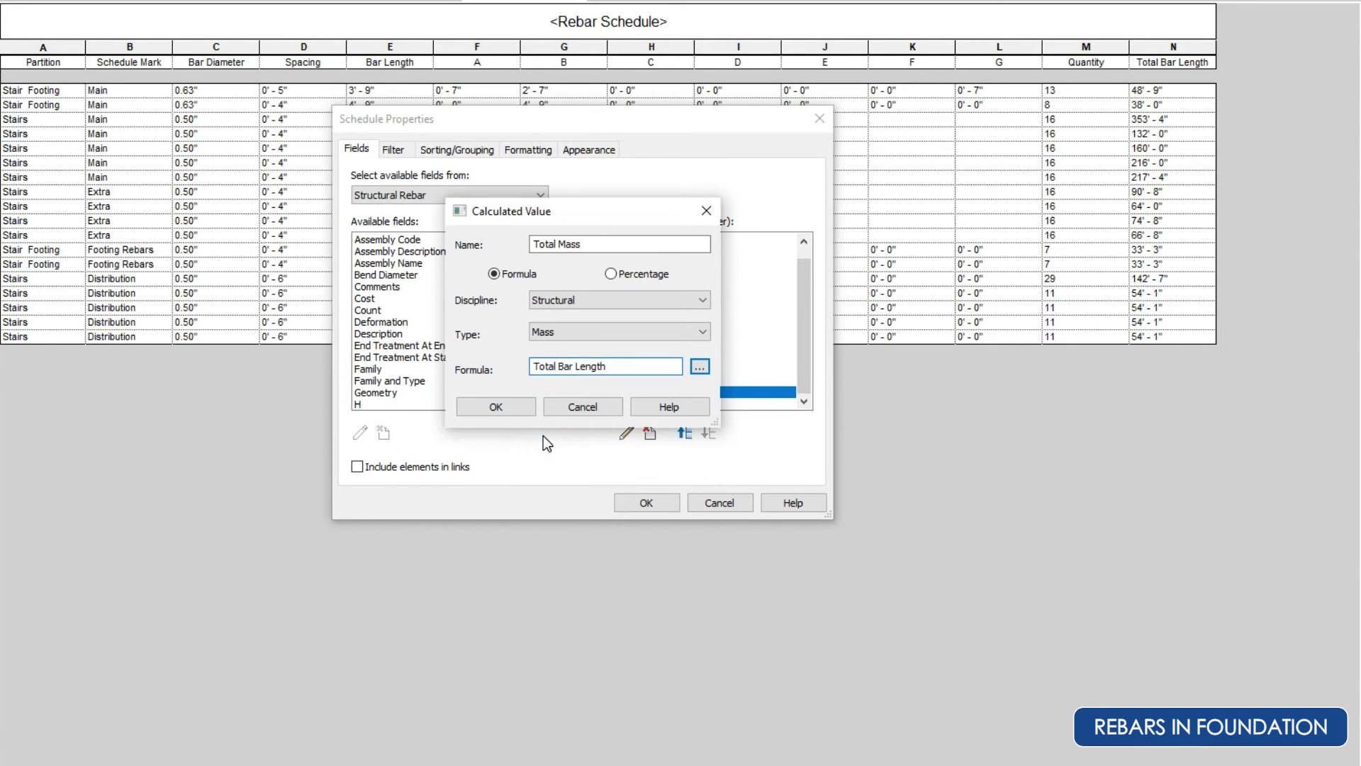
text(*)
click(700, 367)
click(516, 407)
click(552, 440)
click(495, 407)
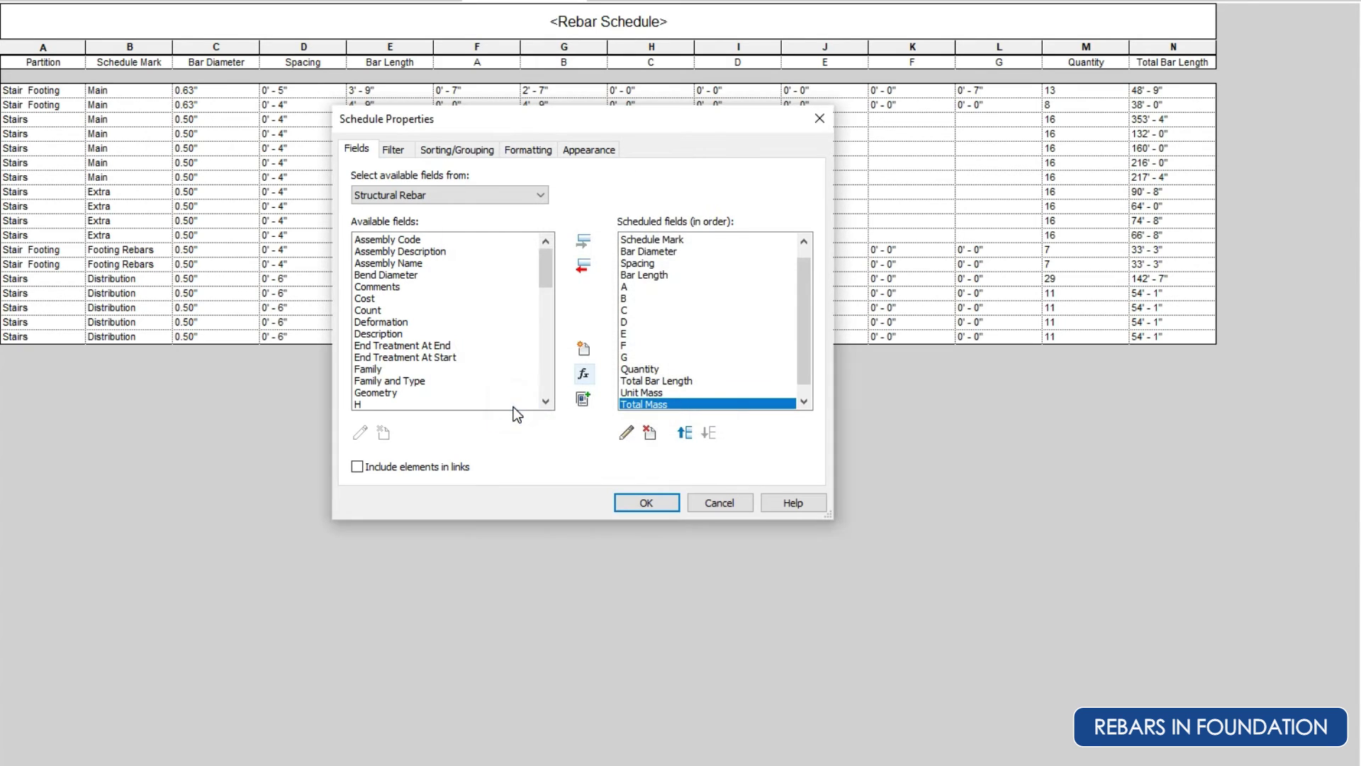
scroll(677, 392, down, 1)
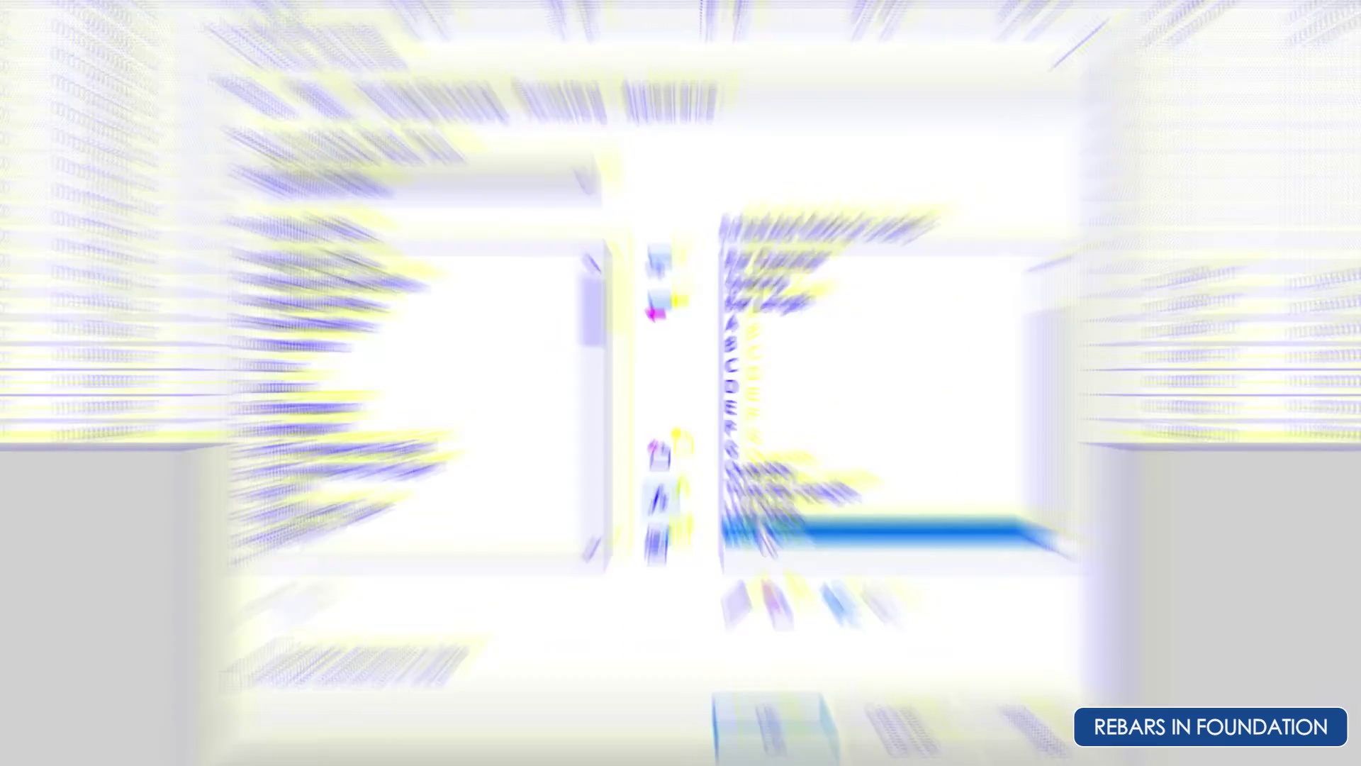
Apply the schedule field changes and resize the Rebar Schedule's columns to suit their contents.
click(646, 502)
scroll(1261, 188, right, 1)
drag(472, 177, 438, 178)
mouse_move(532, 177)
mouse_down()
mouse_move(511, 177)
mouse_move(542, 178)
mouse_up()
mouse_move(610, 177)
mouse_down()
mouse_move(579, 177)
mouse_move(613, 173)
mouse_up()
drag(682, 174, 736, 172)
drag(804, 172, 777, 172)
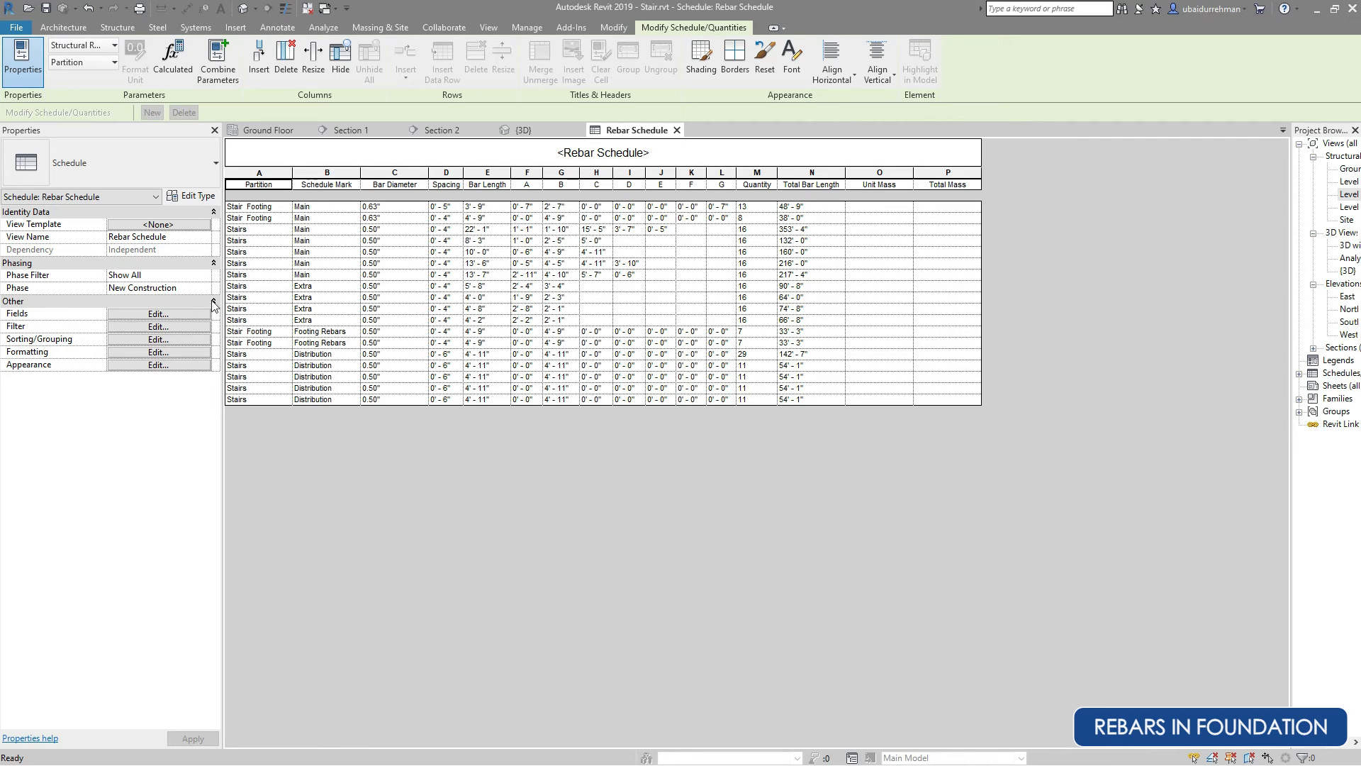
Reopen the schedule's field settings and add the Shape field after Total Mass.
click(174, 315)
scroll(525, 412, down, 10)
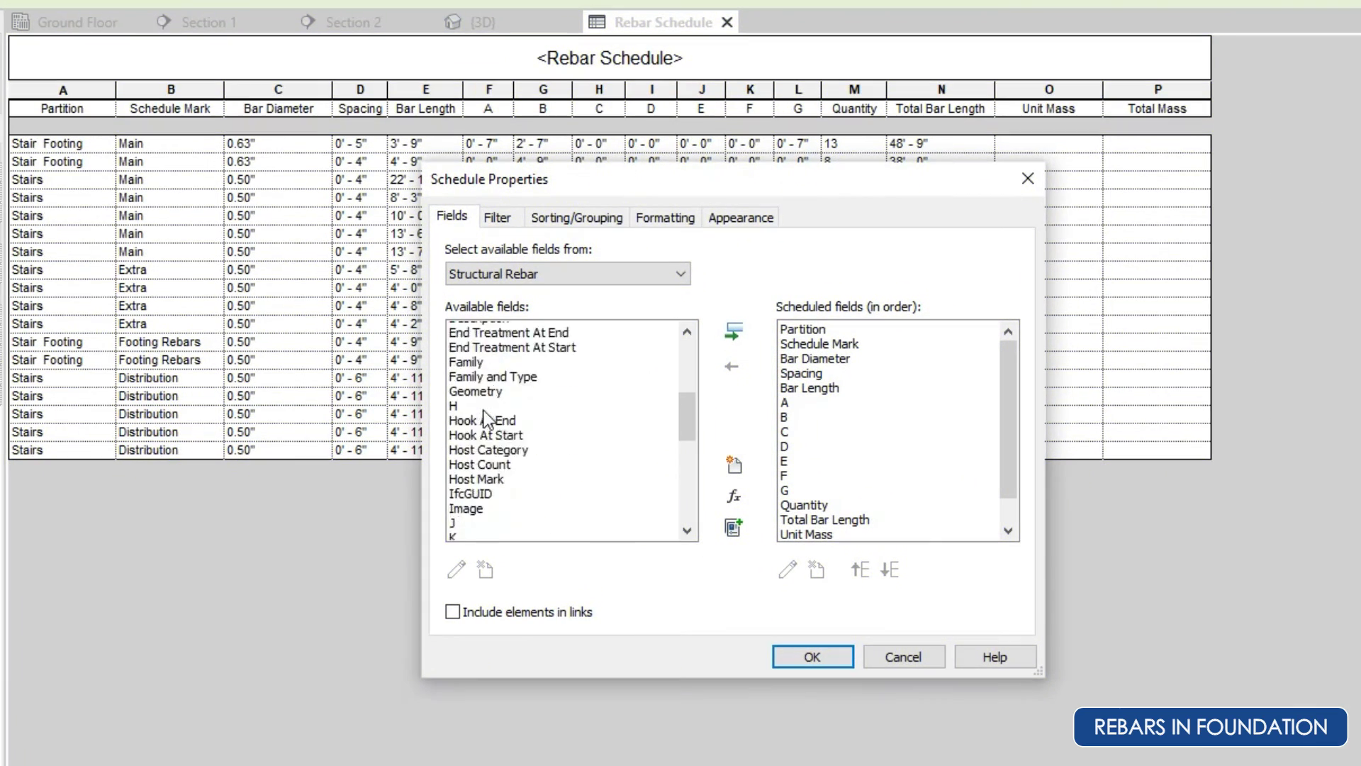
scroll(487, 470, down, 1)
click(471, 402)
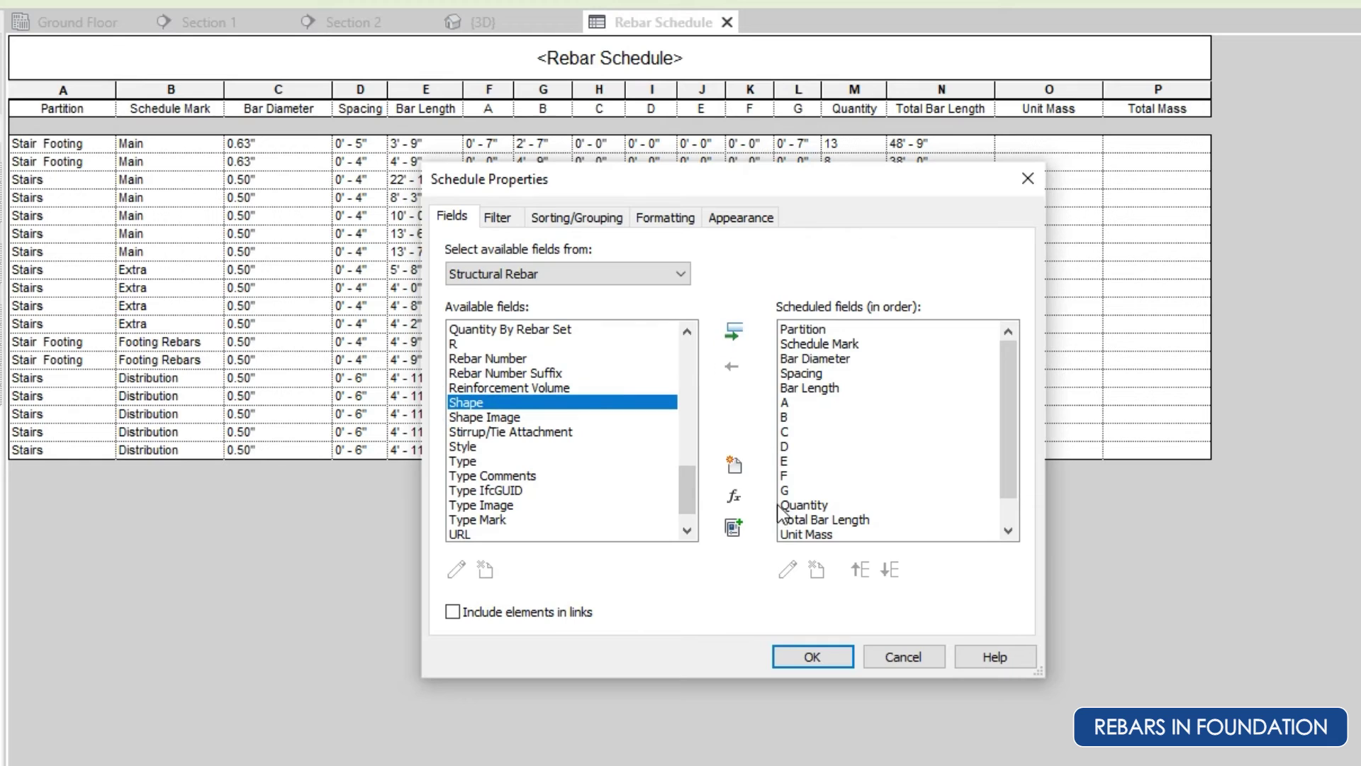
scroll(820, 530, down, 1)
click(817, 523)
click(734, 331)
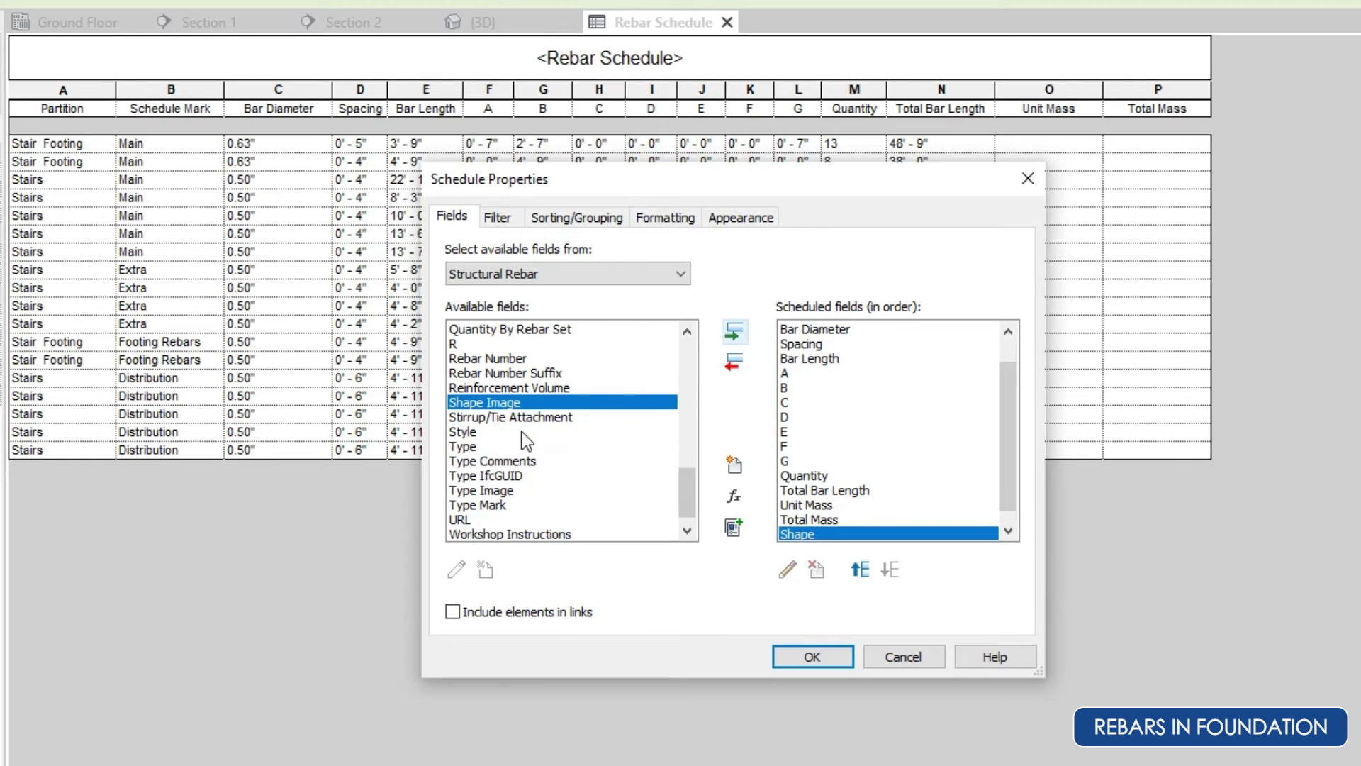
Add the Comments field after Shape and apply the updated field list to the schedule.
scroll(522, 432, down, 1)
scroll(516, 424, up, 12)
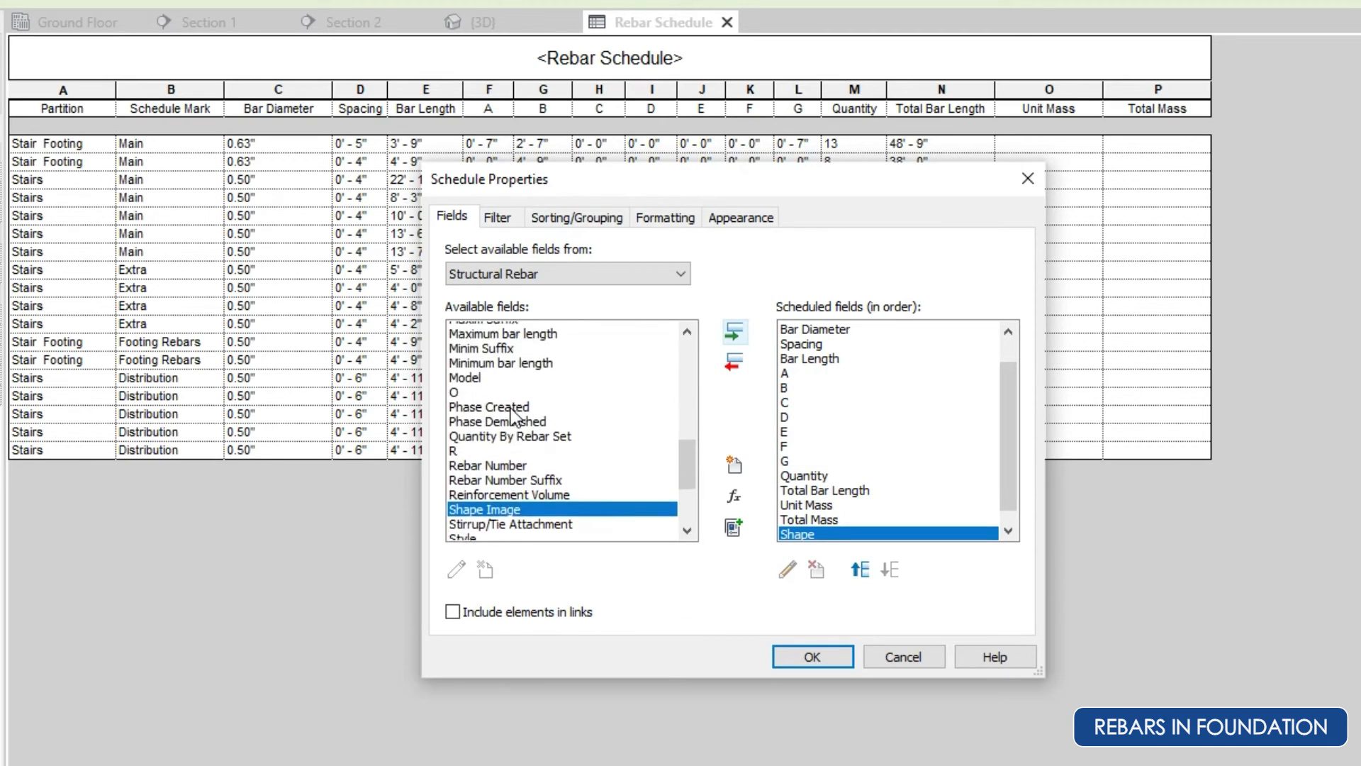
scroll(515, 418, up, 1)
click(482, 387)
click(734, 331)
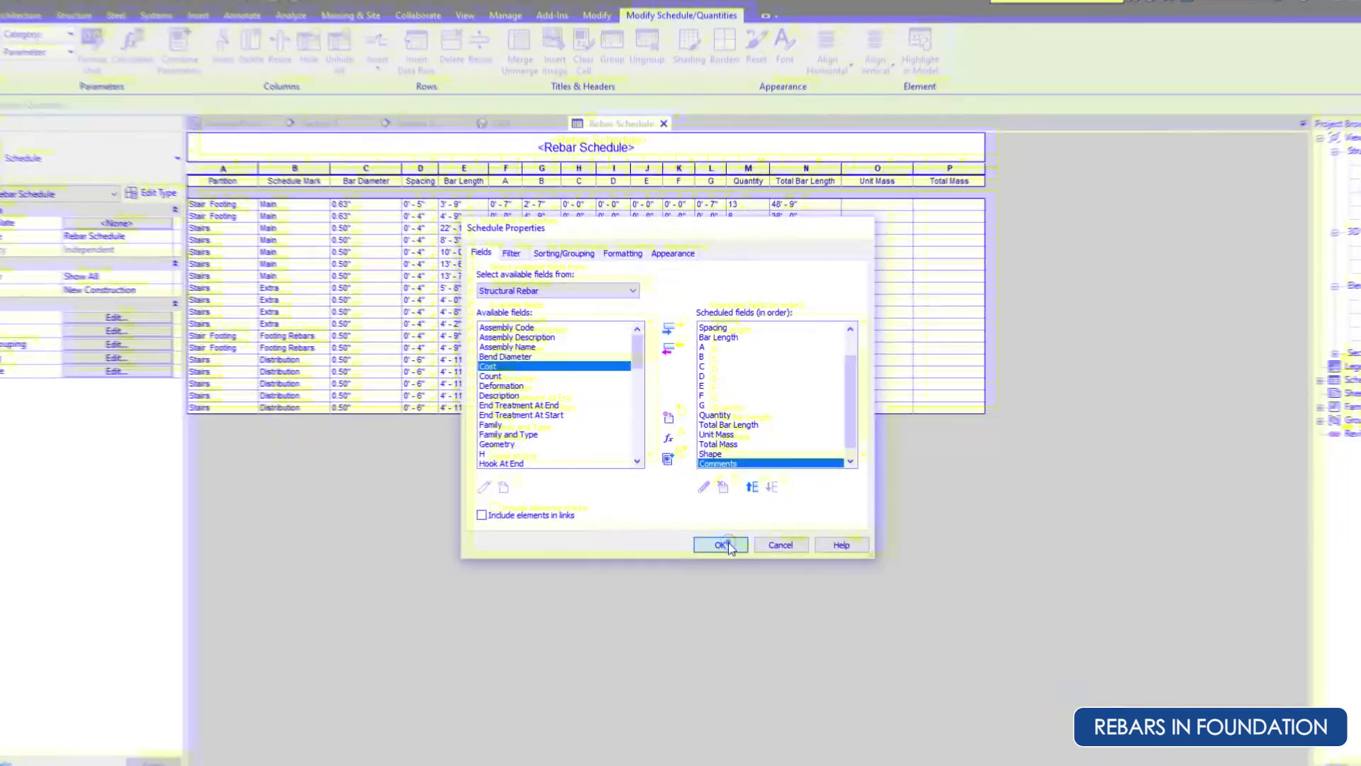
click(813, 657)
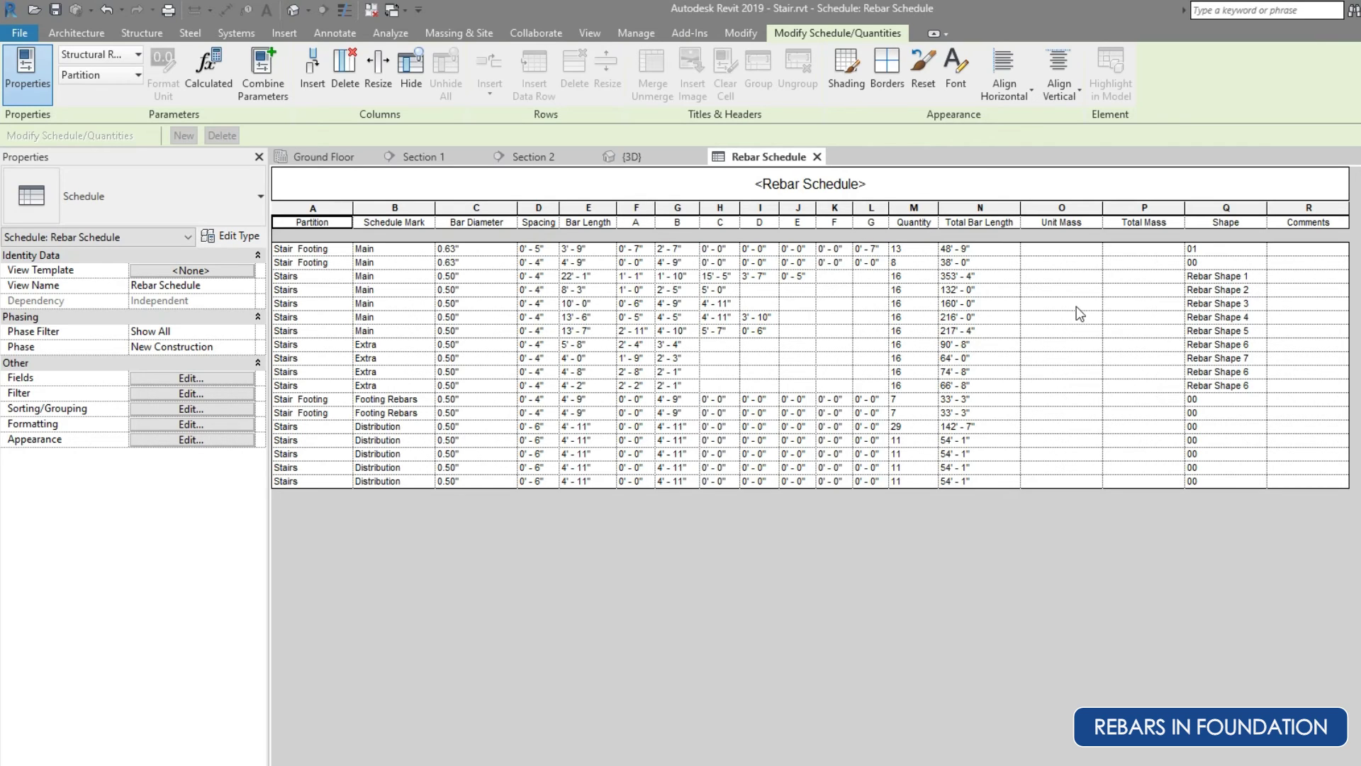
Format the Unit Mass column independently of project settings, in pounds per foot with 3 decimal places, lb/ft symbol and suppressed trailing zeros.
click(1062, 251)
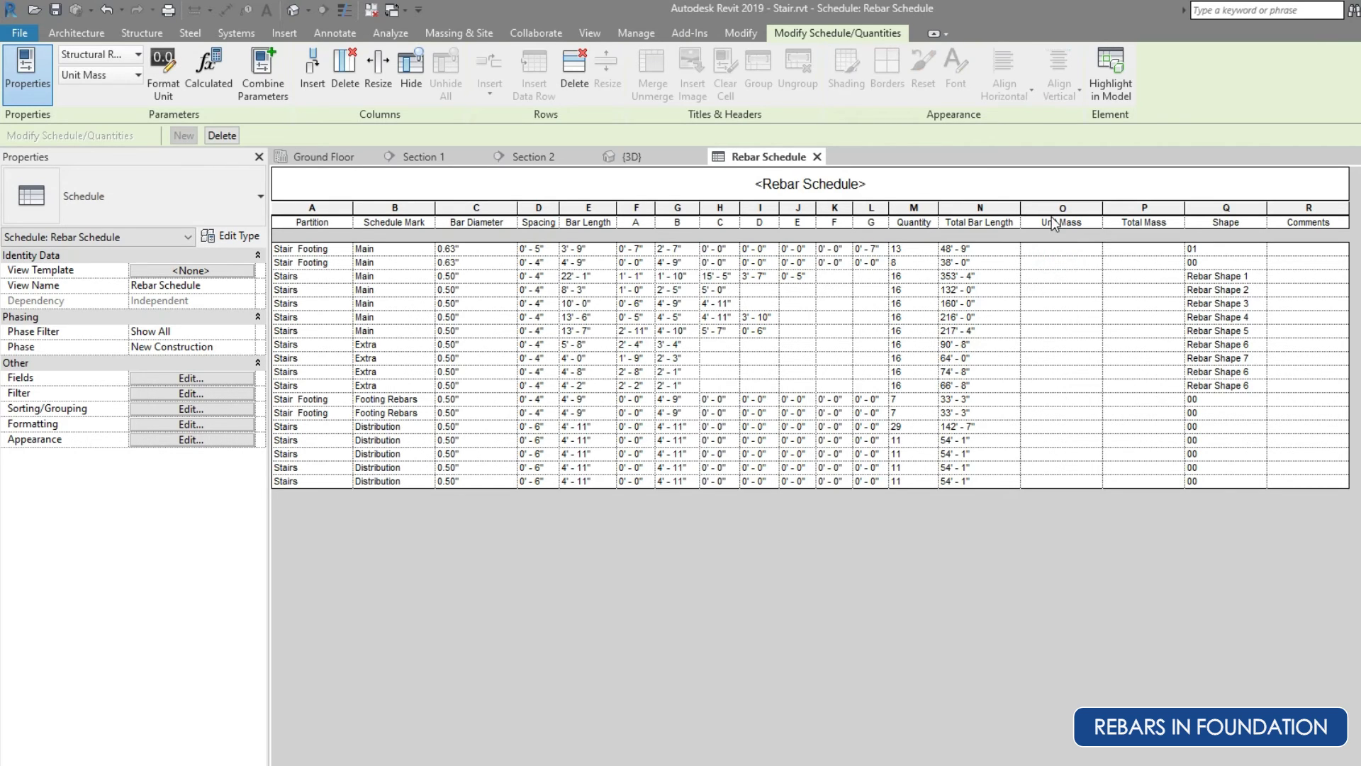
click(163, 71)
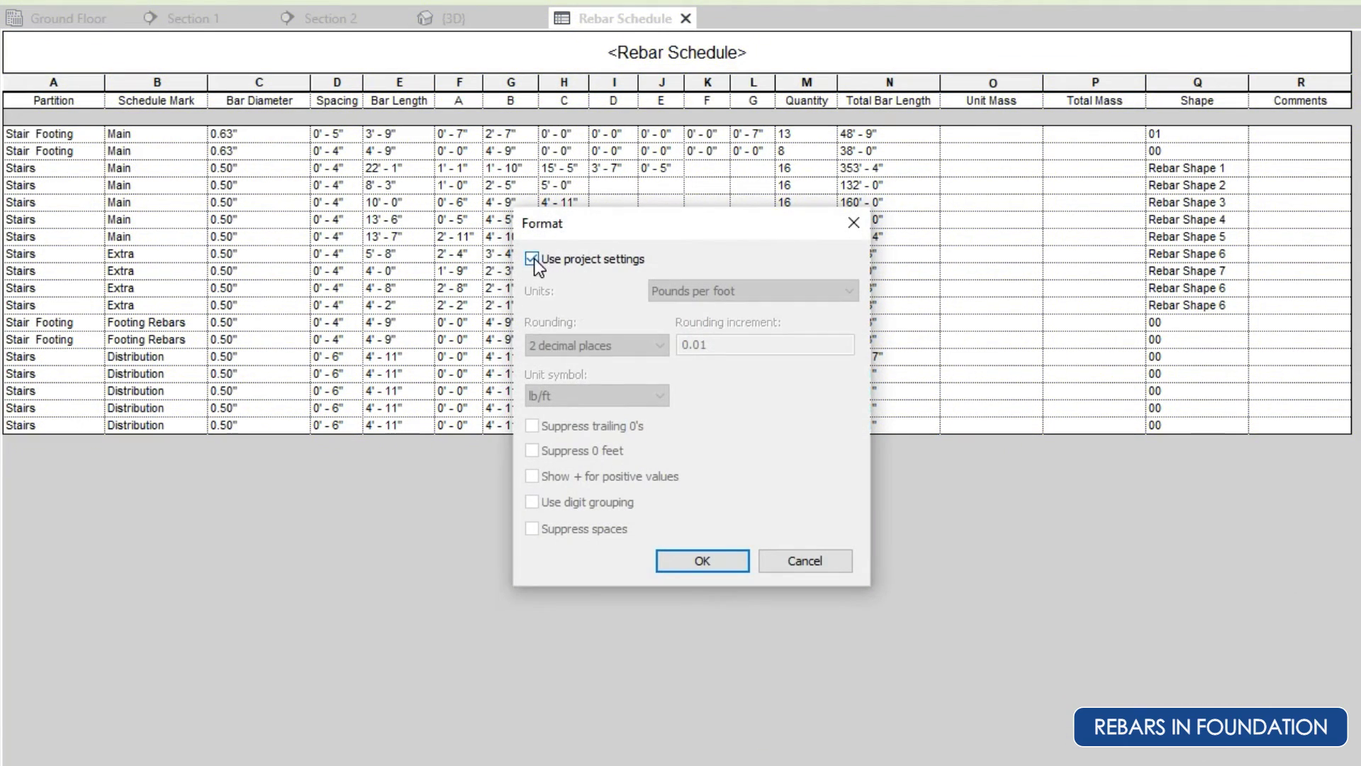
click(532, 260)
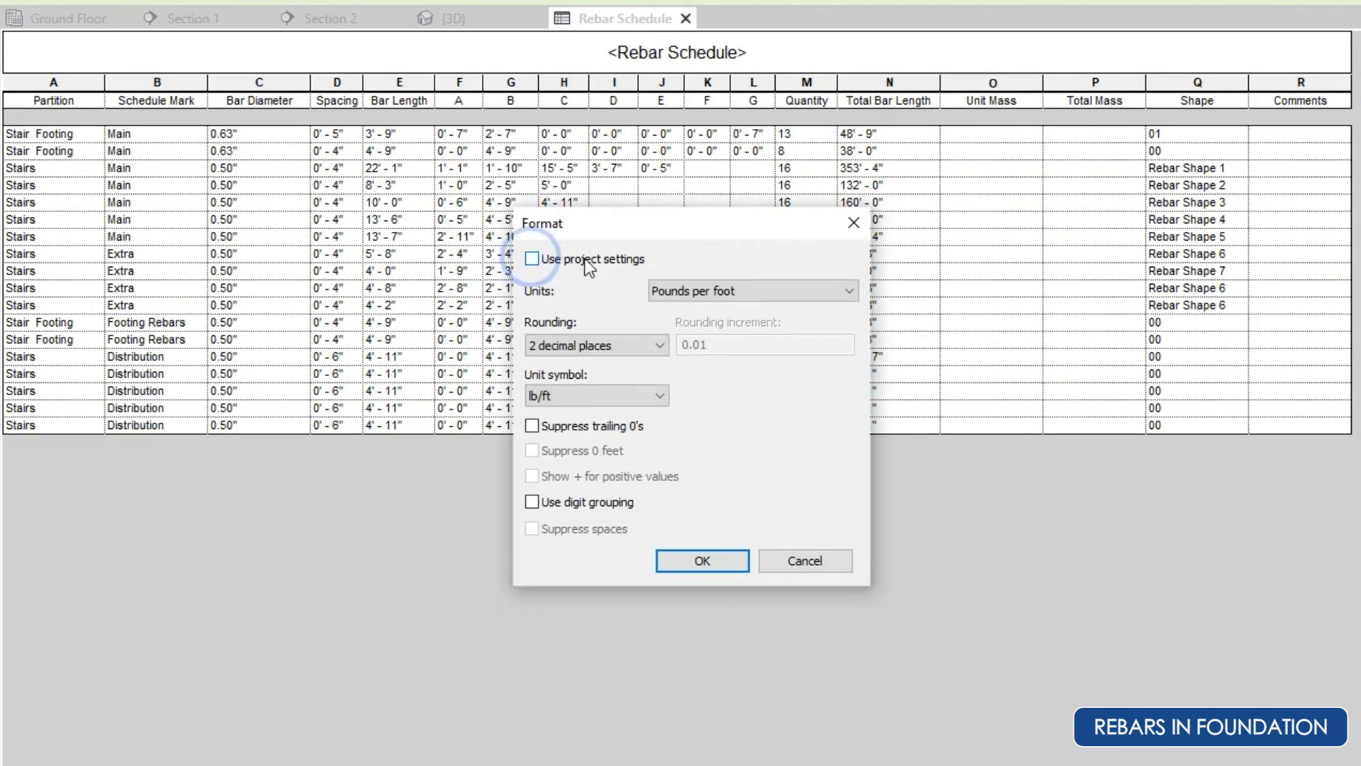
click(591, 346)
click(566, 448)
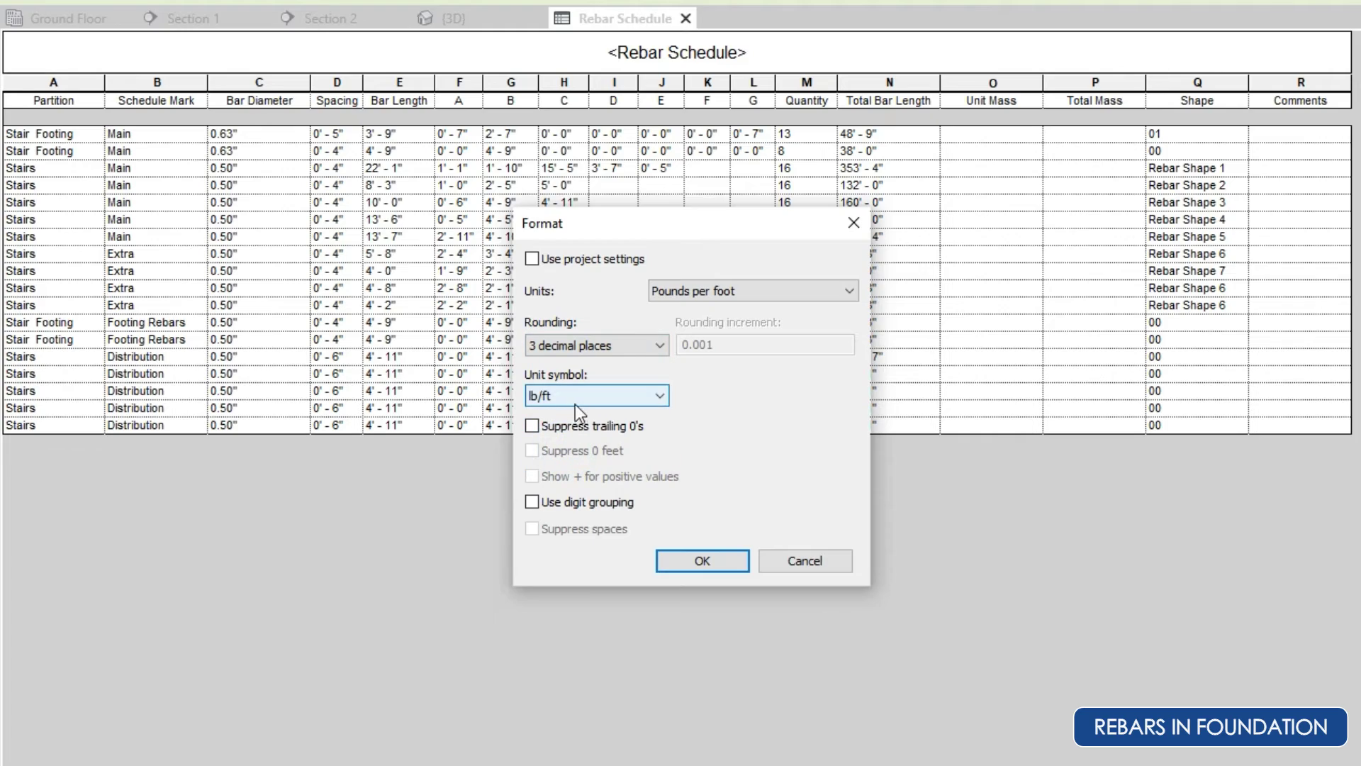
click(533, 426)
click(680, 561)
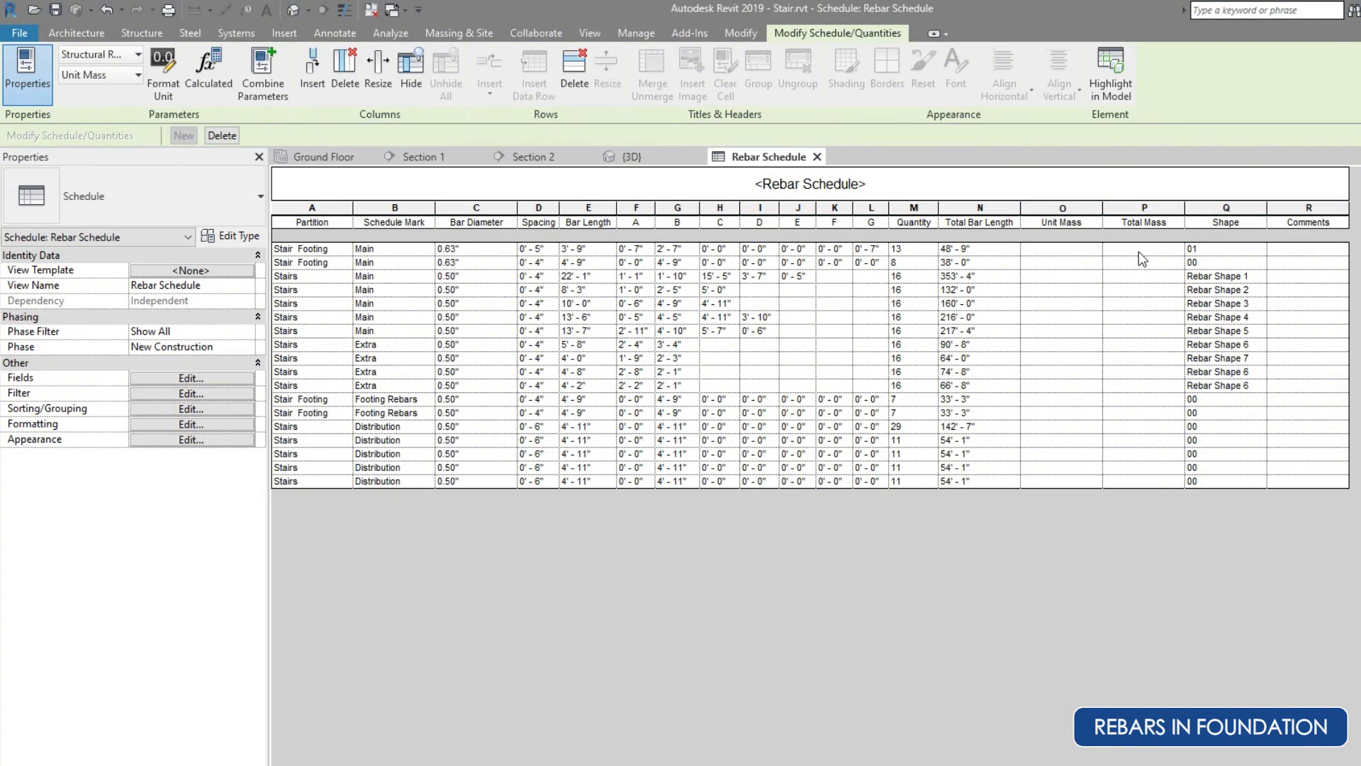
Format the Total Mass column independently of project settings, in kilograms with 3 decimal places, kg symbol and suppressed trailing zeros.
click(1142, 251)
click(164, 69)
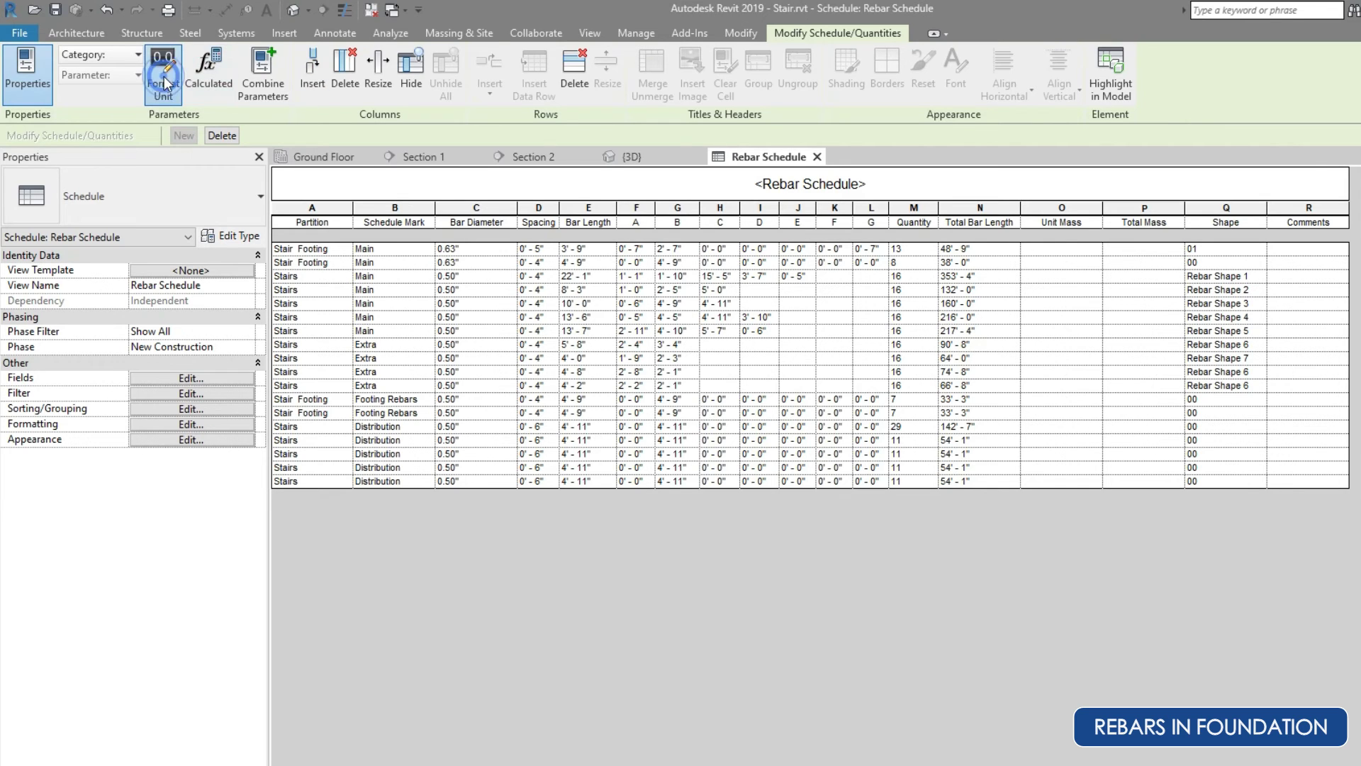
click(695, 349)
click(858, 374)
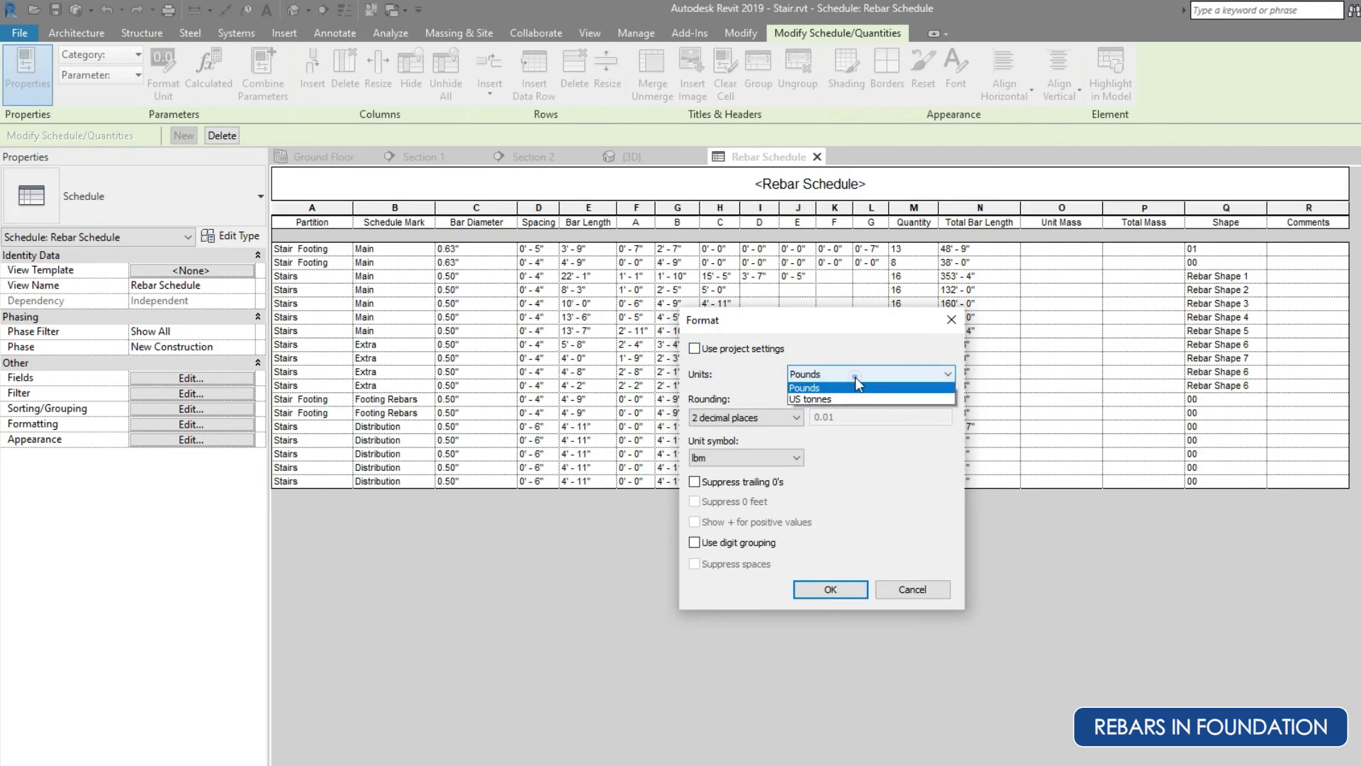
click(837, 392)
click(744, 417)
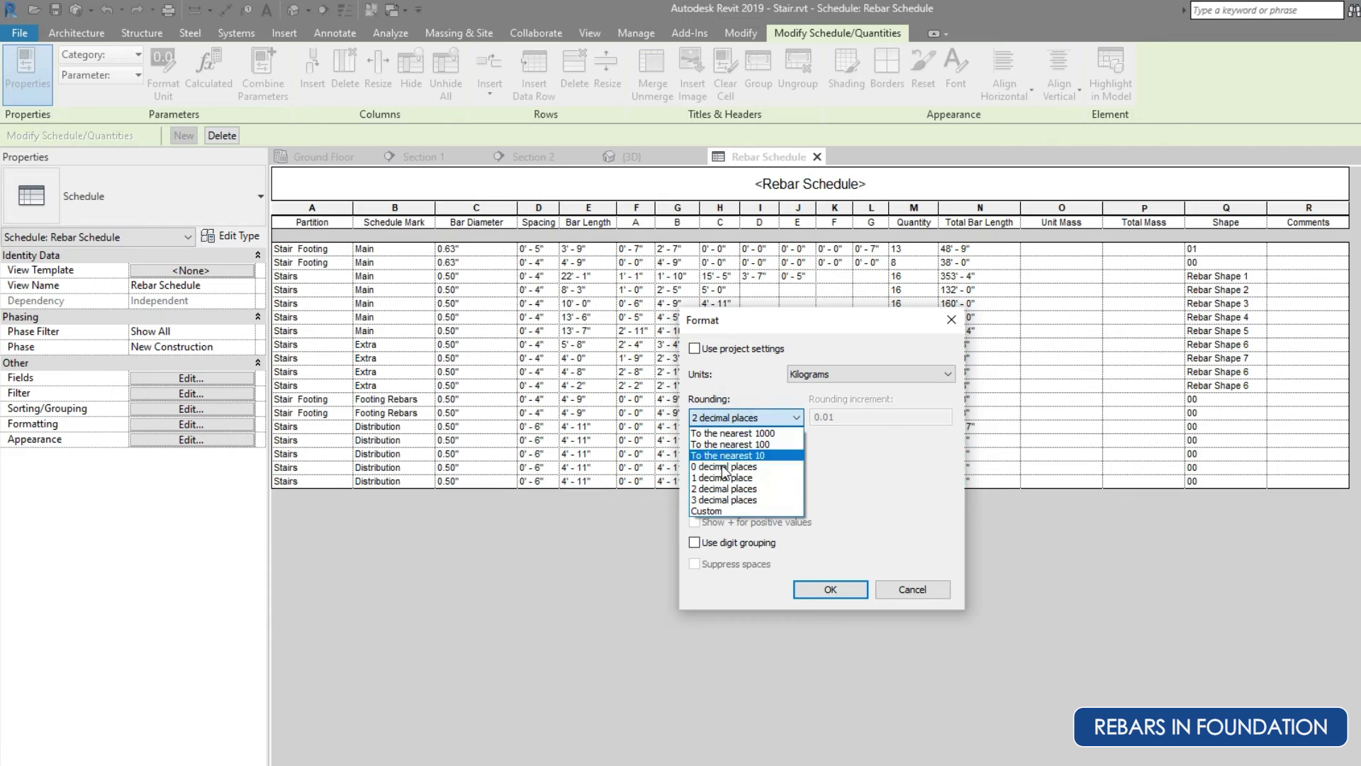
click(718, 489)
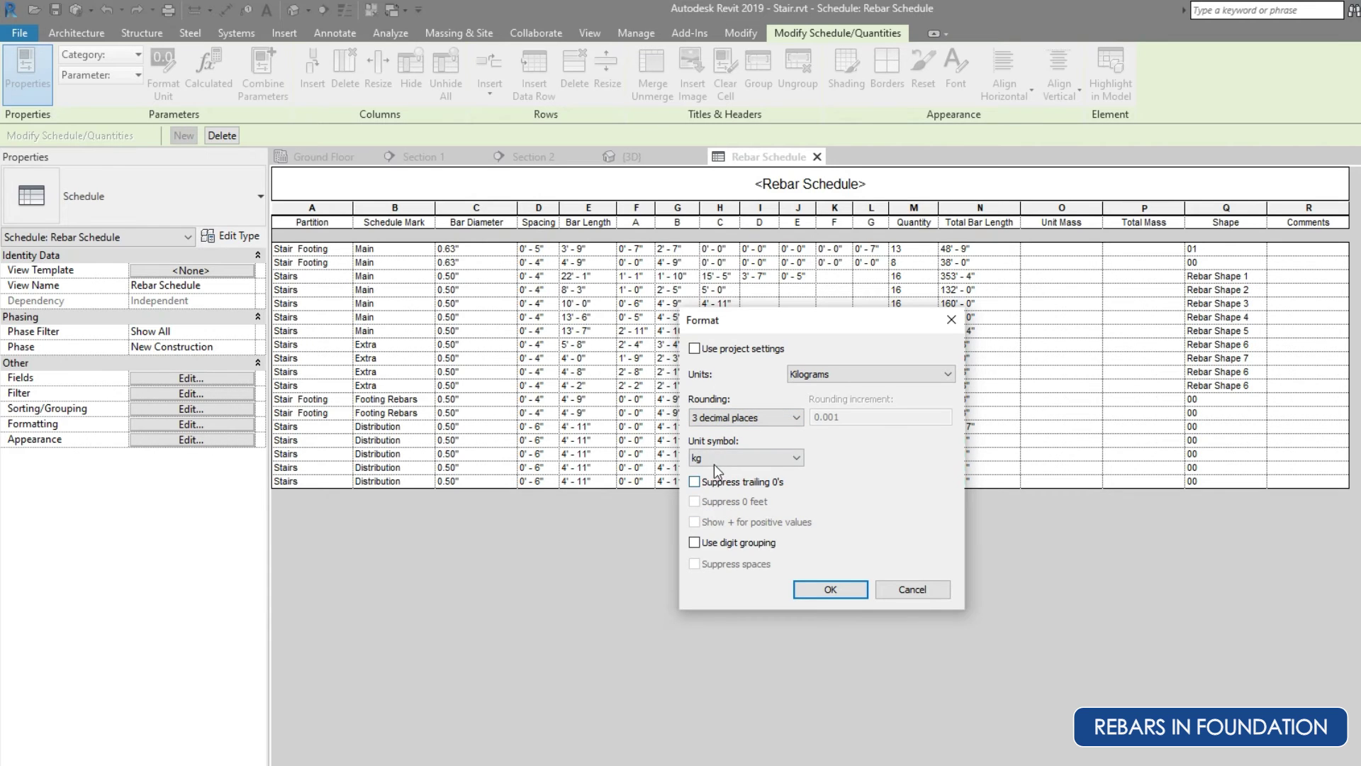
click(831, 590)
Set the Unit Mass of the 0.63-inch Stair Footing bars to 1.036 and apply it to all #5 rebars.
click(1051, 249)
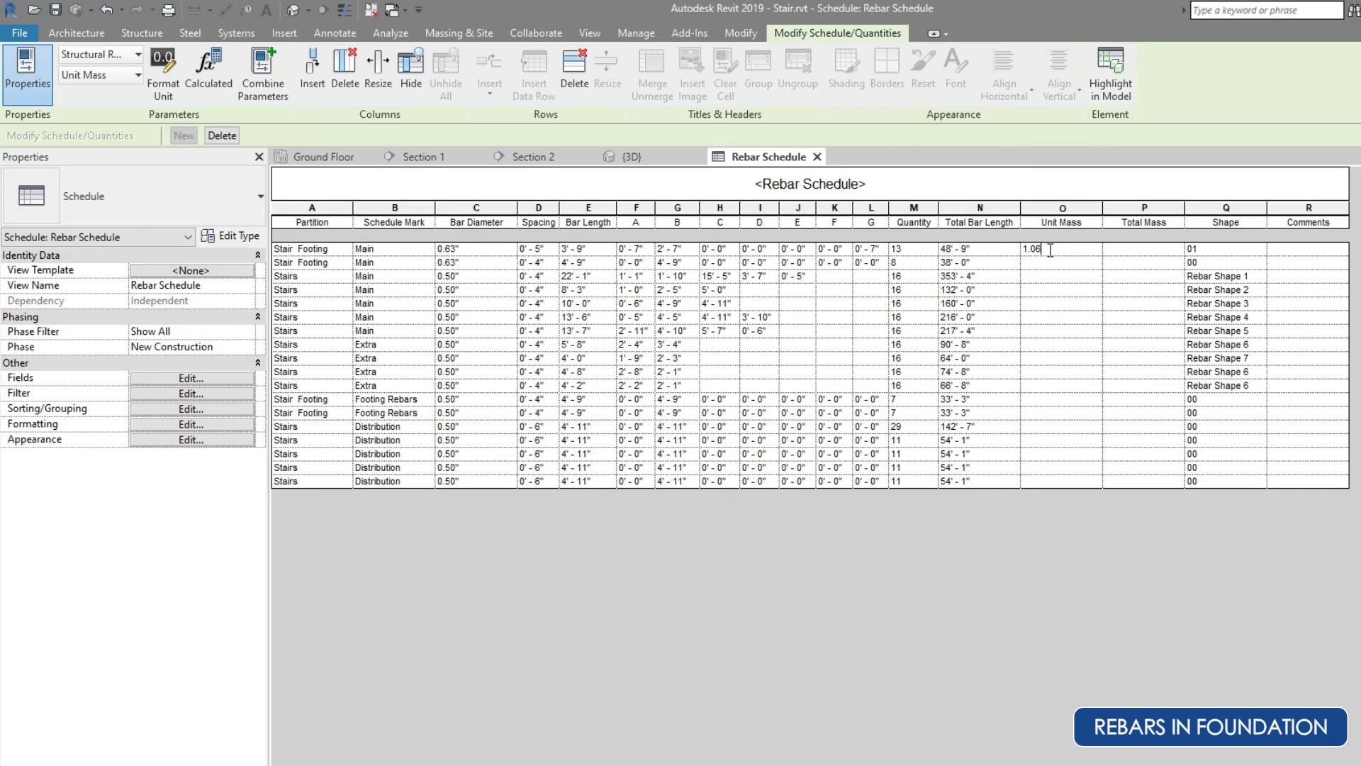
key(Return)
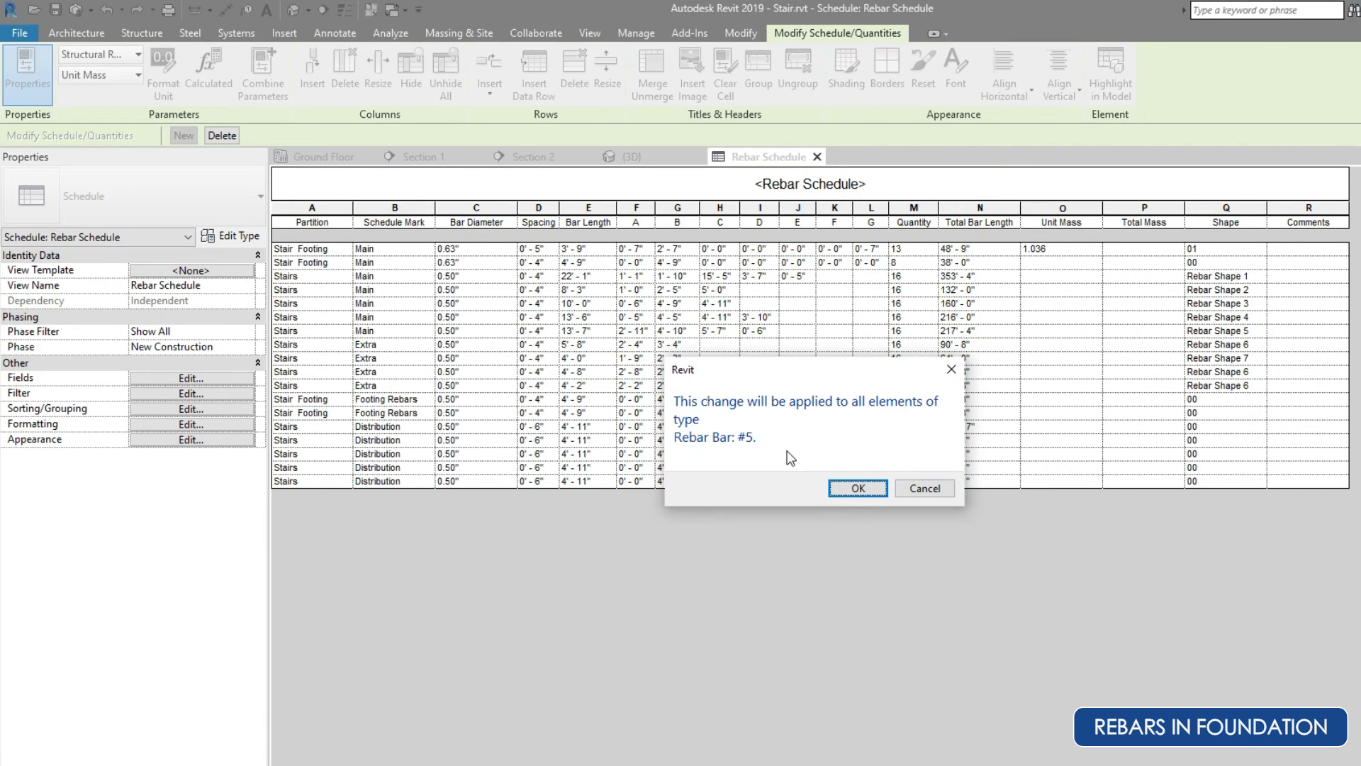
click(858, 488)
Set the Unit Mass of the 0.50-inch Stairs bars to .6666 and apply it to all rebars of that type.
click(1052, 275)
text(.6666)
key(Return)
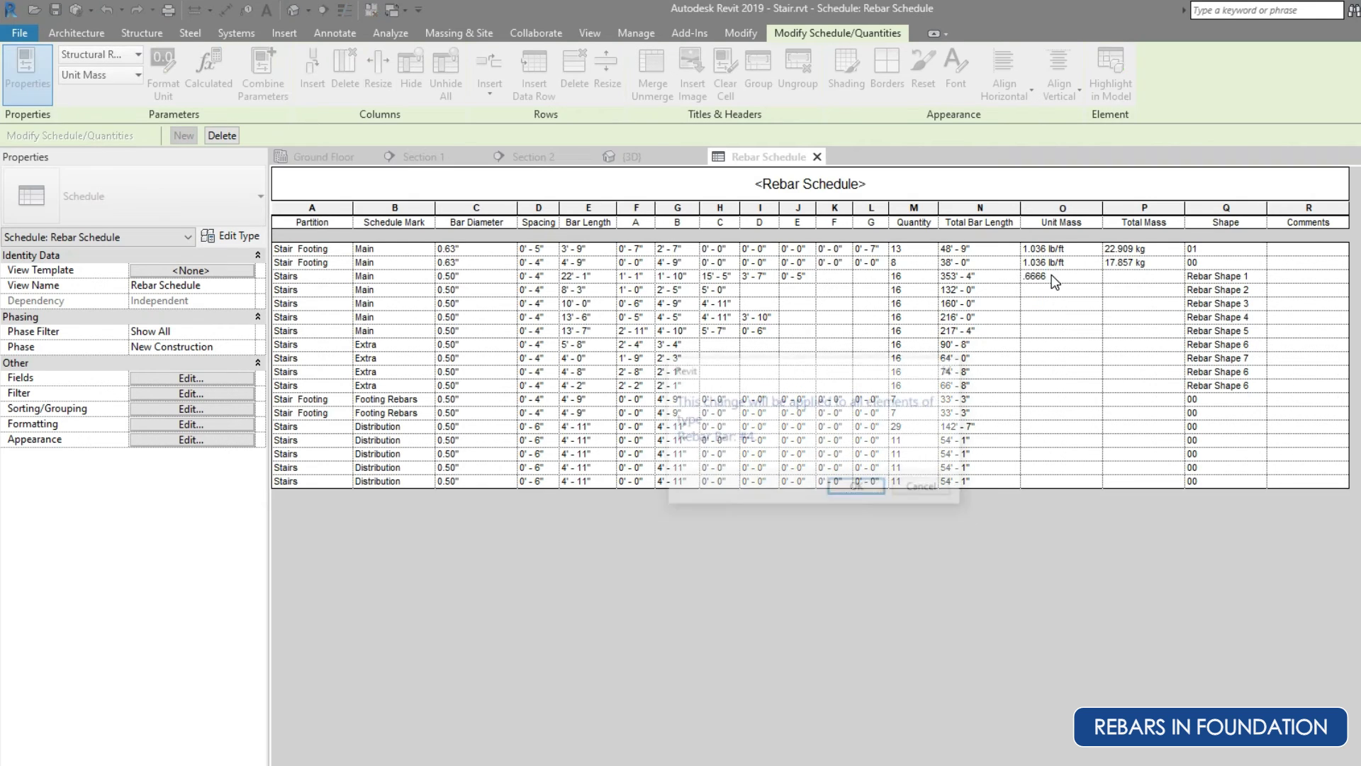
click(869, 489)
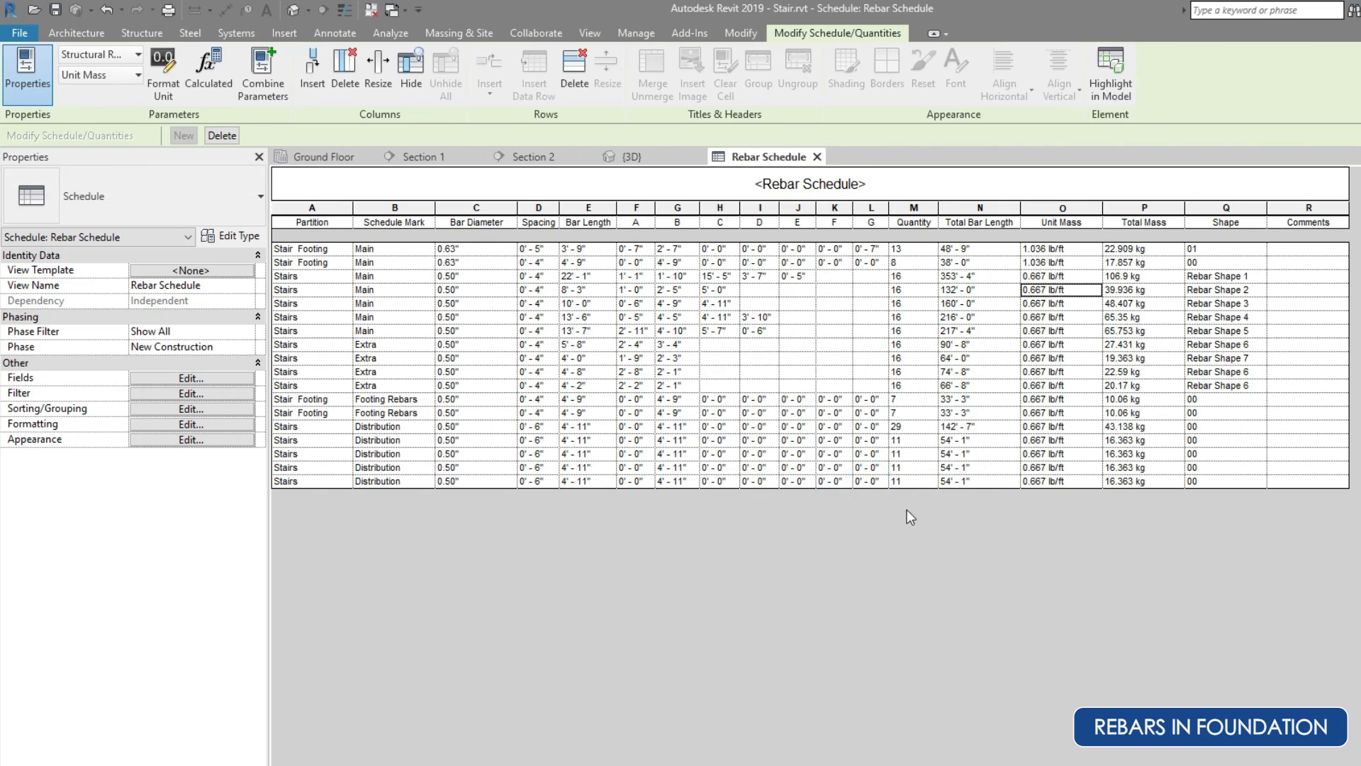
click(1160, 417)
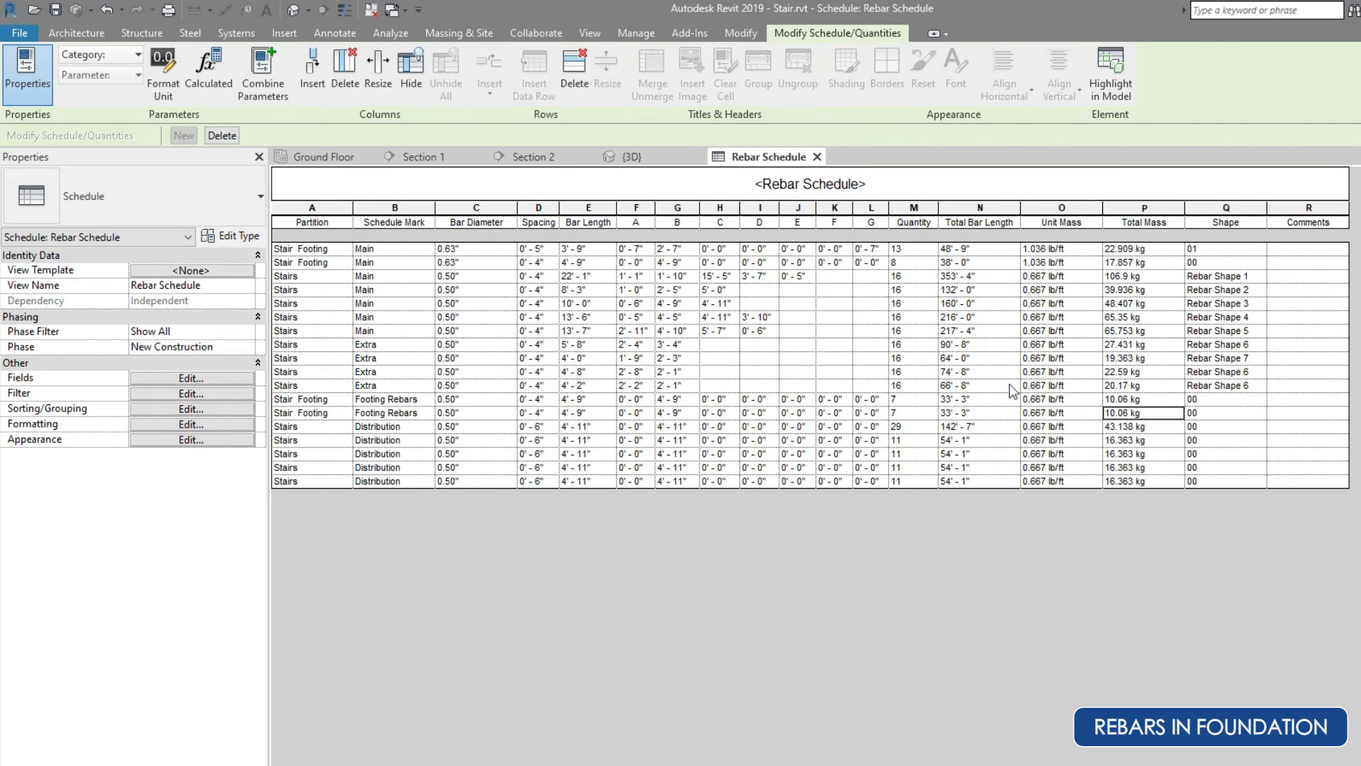
Enable grand totals for the schedule, showing title, count, and totals.
click(191, 378)
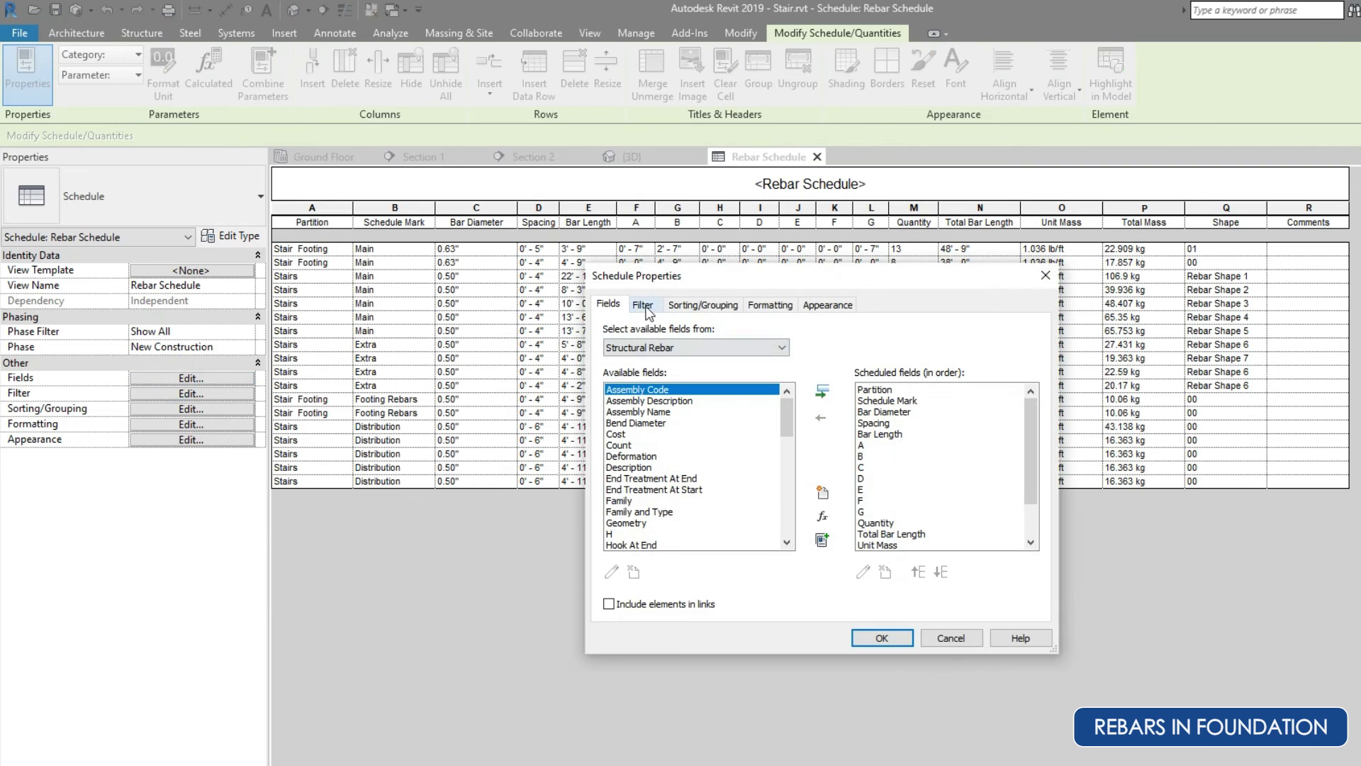
click(691, 304)
click(608, 540)
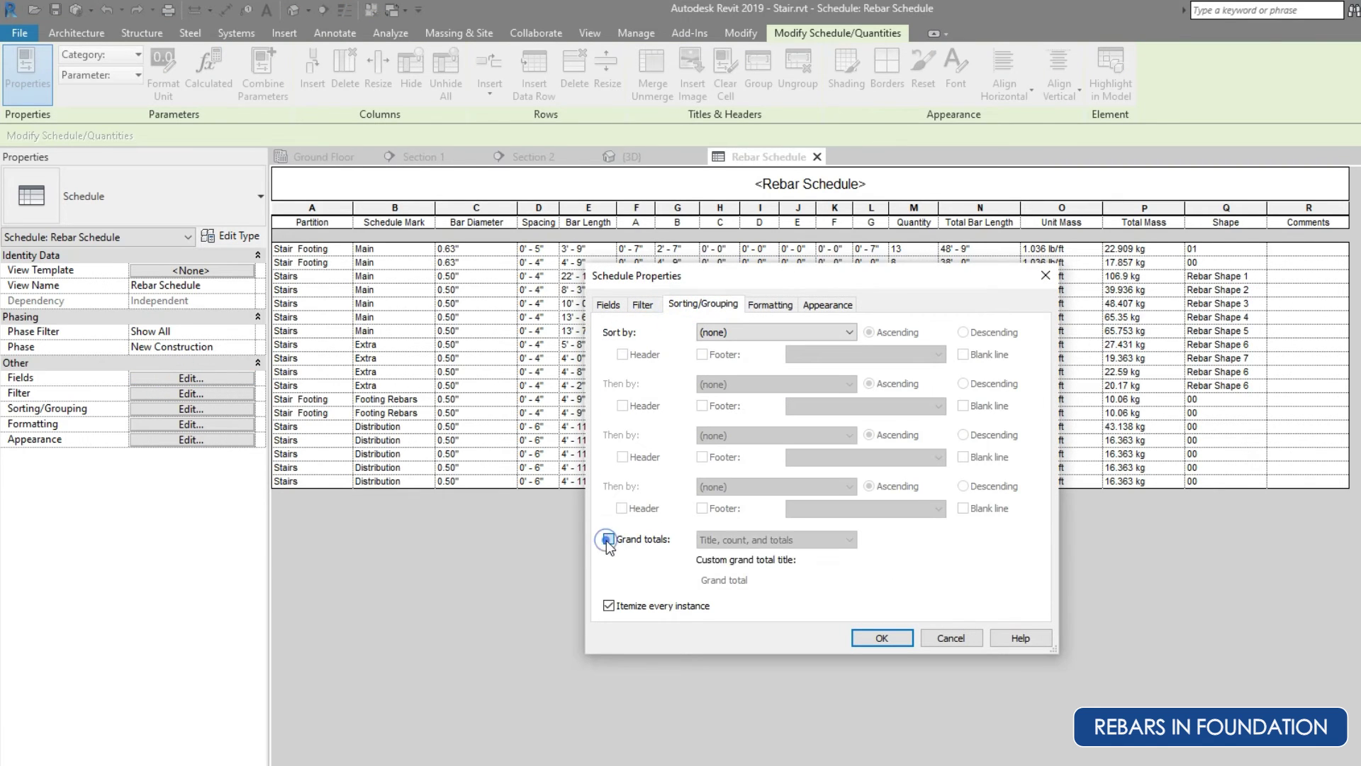
Set the Total Mass field to calculate totals and apply the schedule properties.
click(823, 306)
click(762, 305)
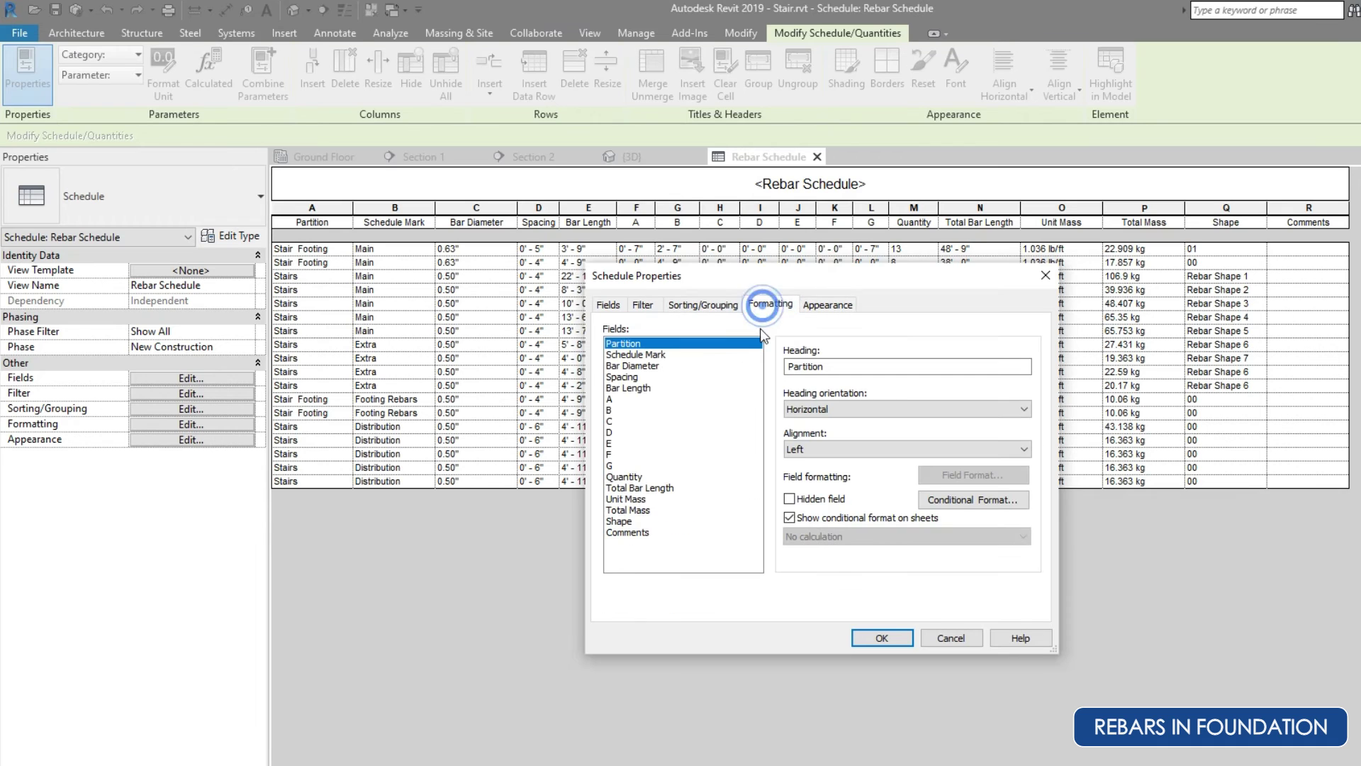
click(627, 510)
click(809, 536)
click(813, 560)
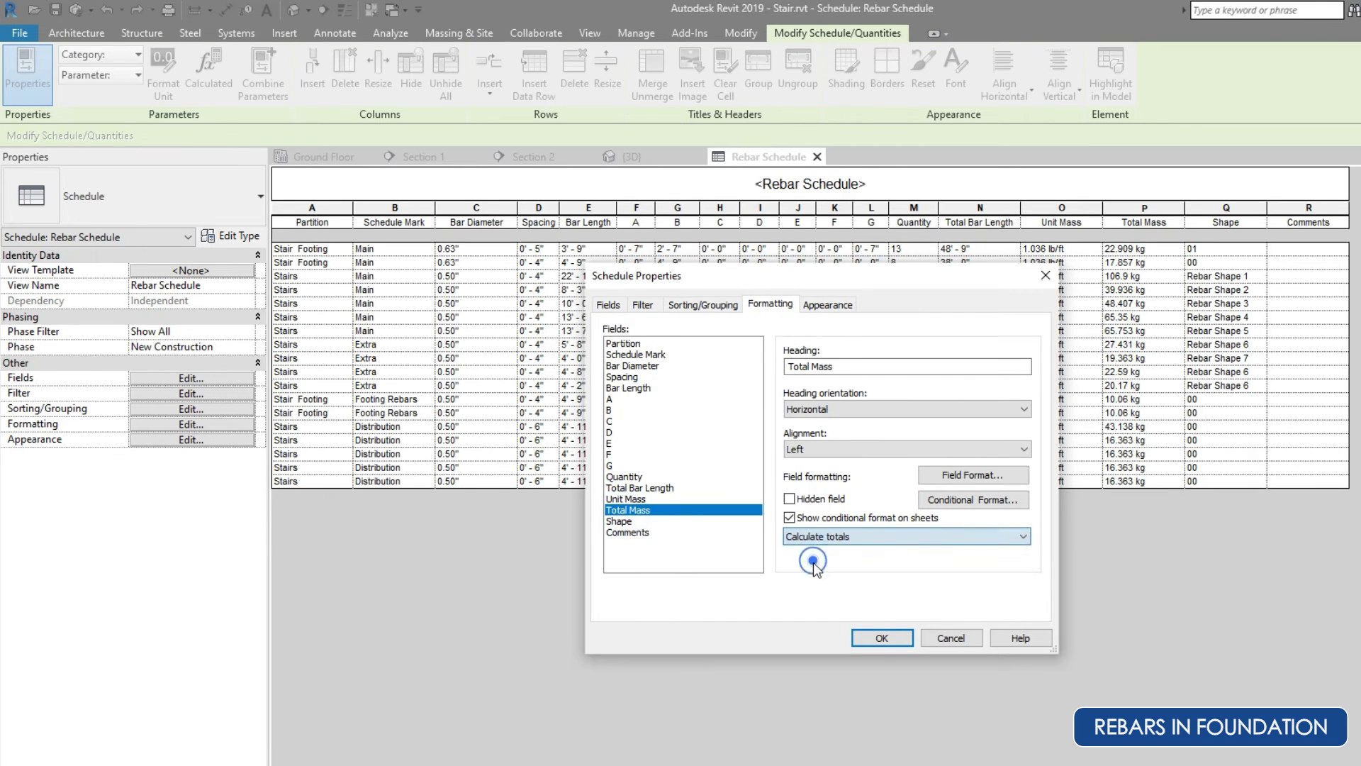
click(883, 638)
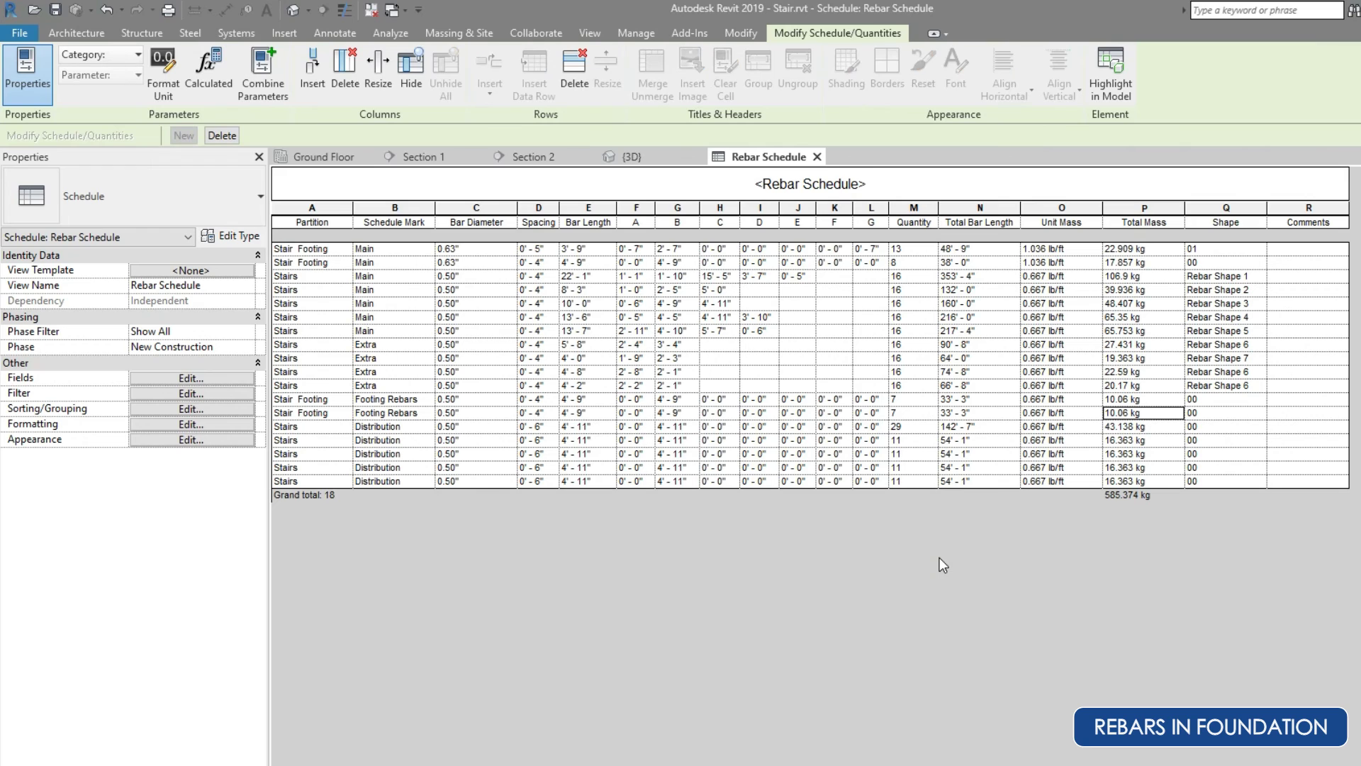
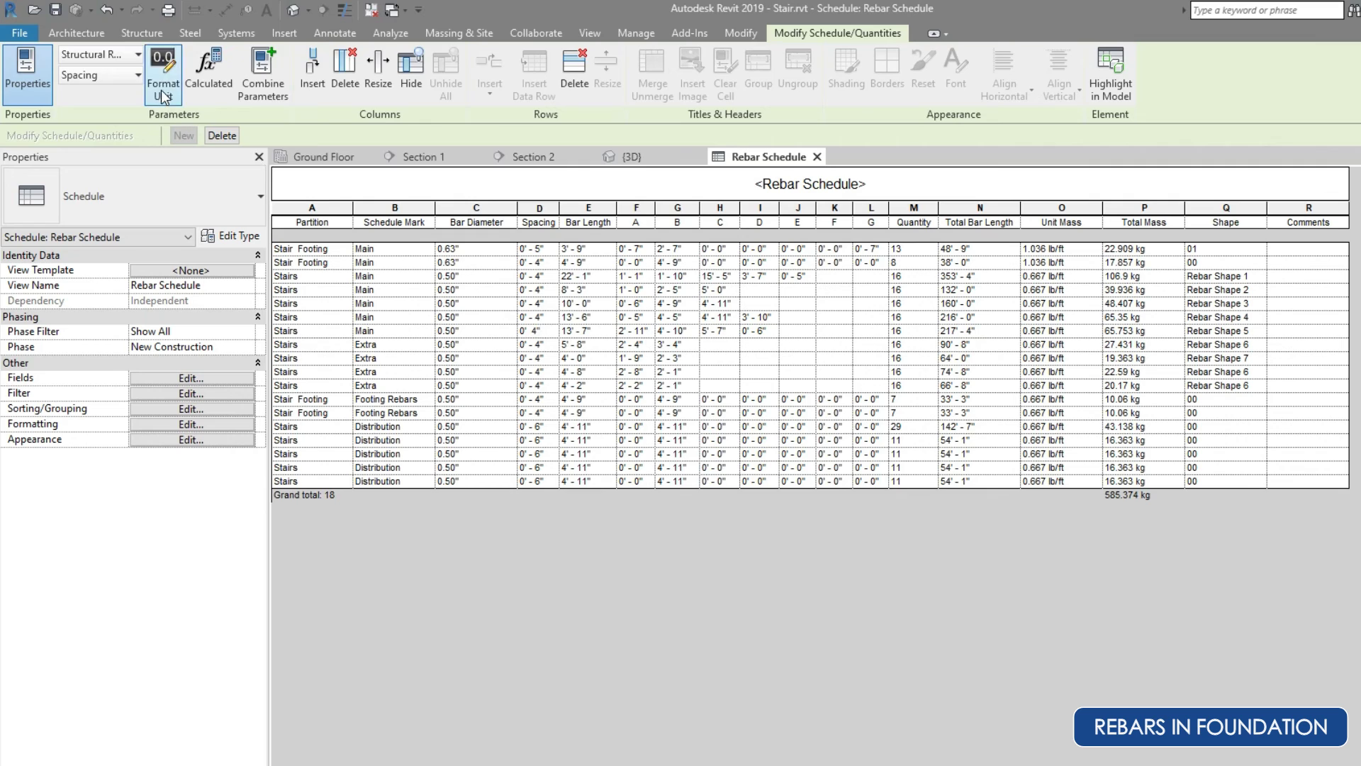
Format the Spacing field in decimal inches with 0 decimal places and the inch mark as unit symbol.
click(833, 375)
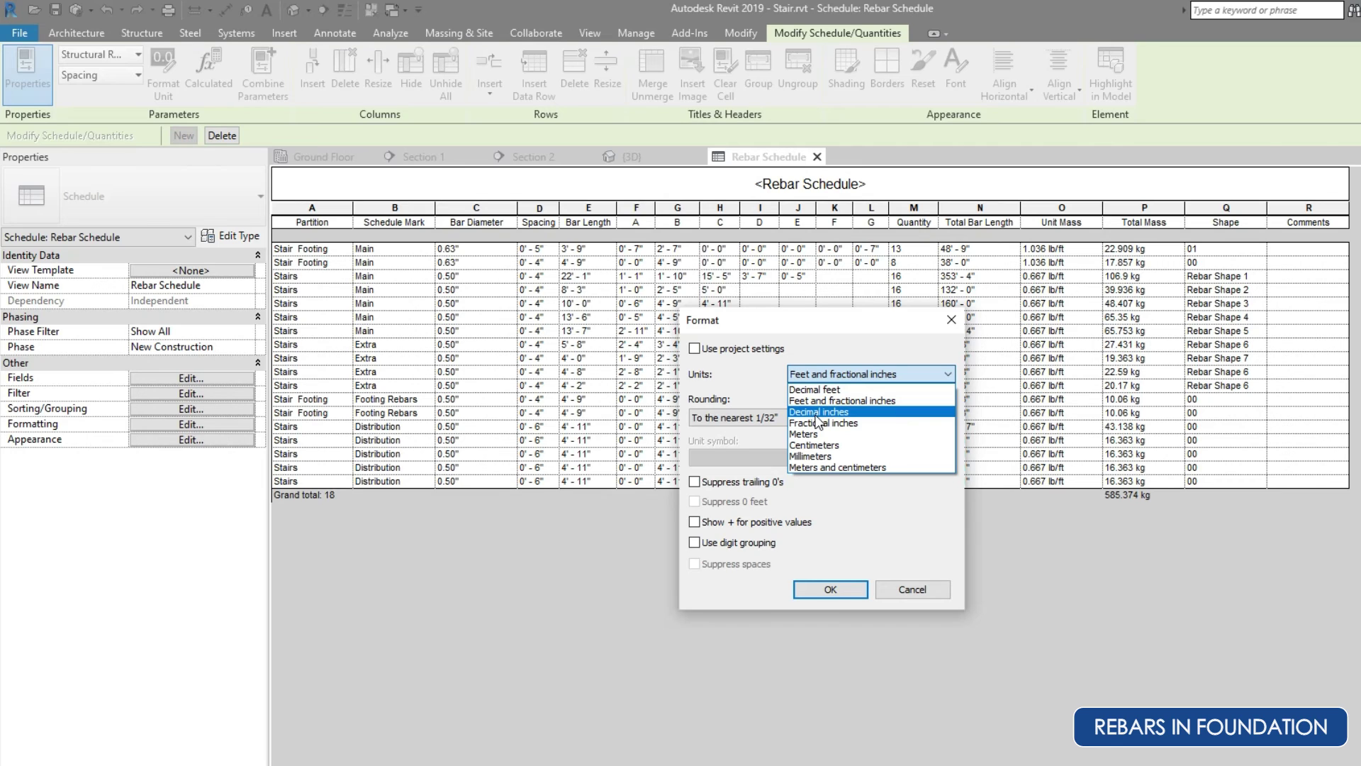
click(817, 412)
click(745, 418)
click(730, 428)
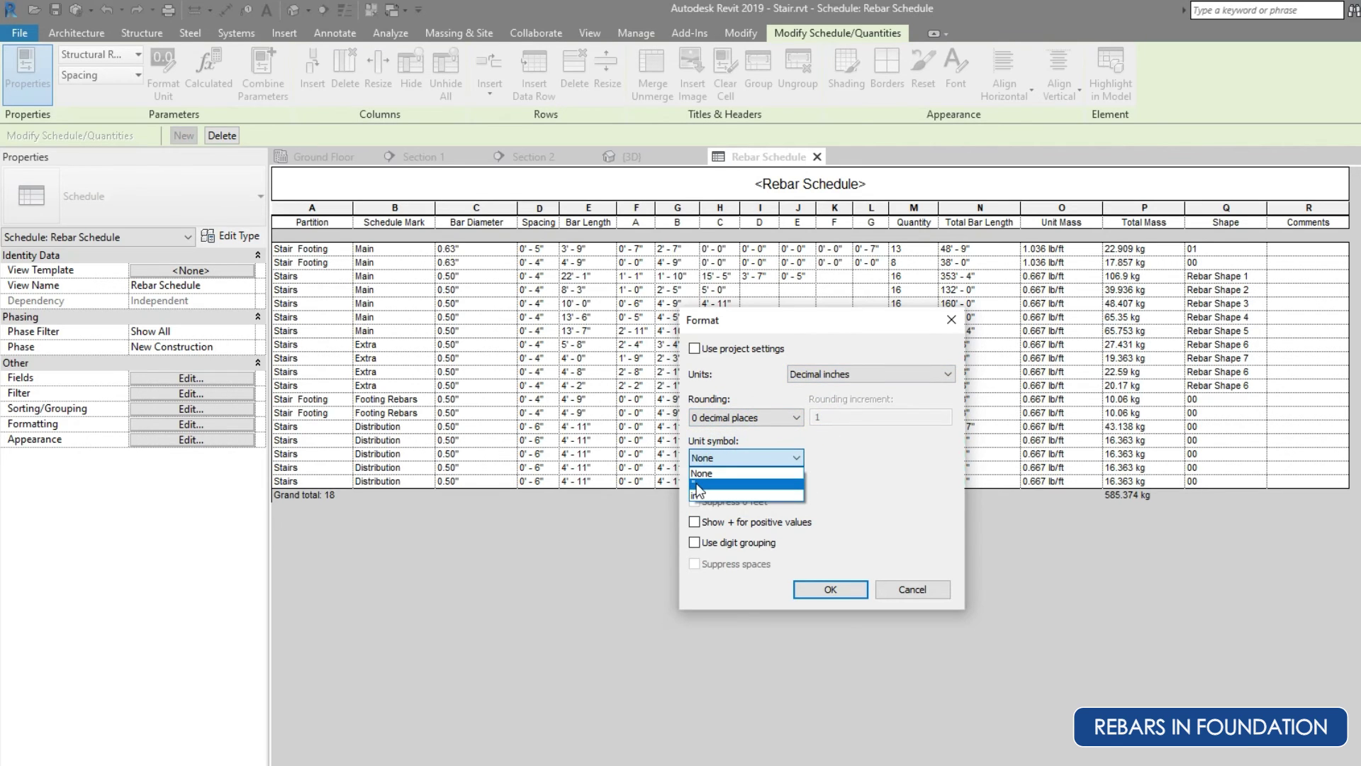
click(699, 484)
click(797, 586)
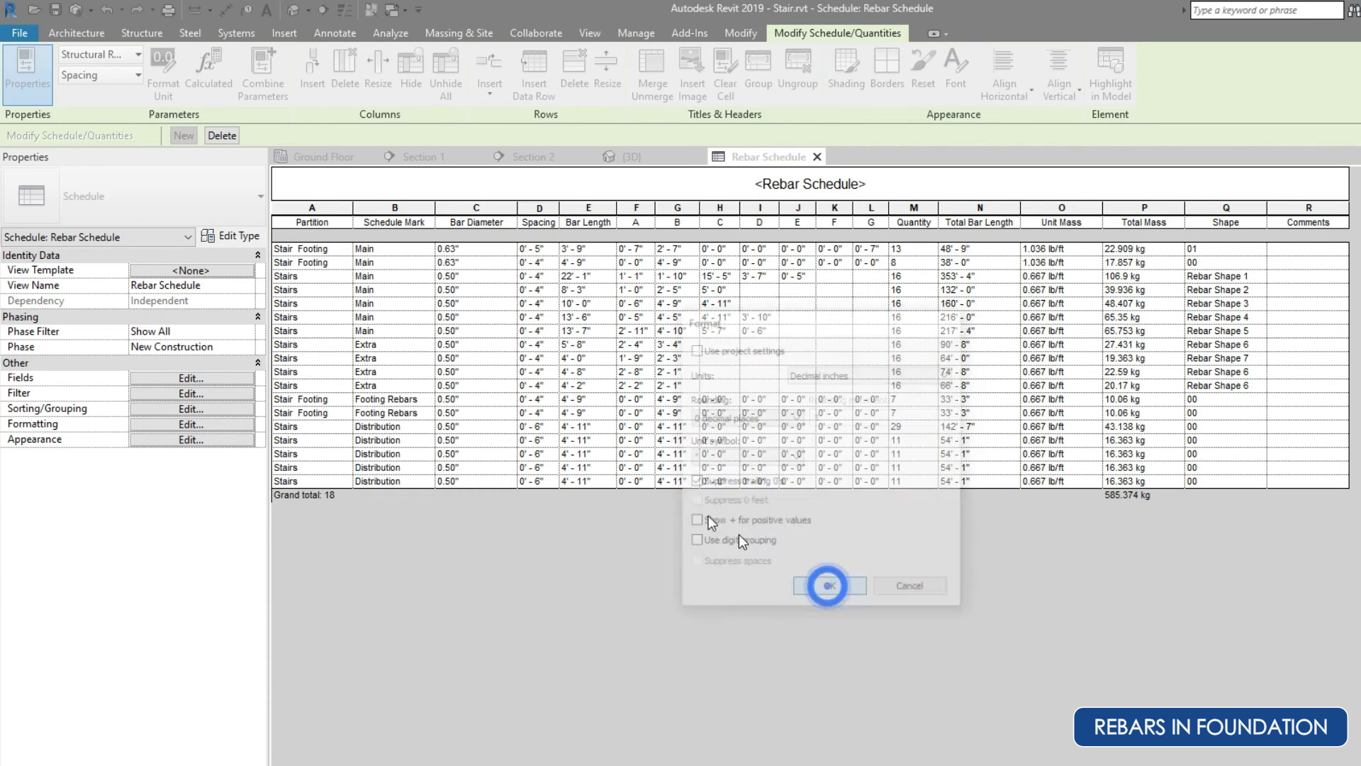
Format the Bar Length field in decimal feet, rounded to 2 decimal places, without a unit symbol.
click(603, 374)
click(162, 73)
click(704, 349)
click(825, 374)
click(821, 391)
click(743, 418)
click(707, 490)
click(711, 461)
click(705, 472)
click(821, 586)
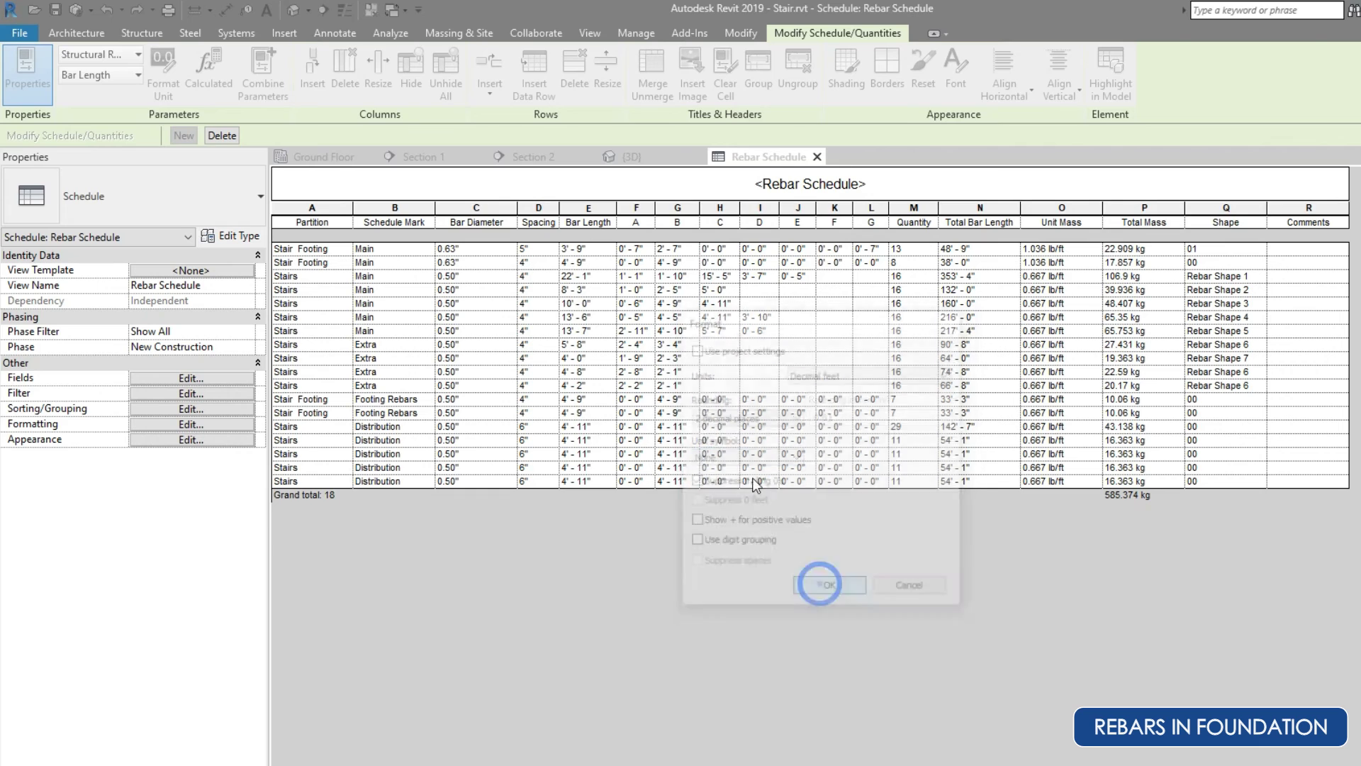
Format bar dimension A in decimal feet with 2 decimal places and trailing zeros suppressed.
click(636, 333)
click(162, 74)
click(694, 349)
click(871, 373)
click(844, 387)
click(746, 417)
click(709, 489)
click(746, 456)
click(709, 470)
click(830, 588)
Format bar dimension B in decimal feet with 2 decimal places and trailing zeros suppressed.
click(668, 359)
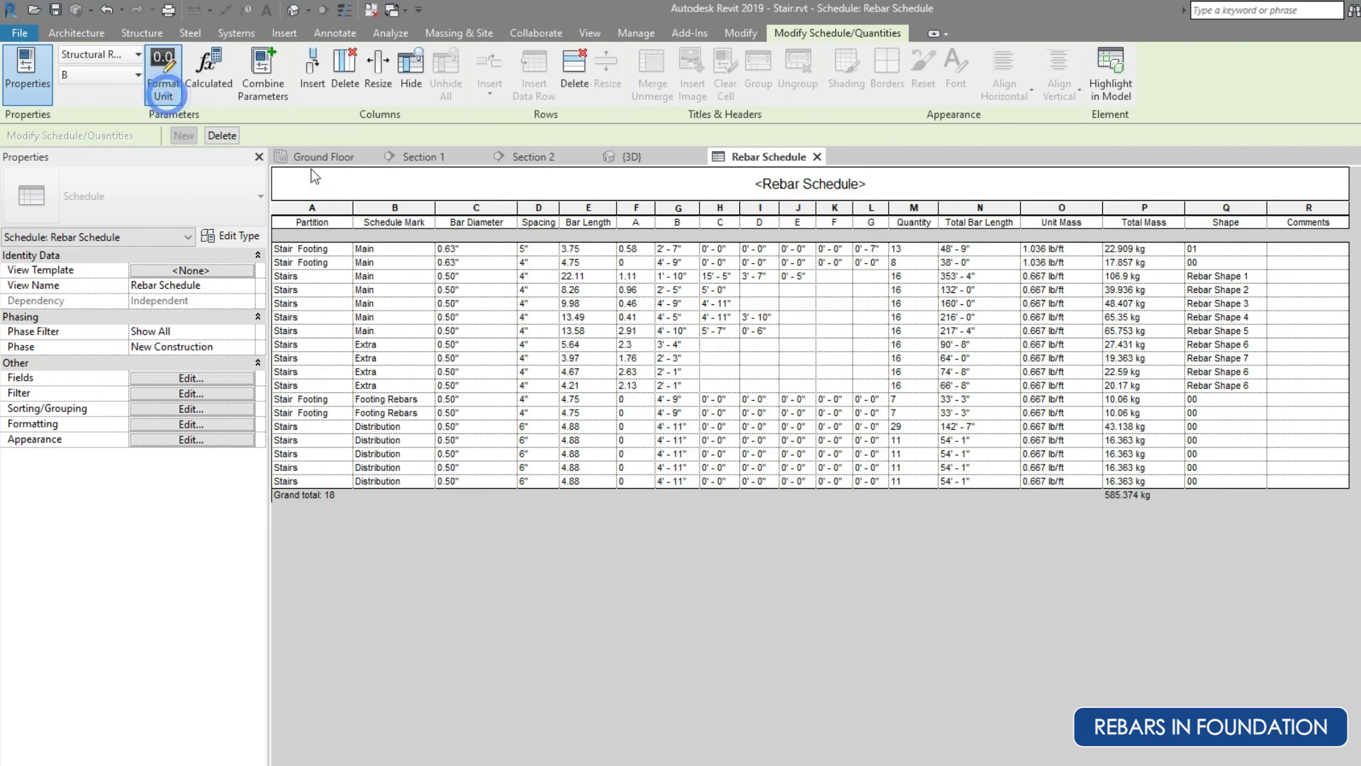
click(163, 74)
click(694, 348)
click(822, 374)
click(823, 387)
click(746, 418)
click(709, 489)
click(829, 589)
Format bar dimension C in decimal feet with 2 decimal places and trailing zeros suppressed.
click(720, 332)
click(163, 71)
click(695, 348)
click(871, 373)
click(816, 389)
click(746, 417)
click(709, 489)
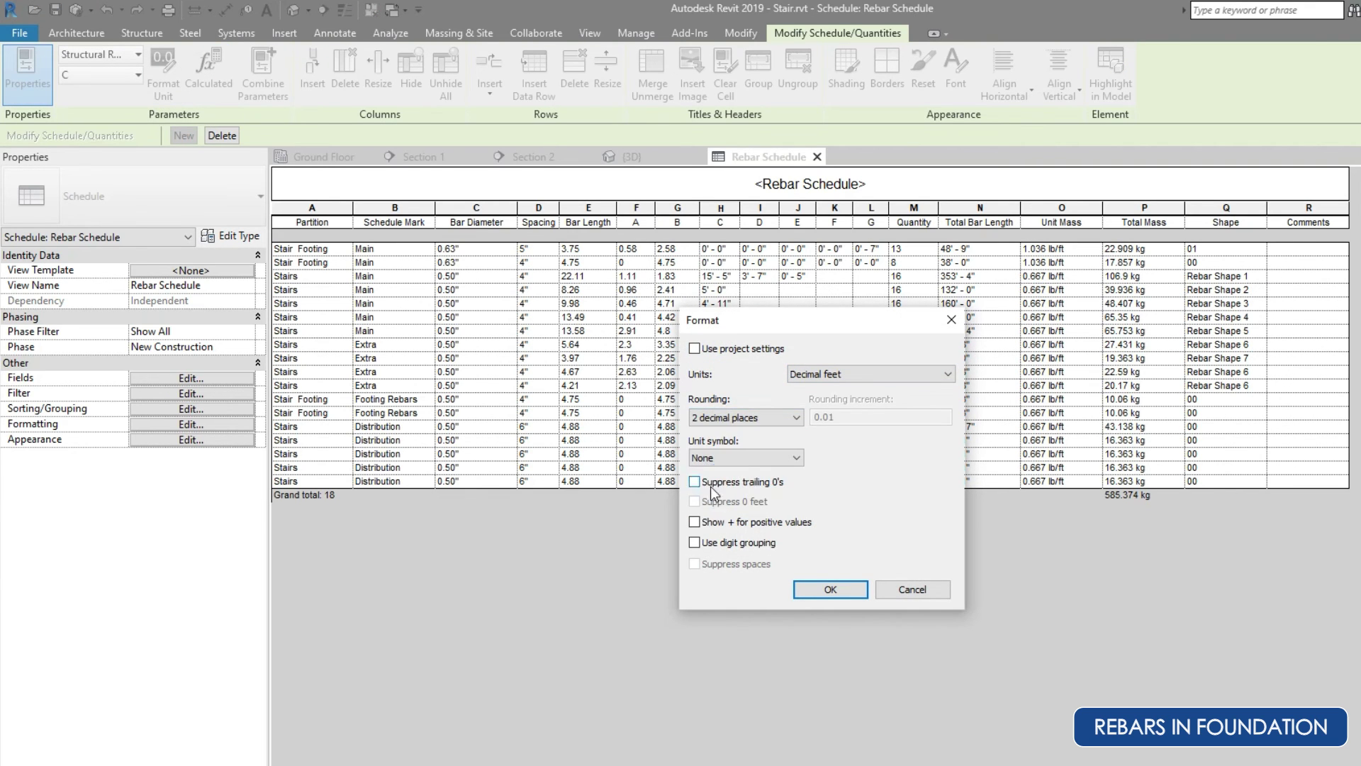
click(695, 481)
click(829, 590)
Format bar dimension D in decimal feet with 2 decimal places and trailing zeros suppressed.
click(759, 358)
click(163, 85)
click(694, 348)
click(871, 373)
click(844, 386)
click(746, 417)
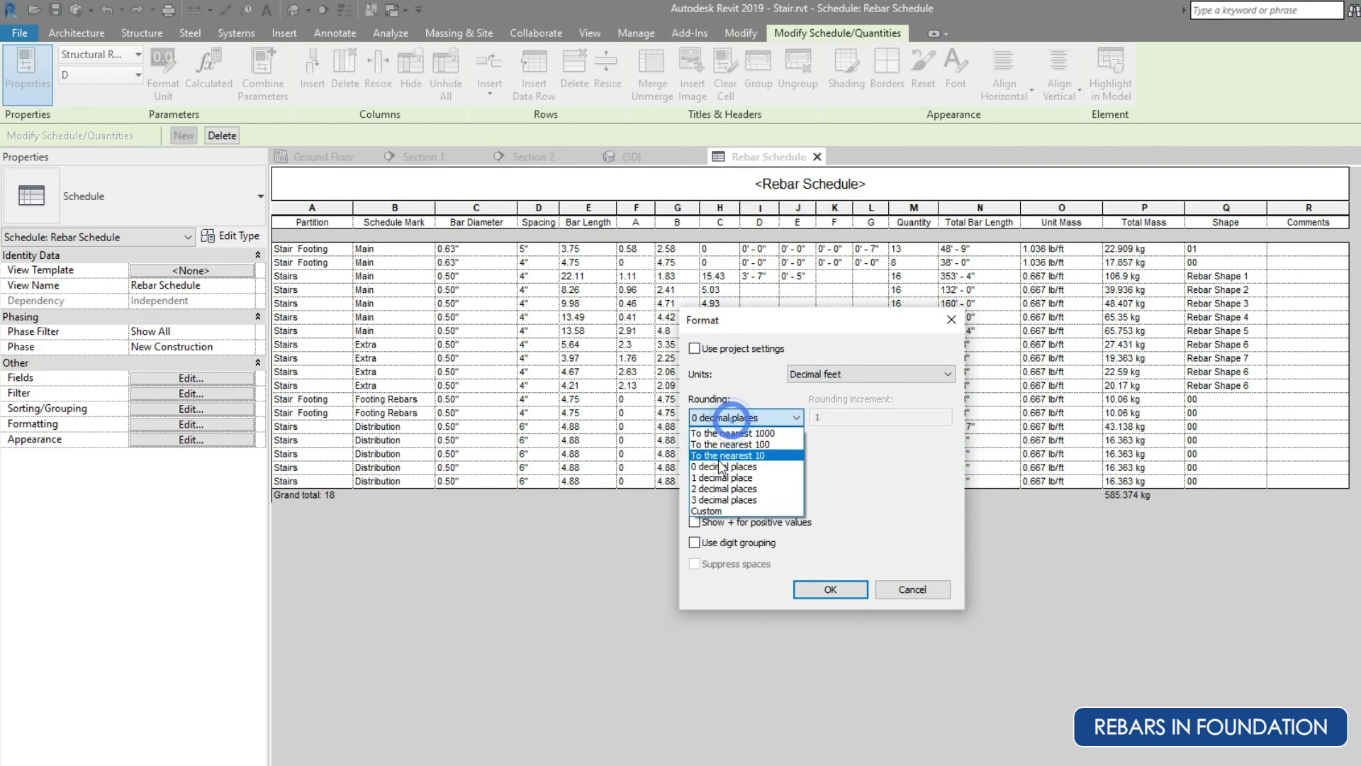
click(702, 473)
click(830, 589)
Format bar dimension E in decimal feet with 2 decimal places and trailing zeros suppressed.
click(798, 368)
click(164, 85)
click(694, 348)
click(871, 374)
click(816, 390)
click(830, 589)
Format bar dimension F in decimal feet with 2 decimal places and trailing zeros suppressed.
click(836, 345)
click(163, 85)
click(694, 348)
click(871, 374)
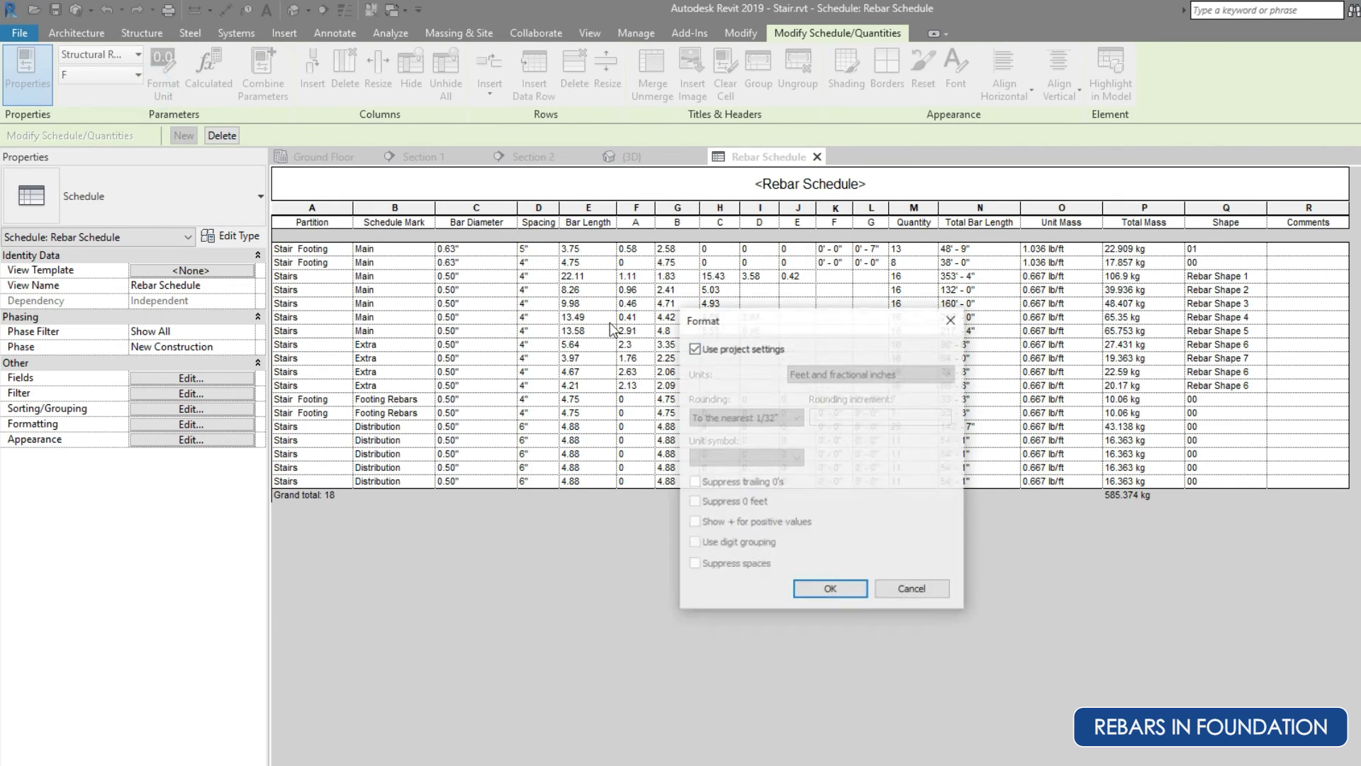
click(815, 390)
click(830, 589)
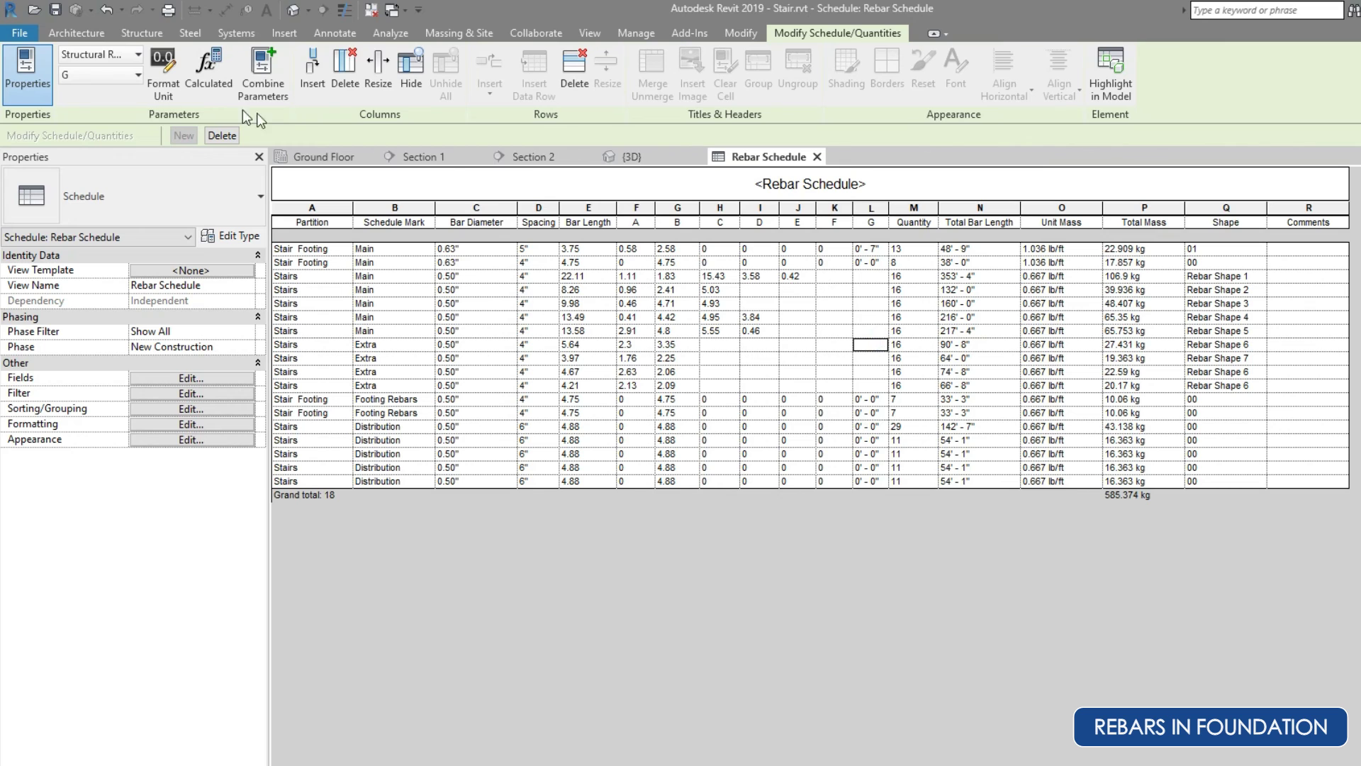
Format bar dimension G in decimal feet with 2 decimal places and trailing zeros suppressed.
click(163, 85)
click(727, 347)
click(835, 372)
click(816, 390)
click(747, 417)
click(720, 491)
click(822, 588)
Format the Total Bar Length field in decimal feet with 2 decimal places, no unit symbol and trailing zeros suppressed.
click(954, 370)
click(163, 85)
click(694, 348)
click(871, 373)
click(816, 389)
click(748, 417)
click(731, 445)
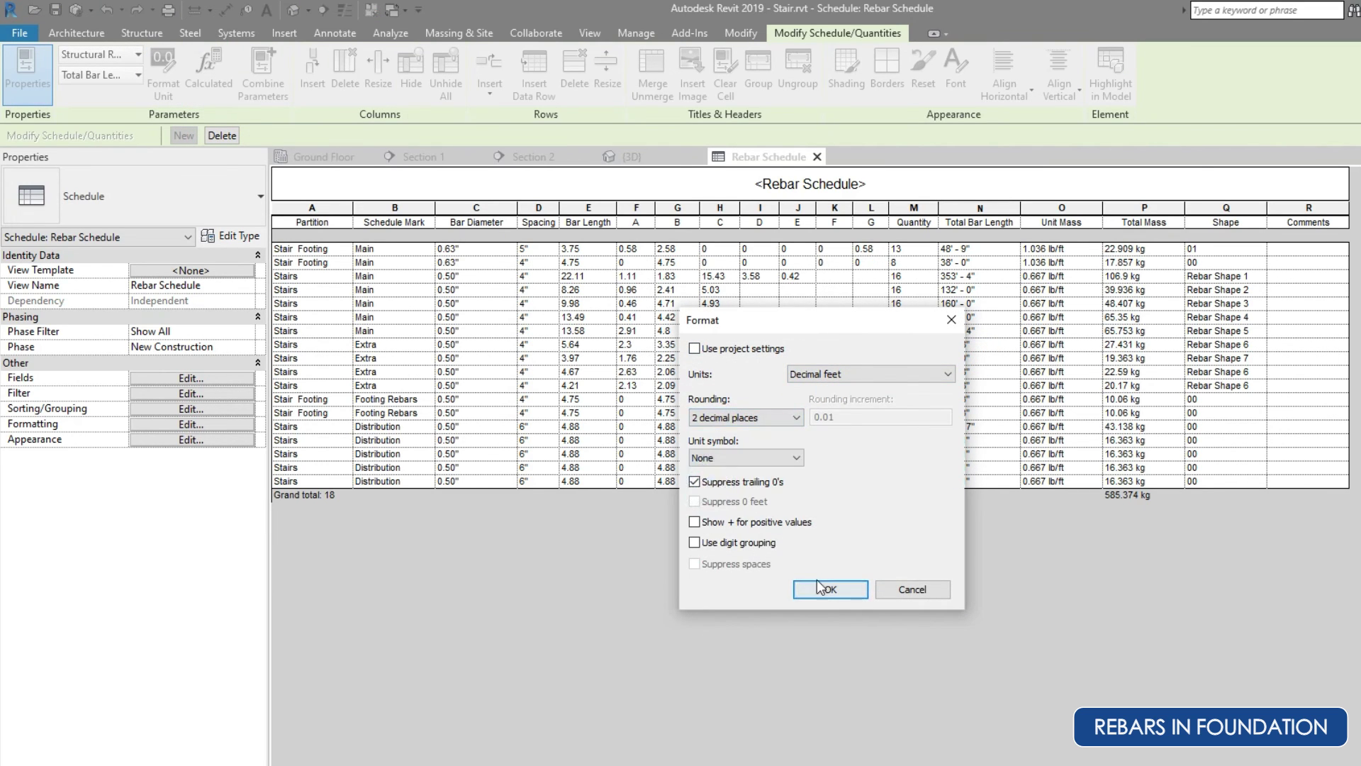
click(823, 589)
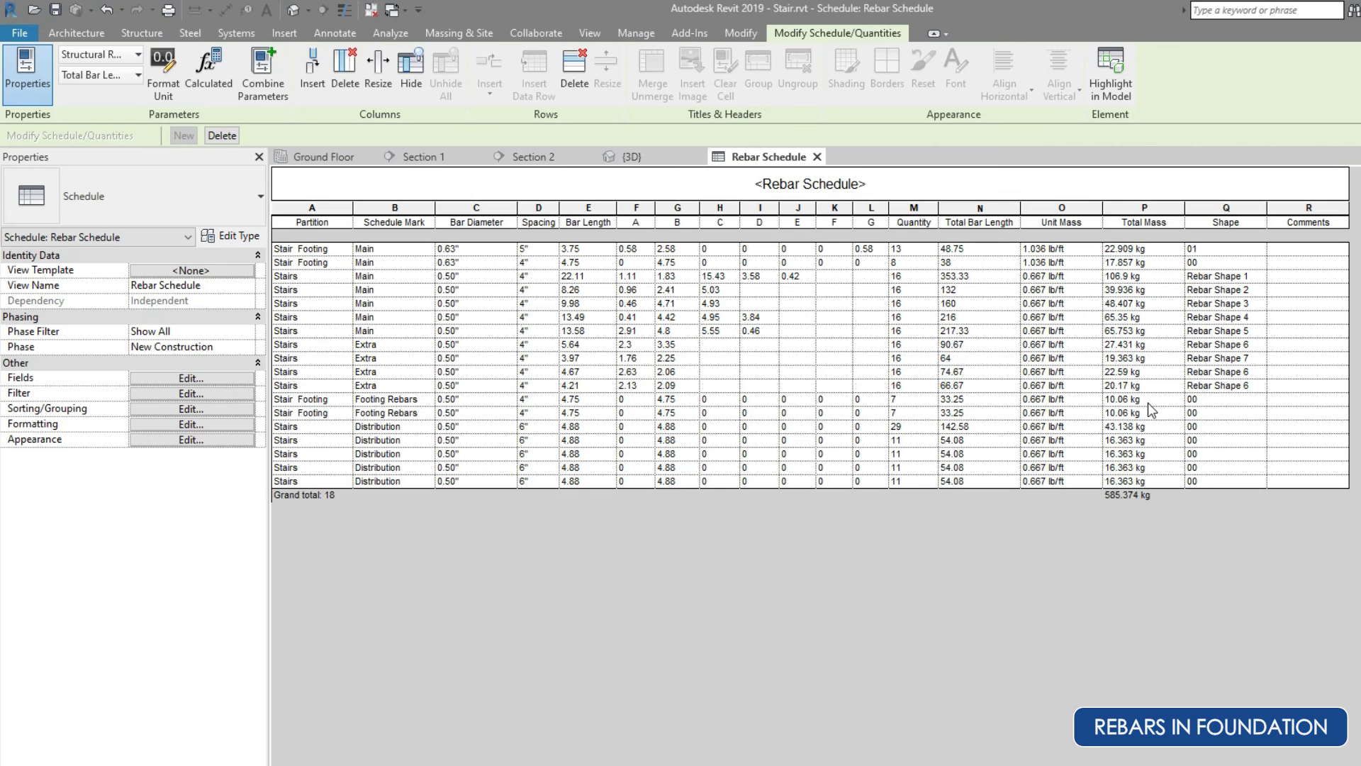
Narrow the Unit Mass, Total Mass and Shape columns, and center the contents of all schedule columns horizontally and vertically.
drag(1103, 206, 1198, 206)
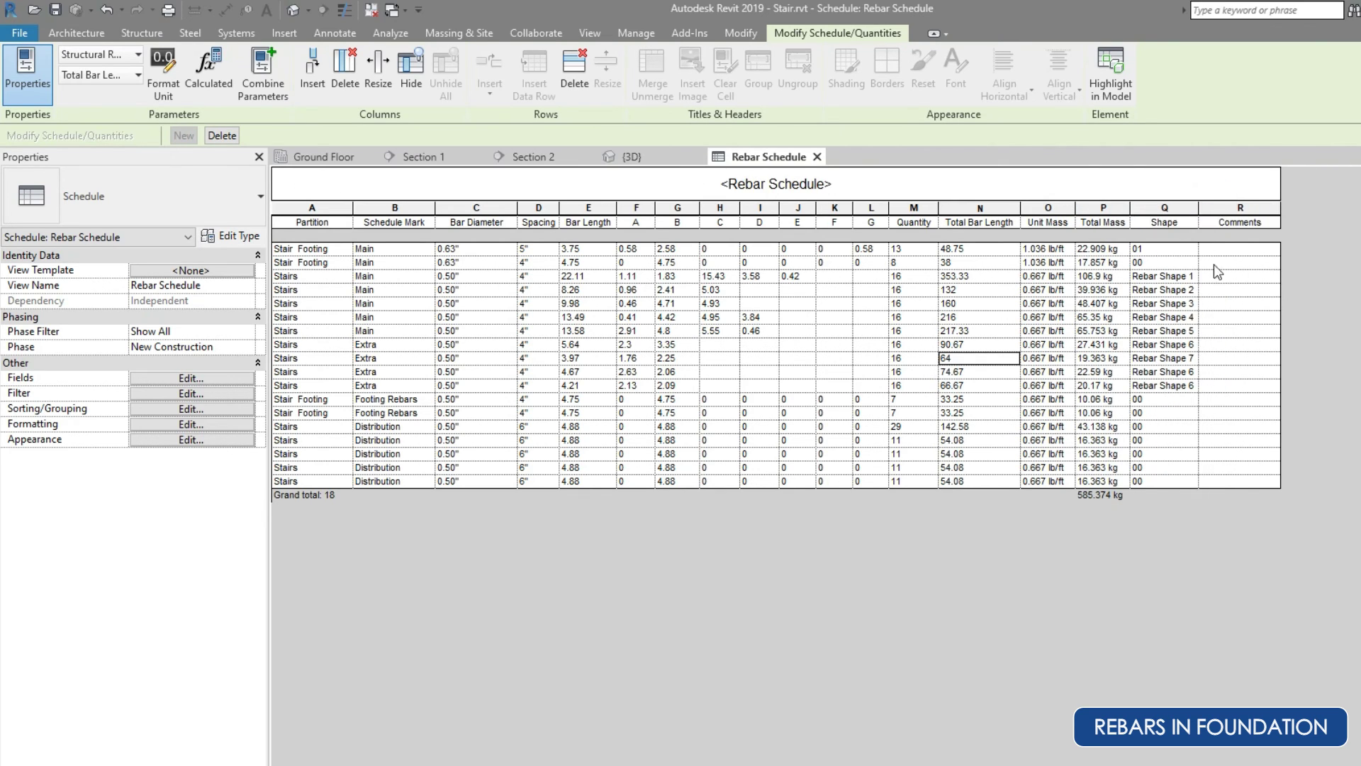
drag(301, 211, 1241, 209)
click(1001, 99)
click(1004, 152)
click(1057, 92)
click(1082, 152)
click(869, 317)
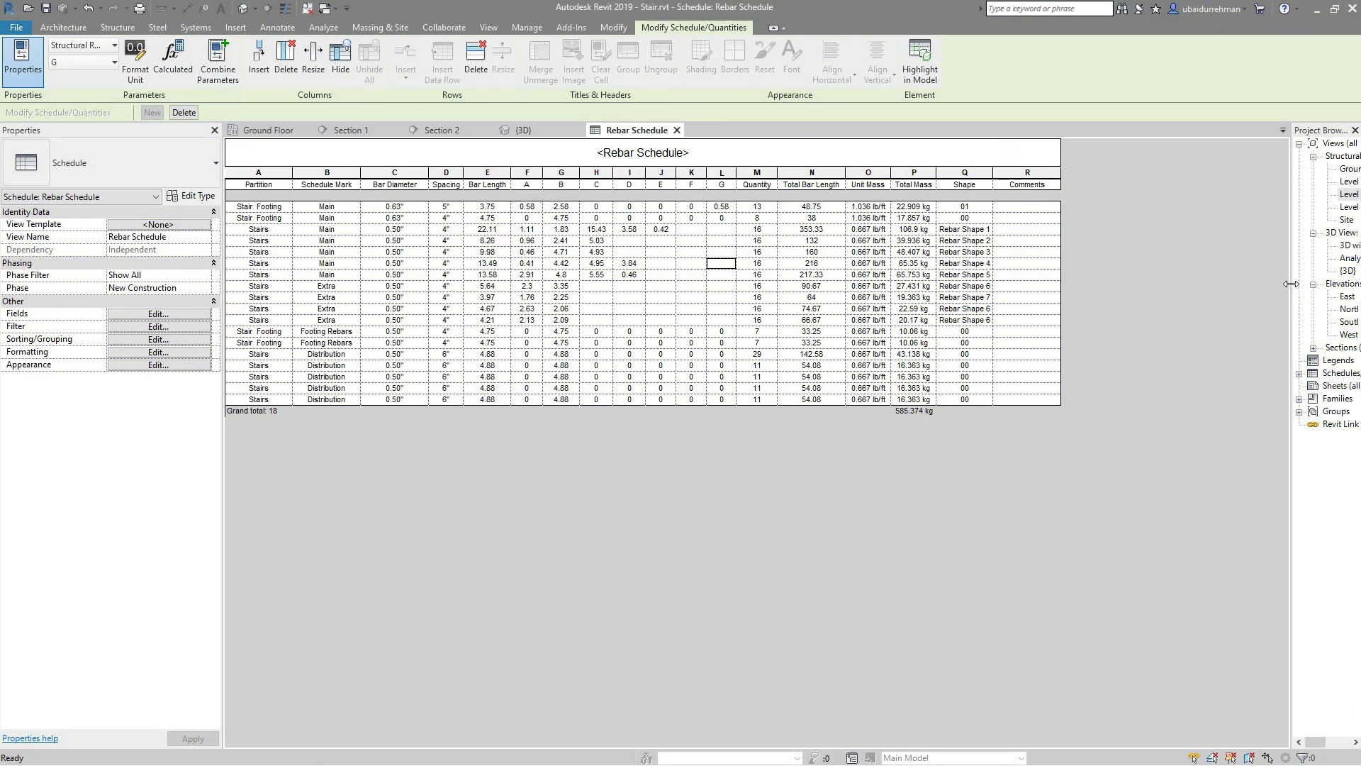
Load the B 11 x 17 Horizontal title block family and create a new sheet with it.
drag(1290, 283, 1199, 297)
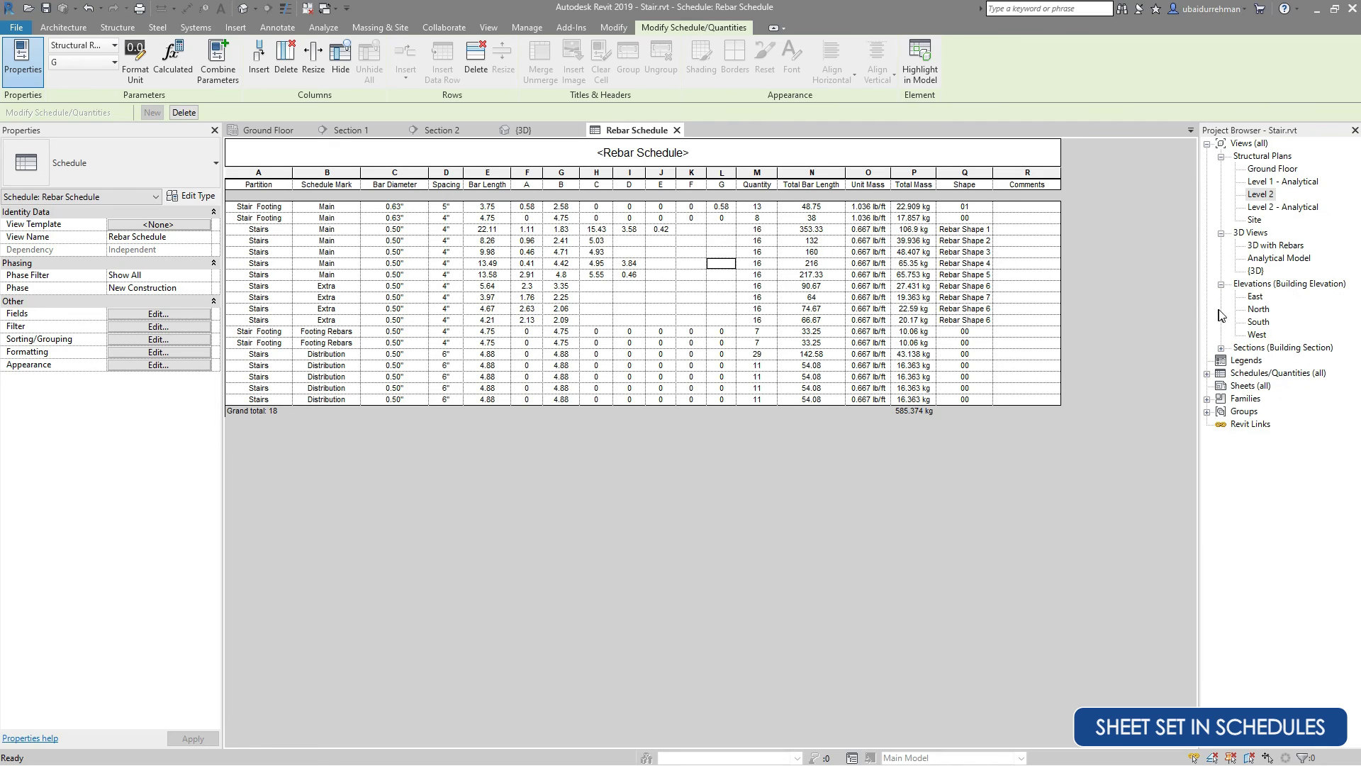
right_click(1227, 389)
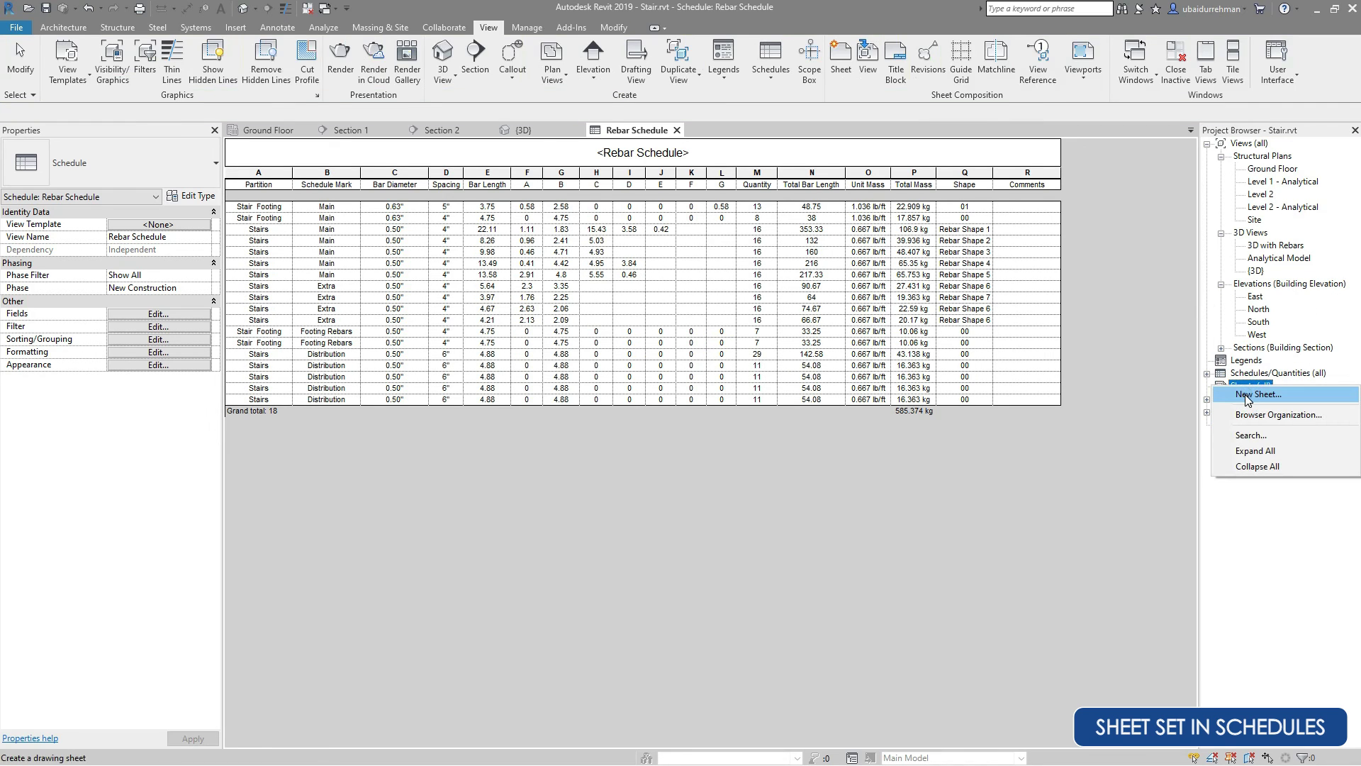
click(1246, 395)
click(787, 231)
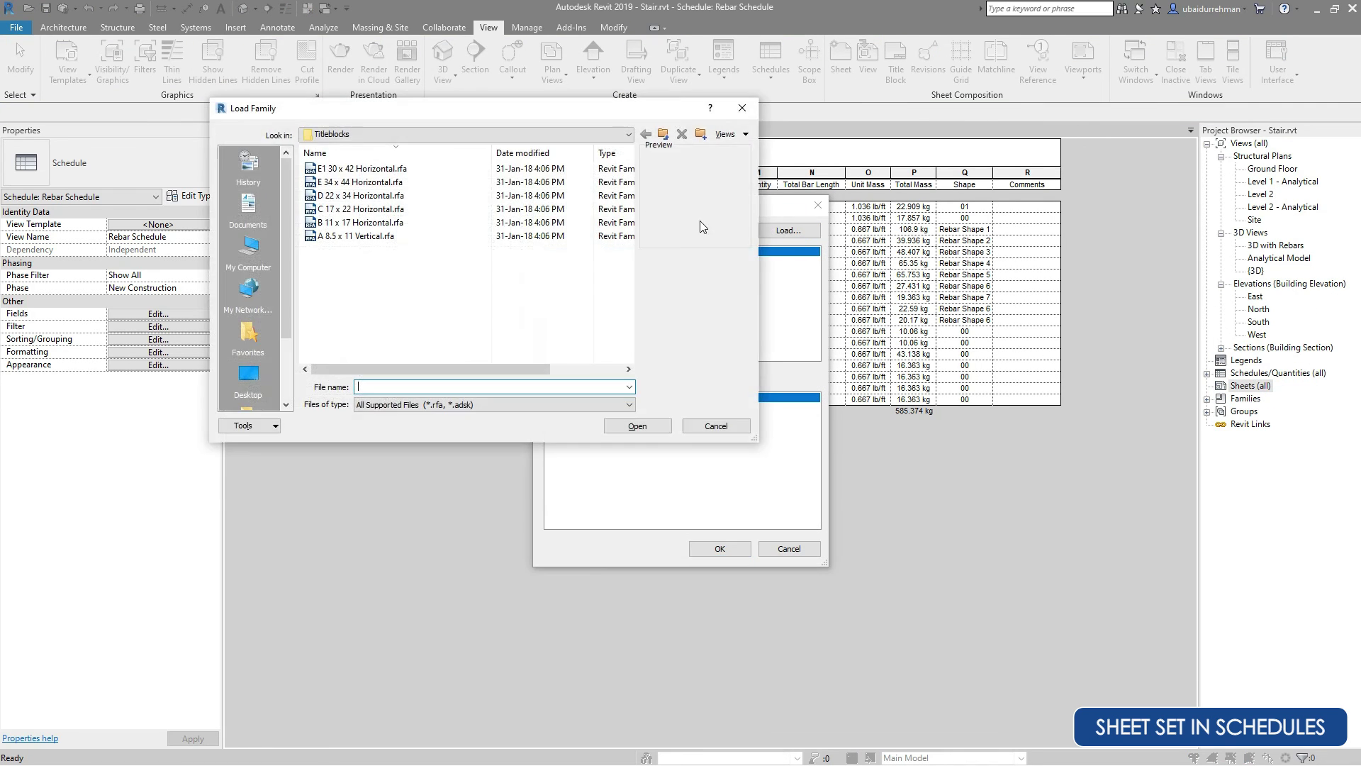
click(358, 222)
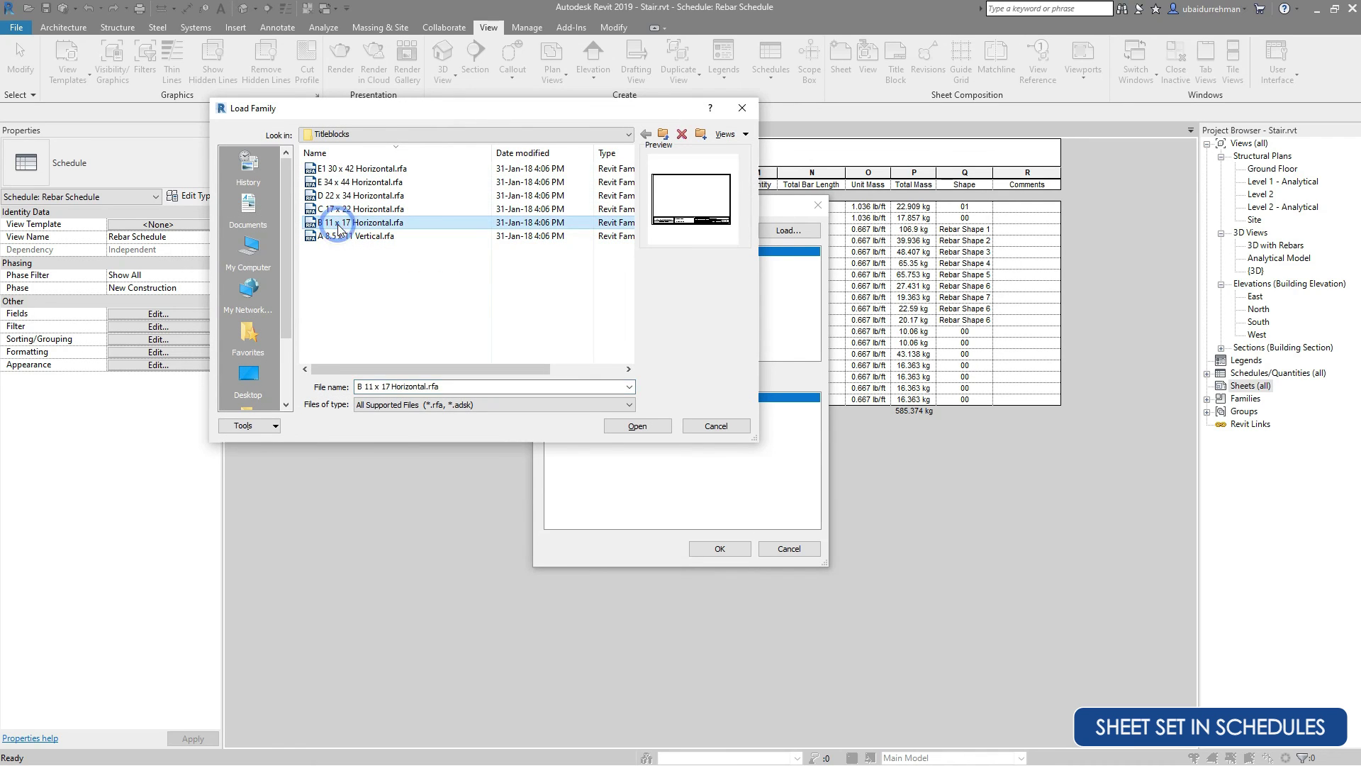
click(638, 427)
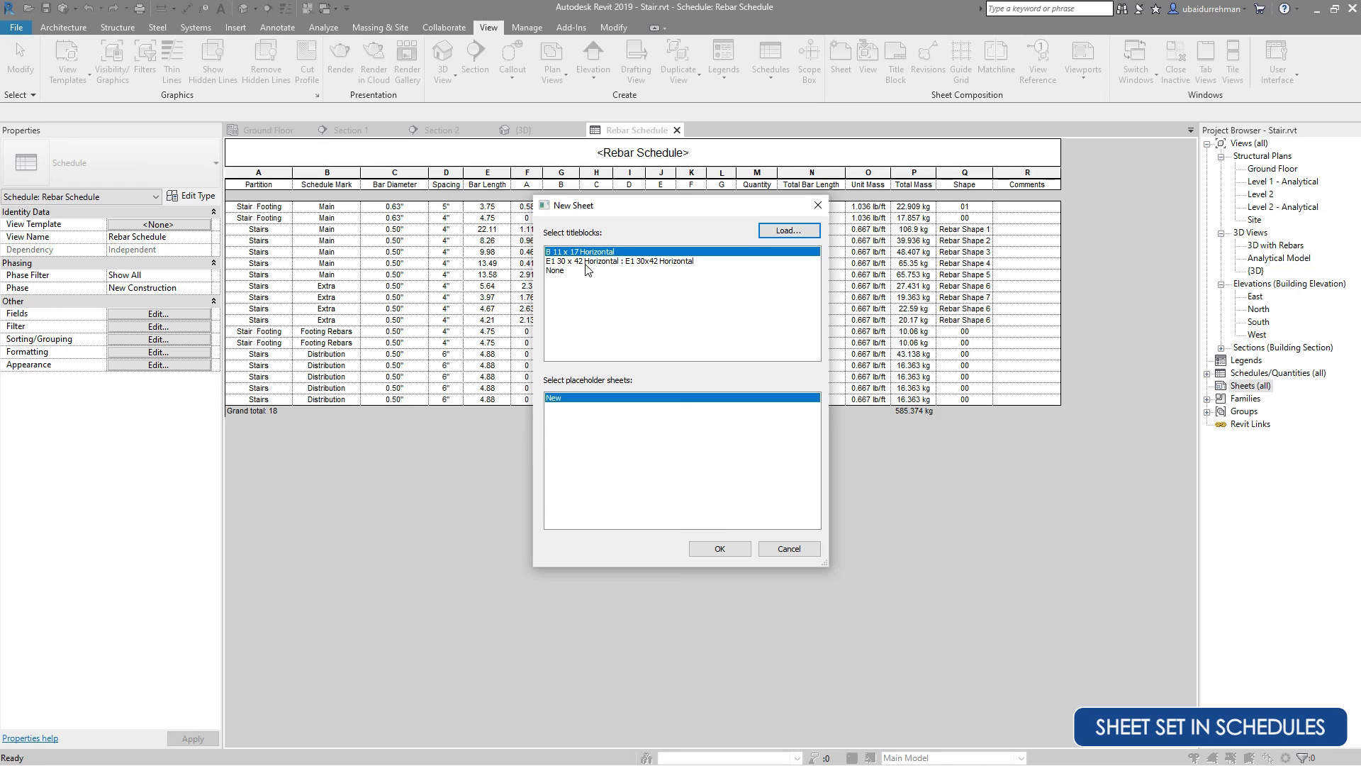
click(587, 262)
click(720, 549)
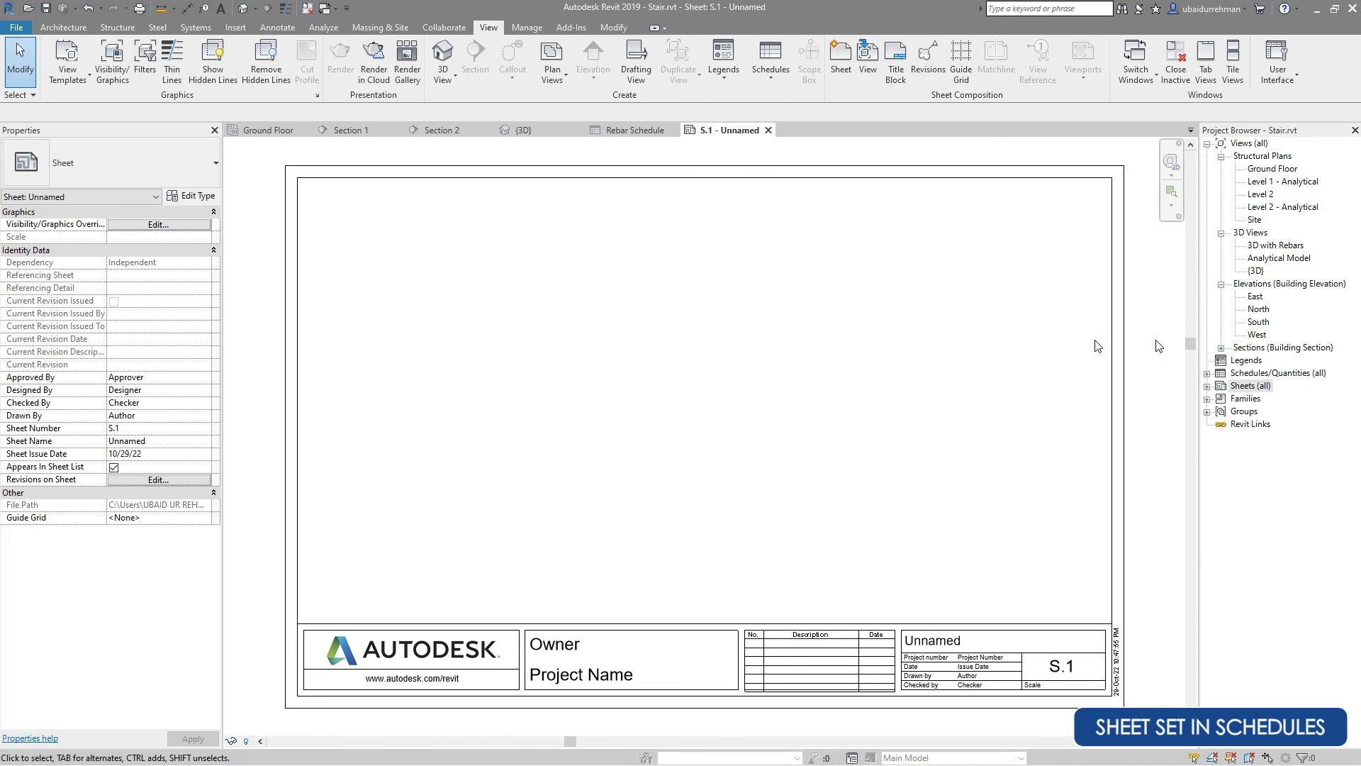
Place the Rebar Schedule on the new sheet inside the title block's border.
click(1208, 374)
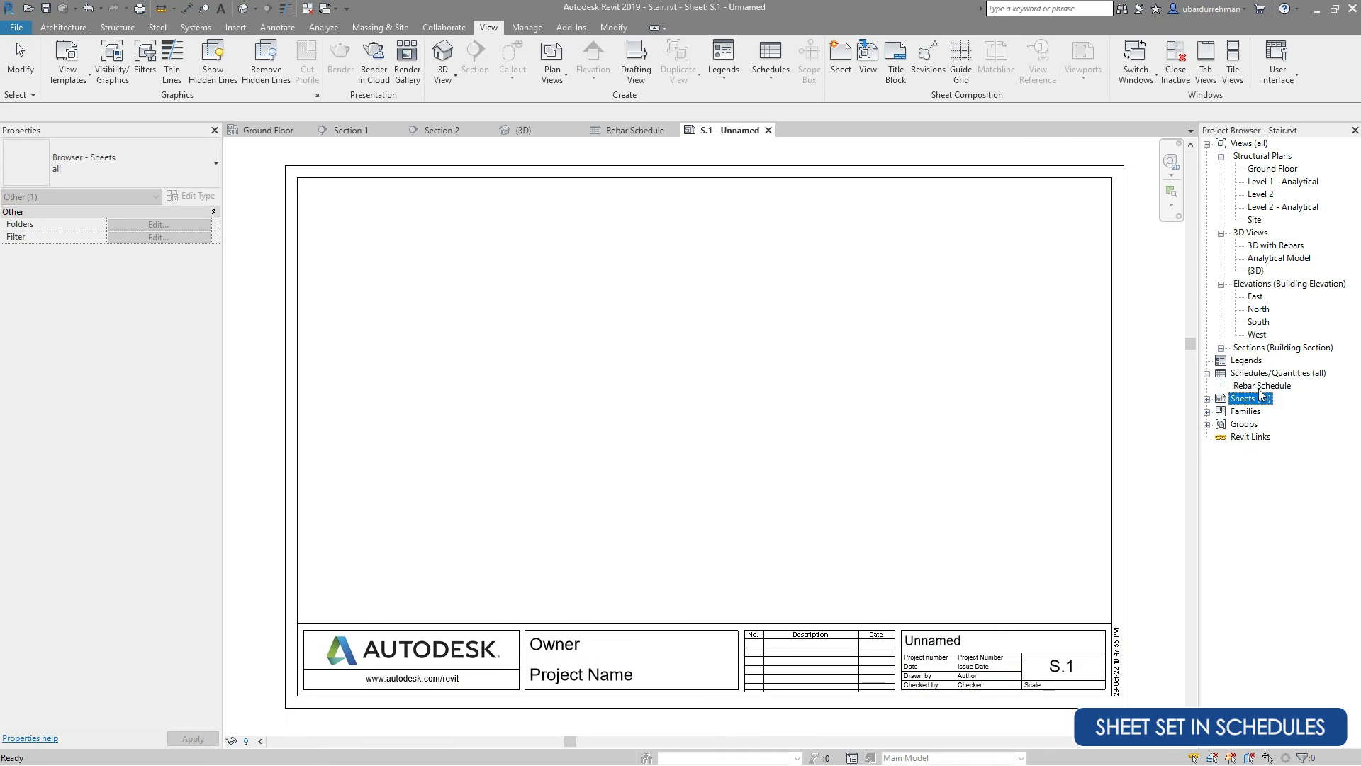
click(1260, 387)
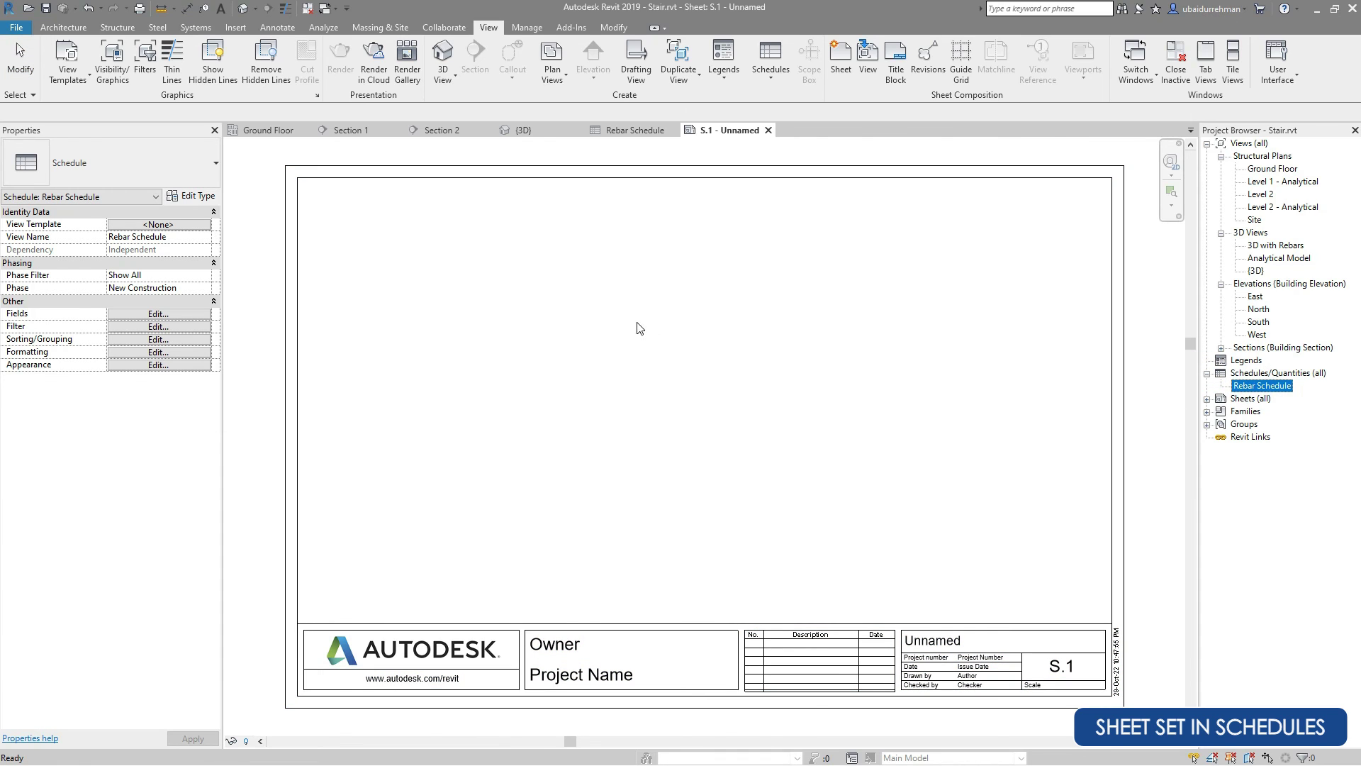
drag(637, 323, 637, 325)
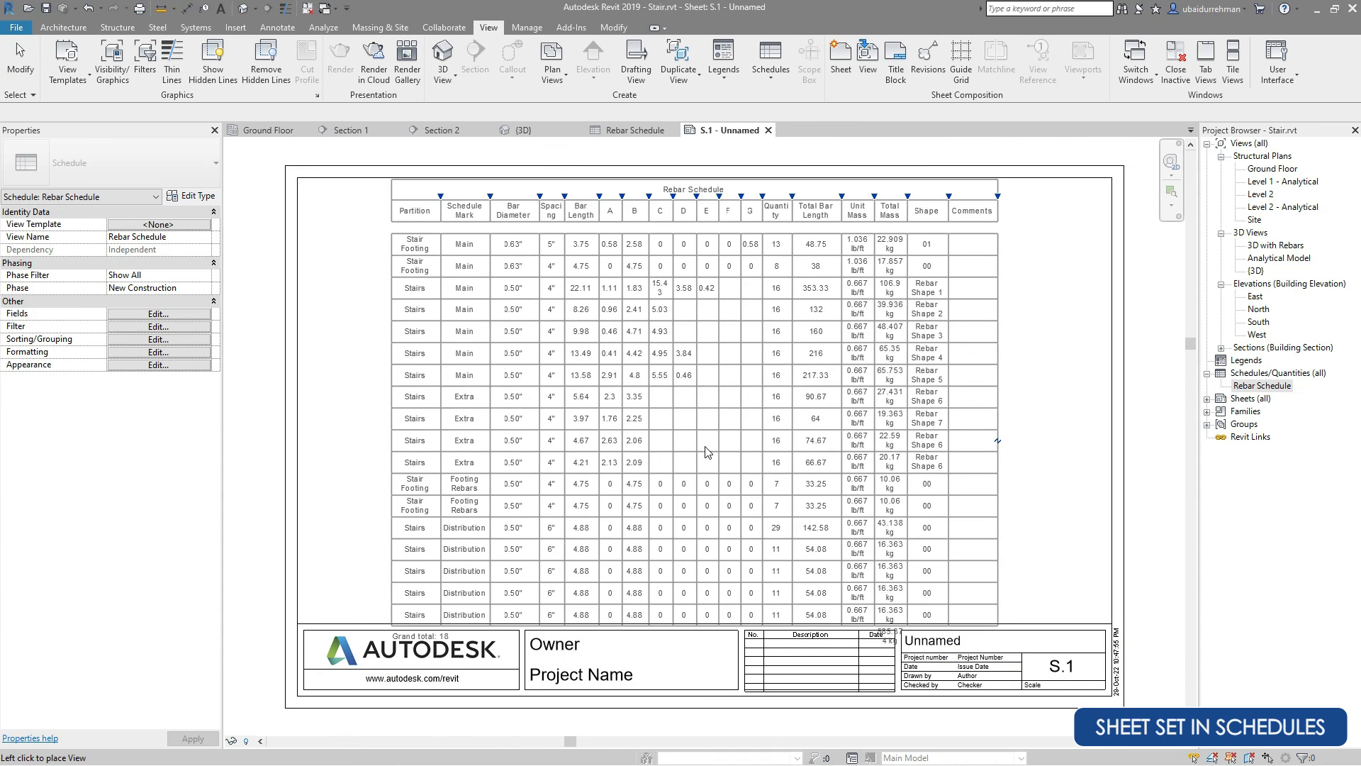
click(705, 452)
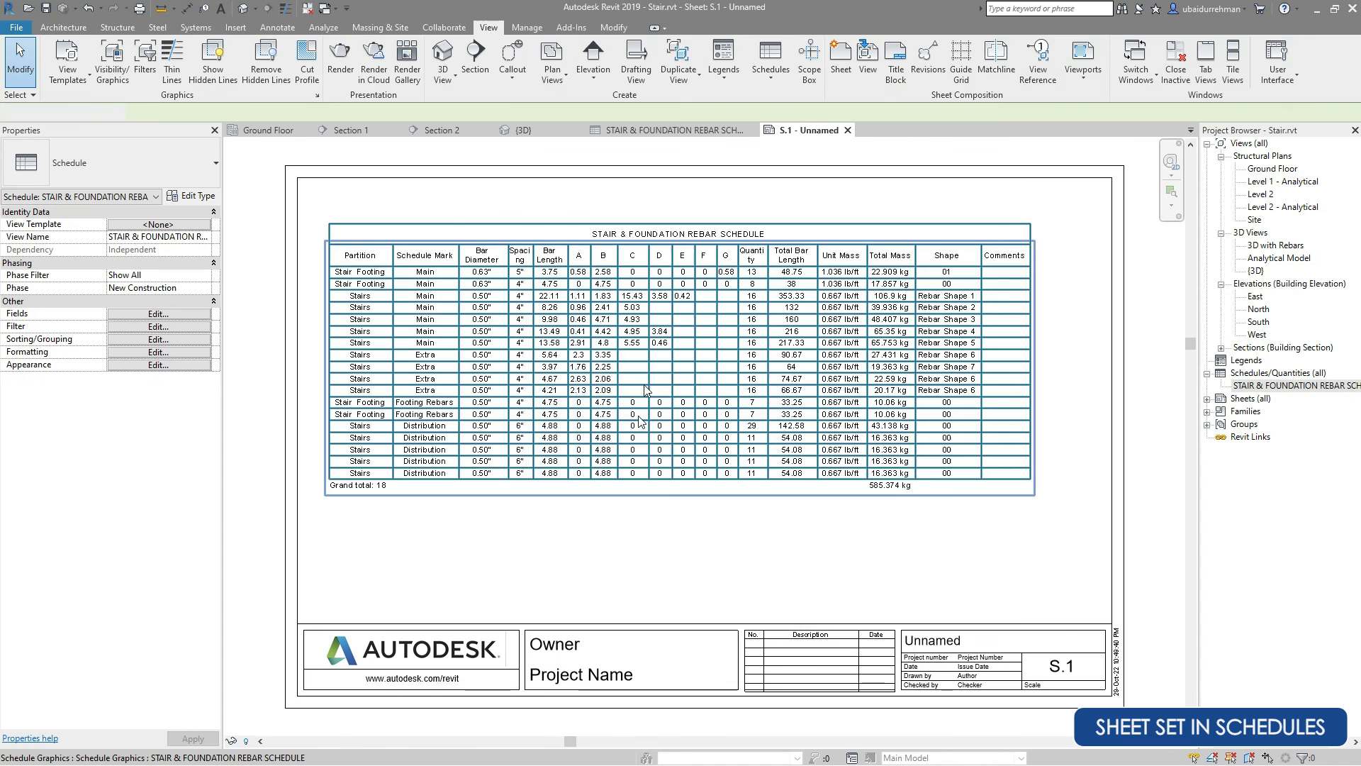
click(682, 521)
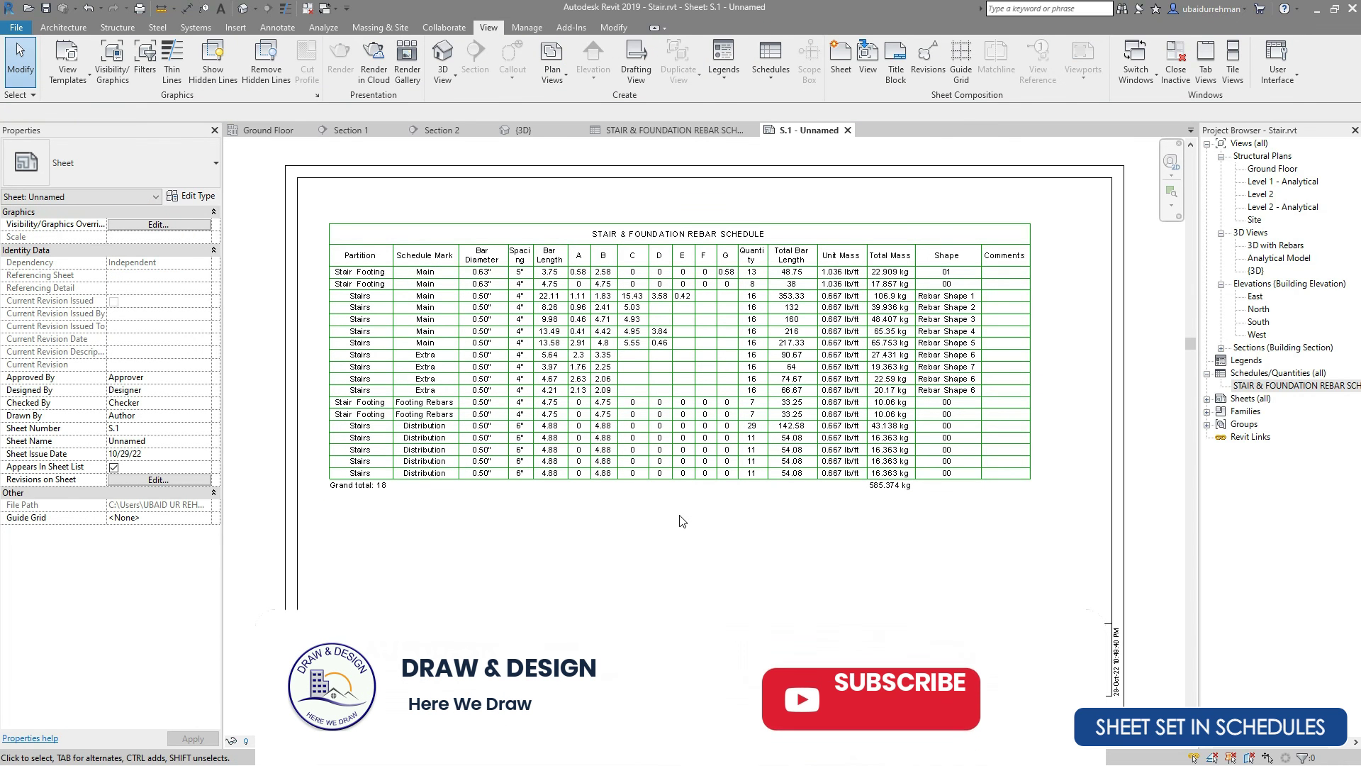